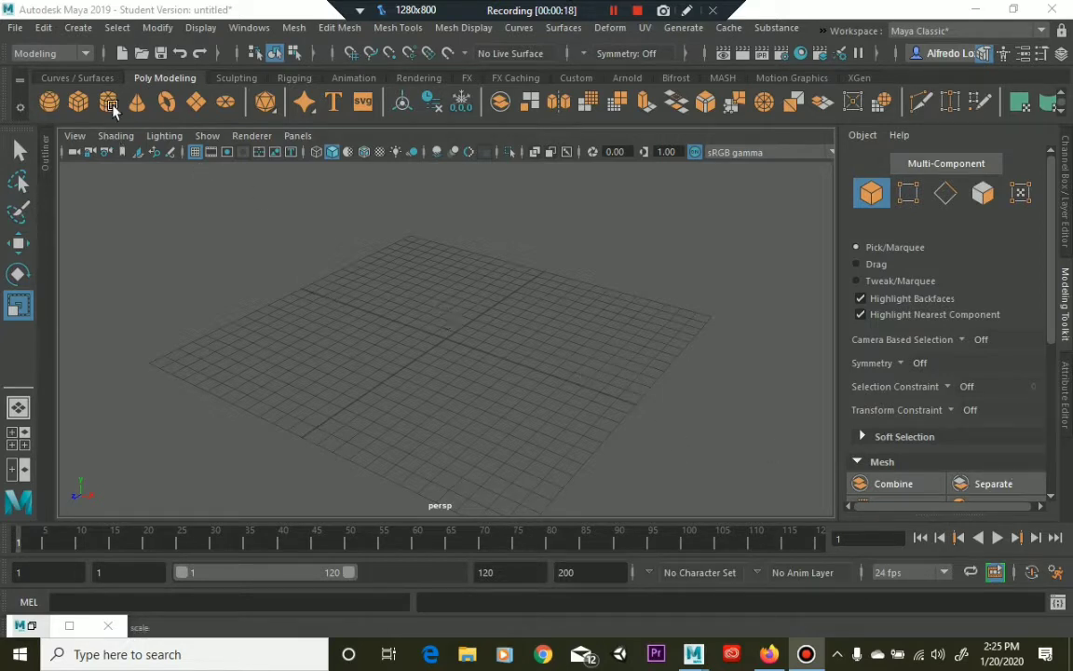
{"action": "left_click", "coordinate": [16, 30]}
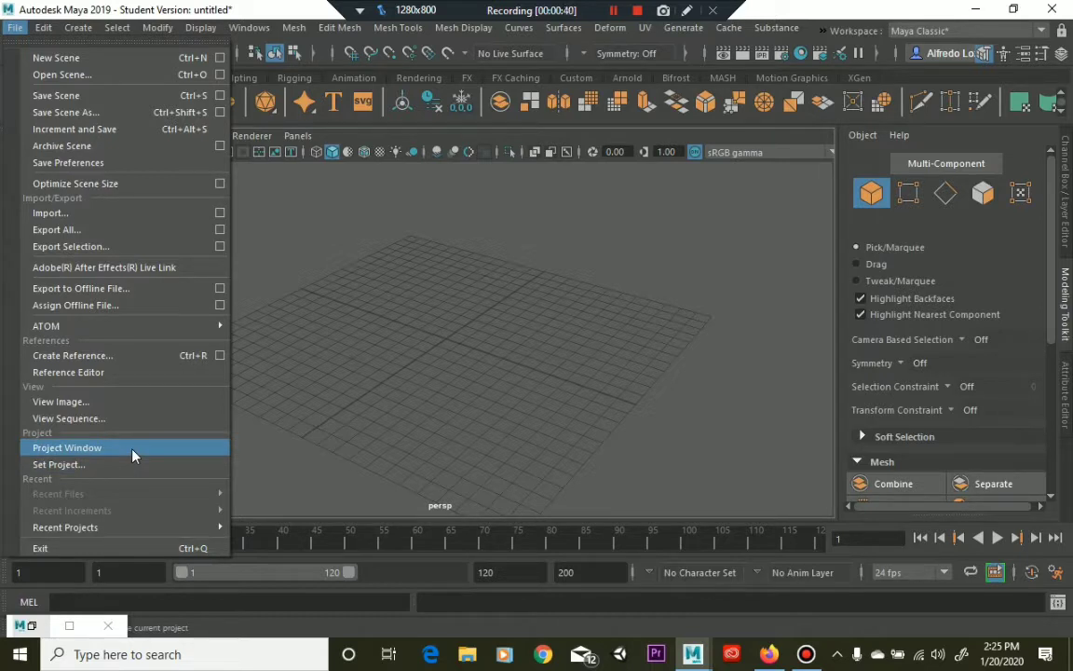
{"action": "left_click", "coordinate": [364, 319]}
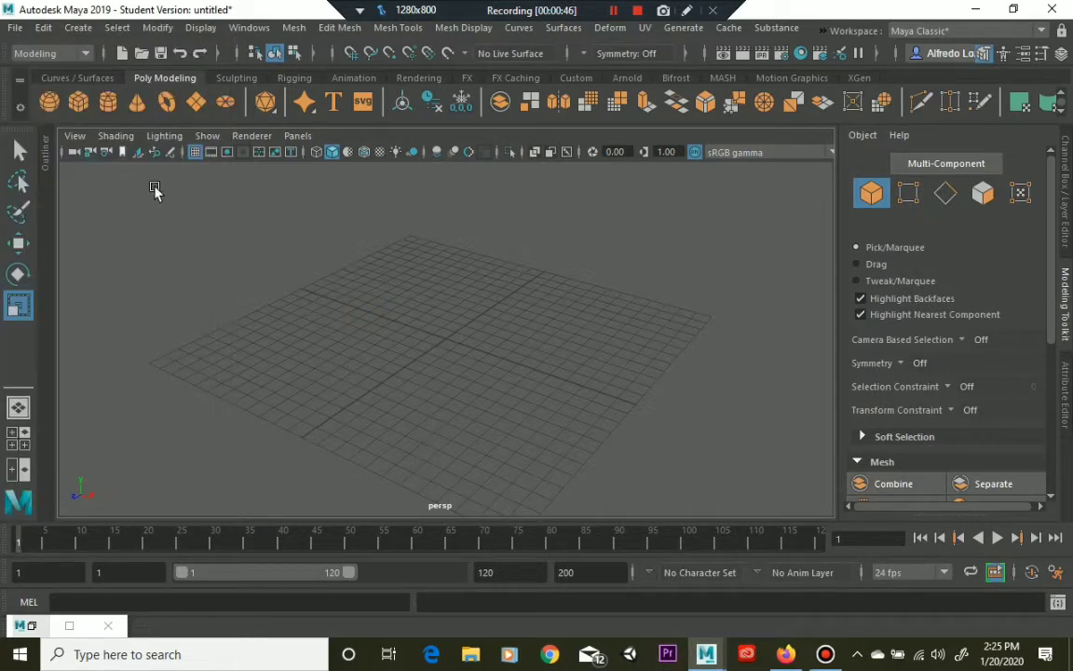
Create a polygon cube at the centre of the grid
{"action": "left_click", "coordinate": [70, 32]}
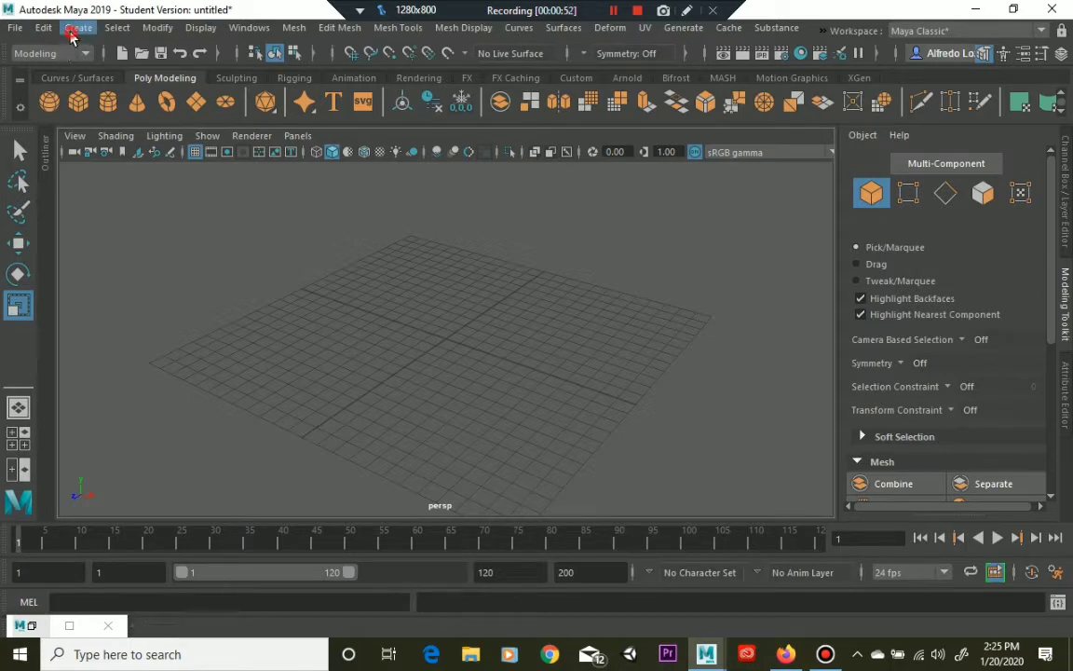
{"action": "mouse_move", "coordinate": [124, 88]}
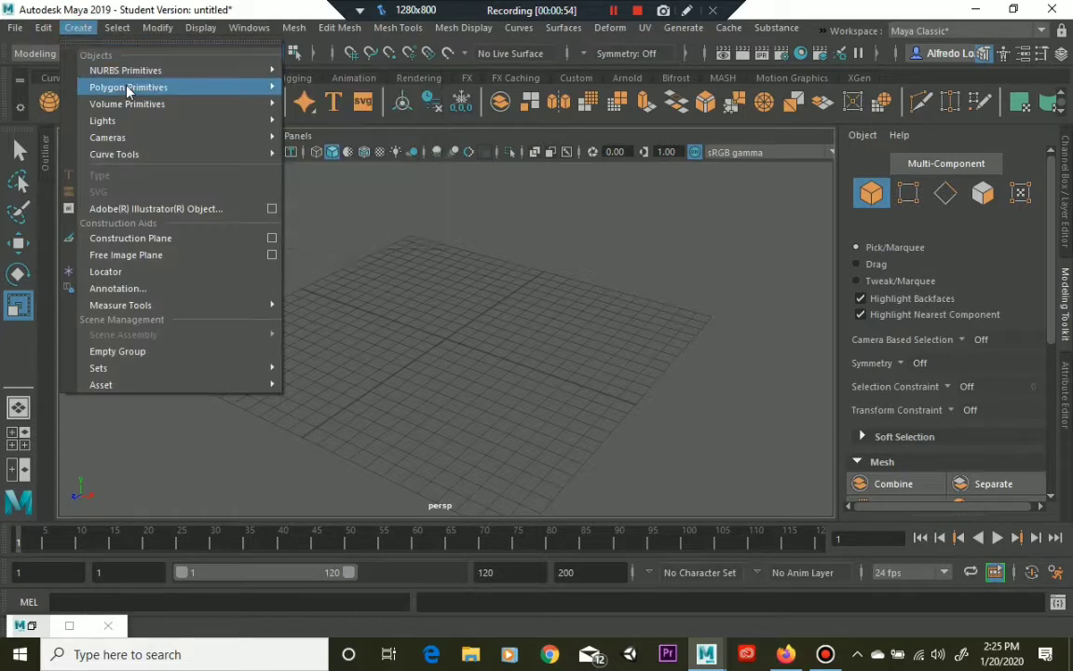
{"action": "left_click", "coordinate": [391, 115]}
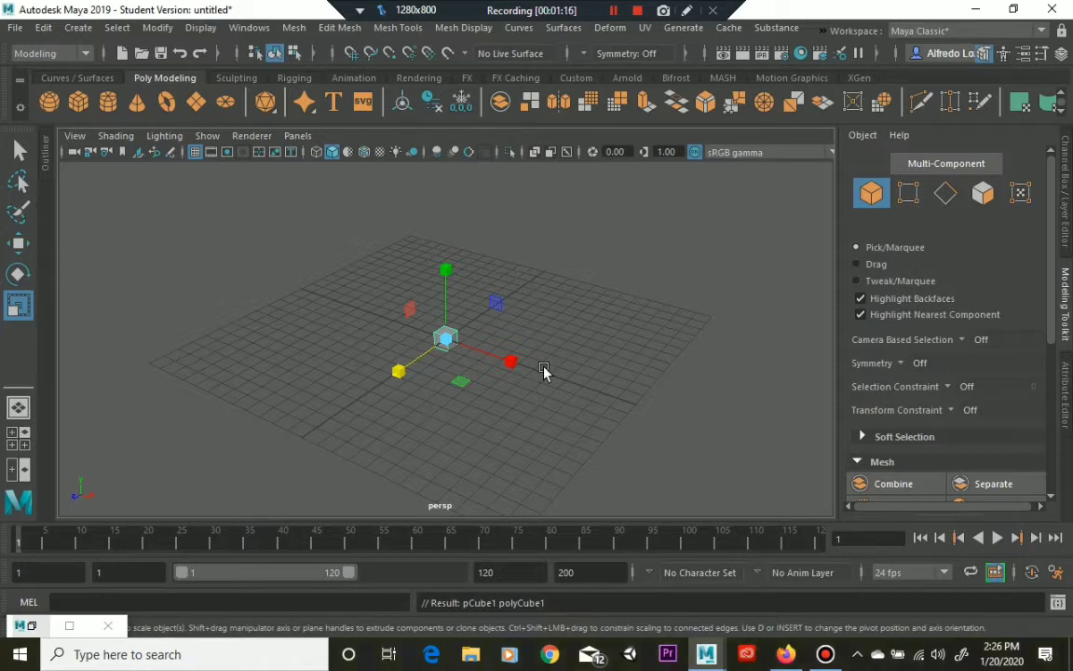
Scale the cube along X into a long bar and increase its height slightly along Y
{"action": "mouse_move", "coordinate": [543, 369]}
{"action": "left_mouse_down"}
{"action": "mouse_move", "coordinate": [515, 366]}
{"action": "mouse_move", "coordinate": [579, 377]}
{"action": "mouse_move", "coordinate": [521, 364]}
{"action": "mouse_move", "coordinate": [541, 373]}
{"action": "left_mouse_up"}
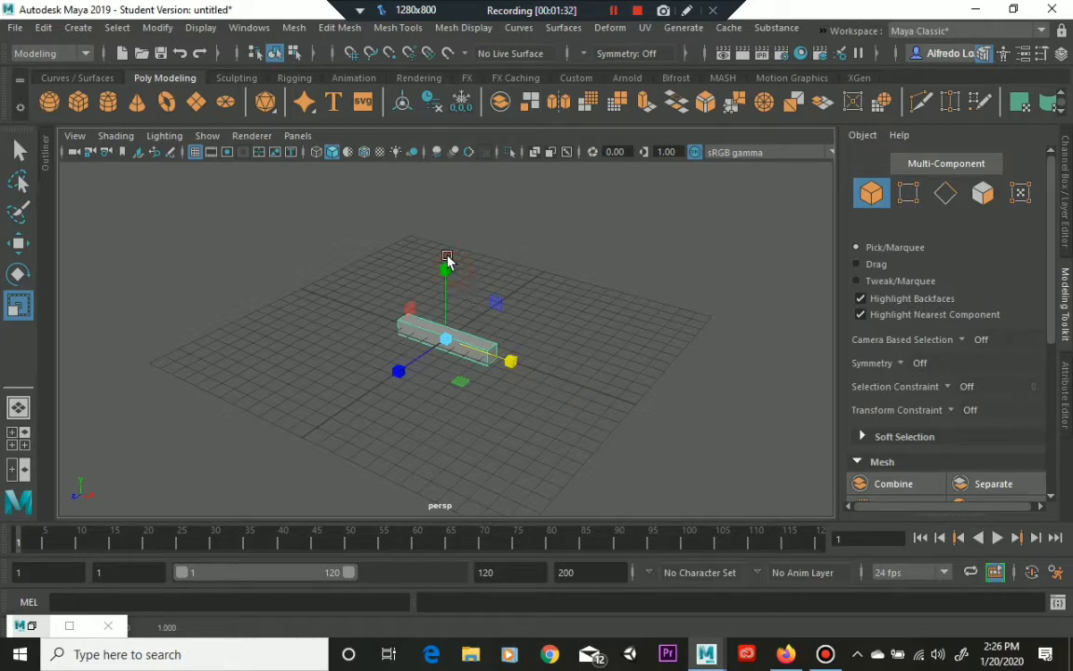
{"action": "middle_click_drag", "start_coordinate": [448, 263], "coordinate": [457, 220]}
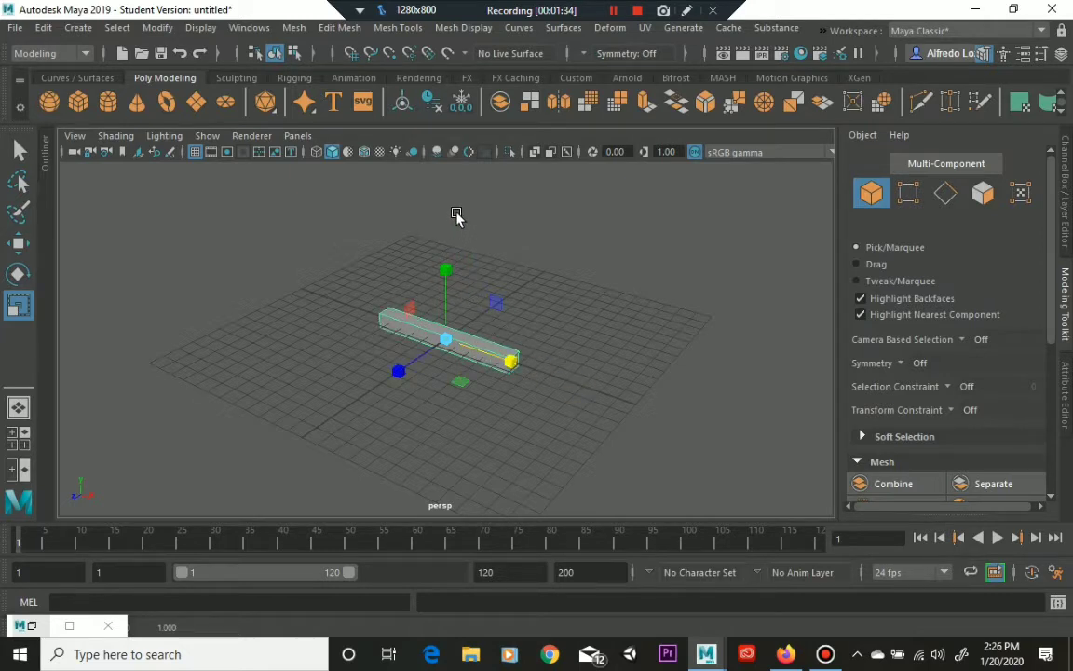
{"action": "middle_click", "coordinate": [456, 216]}
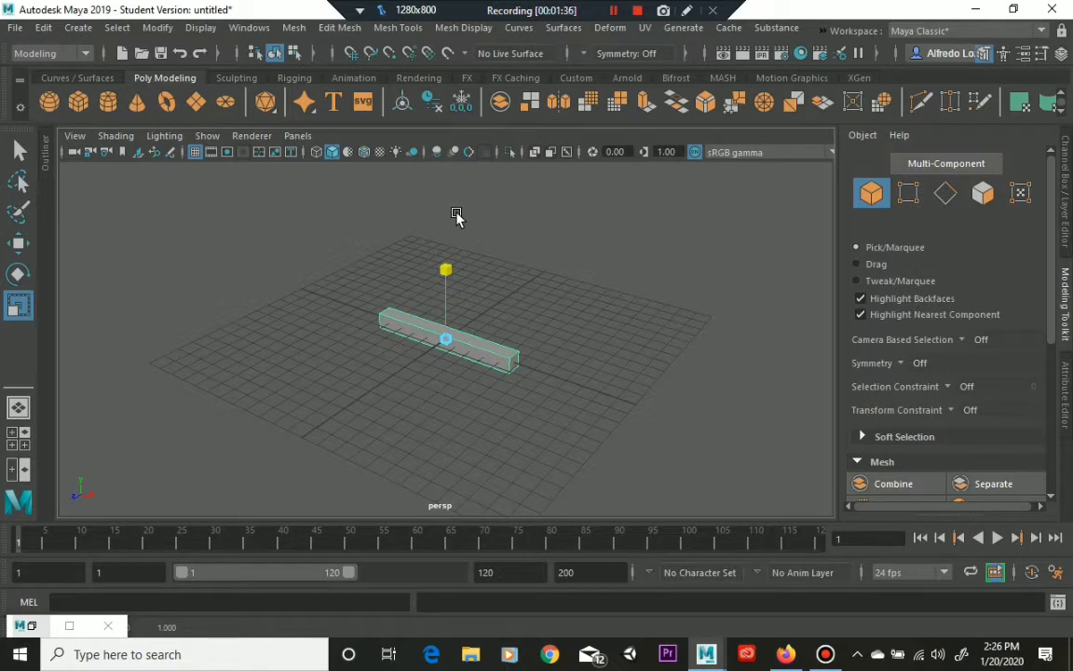
{"action": "middle_click_drag", "start_coordinate": [456, 216], "coordinate": [457, 214]}
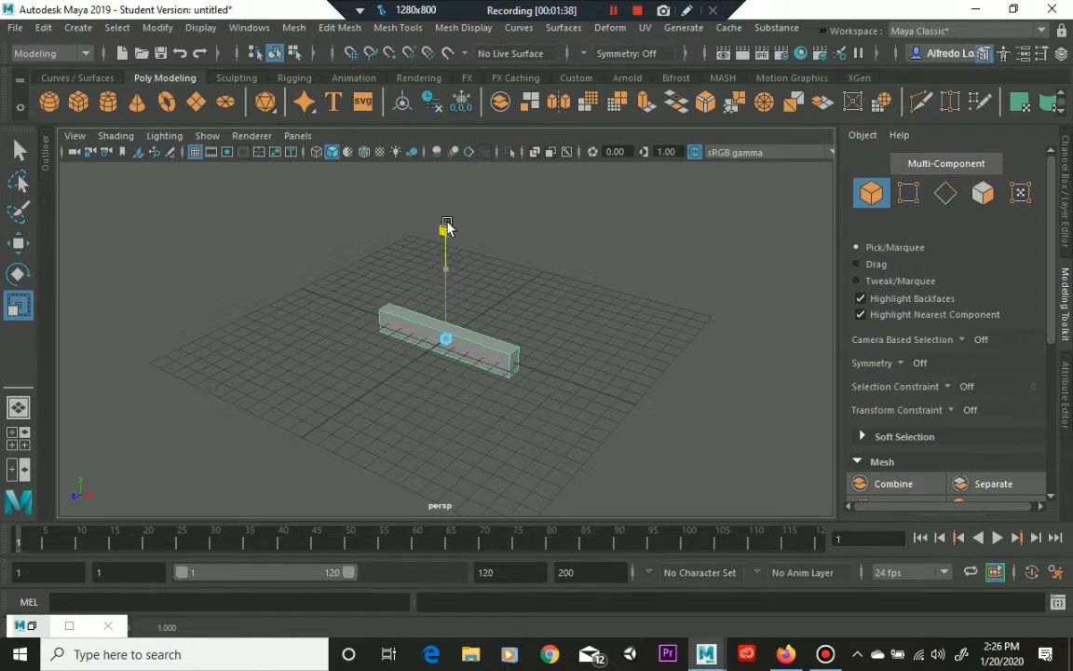
{"action": "middle_click", "coordinate": [446, 229]}
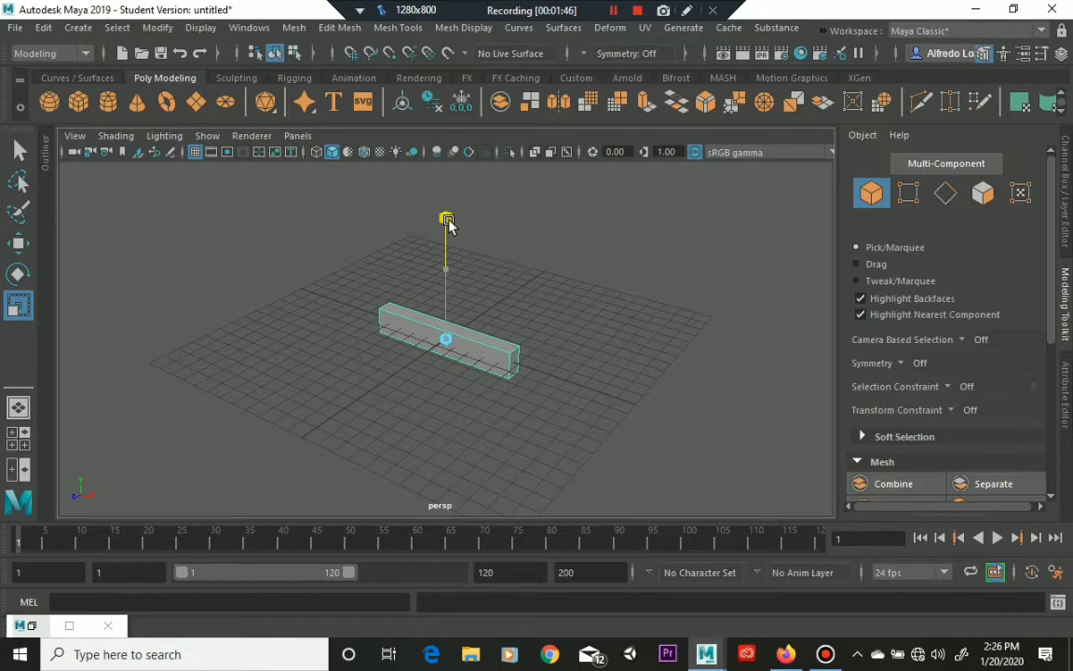
{"action": "left_click", "coordinate": [446, 220]}
{"action": "left_click", "coordinate": [613, 11]}
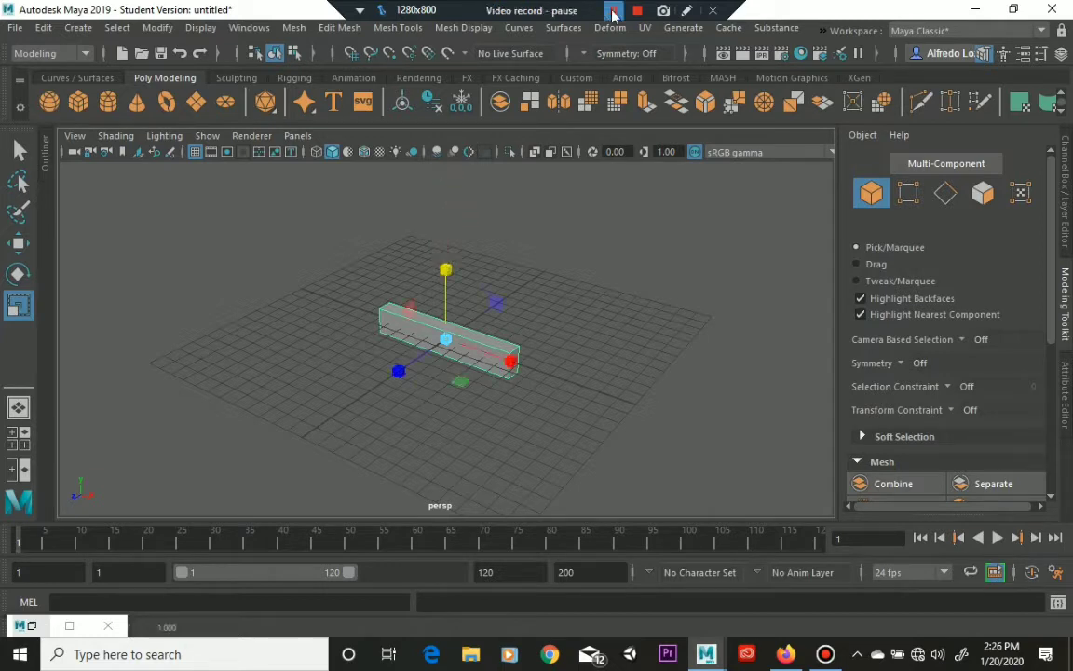
{"action": "left_click", "coordinate": [446, 267]}
{"action": "left_click_drag", "start_coordinate": [448, 231], "coordinate": [451, 214]}
{"action": "left_click_drag", "start_coordinate": [448, 168], "coordinate": [448, 268]}
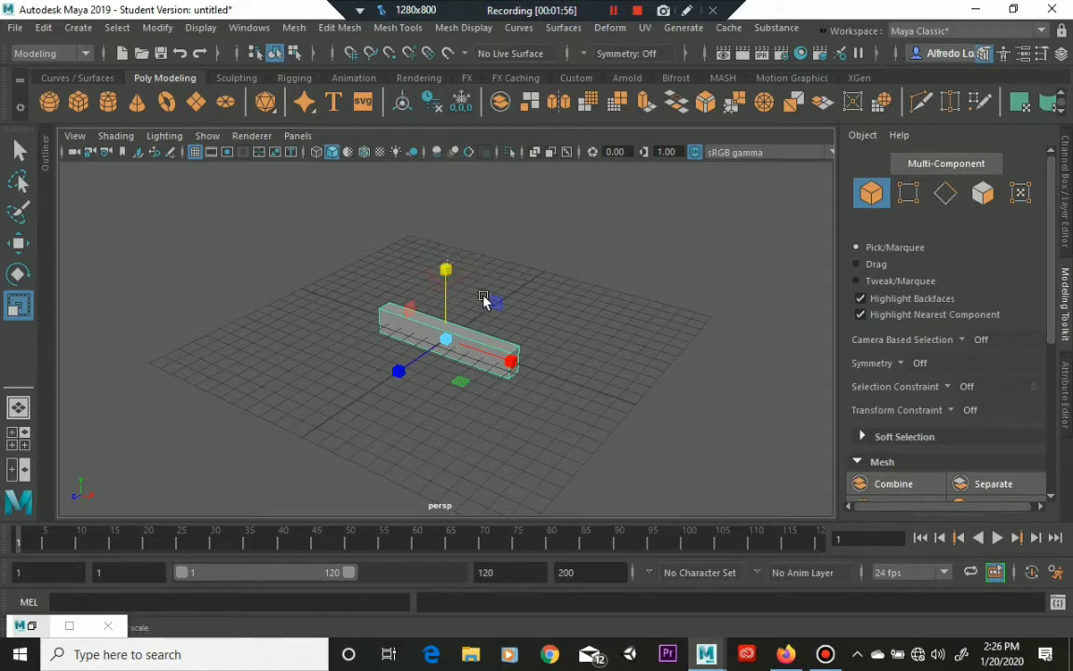
{"action": "left_click", "coordinate": [612, 10]}
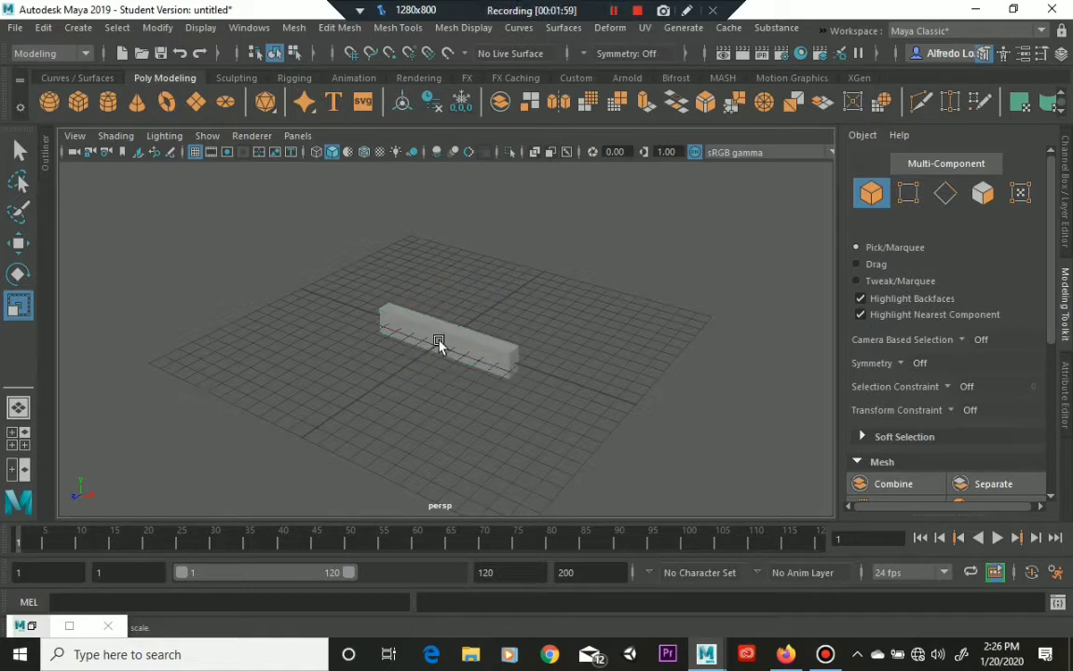
Scale the bar much taller along Y and adjust its width and depth to form an upright cereal-box shape
{"action": "left_click", "coordinate": [438, 342]}
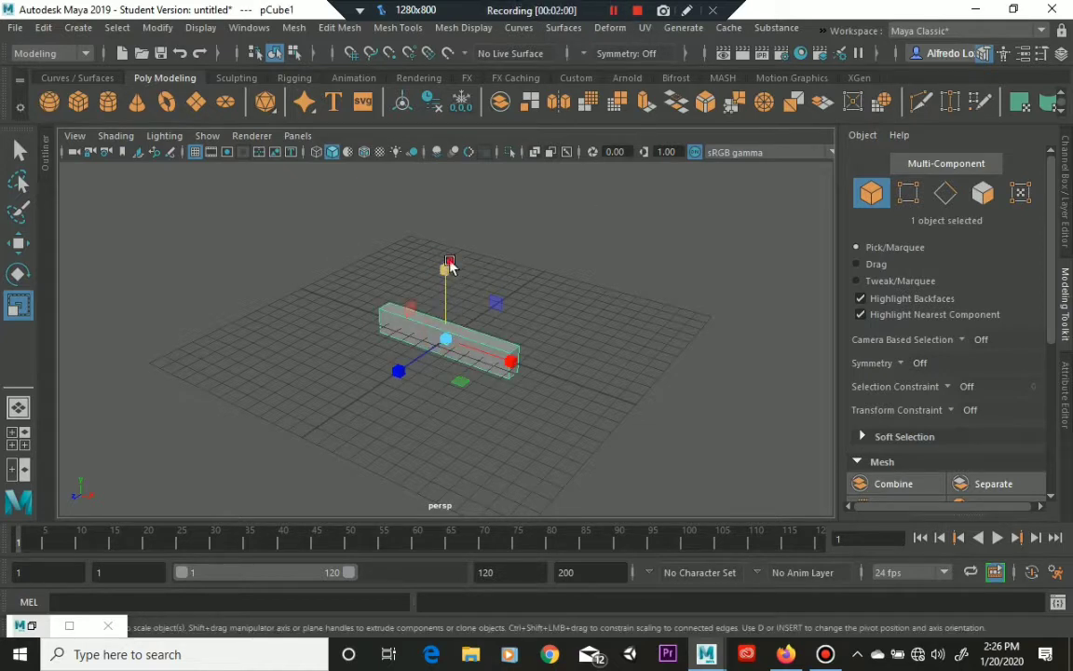
{"action": "left_click_drag", "start_coordinate": [450, 265], "coordinate": [445, 177]}
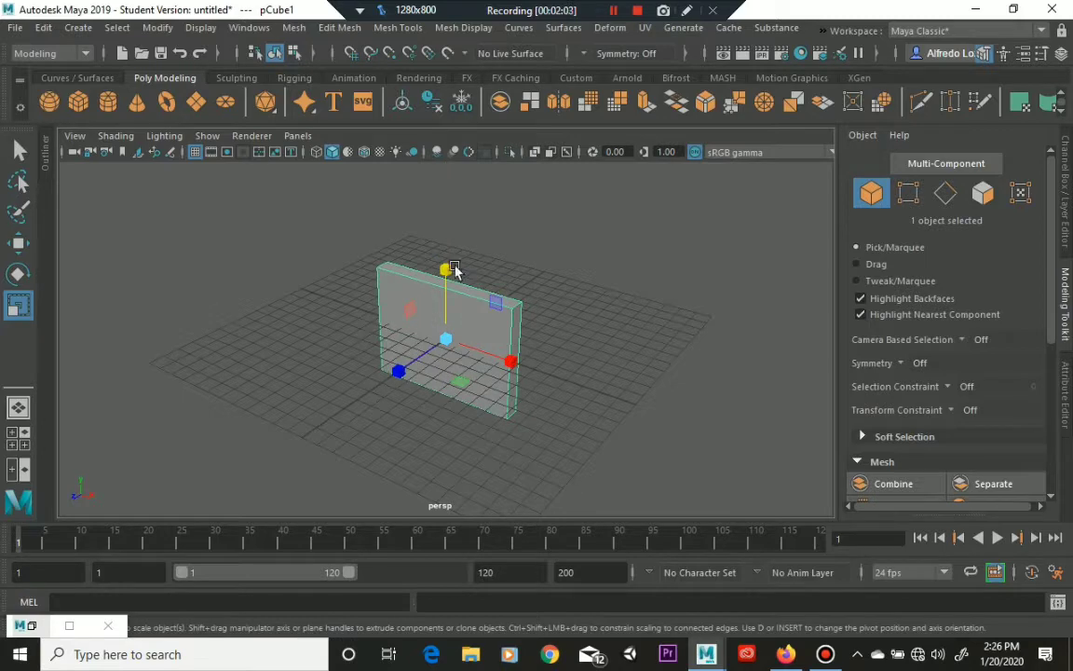
{"action": "left_click_drag", "start_coordinate": [454, 270], "coordinate": [445, 230]}
{"action": "left_click_drag", "start_coordinate": [510, 360], "coordinate": [505, 360]}
{"action": "left_click_drag", "start_coordinate": [565, 345], "coordinate": [469, 348], "text": "alt"}
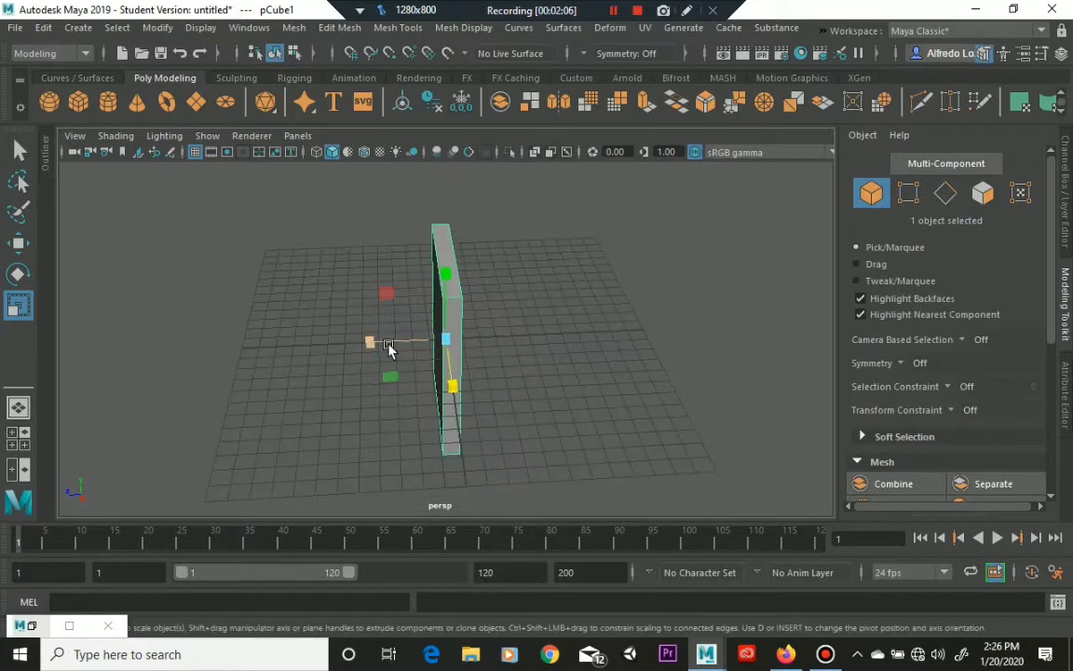
{"action": "mouse_move", "coordinate": [369, 343]}
{"action": "left_mouse_down"}
{"action": "mouse_move", "coordinate": [317, 357]}
{"action": "mouse_move", "coordinate": [340, 395]}
{"action": "mouse_move", "coordinate": [696, 383]}
{"action": "mouse_move", "coordinate": [525, 366]}
{"action": "mouse_move", "coordinate": [531, 337]}
{"action": "mouse_move", "coordinate": [378, 333]}
{"action": "left_mouse_up"}
Move the box up along Y until its base rests at grid level
{"action": "key", "text": "w"}
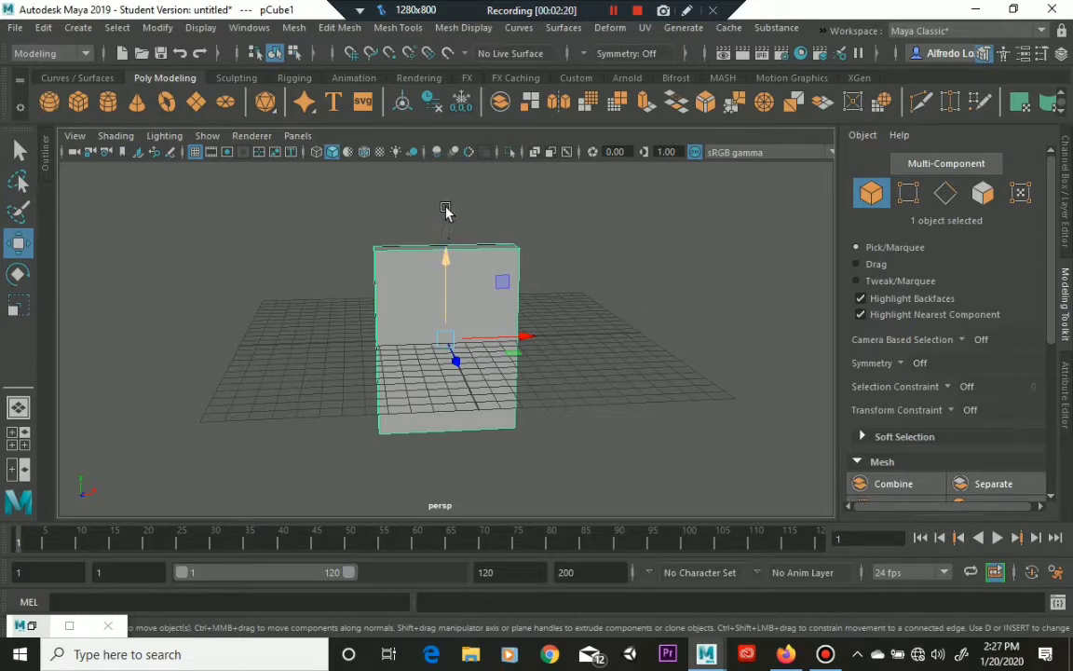
{"action": "left_click_drag", "start_coordinate": [445, 211], "coordinate": [455, 174]}
{"action": "scroll", "coordinate": [571, 305], "scroll_direction": "down", "scroll_amount": 3}
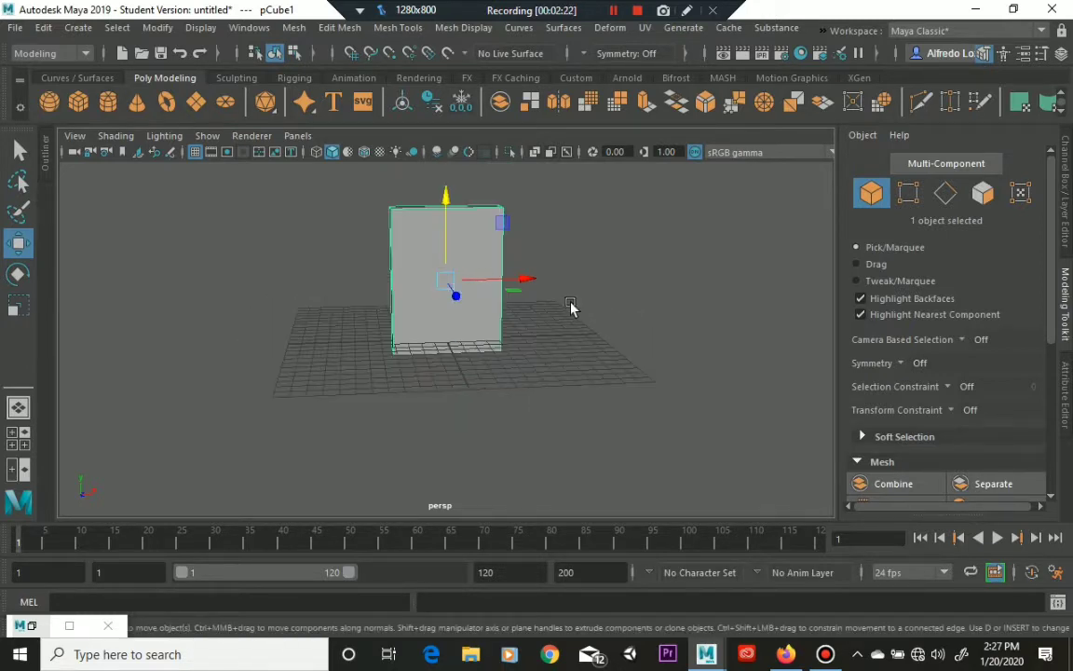
{"action": "left_click_drag", "start_coordinate": [573, 306], "coordinate": [565, 318], "text": "alt"}
{"action": "middle_click_drag", "start_coordinate": [566, 318], "coordinate": [580, 384], "text": "alt"}
{"action": "left_click_drag", "start_coordinate": [579, 384], "coordinate": [556, 328], "text": "alt"}
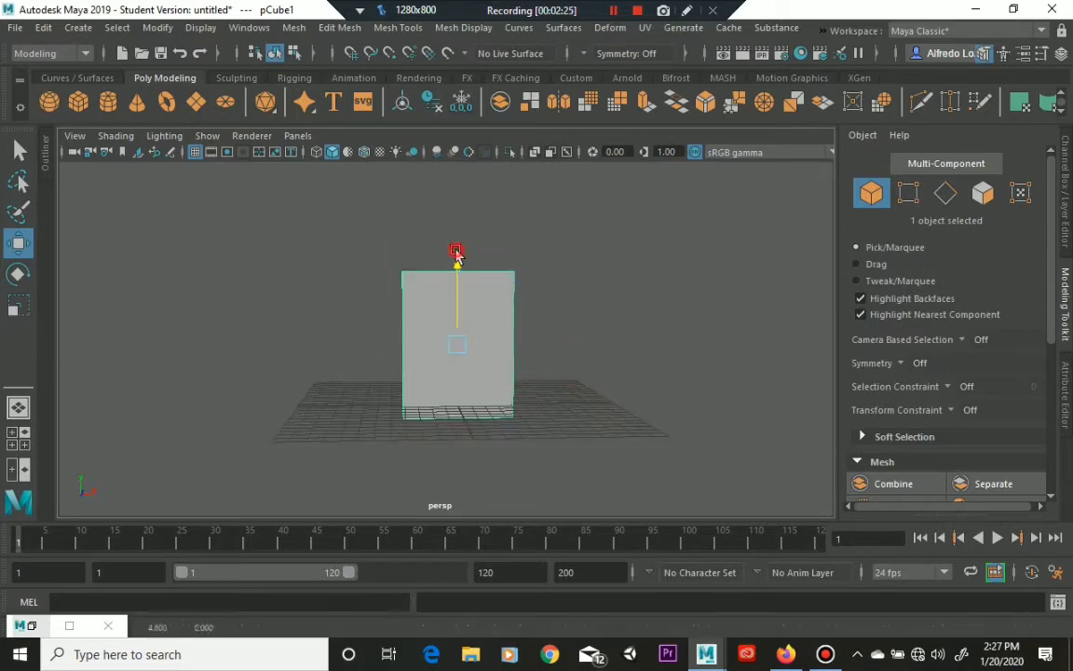
{"action": "left_click_drag", "start_coordinate": [455, 256], "coordinate": [579, 306]}
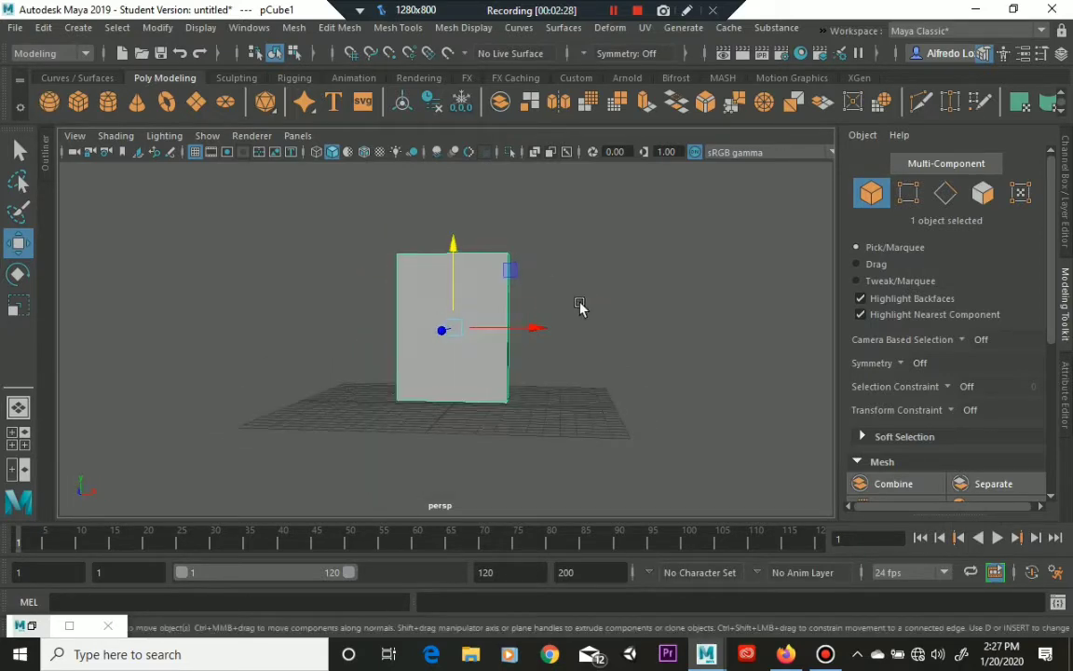
Scale the box slightly taller along Y
{"action": "key", "text": "r"}
{"action": "left_click_drag", "start_coordinate": [454, 255], "coordinate": [455, 245]}
{"action": "key", "text": "w"}
{"action": "left_click_drag", "start_coordinate": [527, 282], "coordinate": [537, 326], "text": "alt"}
{"action": "key", "text": "r"}
{"action": "left_click_drag", "start_coordinate": [541, 382], "coordinate": [545, 381], "text": "alt"}
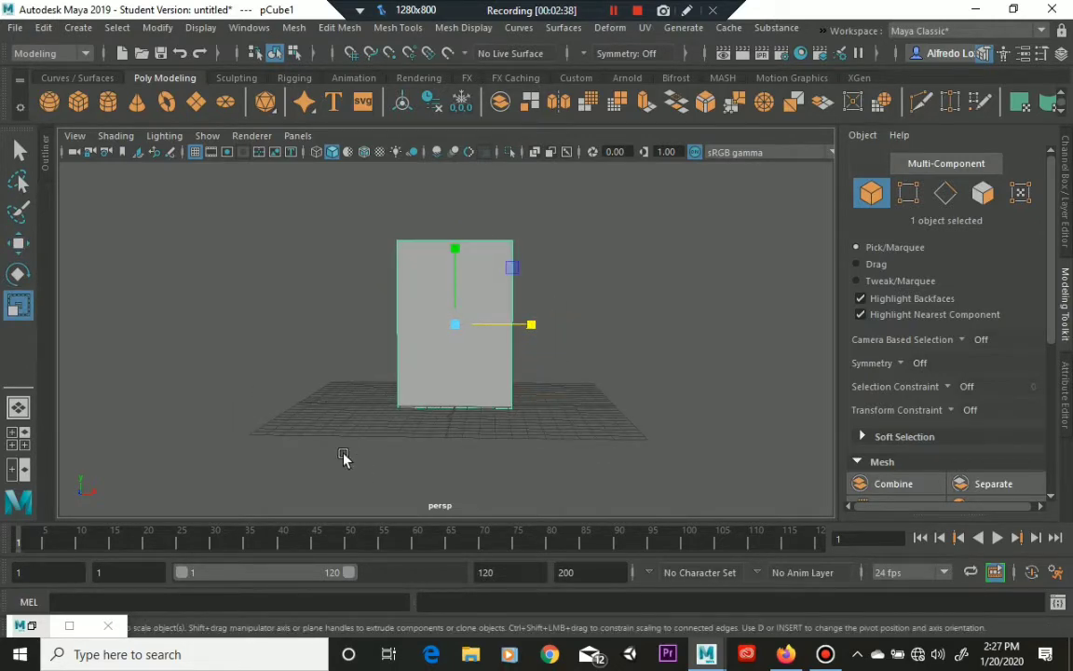
Examine the box's proportions and base position against the grid in the four-view and front views, ending in the single perspective view
{"action": "key", "text": "space"}
{"action": "left_click", "coordinate": [34, 435]}
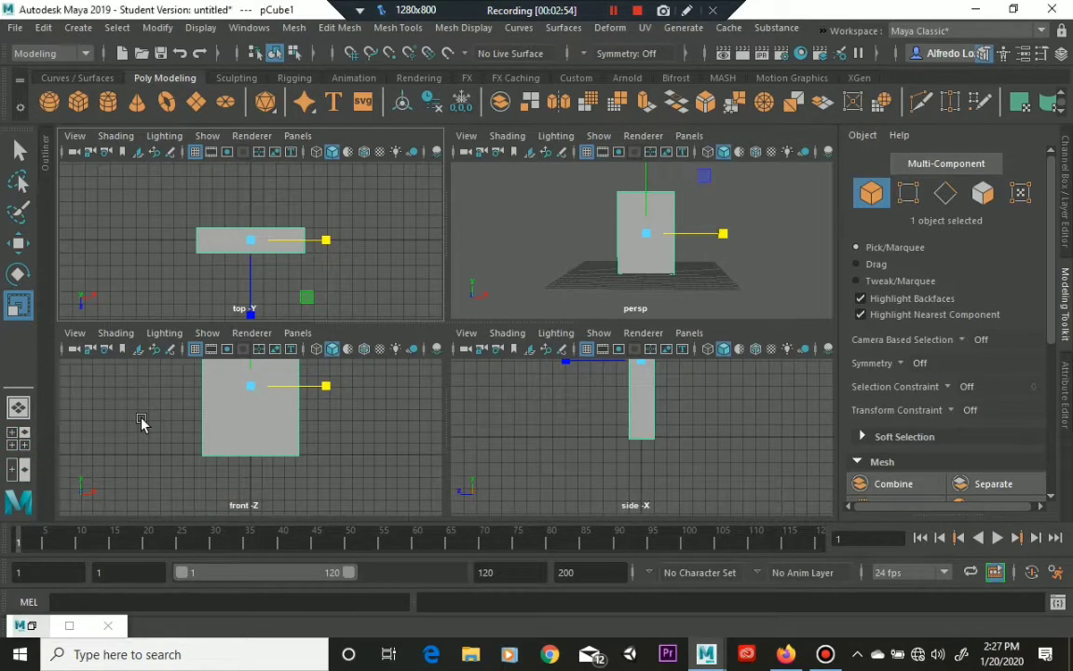
{"action": "key", "text": "space"}
{"action": "scroll", "coordinate": [141, 422], "scroll_direction": "down", "scroll_amount": 1}
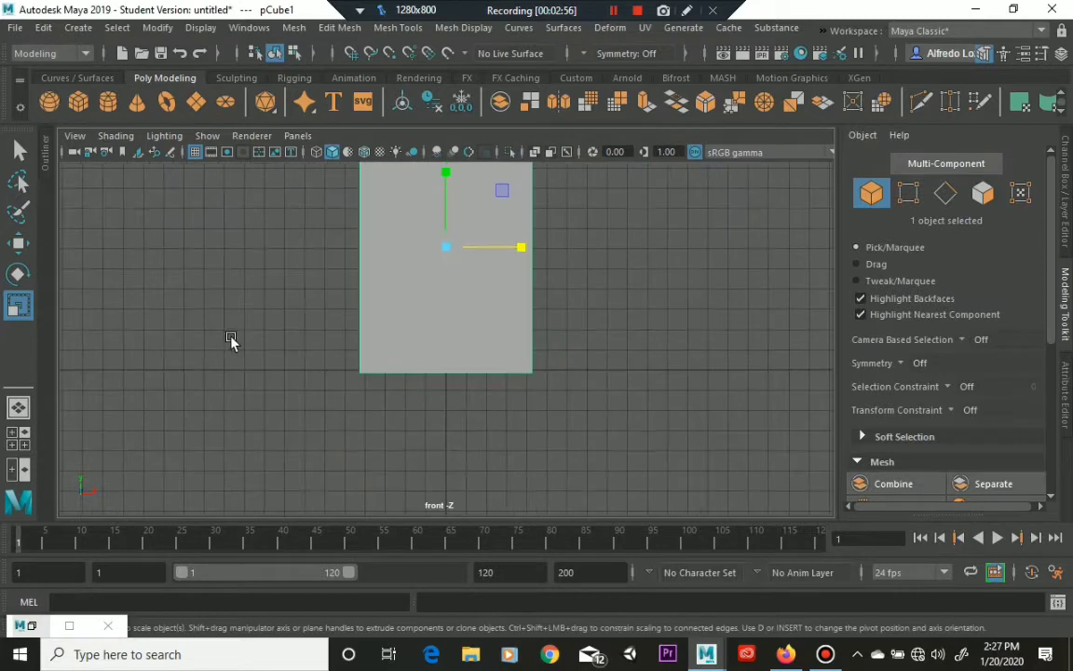
{"action": "mouse_move", "coordinate": [242, 383]}
{"action": "middle_mouse_down", "text": "alt"}
{"action": "mouse_move", "coordinate": [249, 403]}
{"action": "mouse_move", "coordinate": [258, 396]}
{"action": "middle_mouse_up", "text": "alt"}
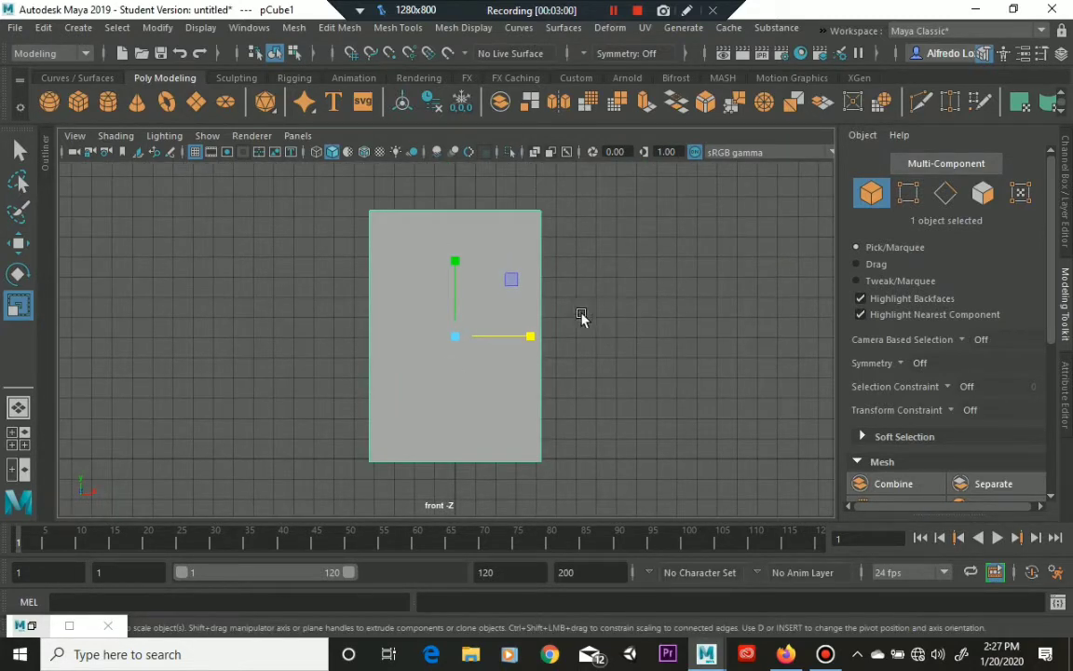
{"action": "left_click", "coordinate": [19, 407]}
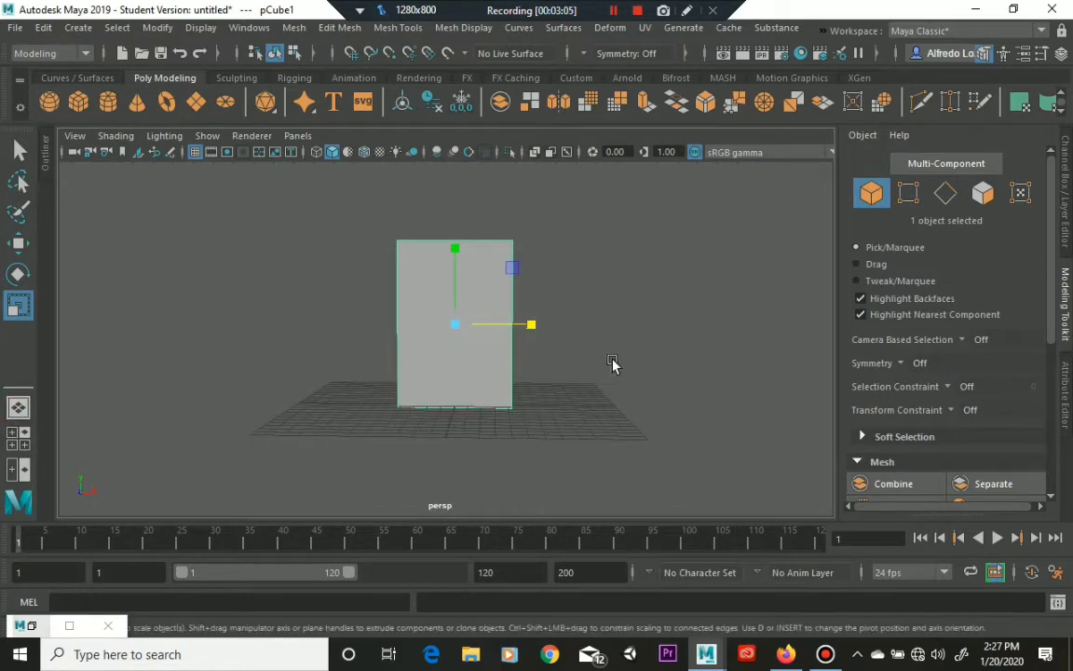
{"action": "left_click_drag", "start_coordinate": [566, 365], "coordinate": [570, 398], "text": "alt"}
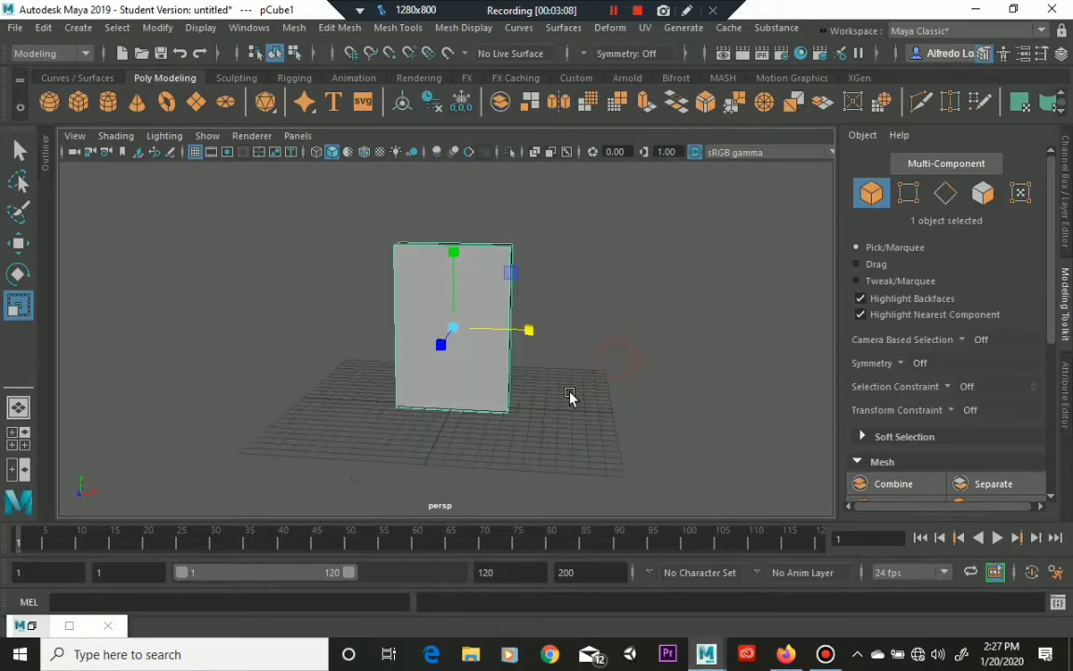
Start saving the scene in the Cereal_Box project's scenes folder and enter CerealBoxModeled-001 as the file name
{"action": "left_click", "coordinate": [16, 28]}
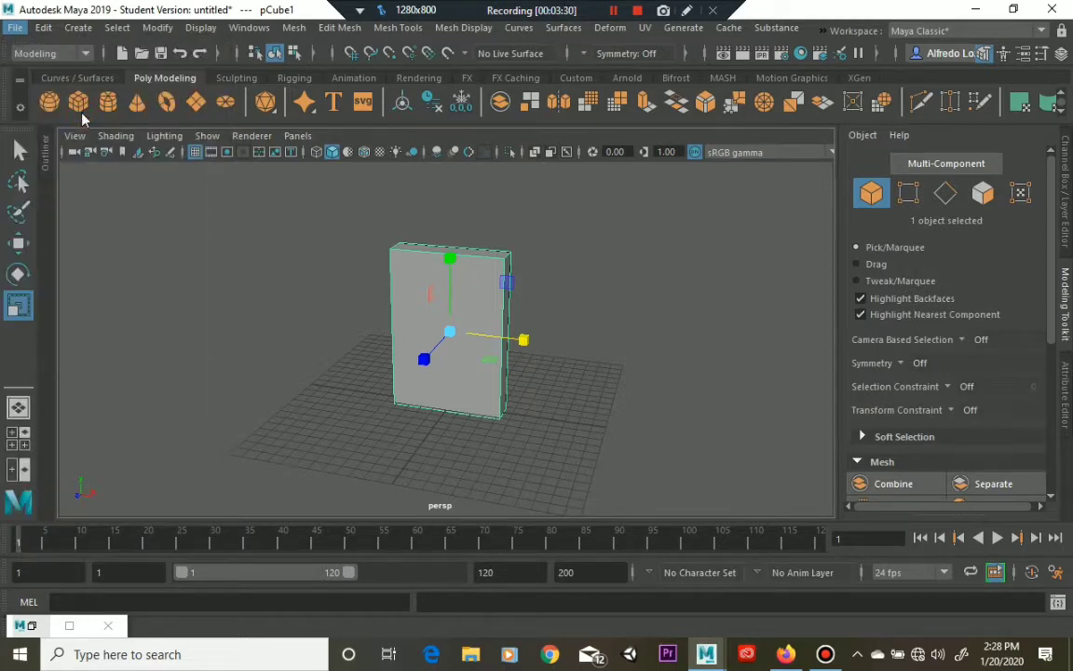
{"action": "key", "text": "ctrl+s"}
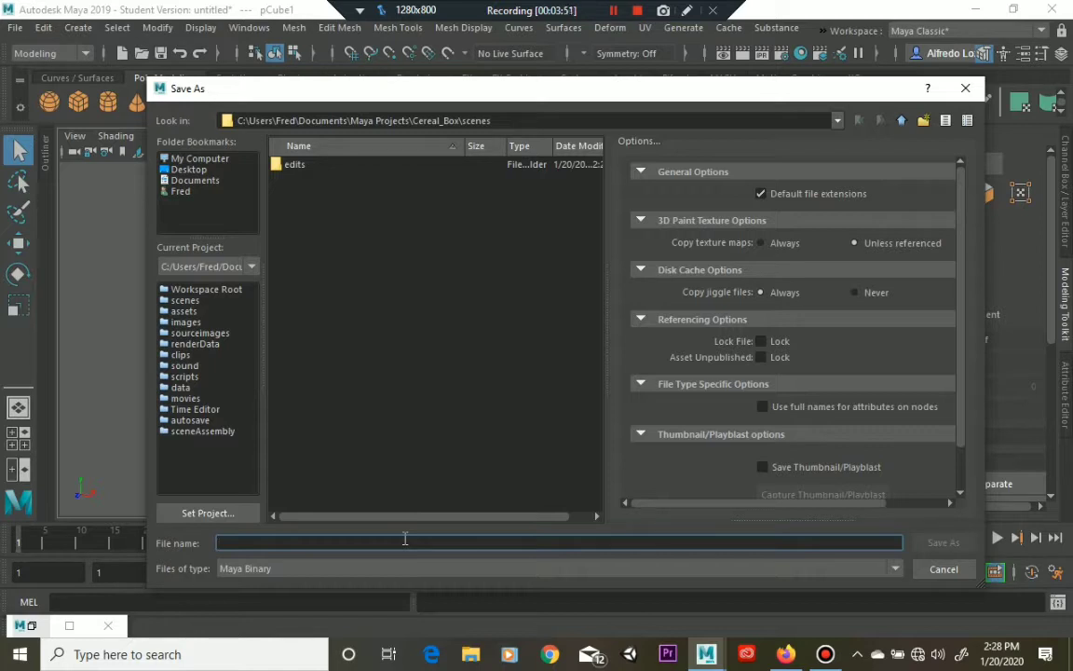
{"action": "type", "text": "Cer"}
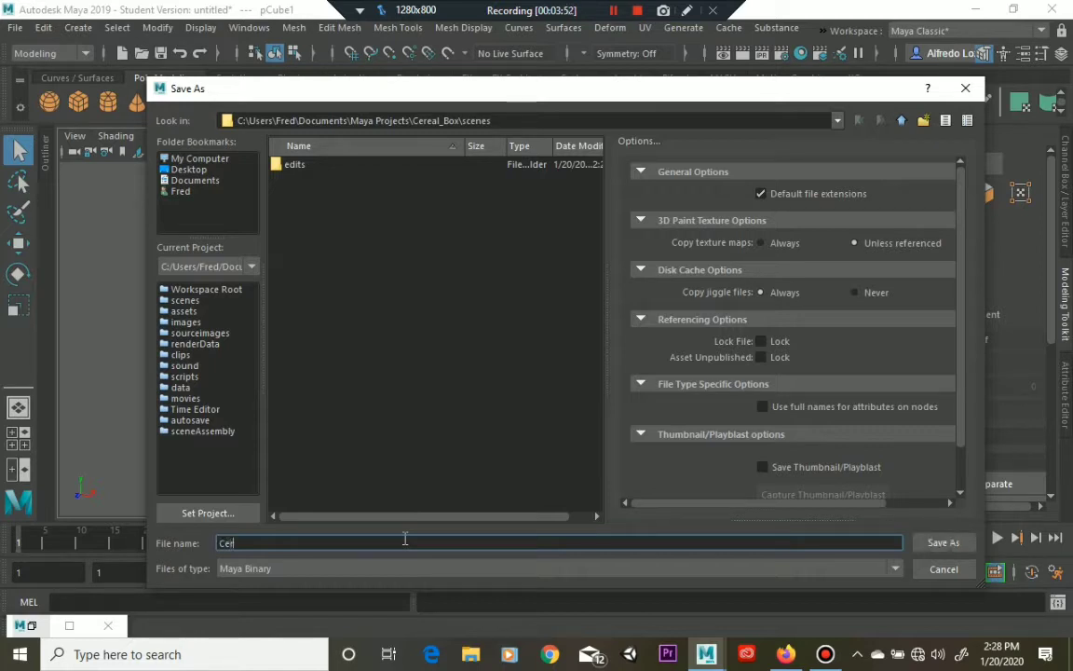
{"action": "type", "text": "eal-001"}
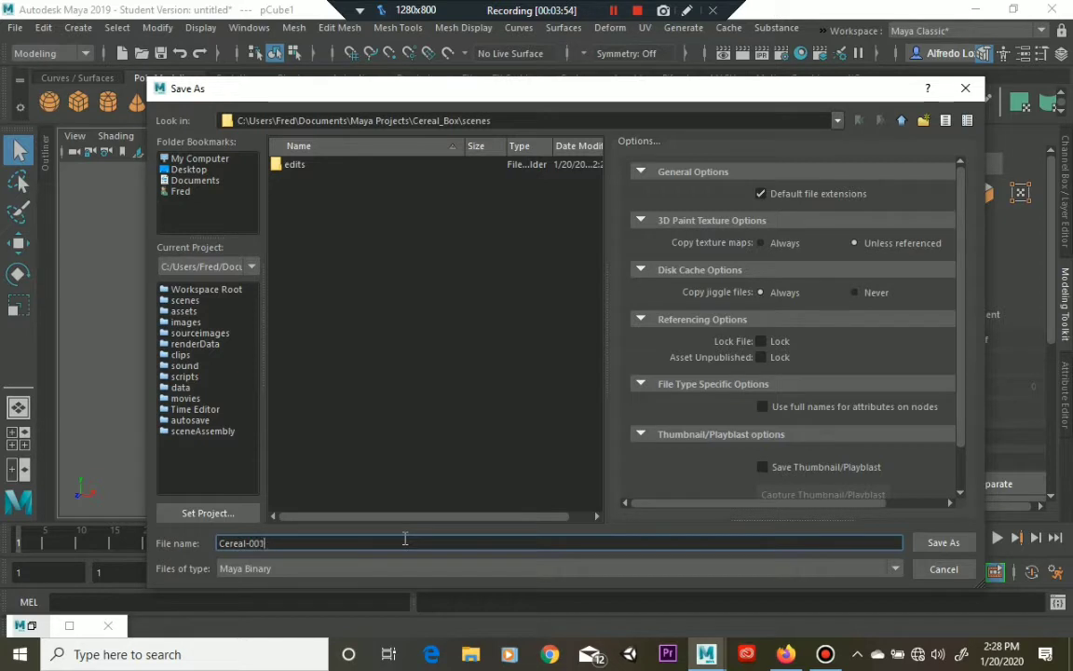
{"action": "key", "text": "BackSpace"}
{"action": "key", "text": "BackSpace"}
{"action": "key", "text": "BackSpace"}
{"action": "key", "text": "BackSpace"}
{"action": "type", "text": "Mod"}
{"action": "key", "text": "BackSpace"}
{"action": "key", "text": "BackSpace"}
{"action": "key", "text": "BackSpace"}
{"action": "type", "text": "BoxModeled-001"}
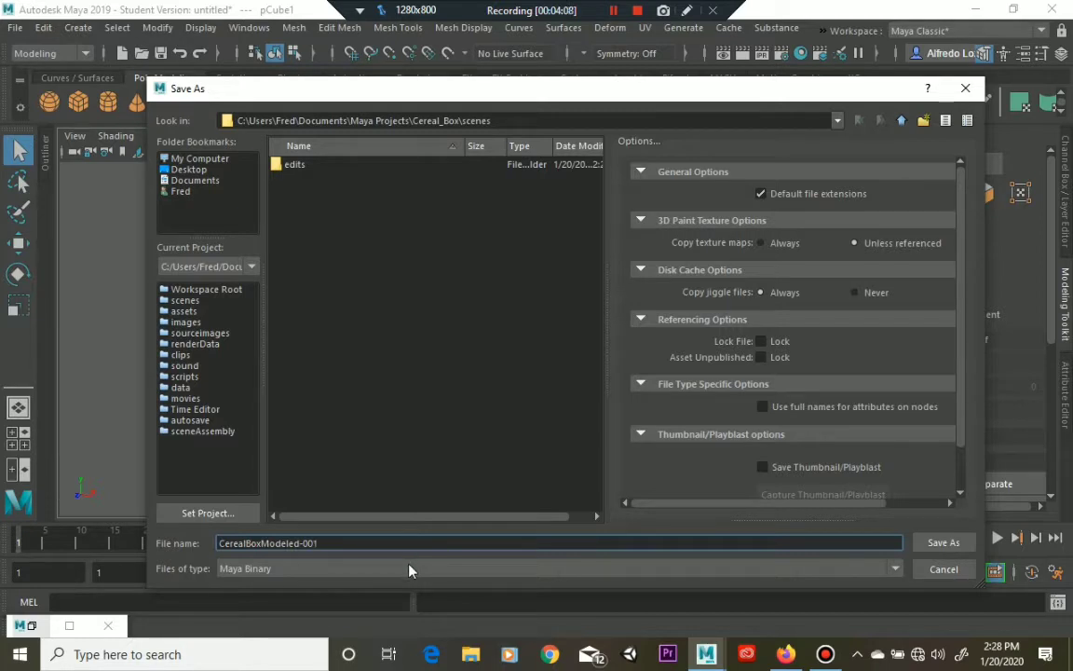
Set the scene's file type to Maya ASCII
{"action": "left_click", "coordinate": [410, 569]}
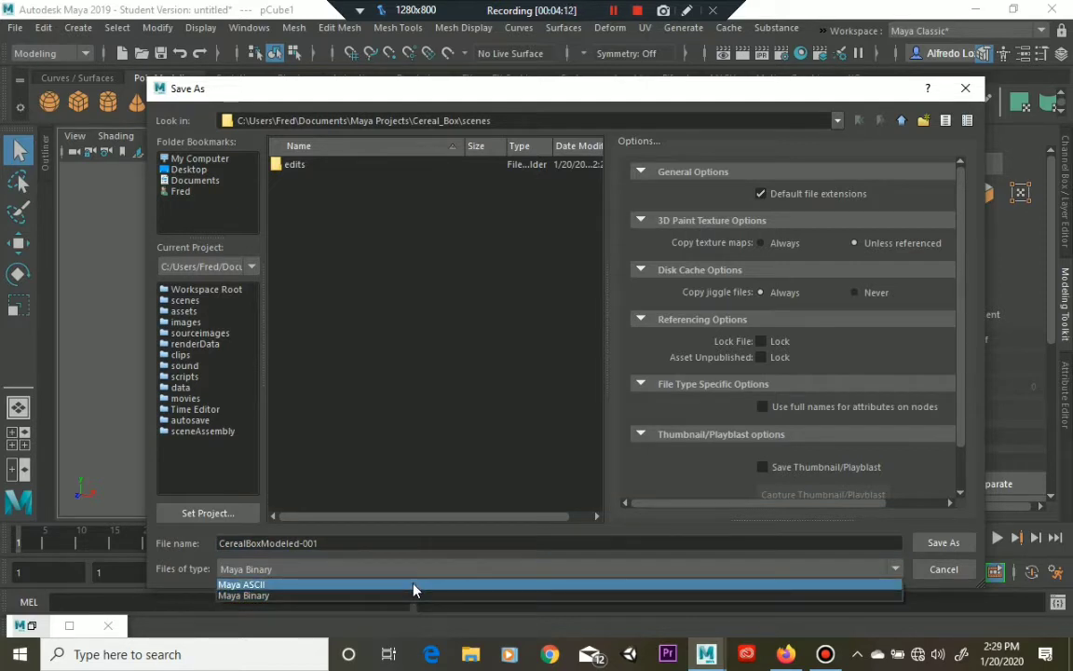
{"action": "left_click", "coordinate": [415, 585]}
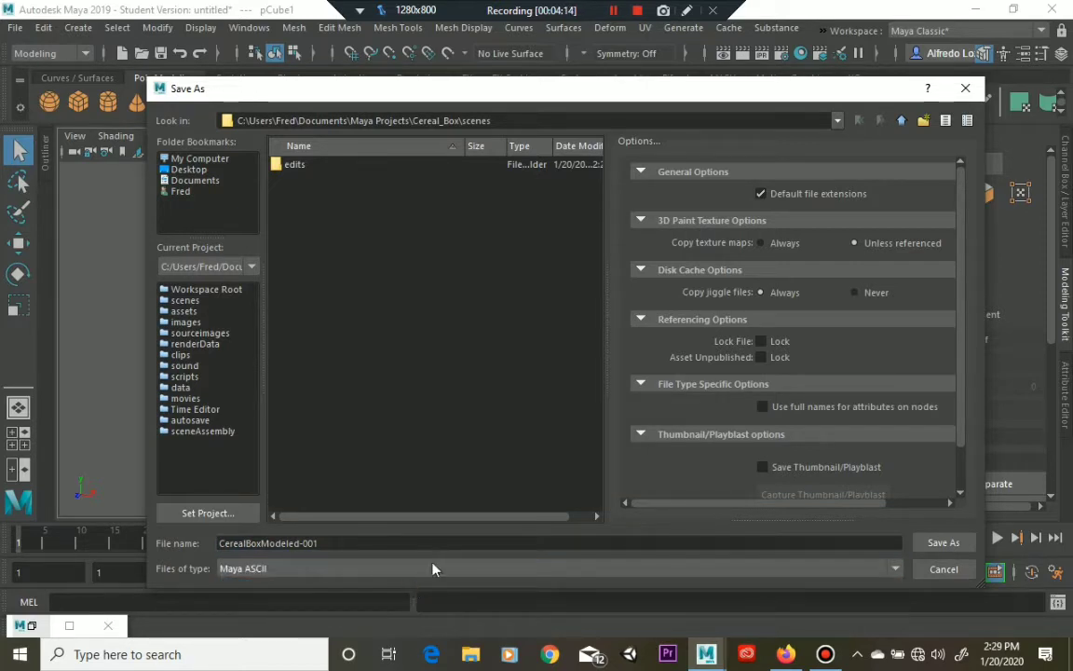
{"action": "left_click", "coordinate": [434, 568]}
{"action": "left_click", "coordinate": [435, 552]}
{"action": "left_click", "coordinate": [443, 568]}
{"action": "left_click", "coordinate": [443, 568]}
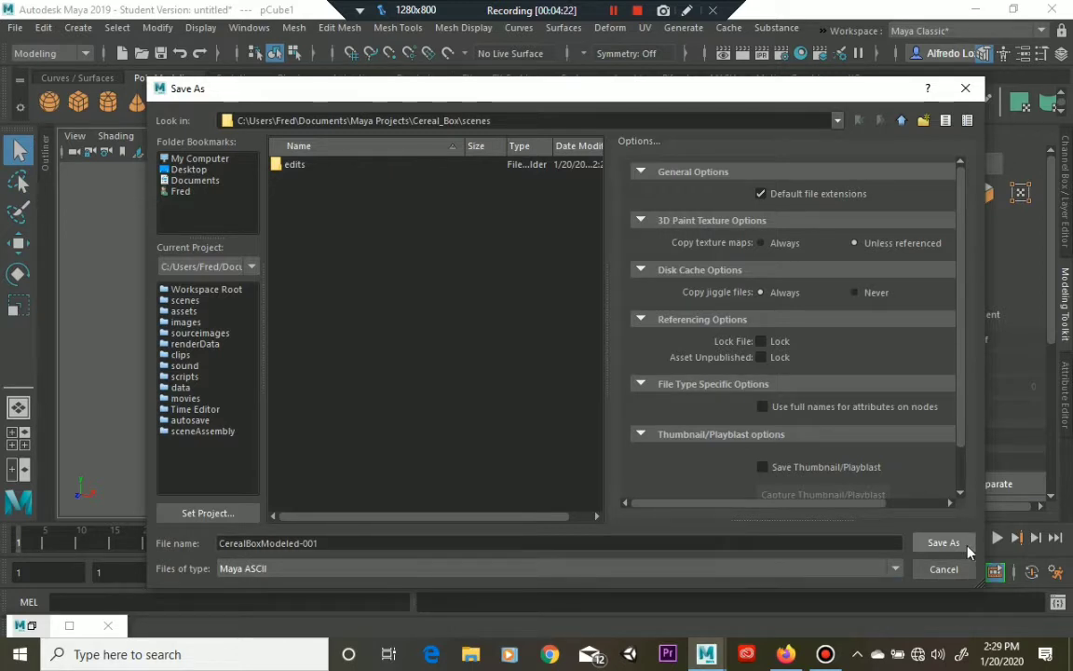
{"action": "left_click", "coordinate": [889, 568]}
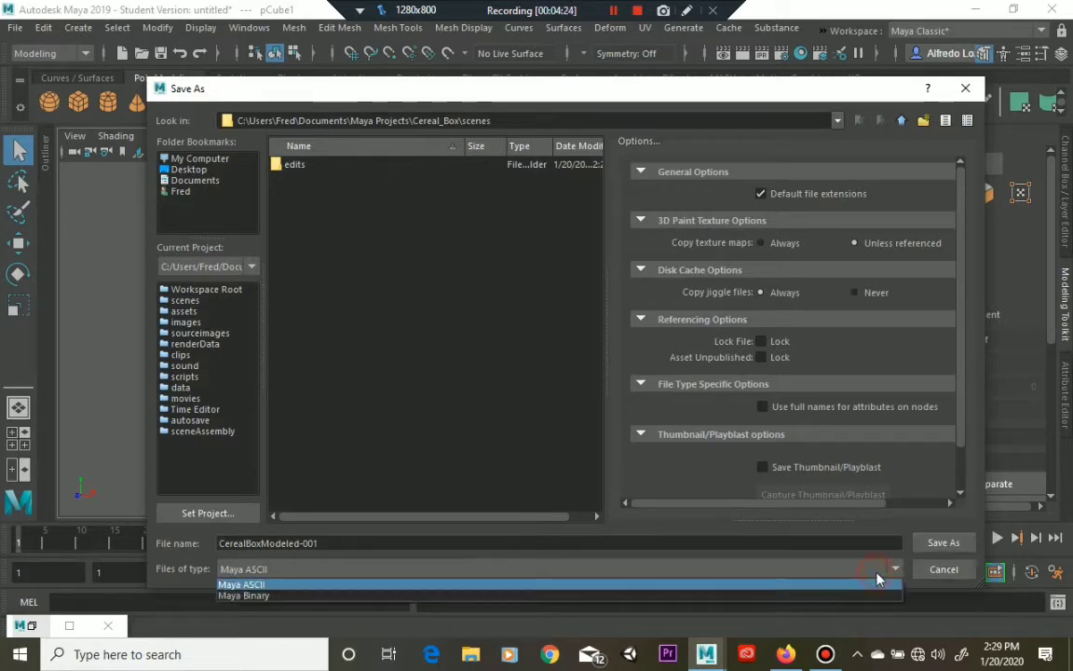
{"action": "left_click", "coordinate": [855, 585]}
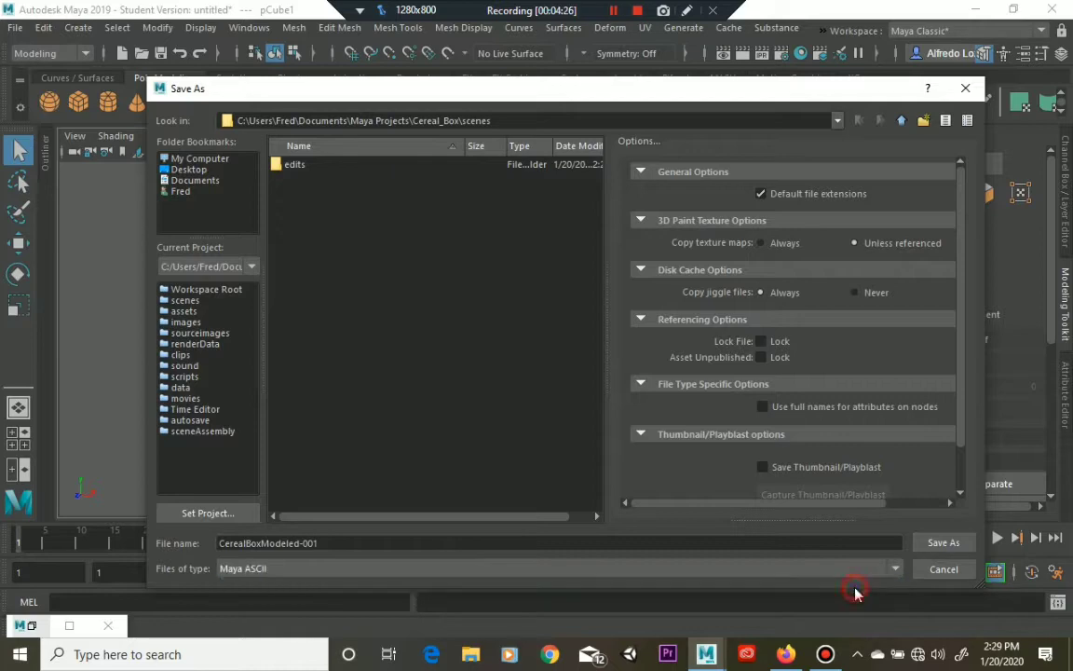
Save the scene as CerealBoxModeled-001 and accept the student version notice
{"action": "left_click", "coordinate": [945, 544]}
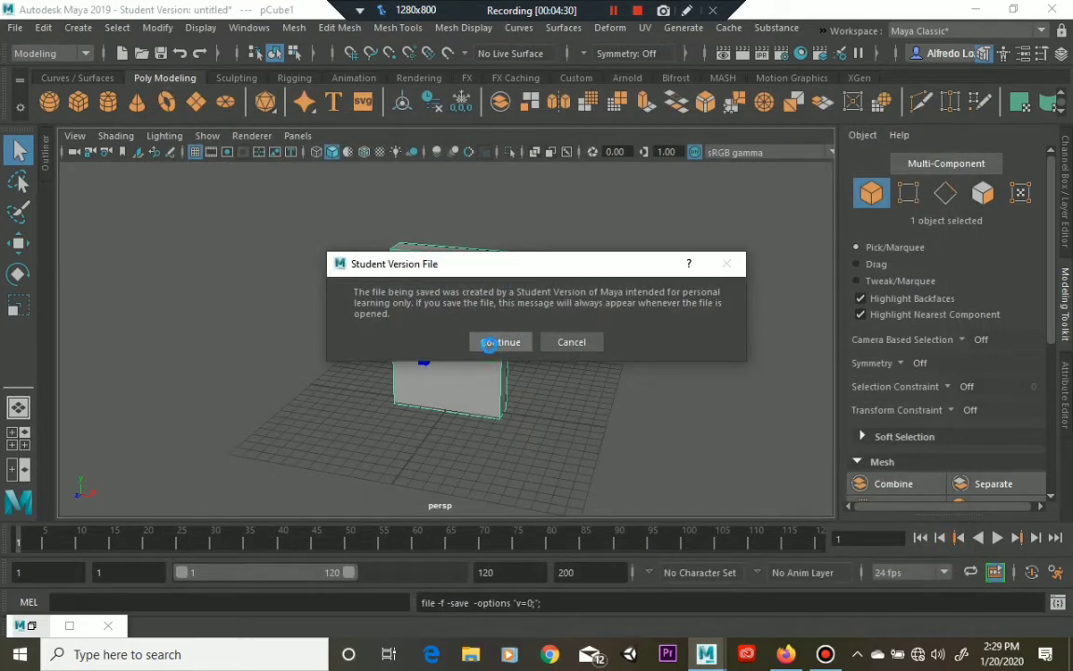
{"action": "left_click", "coordinate": [491, 344]}
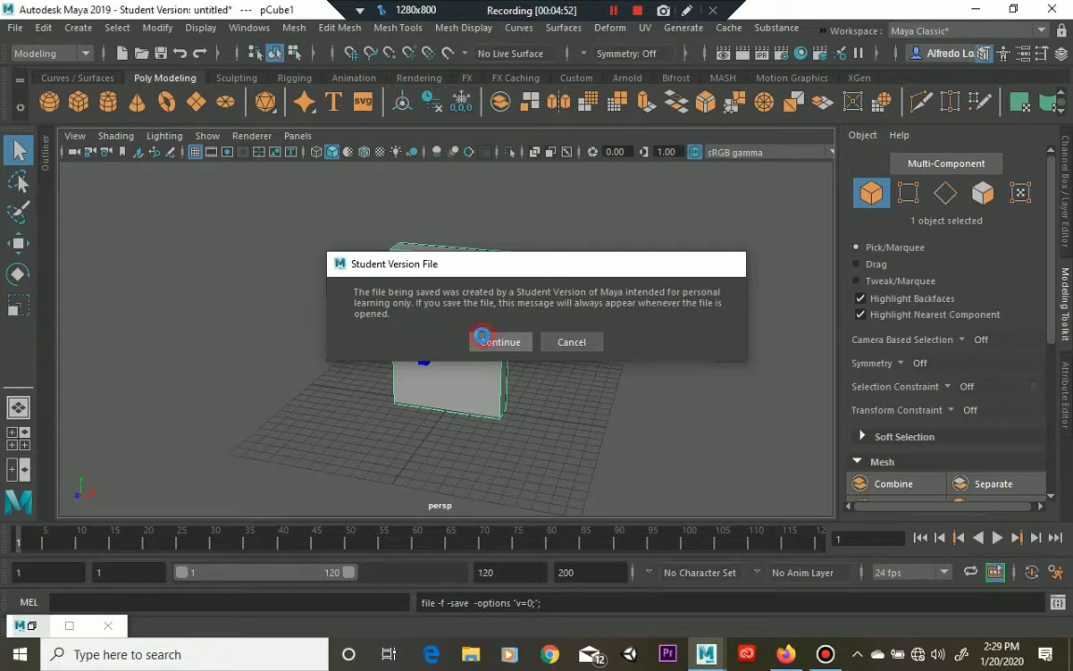
{"action": "left_click", "coordinate": [485, 339]}
Open the Hypershade rendering editor
{"action": "left_click_drag", "start_coordinate": [546, 339], "coordinate": [572, 325], "text": "alt"}
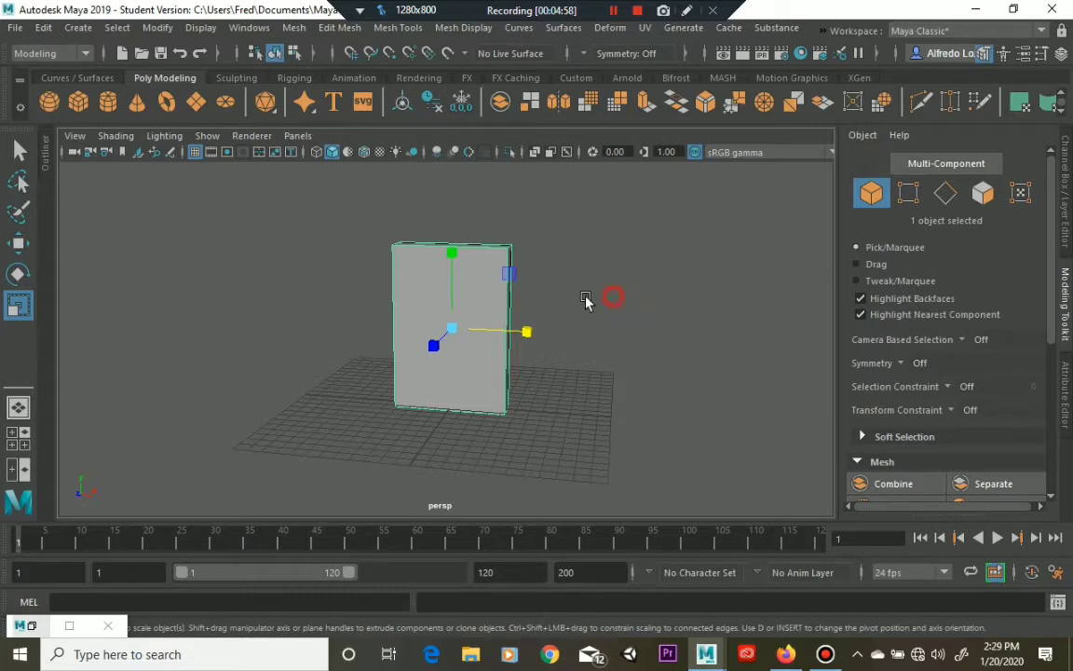
{"action": "left_click_drag", "start_coordinate": [456, 277], "coordinate": [647, 277], "text": "alt"}
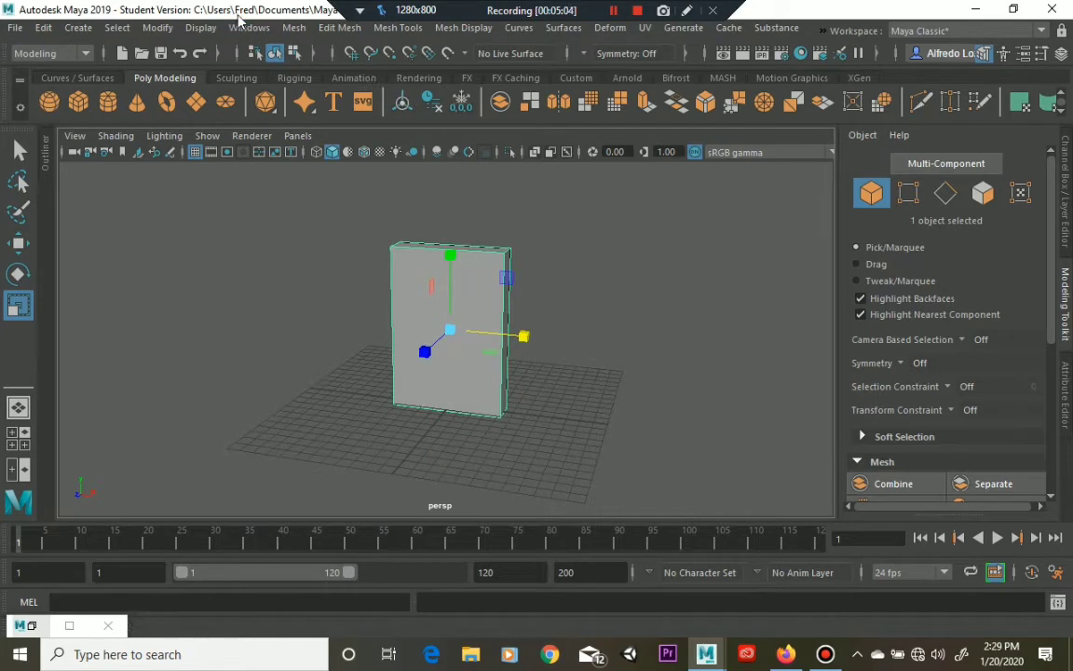
{"action": "left_click", "coordinate": [242, 28]}
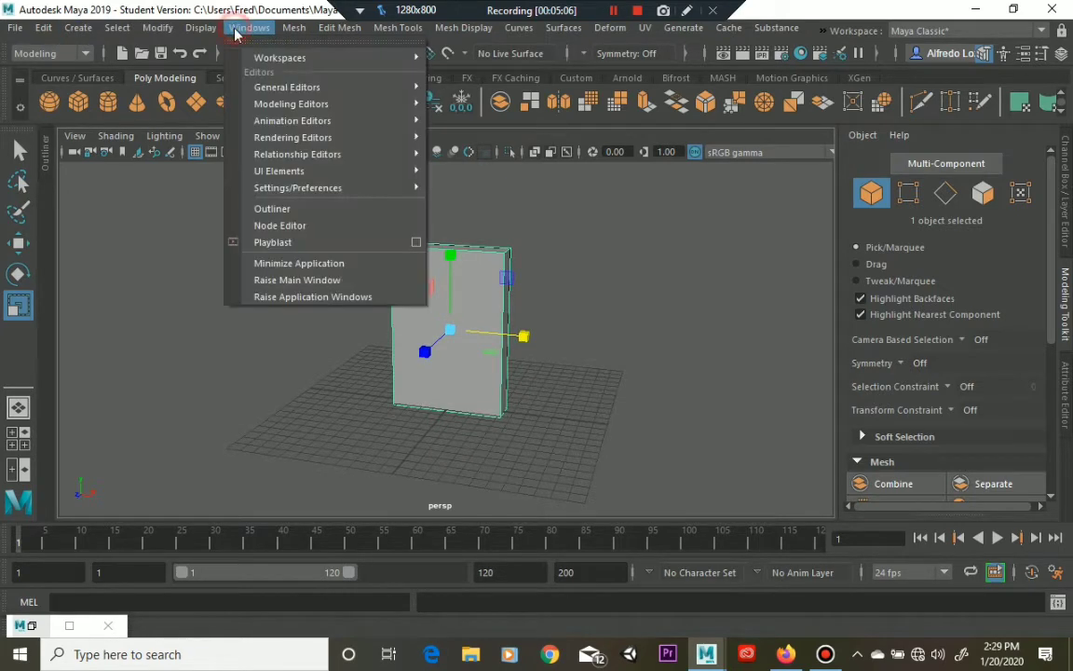
{"action": "mouse_move", "coordinate": [317, 107]}
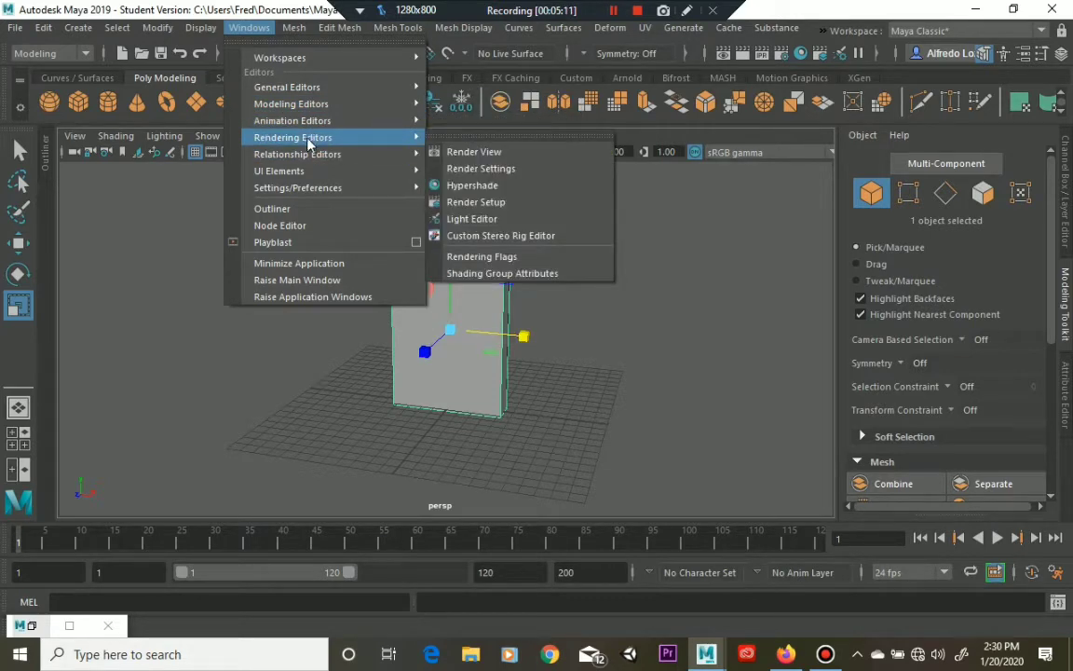
{"action": "left_click", "coordinate": [507, 185]}
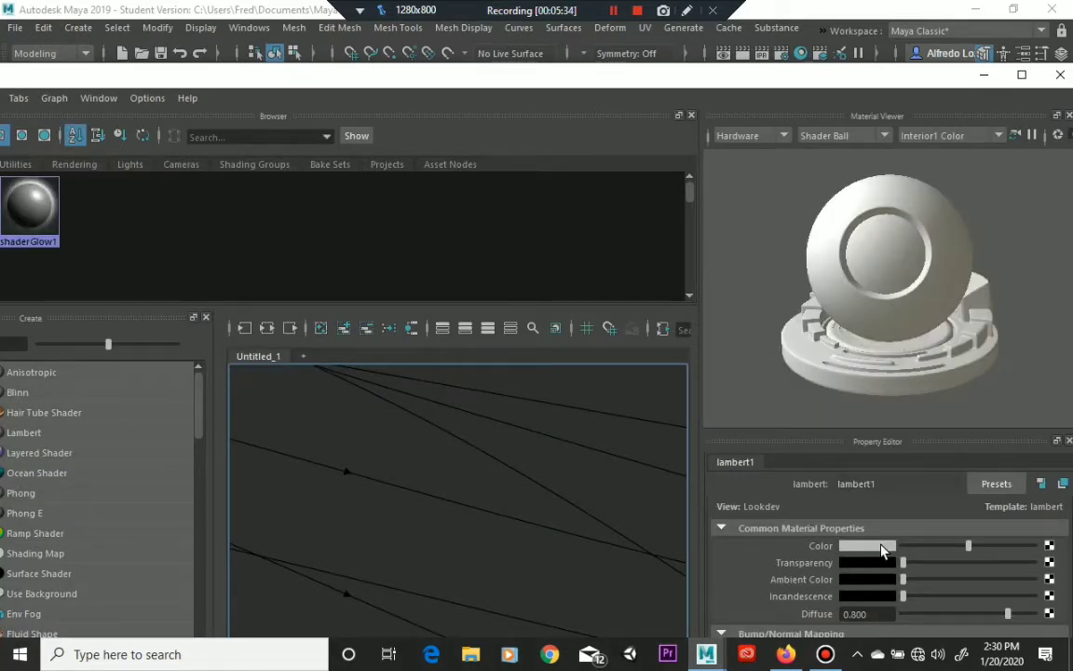
Map a File texture to the Color of the lambert1 material and show the texture's file attributes
{"action": "left_click", "coordinate": [1049, 547]}
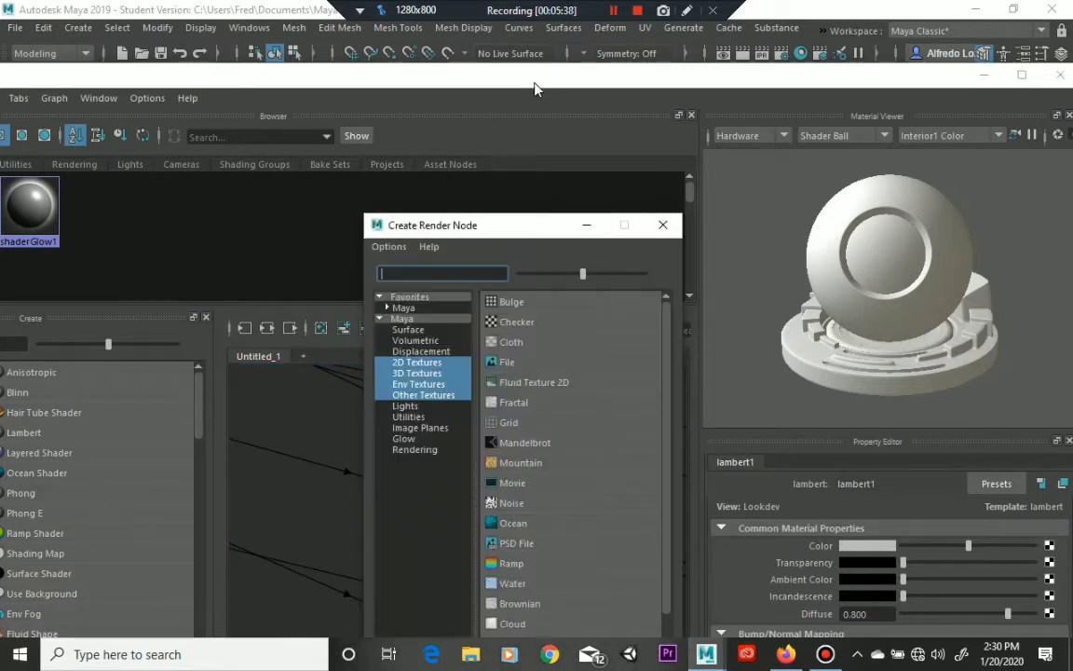
{"action": "left_click", "coordinate": [547, 362]}
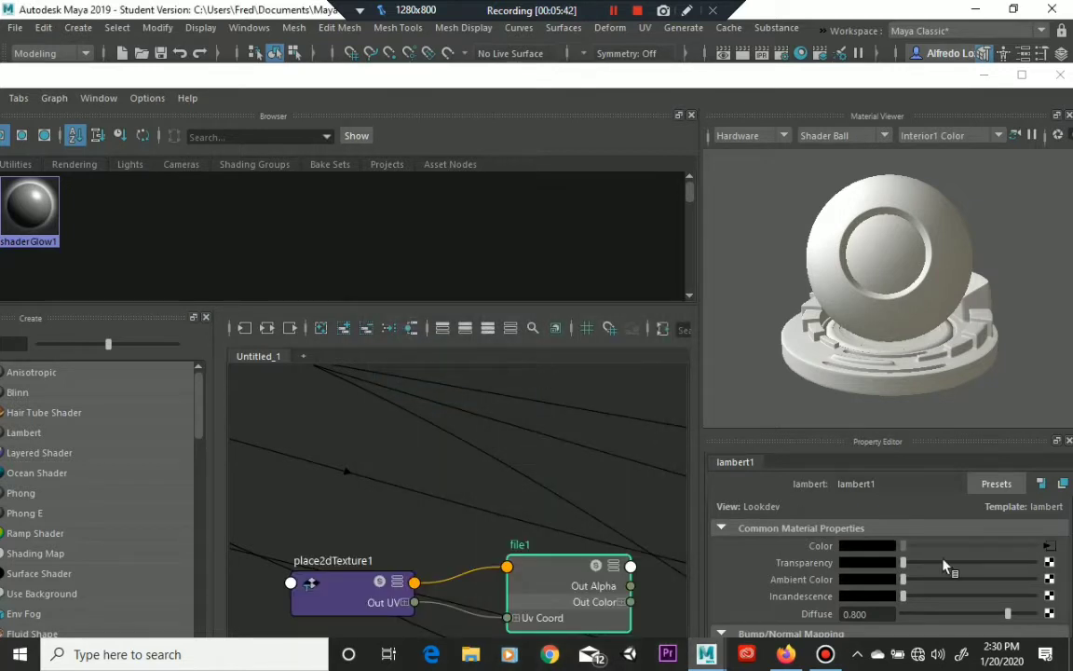
{"action": "left_click", "coordinate": [1048, 549]}
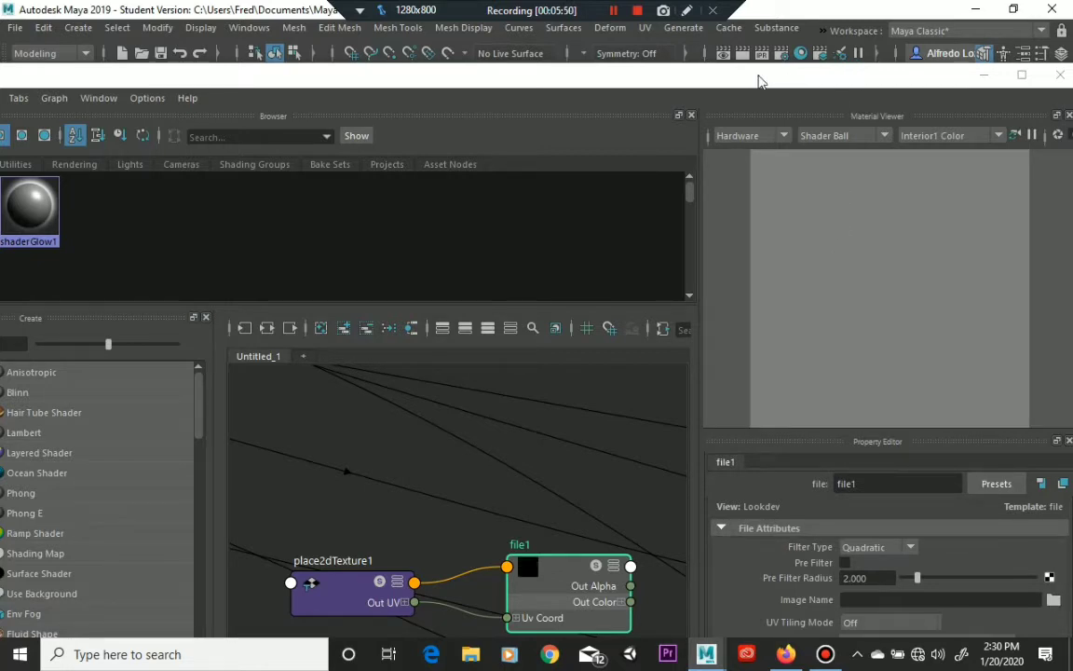
Reposition the Hypershade window to reach its creation commands and create a new Phong material
{"action": "left_click_drag", "start_coordinate": [575, 79], "coordinate": [629, 83]}
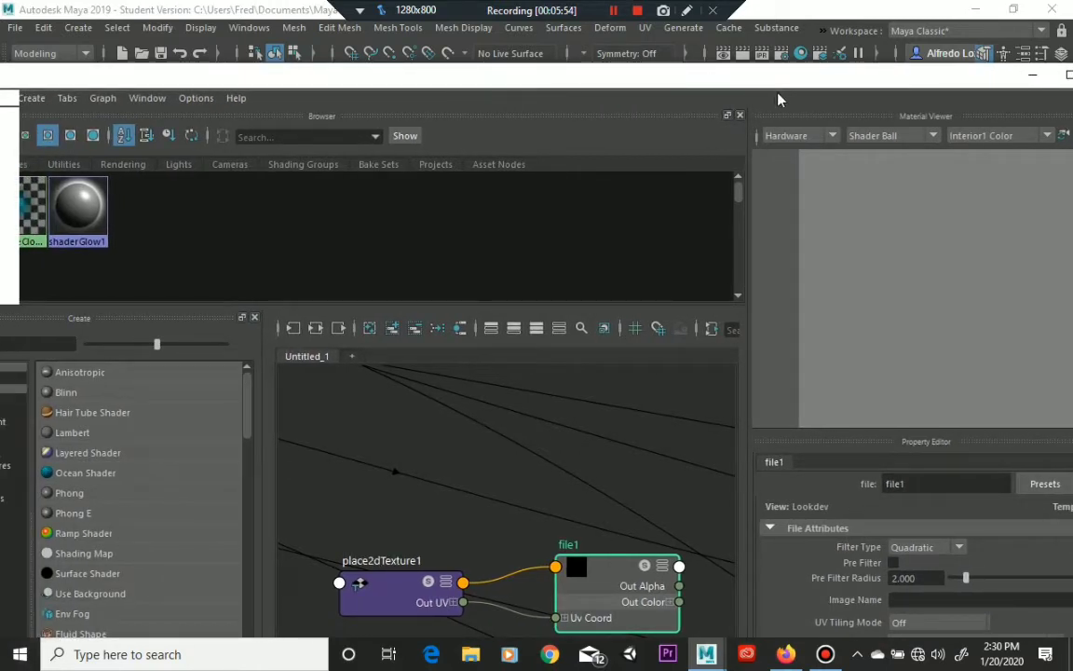
{"action": "left_click_drag", "start_coordinate": [780, 93], "coordinate": [667, 23]}
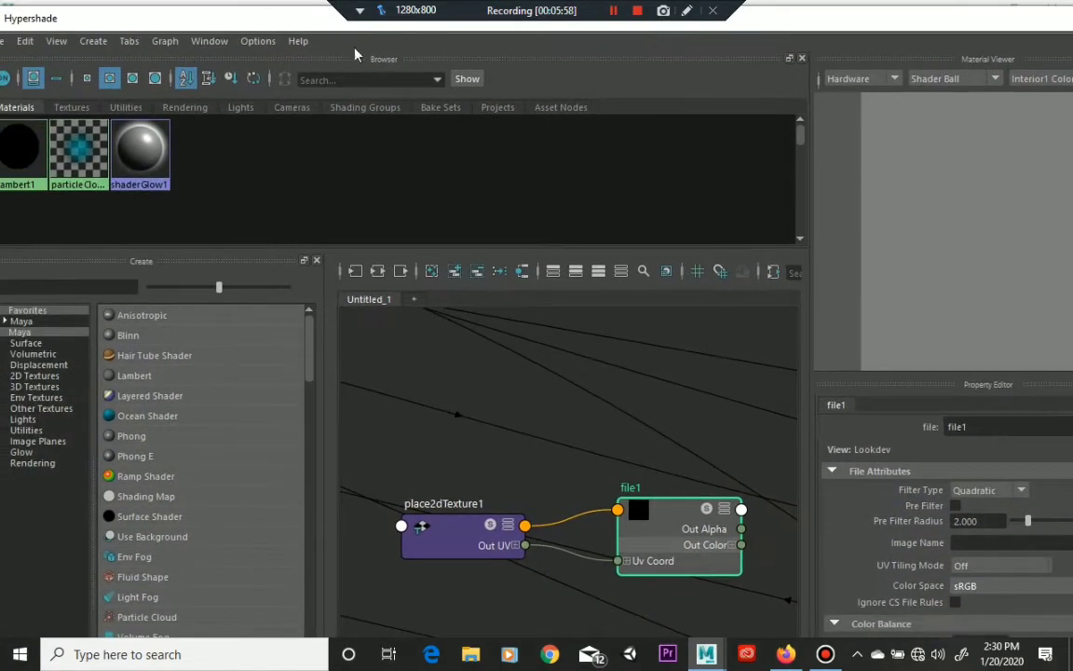
{"action": "left_click", "coordinate": [99, 44]}
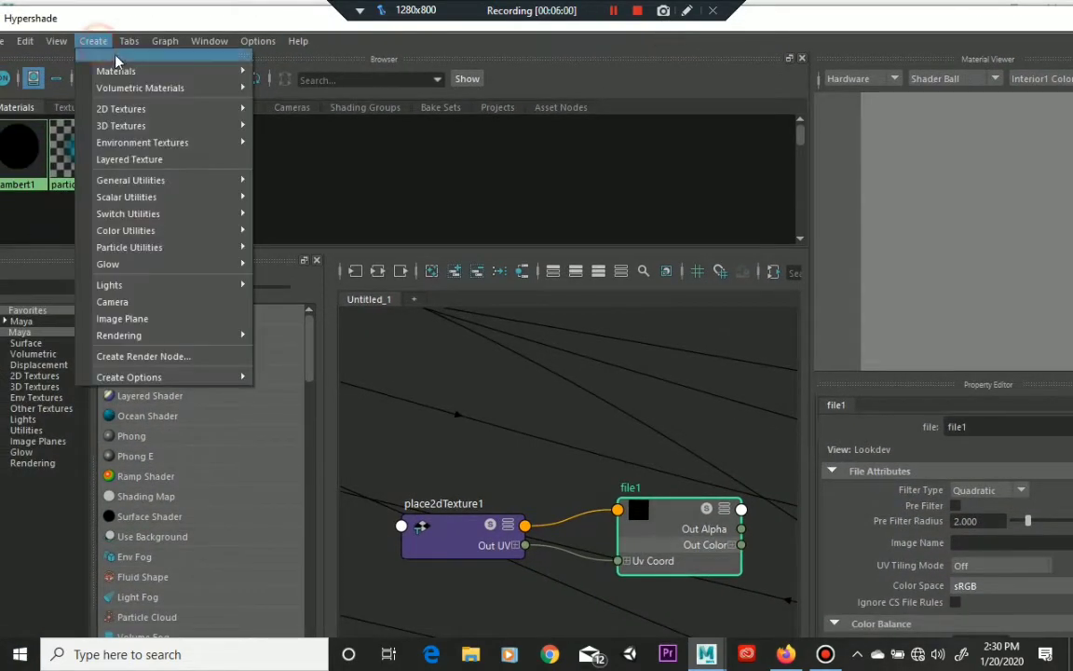
{"action": "left_click", "coordinate": [198, 73]}
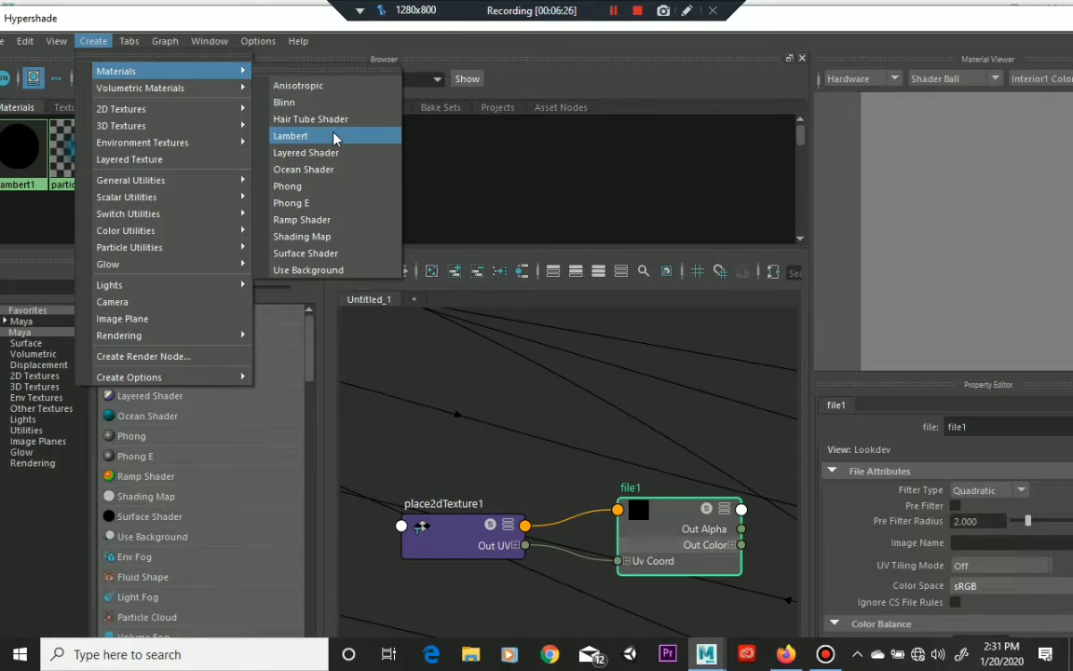
{"action": "left_click", "coordinate": [339, 191]}
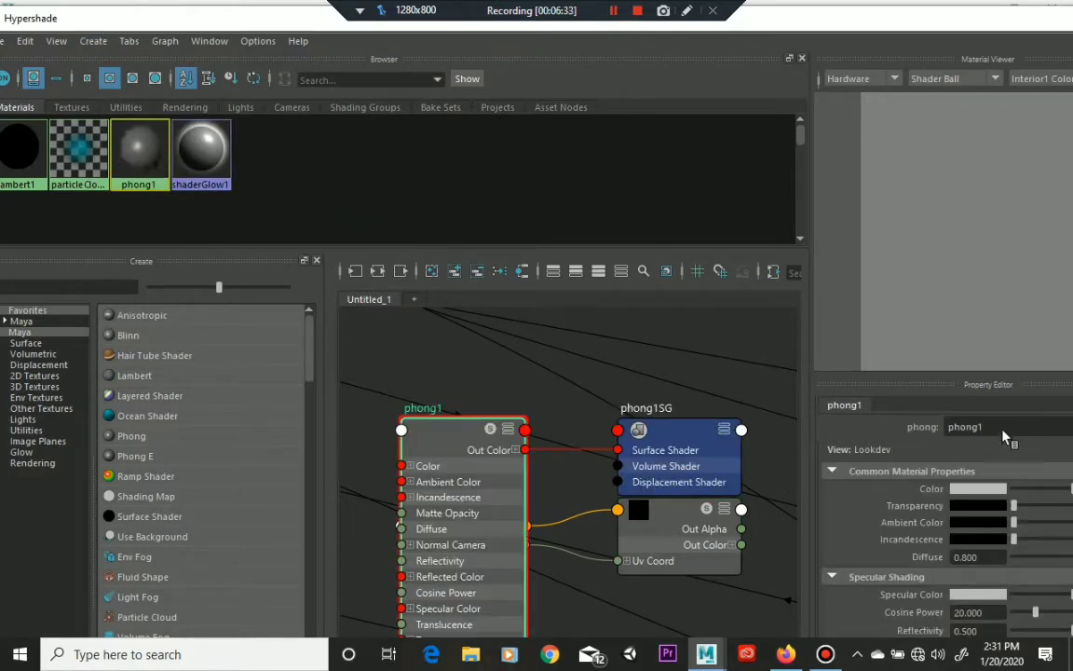
Rename the new Phong material as CerealBoxPhong
{"action": "left_click", "coordinate": [1002, 431]}
{"action": "left_click_drag", "start_coordinate": [1001, 430], "coordinate": [907, 426]}
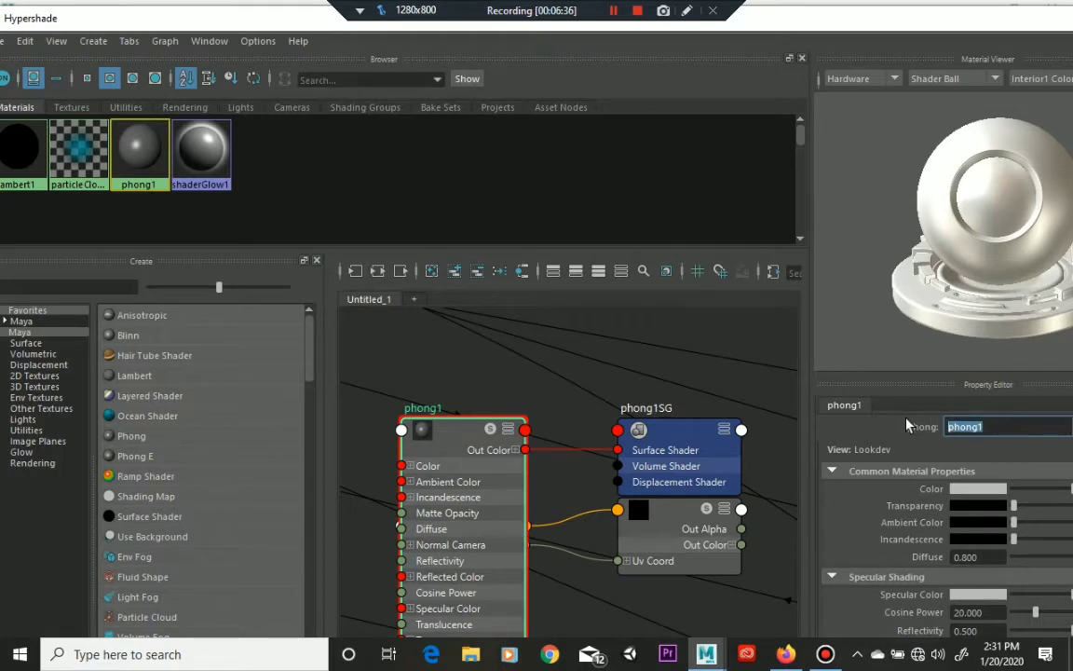
{"action": "type", "text": "CerealBoxPhong"}
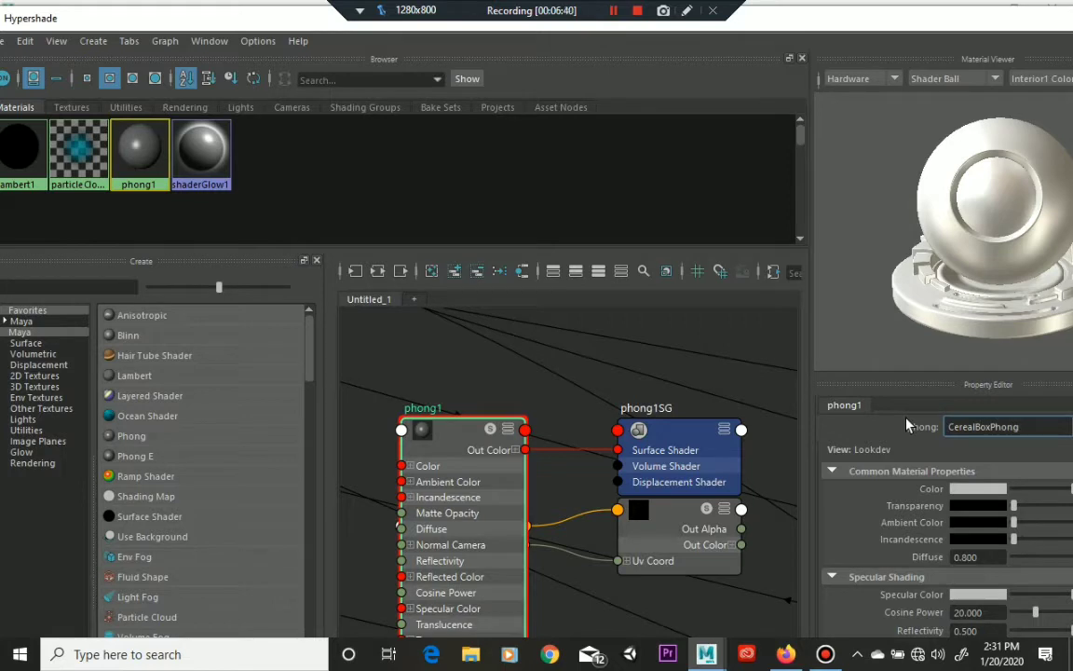
{"action": "left_click", "coordinate": [886, 434]}
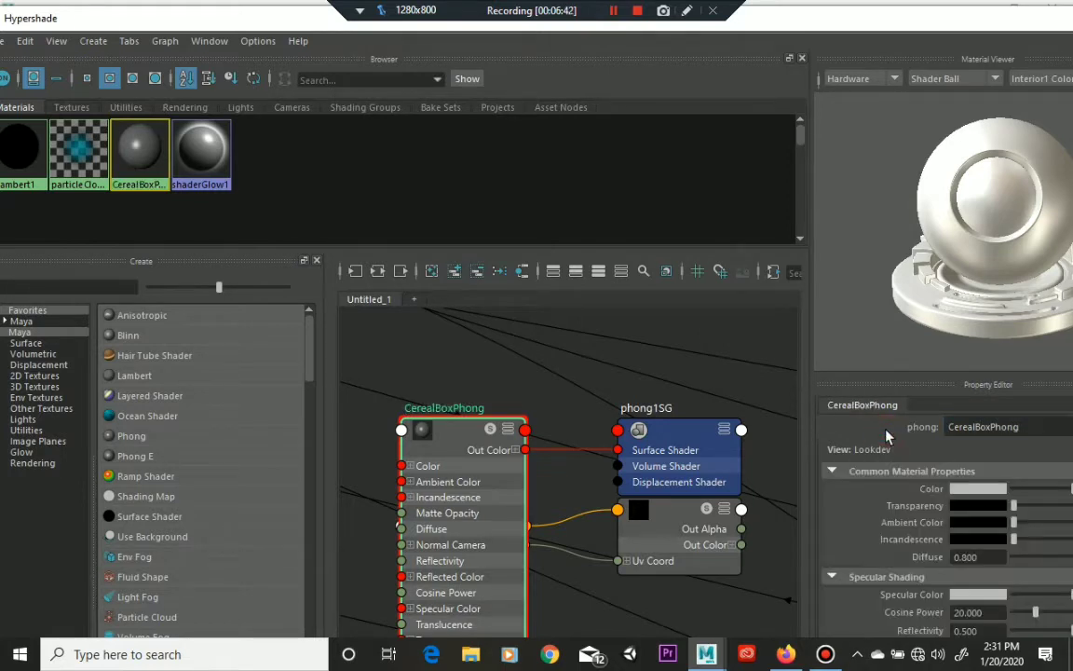
Map a File texture to the Color attribute of the CerealBoxPhong material
{"action": "left_click_drag", "start_coordinate": [852, 22], "coordinate": [755, 21]}
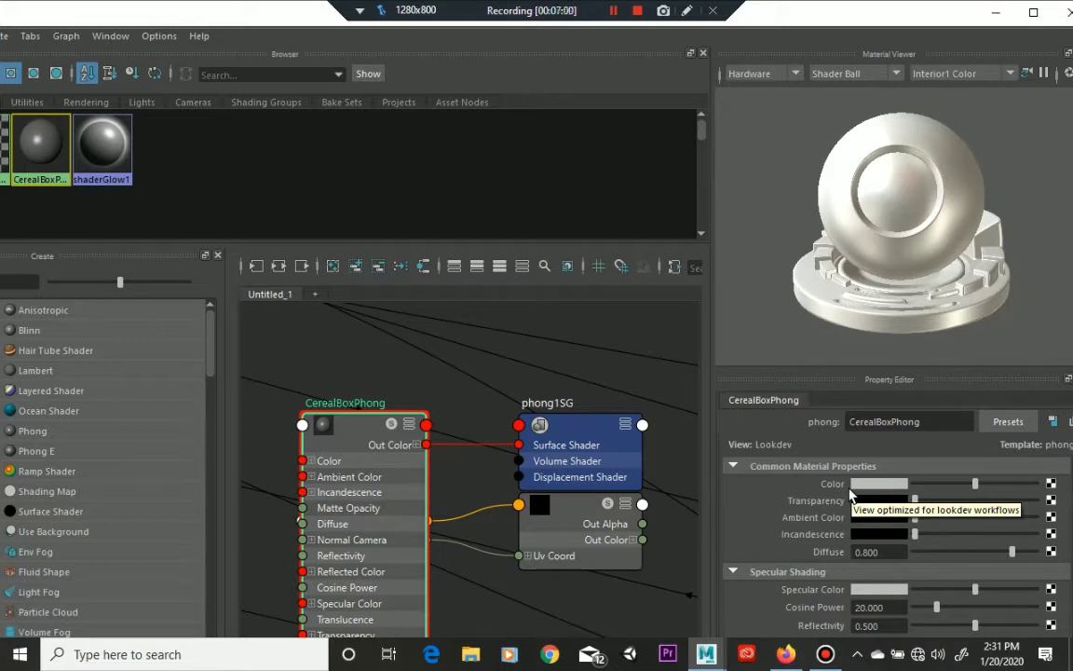
{"action": "left_click", "coordinate": [1050, 484]}
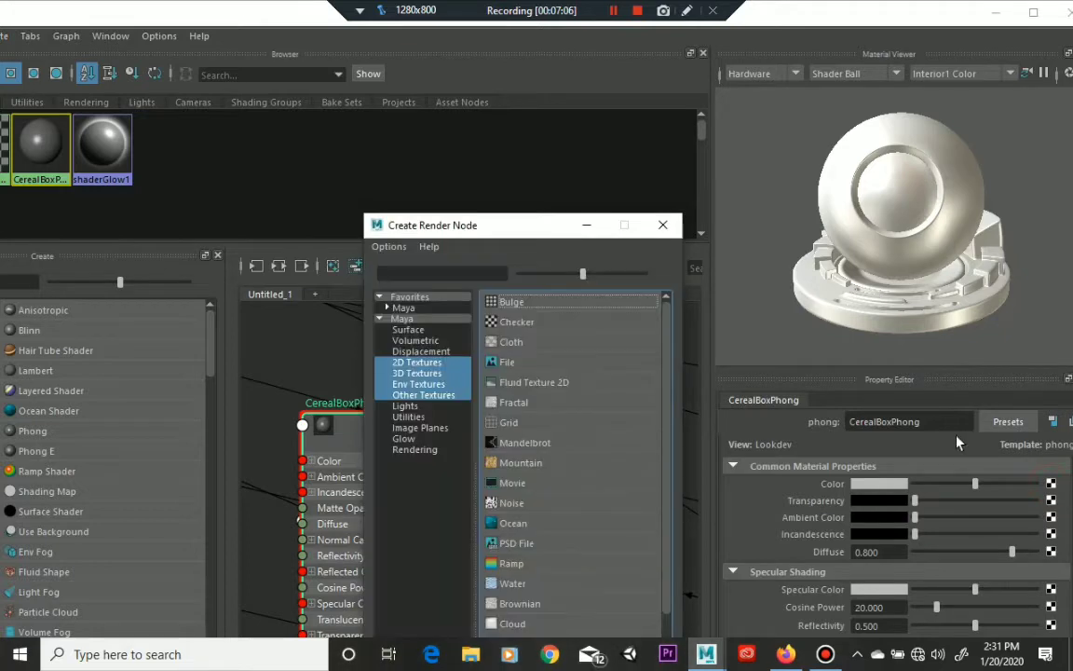
{"action": "left_click_drag", "start_coordinate": [529, 240], "coordinate": [513, 94]}
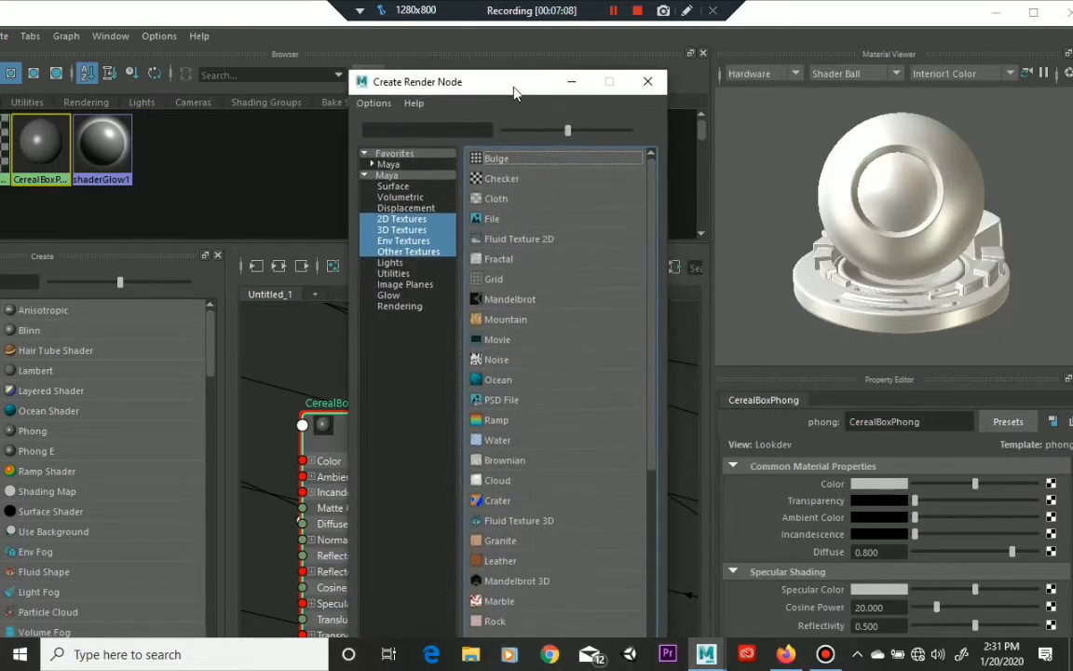
{"action": "scroll", "coordinate": [538, 321], "scroll_direction": "down", "scroll_amount": 5}
{"action": "scroll", "coordinate": [545, 358], "scroll_direction": "up", "scroll_amount": 5}
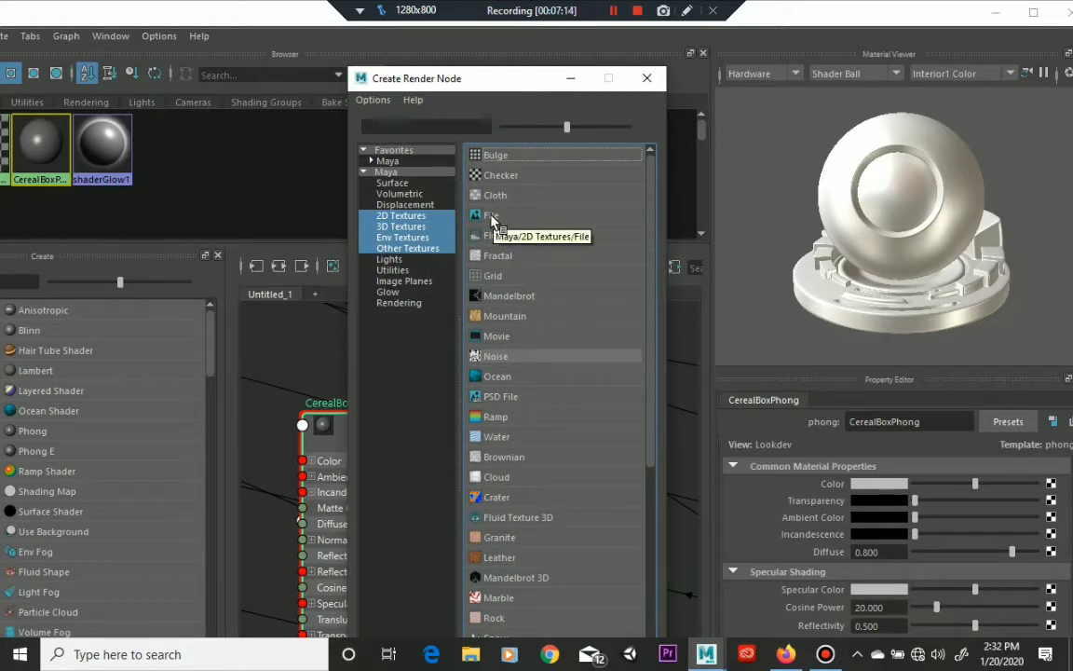
{"action": "left_click", "coordinate": [476, 218]}
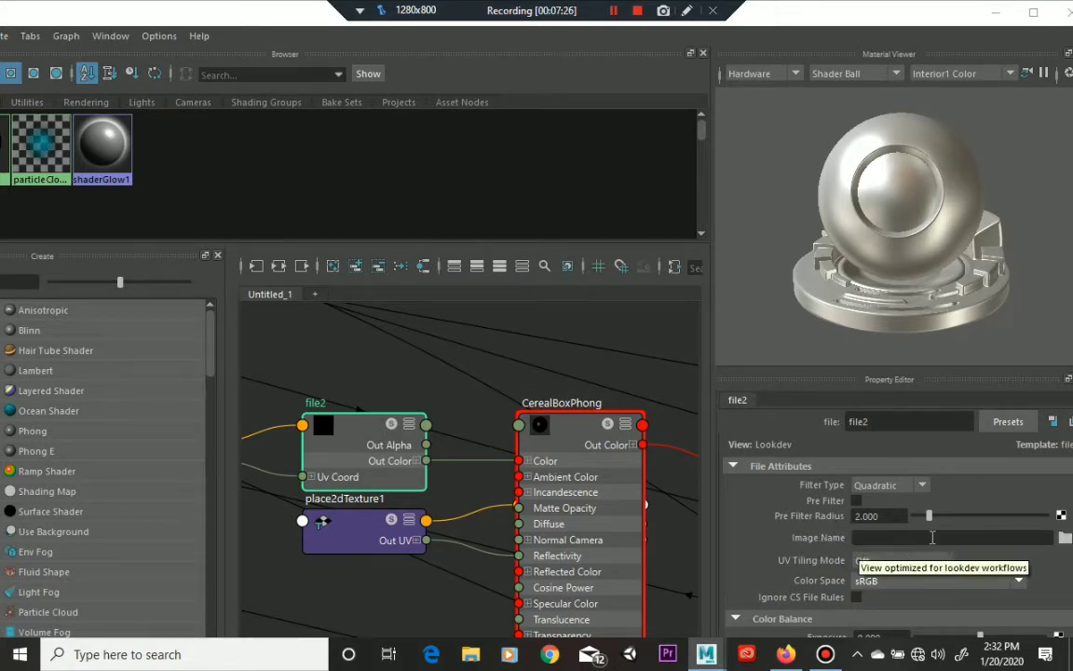
{"action": "left_click", "coordinate": [1064, 537]}
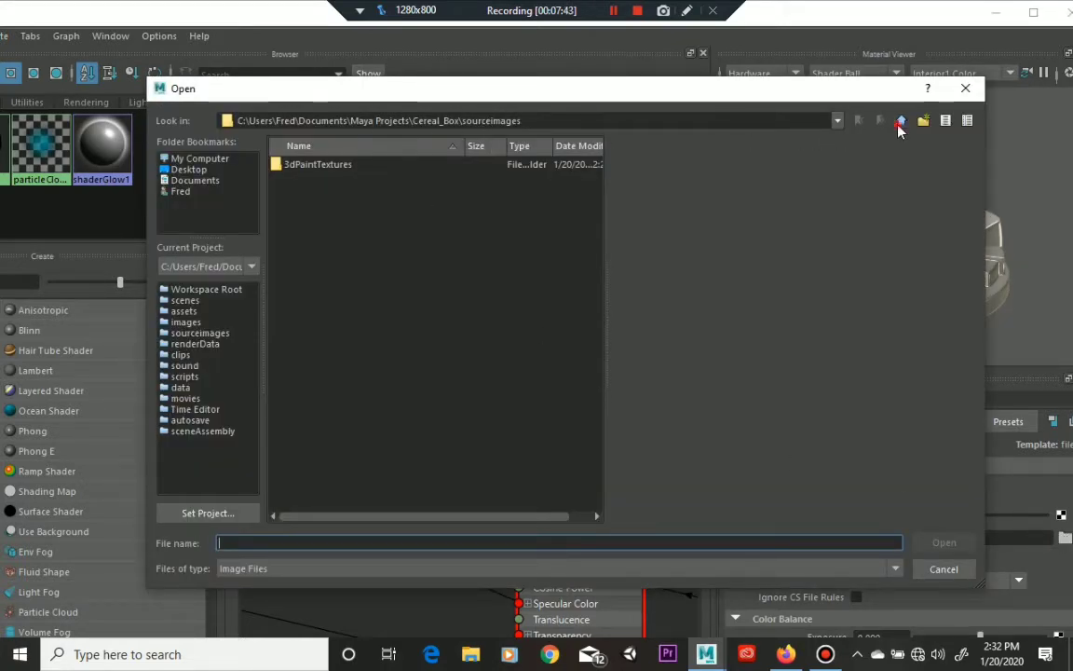
{"action": "left_click", "coordinate": [900, 122]}
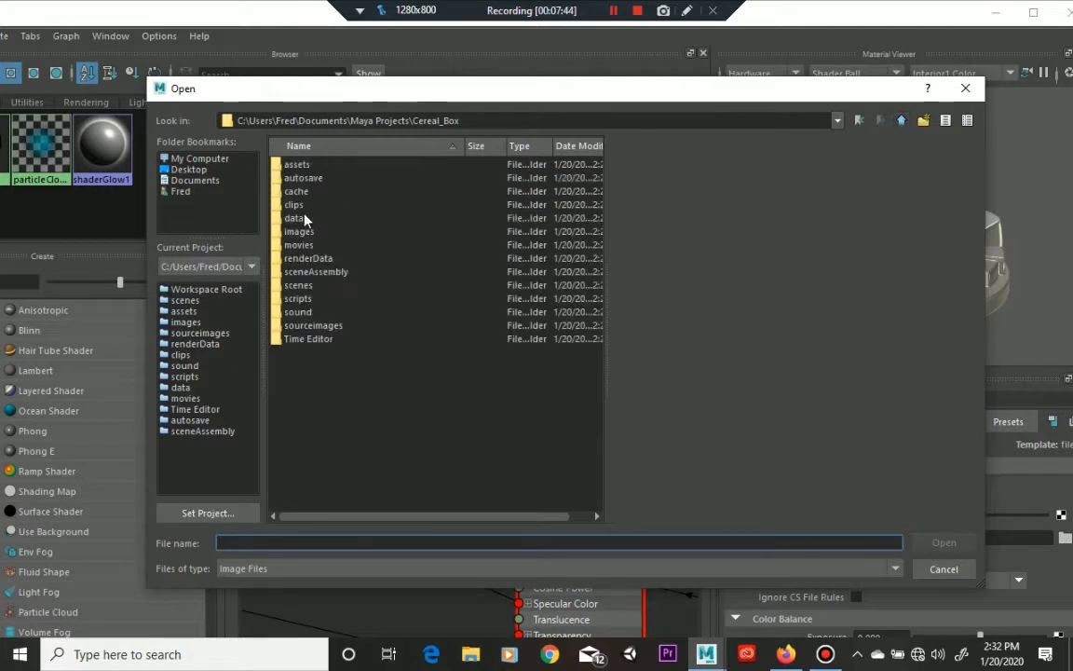
{"action": "left_click", "coordinate": [306, 231]}
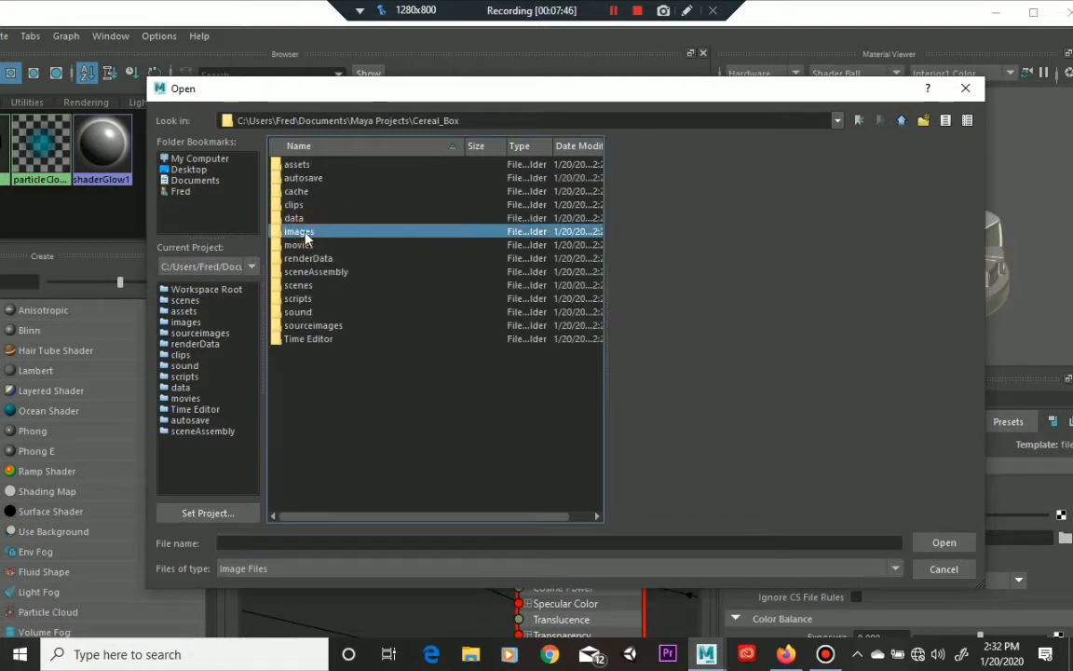
{"action": "double_click", "coordinate": [305, 235]}
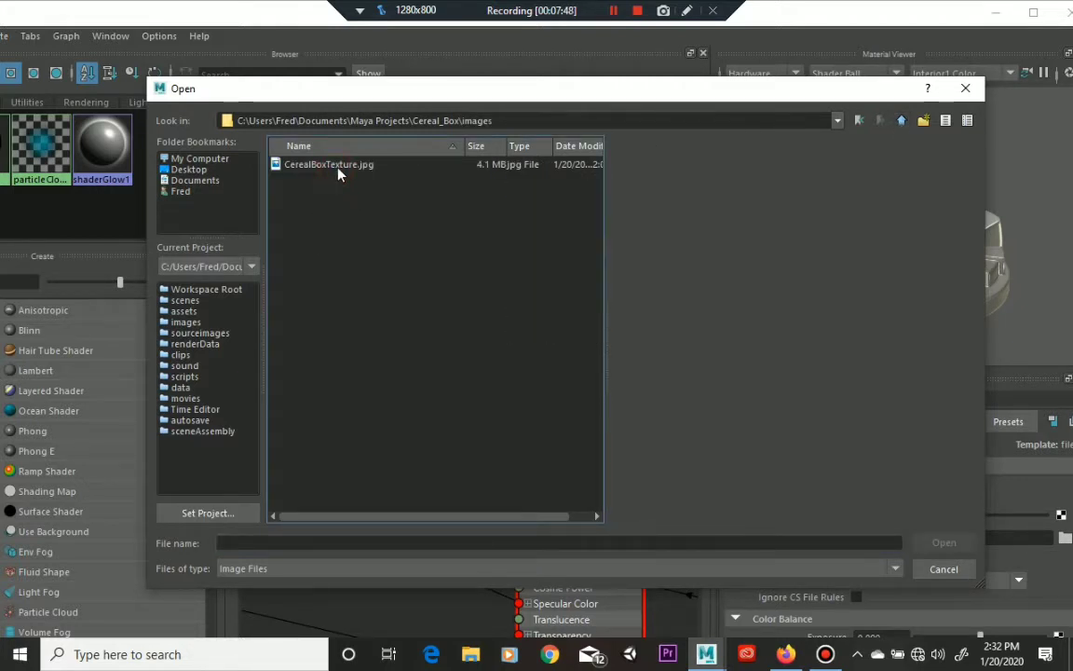
{"action": "left_click", "coordinate": [339, 172]}
{"action": "right_click", "coordinate": [338, 171]}
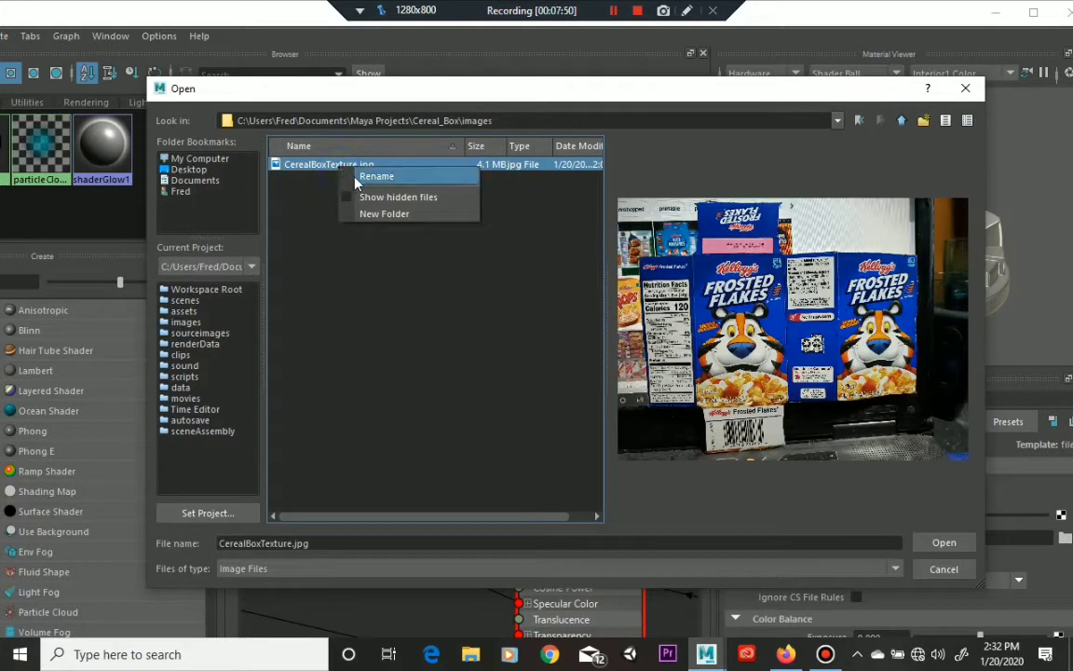
{"action": "left_click", "coordinate": [315, 171]}
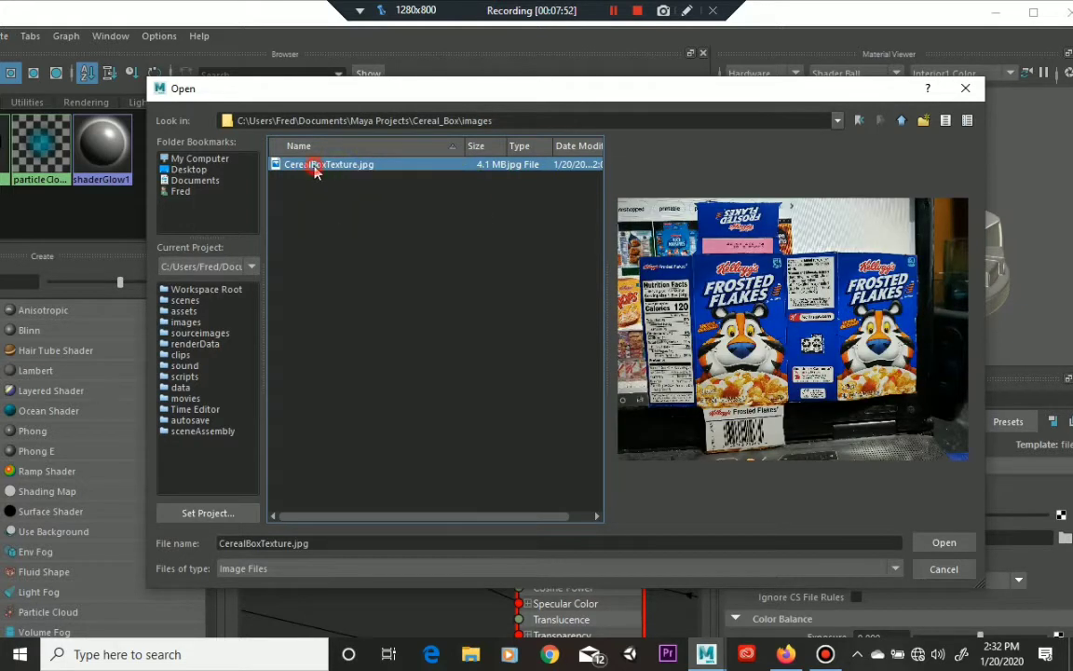
{"action": "left_click", "coordinate": [900, 121]}
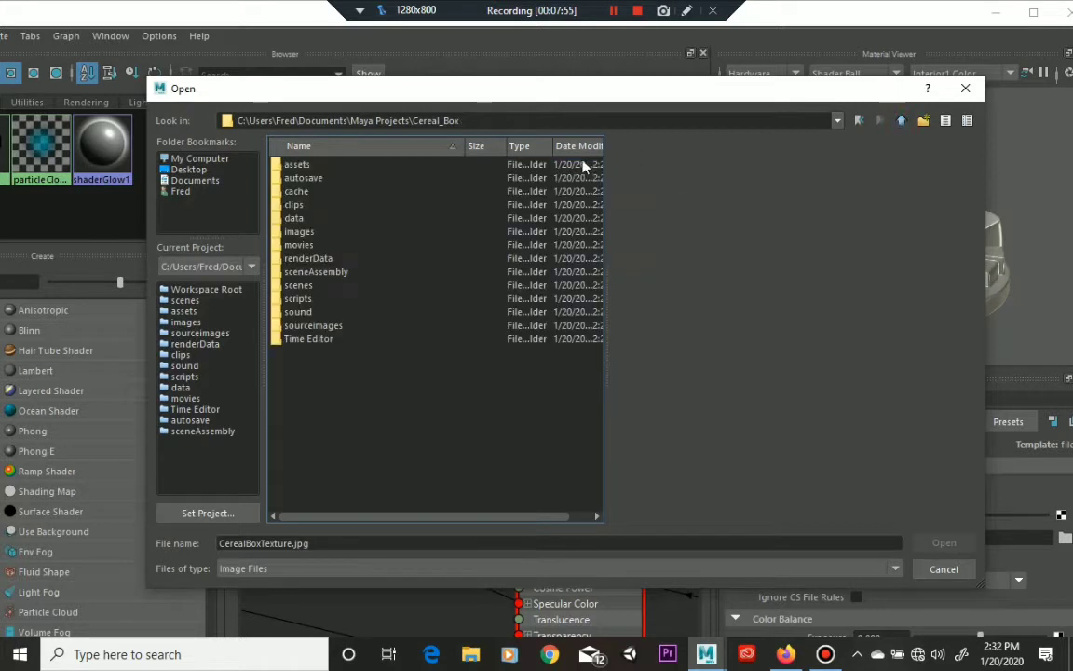
{"action": "left_click", "coordinate": [312, 324]}
{"action": "double_click", "coordinate": [311, 323]}
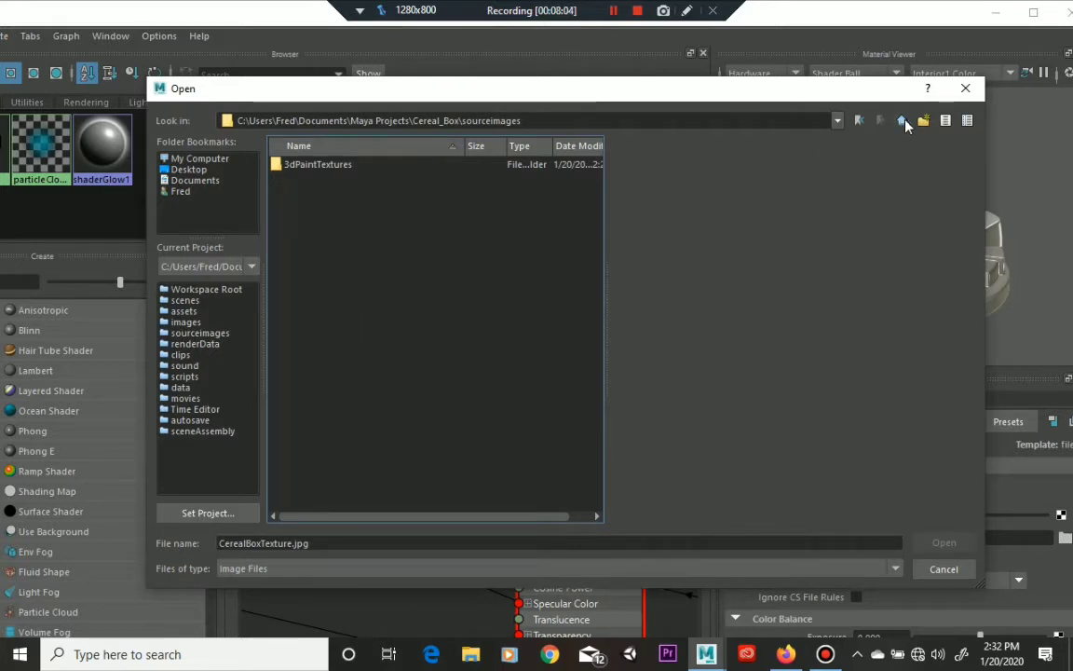
{"action": "left_click", "coordinate": [937, 573]}
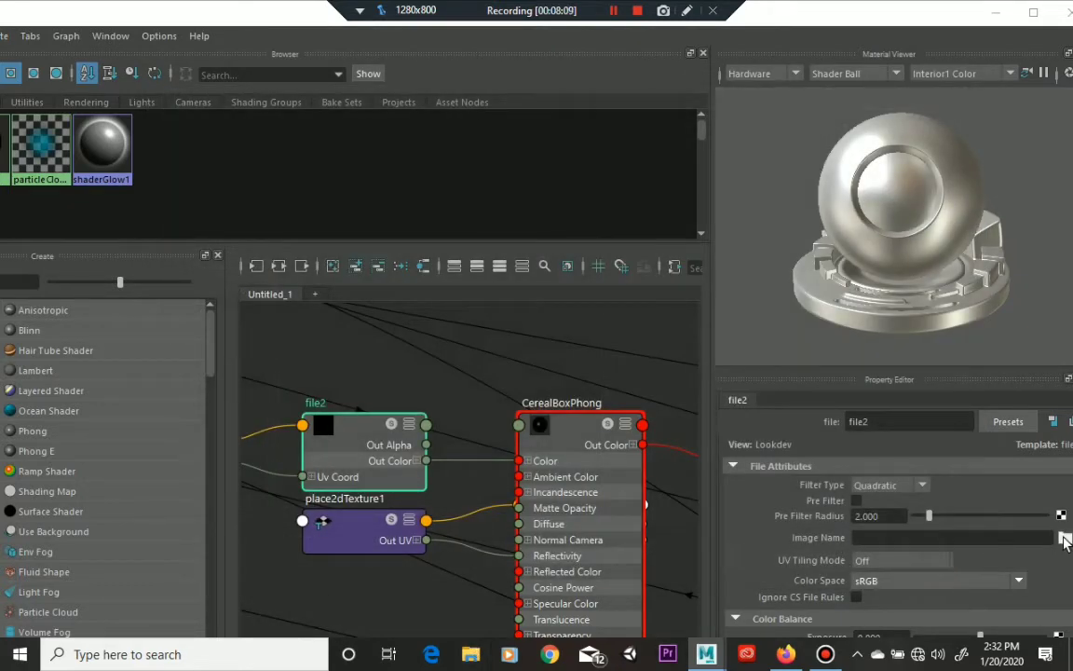
{"action": "left_click", "coordinate": [614, 11]}
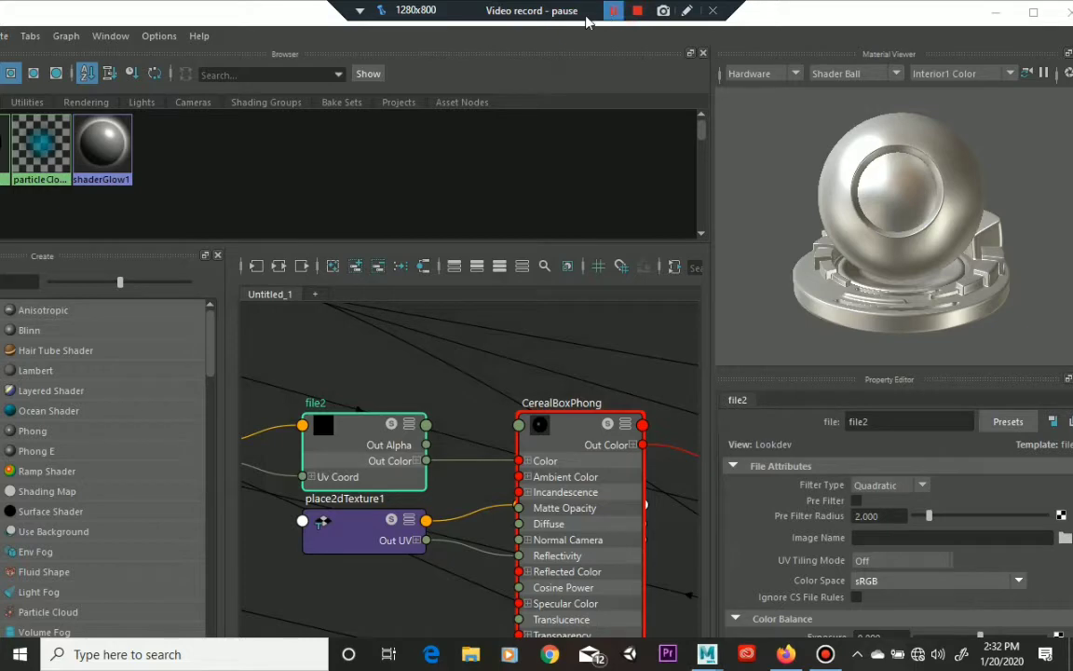
{"action": "left_click", "coordinate": [608, 11]}
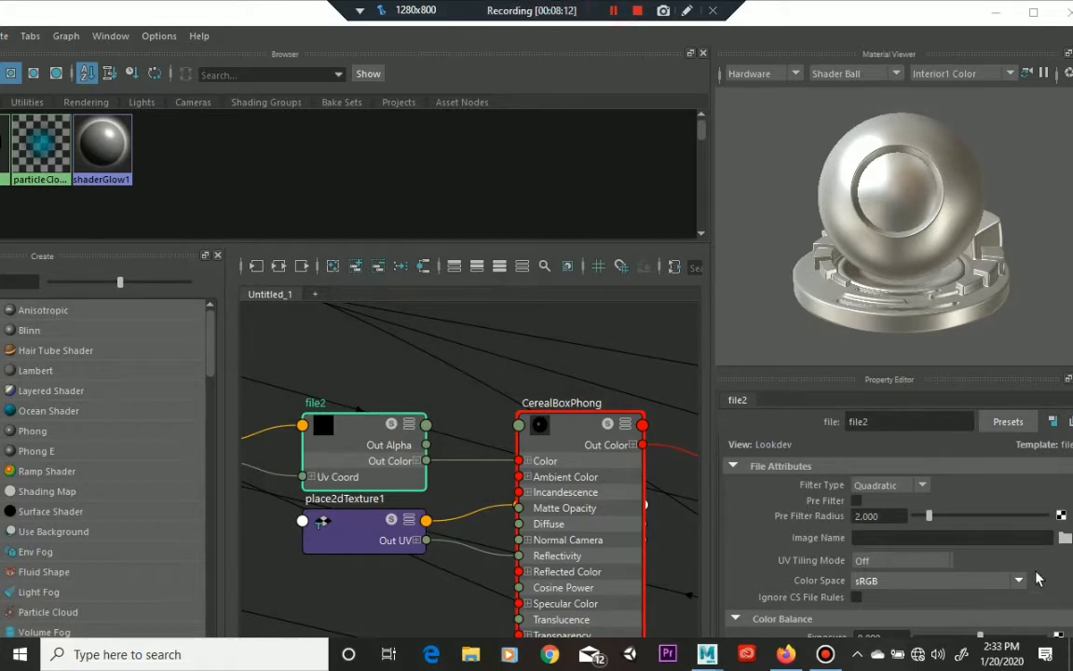
{"action": "left_click", "coordinate": [1065, 537]}
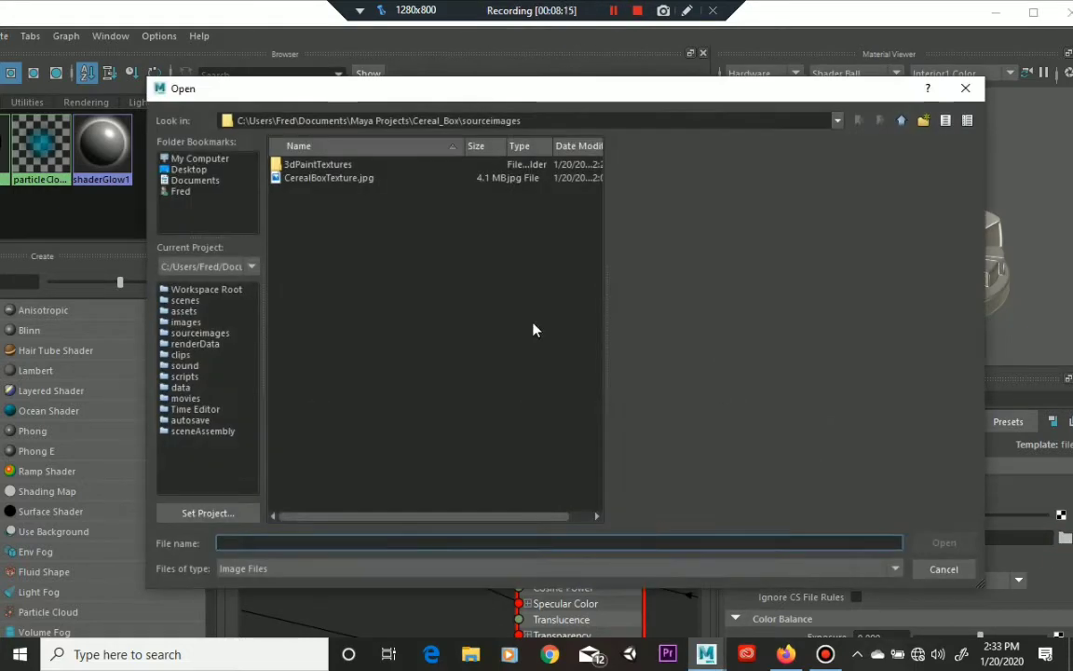
{"action": "left_click", "coordinate": [362, 178]}
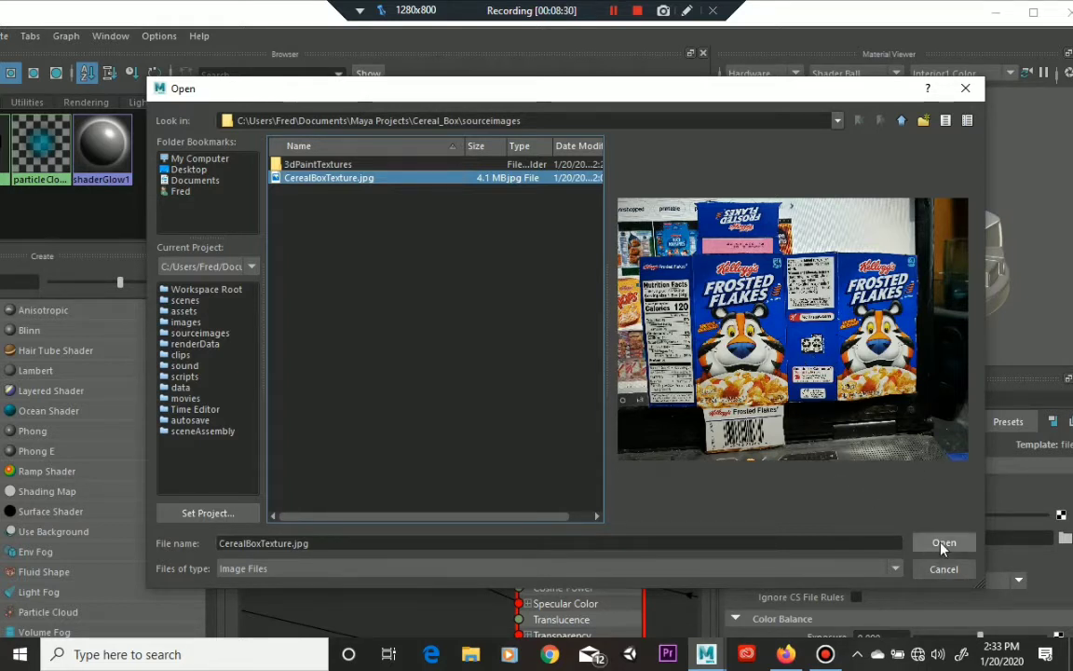
{"action": "left_click", "coordinate": [922, 570]}
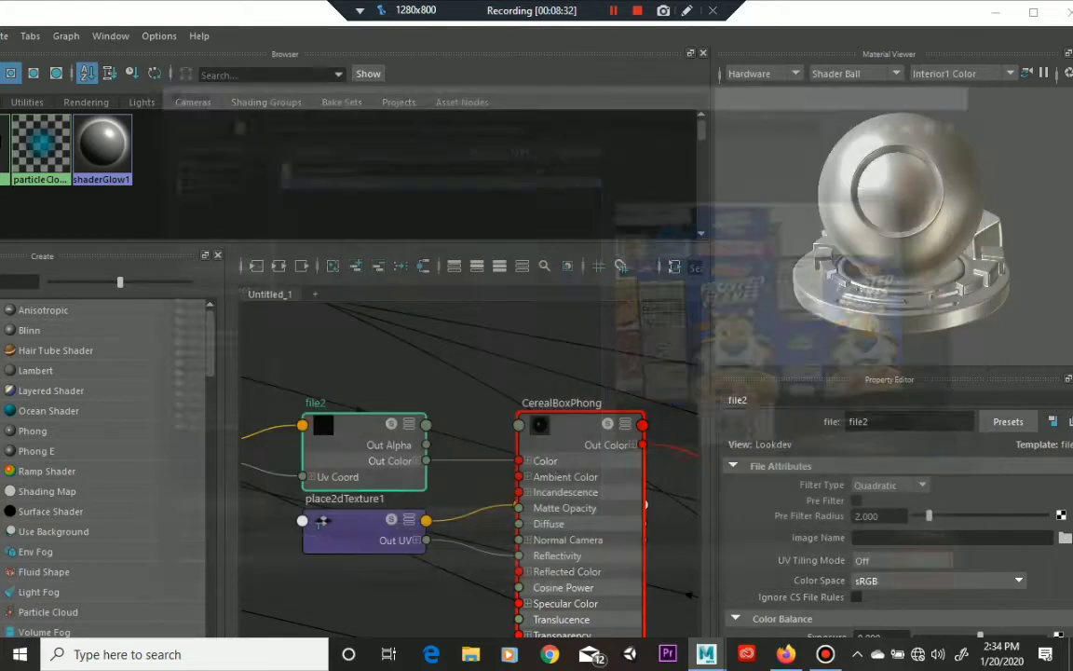
Load CerealBoxTexture.jpg from the project's sourceimages folder as the image of the file2 texture
{"action": "left_click", "coordinate": [1064, 536]}
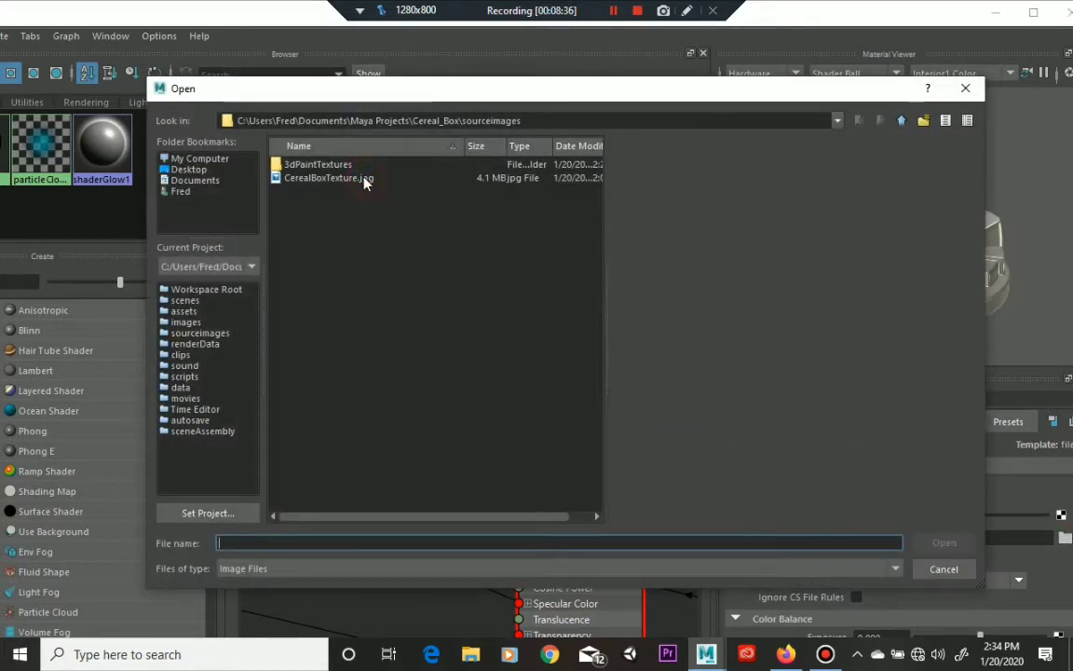
{"action": "left_click", "coordinate": [359, 178]}
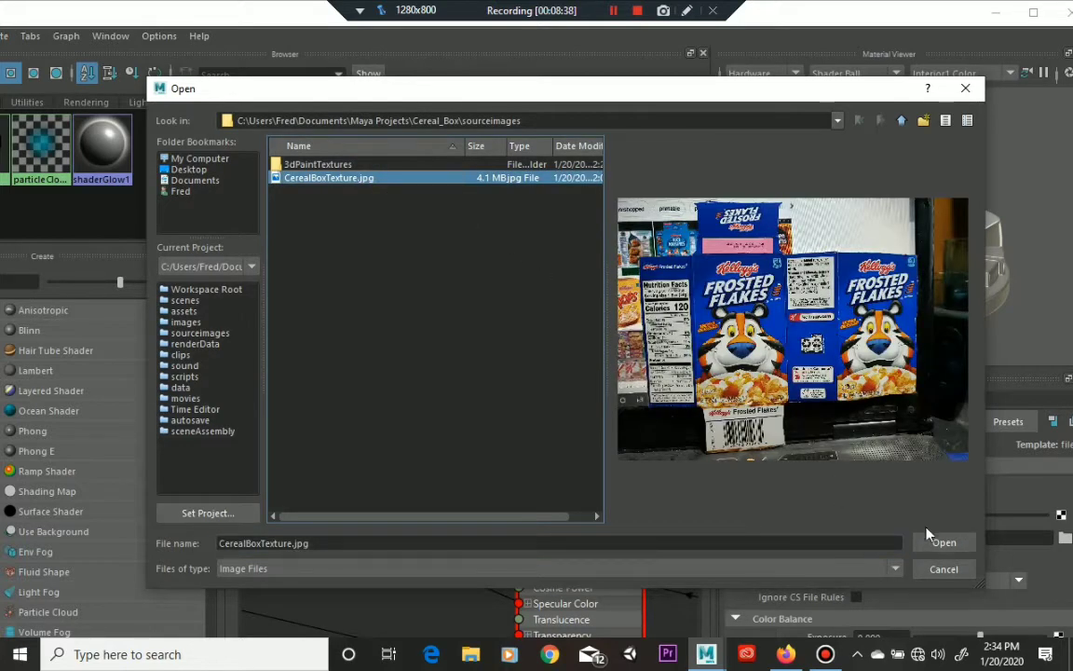
{"action": "left_click", "coordinate": [934, 540]}
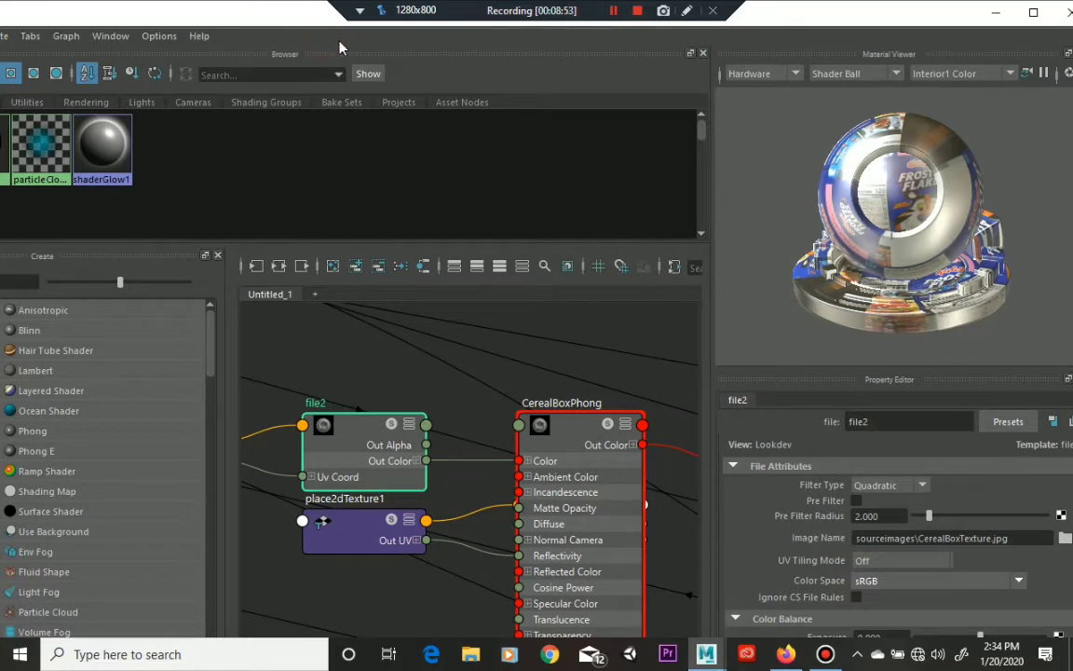
{"action": "left_click", "coordinate": [614, 11]}
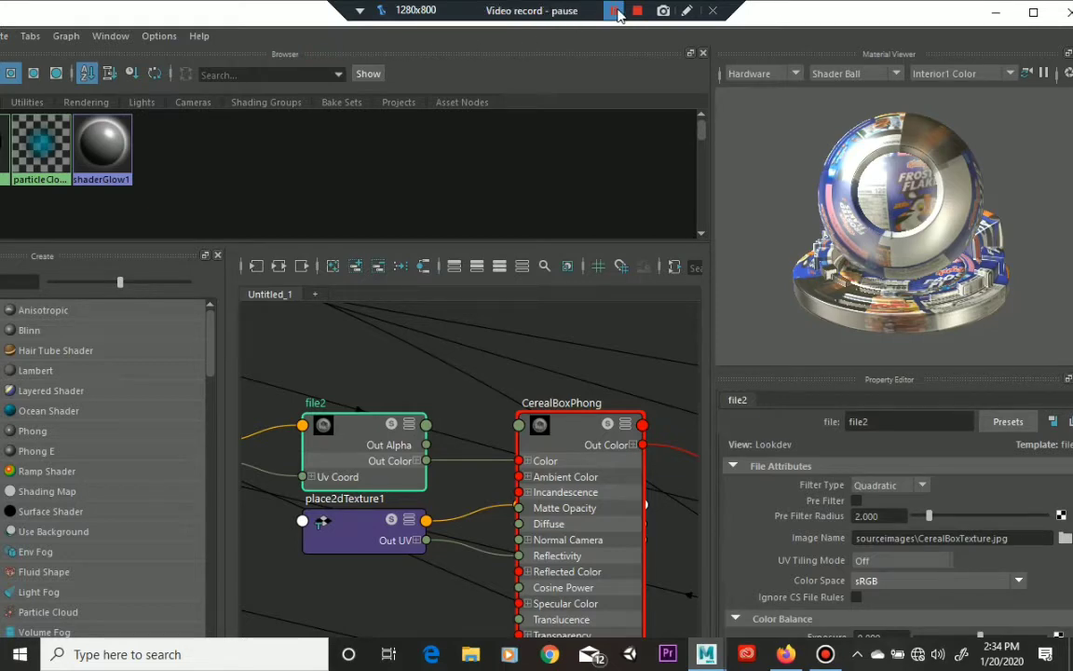
{"action": "left_click", "coordinate": [617, 13]}
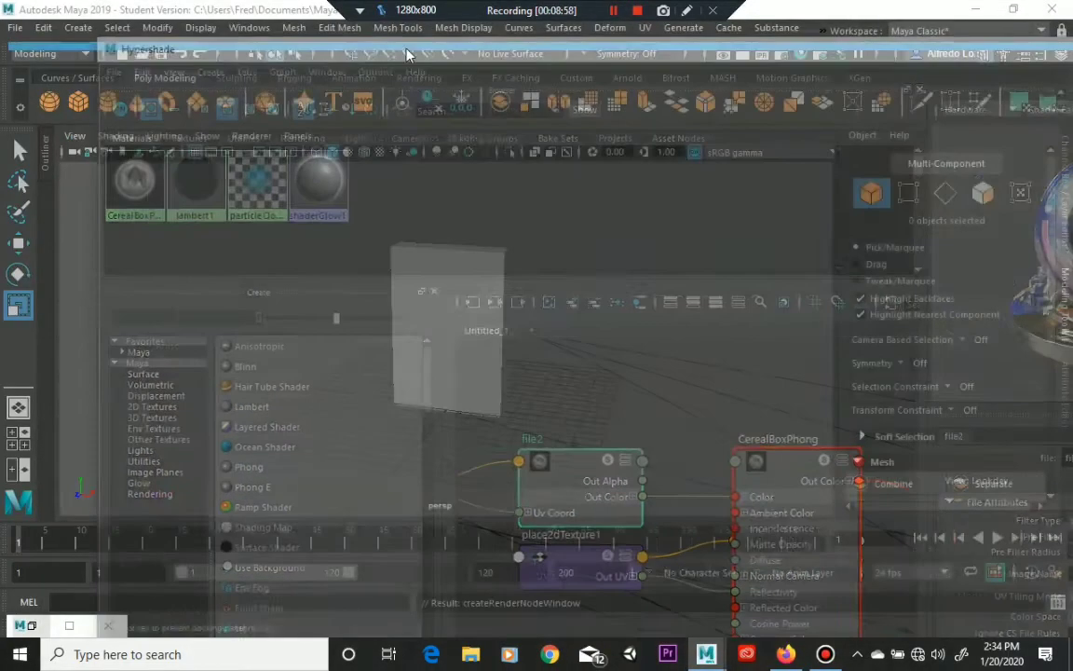
Minimize the Hypershade window and assign the existing CerealBoxPhong material to the cereal box
{"action": "left_click_drag", "start_coordinate": [406, 47], "coordinate": [232, 29]}
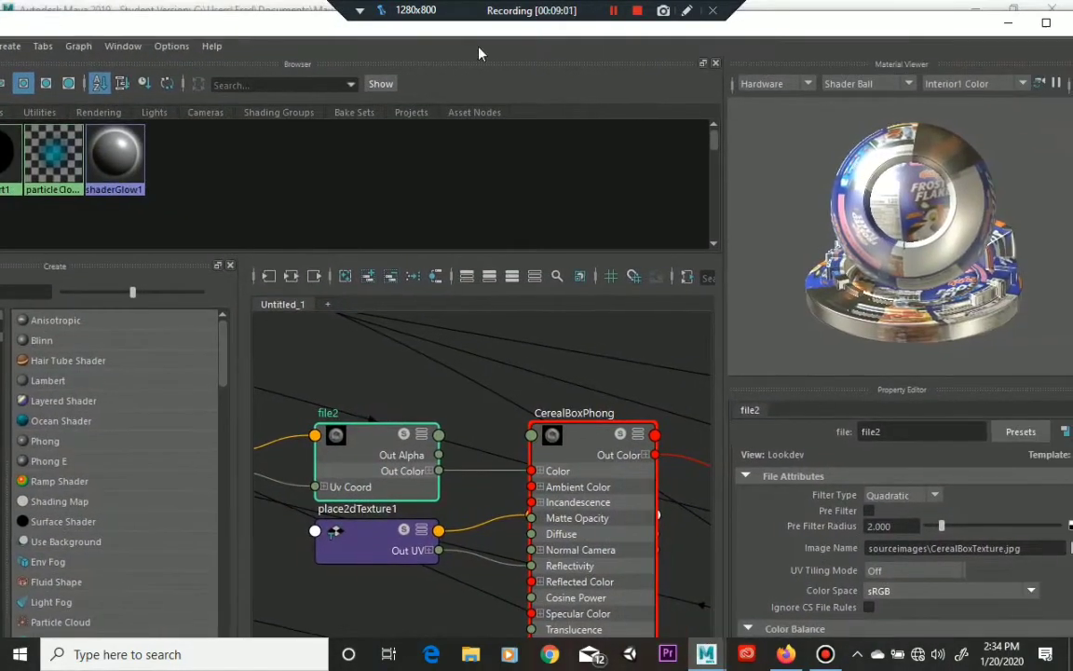
{"action": "left_click", "coordinate": [1004, 25]}
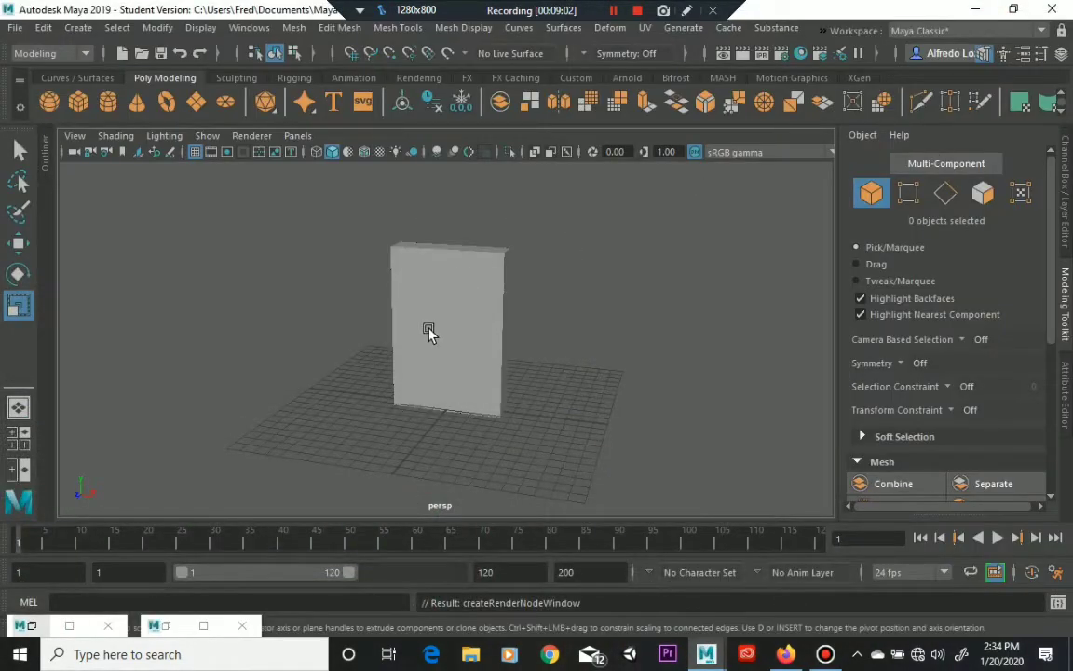
{"action": "left_click", "coordinate": [432, 330]}
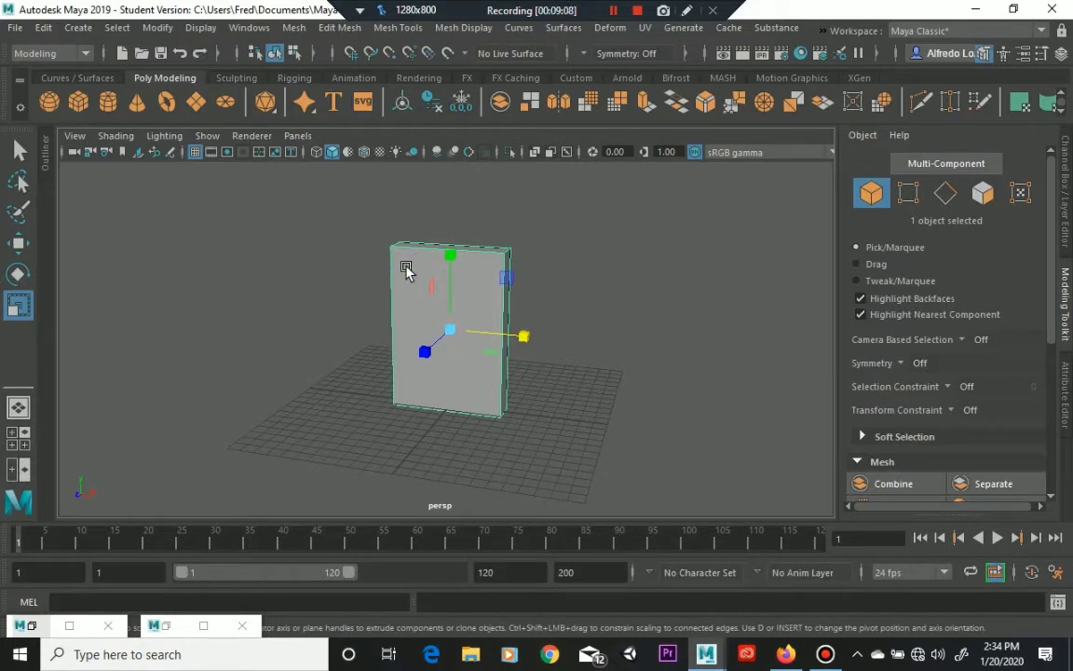
{"action": "right_click_drag", "start_coordinate": [406, 213], "coordinate": [514, 640]}
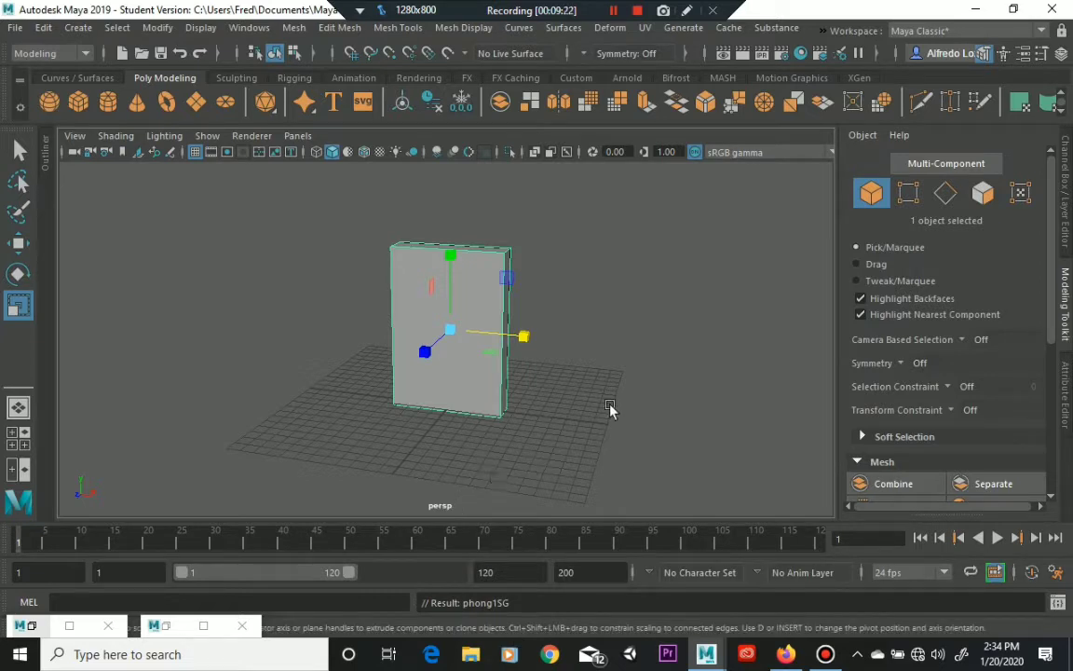
Turn on Hardware Texturing in the perspective view to display the box's texture
{"action": "key", "text": "alt"}
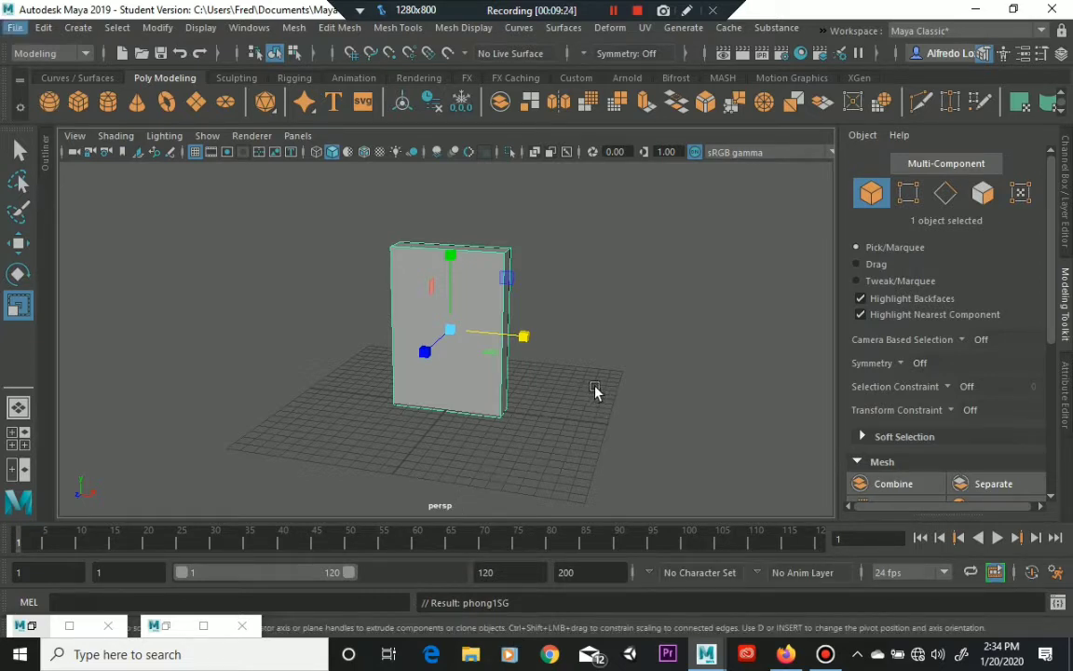
{"action": "mouse_move", "coordinate": [596, 390]}
{"action": "left_mouse_down", "text": "alt"}
{"action": "mouse_move", "coordinate": [535, 395]}
{"action": "mouse_move", "coordinate": [628, 400]}
{"action": "mouse_move", "coordinate": [318, 240]}
{"action": "left_mouse_up", "text": "alt"}
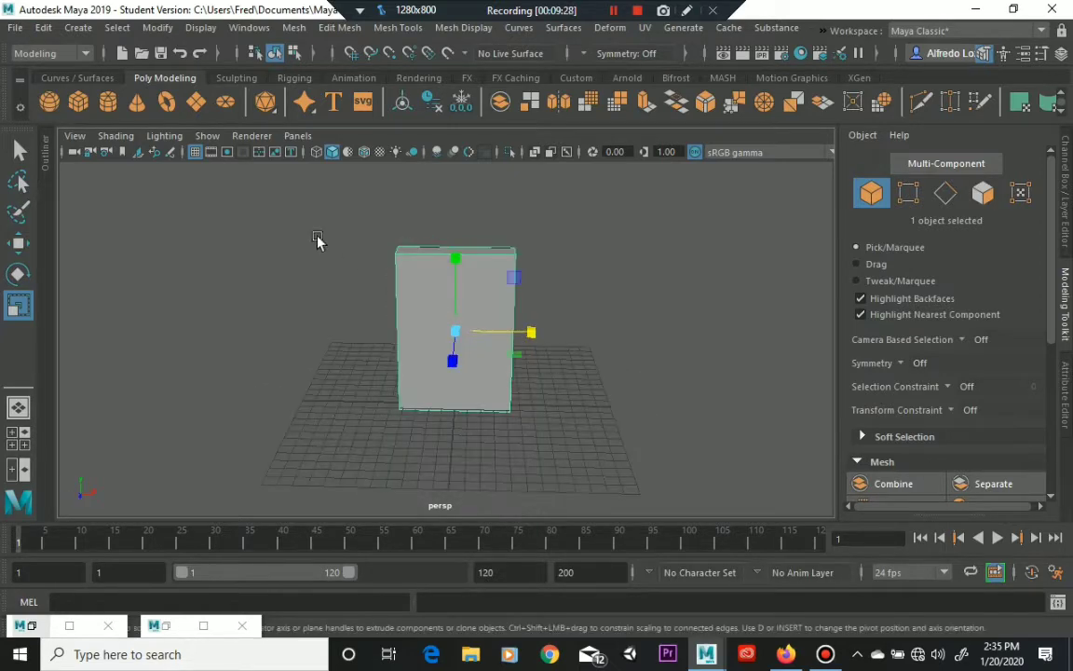
{"action": "left_click", "coordinate": [114, 137]}
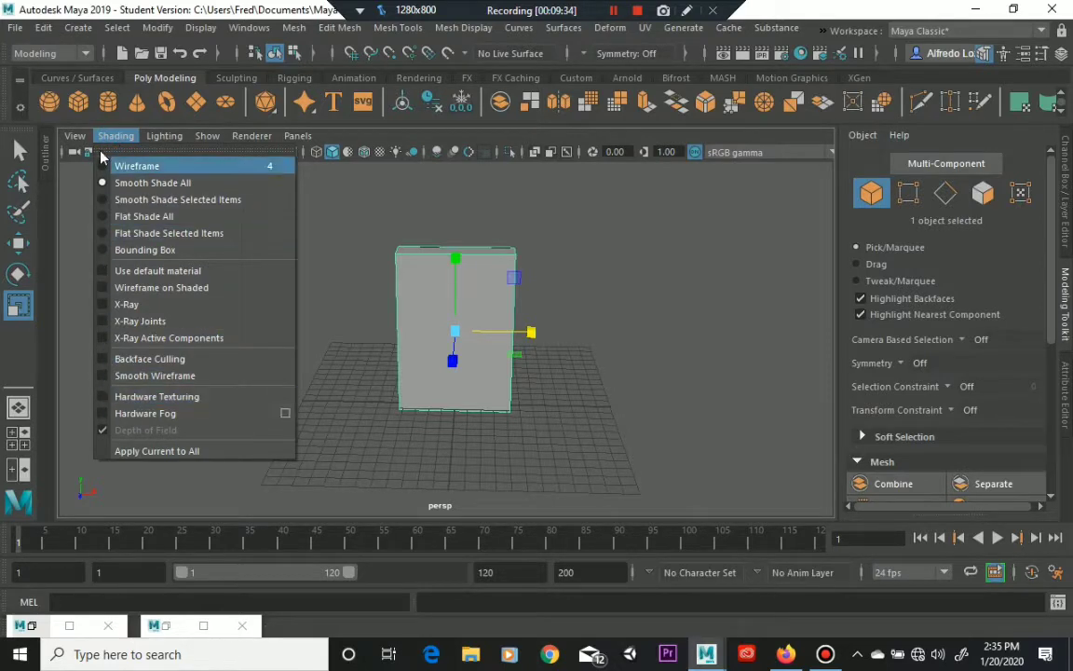
{"action": "left_click", "coordinate": [103, 398]}
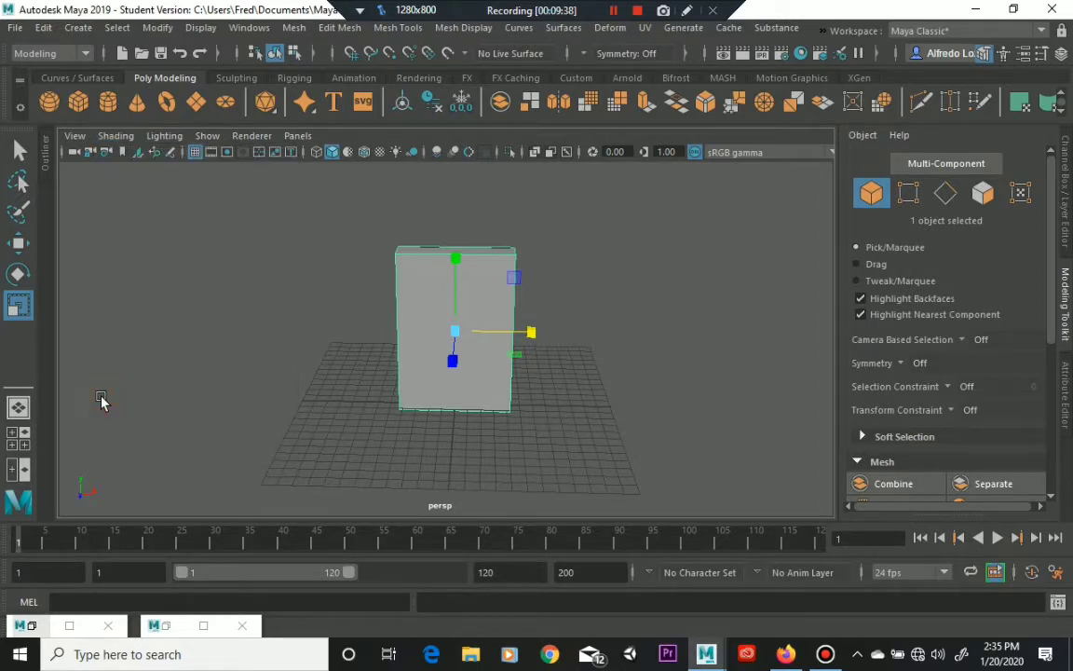
Examine how the texture falls on the box's sides and view the texture image in the UV Editor
{"action": "left_click_drag", "start_coordinate": [258, 399], "coordinate": [470, 317], "text": "alt"}
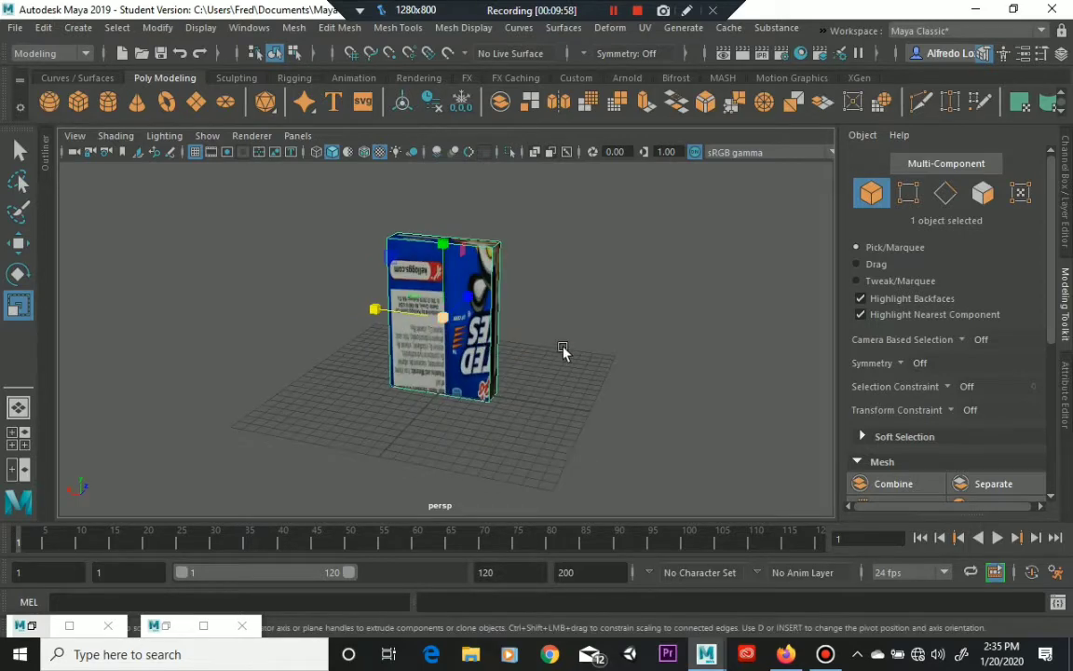
{"action": "left_click_drag", "start_coordinate": [563, 352], "coordinate": [479, 383], "text": "alt"}
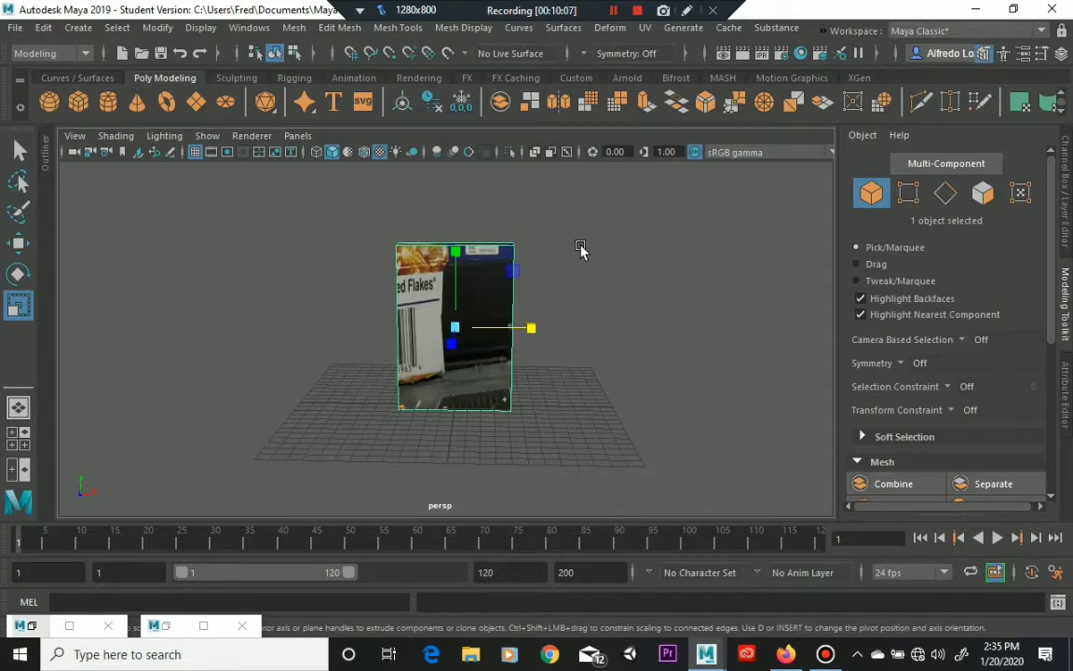
{"action": "left_click_drag", "start_coordinate": [599, 252], "coordinate": [404, 266], "text": "alt"}
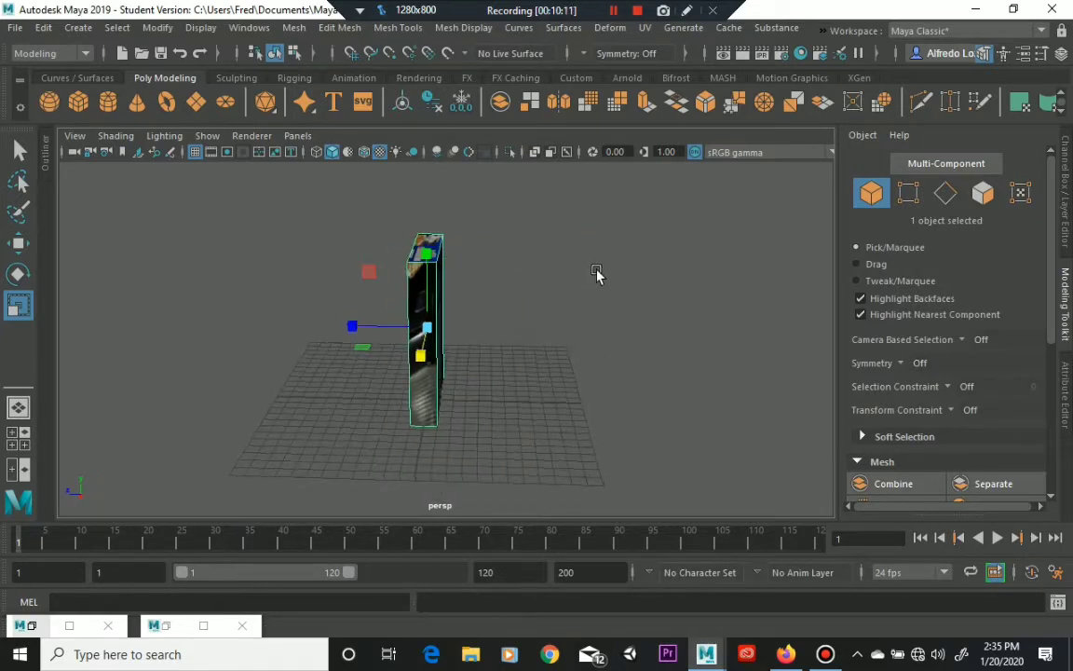
{"action": "left_click_drag", "start_coordinate": [597, 274], "coordinate": [599, 272], "text": "alt"}
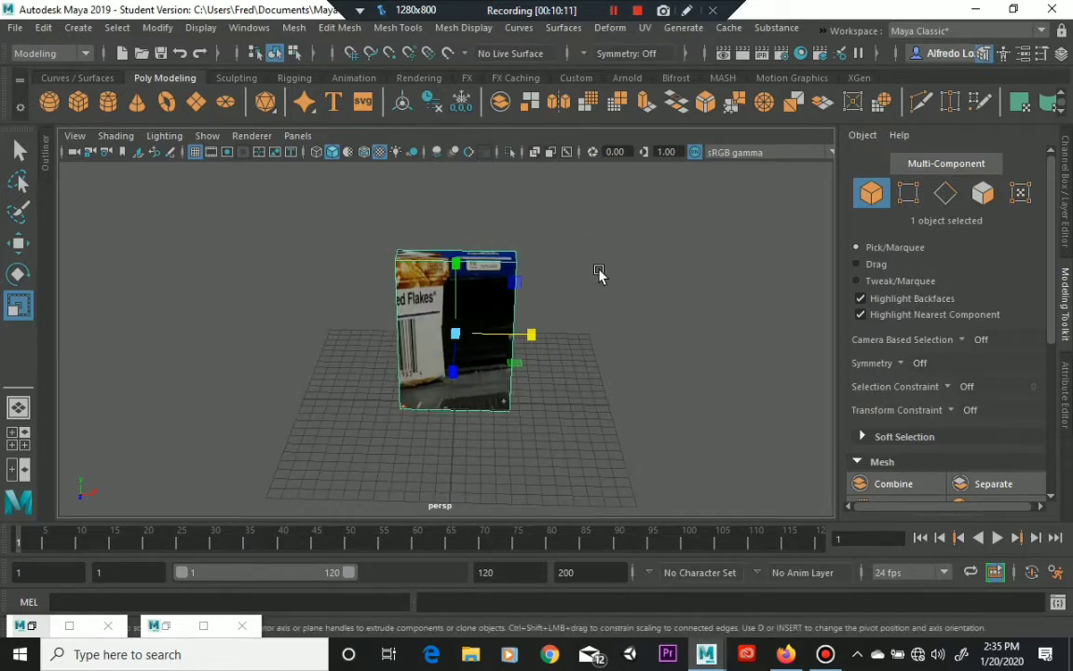
{"action": "left_click", "coordinate": [649, 27]}
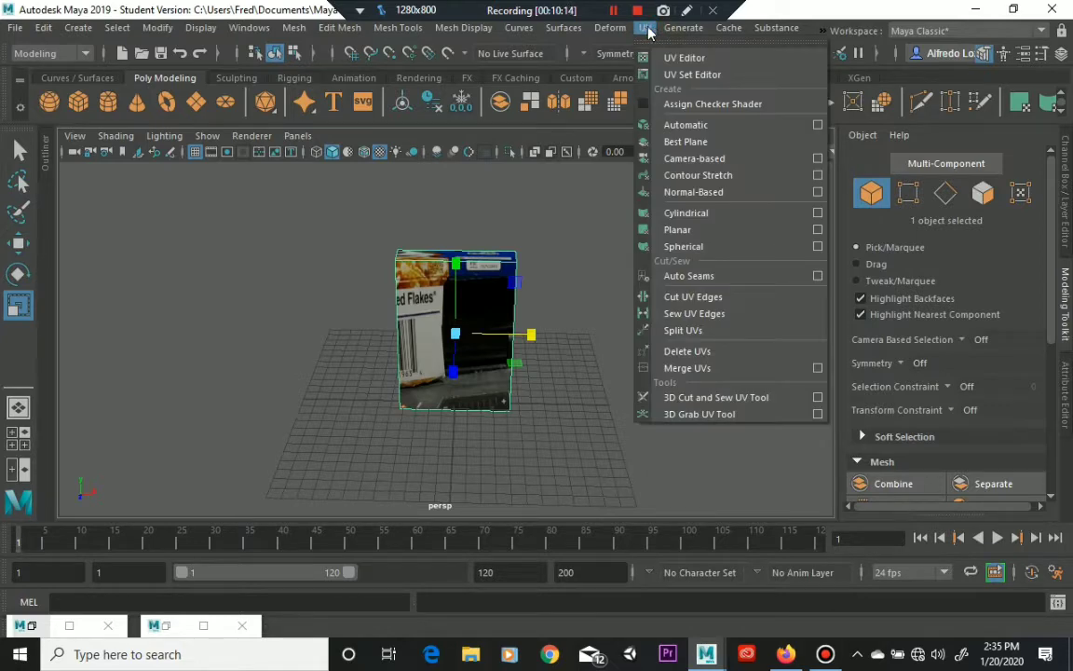
{"action": "left_click", "coordinate": [681, 60]}
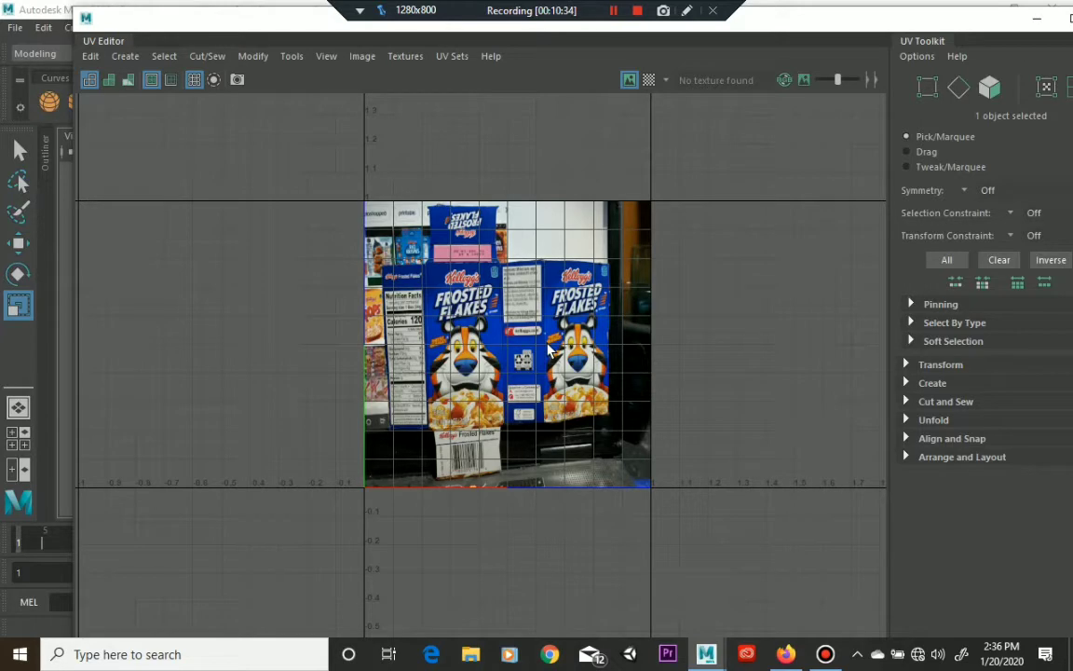
{"action": "left_click", "coordinate": [1036, 19]}
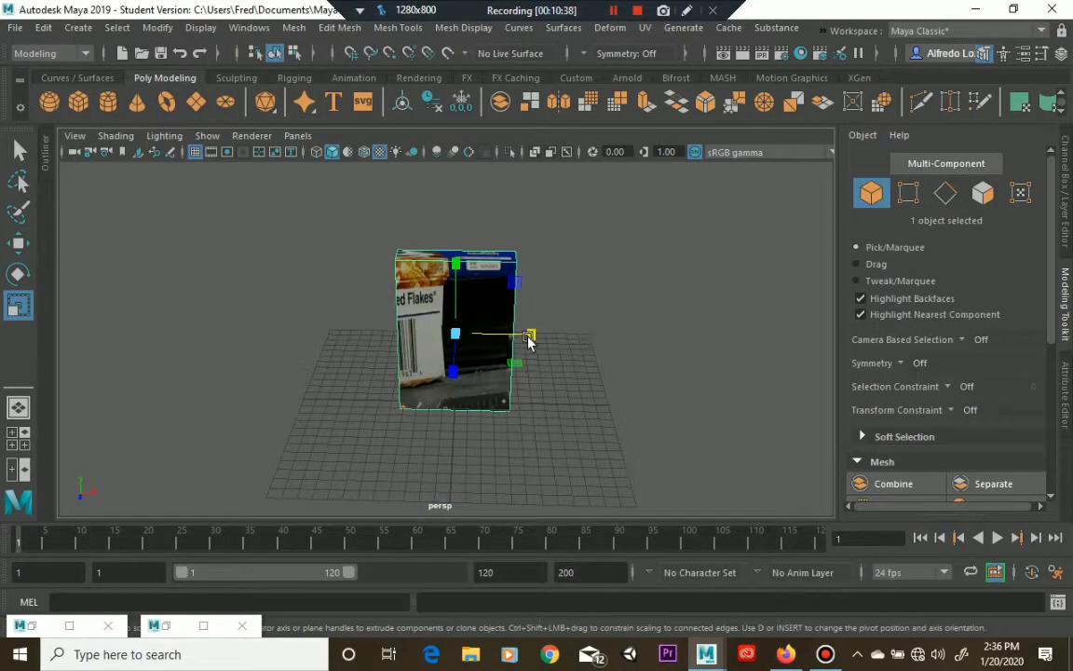
{"action": "left_click_drag", "start_coordinate": [460, 263], "coordinate": [617, 311], "text": "alt"}
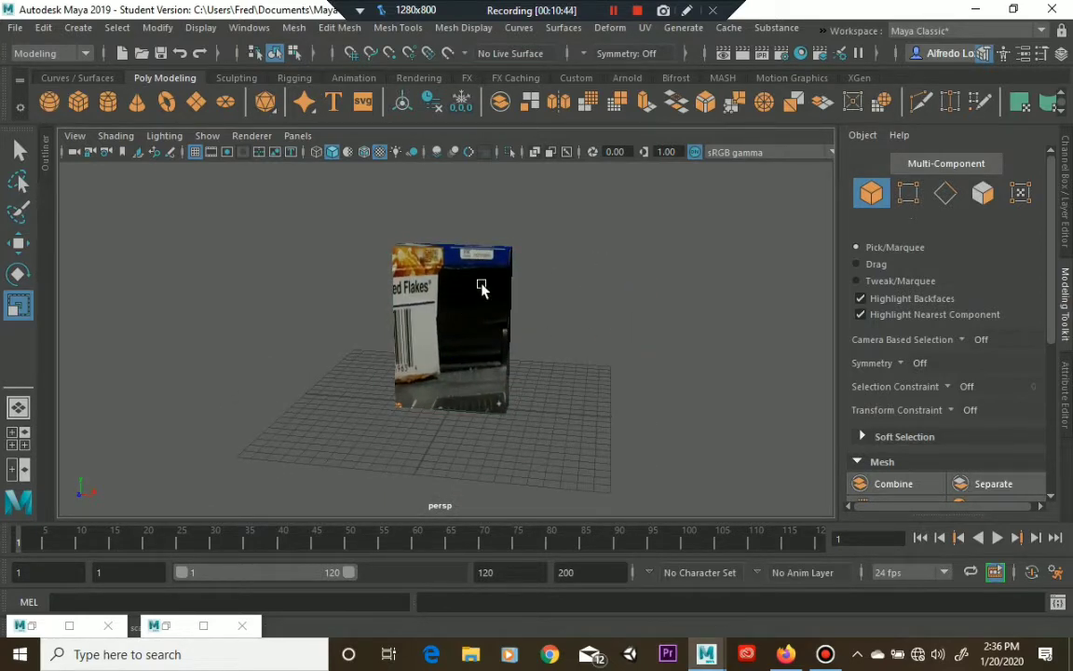
Apply a planar UV projection from the Z axis to the cereal box's front face
{"action": "left_click", "coordinate": [646, 28]}
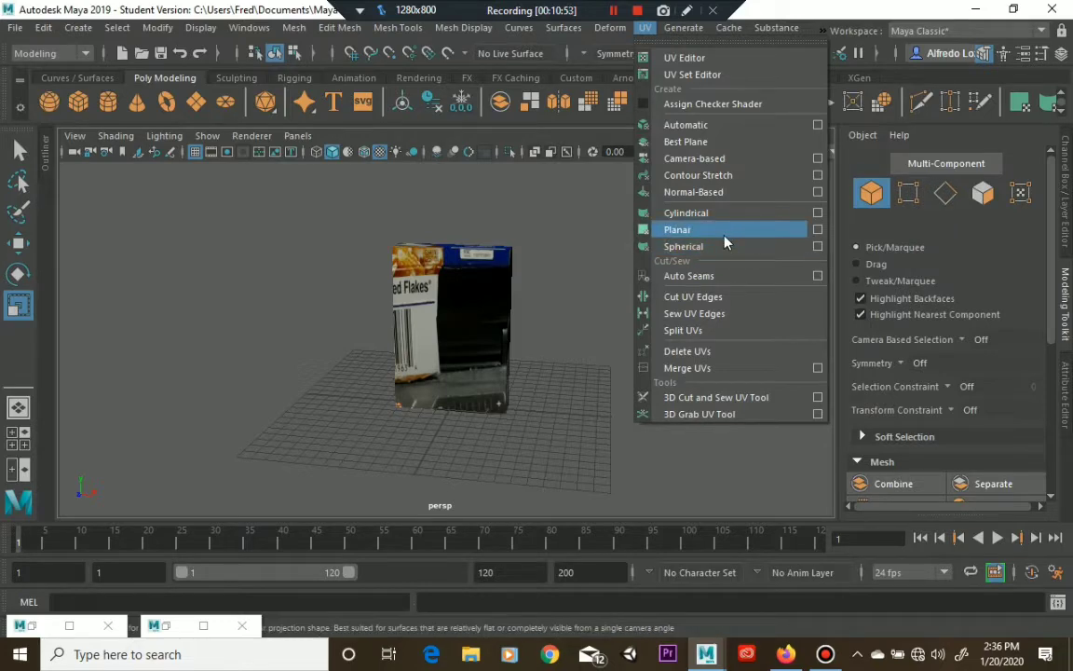
{"action": "left_click", "coordinate": [819, 233]}
{"action": "left_click_drag", "start_coordinate": [604, 230], "coordinate": [831, 80]}
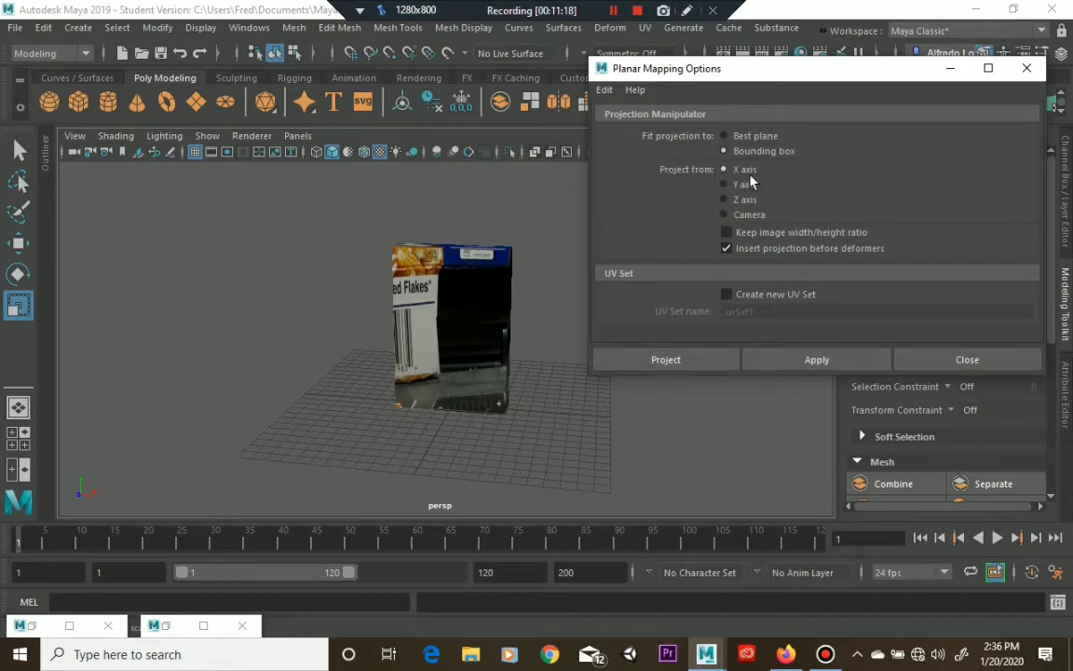
{"action": "left_click_drag", "start_coordinate": [511, 449], "coordinate": [326, 461], "text": "alt"}
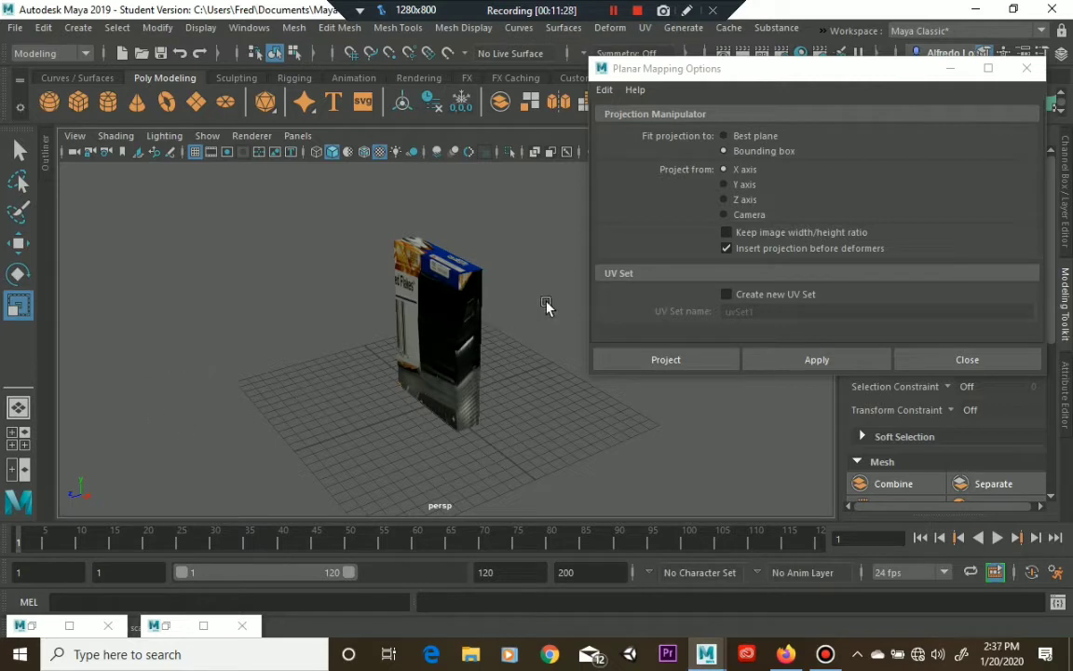
{"action": "left_click_drag", "start_coordinate": [321, 338], "coordinate": [450, 364], "text": "alt"}
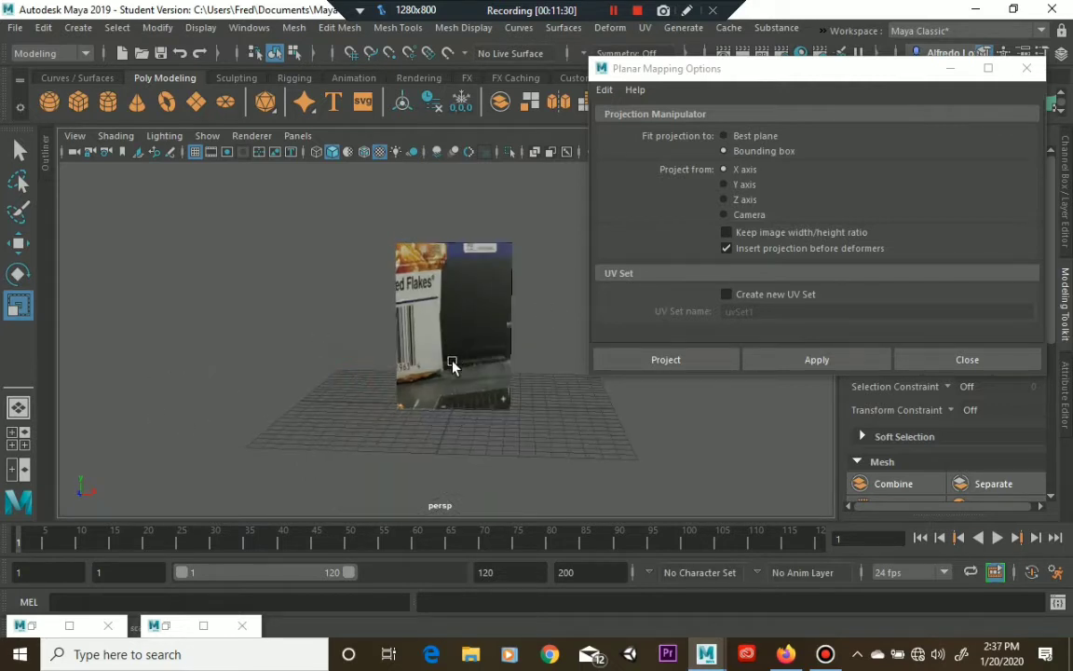
{"action": "left_click_drag", "start_coordinate": [439, 320], "coordinate": [406, 332], "text": "alt"}
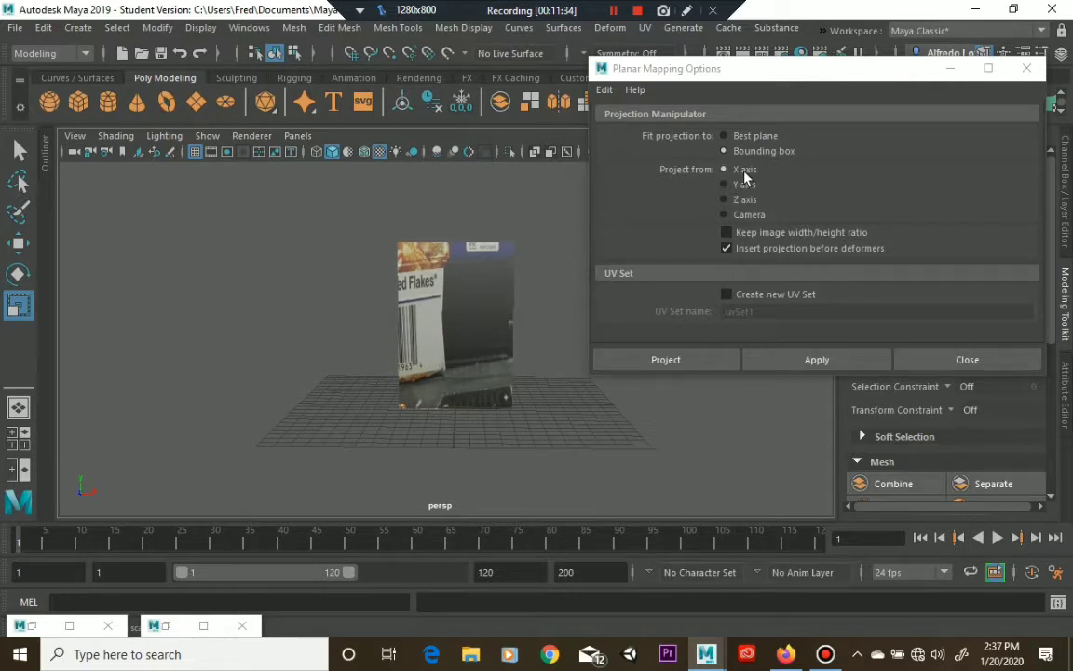
{"action": "left_click", "coordinate": [725, 201]}
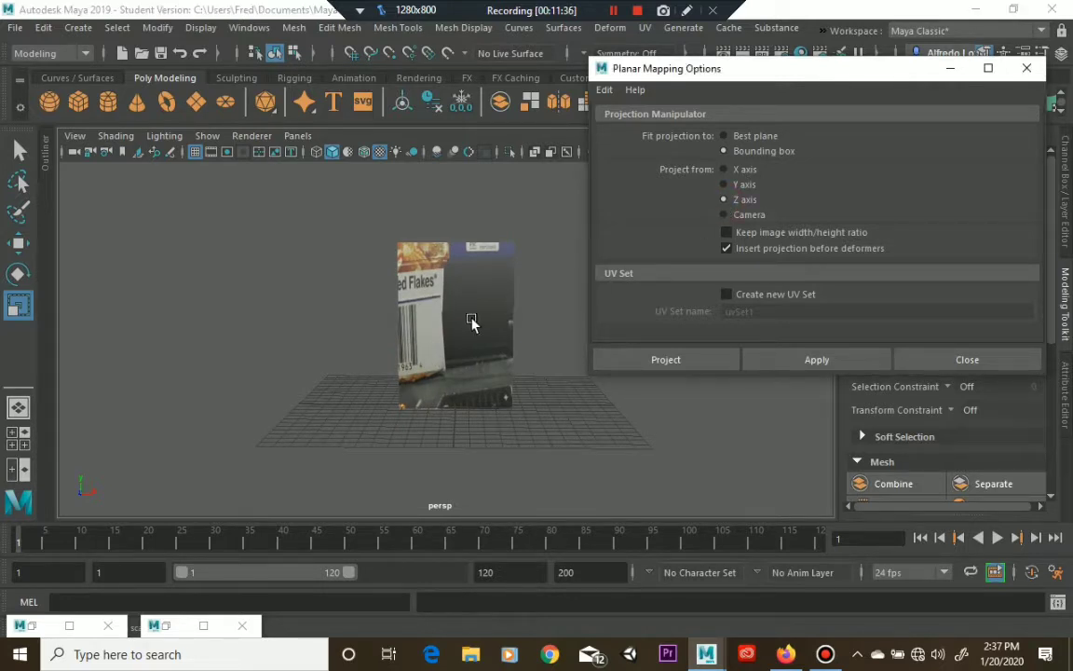
{"action": "right_click_drag", "start_coordinate": [471, 321], "coordinate": [472, 257]}
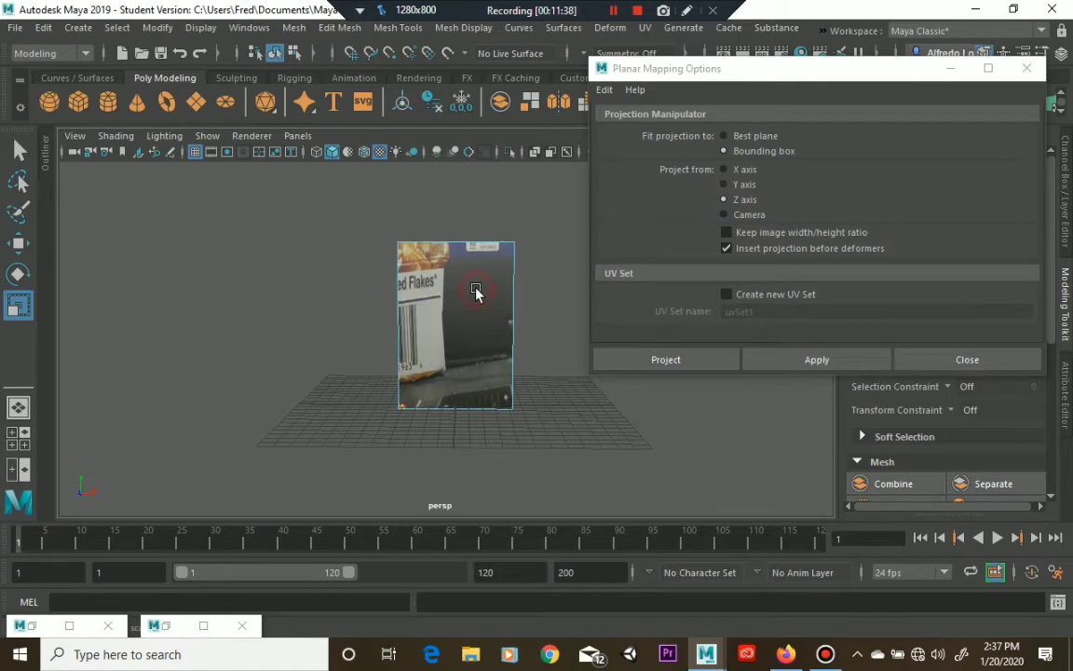
{"action": "left_click", "coordinate": [475, 293]}
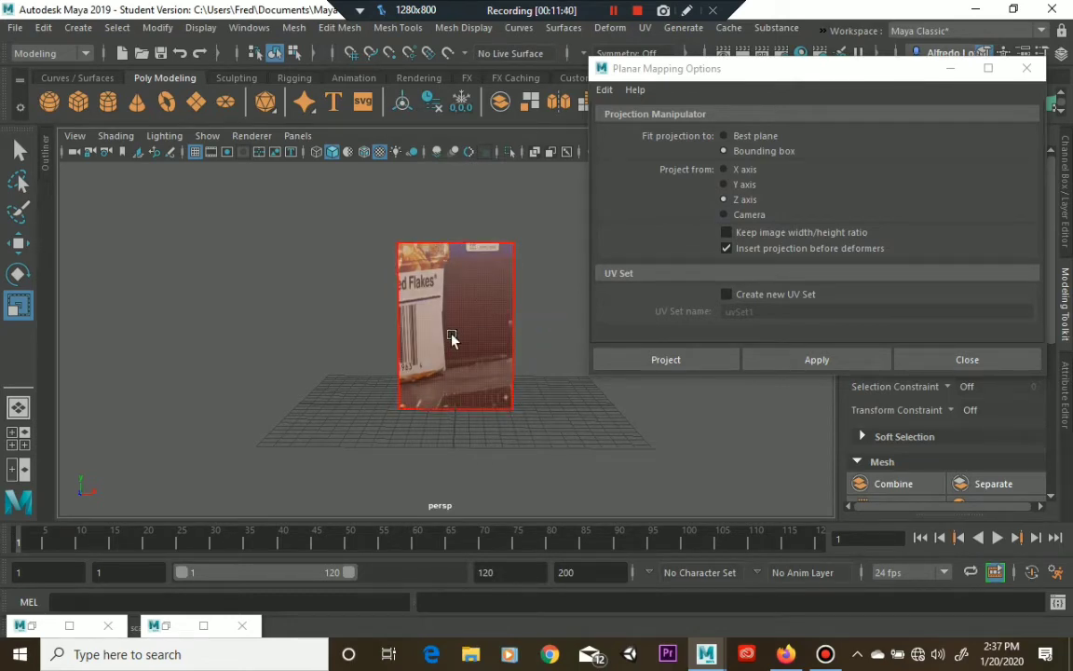
{"action": "left_click_drag", "start_coordinate": [373, 340], "coordinate": [521, 333], "text": "alt"}
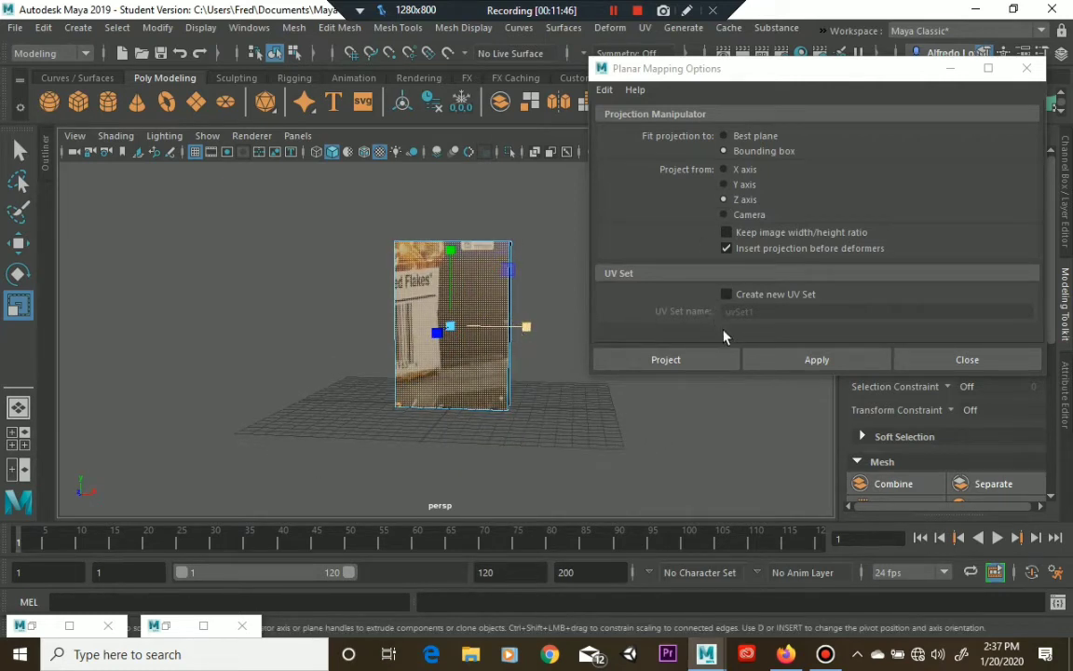
{"action": "left_click", "coordinate": [689, 363]}
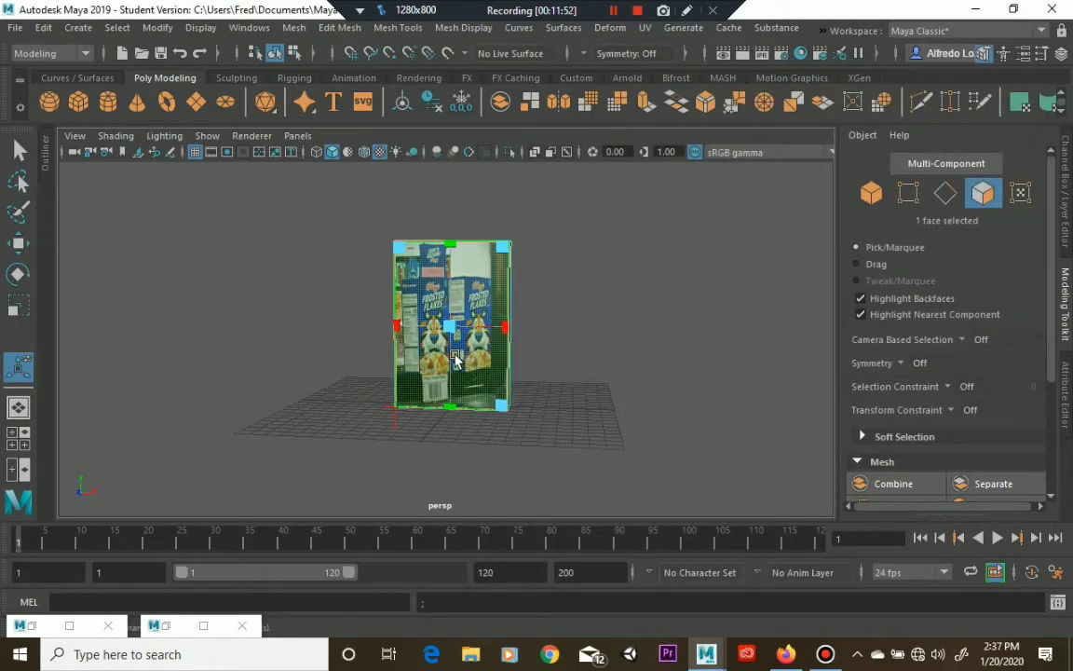
Open the UV Editor and hide the texture image behind the front face's UVs
{"action": "left_click", "coordinate": [644, 29]}
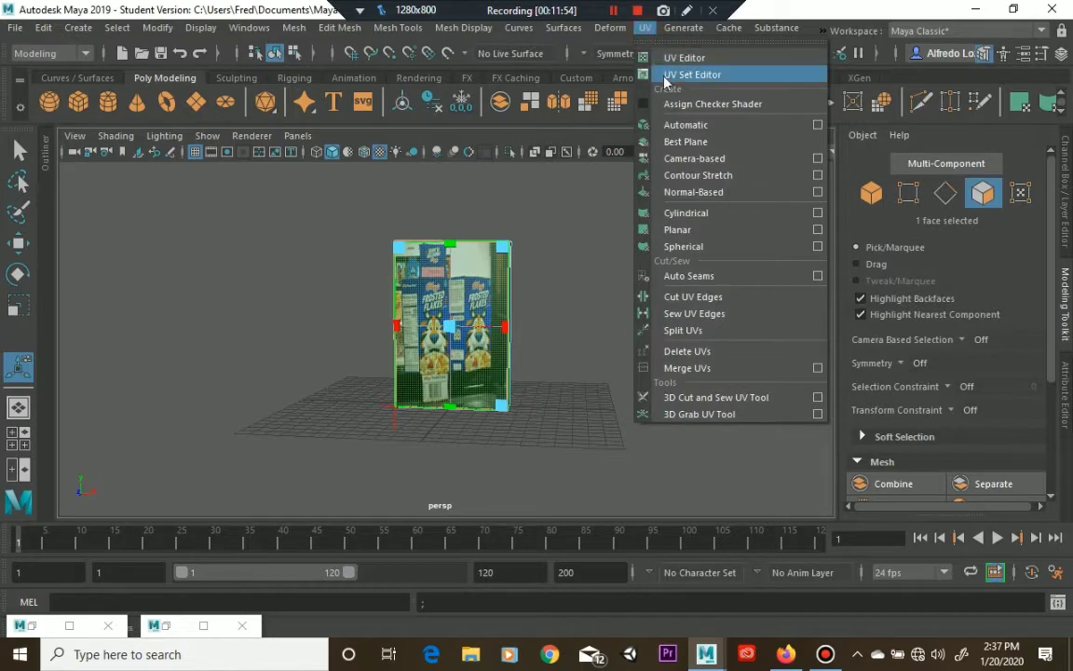
{"action": "left_click", "coordinate": [673, 58]}
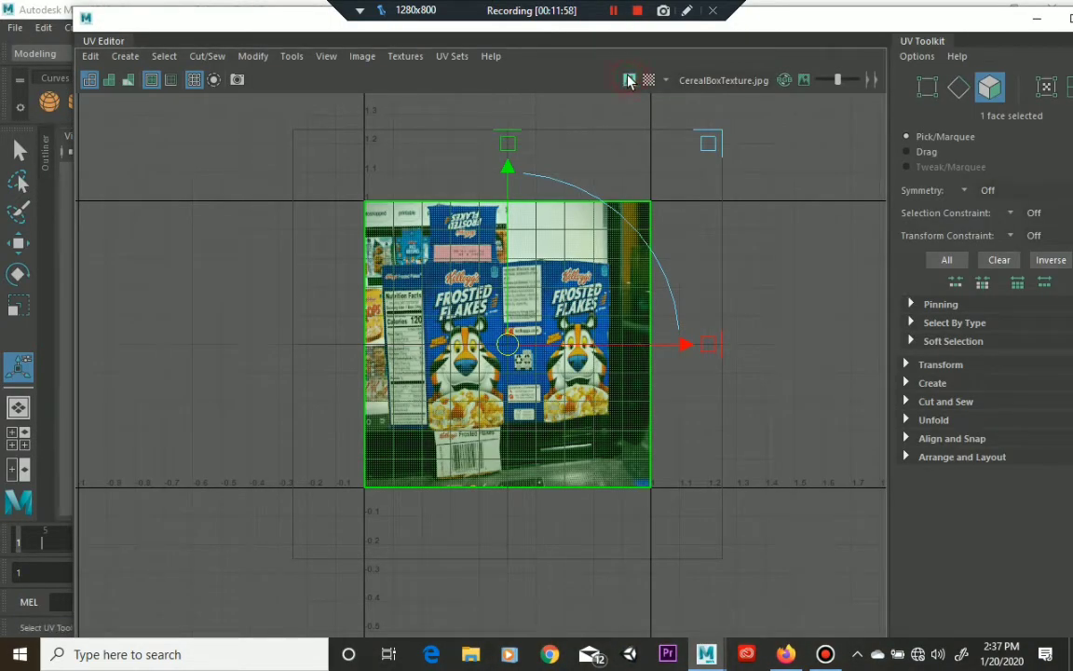
{"action": "left_click", "coordinate": [629, 81]}
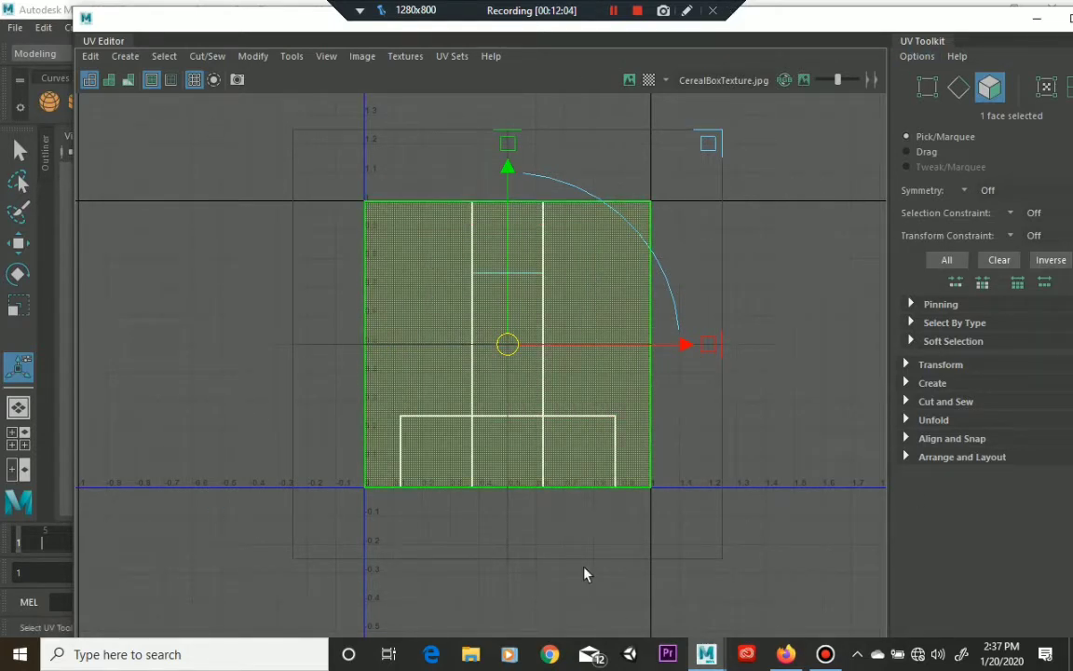
{"action": "left_click_drag", "start_coordinate": [670, 348], "coordinate": [699, 360]}
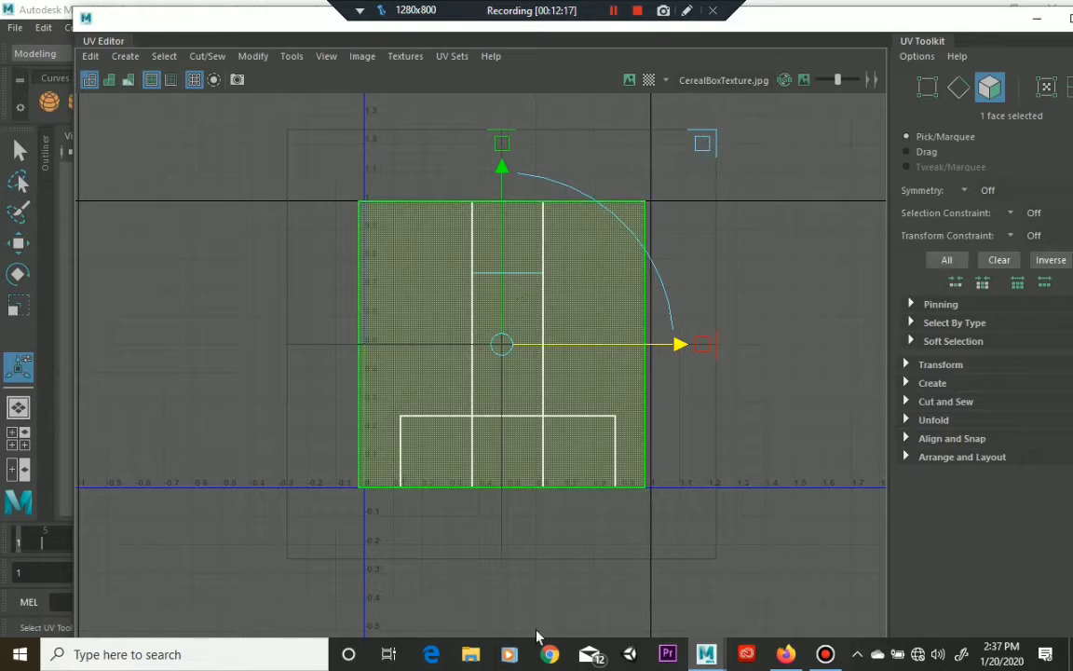
{"action": "key", "text": "ctrl+z"}
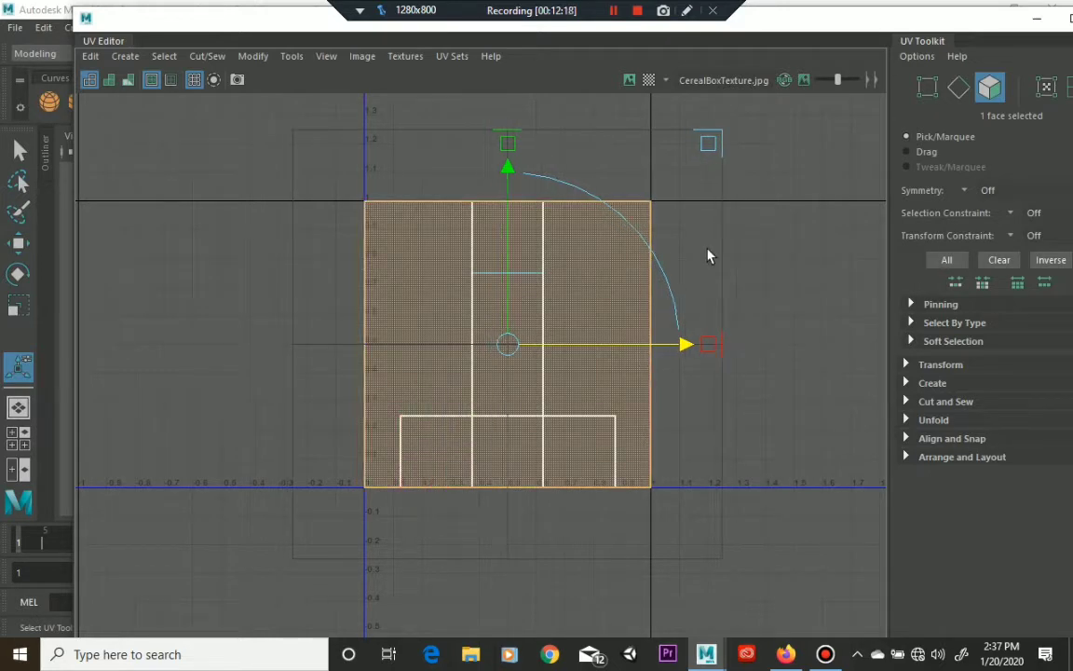
{"action": "left_click", "coordinate": [716, 135]}
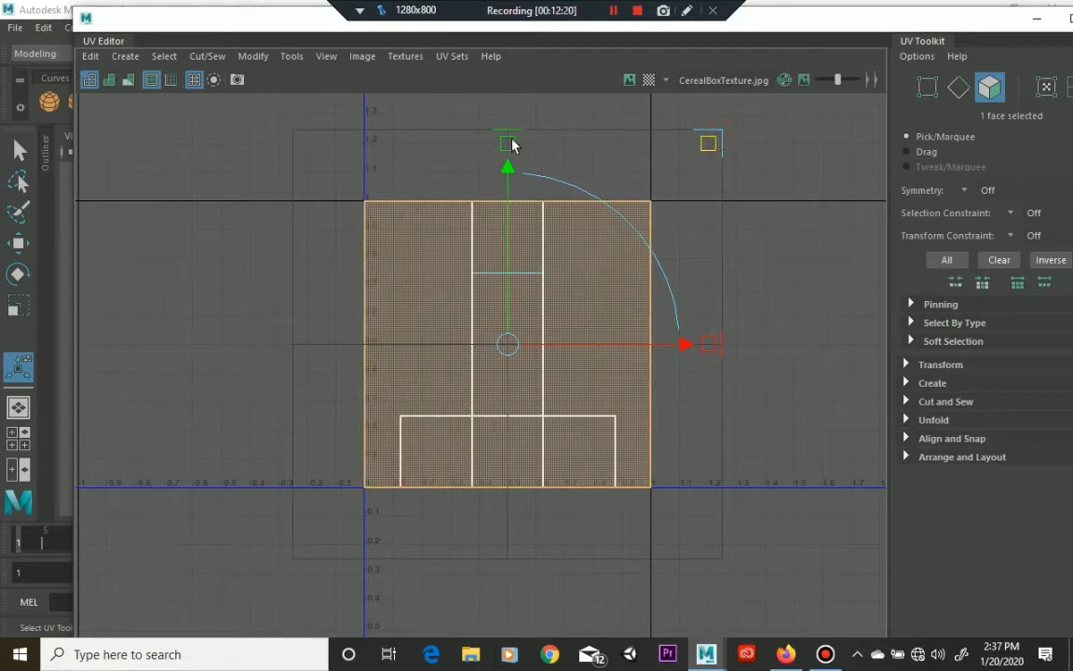
Scale the front face's UV shell down uniformly to about half size, and narrow it along U into an upright rectangle
{"action": "key", "text": "r"}
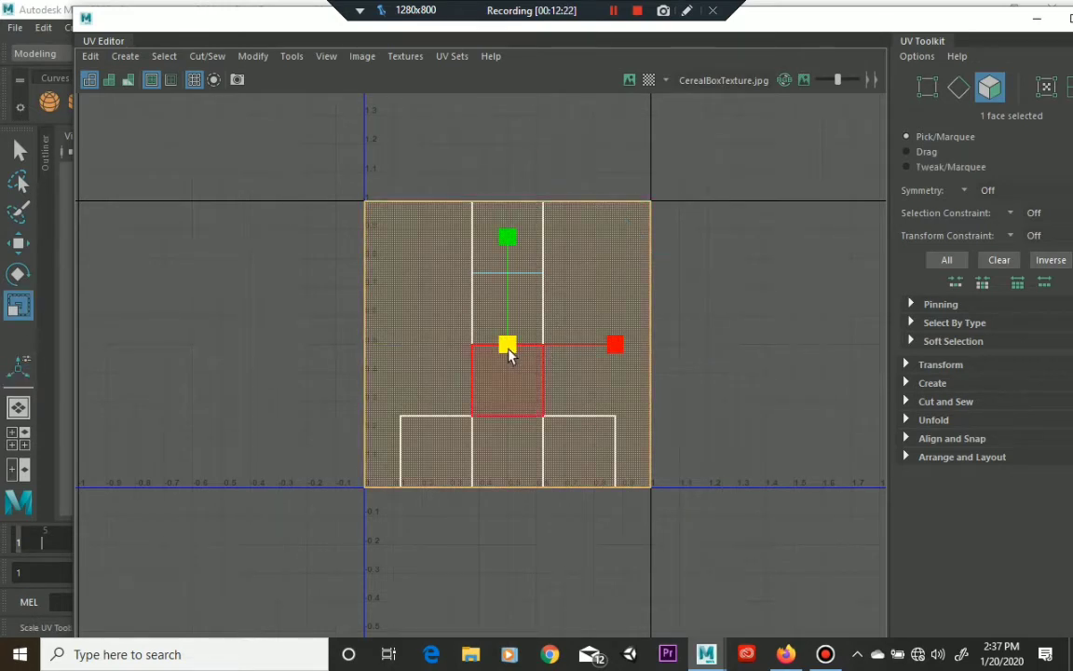
{"action": "left_click_drag", "start_coordinate": [508, 345], "coordinate": [461, 362]}
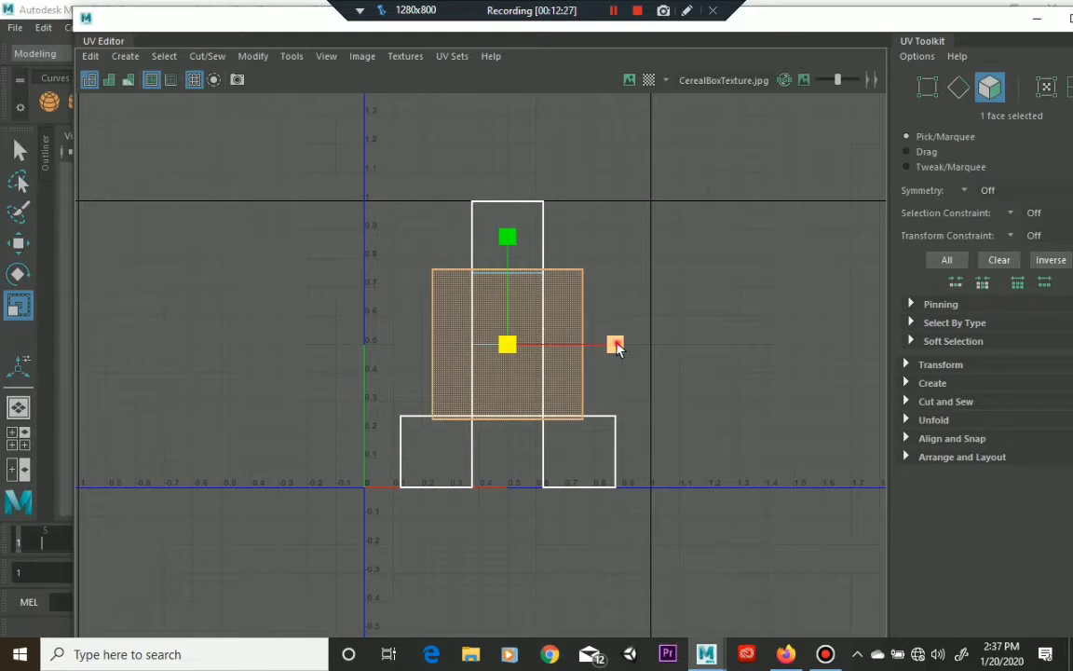
{"action": "left_click_drag", "start_coordinate": [616, 347], "coordinate": [580, 360]}
Move and resize the front face's UV shell to span about 0.03–0.39 in U and 0.26–0.79 in V, and minimize the UV Editor
{"action": "key", "text": "w"}
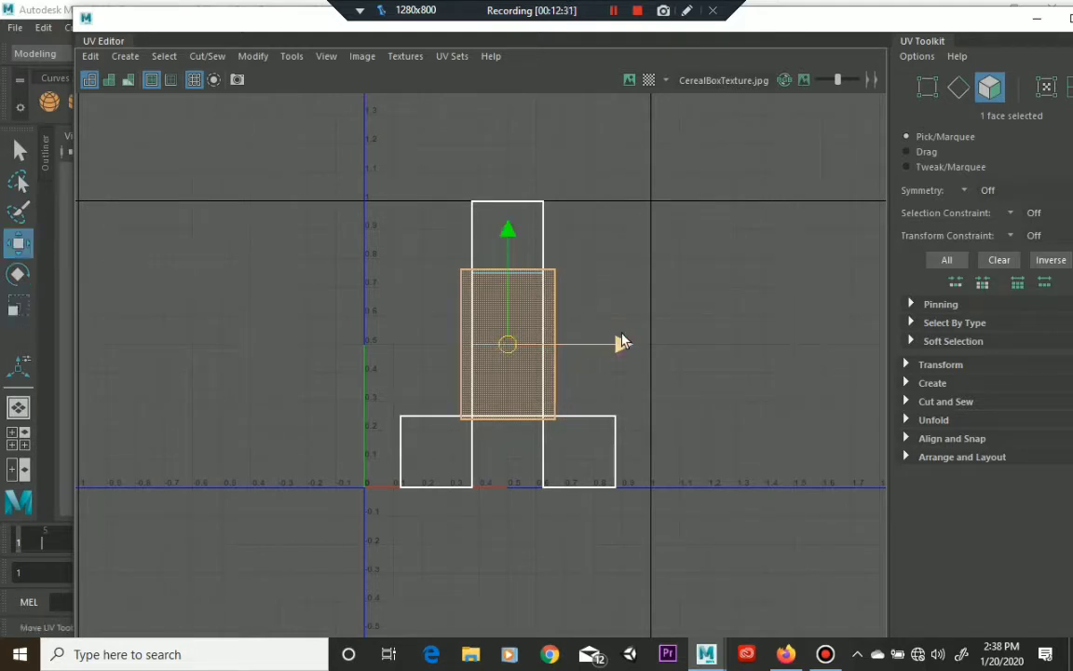
{"action": "left_click_drag", "start_coordinate": [616, 344], "coordinate": [539, 350]}
{"action": "key", "text": "r"}
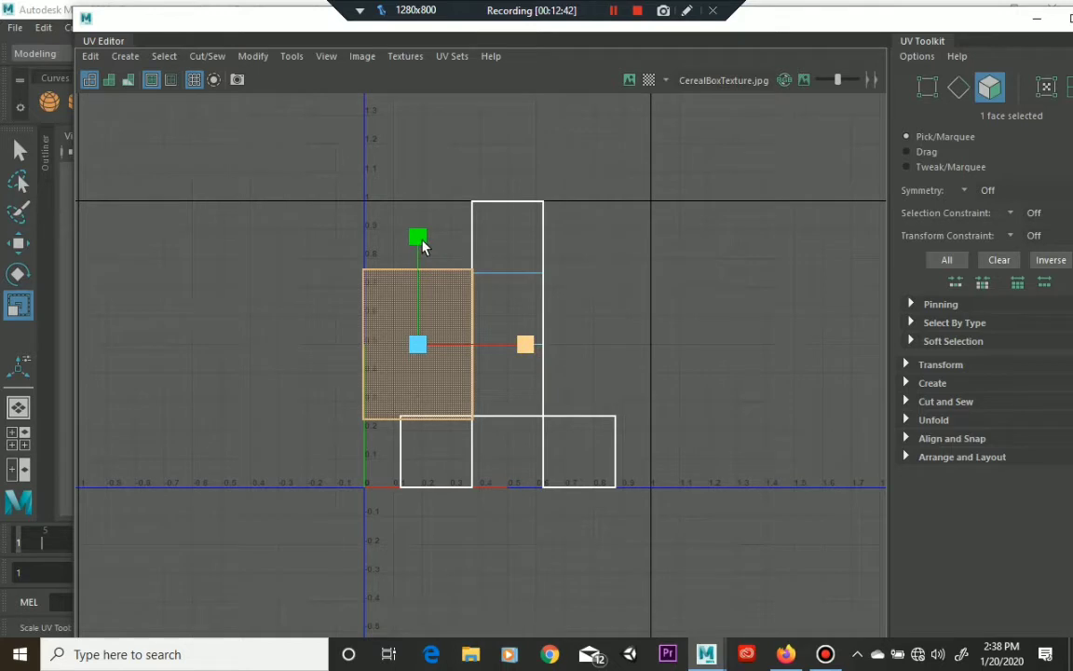
{"action": "key", "text": "w"}
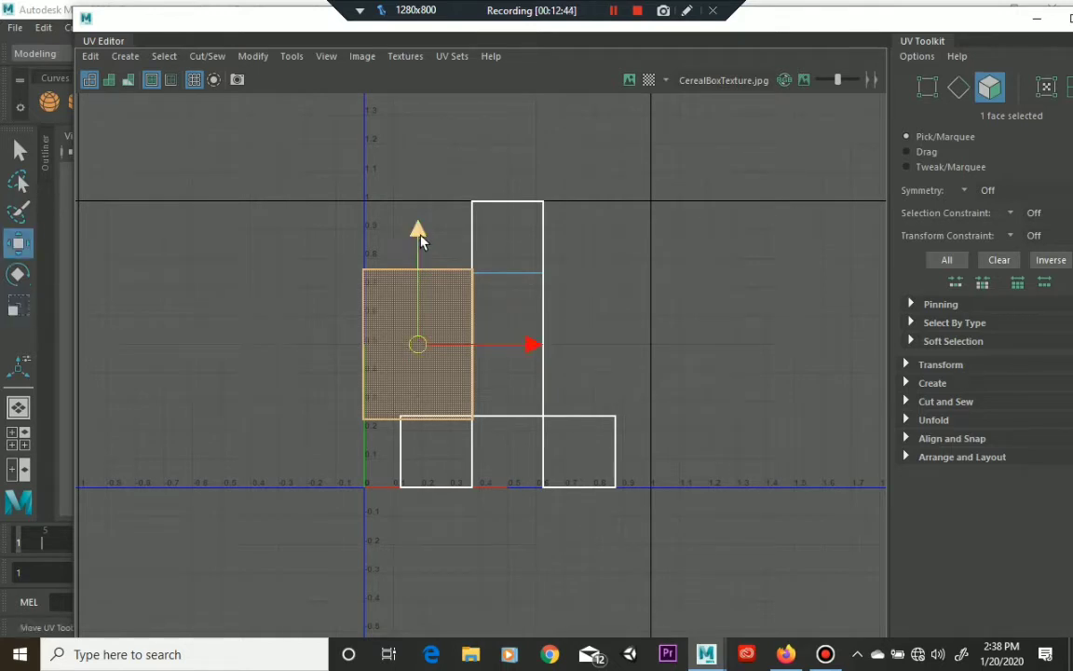
{"action": "left_click_drag", "start_coordinate": [419, 231], "coordinate": [419, 224]}
{"action": "mouse_move", "coordinate": [531, 337]}
{"action": "left_mouse_down"}
{"action": "mouse_move", "coordinate": [550, 337]}
{"action": "mouse_move", "coordinate": [529, 342]}
{"action": "left_mouse_up"}
{"action": "key", "text": "r"}
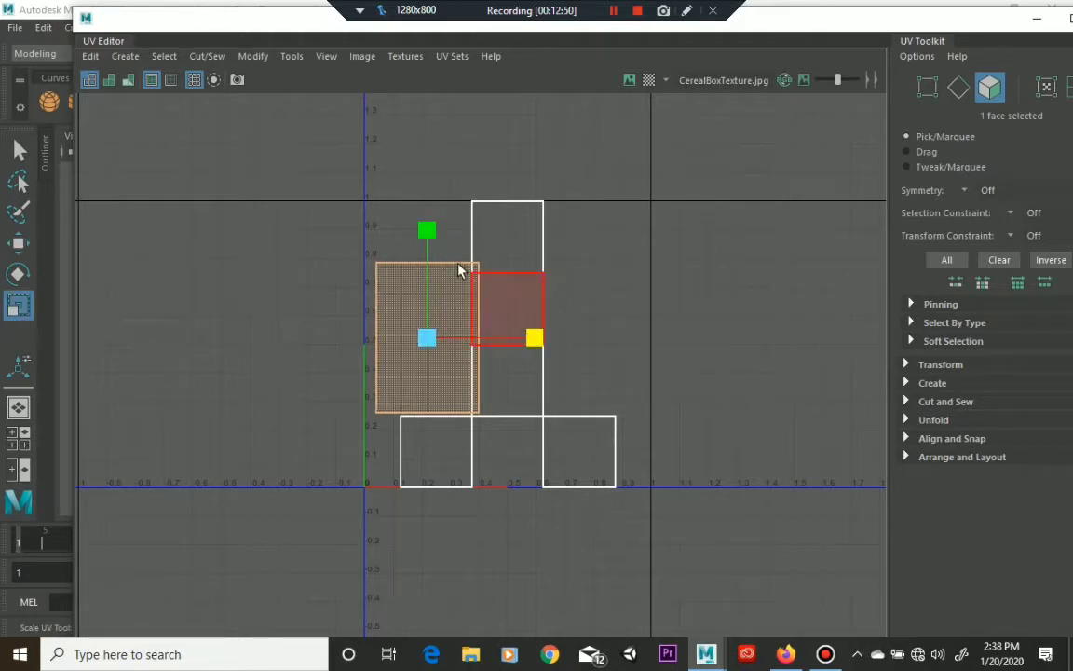
{"action": "key", "text": "w"}
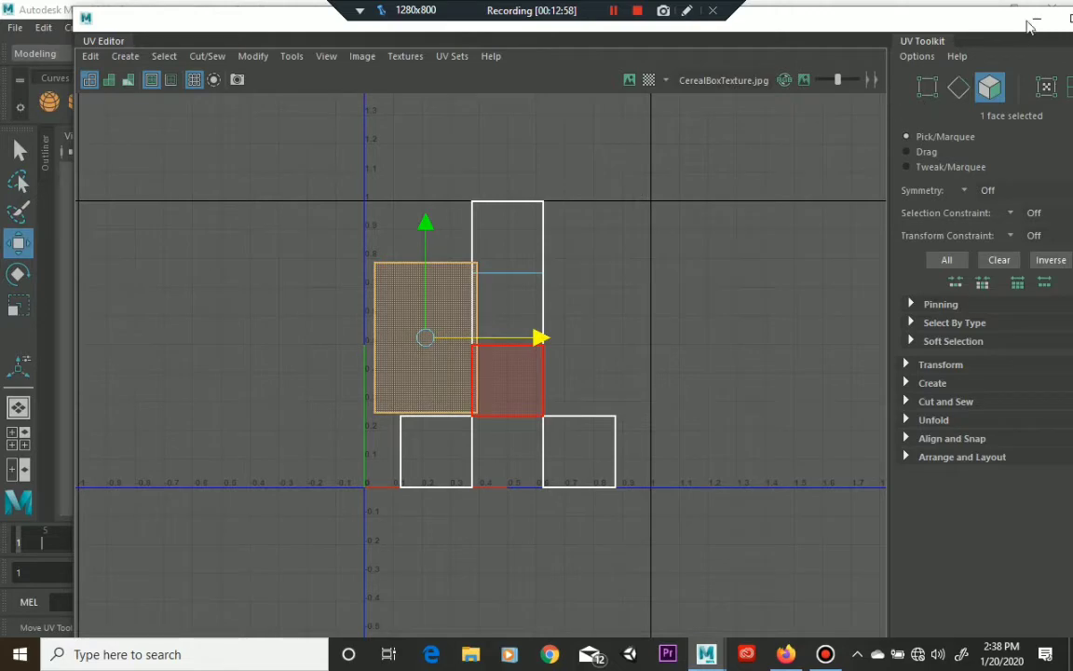
{"action": "left_click", "coordinate": [595, 265]}
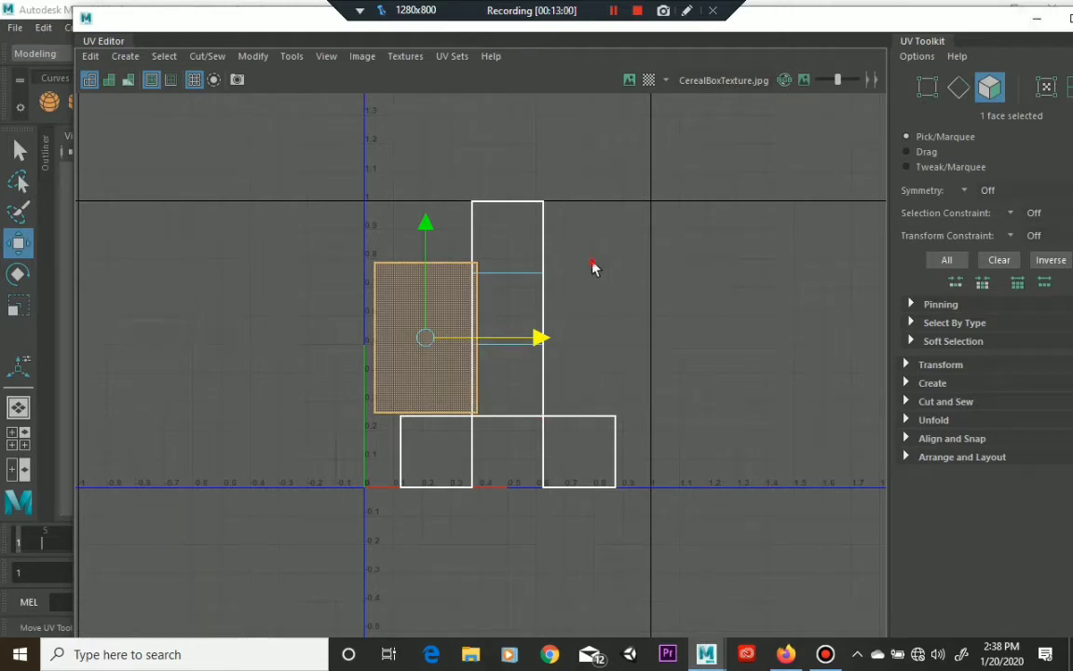
{"action": "left_click", "coordinate": [1032, 19]}
{"action": "left_click", "coordinate": [1032, 19]}
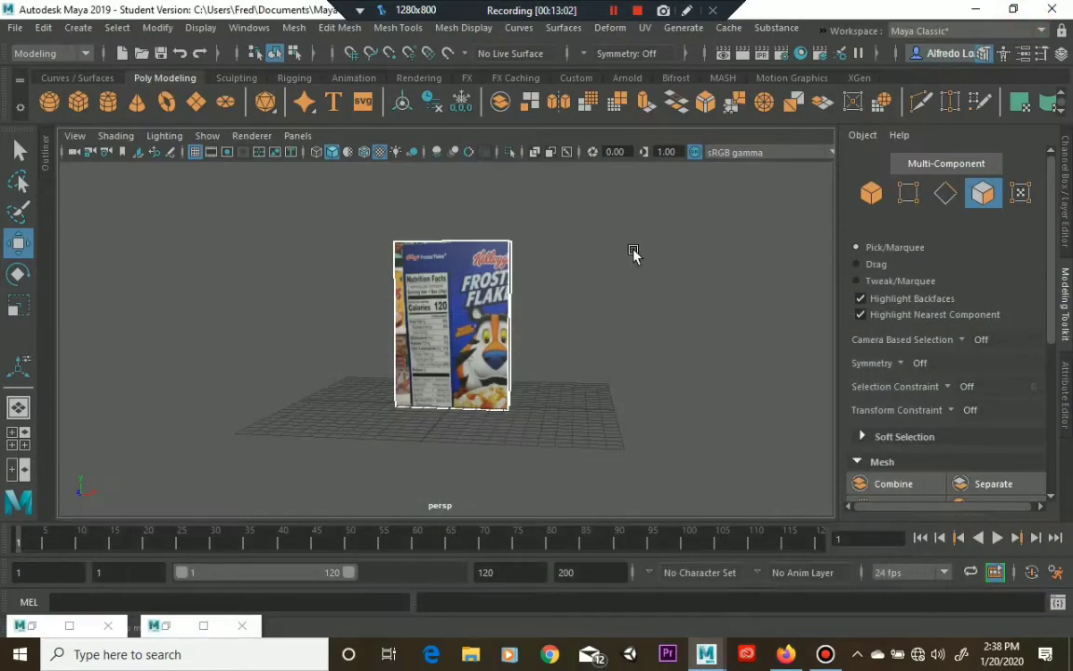
Select the cereal box's back face and apply a planar UV projection from the Z axis to it
{"action": "left_click_drag", "start_coordinate": [529, 276], "coordinate": [406, 269], "text": "alt"}
{"action": "right_click_drag", "start_coordinate": [452, 303], "coordinate": [454, 277]}
{"action": "left_click", "coordinate": [453, 277]}
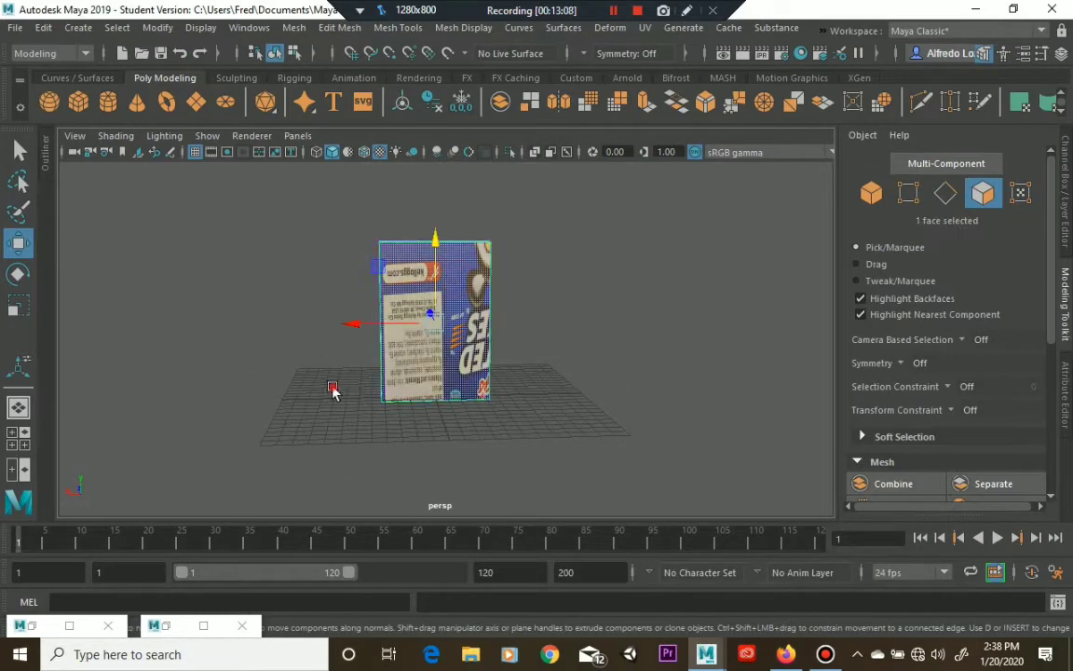
{"action": "left_click_drag", "start_coordinate": [331, 390], "coordinate": [773, 251], "text": "alt"}
{"action": "left_click", "coordinate": [647, 32]}
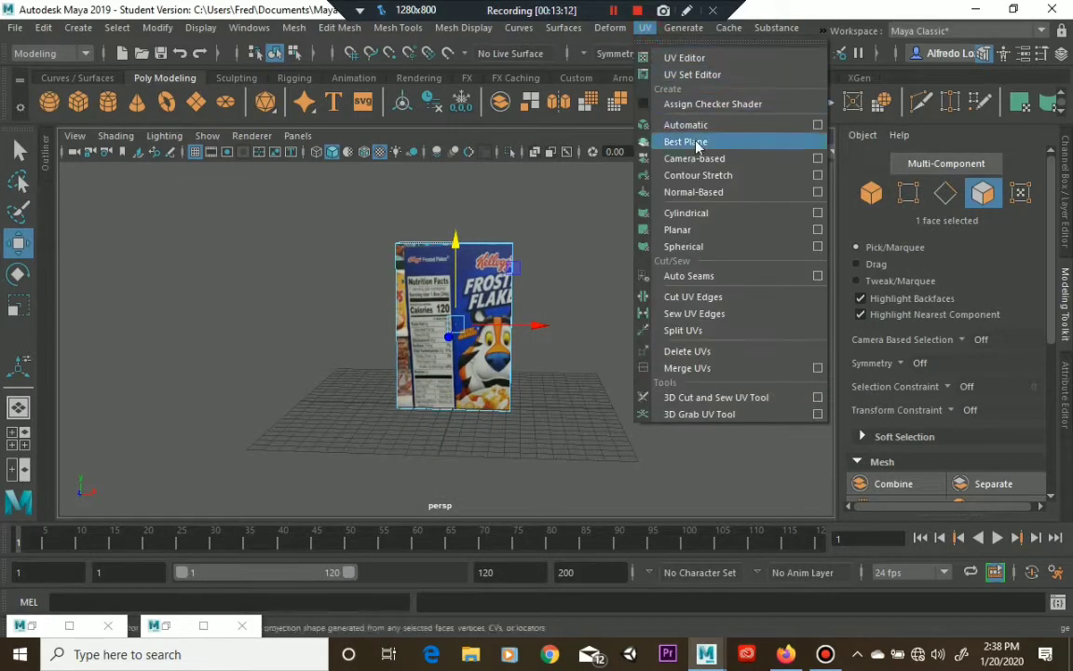
{"action": "left_click", "coordinate": [813, 231]}
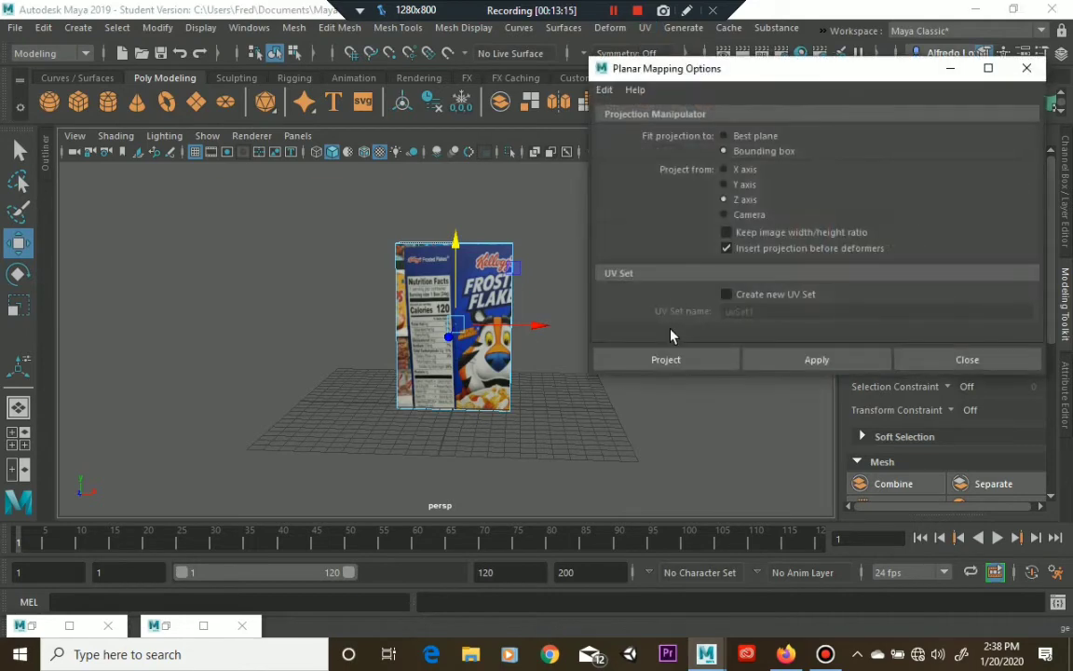
{"action": "left_click", "coordinate": [712, 364]}
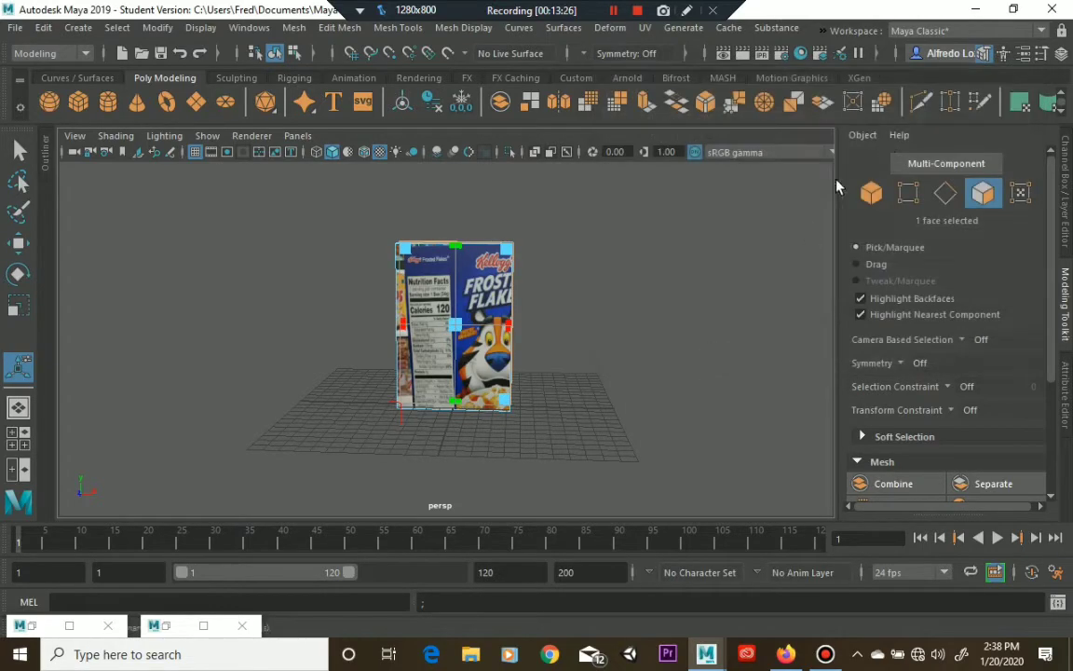
{"action": "left_click", "coordinate": [644, 29]}
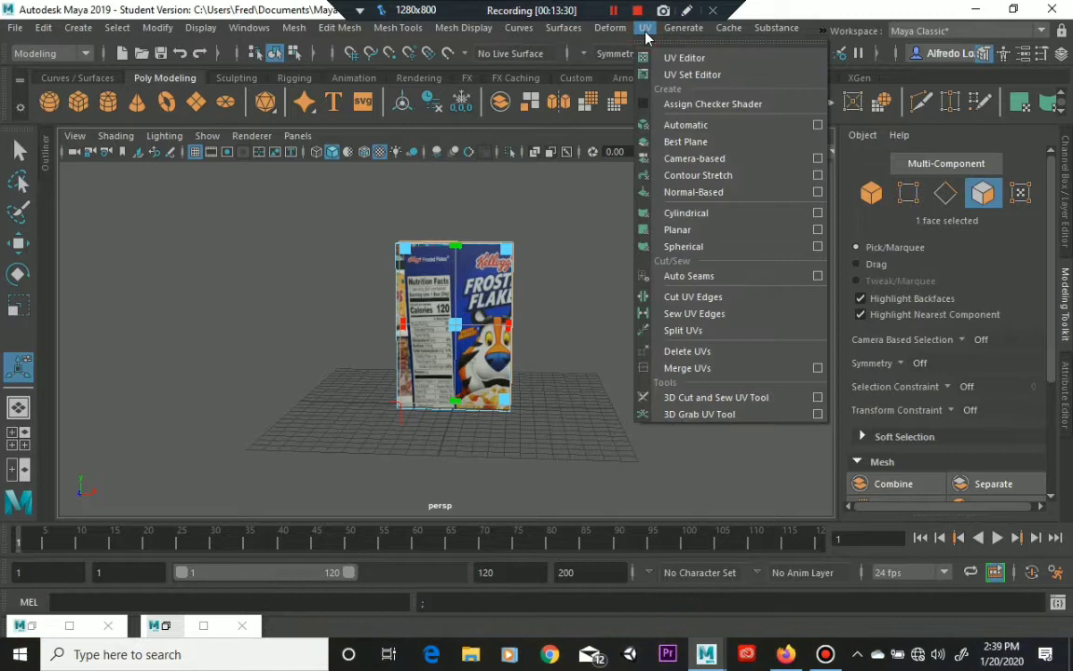
{"action": "left_click", "coordinate": [692, 75]}
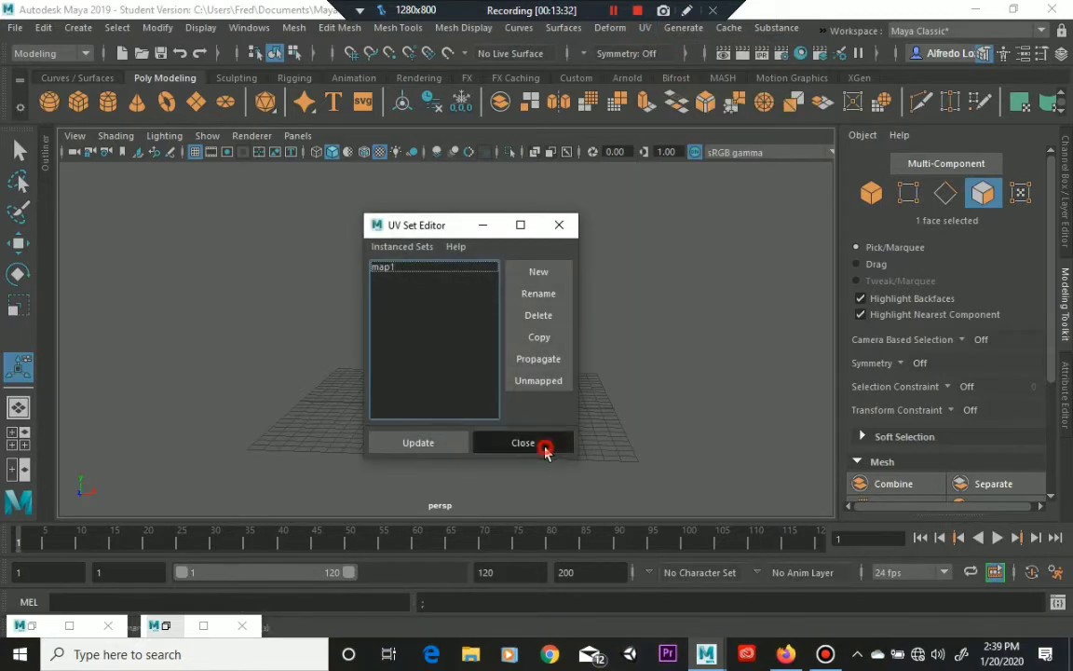
{"action": "left_click", "coordinate": [546, 444]}
Bring up the UV Editor and scale the back face's UV shell down to nearly the height of the front face's shell
{"action": "left_click", "coordinate": [642, 28]}
{"action": "left_click", "coordinate": [680, 49]}
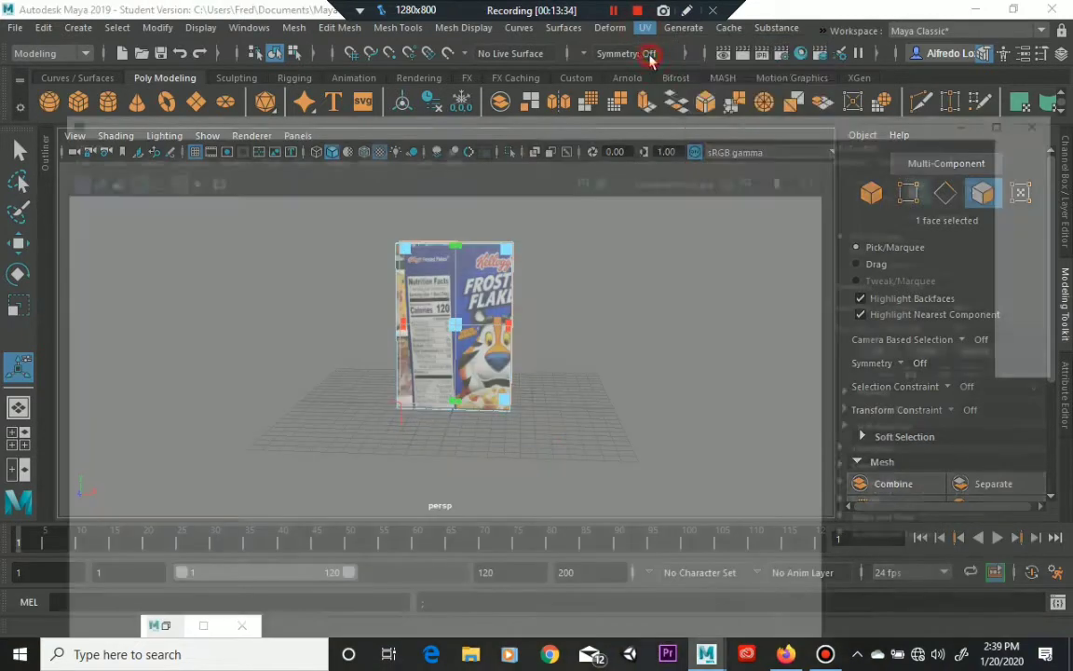
{"action": "key", "text": "r"}
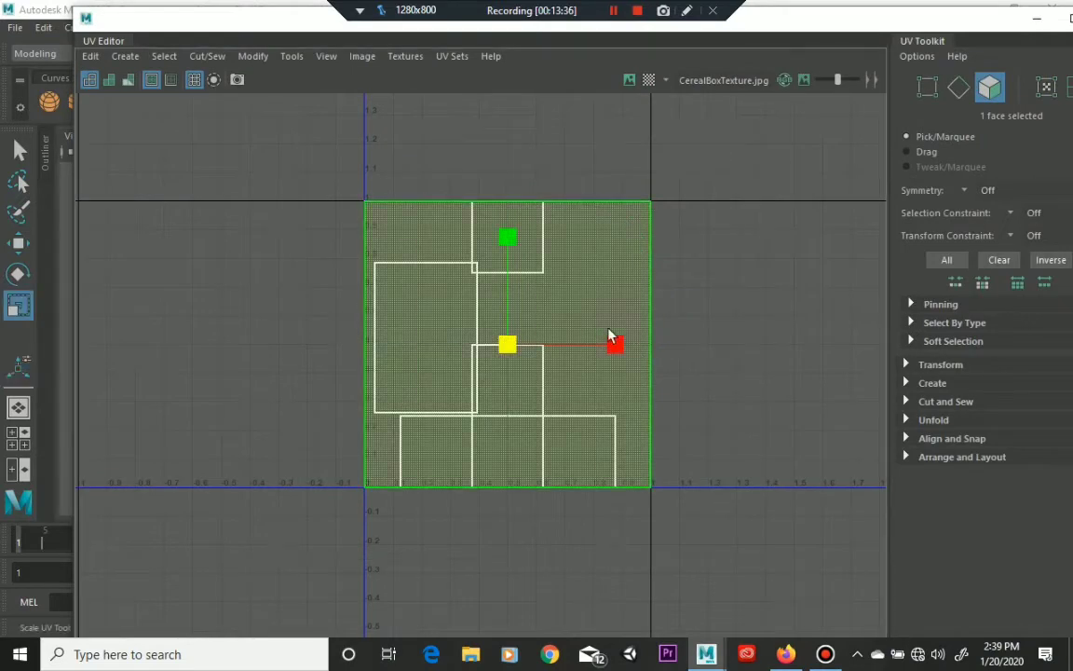
{"action": "mouse_move", "coordinate": [506, 344]}
{"action": "left_mouse_down"}
{"action": "mouse_move", "coordinate": [450, 352]}
{"action": "mouse_move", "coordinate": [460, 350]}
{"action": "left_mouse_up"}
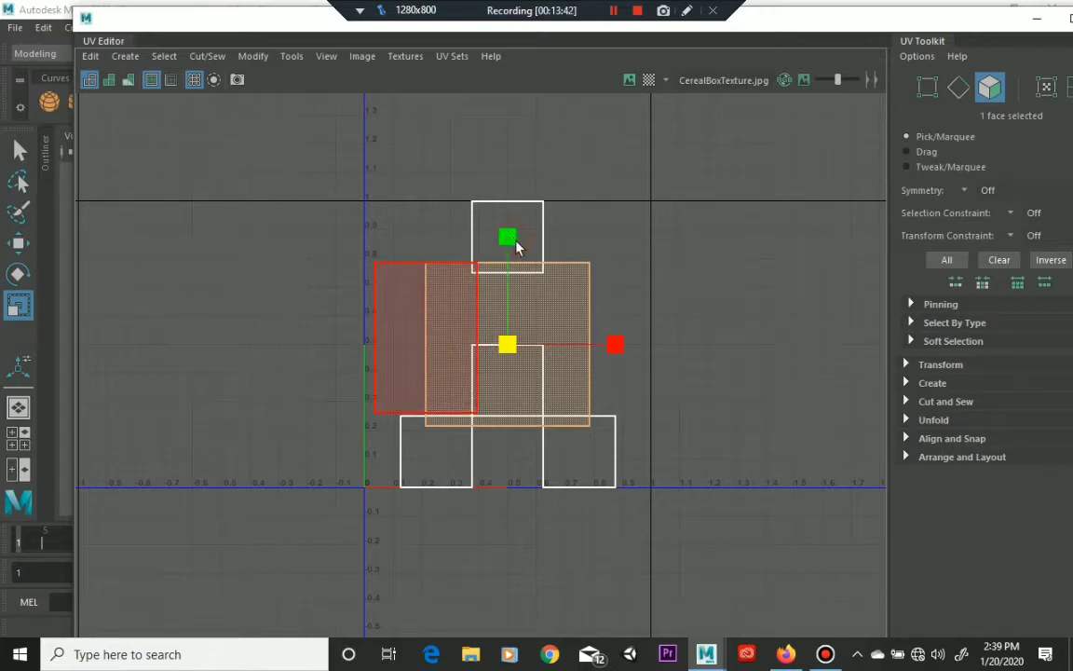
{"action": "mouse_move", "coordinate": [515, 242]}
{"action": "left_mouse_down"}
{"action": "mouse_move", "coordinate": [510, 251]}
{"action": "mouse_move", "coordinate": [510, 227]}
{"action": "left_mouse_up"}
Move the back face's UV shell over the front face's shell and narrow it along U to the same width
{"action": "key", "text": "w"}
{"action": "left_click_drag", "start_coordinate": [622, 337], "coordinate": [539, 336]}
{"action": "key", "text": "r"}
{"action": "key", "text": "w"}
{"action": "key", "text": "r"}
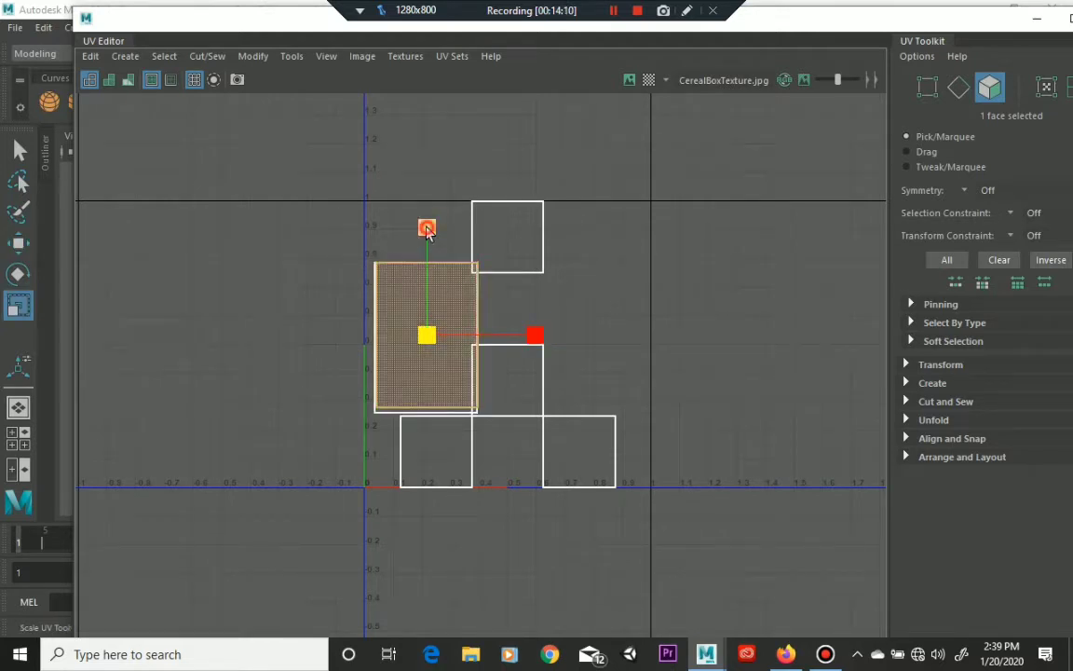
{"action": "left_click_drag", "start_coordinate": [427, 230], "coordinate": [427, 230]}
{"action": "left_click", "coordinate": [427, 230]}
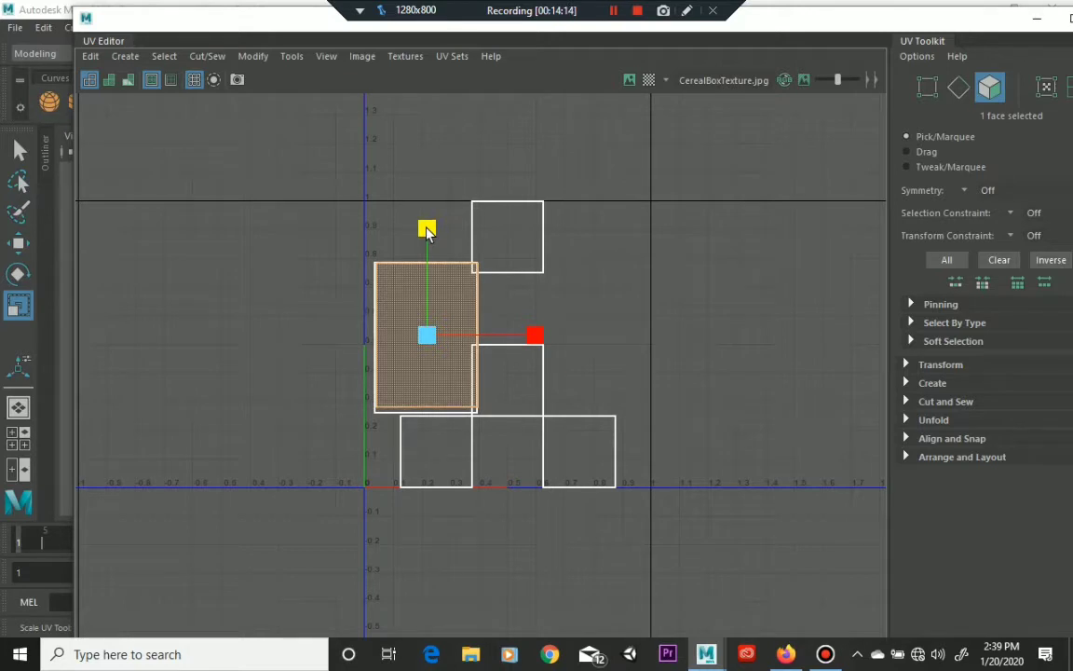
Shift the back face's UV shell along V and stretch its height to match the front face's shell
{"action": "key", "text": "w"}
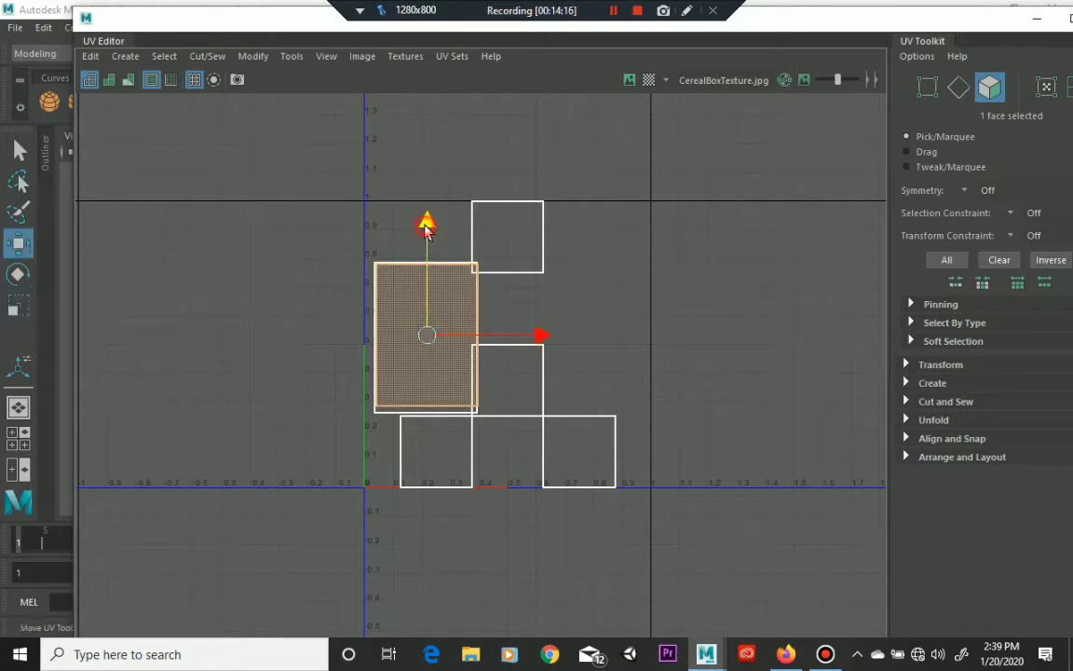
{"action": "mouse_move", "coordinate": [425, 223]}
{"action": "left_mouse_down"}
{"action": "mouse_move", "coordinate": [426, 207]}
{"action": "mouse_move", "coordinate": [425, 237]}
{"action": "left_mouse_up"}
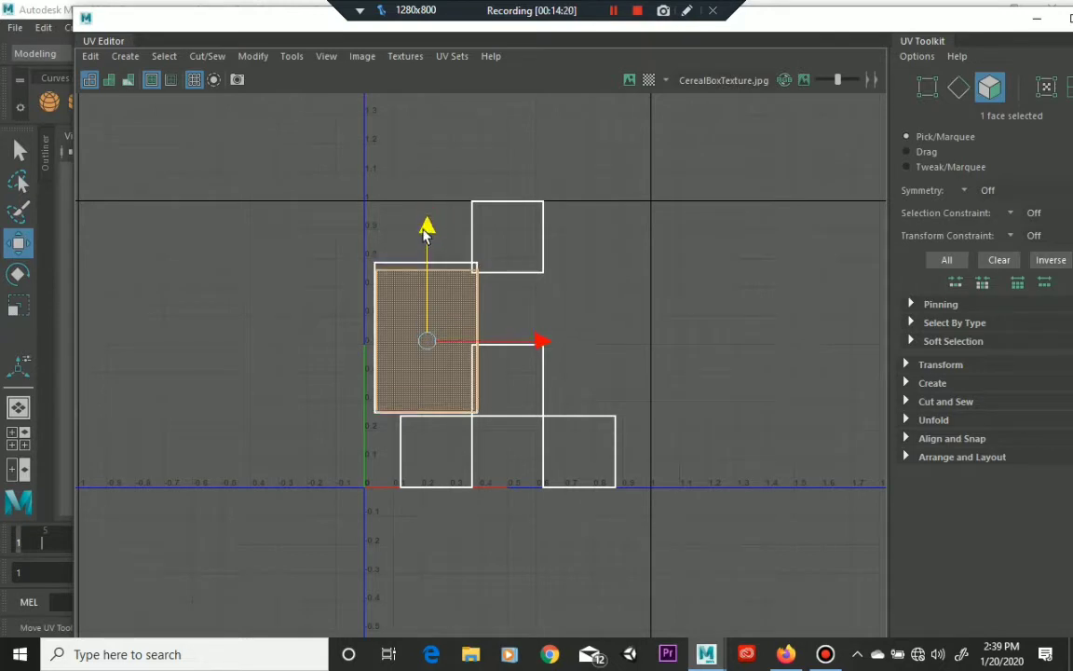
{"action": "key", "text": "r"}
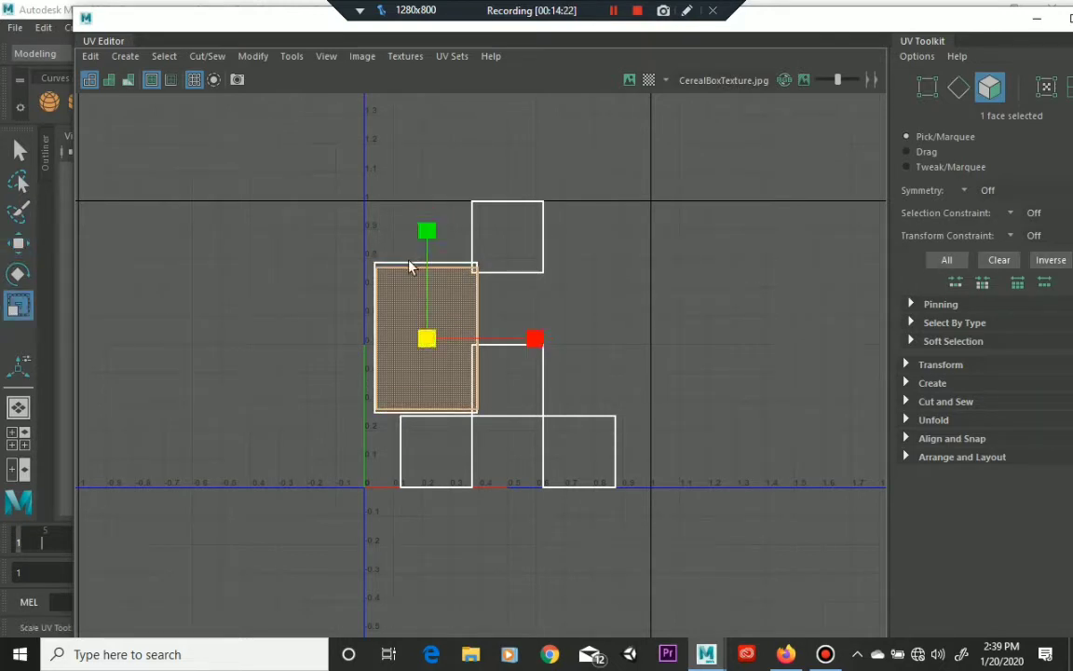
{"action": "left_click_drag", "start_coordinate": [423, 238], "coordinate": [422, 231]}
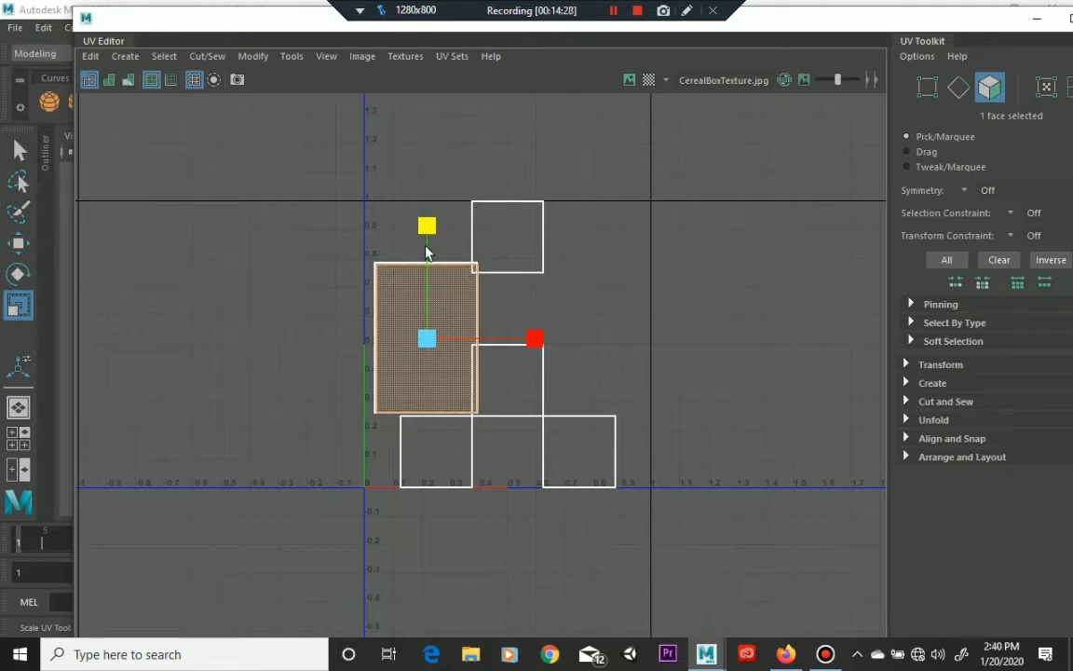
Move the back face's UV shell along U to span about 0.44–0.80, beside the front face's shell, and minimize the UV Editor
{"action": "left_click_drag", "start_coordinate": [541, 341], "coordinate": [657, 340]}
{"action": "key", "text": "w"}
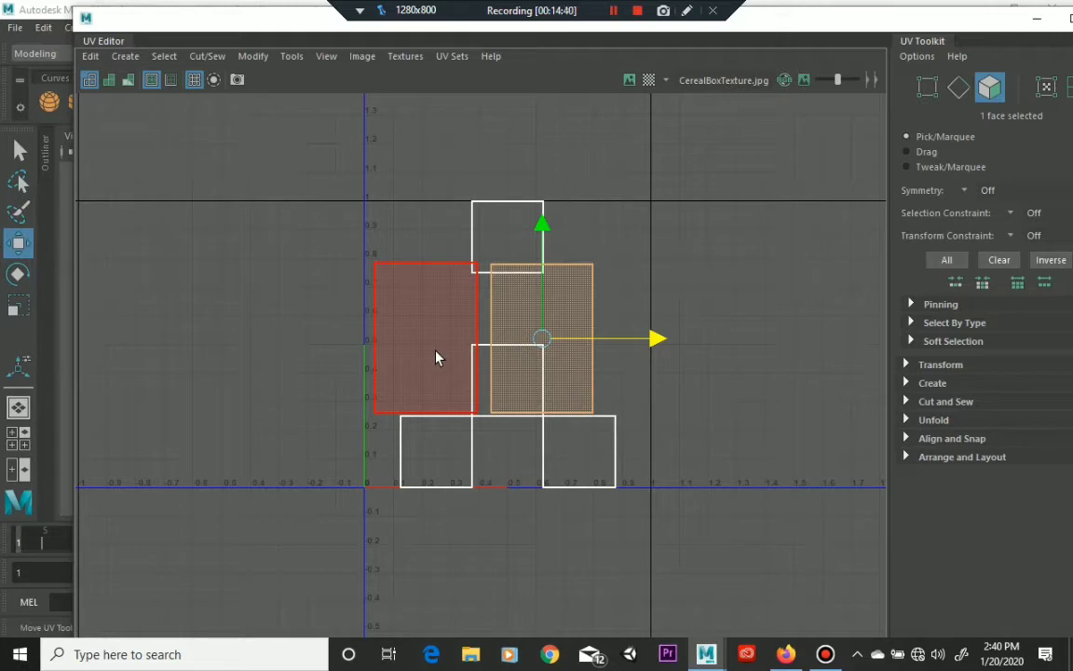
{"action": "left_click", "coordinate": [1032, 25]}
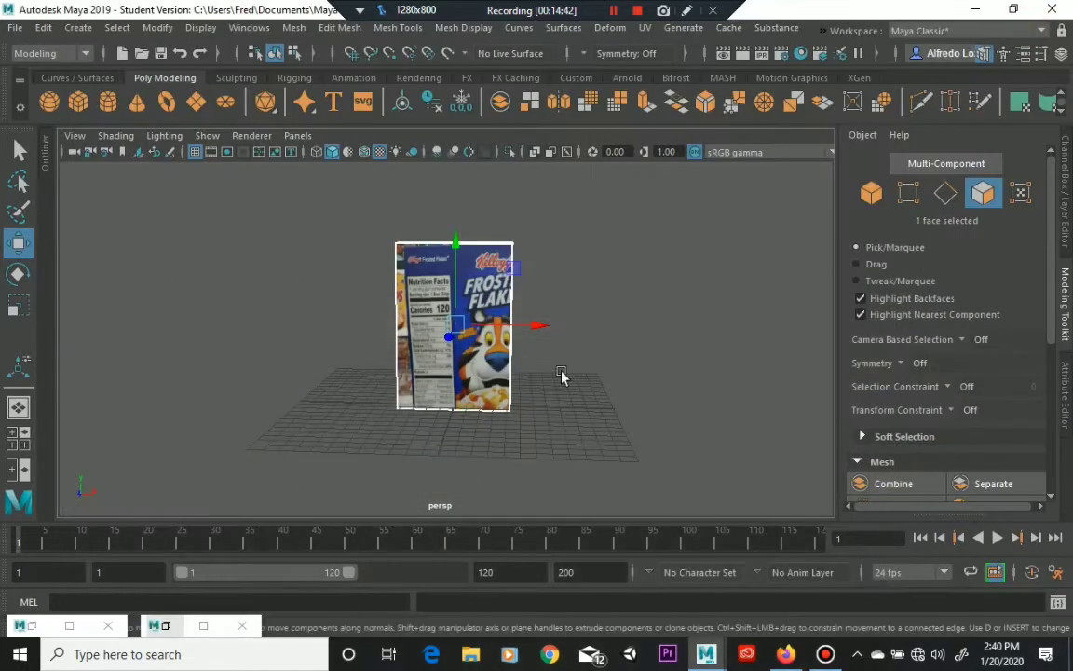
Select one of the cereal box's narrow side faces and apply a planar UV projection from the X axis to it
{"action": "left_click_drag", "start_coordinate": [562, 424], "coordinate": [444, 424], "text": "alt"}
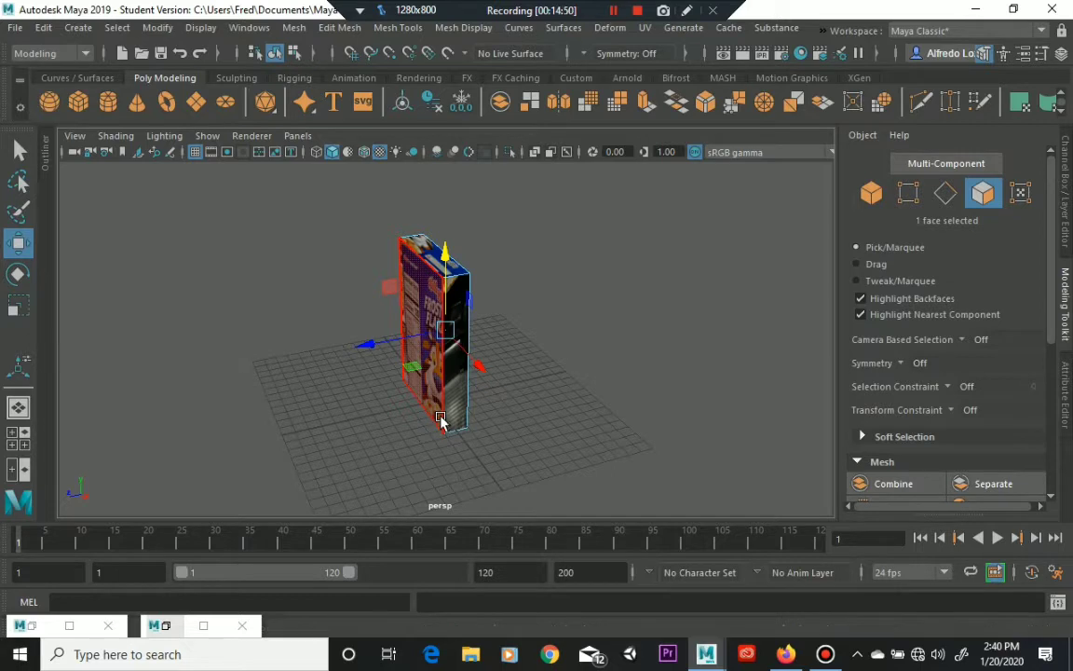
{"action": "left_click", "coordinate": [447, 410]}
{"action": "left_click", "coordinate": [449, 408]}
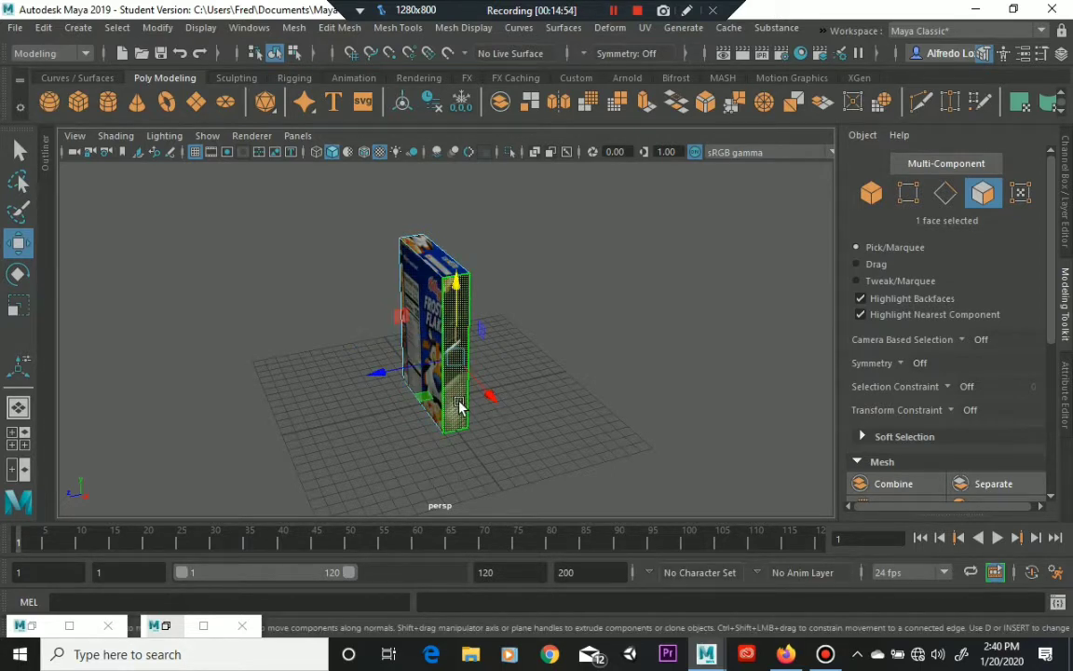
{"action": "right_click_drag", "start_coordinate": [459, 212], "coordinate": [457, 272]}
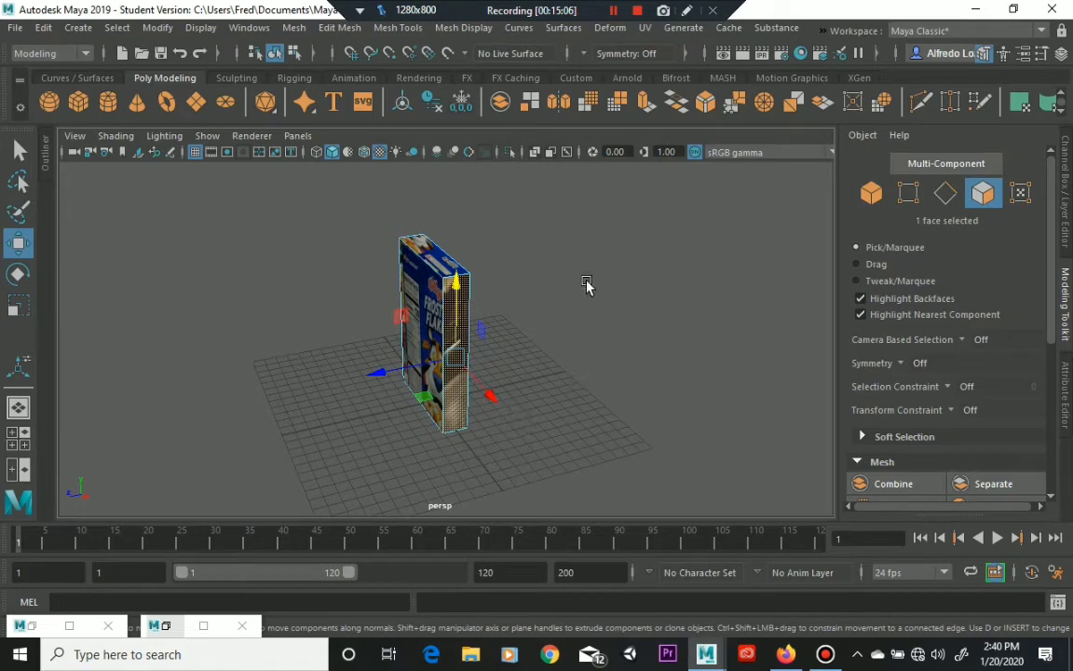
{"action": "left_click", "coordinate": [644, 29]}
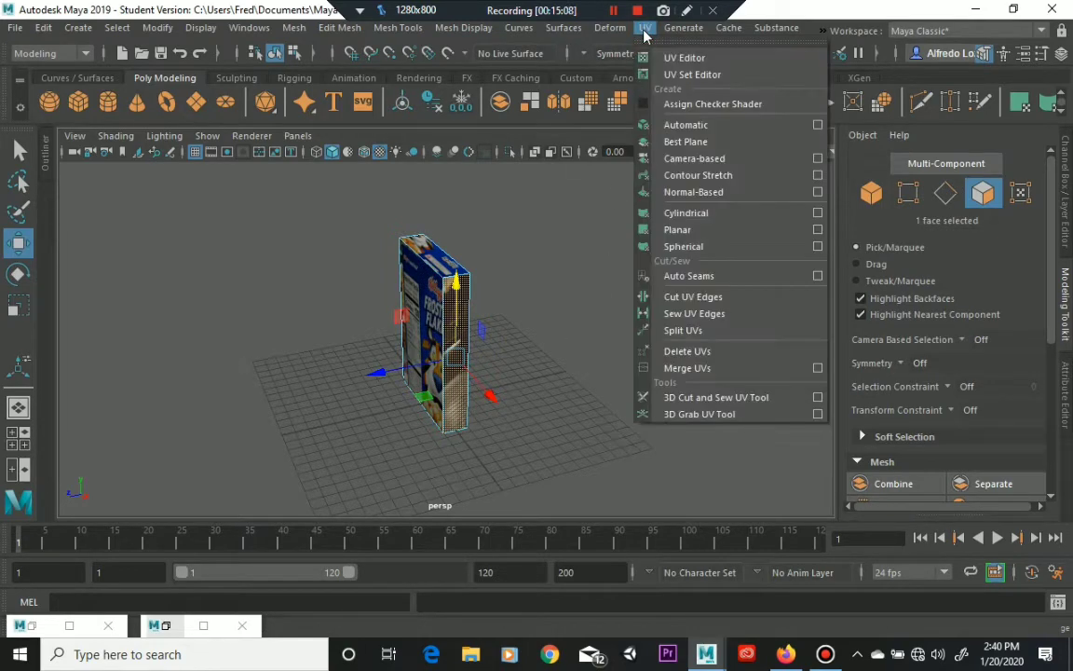
{"action": "left_click", "coordinate": [817, 229]}
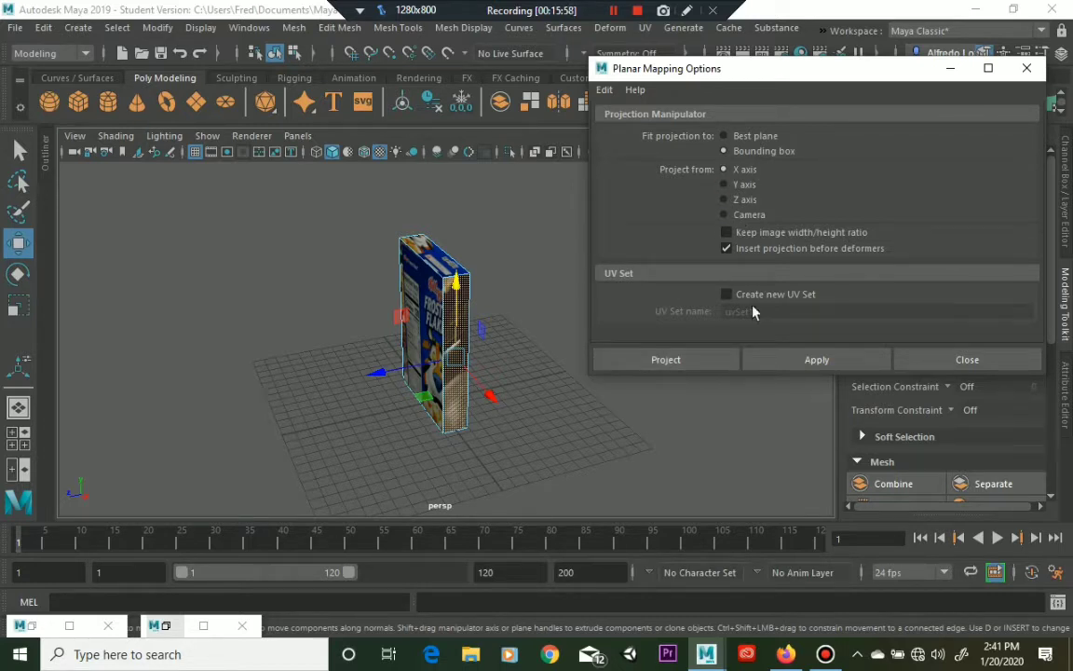
{"action": "left_click", "coordinate": [692, 363]}
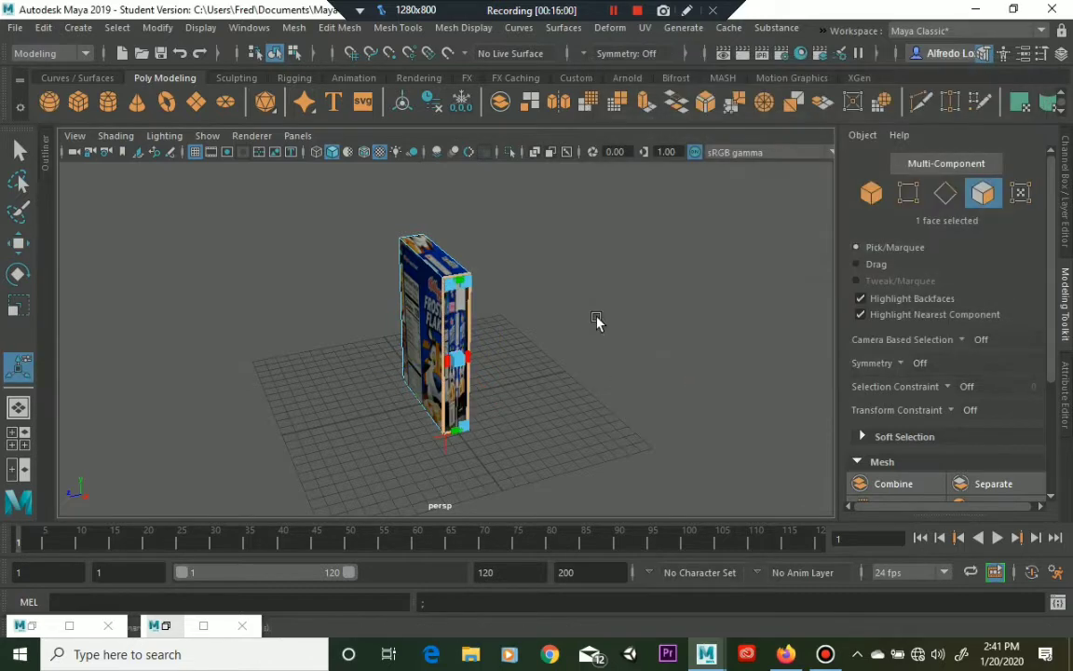
Bring up the UV Editor and scale the side face's UV shell to a strip about 0.13 wide and 0.54 high
{"action": "left_click", "coordinate": [644, 28]}
{"action": "left_click", "coordinate": [670, 53]}
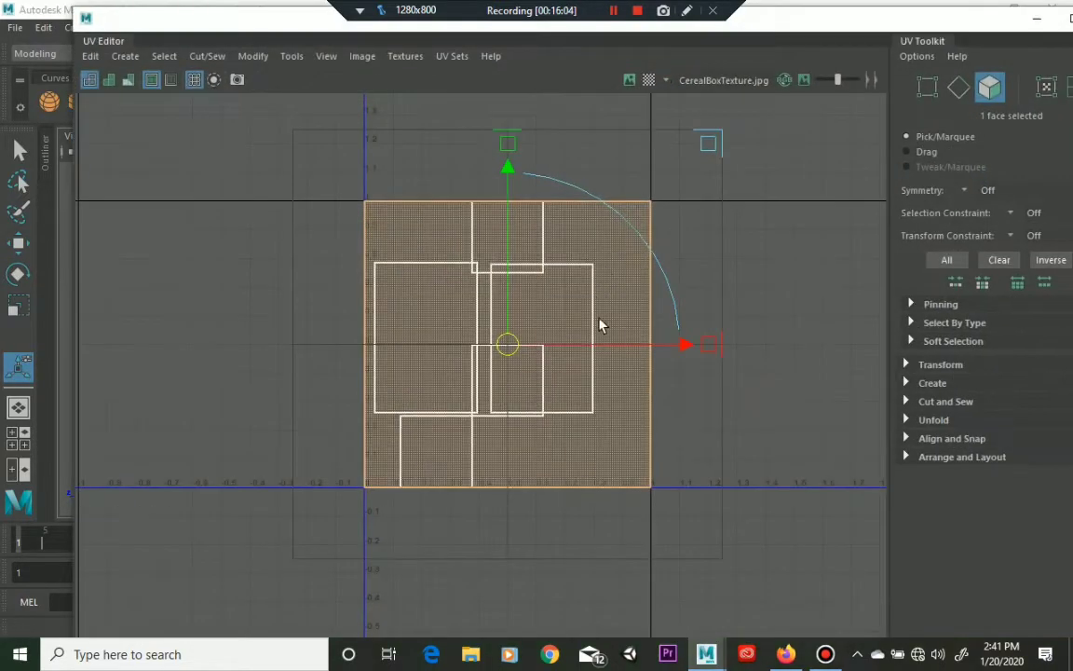
{"action": "key", "text": "r"}
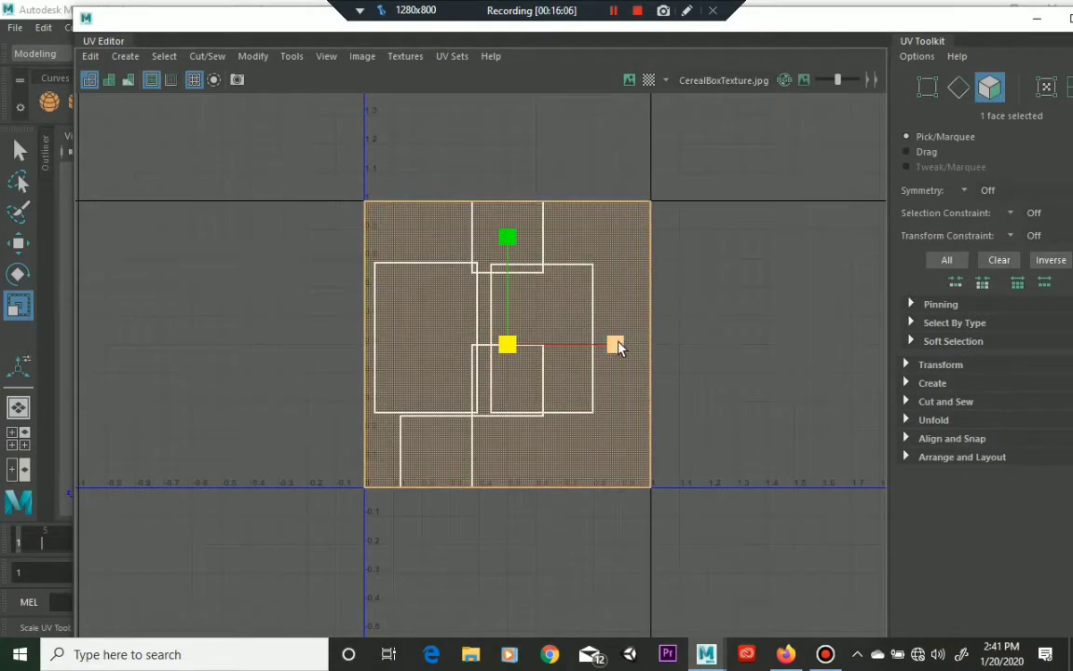
{"action": "left_click_drag", "start_coordinate": [618, 346], "coordinate": [552, 346]}
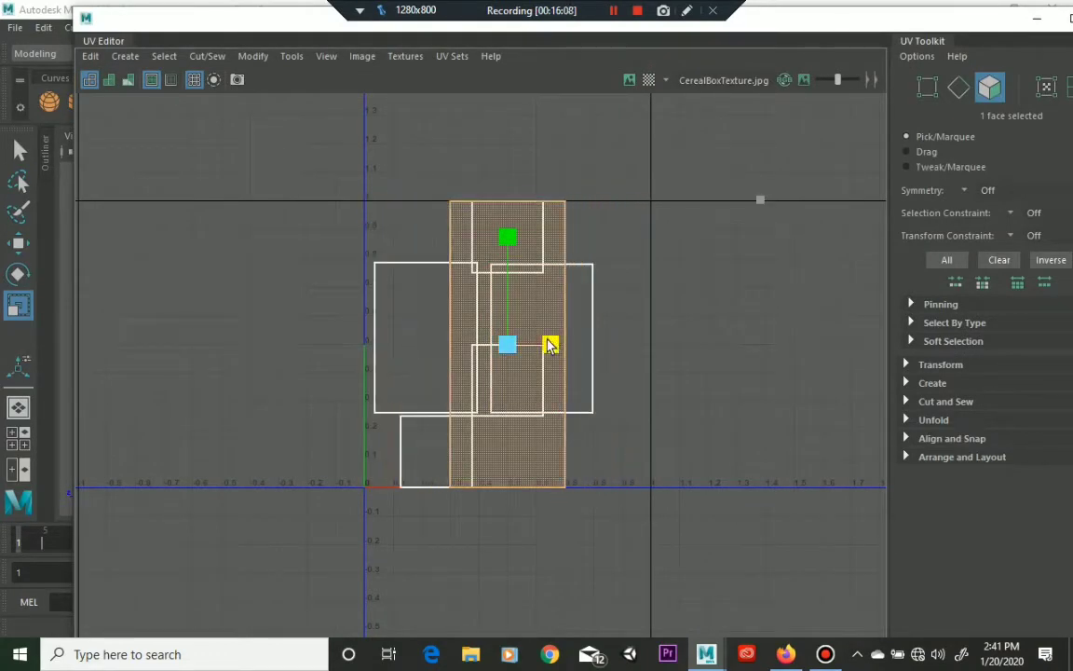
{"action": "left_click_drag", "start_coordinate": [508, 238], "coordinate": [508, 285]}
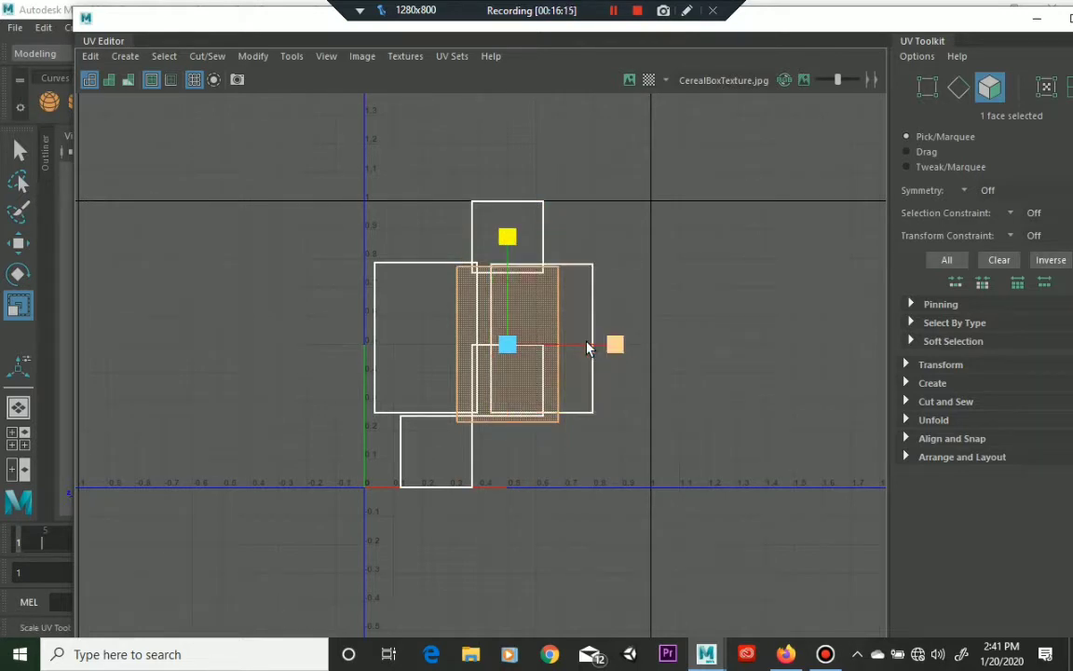
{"action": "left_click_drag", "start_coordinate": [612, 345], "coordinate": [546, 343]}
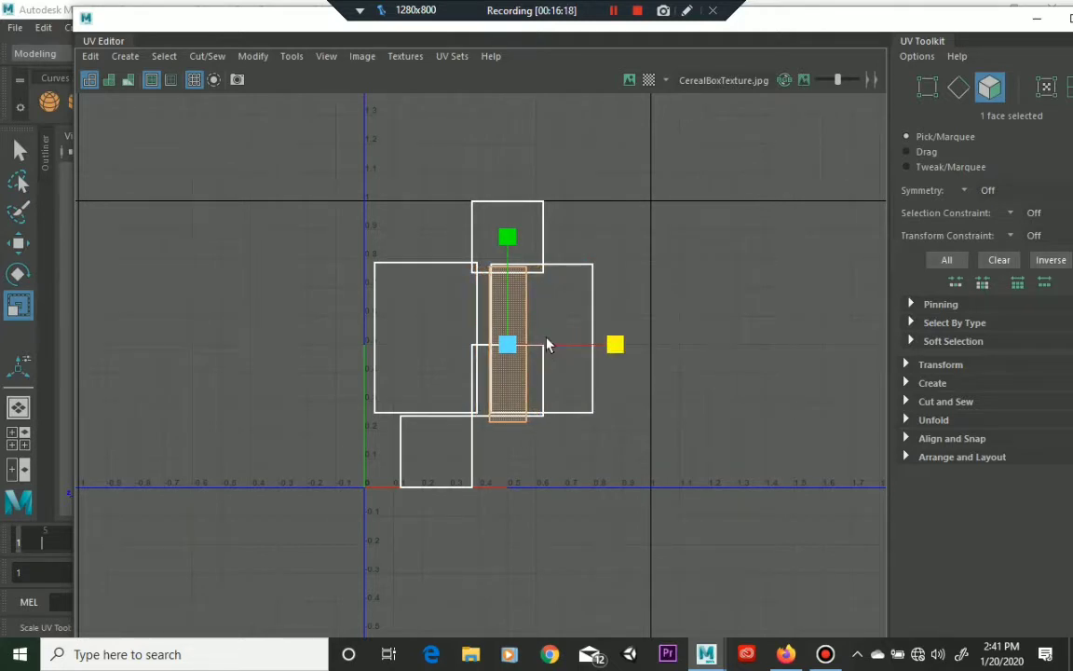
Move and resize the side face's UV shell to span about 0.82–0.94 in U and 0.25–0.78 in V, and minimize the UV Editor
{"action": "key", "text": "w"}
{"action": "left_click_drag", "start_coordinate": [635, 344], "coordinate": [730, 348]}
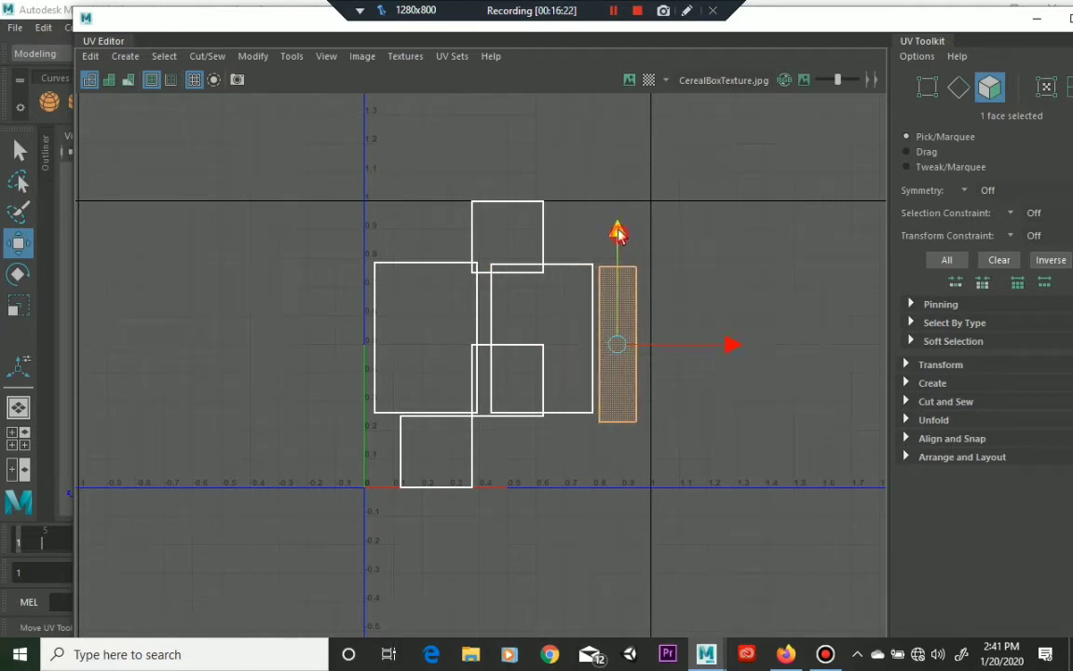
{"action": "left_click_drag", "start_coordinate": [616, 231], "coordinate": [617, 227]}
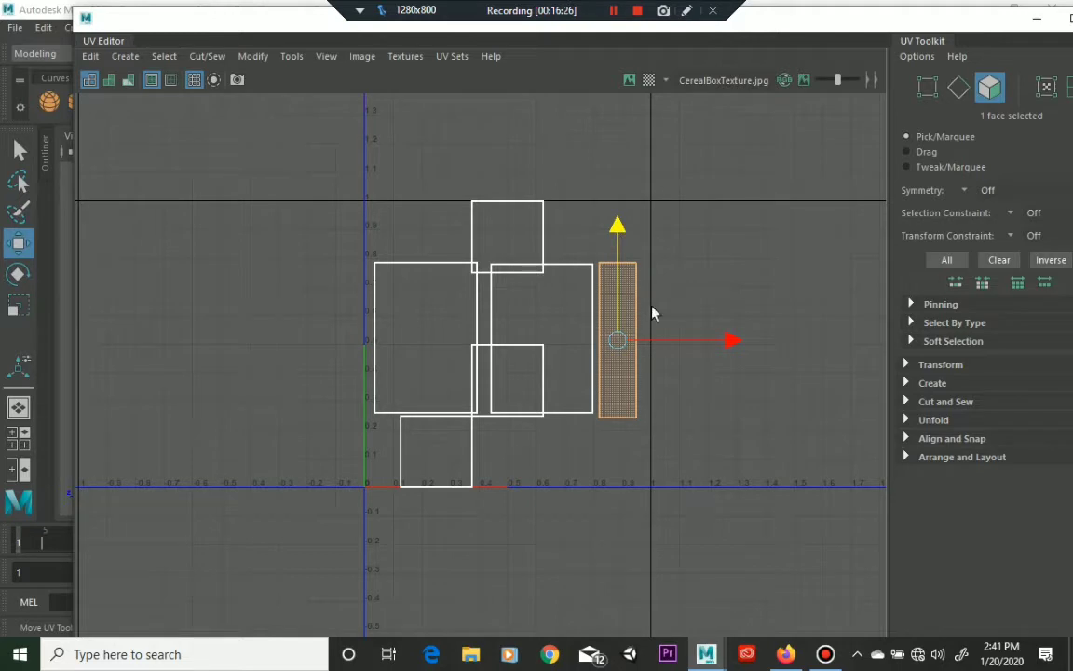
{"action": "key", "text": "r"}
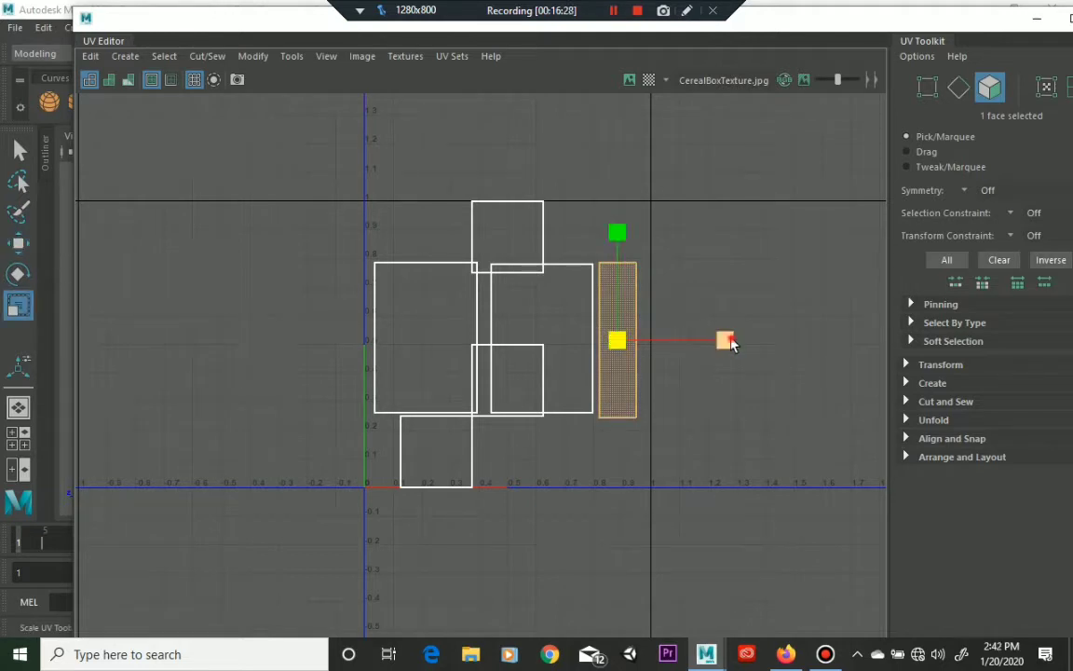
{"action": "left_click_drag", "start_coordinate": [724, 342], "coordinate": [716, 339]}
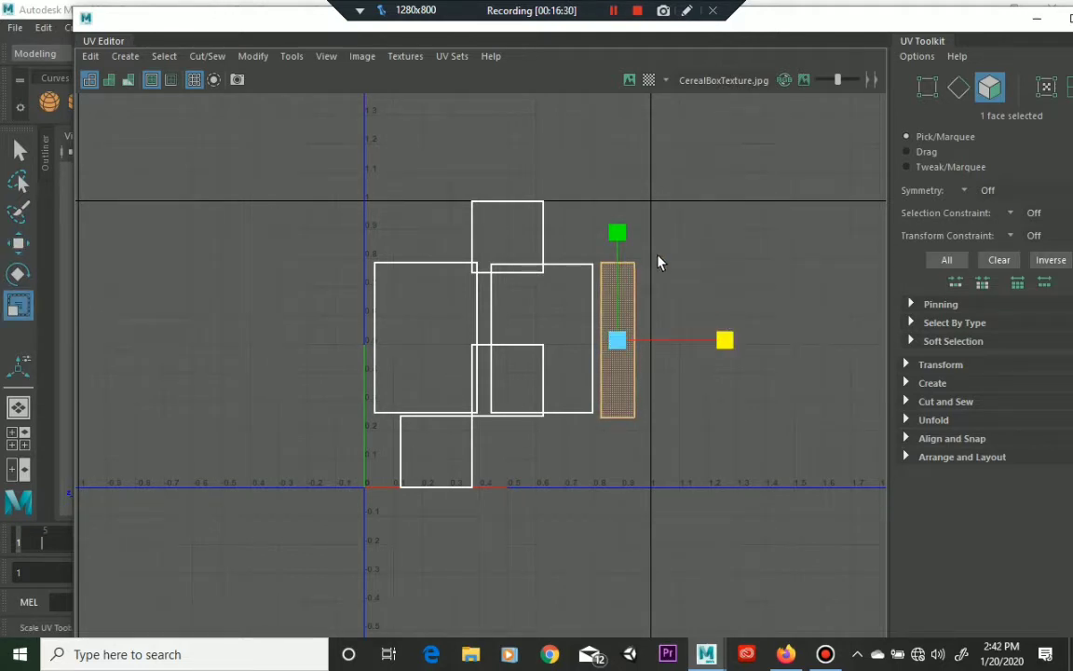
{"action": "left_click_drag", "start_coordinate": [621, 244], "coordinate": [629, 238]}
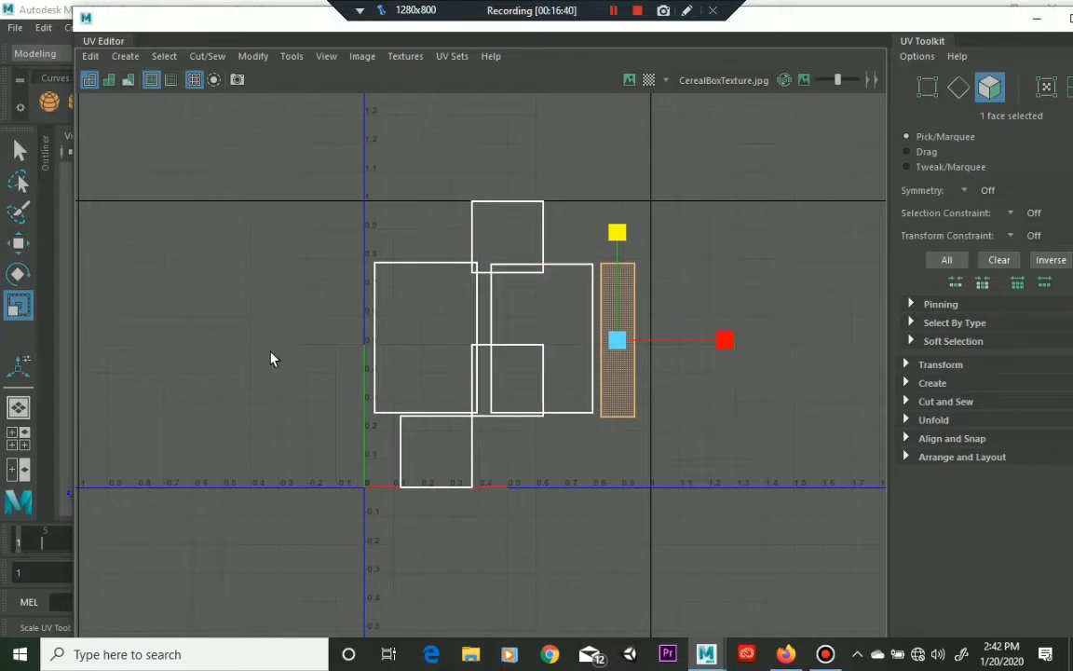
{"action": "left_click", "coordinate": [1037, 19]}
Select the cereal box's opposite narrow side face and apply a planar UV projection from the X axis to it
{"action": "left_click_drag", "start_coordinate": [270, 326], "coordinate": [607, 318], "text": "alt"}
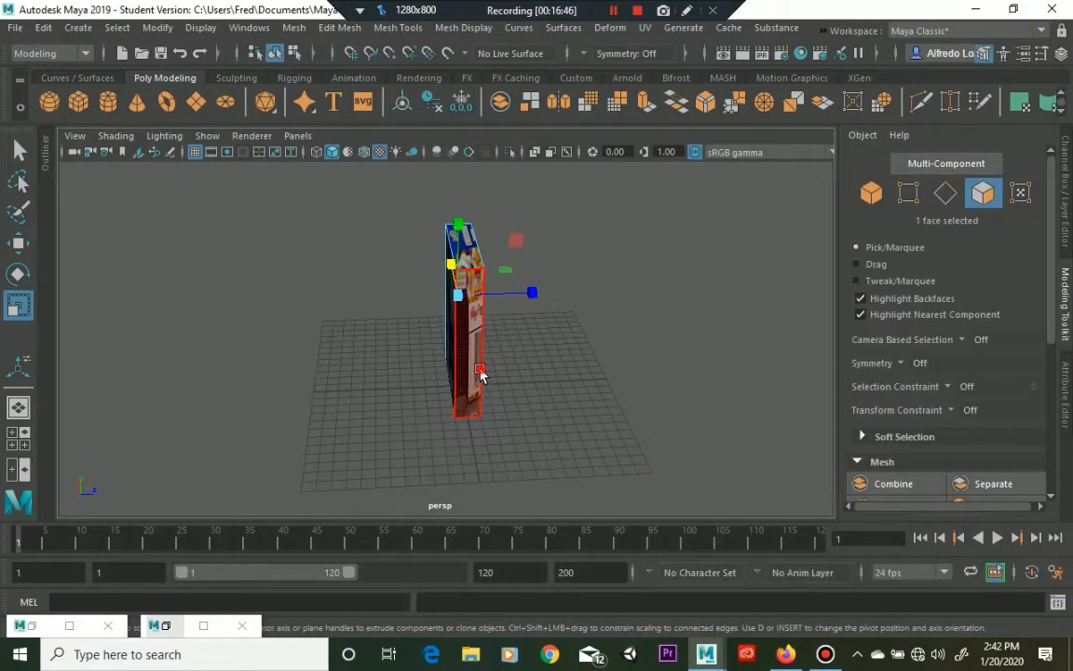
{"action": "left_click", "coordinate": [482, 375]}
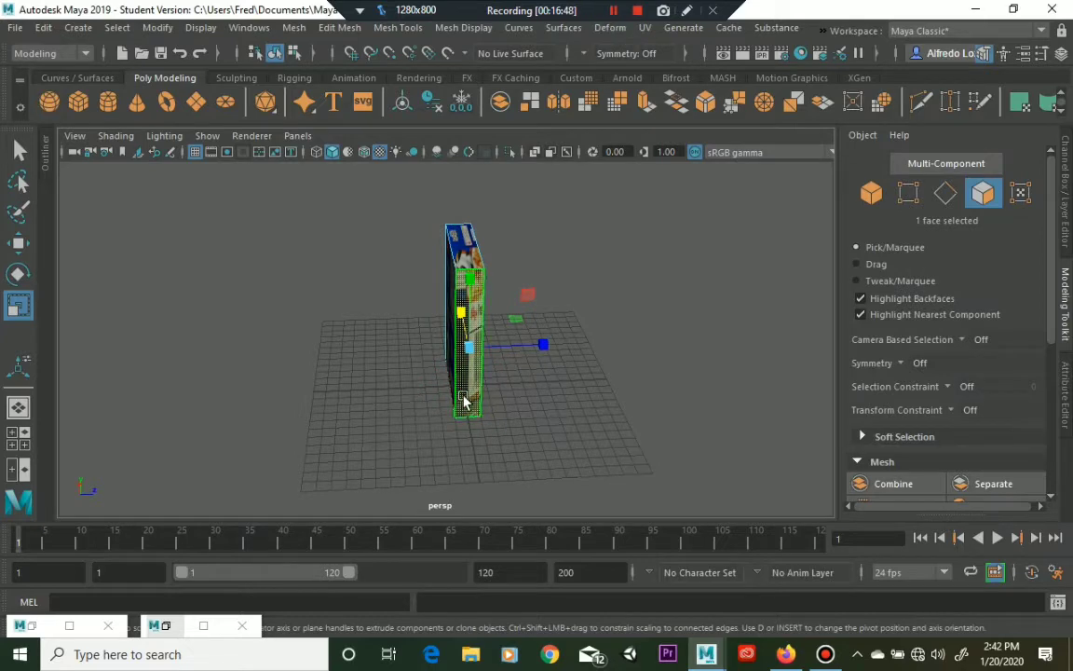
{"action": "left_click", "coordinate": [646, 27]}
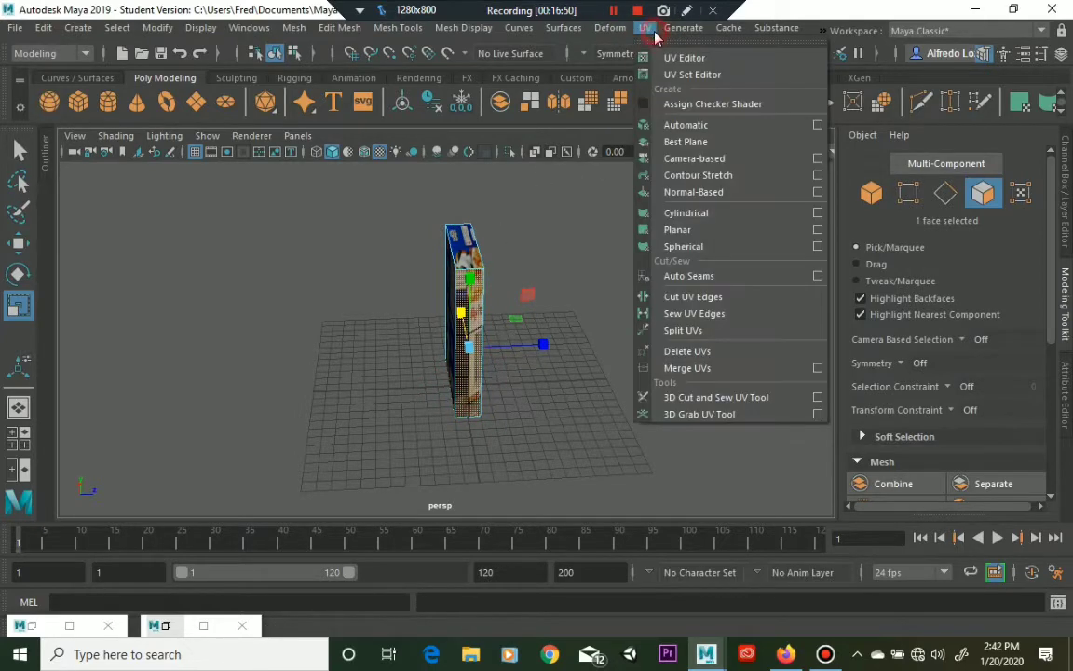
{"action": "left_click", "coordinate": [666, 55]}
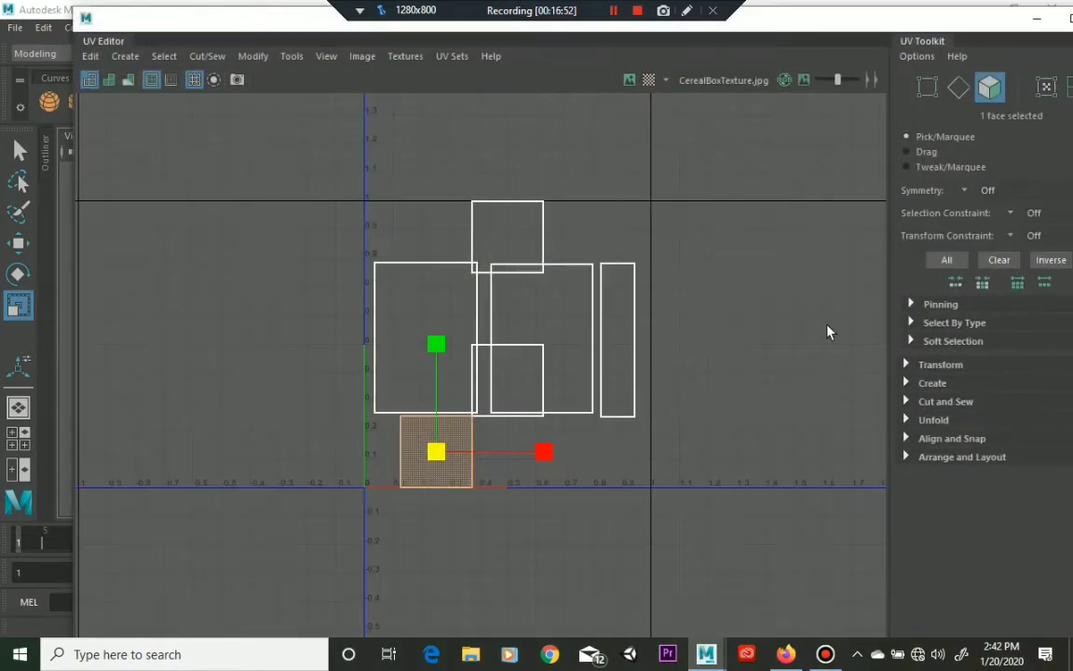
{"action": "left_click", "coordinate": [1037, 18]}
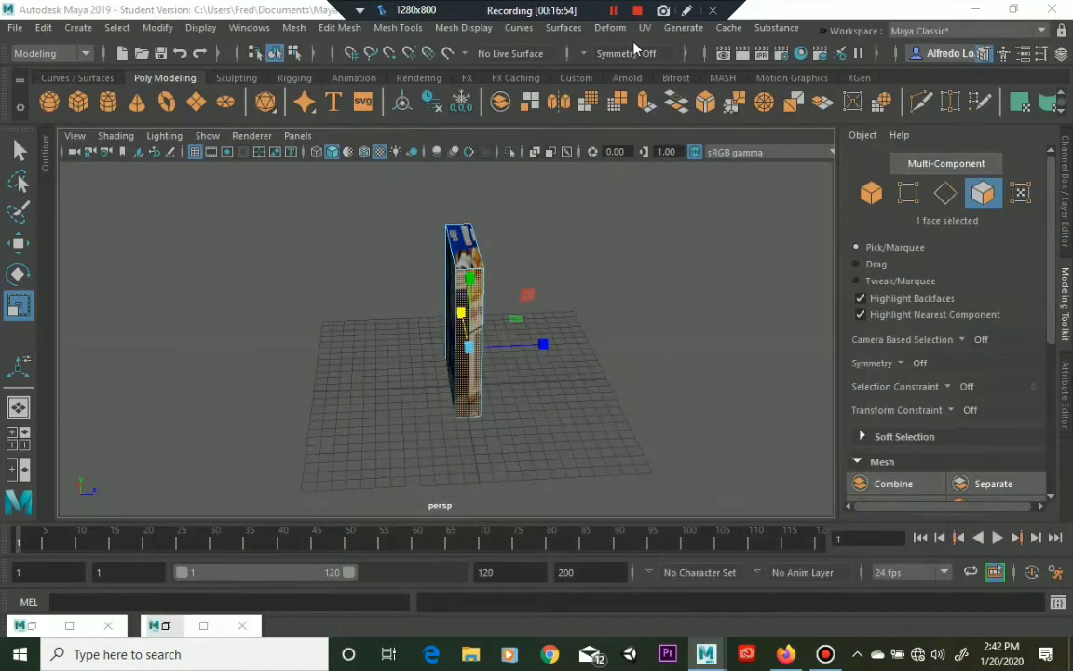
{"action": "left_click", "coordinate": [643, 29]}
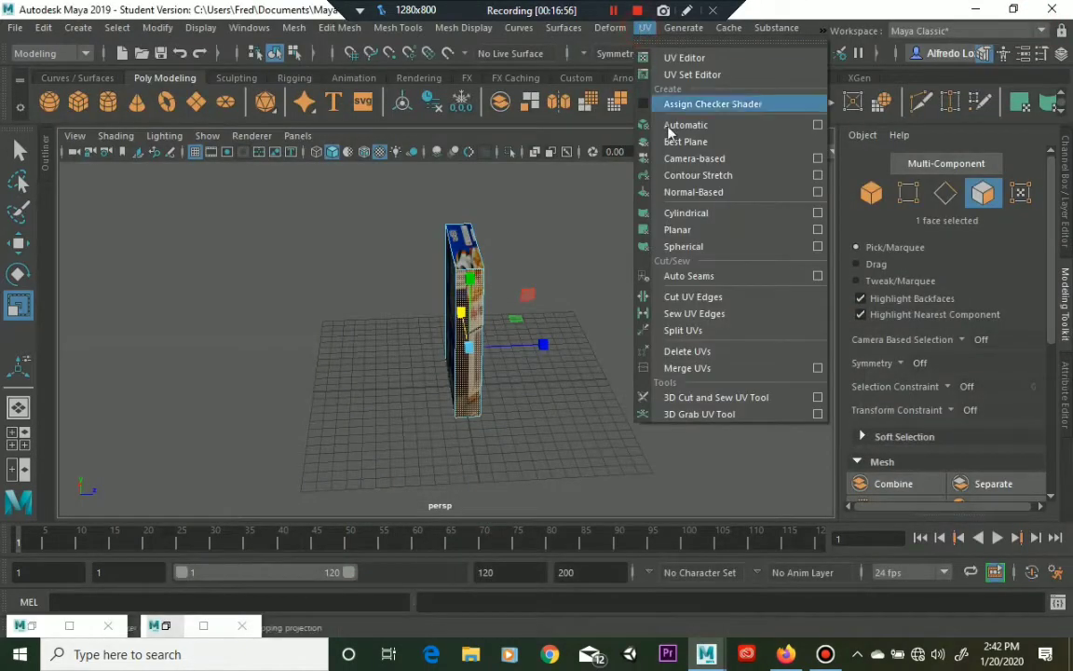
{"action": "left_click", "coordinate": [818, 231]}
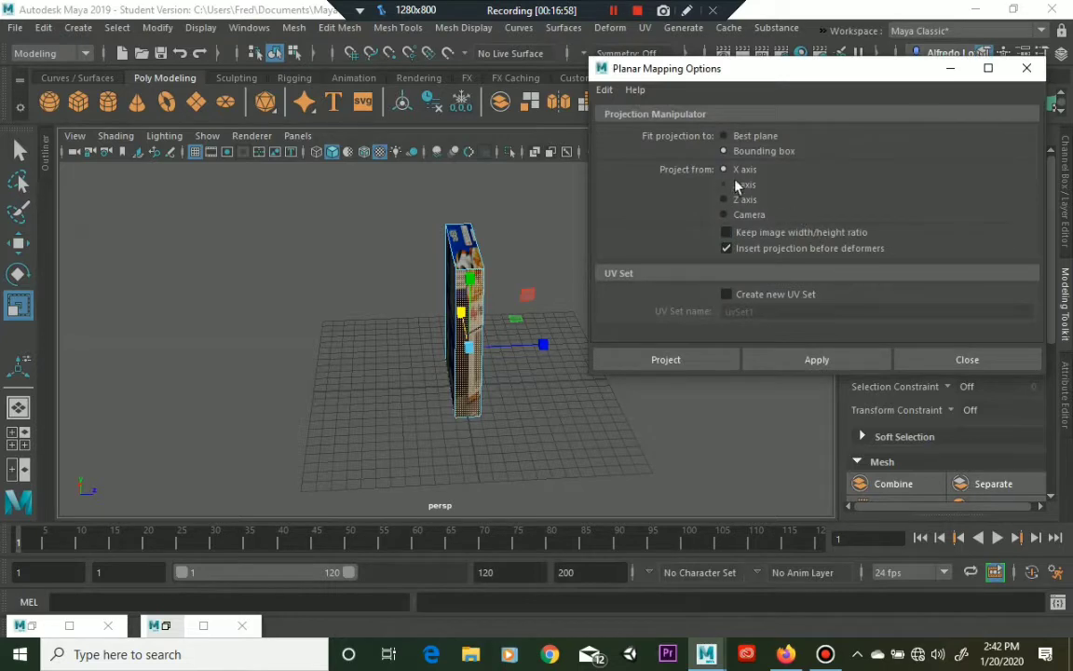
{"action": "left_click", "coordinate": [692, 361]}
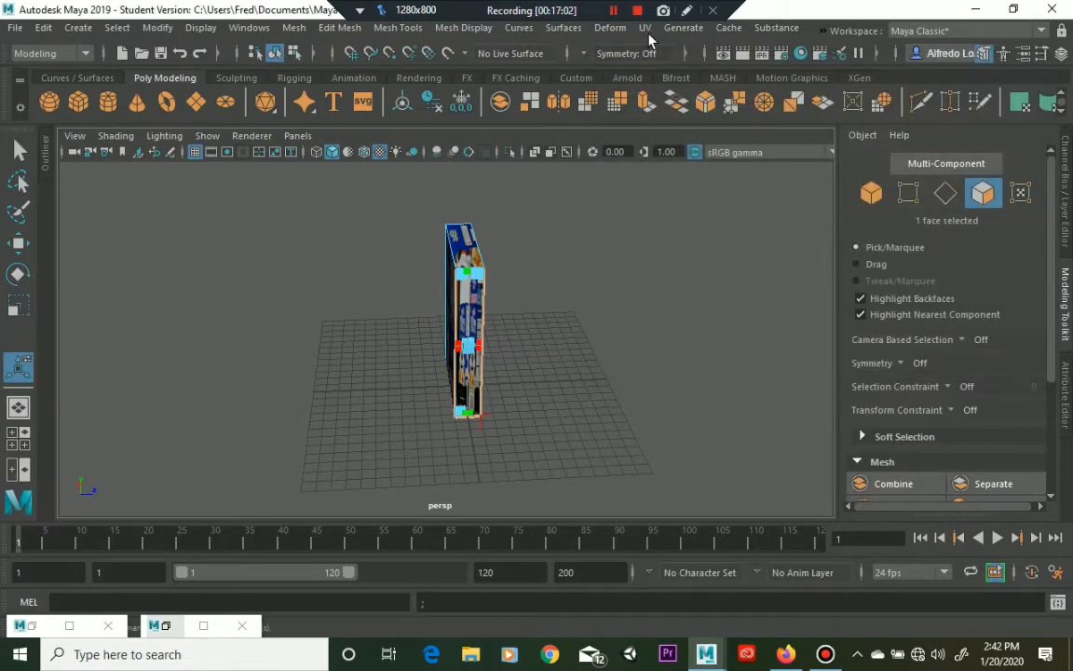
Bring up the UV Editor and scale the second side face's UV shell to a strip about 0.14 wide and 0.56 high
{"action": "left_click", "coordinate": [644, 28]}
{"action": "left_click", "coordinate": [683, 58]}
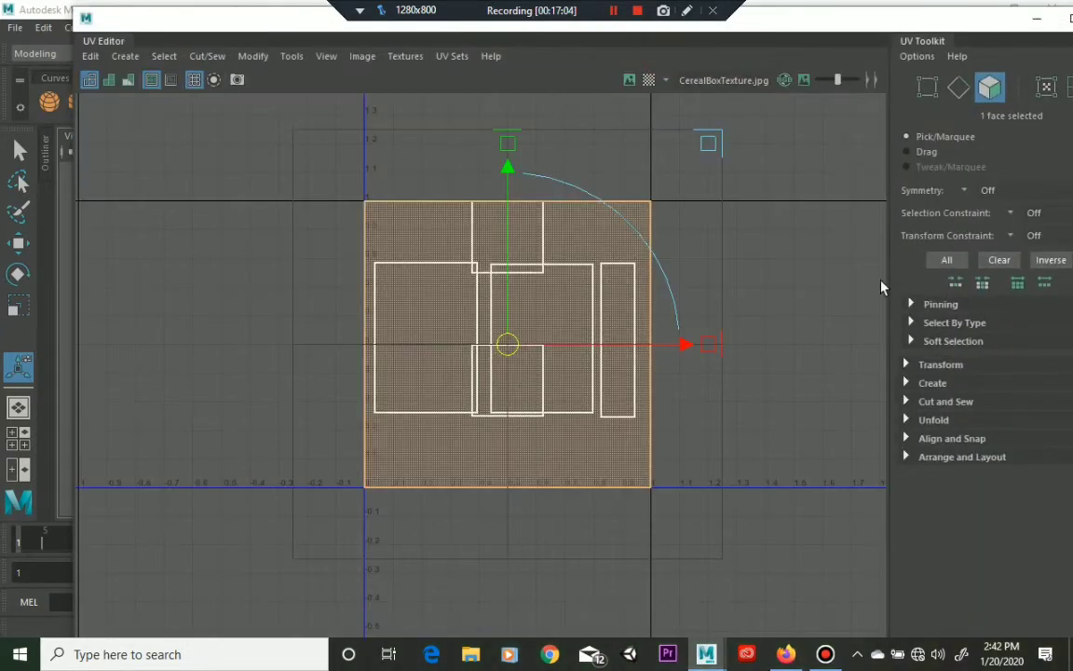
{"action": "key", "text": "r"}
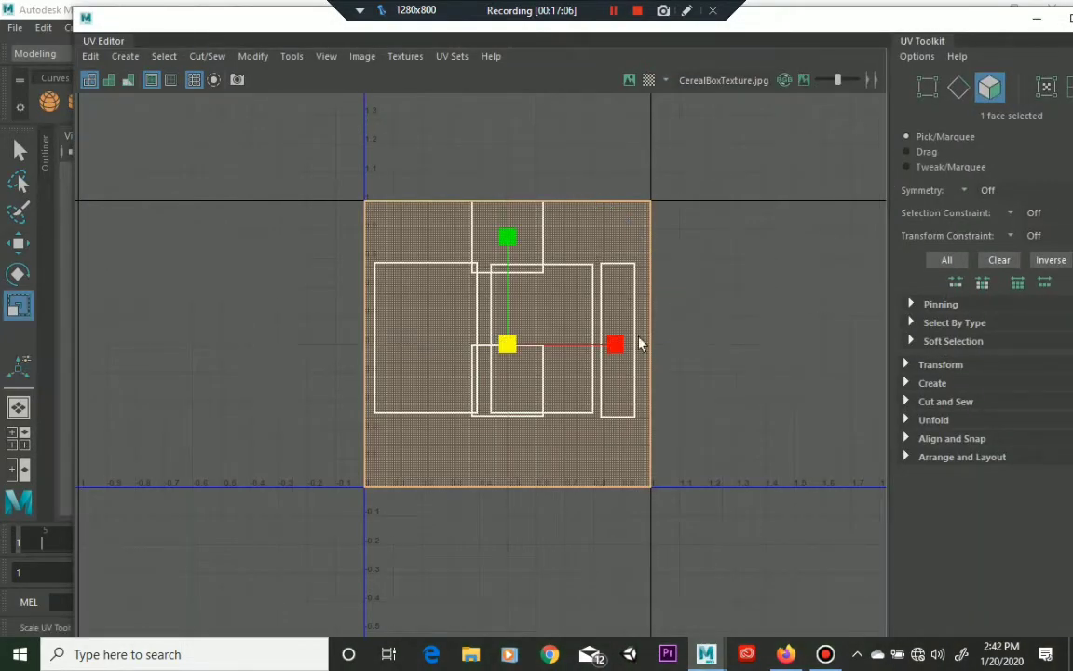
{"action": "left_click_drag", "start_coordinate": [617, 343], "coordinate": [524, 344]}
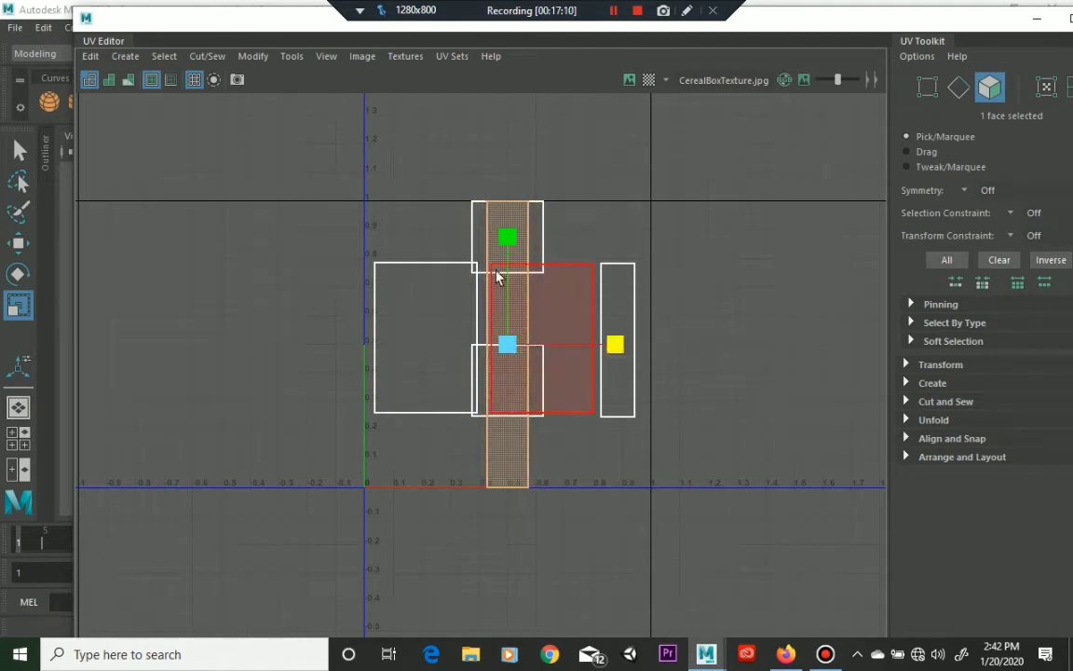
{"action": "left_click_drag", "start_coordinate": [514, 240], "coordinate": [522, 291]}
Nudge the side face's UV shell vertically and refine its size to about 0.13 wide and 0.54 high
{"action": "key", "text": "w"}
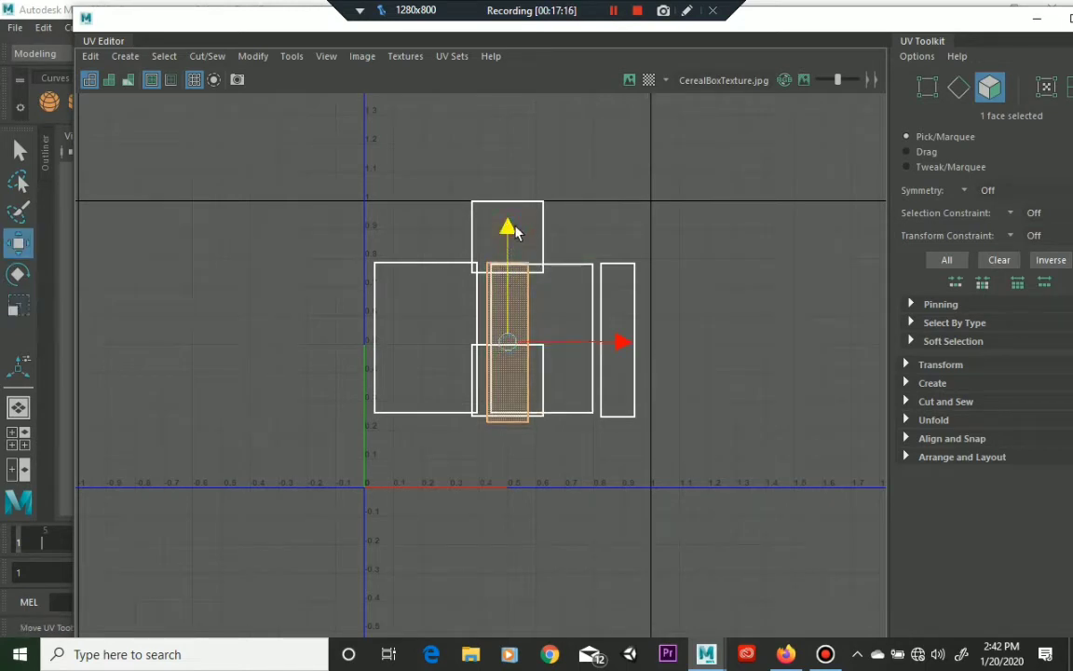
{"action": "left_click_drag", "start_coordinate": [515, 232], "coordinate": [515, 230]}
{"action": "key", "text": "e"}
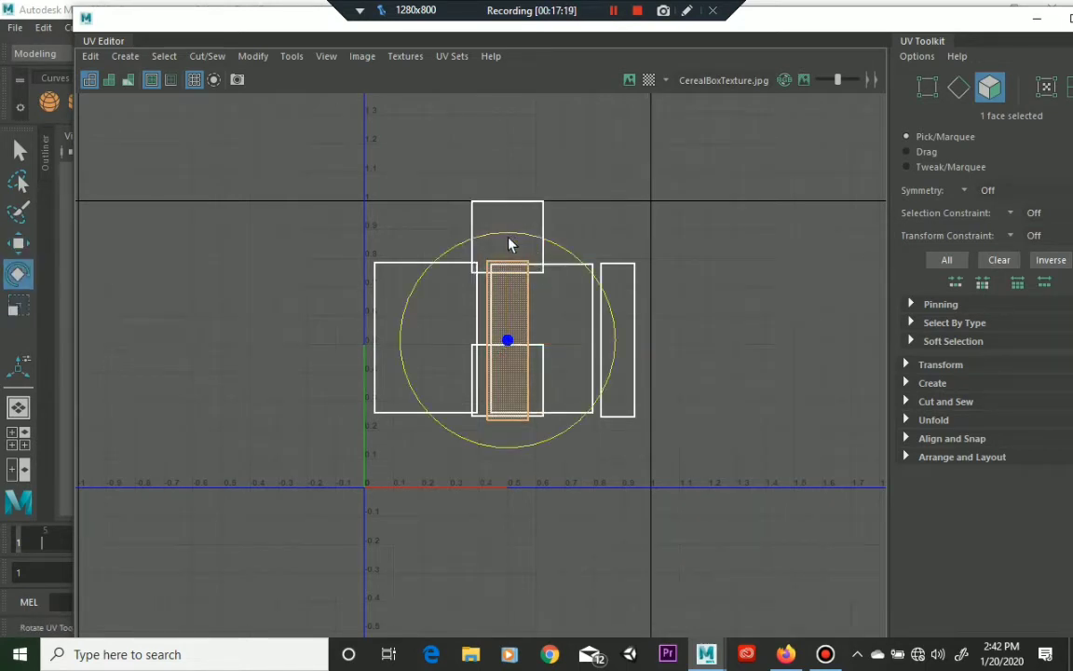
{"action": "key", "text": "r"}
{"action": "left_click", "coordinate": [506, 233]}
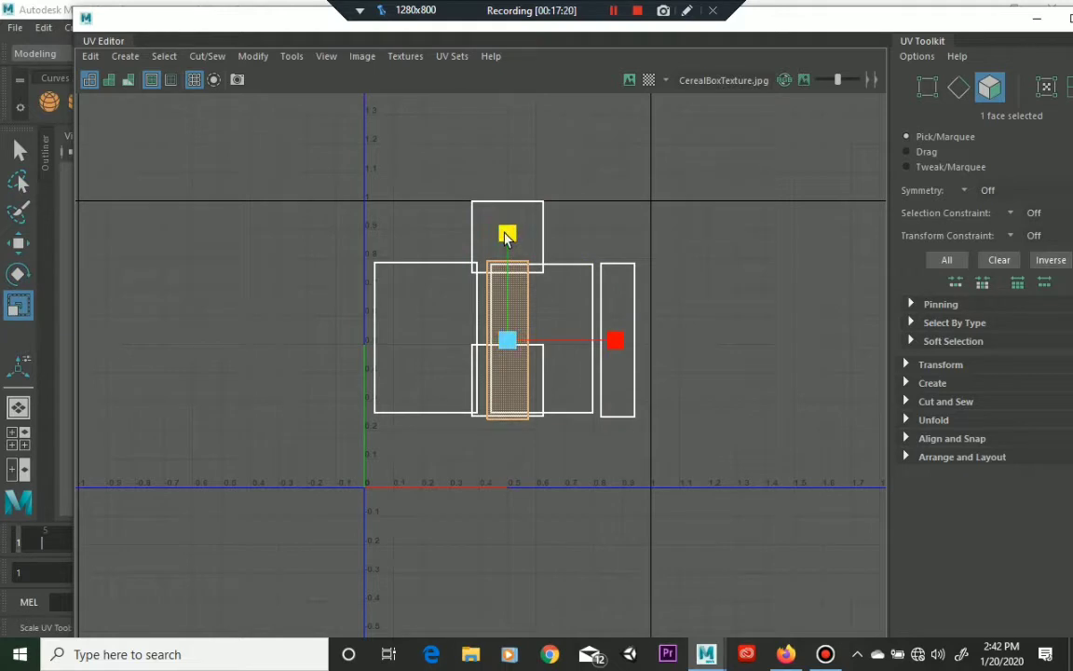
{"action": "left_click_drag", "start_coordinate": [505, 237], "coordinate": [506, 241]}
{"action": "key", "text": "w"}
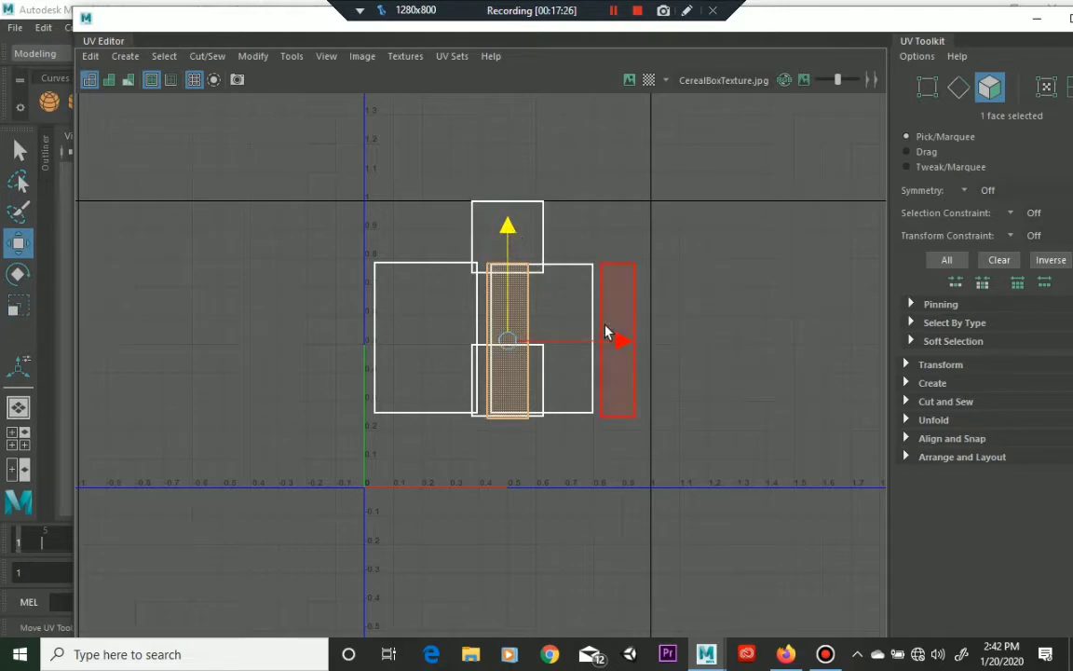
{"action": "key", "text": "r"}
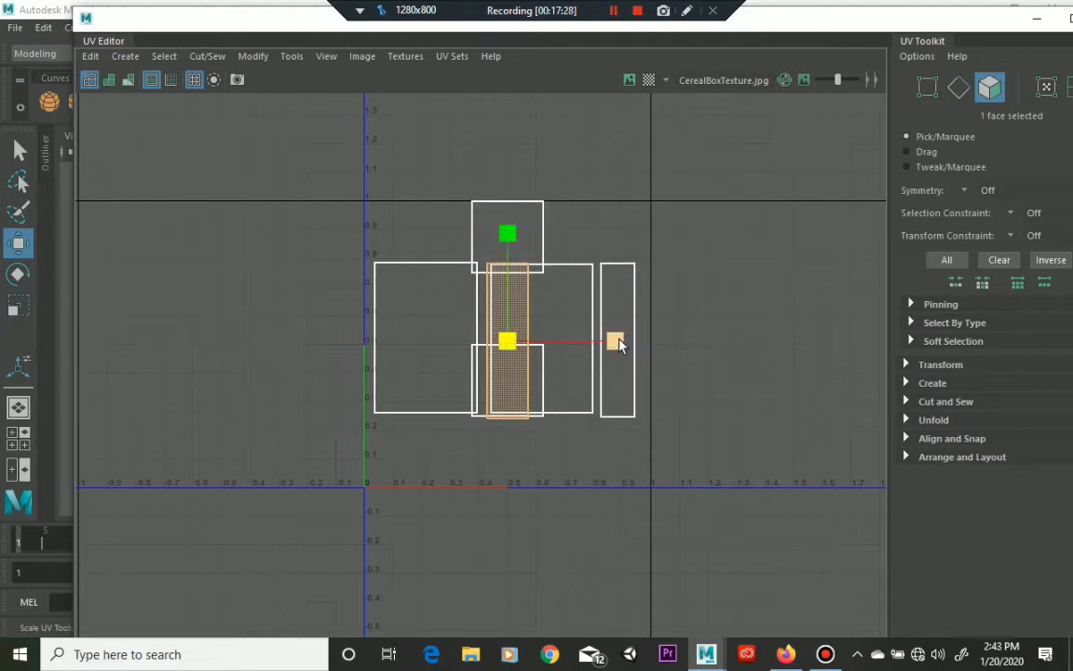
{"action": "left_click_drag", "start_coordinate": [614, 344], "coordinate": [605, 344]}
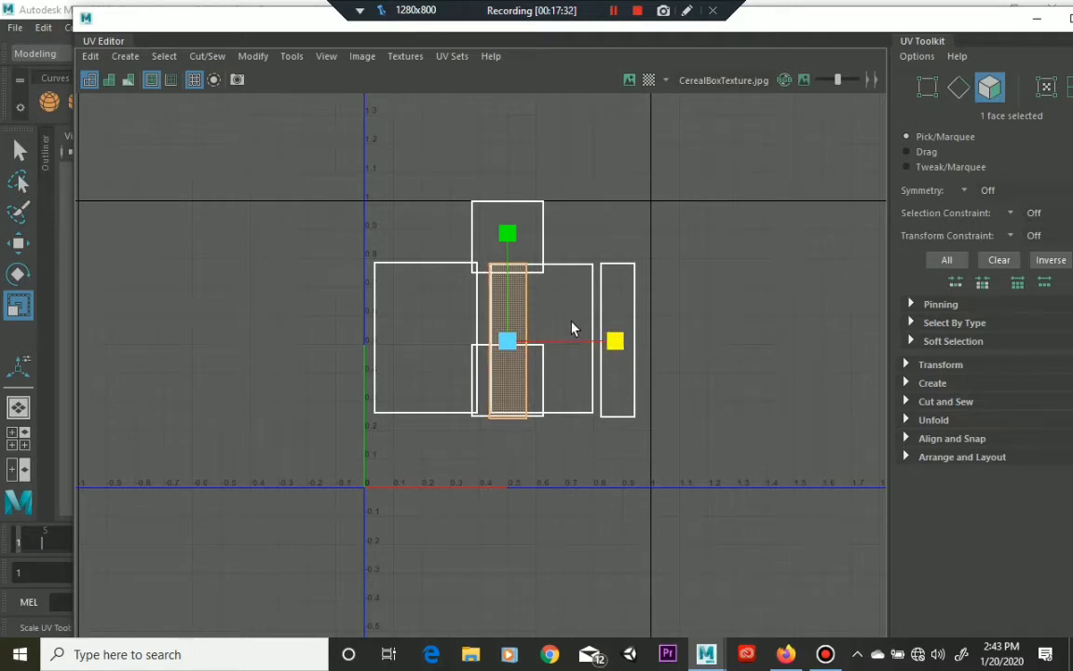
Move the side face's UV shell to span about 0.67–0.80 in U and 0.32–0.86 in V, and minimize the UV Editor
{"action": "key", "text": "w"}
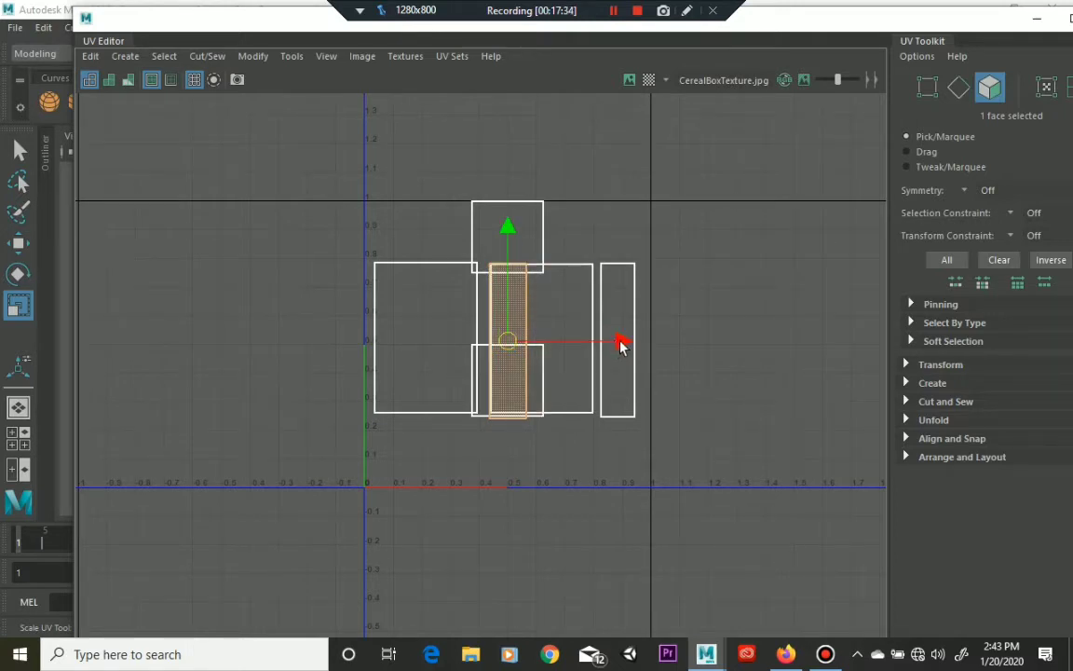
{"action": "left_click_drag", "start_coordinate": [641, 346], "coordinate": [688, 347]}
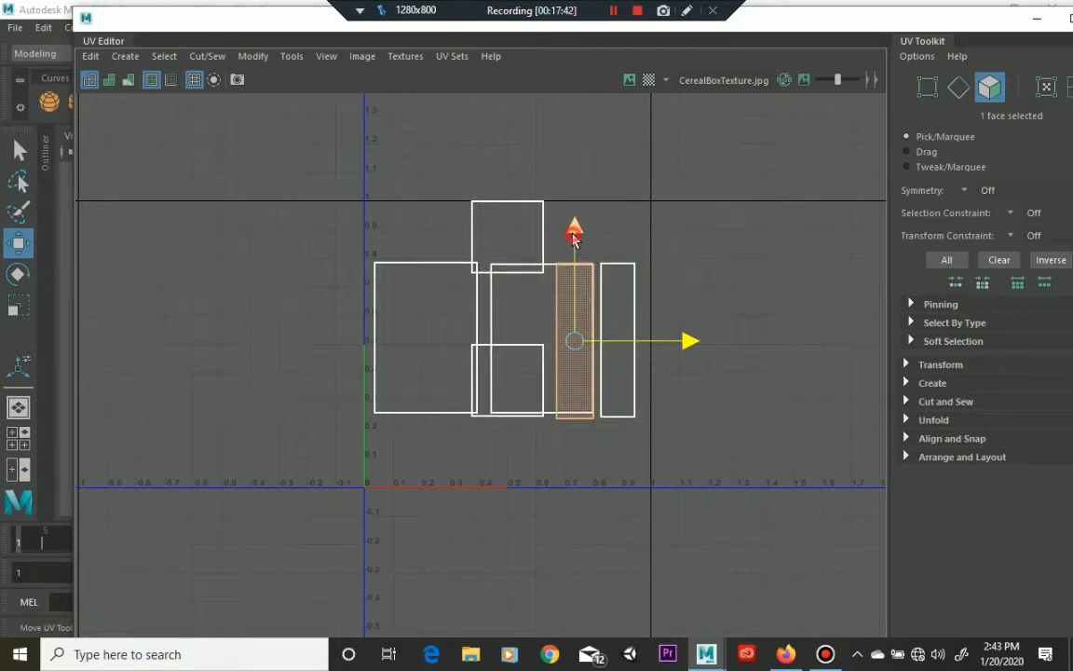
{"action": "left_click_drag", "start_coordinate": [573, 237], "coordinate": [581, 217]}
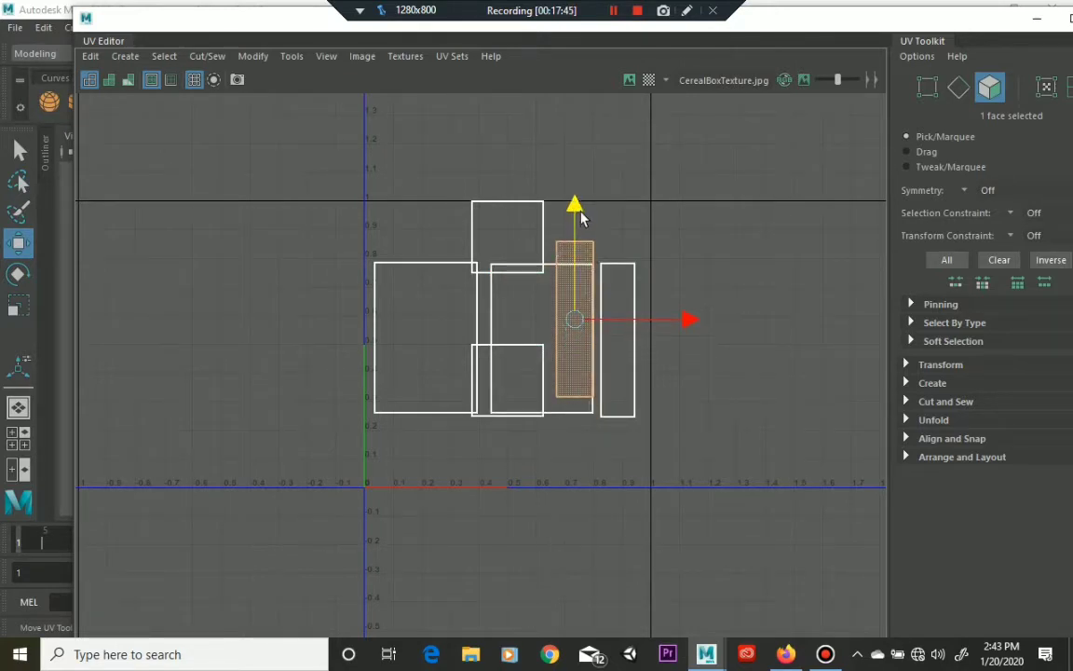
{"action": "left_click", "coordinate": [1034, 26]}
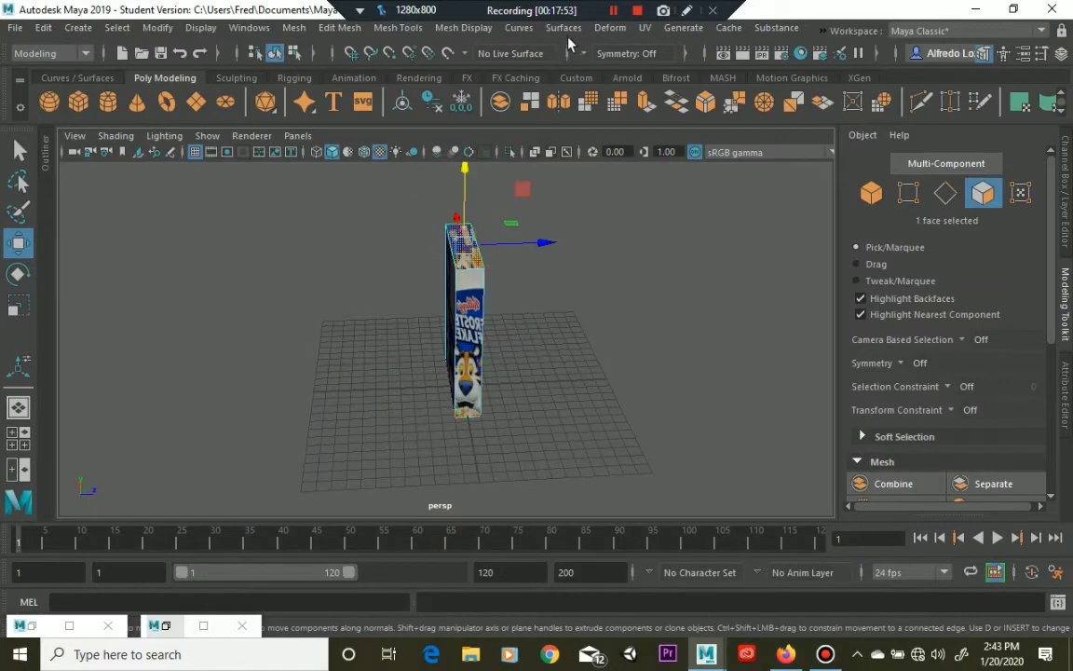
Select the cereal box's top face and apply a planar UV projection from the Y axis to it
{"action": "left_click", "coordinate": [642, 31]}
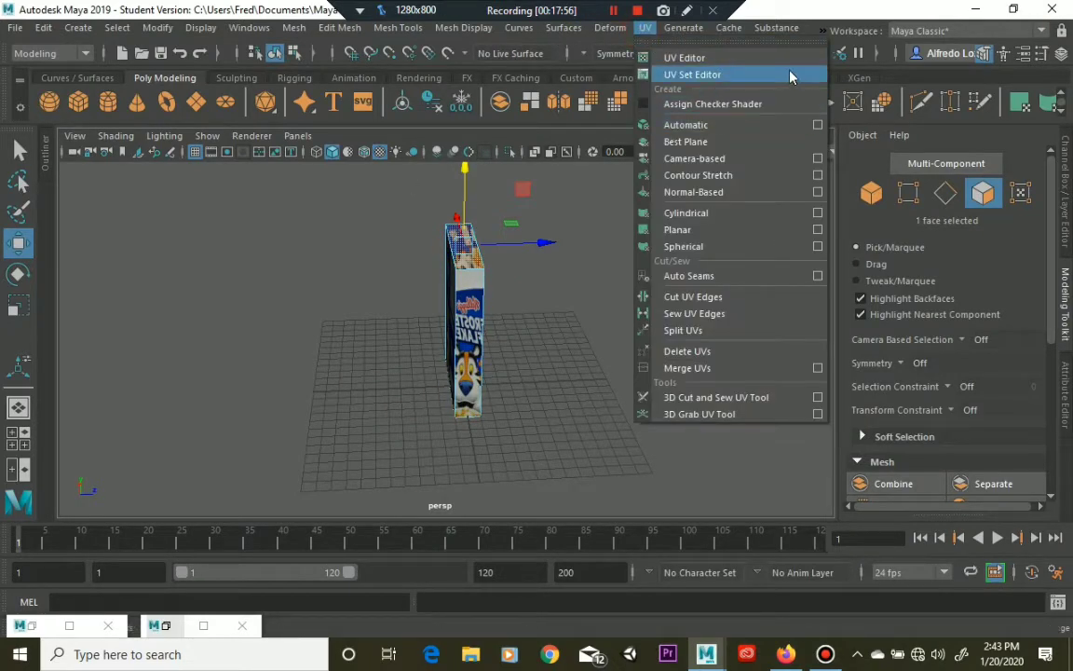
{"action": "left_click", "coordinate": [818, 230]}
{"action": "left_click", "coordinate": [741, 185]}
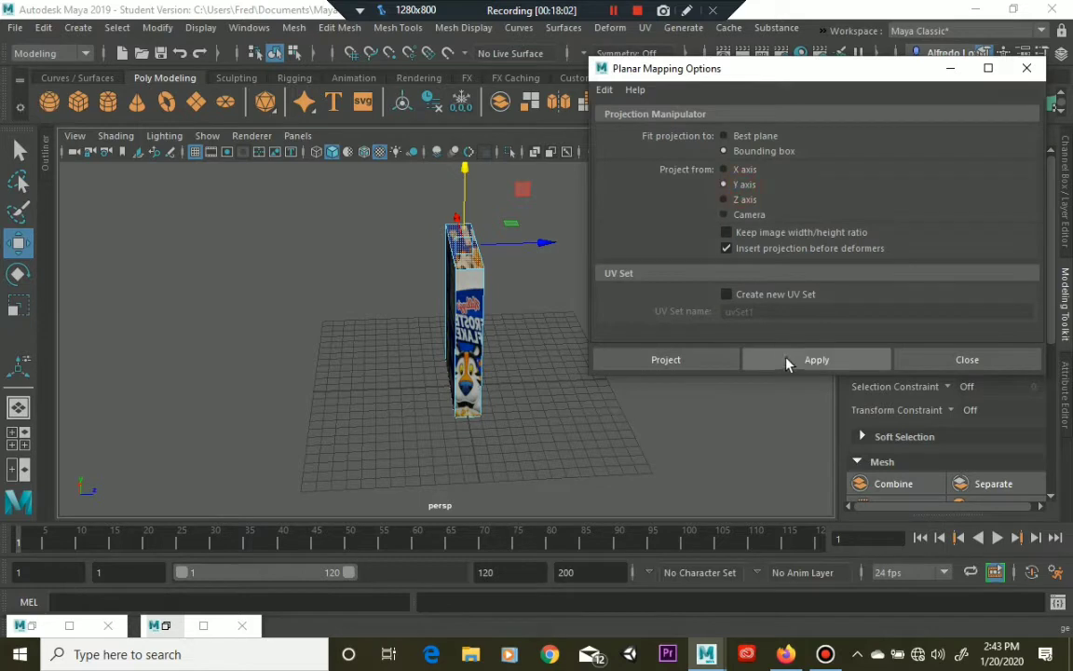
{"action": "left_click", "coordinate": [678, 363]}
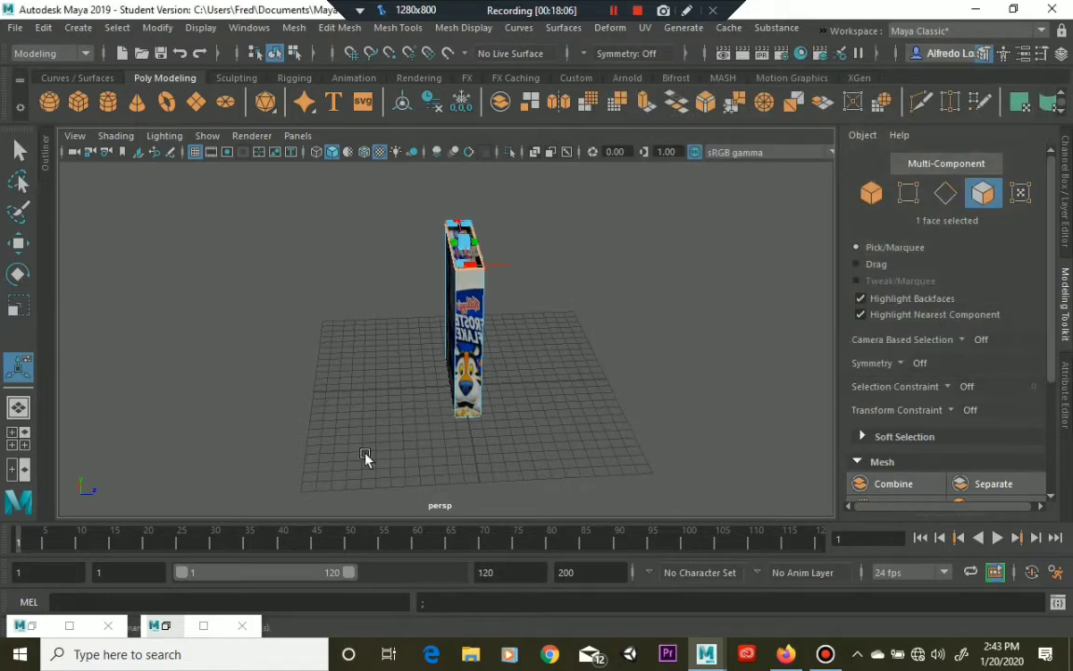
Bring up the UV Editor and scale the top face's UV shell to a horizontal strip about 0.34 wide and 0.11 high
{"action": "left_click_drag", "start_coordinate": [419, 323], "coordinate": [545, 395], "text": "alt"}
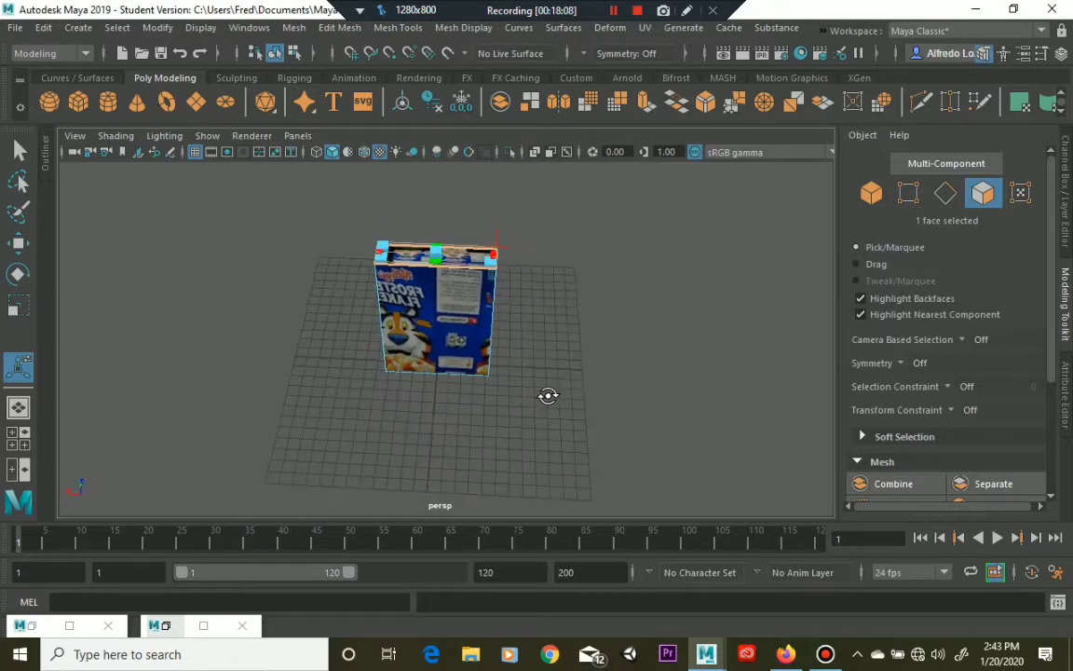
{"action": "left_click", "coordinate": [644, 27]}
{"action": "left_click", "coordinate": [684, 58]}
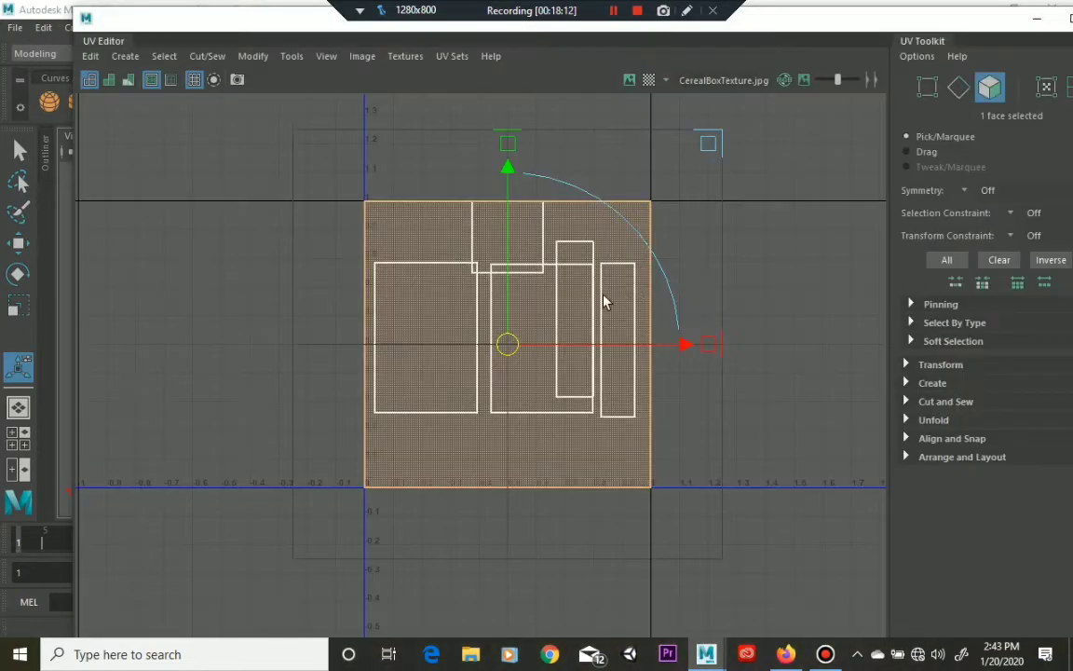
{"action": "key", "text": "r"}
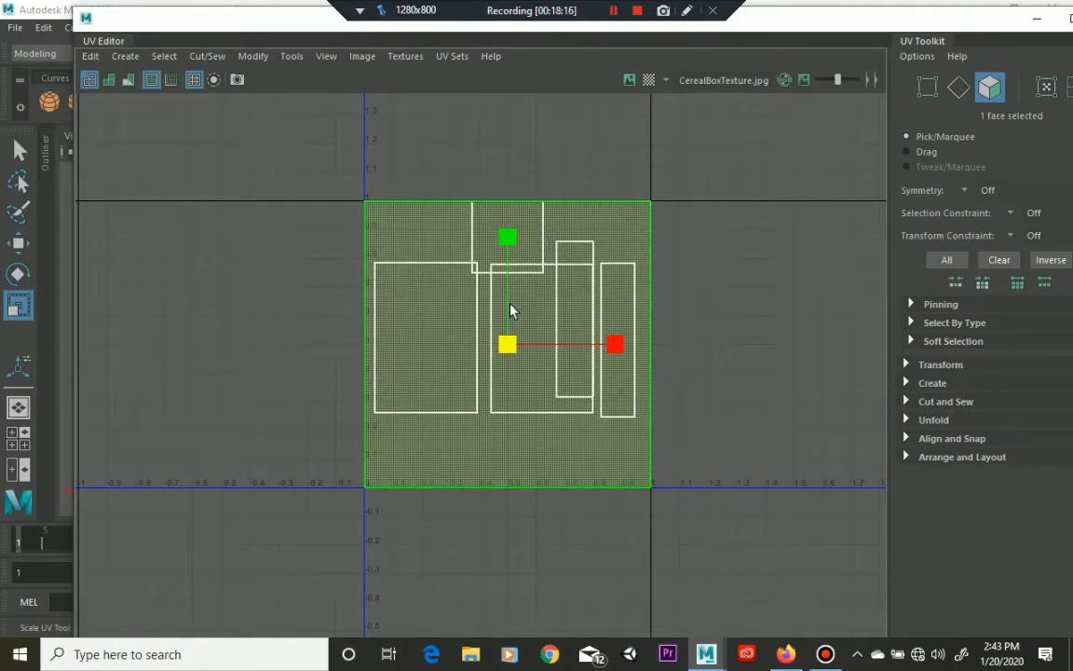
{"action": "left_click_drag", "start_coordinate": [507, 236], "coordinate": [508, 316]}
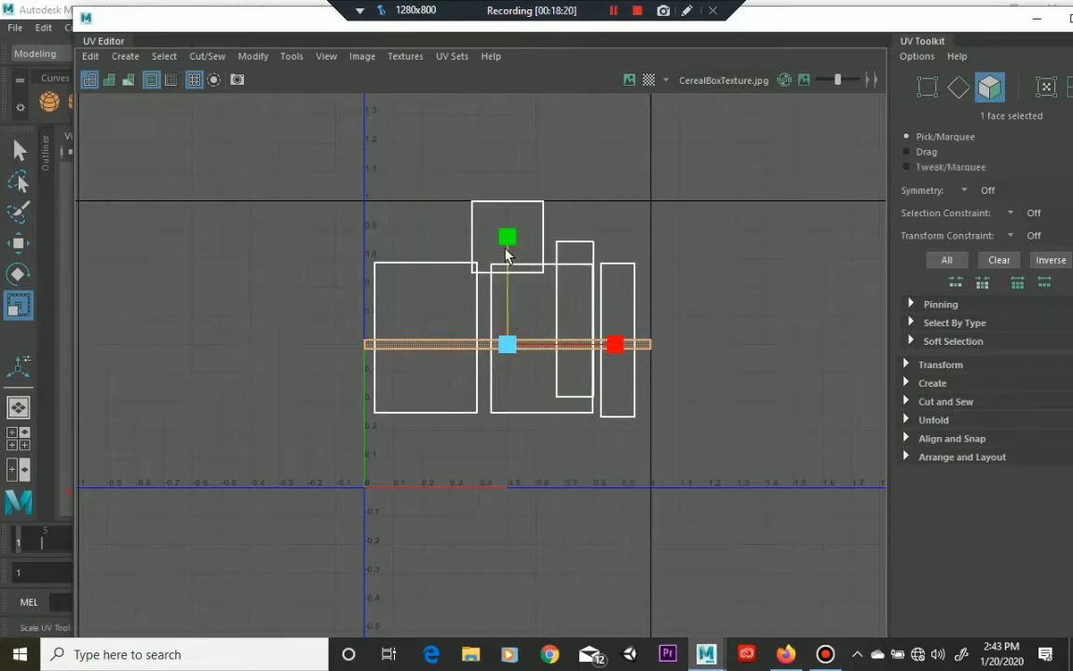
{"action": "left_click_drag", "start_coordinate": [508, 237], "coordinate": [484, 28]}
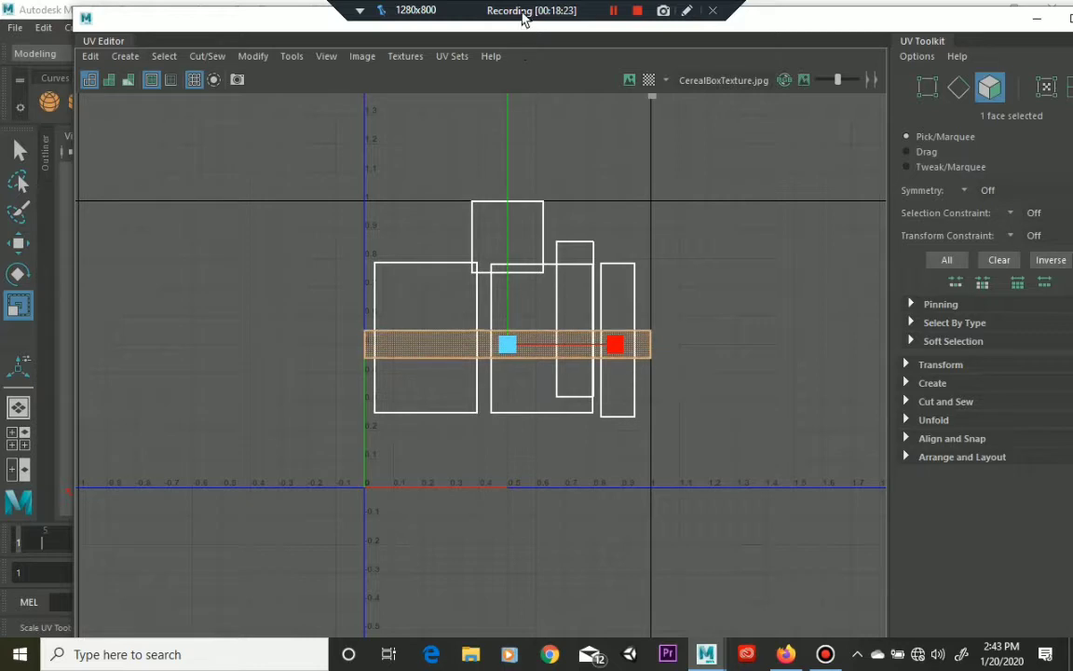
{"action": "left_click", "coordinate": [616, 345]}
{"action": "left_click_drag", "start_coordinate": [617, 346], "coordinate": [552, 347]}
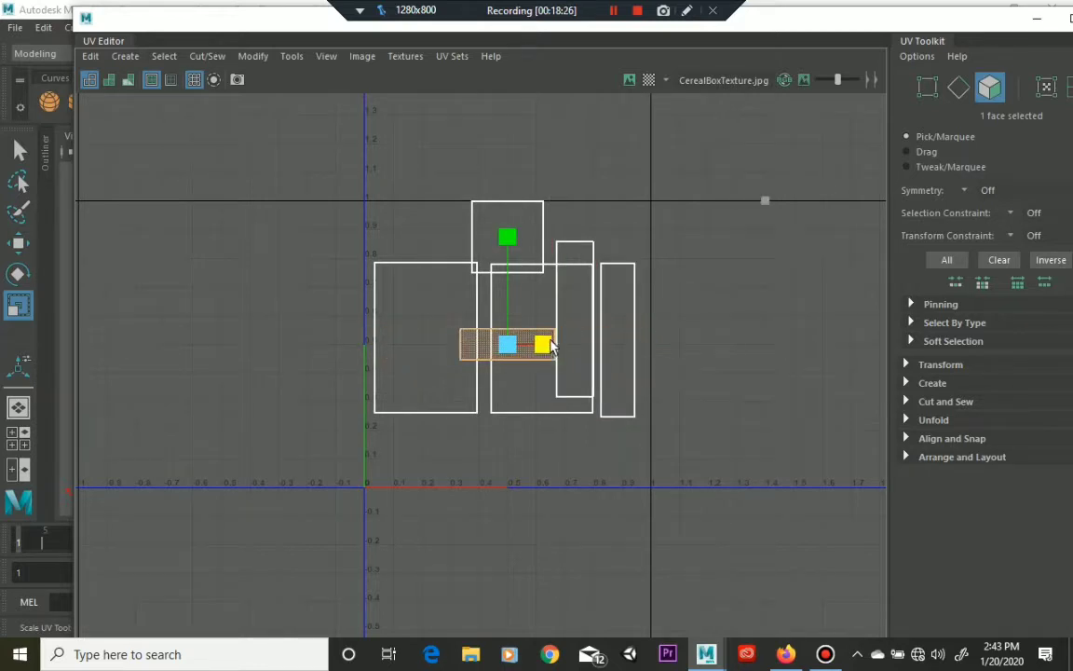
Move the top face's UV shell to span about 0.18–0.52 in U and 0.85–0.96 in V
{"action": "key", "text": "w"}
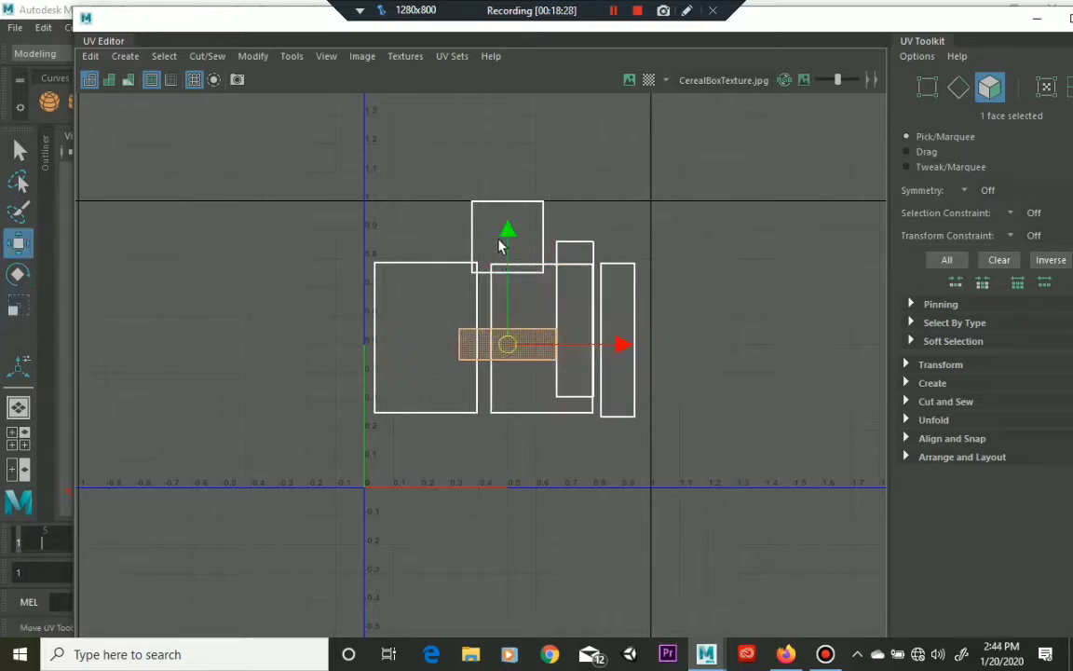
{"action": "left_click_drag", "start_coordinate": [508, 234], "coordinate": [527, 187]}
{"action": "left_click_drag", "start_coordinate": [584, 218], "coordinate": [557, 215]}
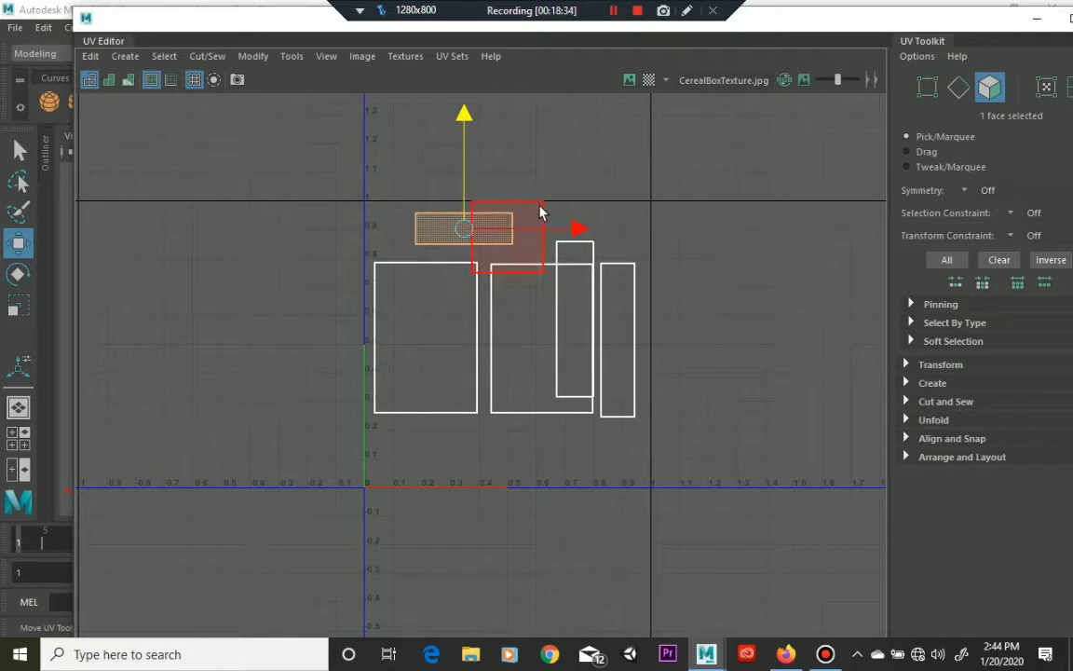
Move the square bottom-face UV shell straight down to span about 0.01–0.27 in V, and minimize the UV Editor
{"action": "left_click", "coordinate": [539, 206]}
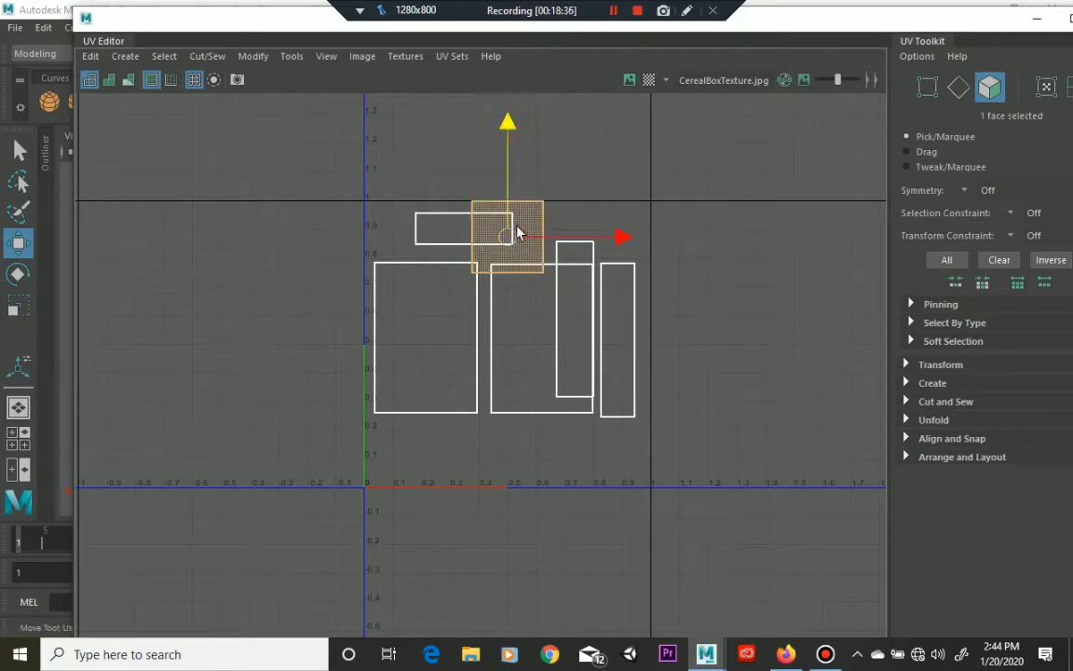
{"action": "left_click_drag", "start_coordinate": [519, 233], "coordinate": [528, 337]}
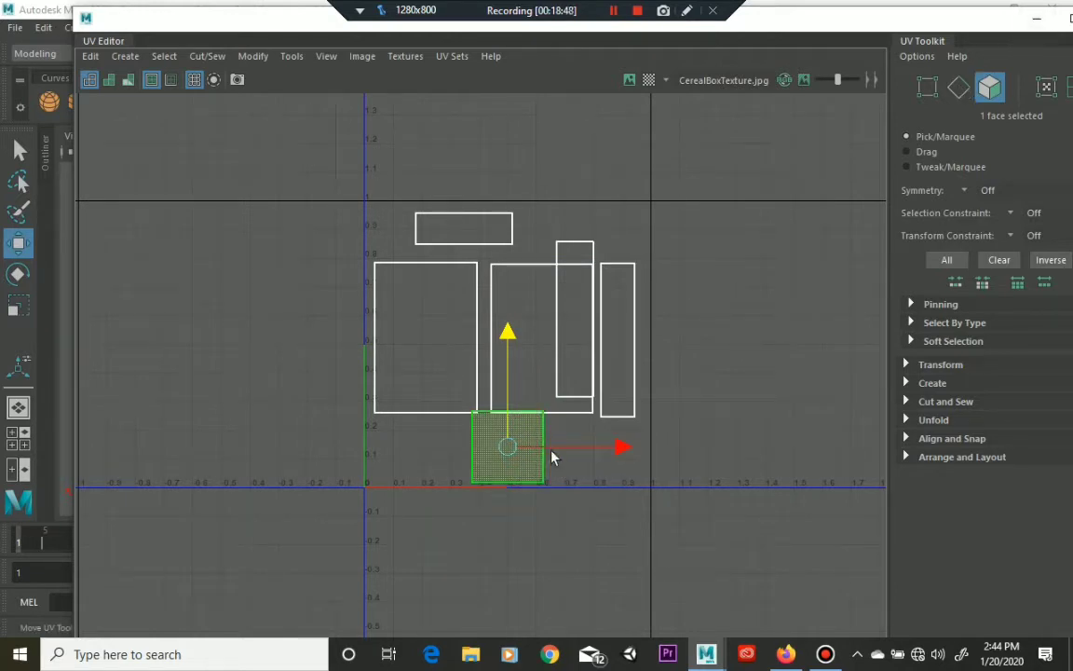
{"action": "left_click", "coordinate": [1035, 20]}
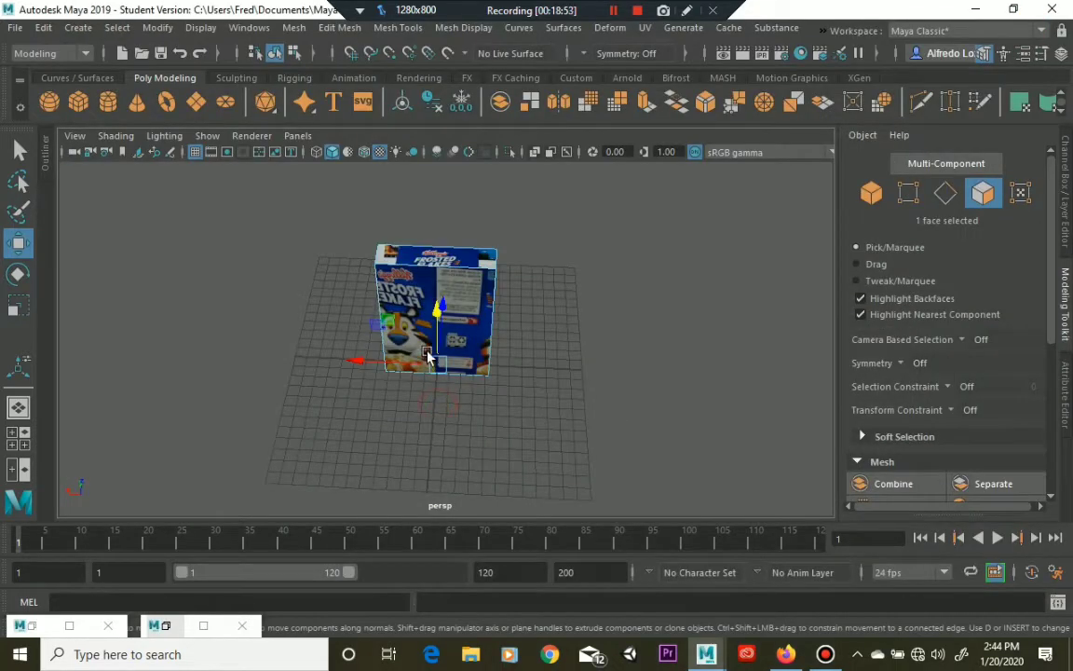
Select the cereal box's bottom face and apply a planar UV projection from the Y axis to it
{"action": "left_click_drag", "start_coordinate": [429, 357], "coordinate": [485, 395], "text": "alt"}
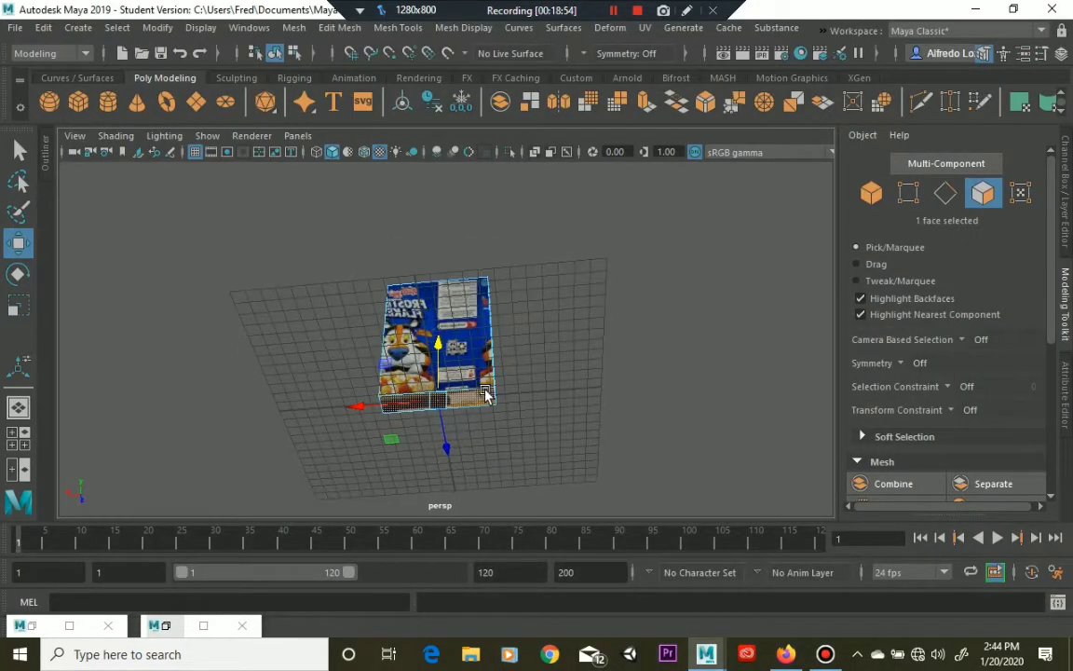
{"action": "right_click_drag", "start_coordinate": [486, 213], "coordinate": [490, 270]}
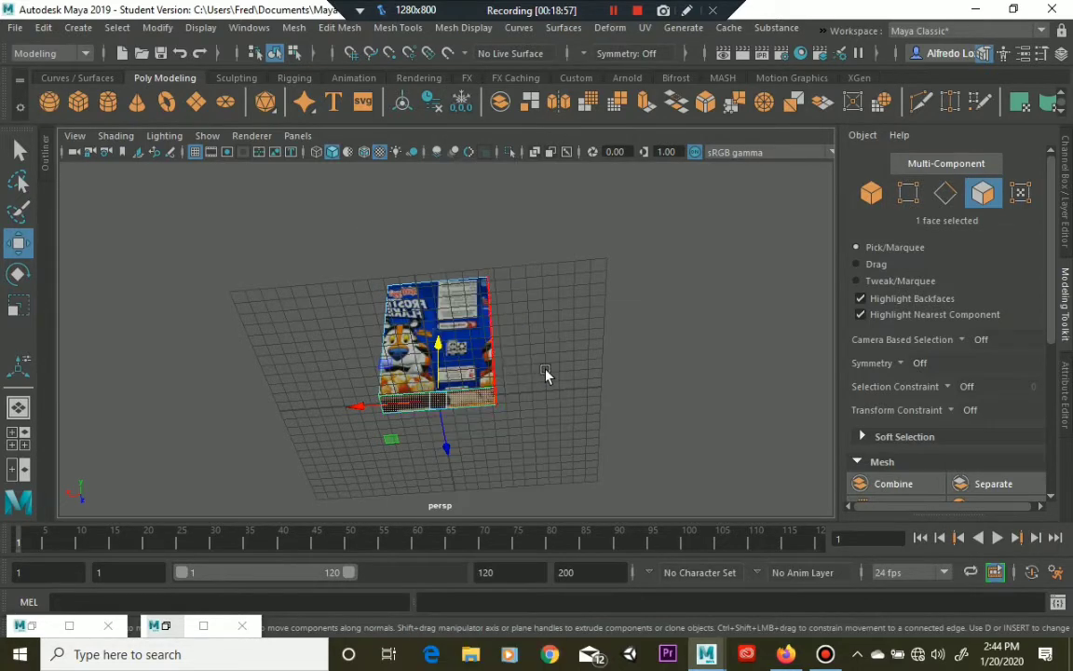
{"action": "left_click", "coordinate": [482, 399]}
{"action": "left_click", "coordinate": [645, 27]}
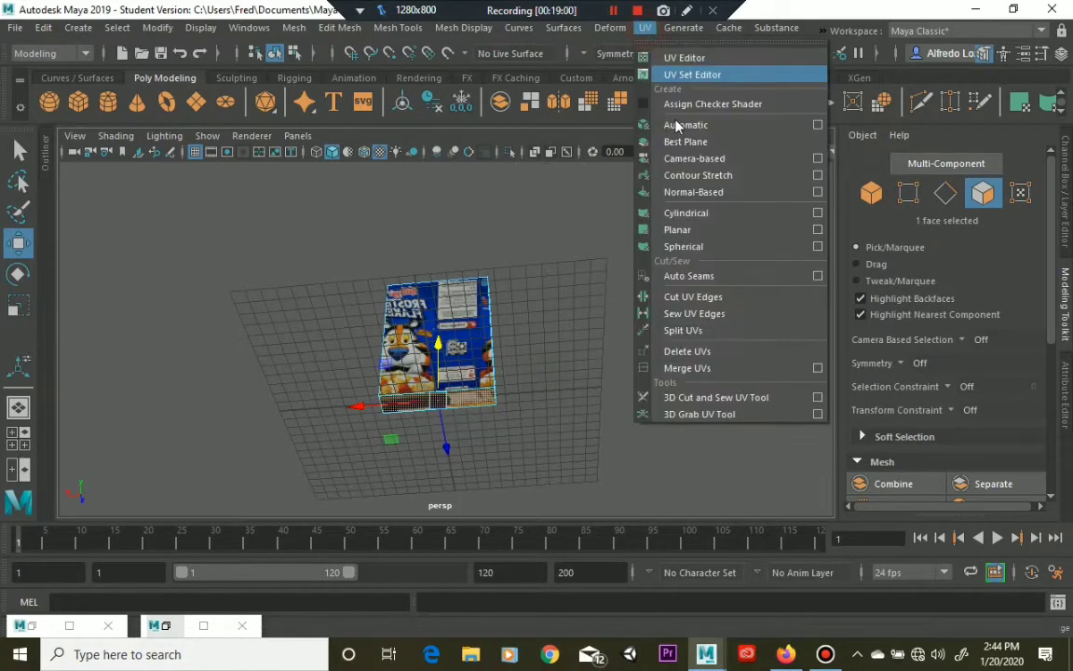
{"action": "left_click", "coordinate": [816, 229]}
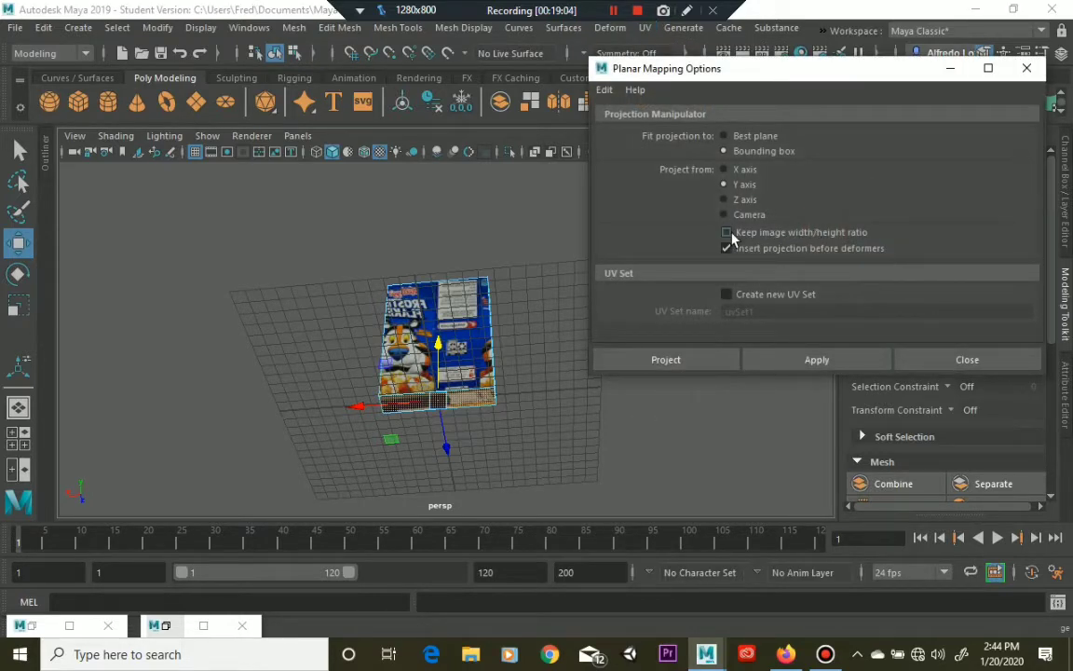
{"action": "left_click", "coordinate": [717, 365]}
{"action": "left_click", "coordinate": [906, 364]}
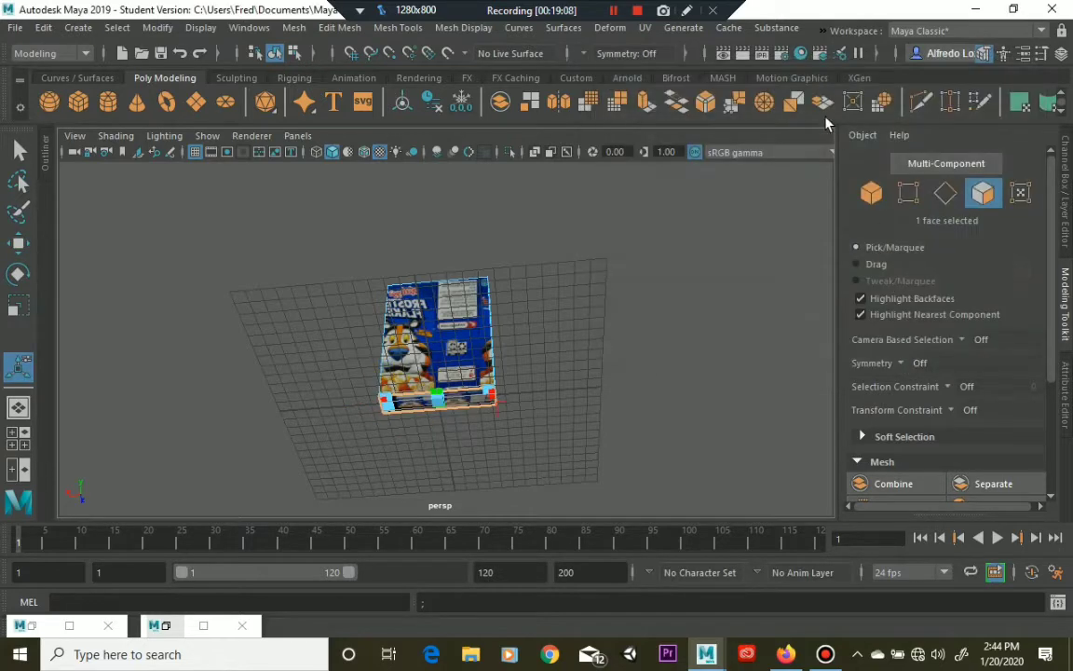
Bring up the UV Editor to check the bottom face's UV shell, and minimize the editor again
{"action": "left_click", "coordinate": [645, 28]}
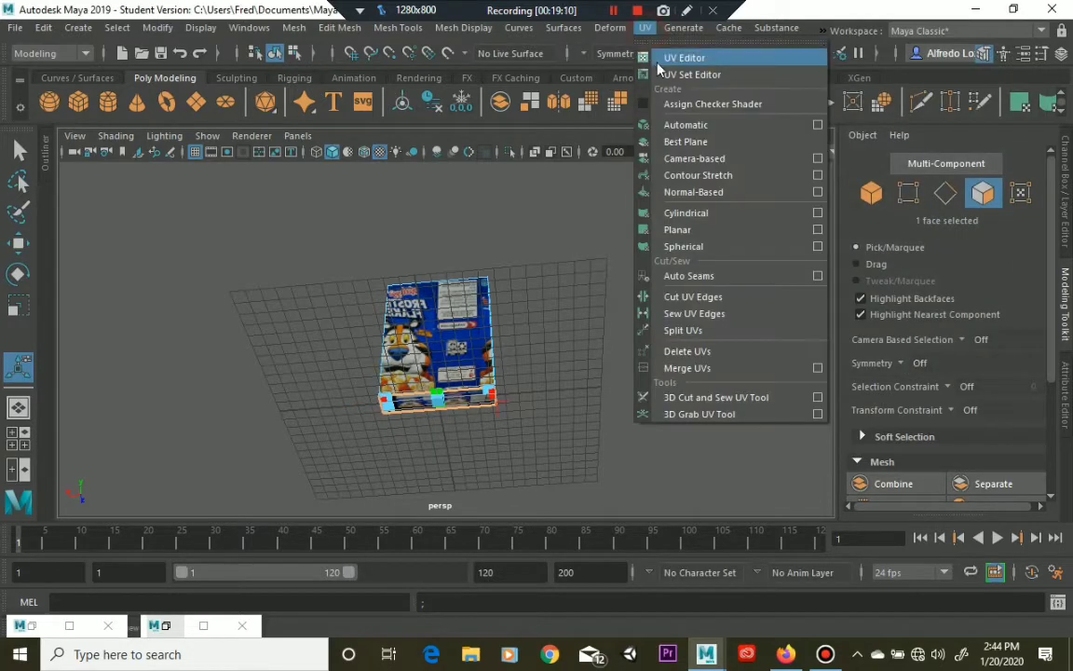
{"action": "left_click", "coordinate": [663, 54]}
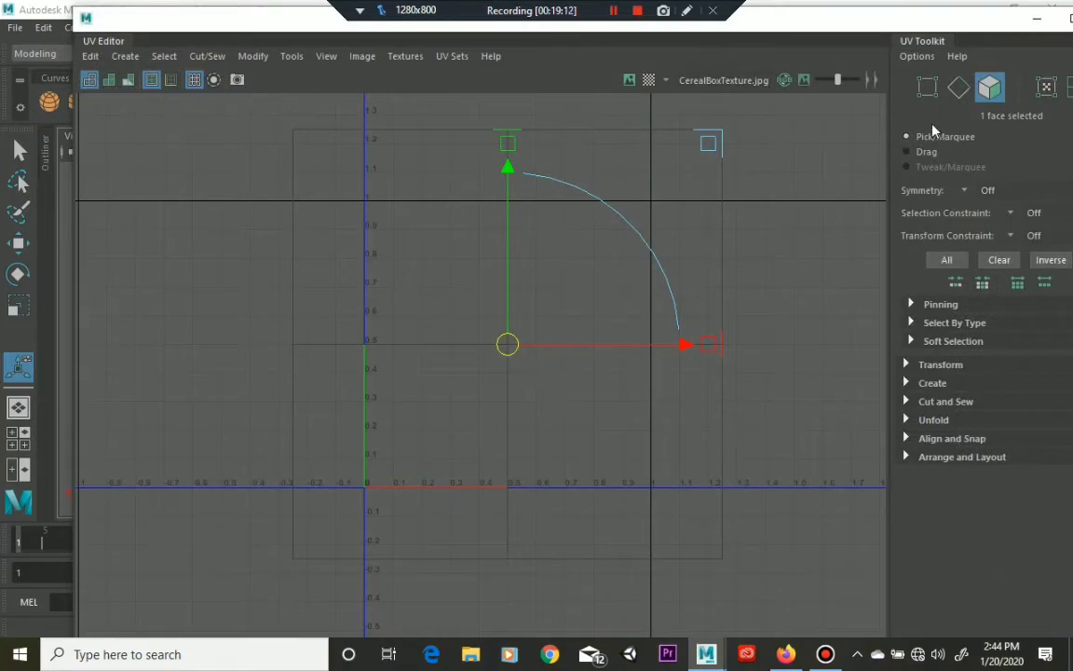
{"action": "left_click", "coordinate": [1036, 19]}
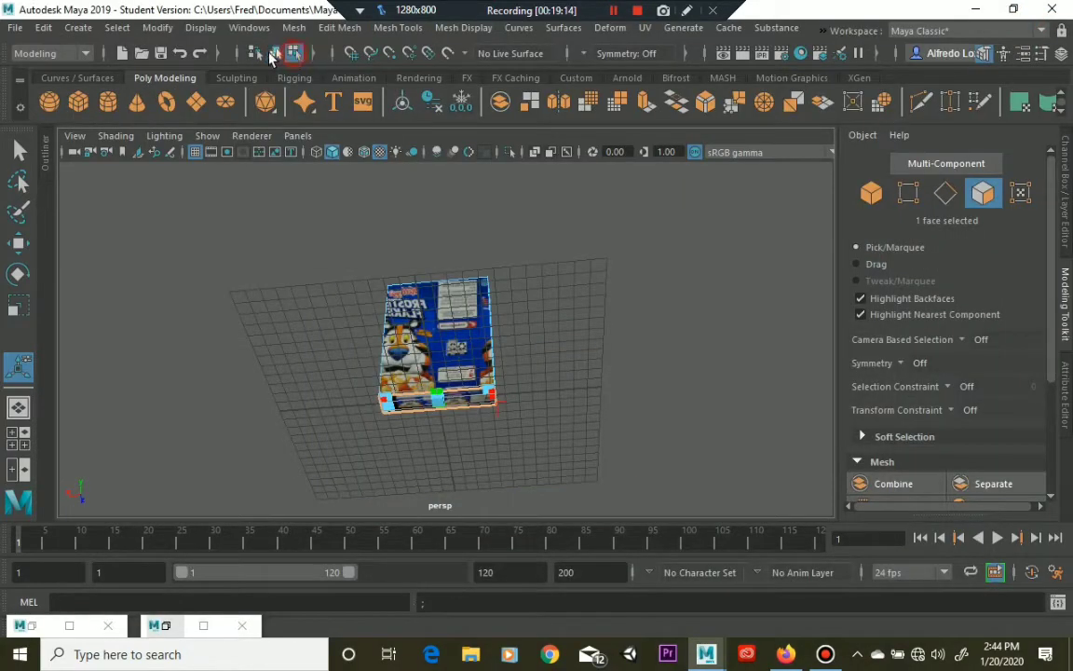
Select the whole cereal box in object mode and look at its UVs in the UV Editor, minimizing the editor again
{"action": "left_click", "coordinate": [274, 53]}
{"action": "left_click", "coordinate": [427, 319]}
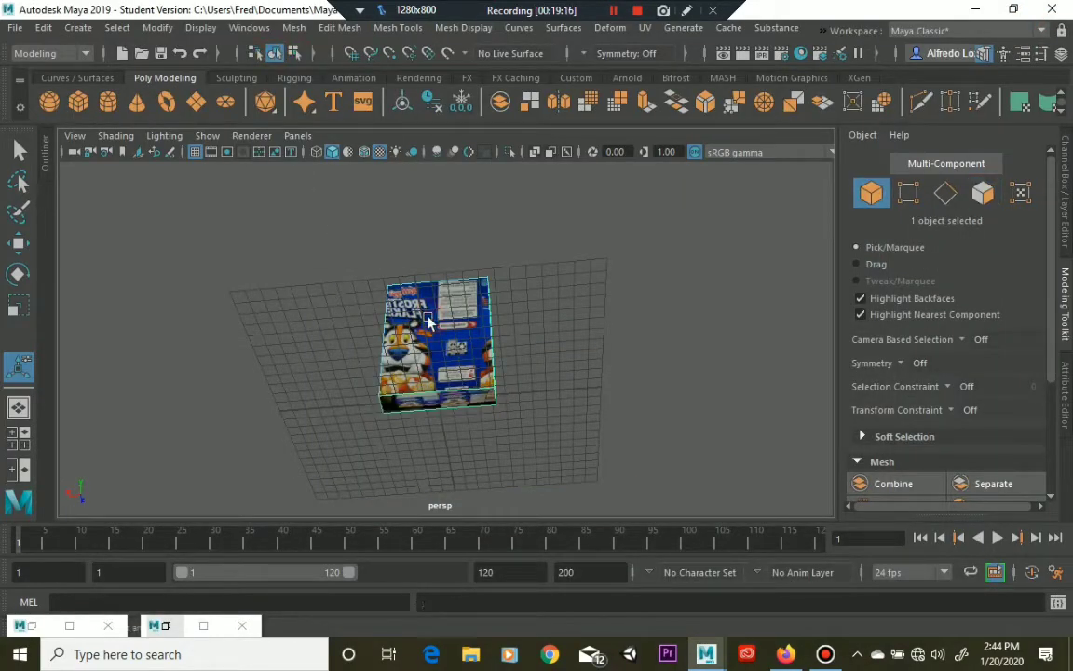
{"action": "left_click", "coordinate": [644, 28]}
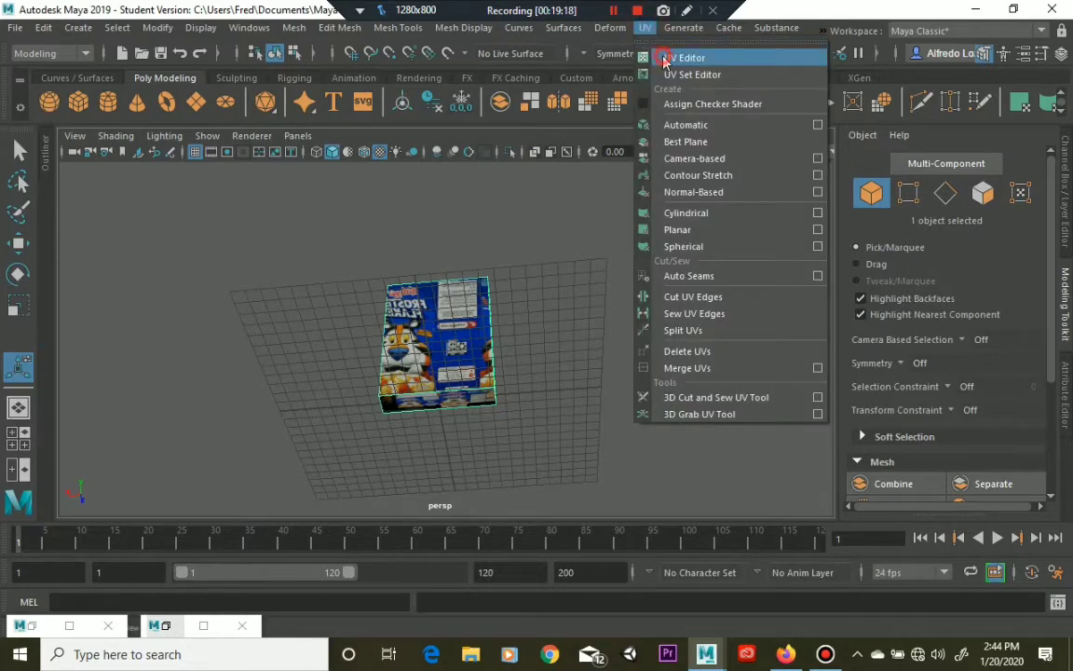
{"action": "left_click", "coordinate": [664, 57]}
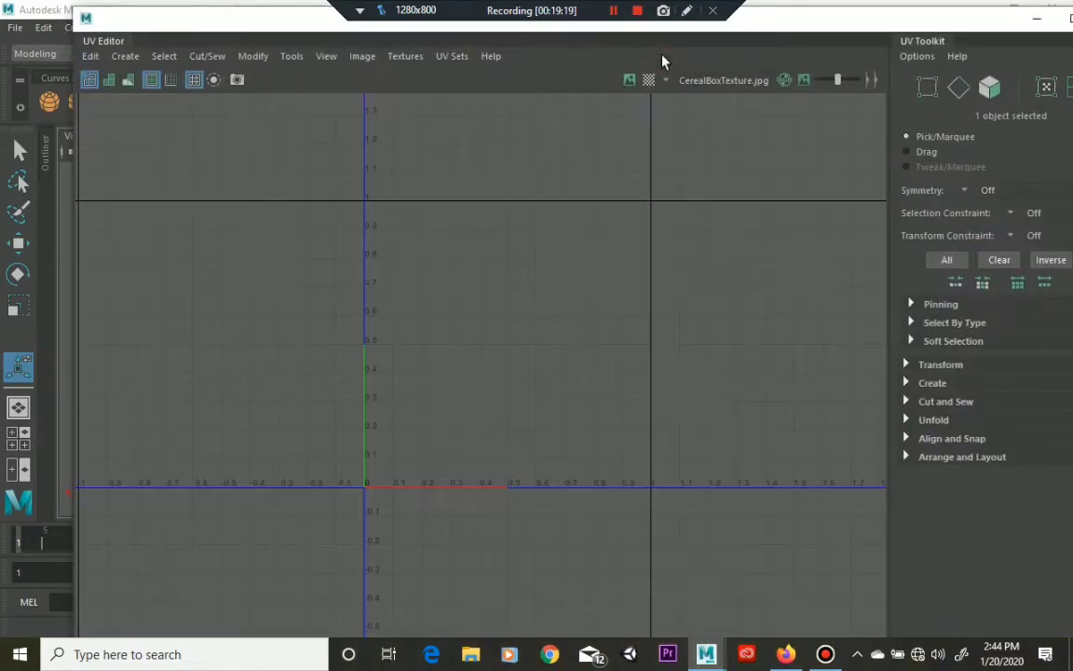
{"action": "left_click", "coordinate": [1023, 23]}
Reselect the cereal box as an object and reopen the UV Editor to check the UV shells of its faces
{"action": "left_click_drag", "start_coordinate": [510, 319], "coordinate": [570, 360], "text": "alt"}
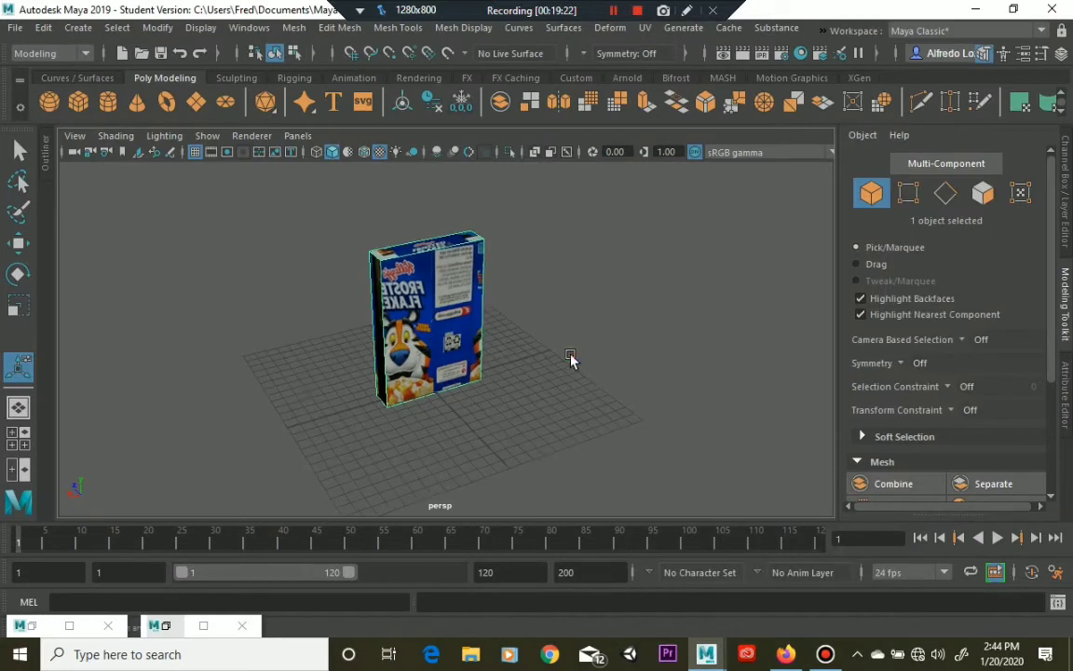
{"action": "left_click", "coordinate": [568, 354]}
{"action": "left_click", "coordinate": [373, 285]}
{"action": "left_click", "coordinate": [583, 268]}
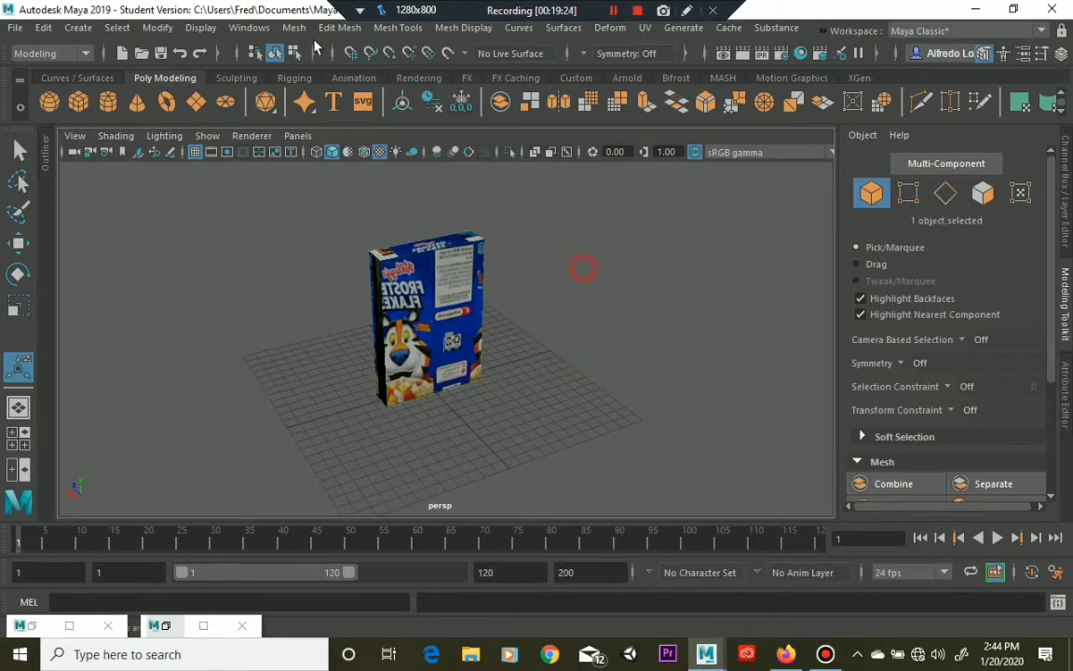
{"action": "left_click", "coordinate": [393, 270]}
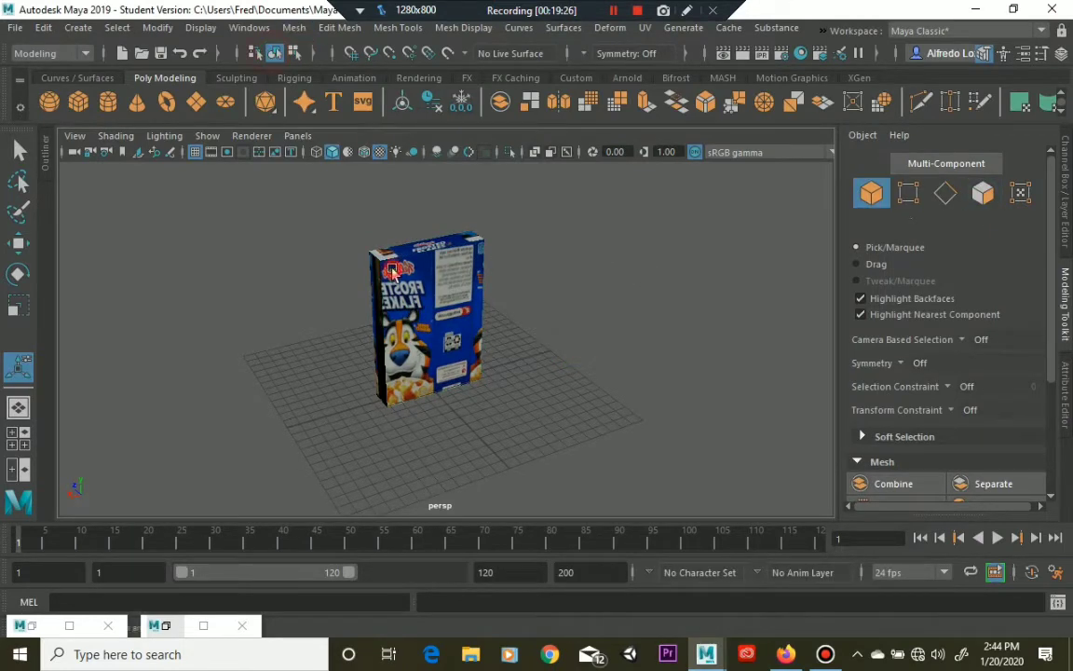
{"action": "left_click", "coordinate": [643, 27]}
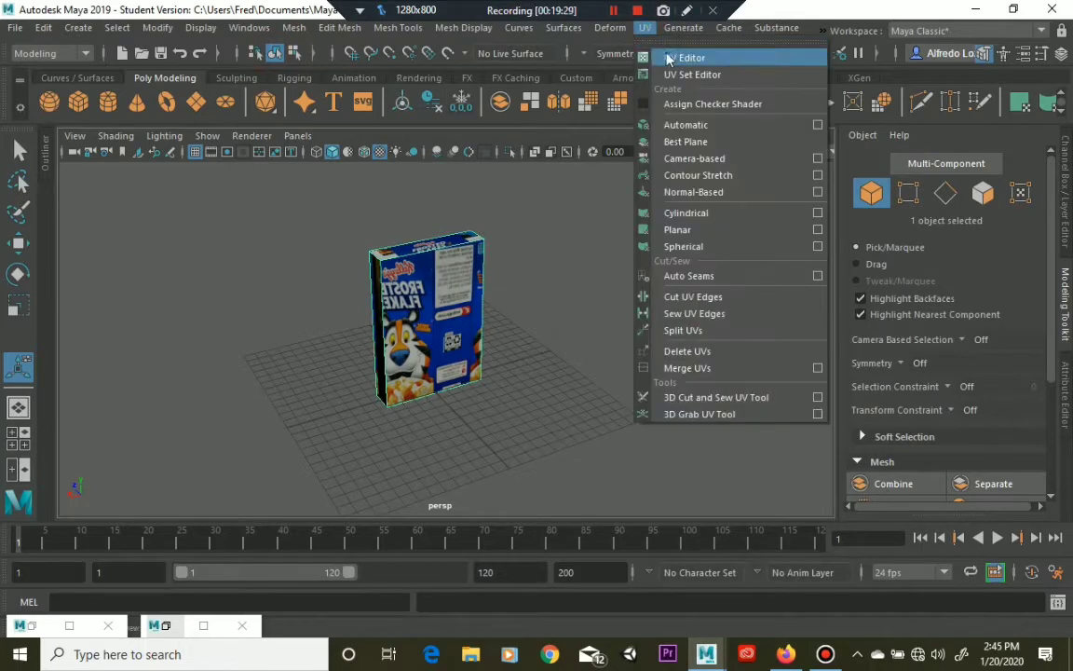
{"action": "left_click", "coordinate": [685, 58]}
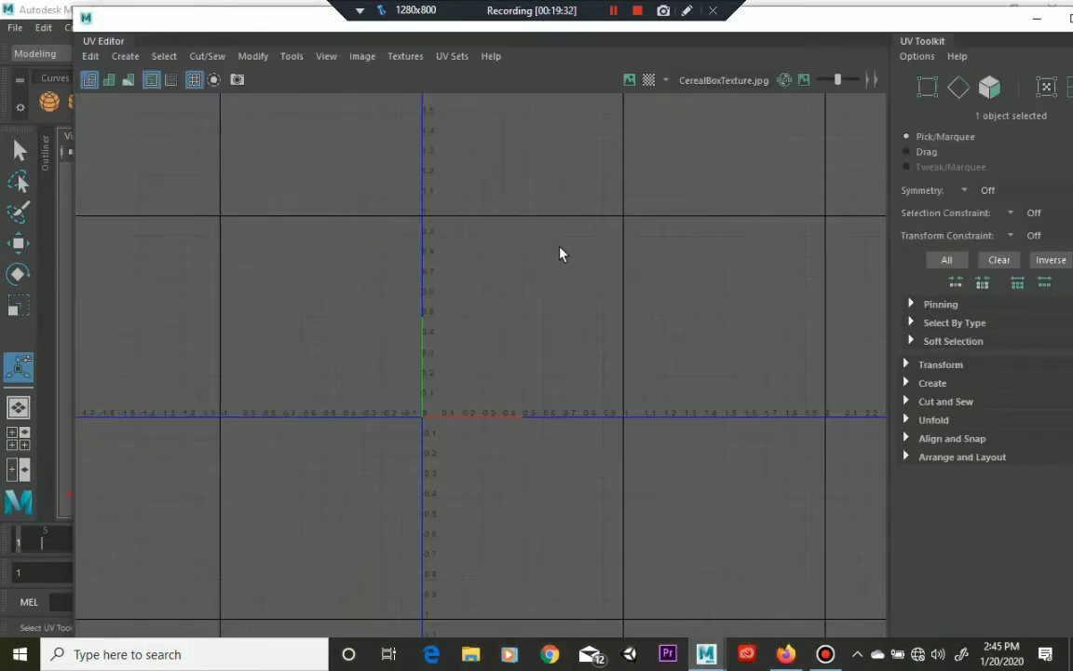
{"action": "left_click", "coordinate": [1030, 23]}
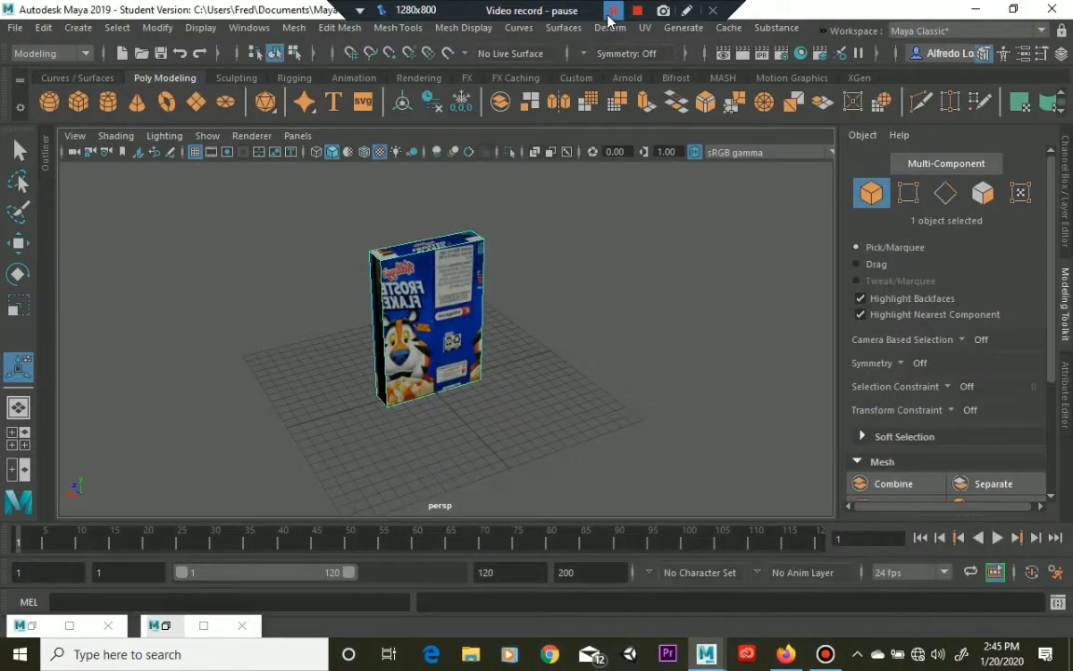
{"action": "left_click", "coordinate": [611, 13]}
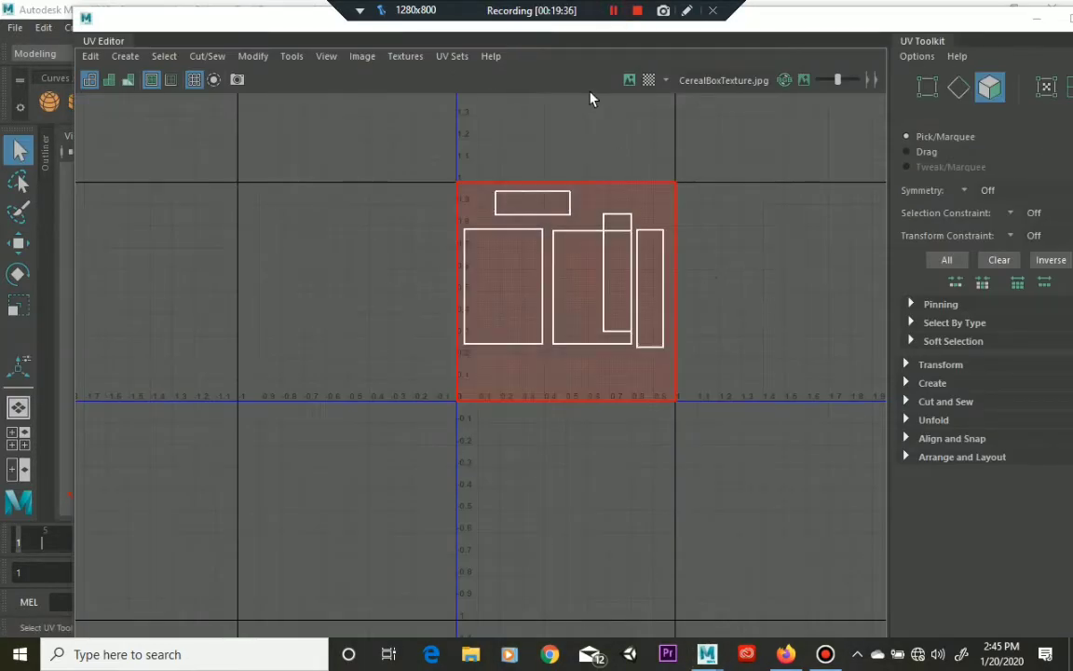
Scale the bottom face's square UV shell to about 0.48 by 0.11 and move it down below the large shells
{"action": "middle_click_drag", "start_coordinate": [759, 280], "coordinate": [670, 282], "text": "alt"}
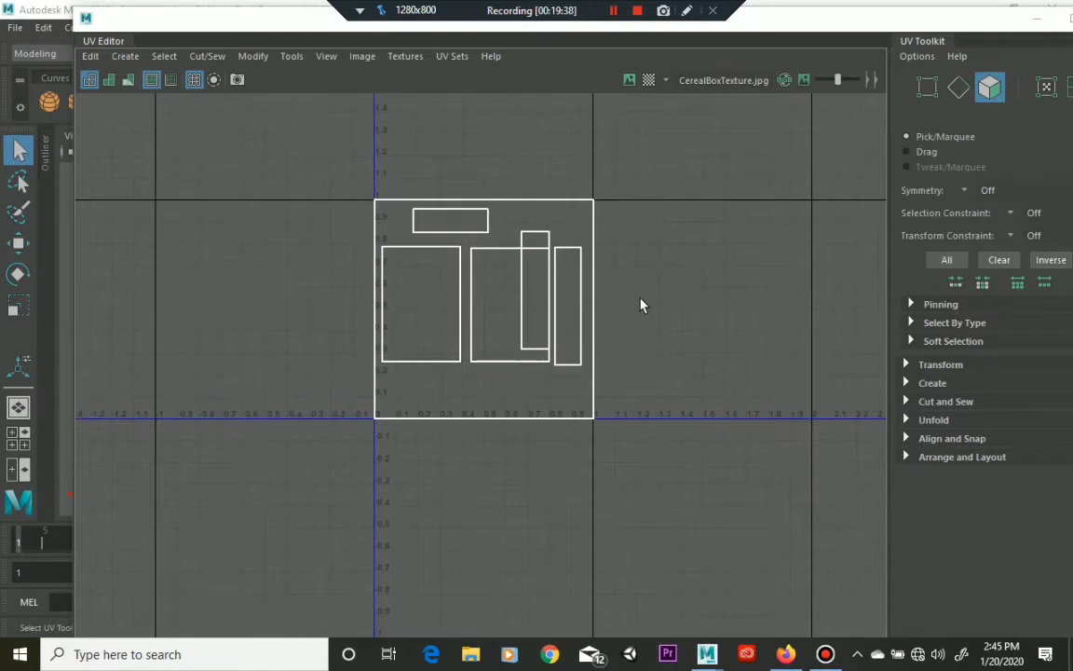
{"action": "left_click", "coordinate": [573, 209]}
{"action": "key", "text": "r"}
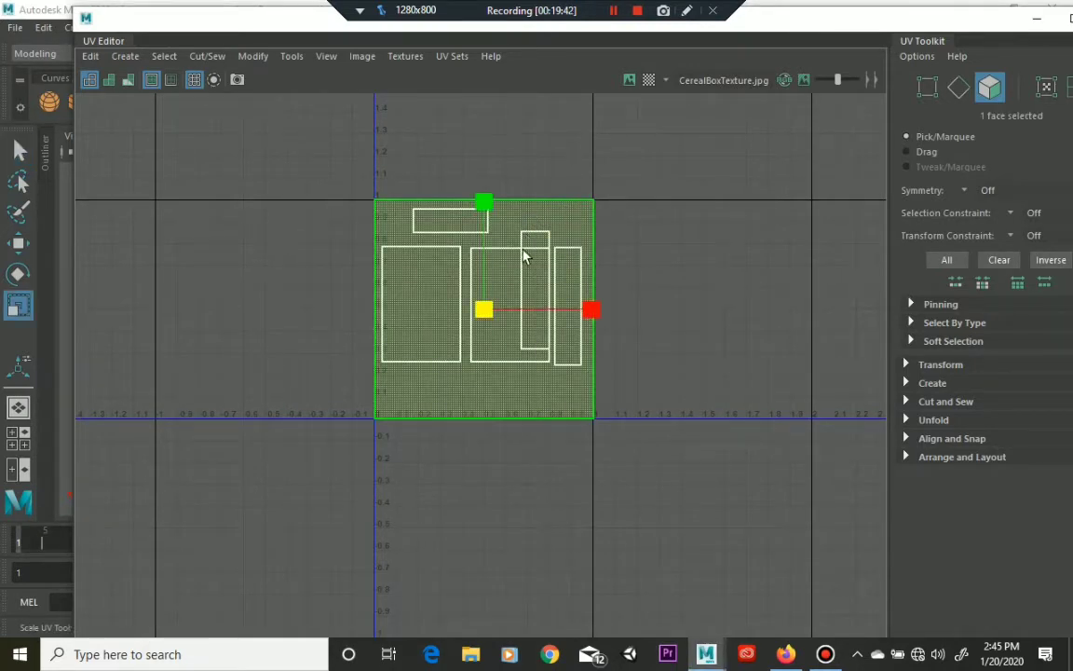
{"action": "left_click_drag", "start_coordinate": [489, 202], "coordinate": [515, 297]}
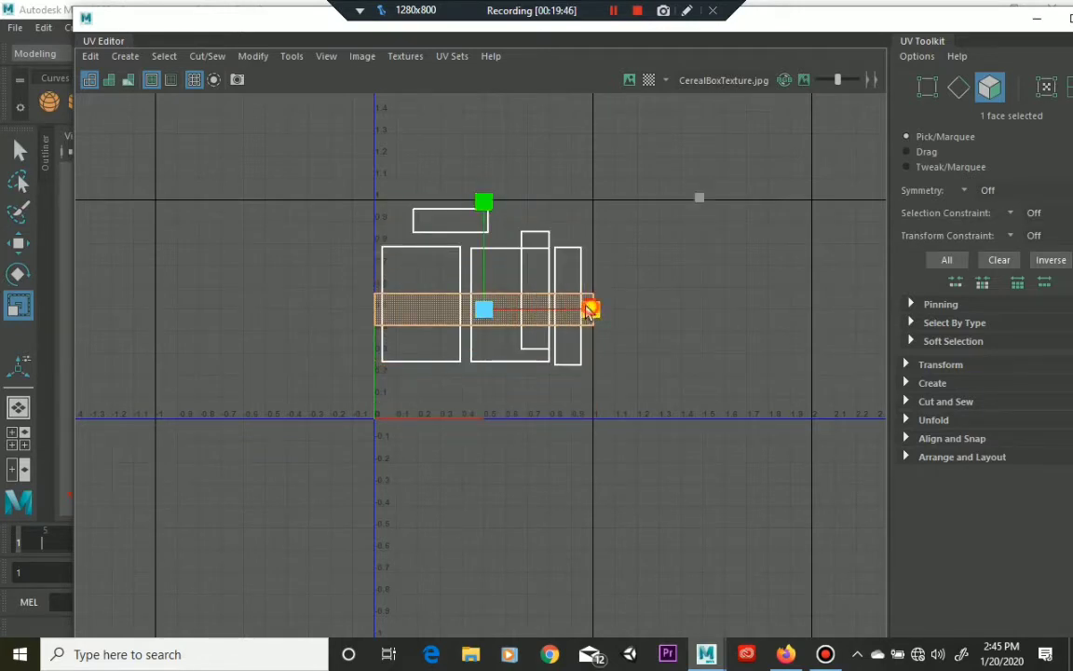
{"action": "left_click_drag", "start_coordinate": [589, 309], "coordinate": [534, 314]}
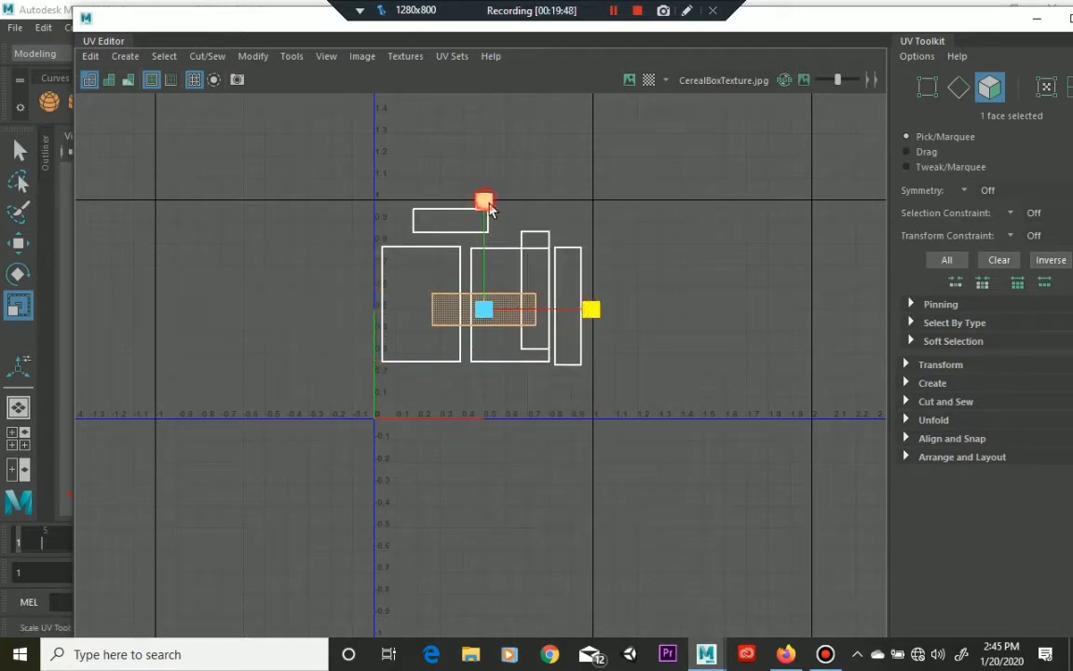
{"action": "key", "text": "w"}
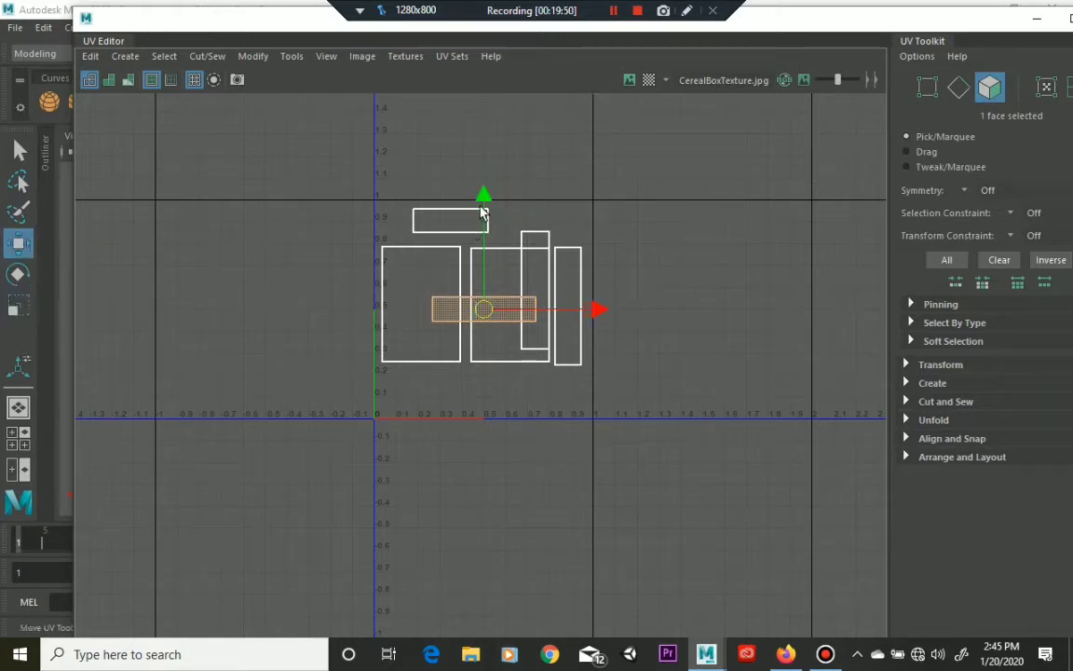
{"action": "left_click_drag", "start_coordinate": [485, 242], "coordinate": [479, 287]}
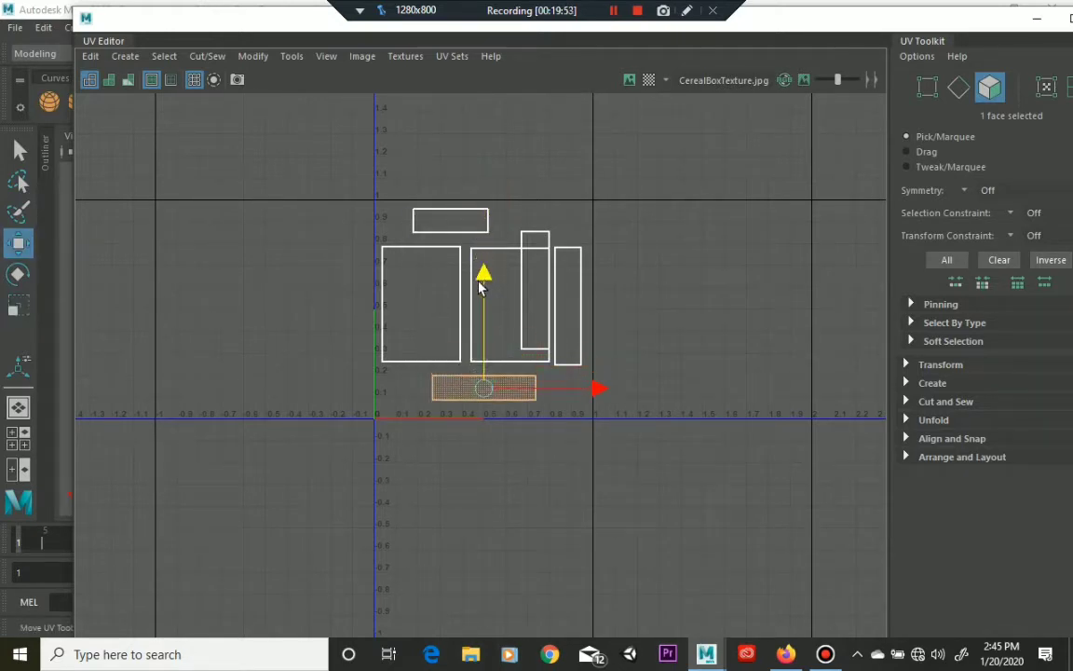
Shift the top-face UV shell left to about 0.05–0.40 in U, and the bottom-face shell left to about 0.03–0.50
{"action": "left_click", "coordinate": [471, 216]}
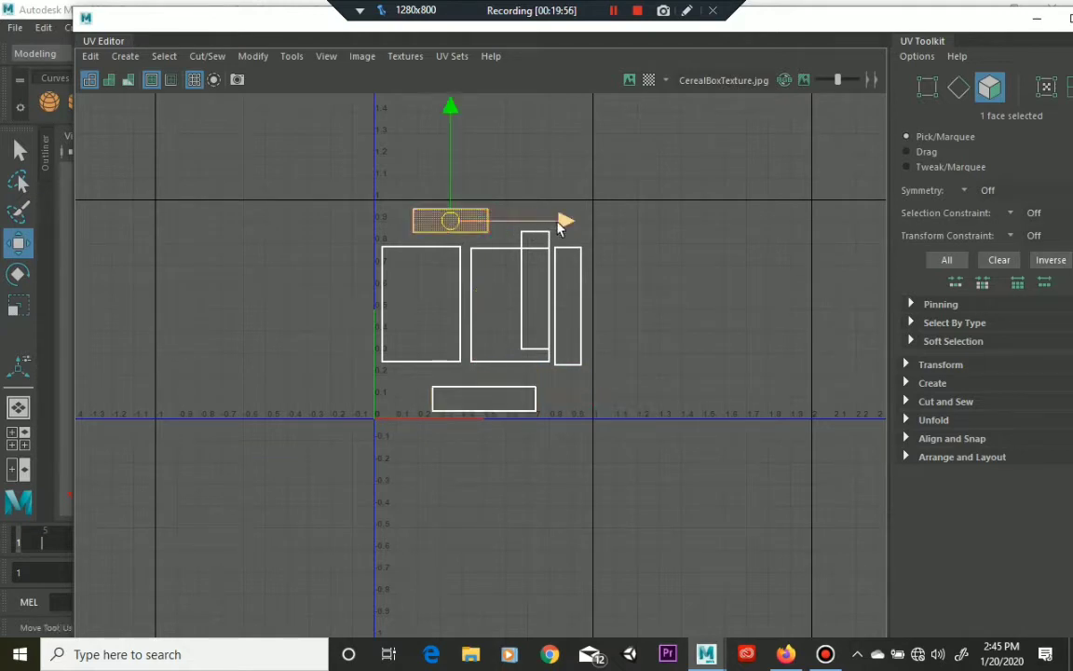
{"action": "left_click_drag", "start_coordinate": [567, 220], "coordinate": [532, 232]}
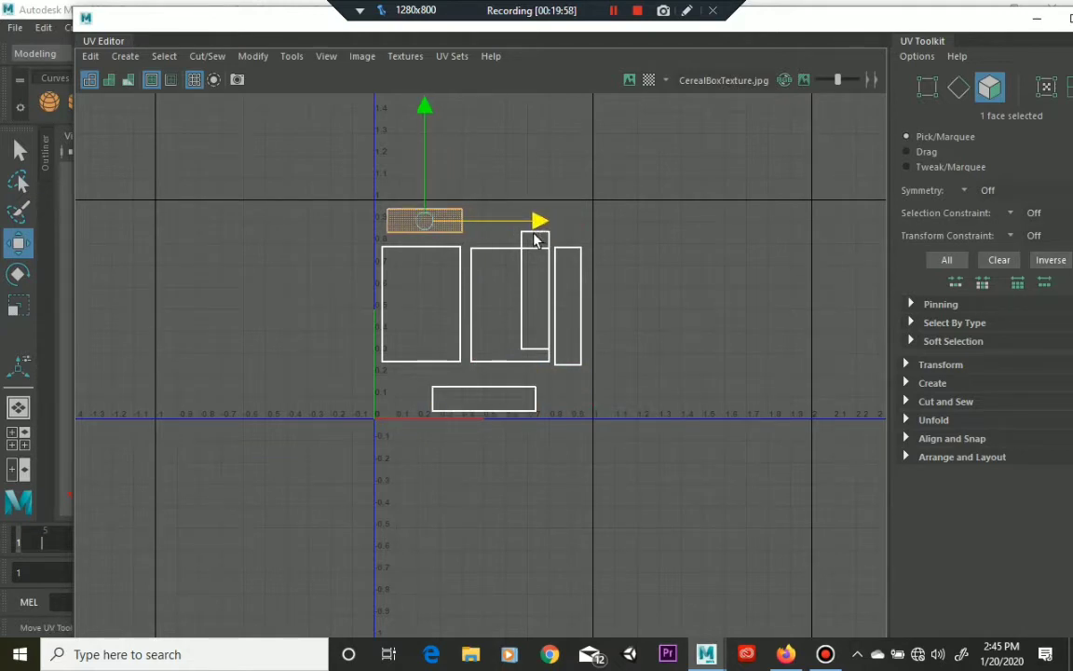
{"action": "left_click", "coordinate": [522, 398]}
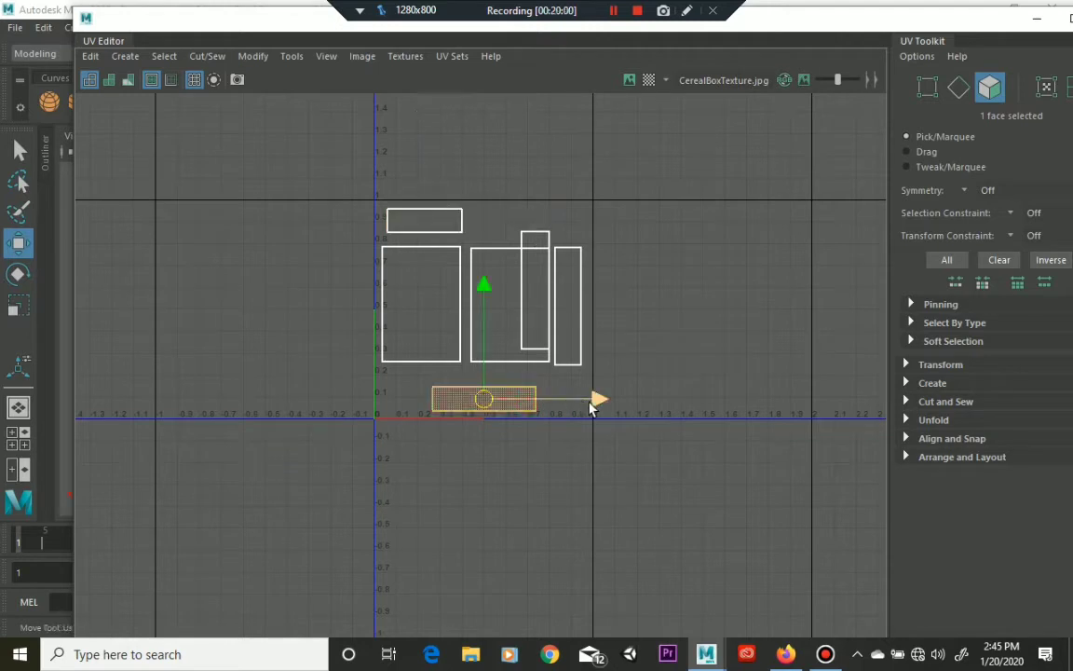
{"action": "left_click_drag", "start_coordinate": [597, 399], "coordinate": [546, 401]}
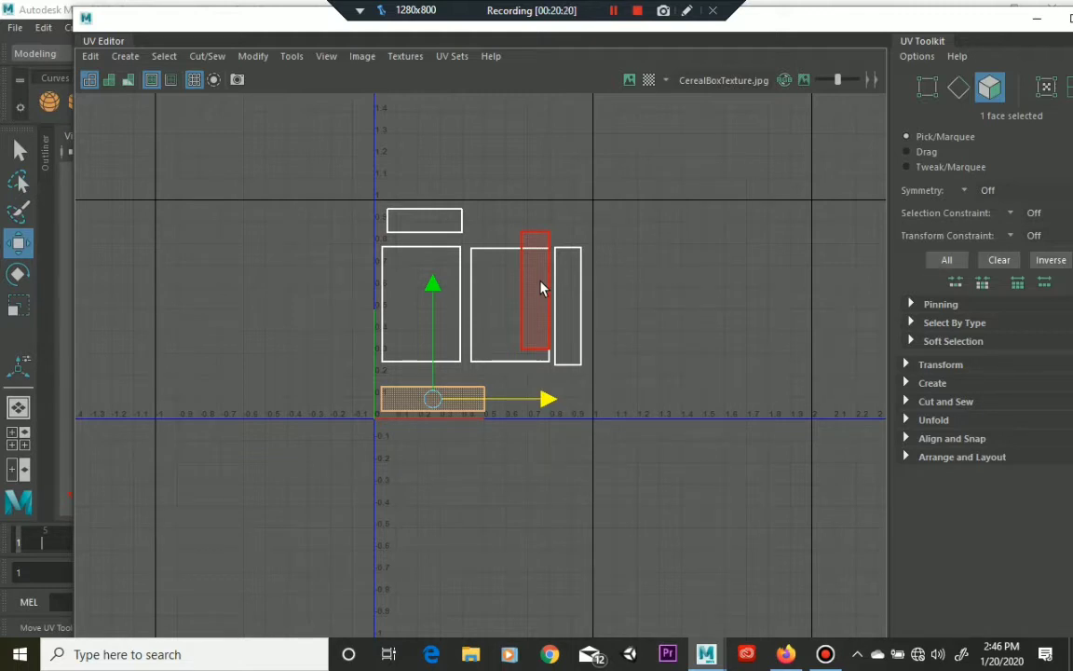
Scale up the top face's UV shell to about 0.37 by 0.12, spanning about 0.04–0.41 in U
{"action": "left_click", "coordinate": [451, 310]}
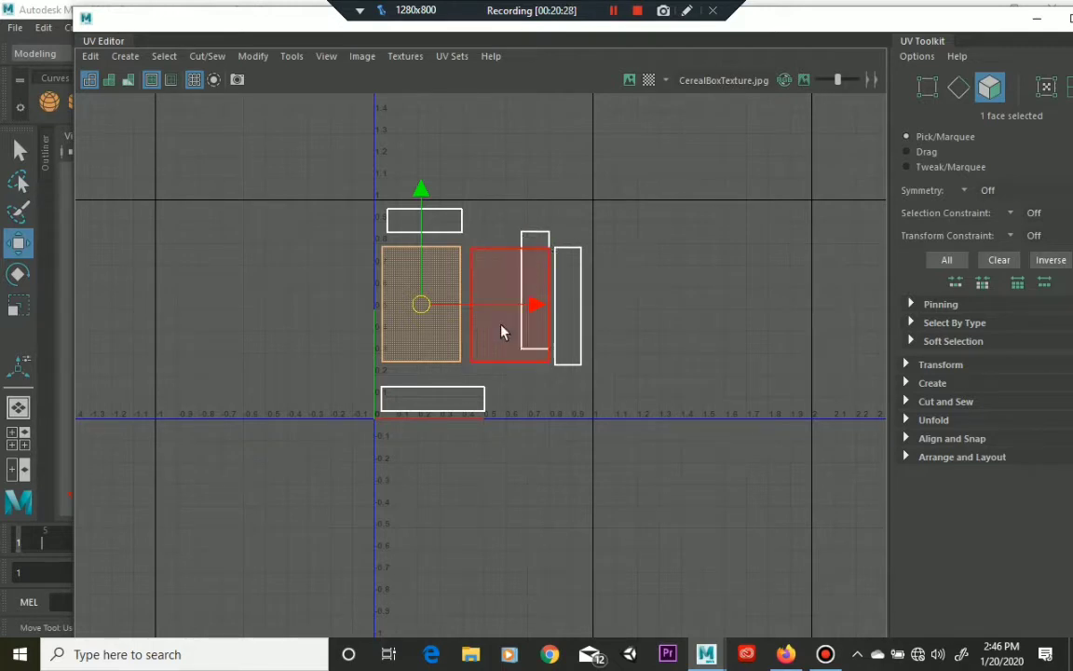
{"action": "left_click", "coordinate": [454, 224]}
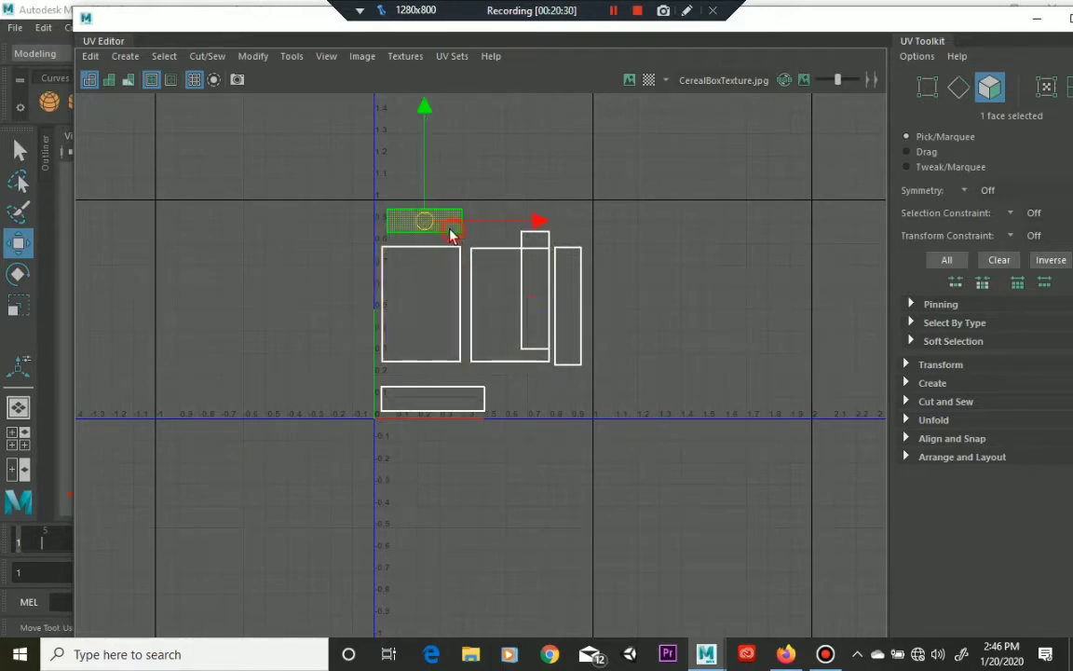
{"action": "key", "text": "r"}
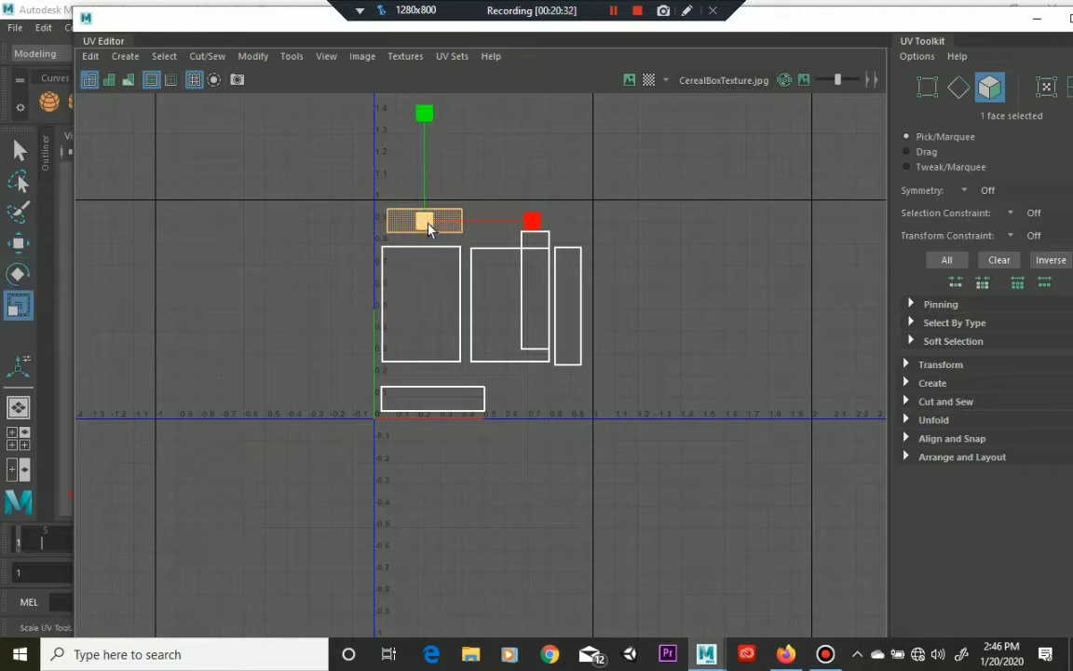
{"action": "left_click_drag", "start_coordinate": [428, 228], "coordinate": [445, 228]}
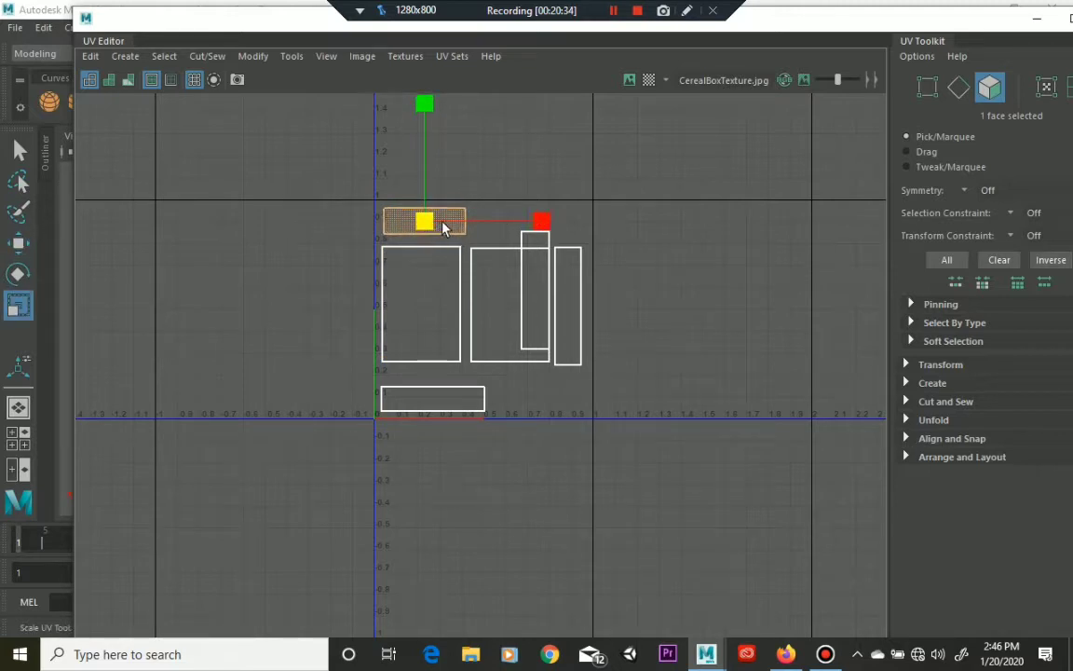
{"action": "left_click", "coordinate": [530, 225]}
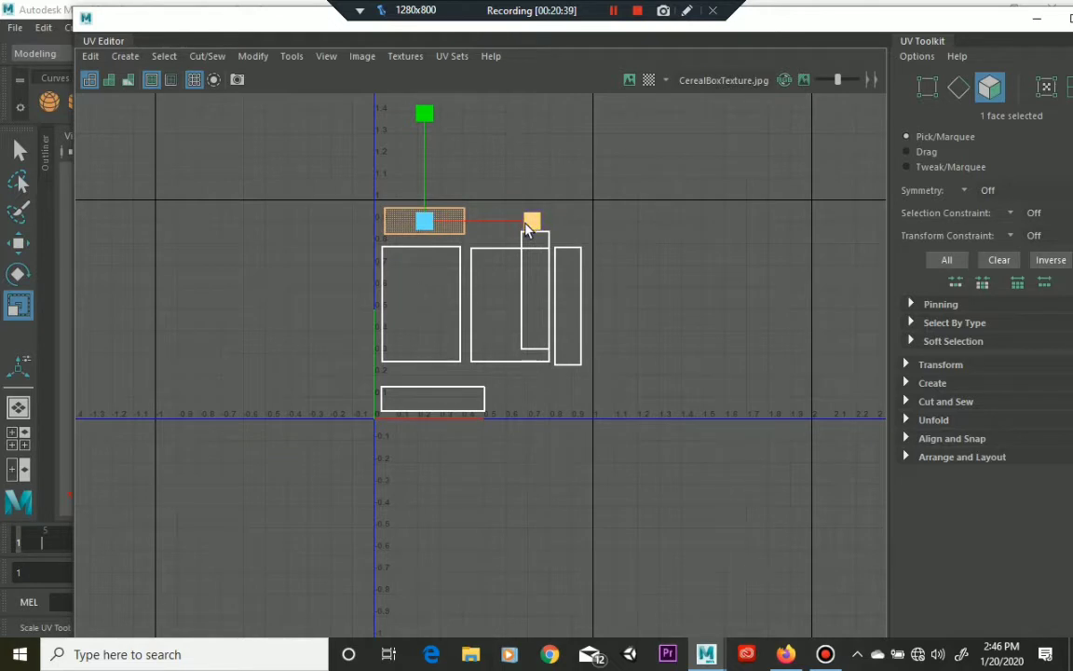
{"action": "key", "text": "w"}
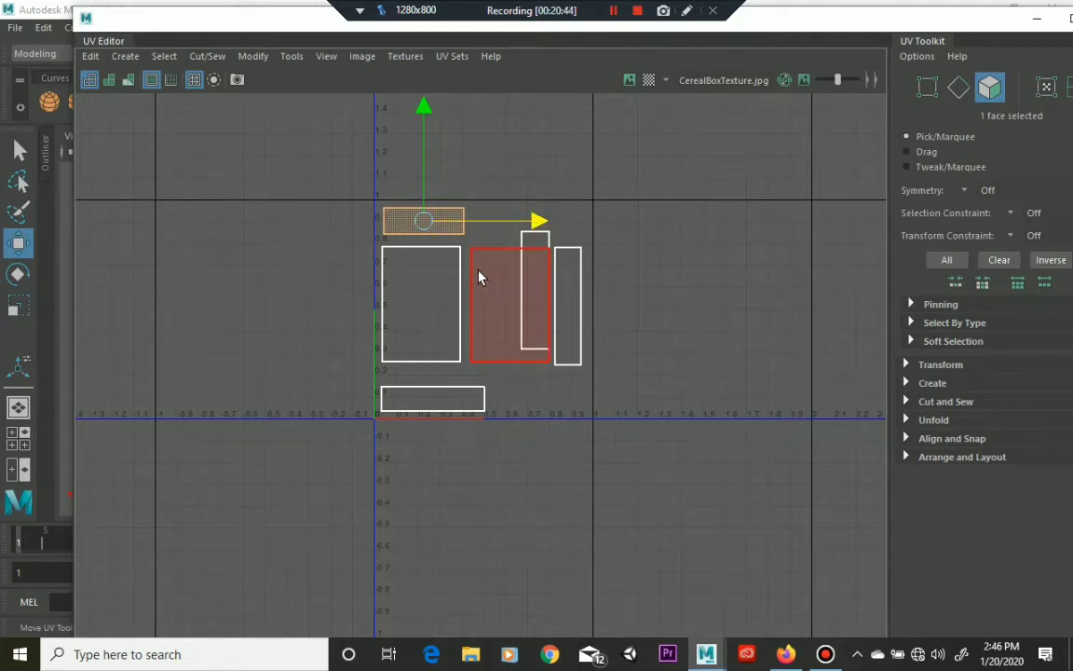
Raise the rightmost narrow side-face UV shell to about 0.32–0.86 in V, level with the other side shell, and select both
{"action": "left_click", "coordinate": [528, 245]}
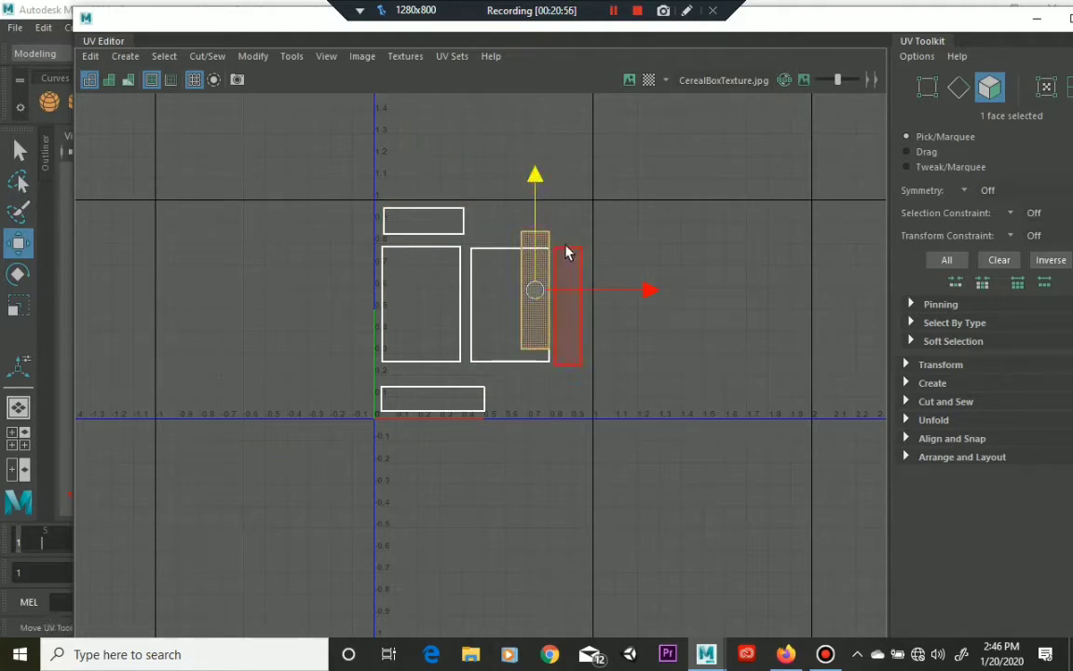
{"action": "left_click", "coordinate": [567, 251]}
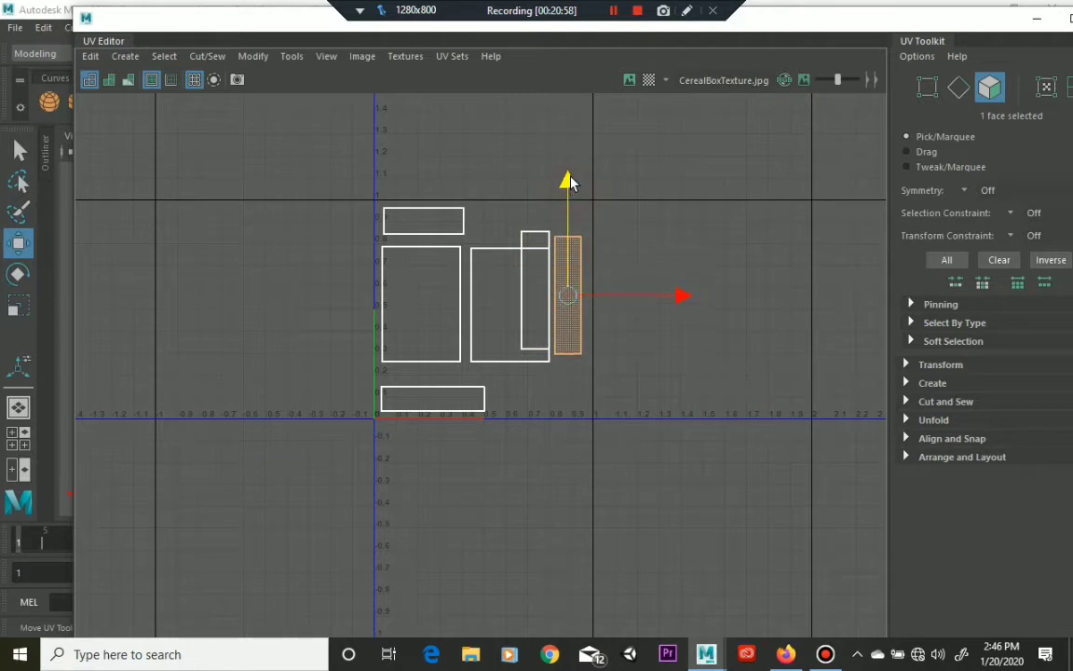
{"action": "left_click_drag", "start_coordinate": [569, 179], "coordinate": [569, 174]}
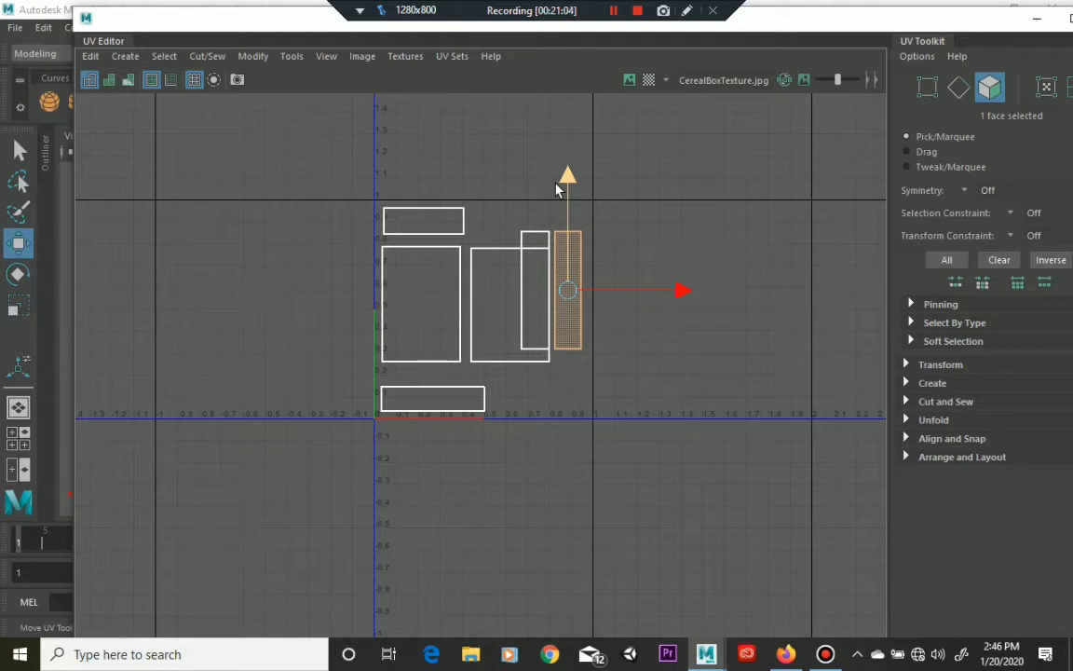
{"action": "left_click", "coordinate": [541, 238], "text": "shift"}
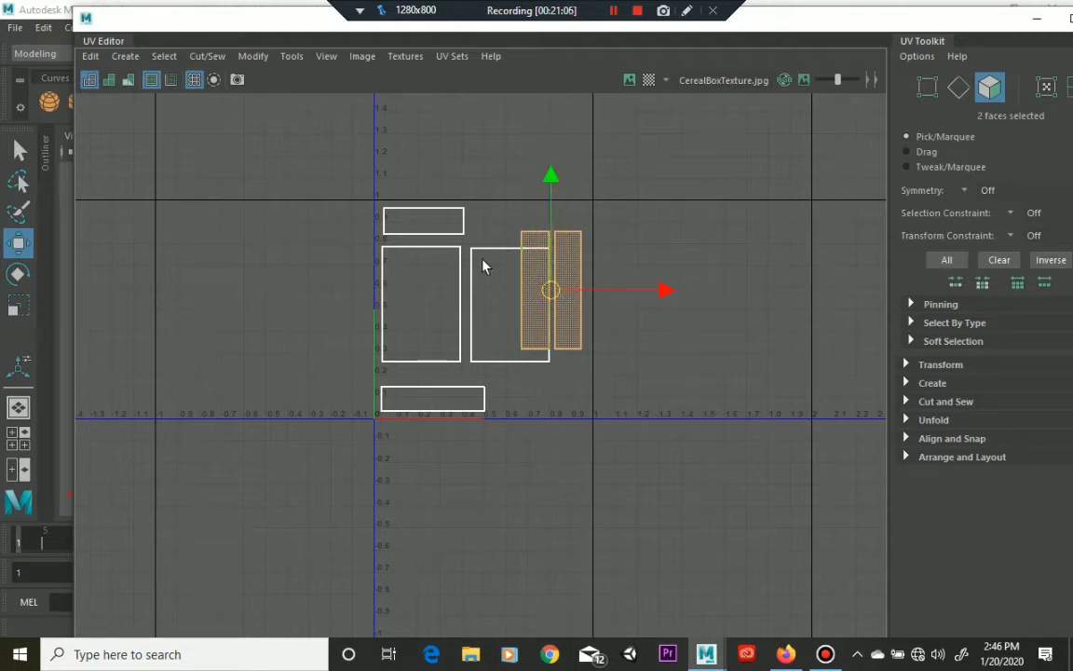
Move the top face's UV shell beside the bottom-face shell, spanning about 0.58–0.95 in U and 0.03–0.15 in V
{"action": "left_click", "coordinate": [460, 227]}
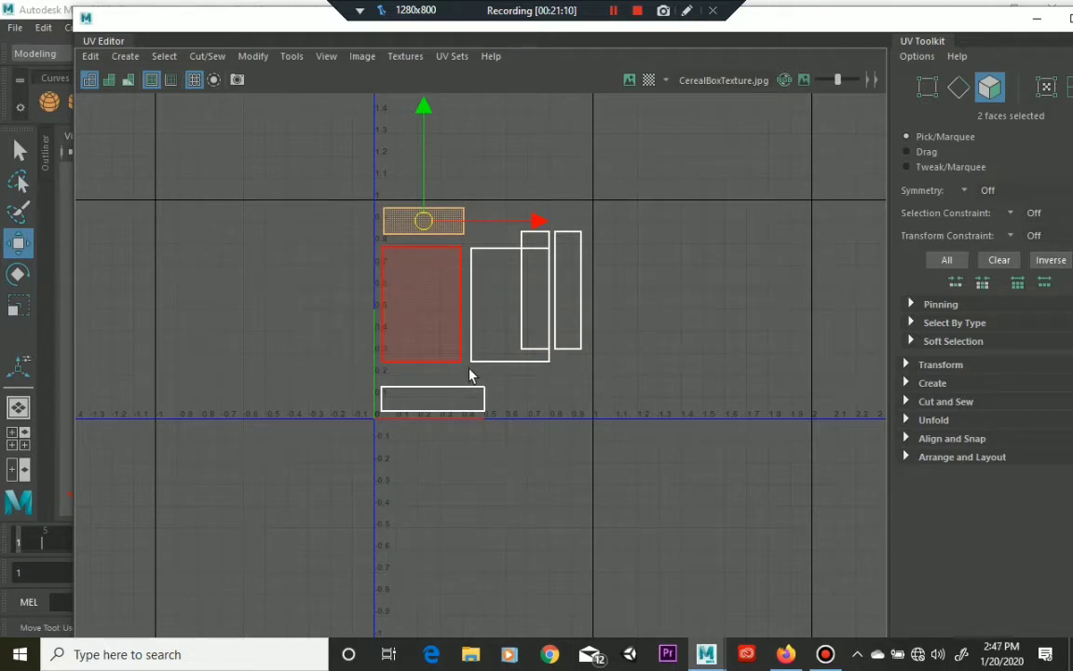
{"action": "left_click", "coordinate": [456, 399]}
{"action": "left_click", "coordinate": [456, 398]}
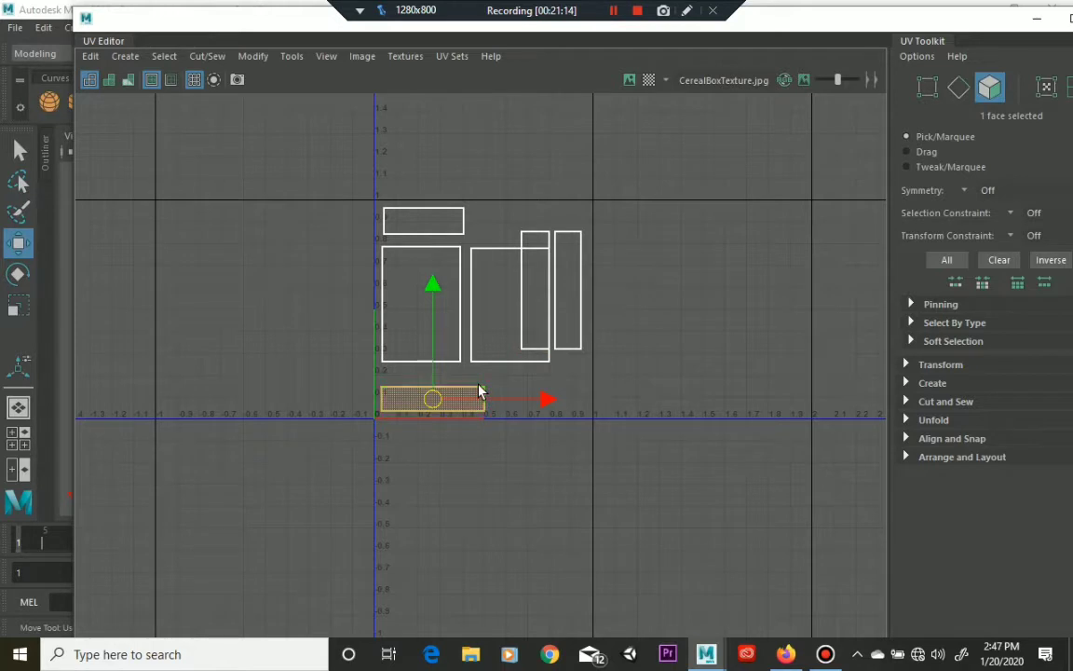
{"action": "left_click", "coordinate": [443, 220]}
{"action": "left_click_drag", "start_coordinate": [443, 106], "coordinate": [449, 296]}
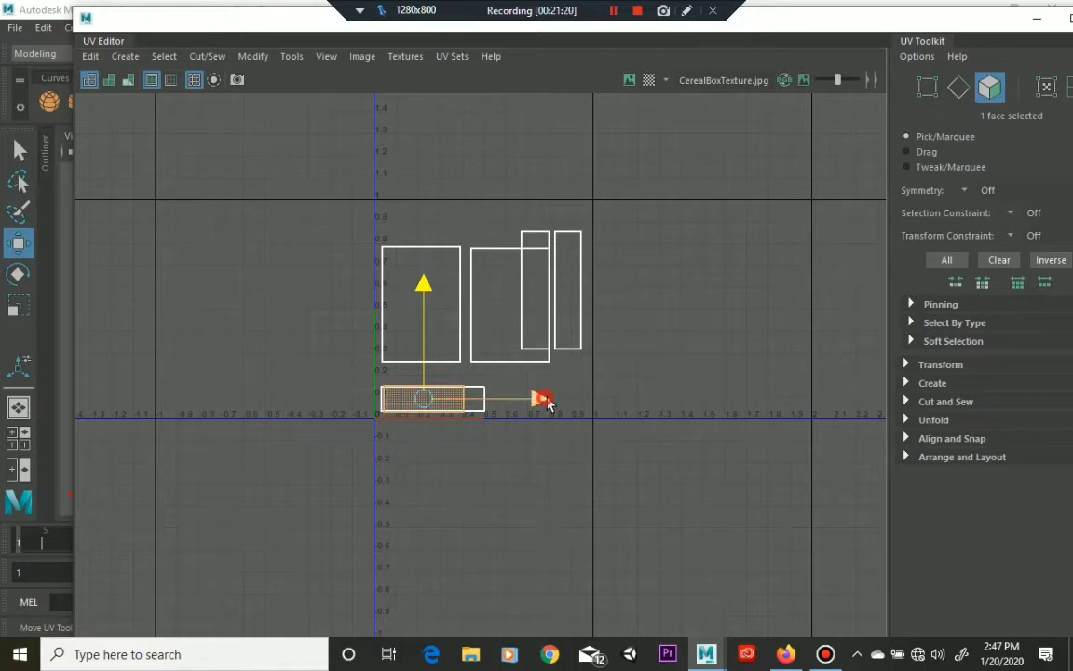
{"action": "left_click_drag", "start_coordinate": [544, 399], "coordinate": [659, 399]}
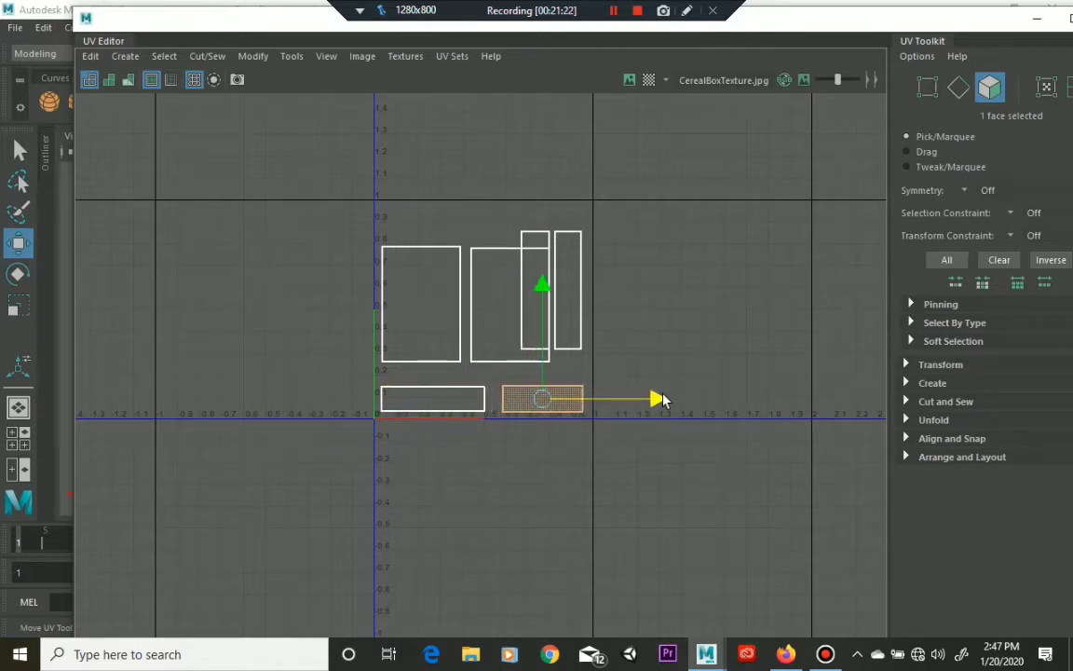
Move the leftmost large face's UV shell straight up to span about 0.43–0.96 in V
{"action": "left_click", "coordinate": [444, 253]}
{"action": "left_click_drag", "start_coordinate": [424, 197], "coordinate": [426, 165]}
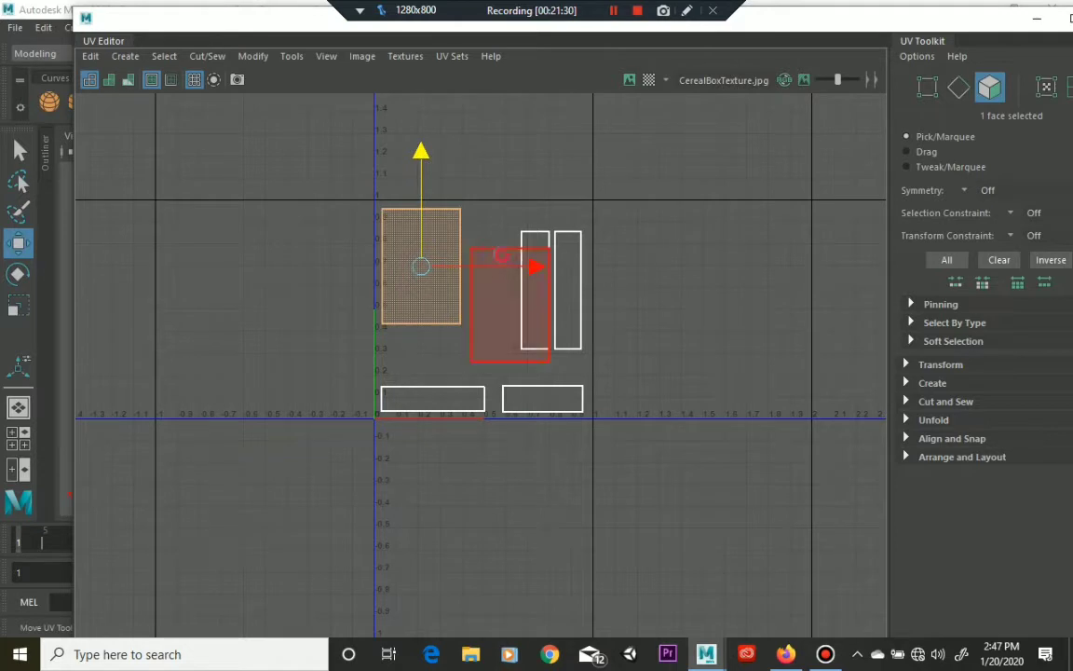
Raise the second large face's UV shell to about 0.43–0.96 in V, level with the first large shell
{"action": "left_click", "coordinate": [498, 279]}
{"action": "left_click_drag", "start_coordinate": [509, 174], "coordinate": [509, 154]}
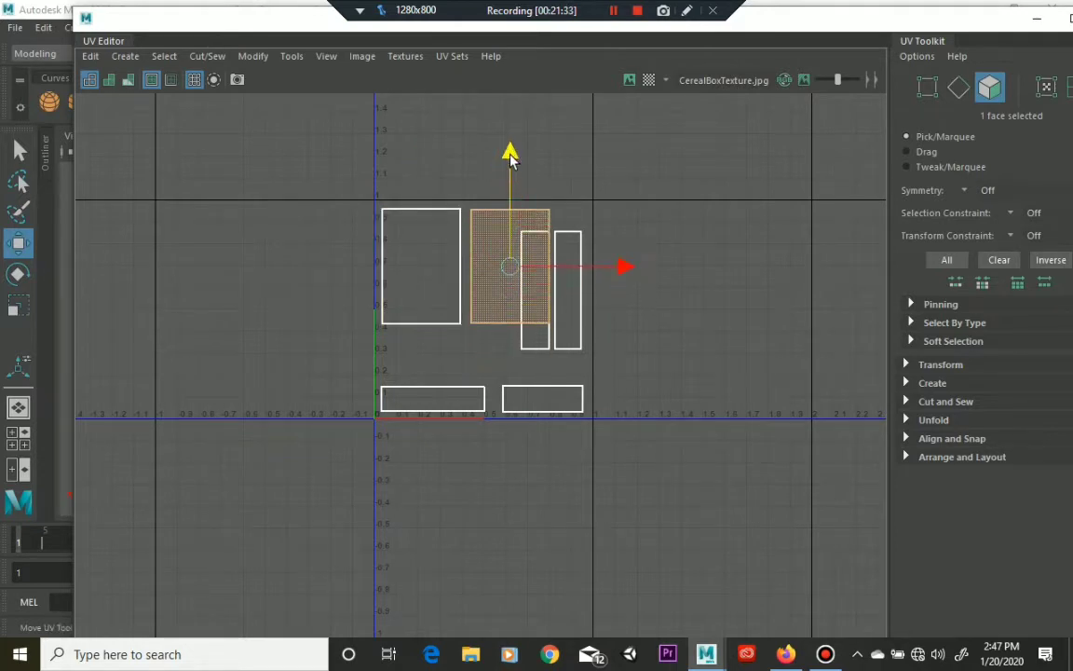
Narrow the bottom face's UV shell horizontally to span about 0.06–0.48 in U
{"action": "left_click", "coordinate": [482, 402]}
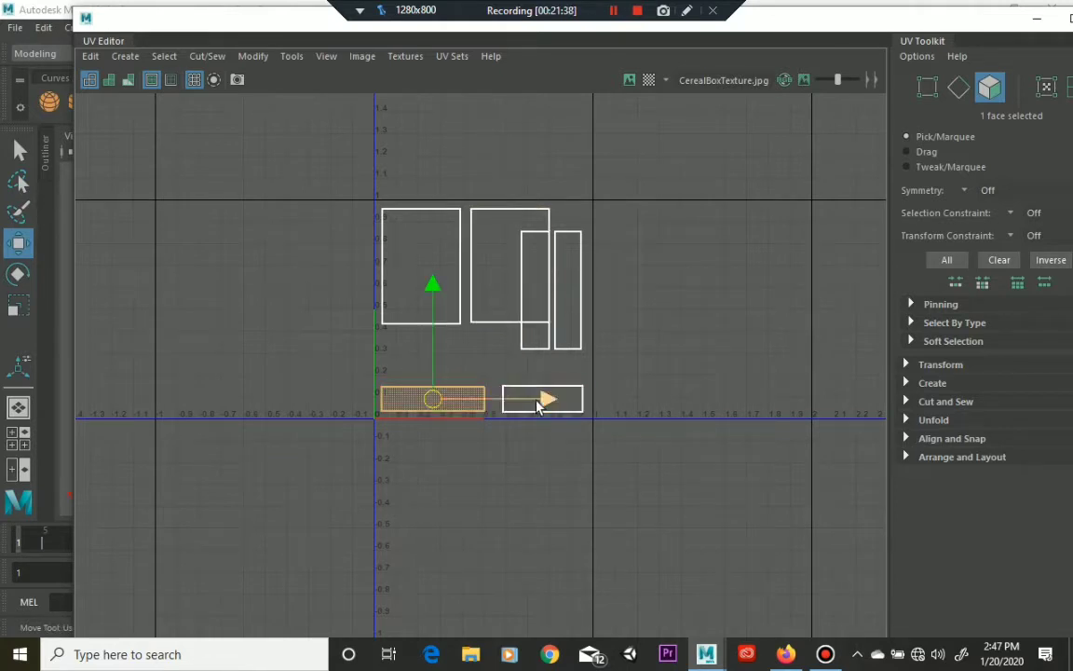
{"action": "key", "text": "r"}
{"action": "left_click_drag", "start_coordinate": [544, 400], "coordinate": [533, 401]}
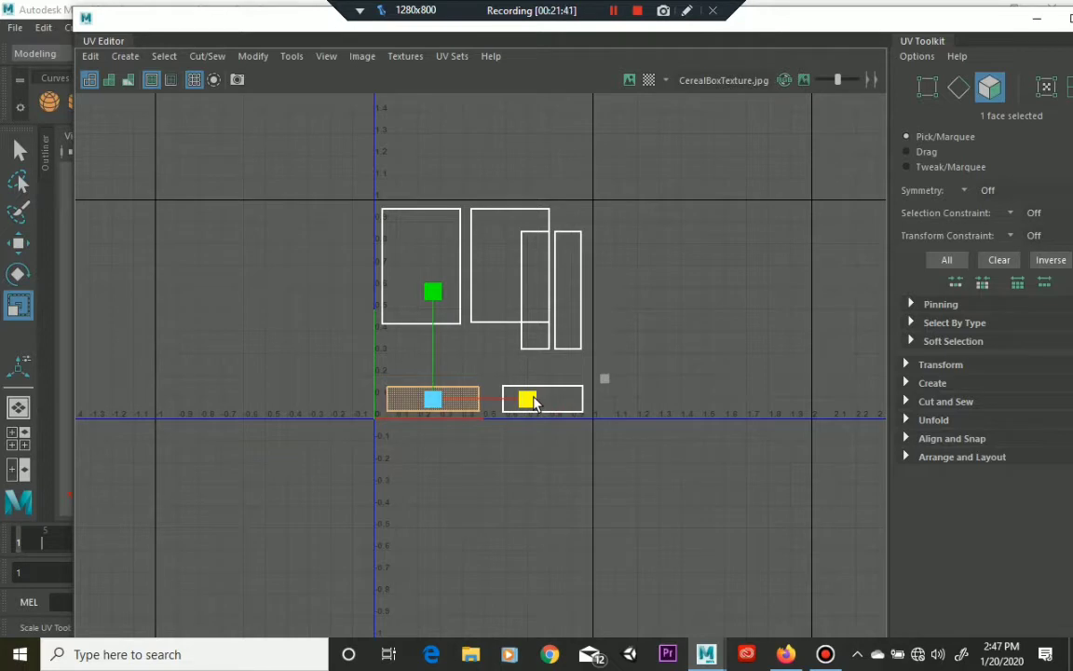
Rotate the left narrow side-face UV shell 90° and place it under the large shells, spanning about 0.04–0.58 in U and 0.27–0.40 in V
{"action": "left_click", "coordinate": [536, 342]}
{"action": "key", "text": "e"}
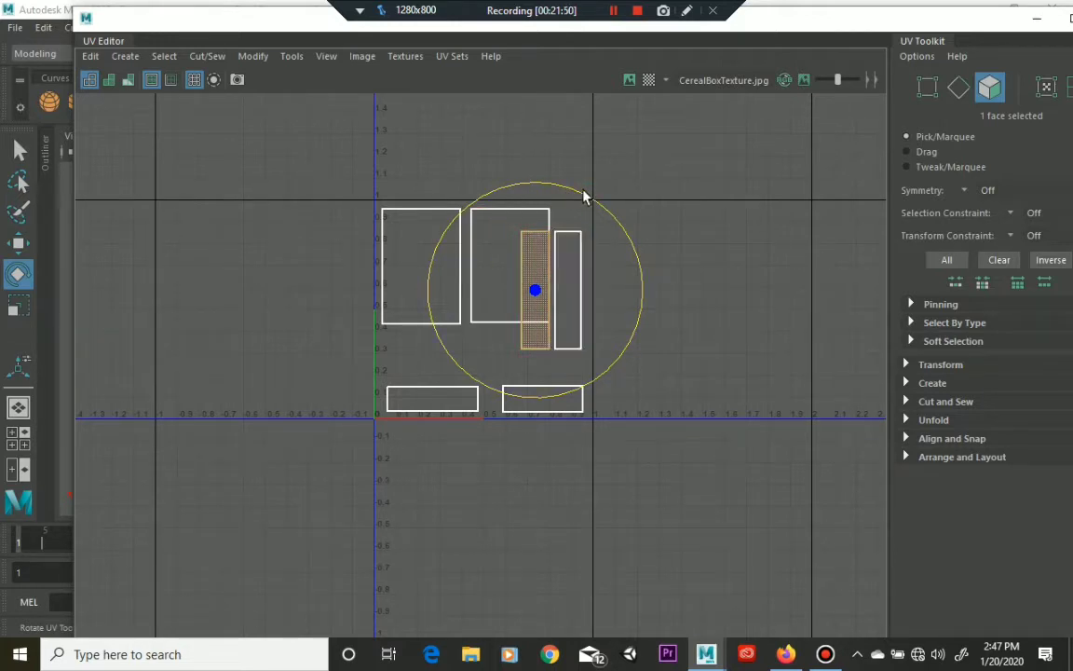
{"action": "left_click_drag", "start_coordinate": [553, 186], "coordinate": [445, 265]}
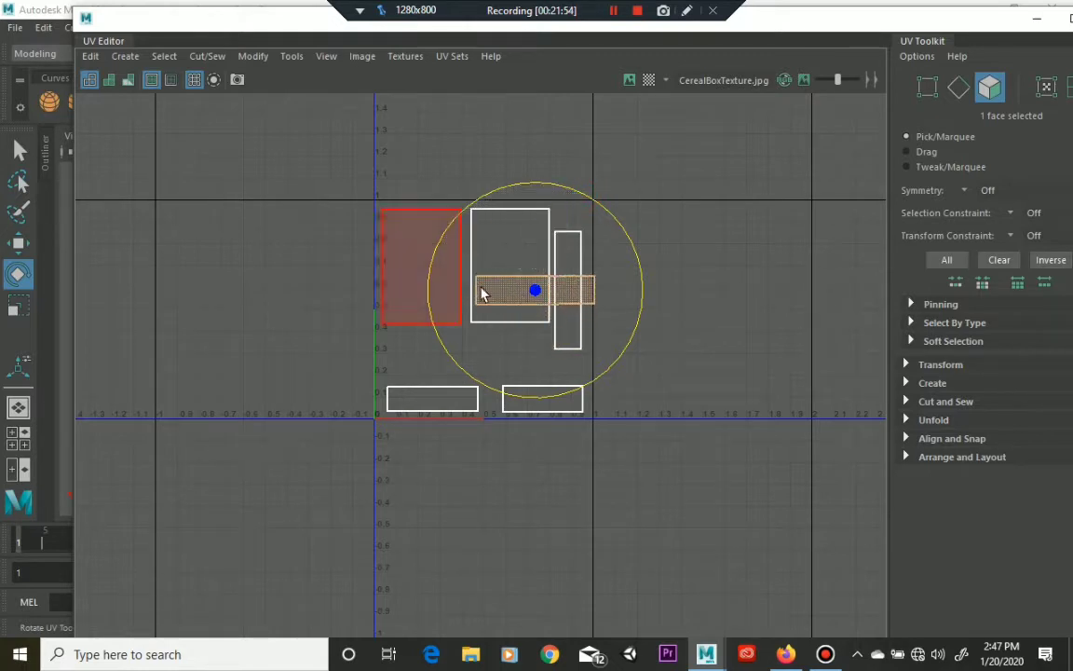
{"action": "key", "text": "w"}
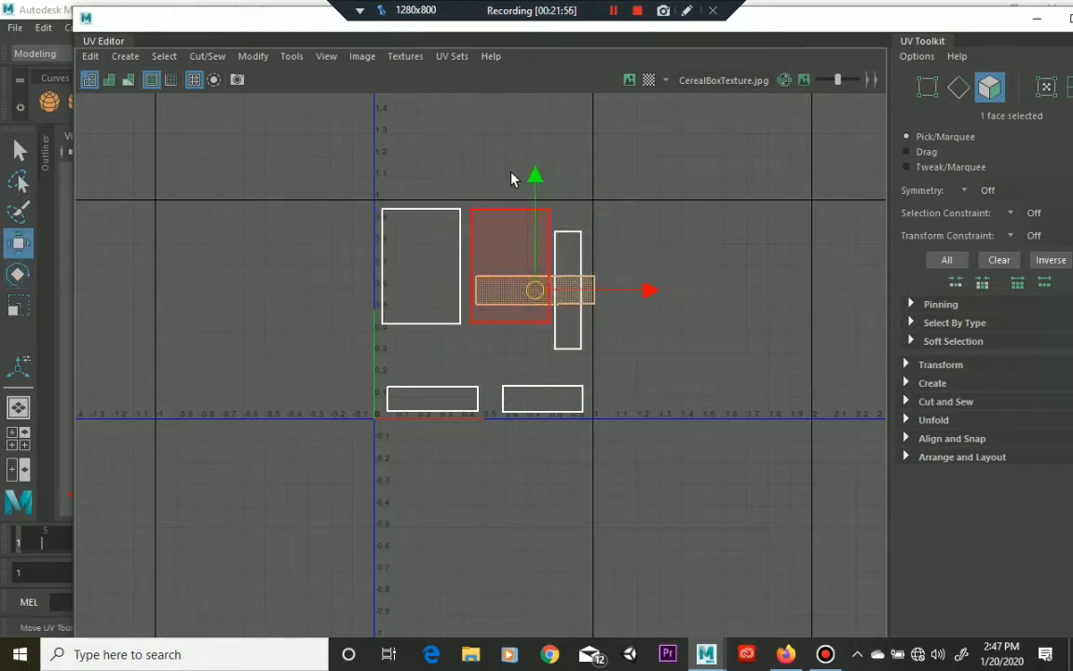
{"action": "left_click_drag", "start_coordinate": [534, 177], "coordinate": [537, 231]}
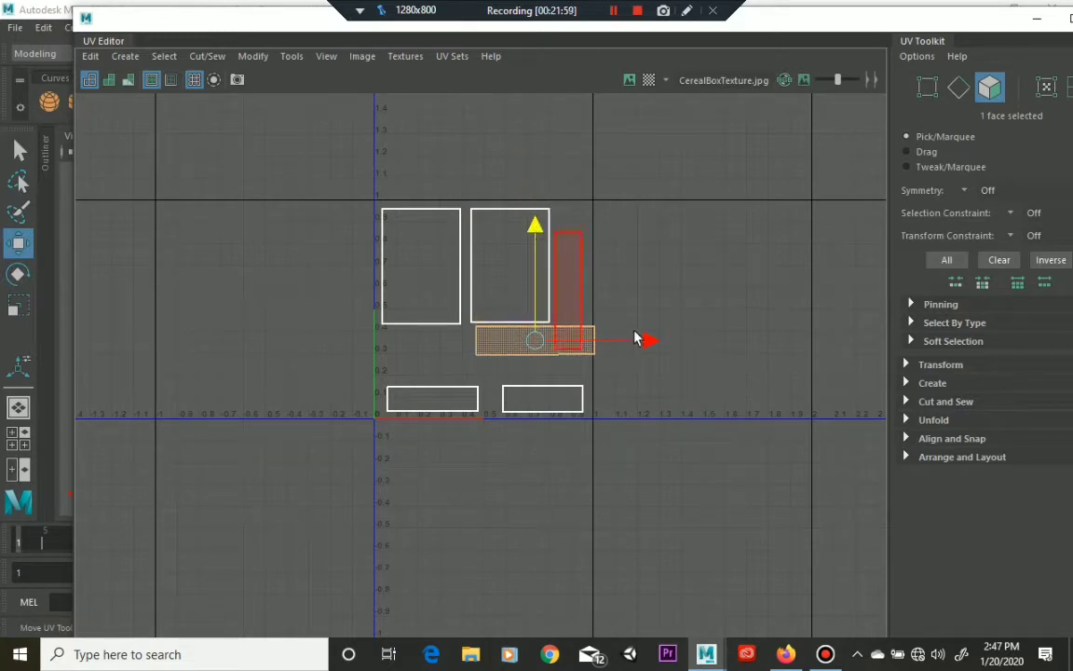
{"action": "left_click_drag", "start_coordinate": [641, 340], "coordinate": [553, 340]}
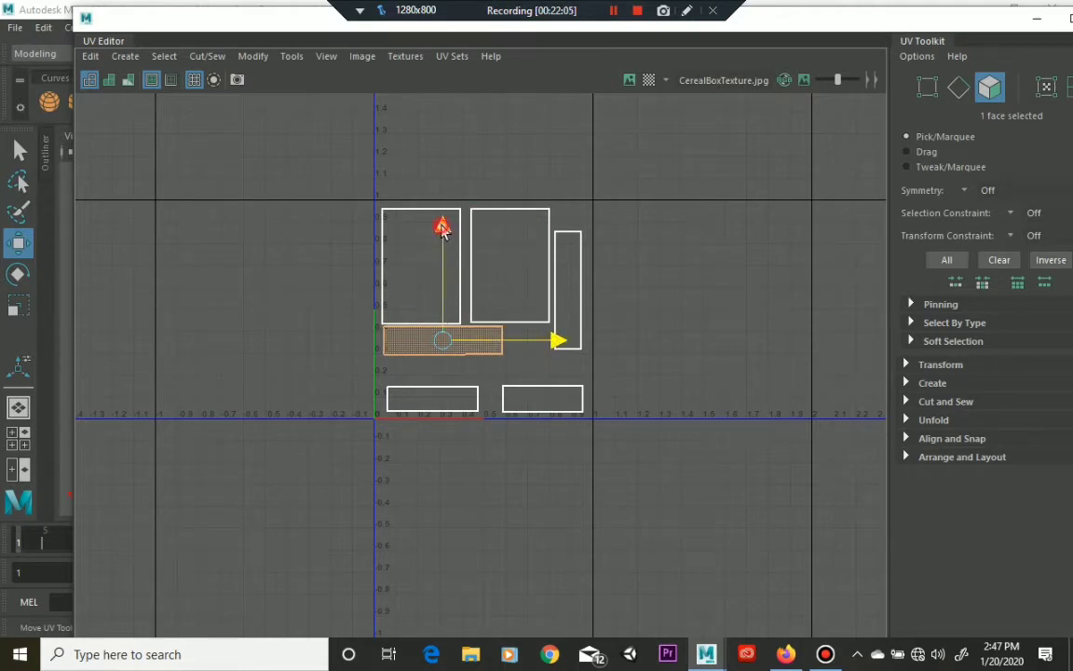
{"action": "left_click_drag", "start_coordinate": [442, 226], "coordinate": [441, 230]}
Rotate the remaining narrow side-face UV shell 90° and lower it level with the other side shell, at about 0.27–0.39 in V
{"action": "left_click", "coordinate": [567, 289]}
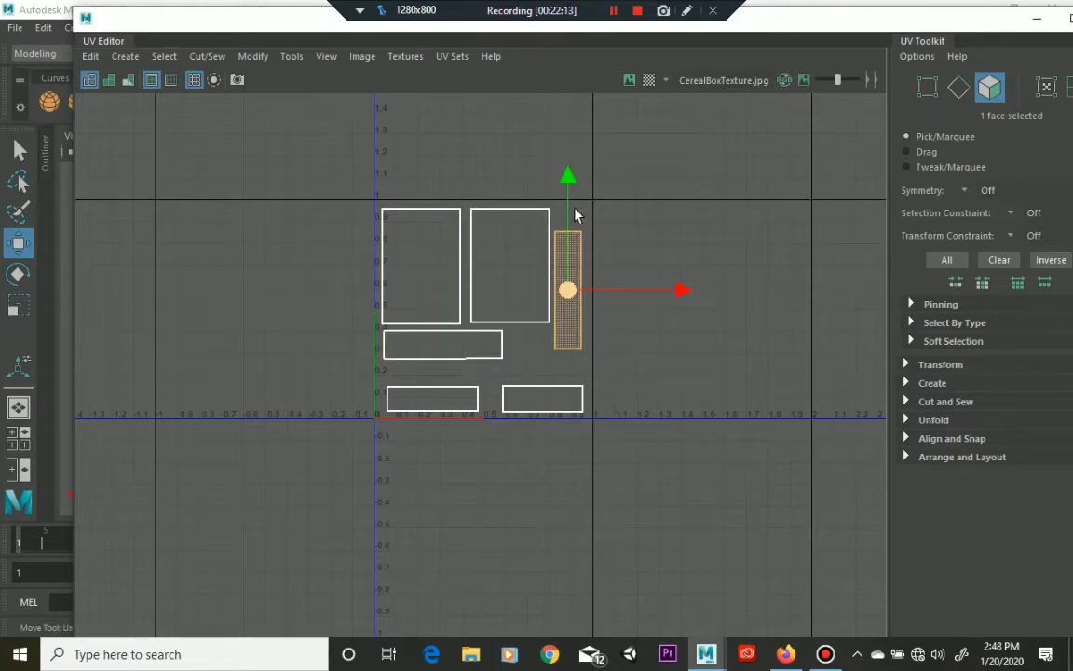
{"action": "key", "text": "e"}
{"action": "left_click_drag", "start_coordinate": [588, 189], "coordinate": [490, 275]}
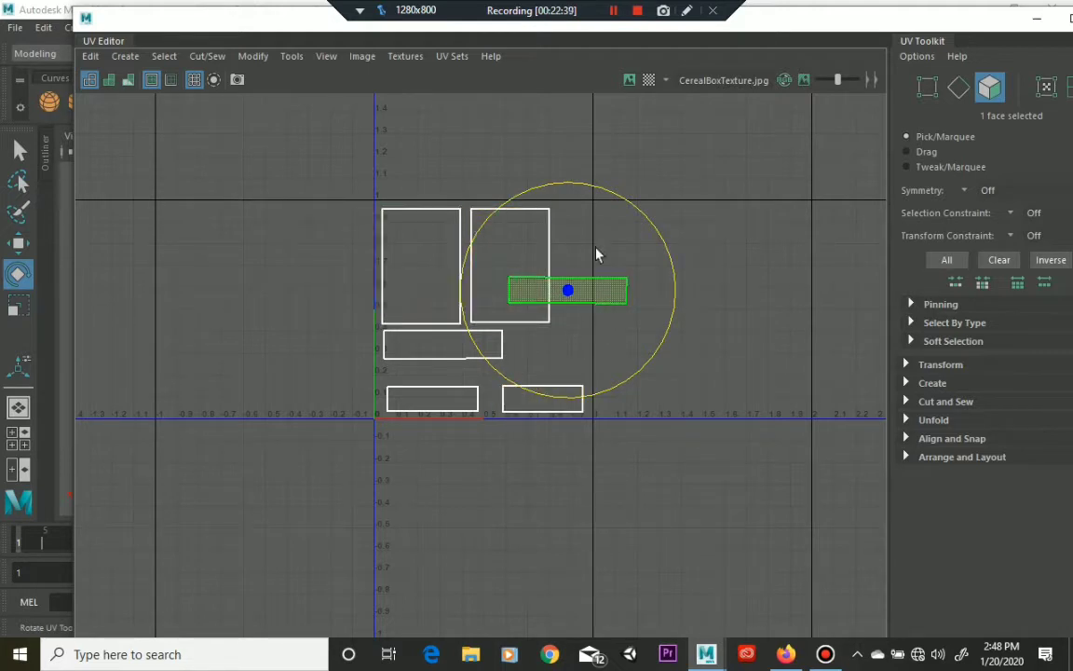
{"action": "key", "text": "w"}
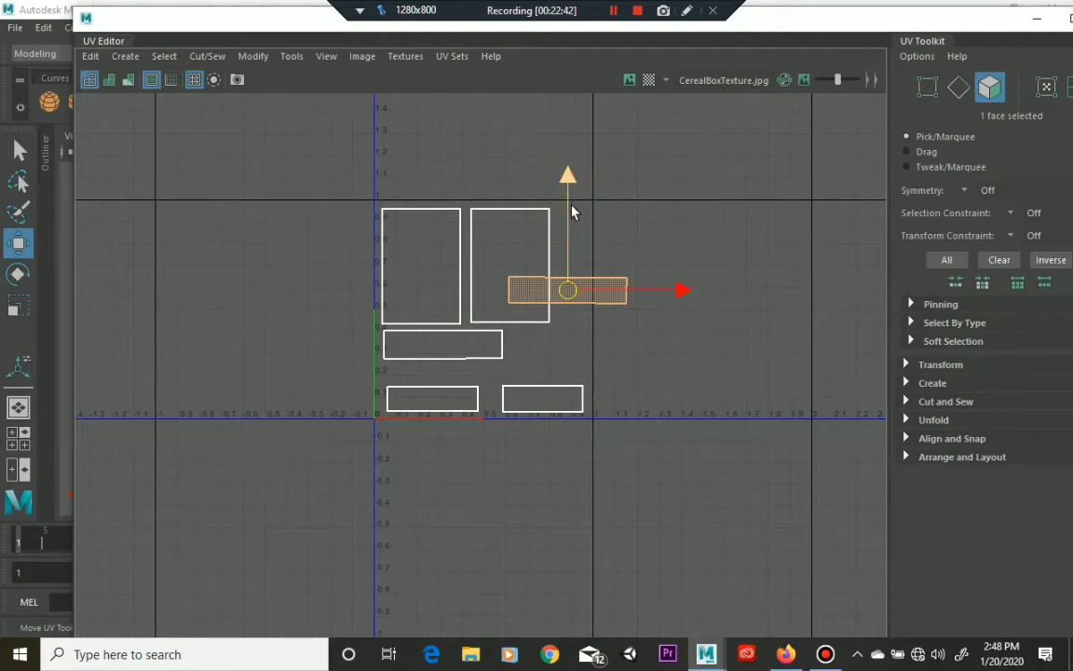
{"action": "left_click_drag", "start_coordinate": [572, 214], "coordinate": [582, 244]}
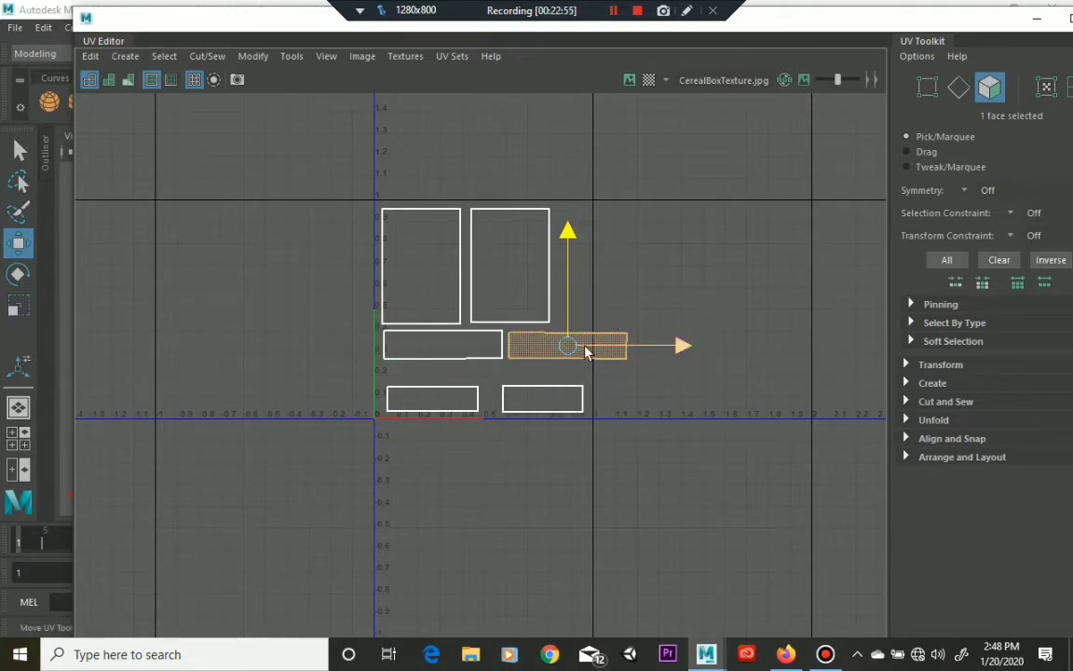
Examine the texture on the cereal box from several sides in the smooth-shaded perspective view
{"action": "left_click", "coordinate": [1036, 21]}
{"action": "left_click_drag", "start_coordinate": [416, 307], "coordinate": [544, 311], "text": "alt"}
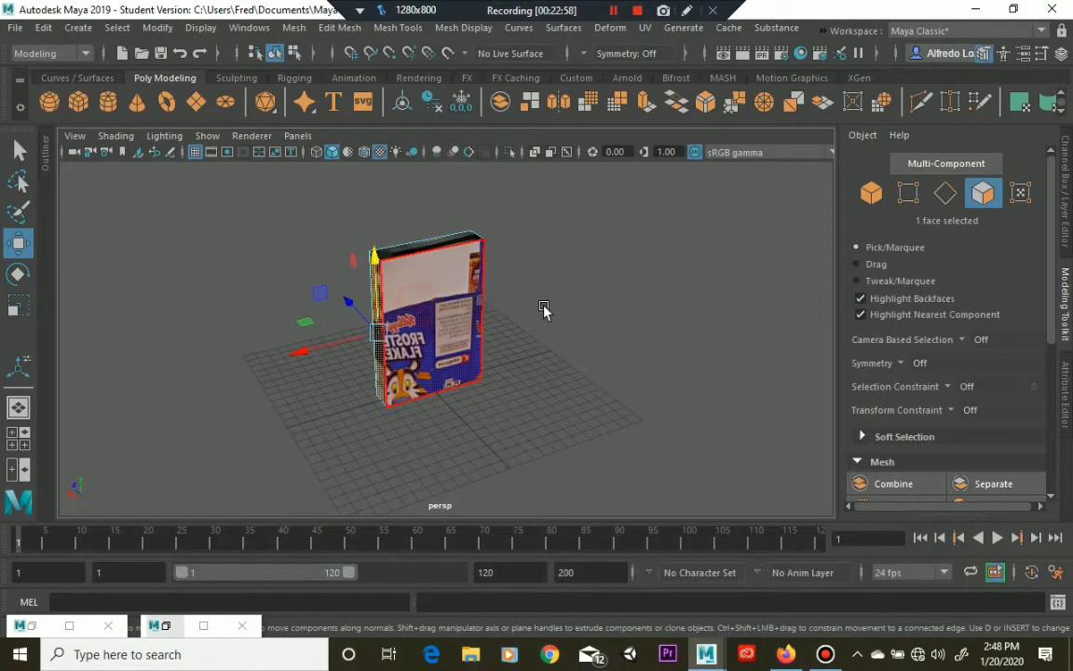
{"action": "left_click_drag", "start_coordinate": [436, 427], "coordinate": [472, 425], "text": "alt"}
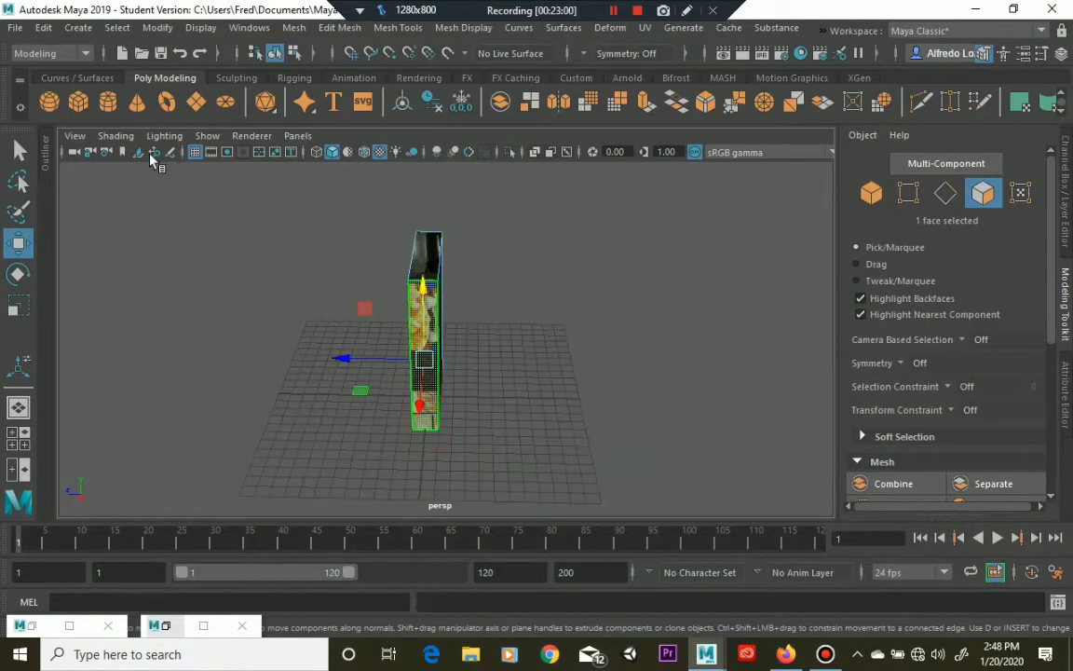
{"action": "left_click", "coordinate": [126, 137]}
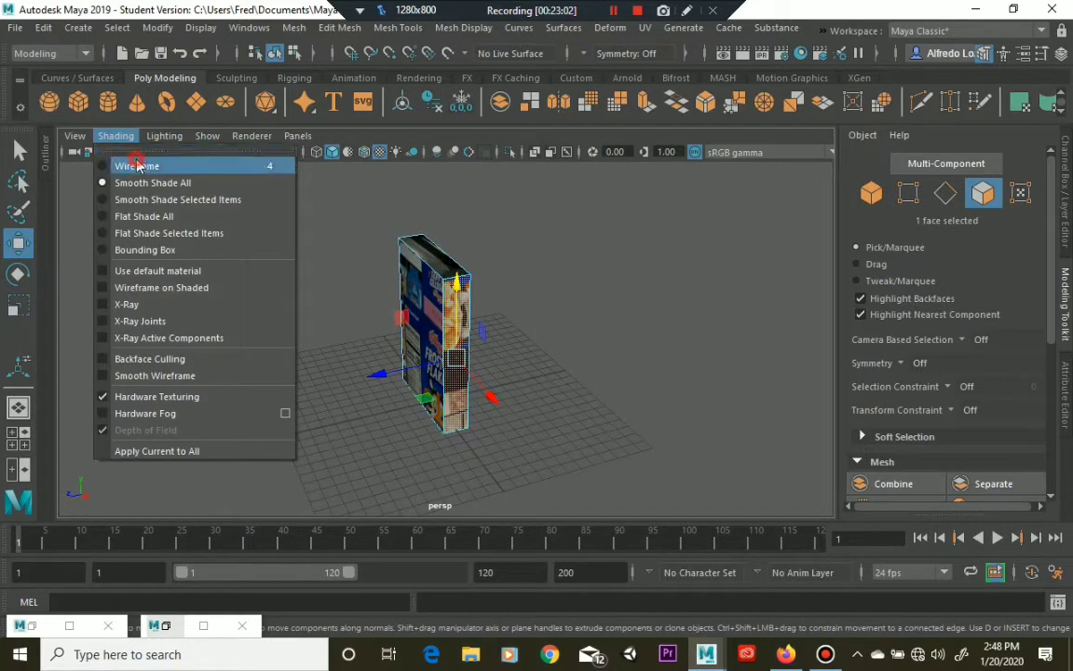
{"action": "left_click", "coordinate": [186, 187]}
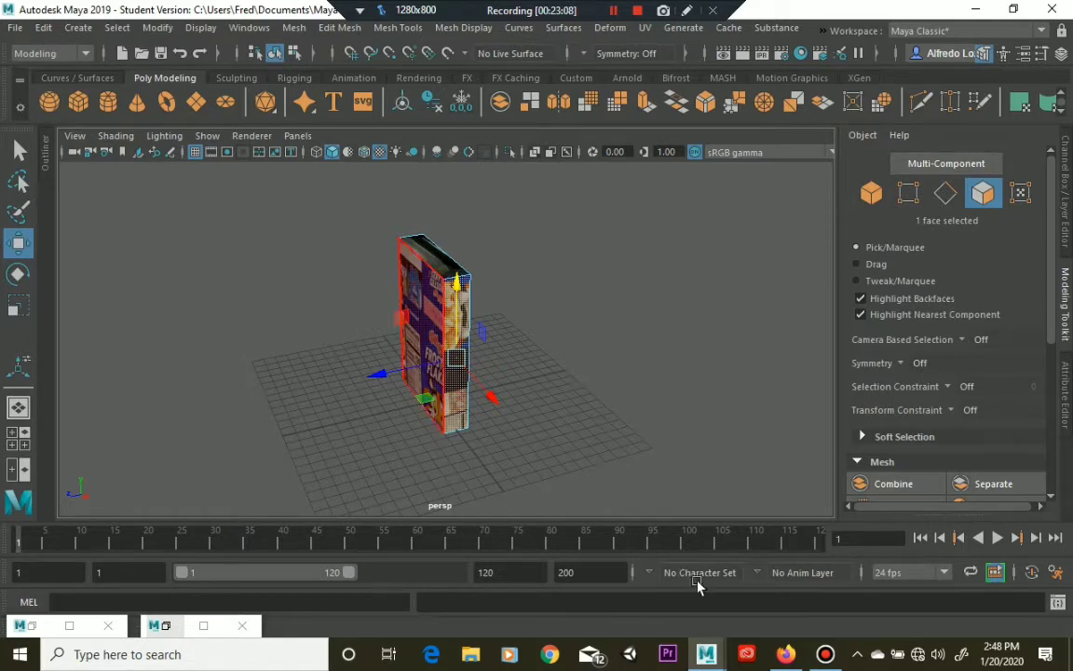
{"action": "left_click", "coordinate": [570, 407]}
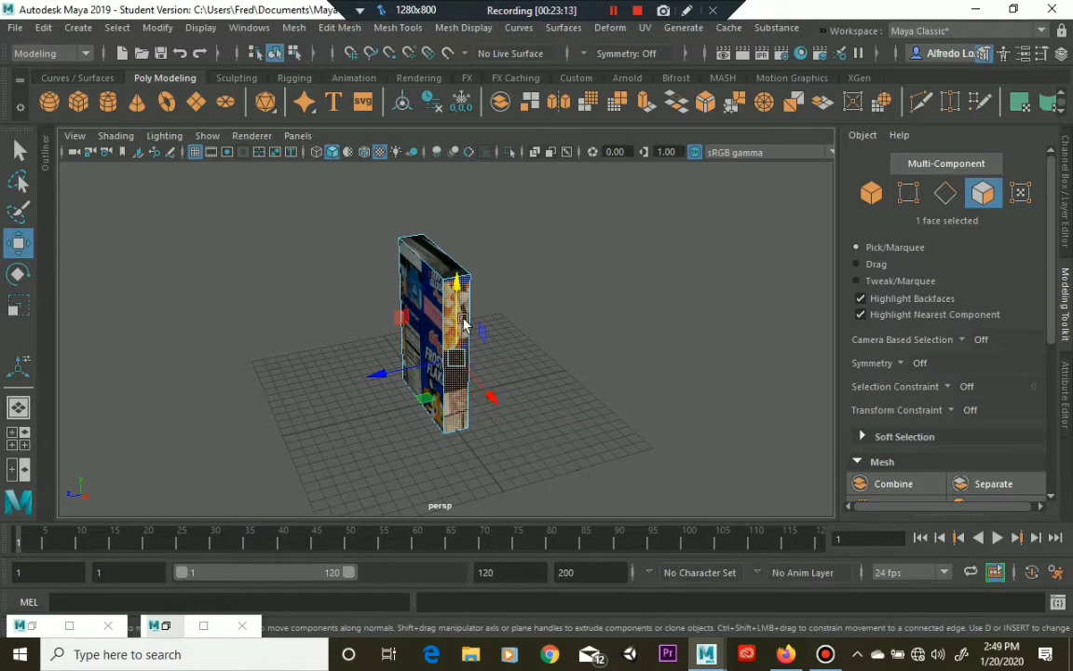
{"action": "left_click_drag", "start_coordinate": [412, 279], "coordinate": [504, 316], "text": "alt"}
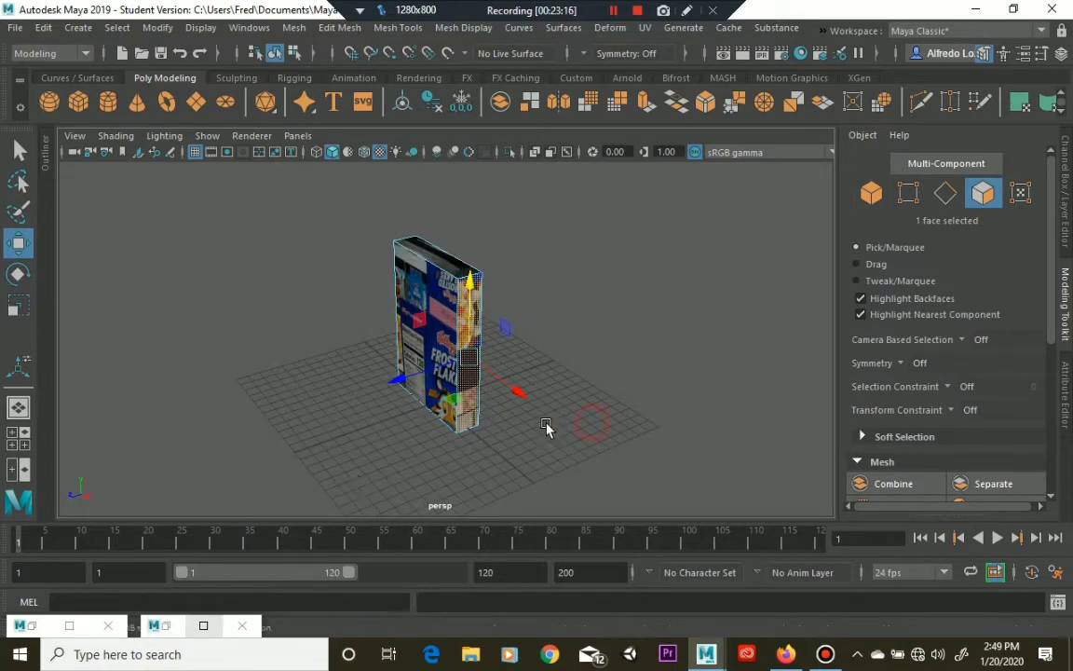
{"action": "left_click_drag", "start_coordinate": [546, 429], "coordinate": [666, 431], "text": "alt"}
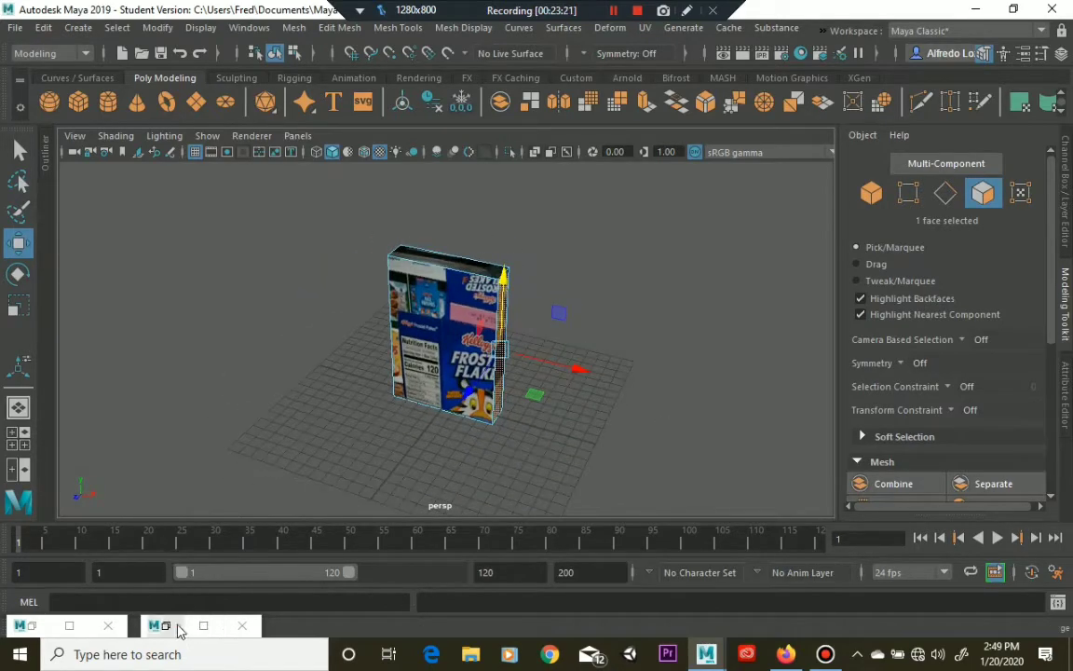
Check on the model which box face the leftmost large UV shell belongs to, and clear the selection in the UV Editor
{"action": "left_click", "coordinate": [177, 627]}
{"action": "left_click", "coordinate": [1007, 25]}
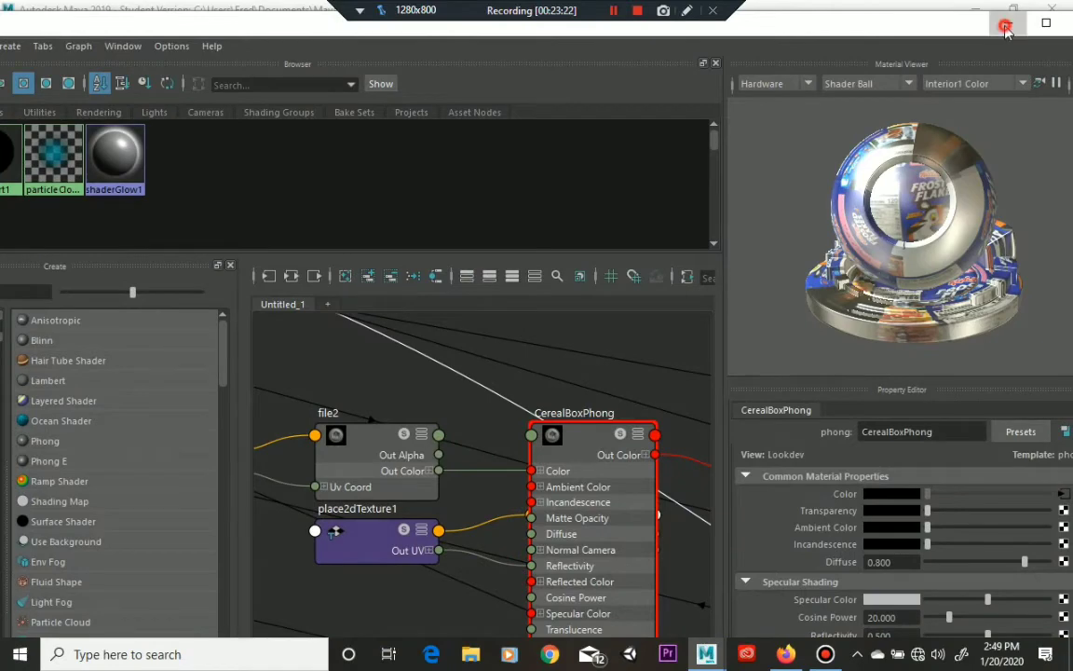
{"action": "left_click", "coordinate": [72, 626]}
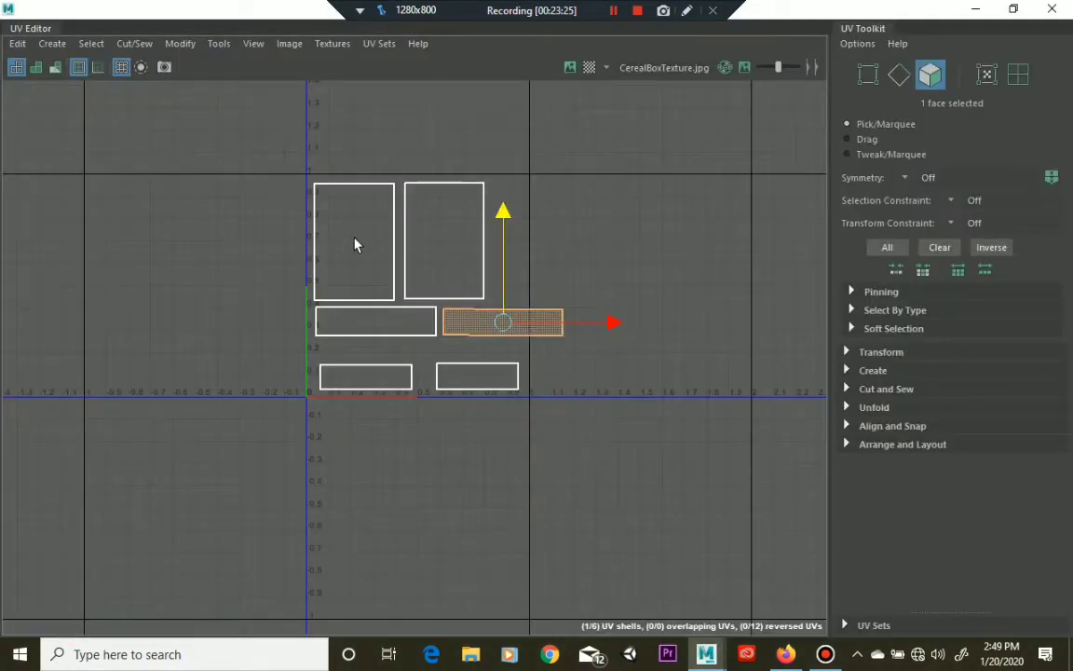
{"action": "left_click", "coordinate": [353, 244]}
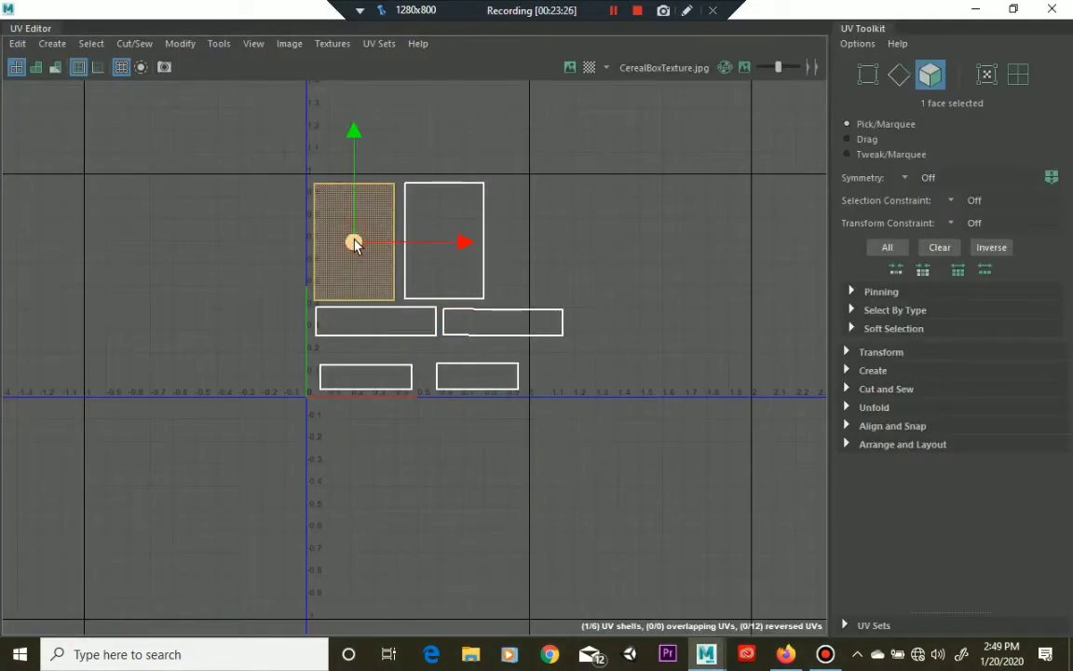
{"action": "left_click", "coordinate": [976, 11]}
{"action": "left_click", "coordinate": [500, 345]}
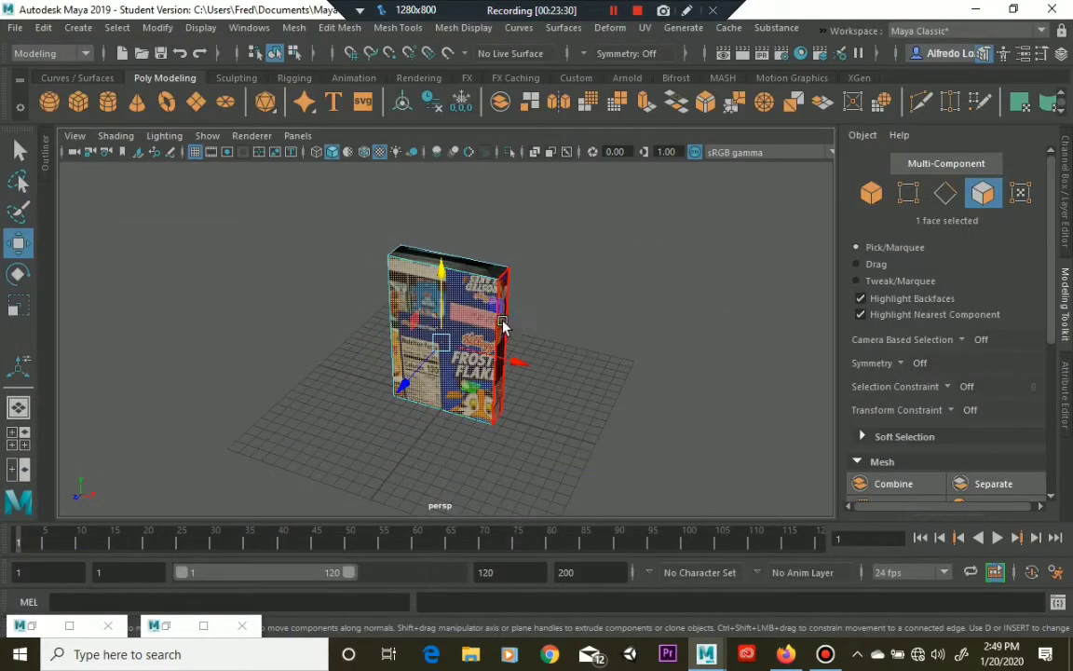
{"action": "left_click", "coordinate": [67, 626]}
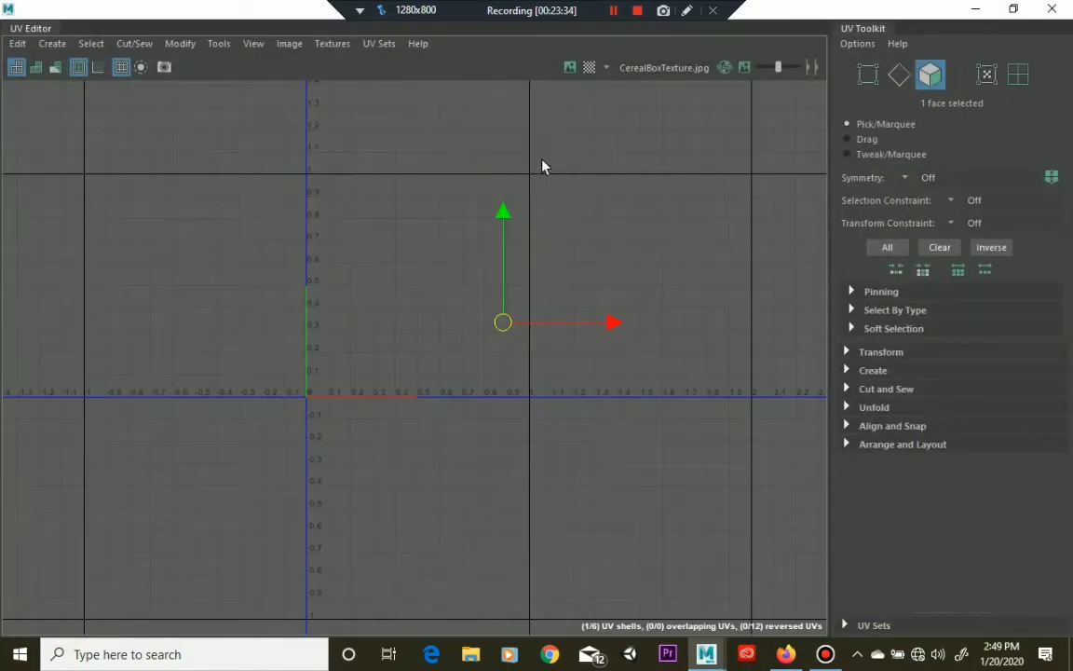
{"action": "left_click", "coordinate": [640, 470]}
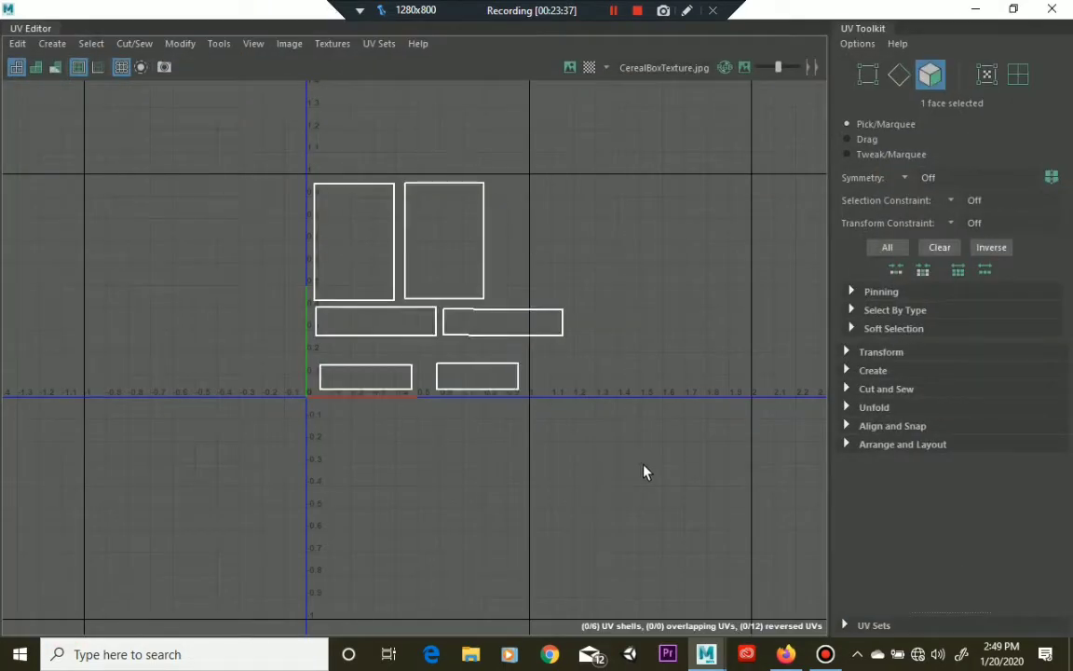
Rotate the rightmost side-face UV shell 90° back to vertical and raise it beside the large face shells
{"action": "left_click", "coordinate": [531, 338]}
{"action": "key", "text": "e"}
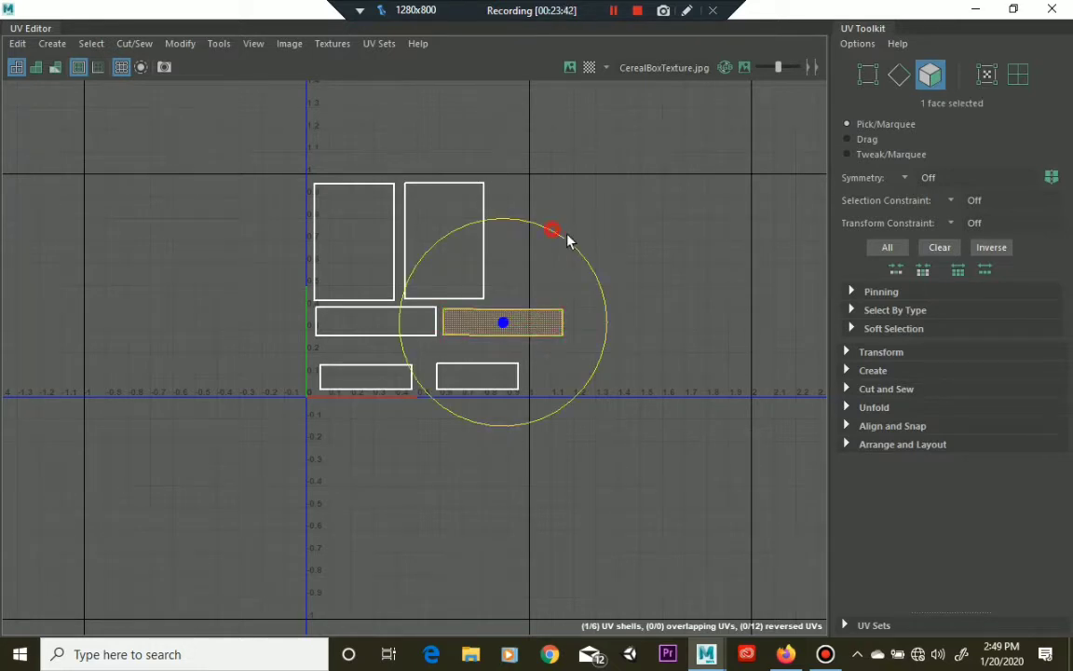
{"action": "left_click_drag", "start_coordinate": [556, 231], "coordinate": [579, 365]}
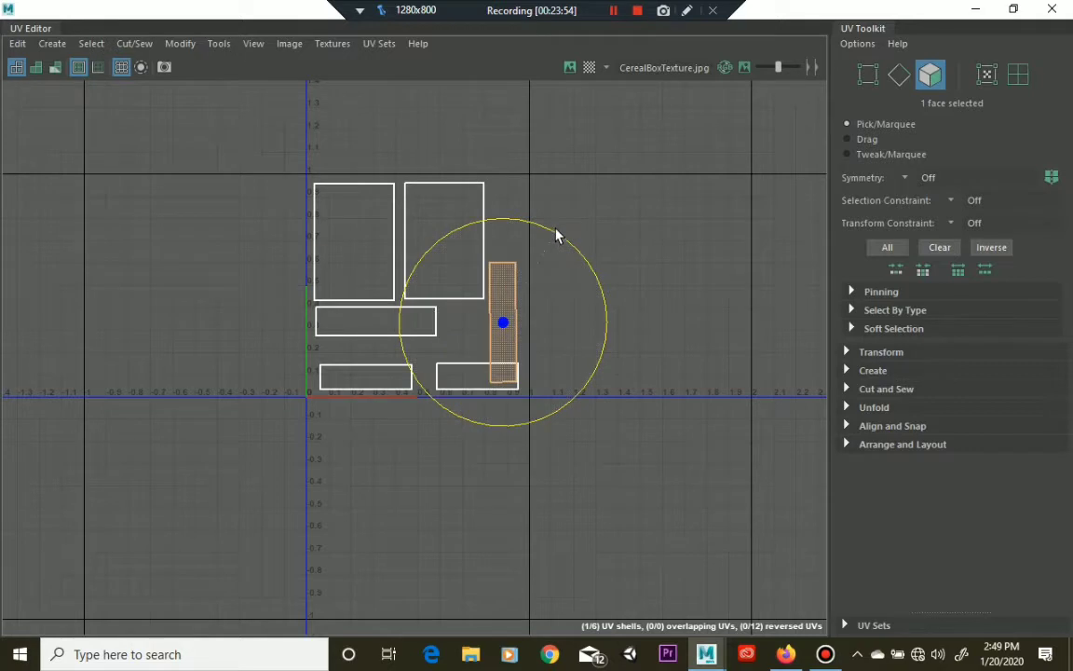
{"action": "key", "text": "w"}
{"action": "left_click_drag", "start_coordinate": [503, 210], "coordinate": [503, 160]}
Stretch the vertical side-face UV shell to about 0.20–0.96 in V and shift it to about 0.83–0.96 in U
{"action": "key", "text": "r"}
{"action": "key", "text": "w"}
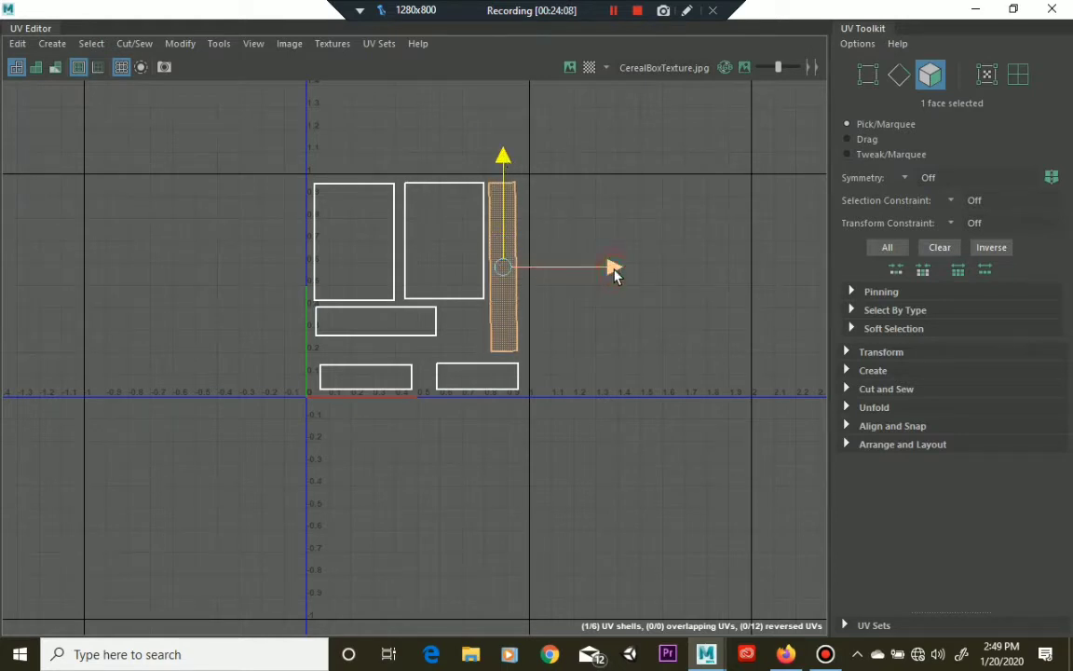
{"action": "left_click_drag", "start_coordinate": [614, 270], "coordinate": [617, 269]}
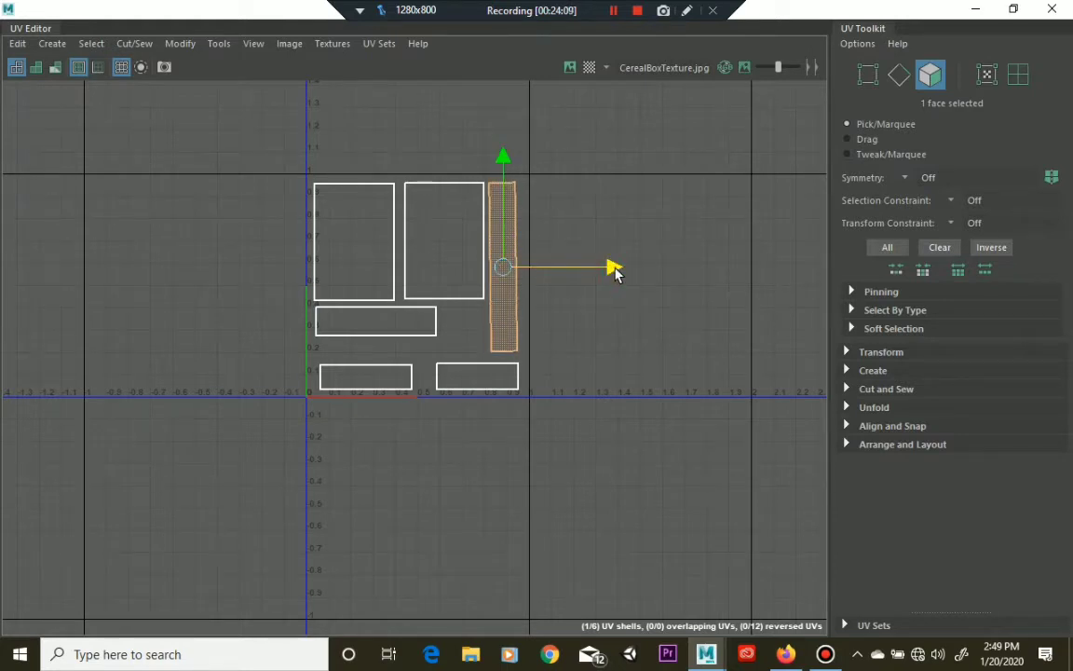
Widen the horizontal side-face UV shell to about 0.05–0.76 in U and lower it slightly to about 0.24–0.37 in V
{"action": "left_click", "coordinate": [435, 336]}
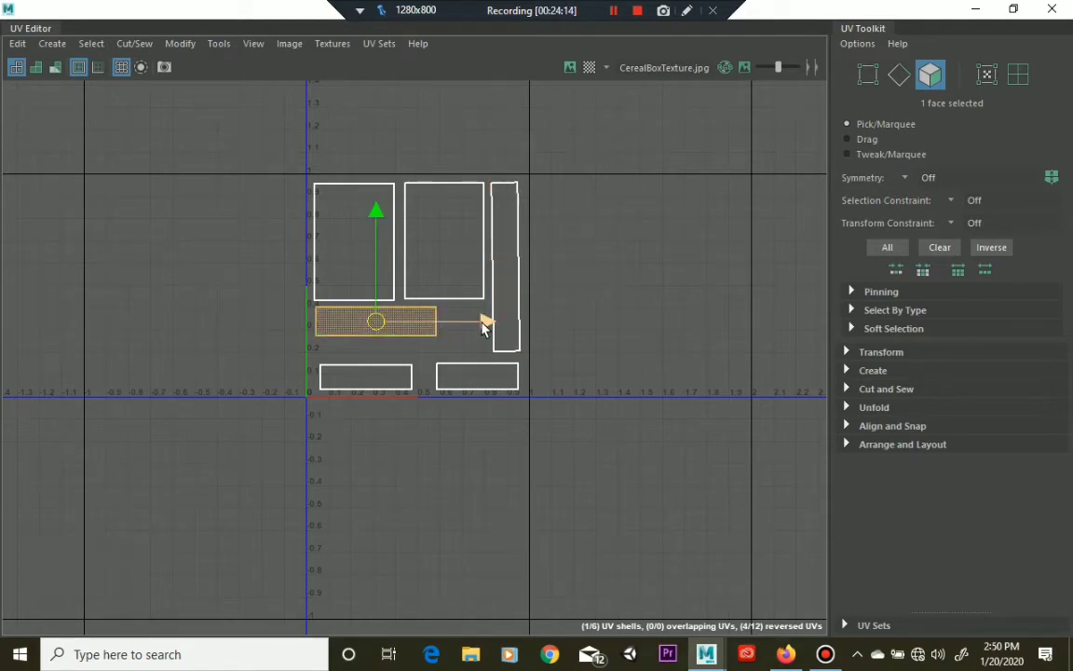
{"action": "key", "text": "r"}
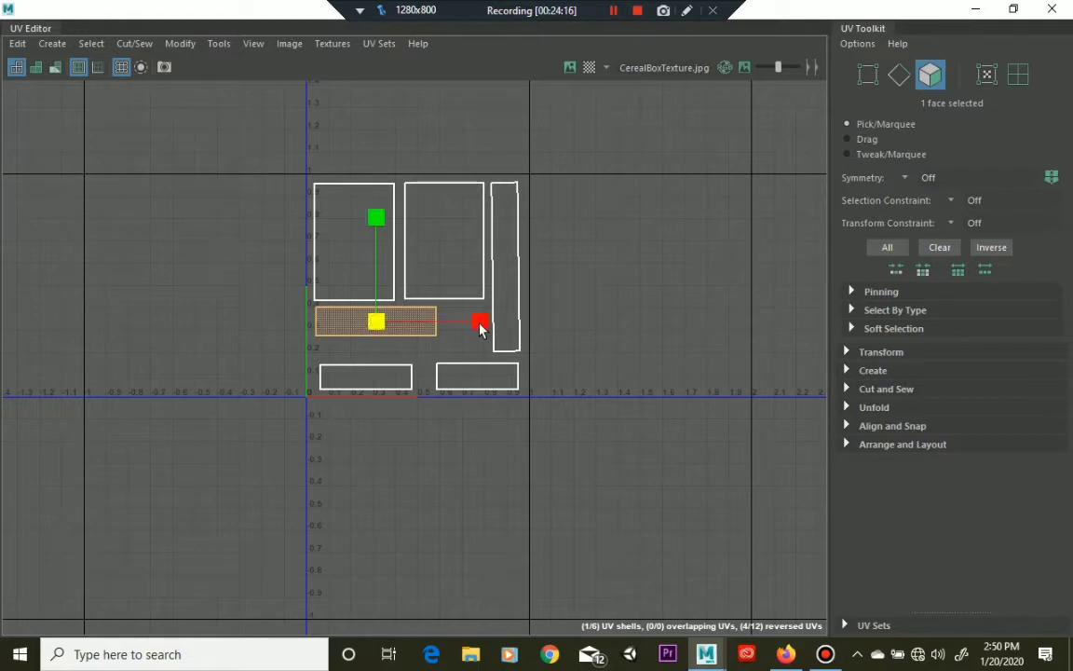
{"action": "left_click_drag", "start_coordinate": [482, 321], "coordinate": [508, 323]}
{"action": "key", "text": "w"}
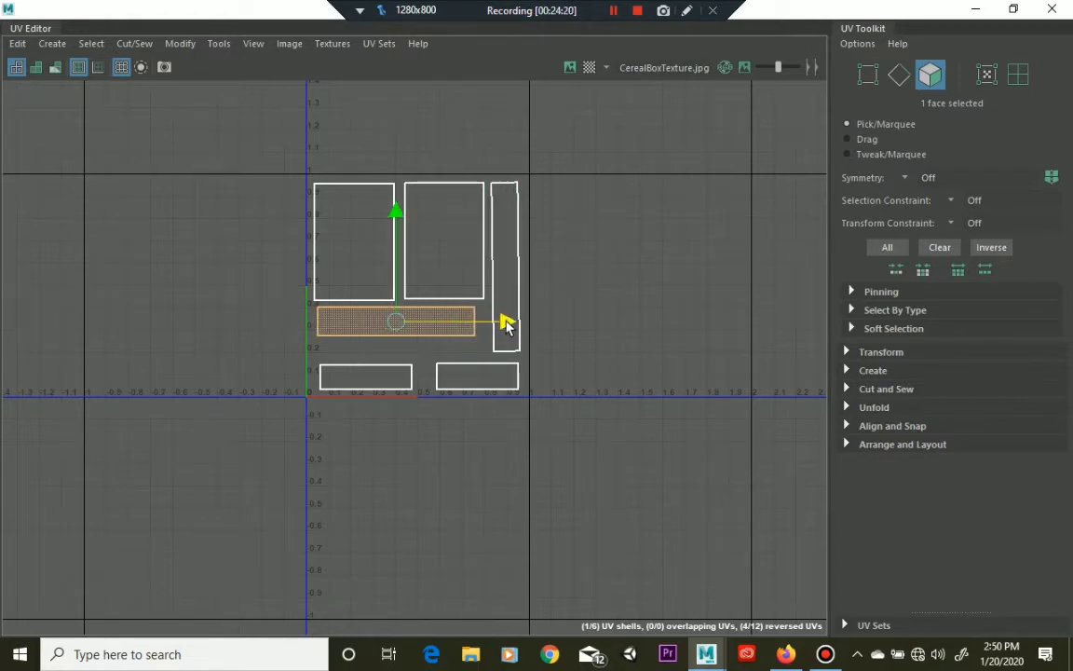
{"action": "left_click_drag", "start_coordinate": [402, 221], "coordinate": [401, 227]}
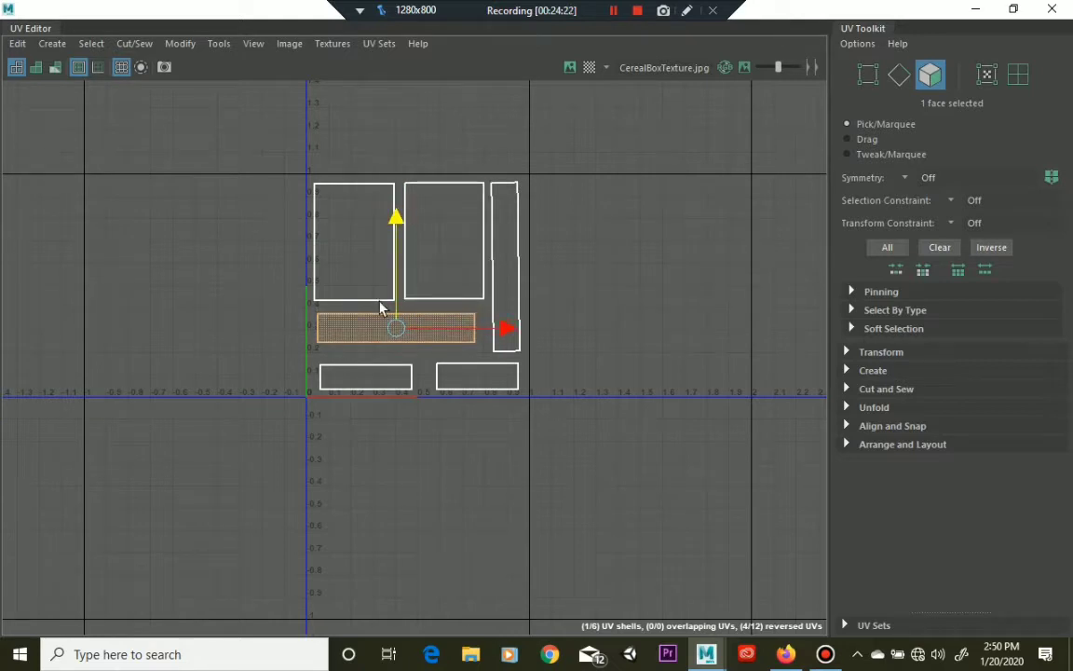
Raise the left small end-face UV shell, shift it slightly left to about 0.04–0.45 in U, and stretch it to about 0.04–0.18 in V
{"action": "left_click", "coordinate": [374, 371]}
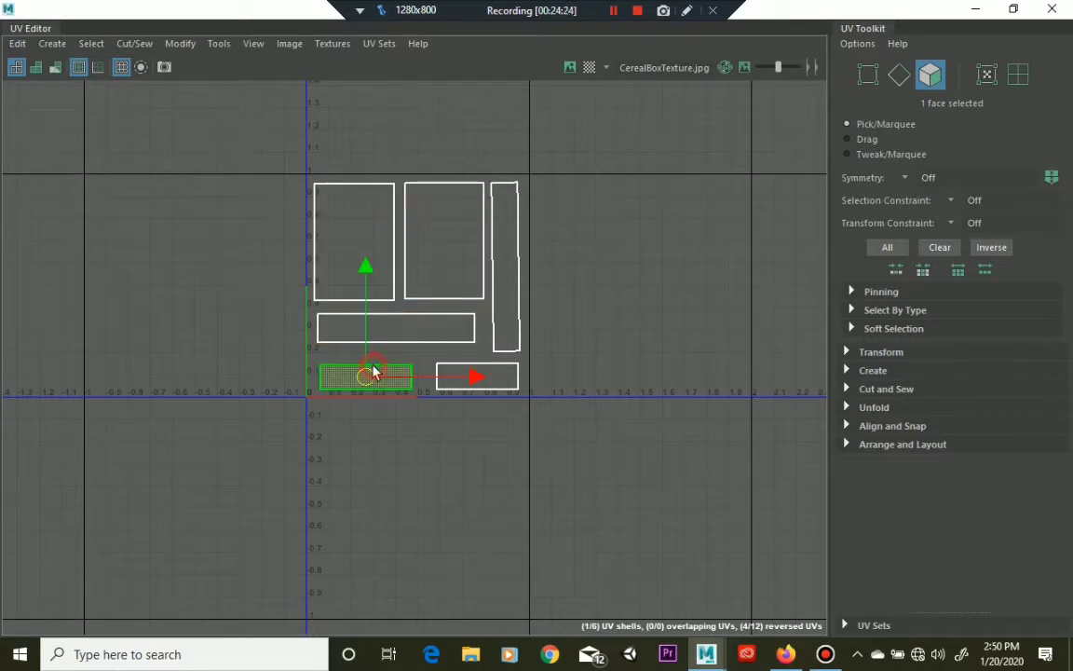
{"action": "left_click_drag", "start_coordinate": [369, 272], "coordinate": [368, 270]}
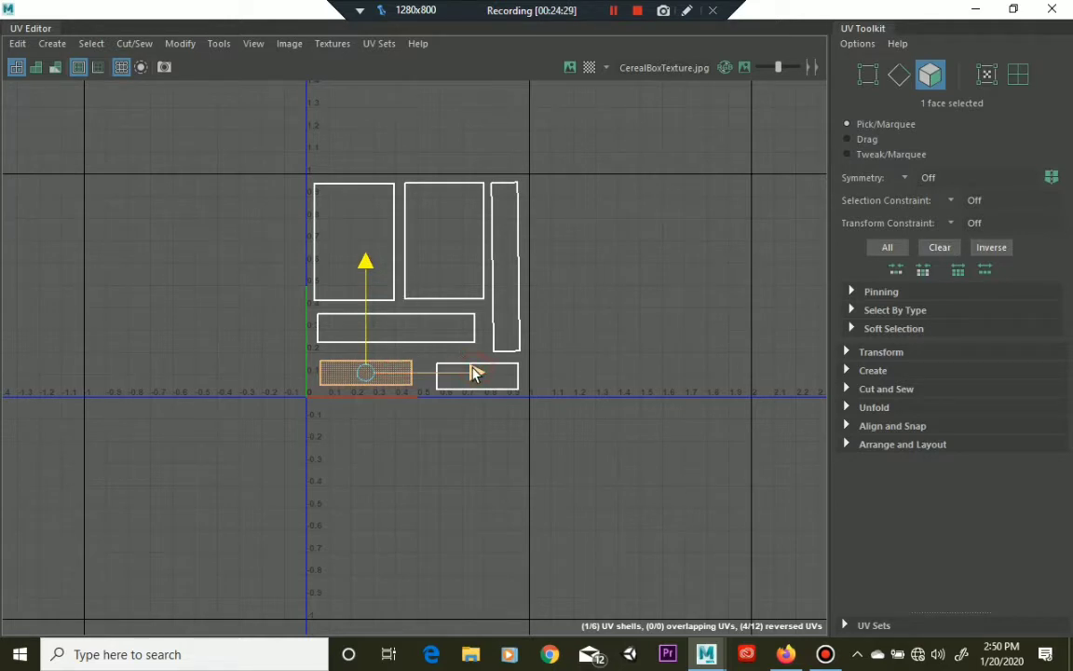
{"action": "left_click_drag", "start_coordinate": [473, 373], "coordinate": [468, 372]}
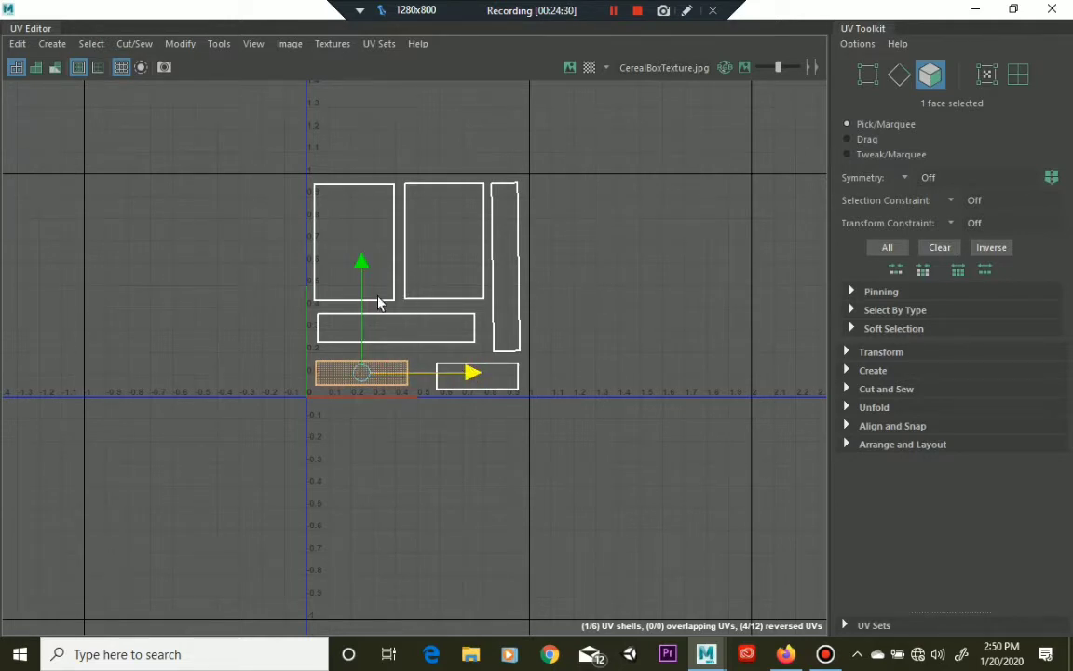
{"action": "key", "text": "r"}
{"action": "left_click_drag", "start_coordinate": [361, 271], "coordinate": [363, 253]}
Enlarge the right small end-face UV shell to about 0.51–0.98 in U and 0.03–0.18 in V, and match the left small shell's height
{"action": "left_click", "coordinate": [503, 372]}
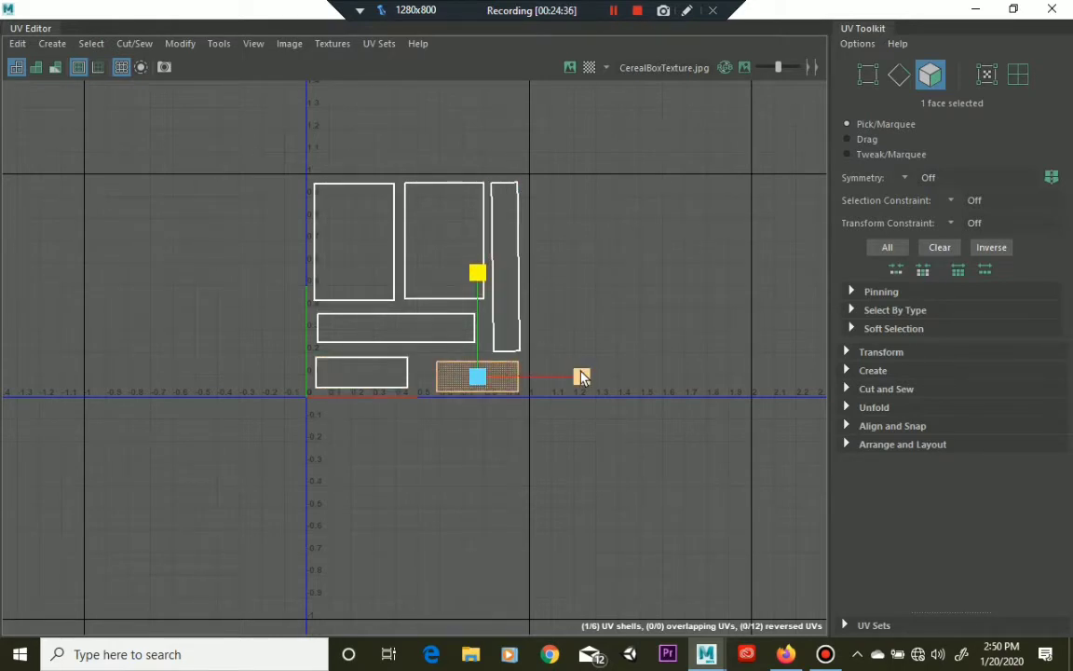
{"action": "mouse_move", "coordinate": [581, 376]}
{"action": "left_mouse_down"}
{"action": "mouse_move", "coordinate": [593, 379]}
{"action": "mouse_move", "coordinate": [579, 378]}
{"action": "left_mouse_up"}
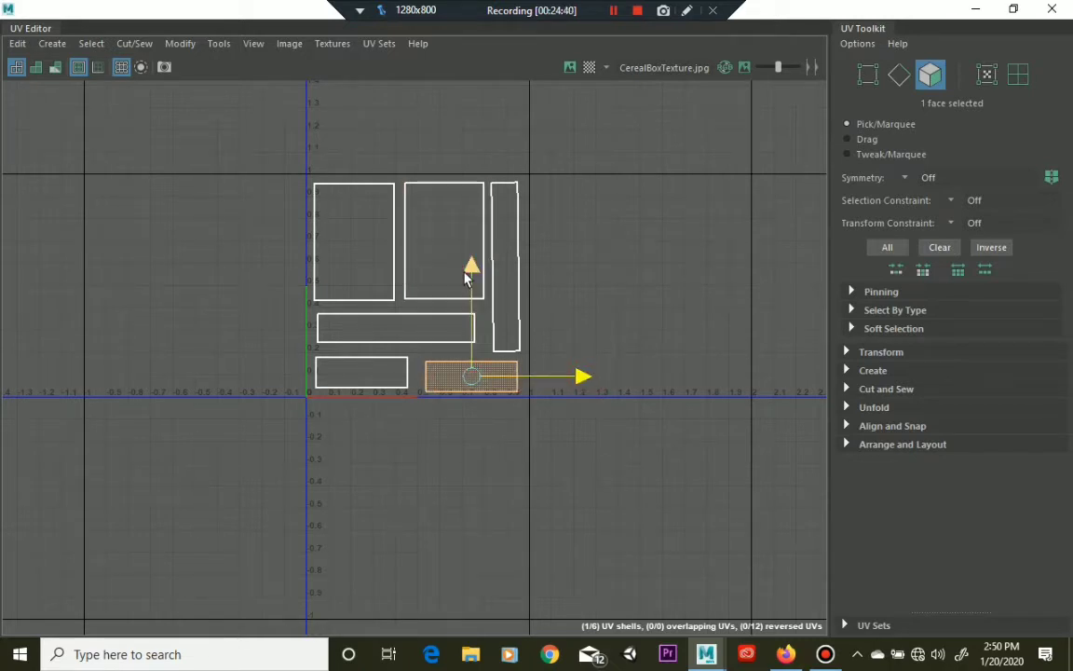
{"action": "left_click_drag", "start_coordinate": [466, 277], "coordinate": [469, 274]}
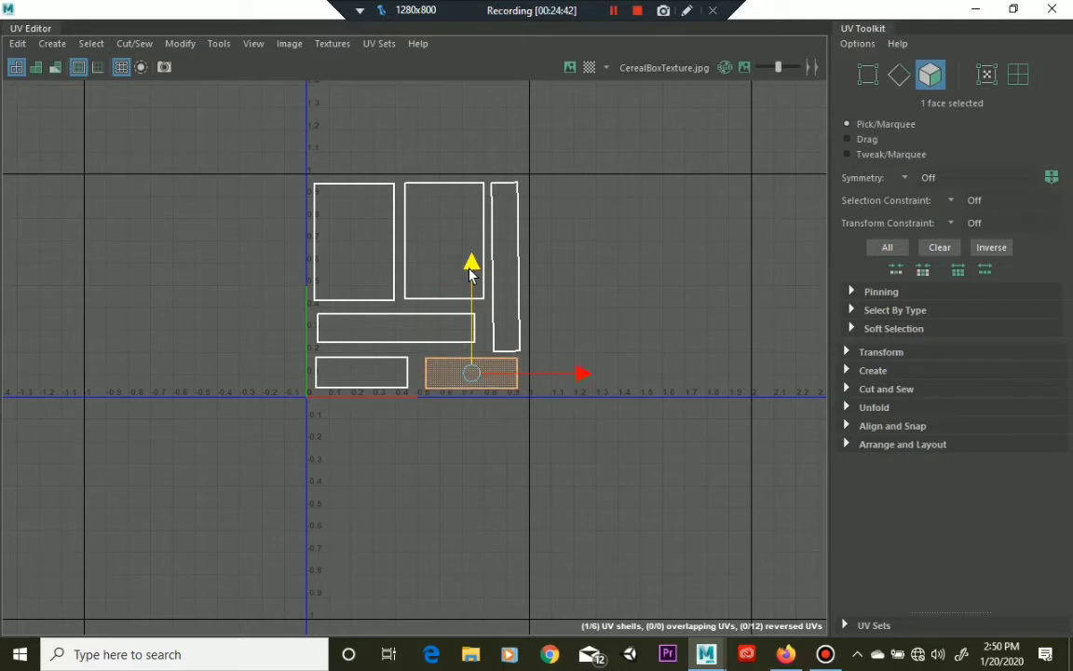
{"action": "key", "text": "r"}
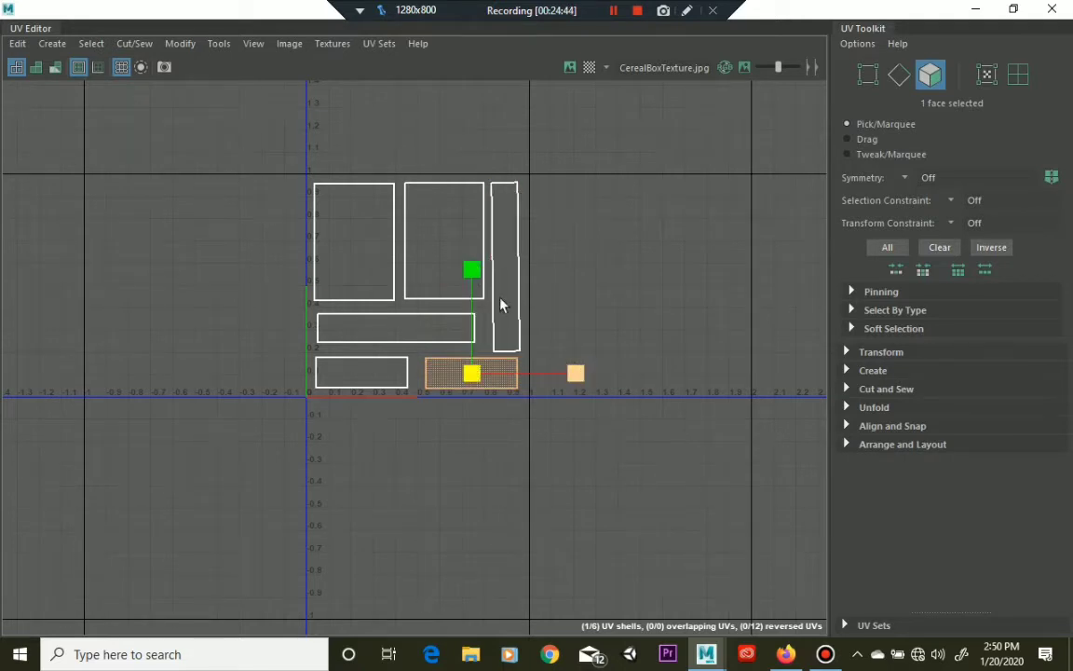
{"action": "left_click", "coordinate": [472, 269]}
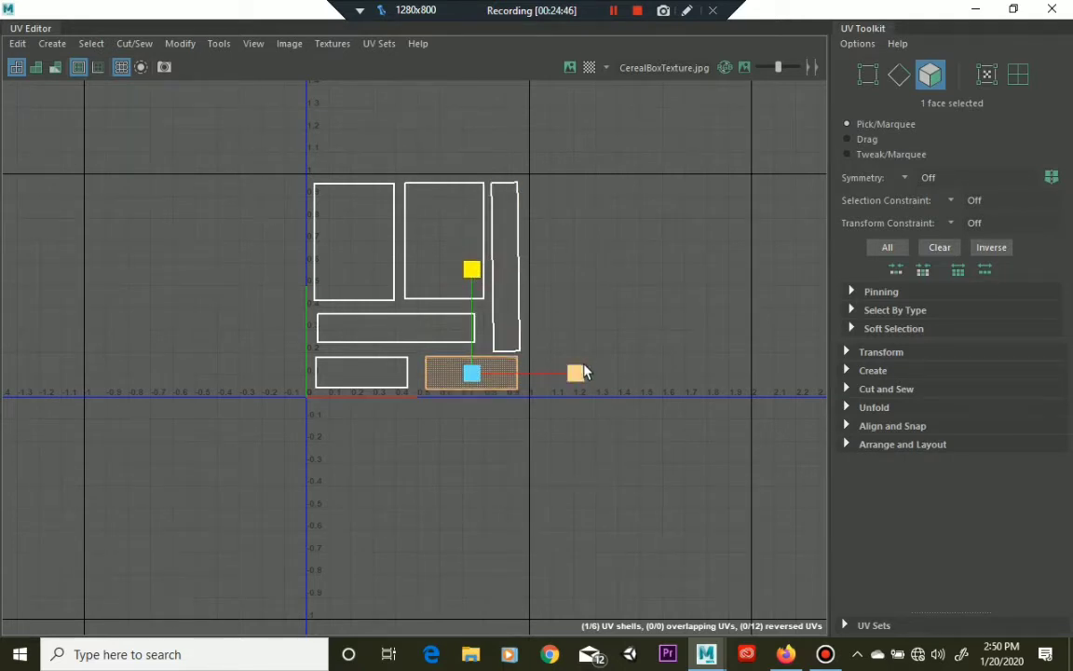
{"action": "left_click_drag", "start_coordinate": [583, 373], "coordinate": [599, 372]}
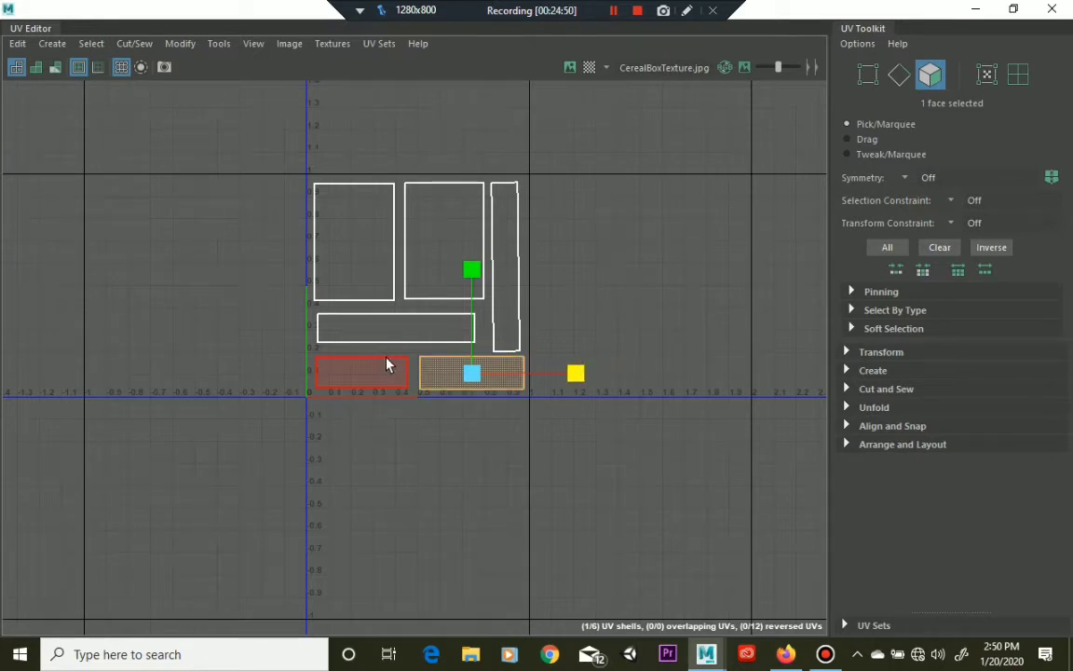
{"action": "left_click", "coordinate": [383, 368]}
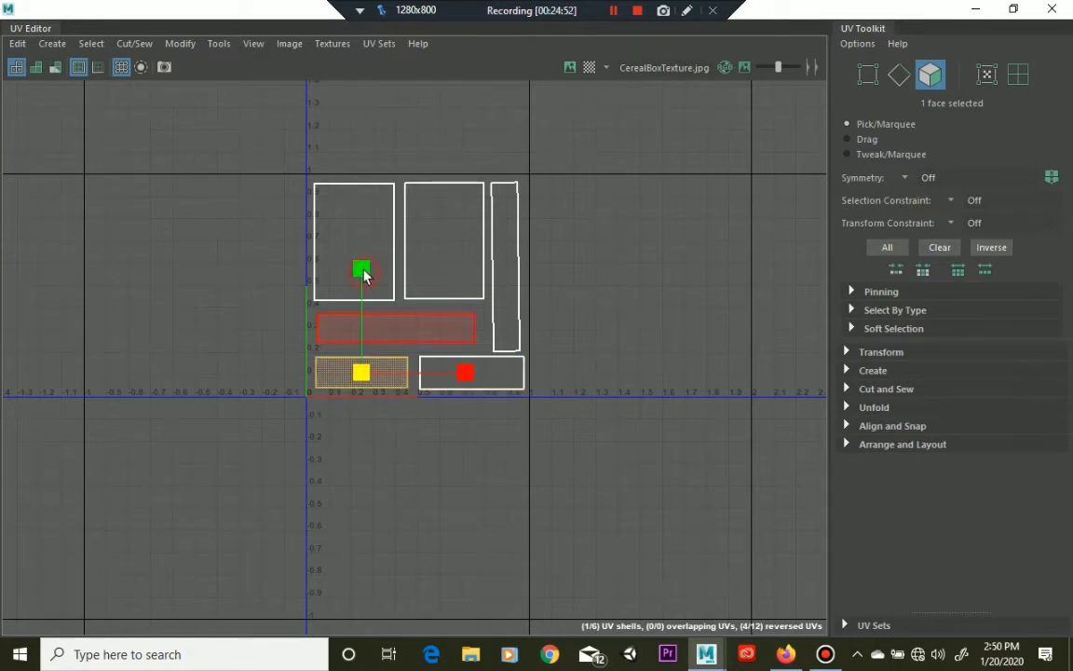
{"action": "left_click_drag", "start_coordinate": [363, 273], "coordinate": [363, 268]}
Enlarge the horizontal side-face UV shell to about 0.04–0.80 in U and 0.23–0.39 in V, between the large and small shells
{"action": "left_click", "coordinate": [406, 334]}
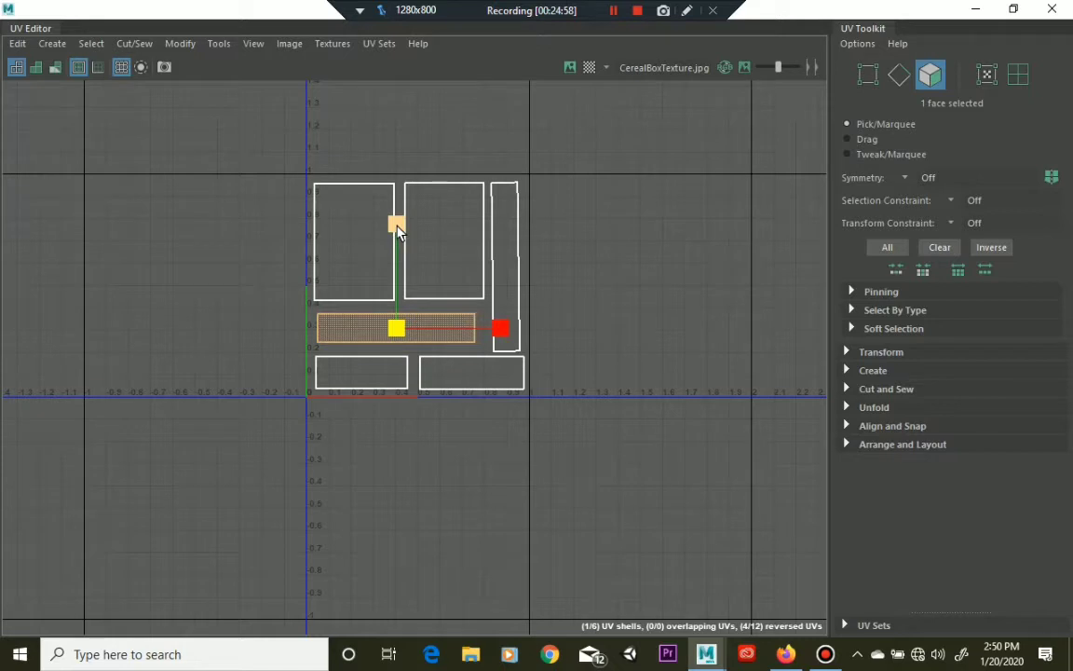
{"action": "left_click_drag", "start_coordinate": [397, 229], "coordinate": [399, 192]}
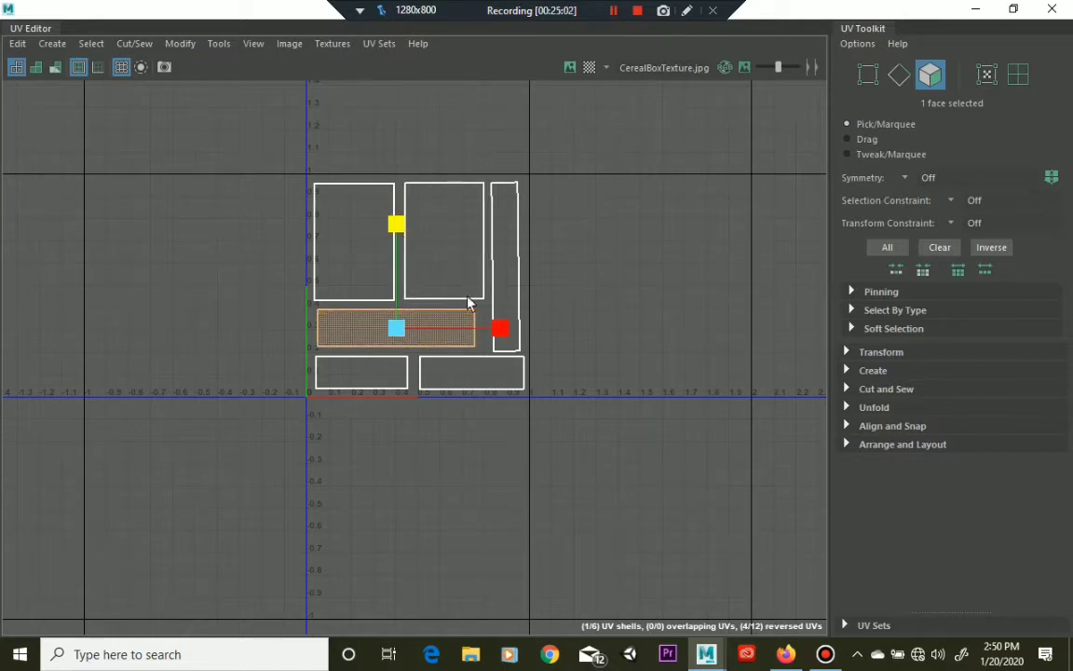
{"action": "left_click_drag", "start_coordinate": [498, 326], "coordinate": [508, 328]}
{"action": "key", "text": "w"}
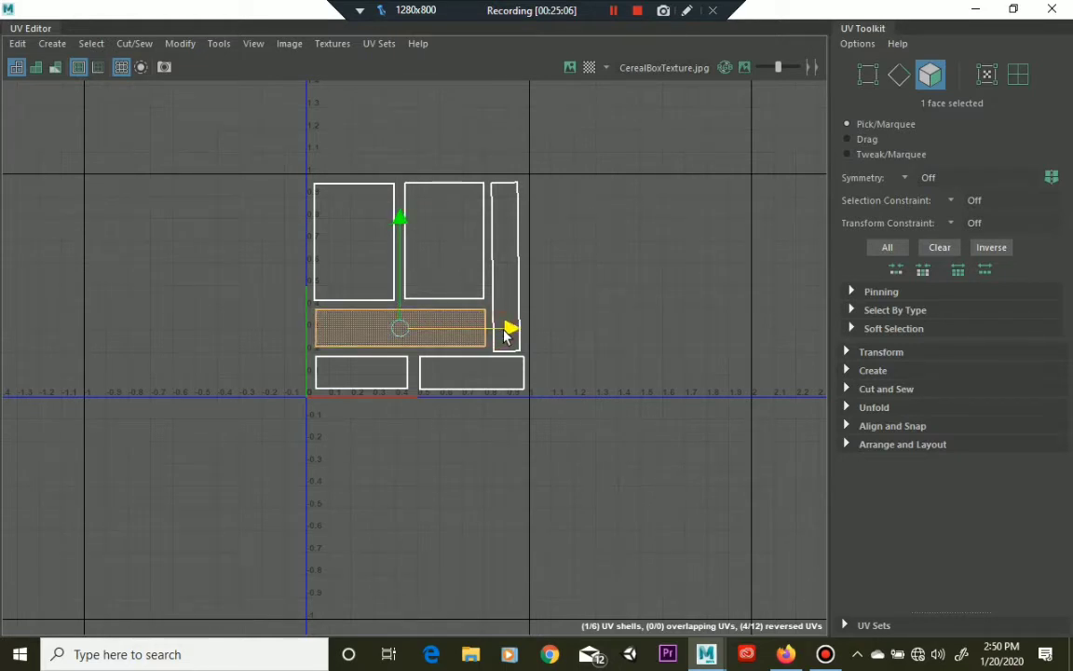
Move the second large UV shell in the upper row slightly down
{"action": "left_click", "coordinate": [428, 296]}
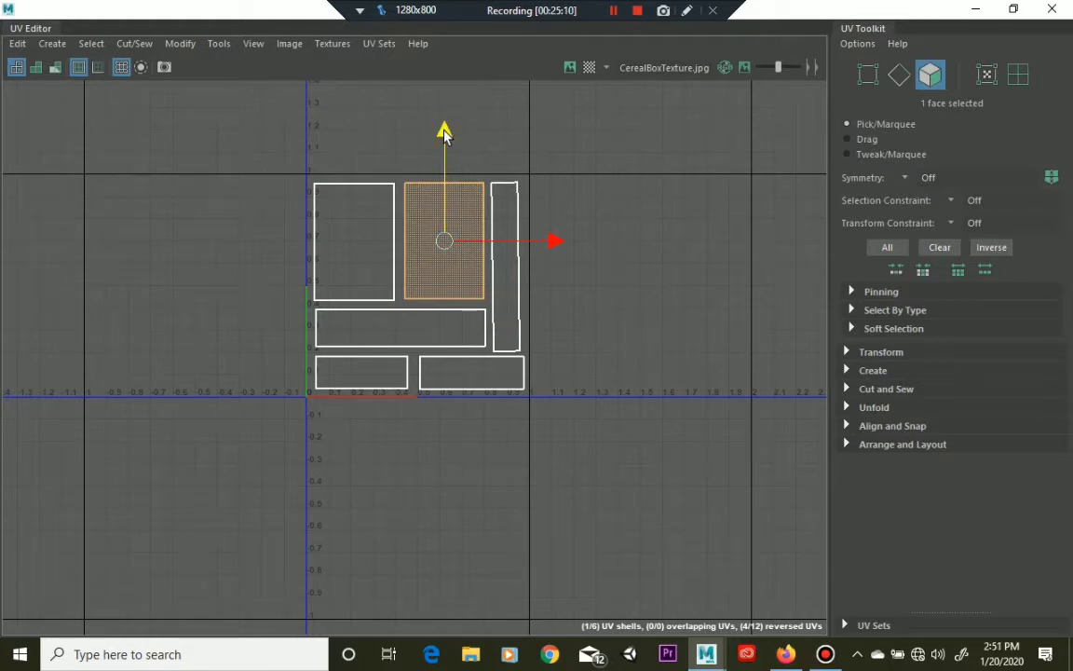
{"action": "left_click_drag", "start_coordinate": [444, 133], "coordinate": [444, 136]}
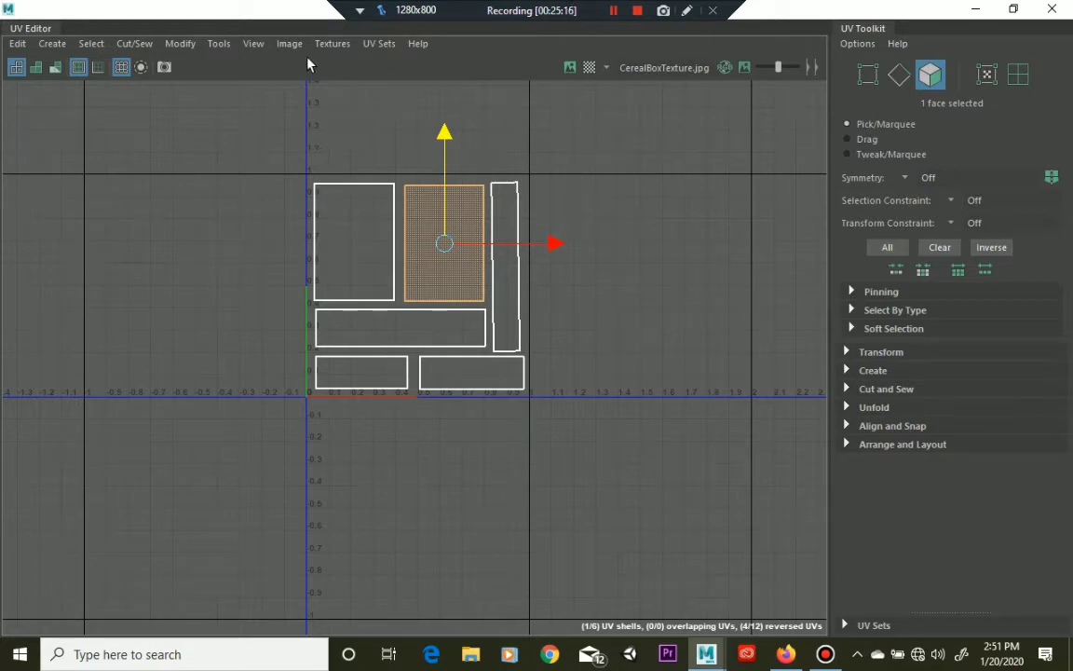
In the UV Snapshot options, set the image format to JPEG and the file name to CerealUV-001 in the project's images folder
{"action": "left_click", "coordinate": [329, 43]}
{"action": "mouse_move", "coordinate": [289, 45]}
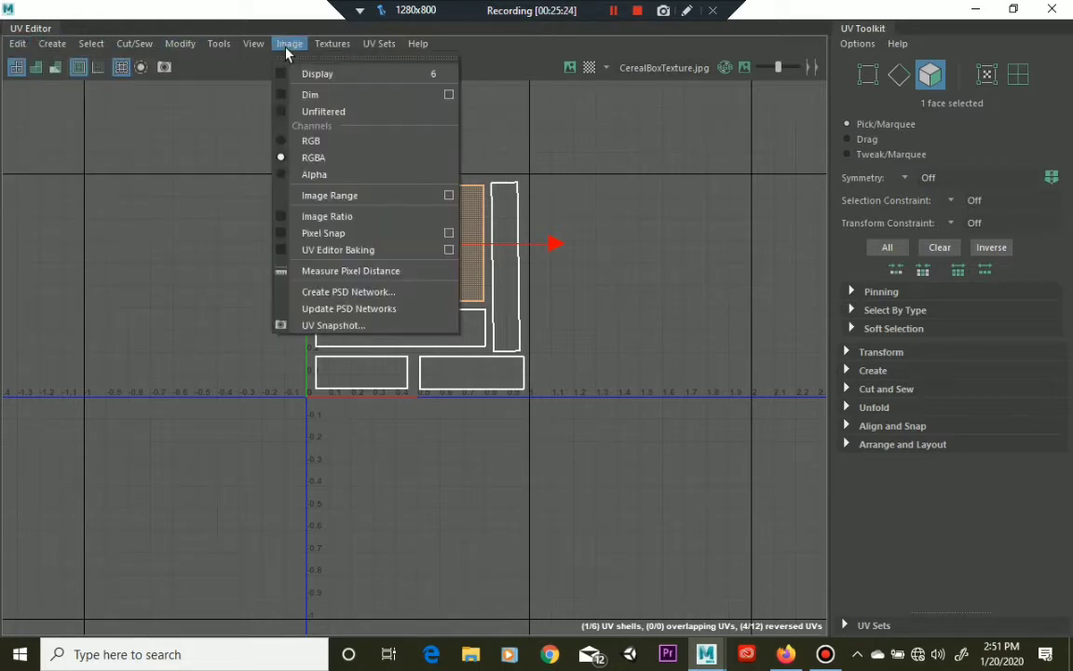
{"action": "left_click", "coordinate": [365, 323]}
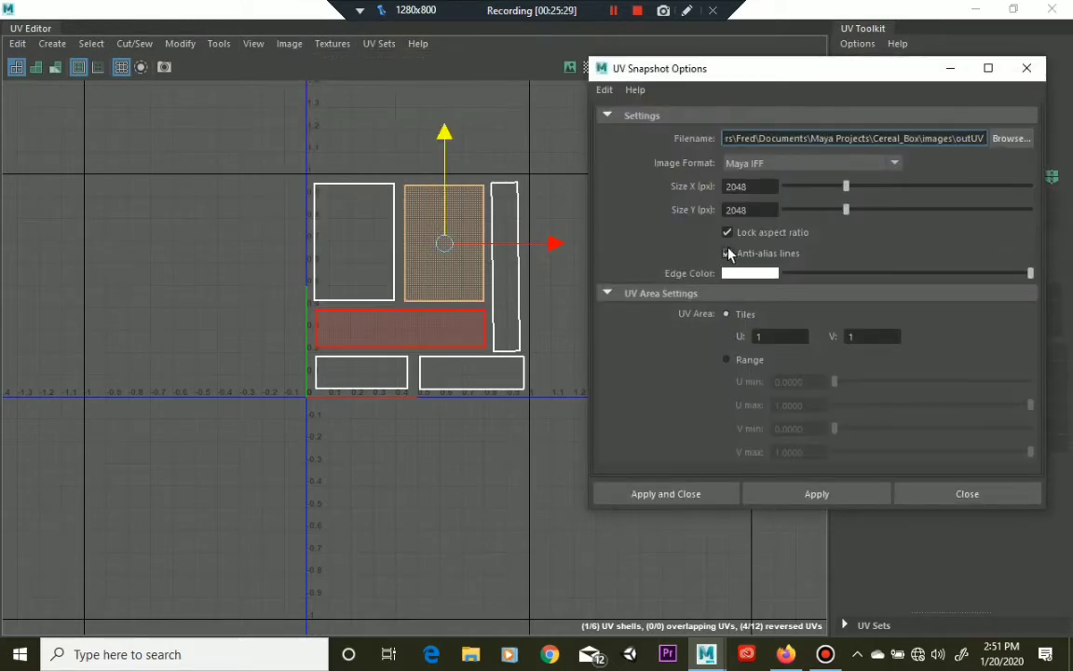
{"action": "left_click", "coordinate": [774, 167]}
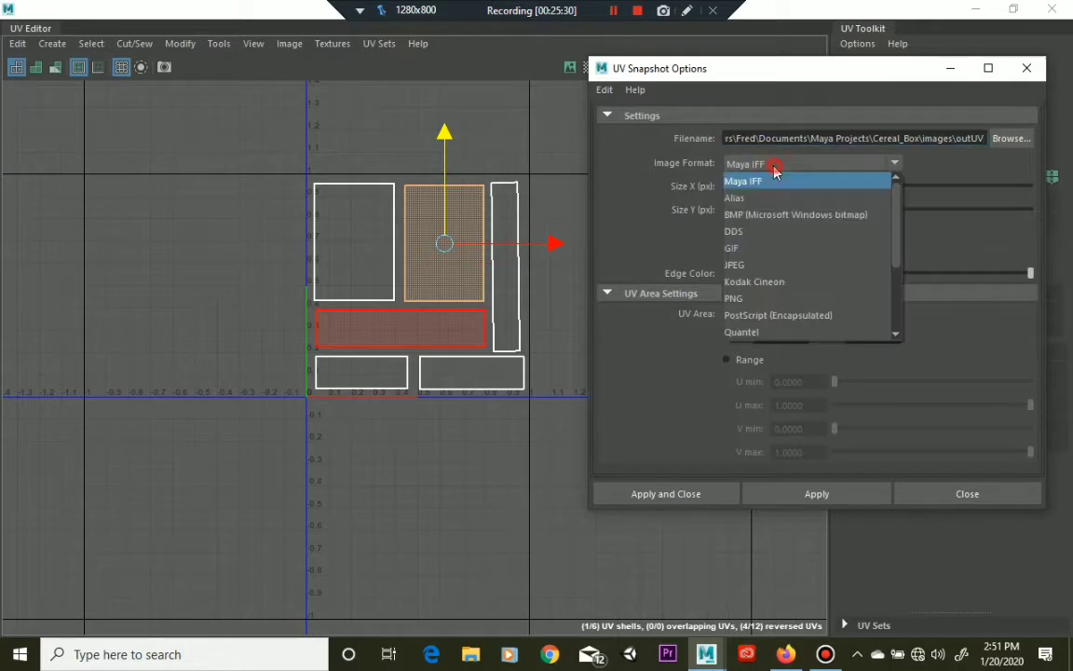
{"action": "left_click", "coordinate": [792, 263]}
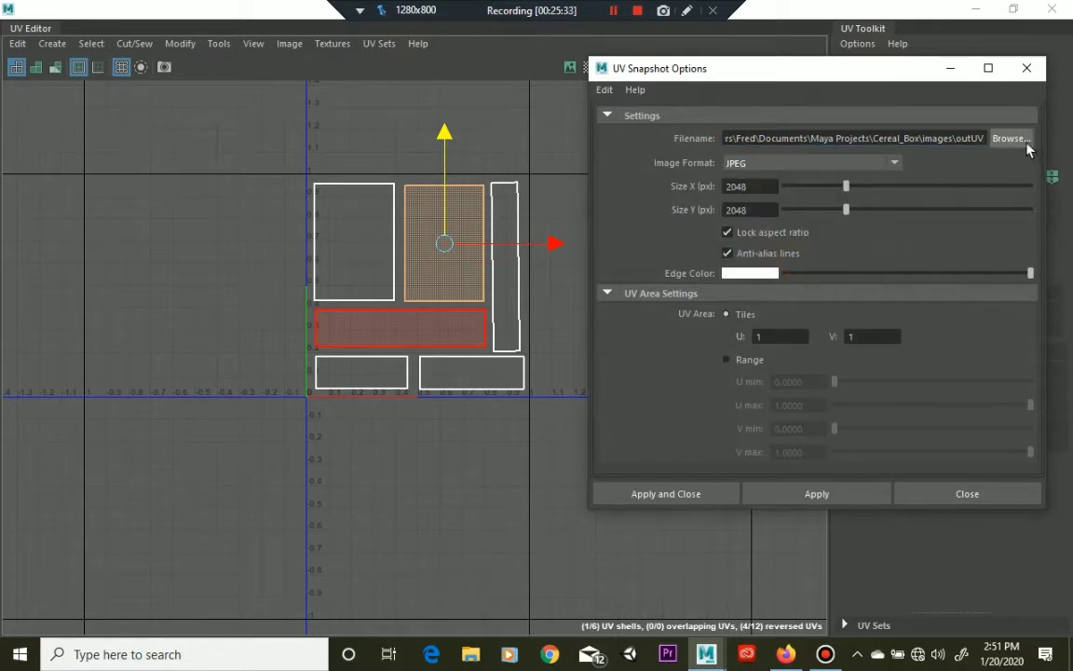
{"action": "double_click", "coordinate": [959, 138]}
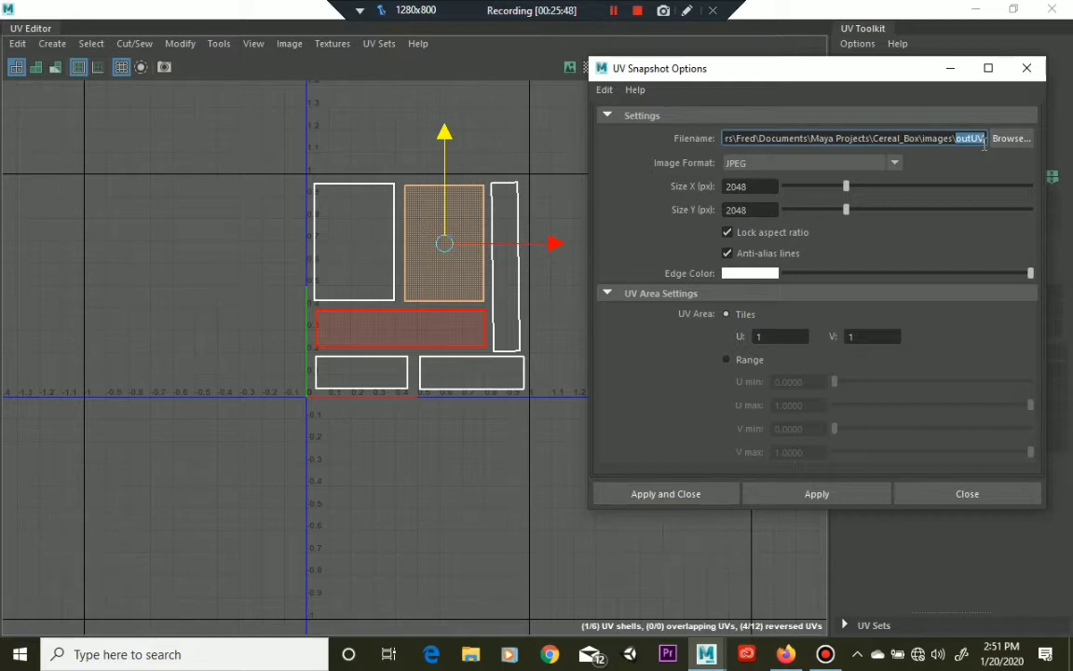
{"action": "type", "text": "Cereal"}
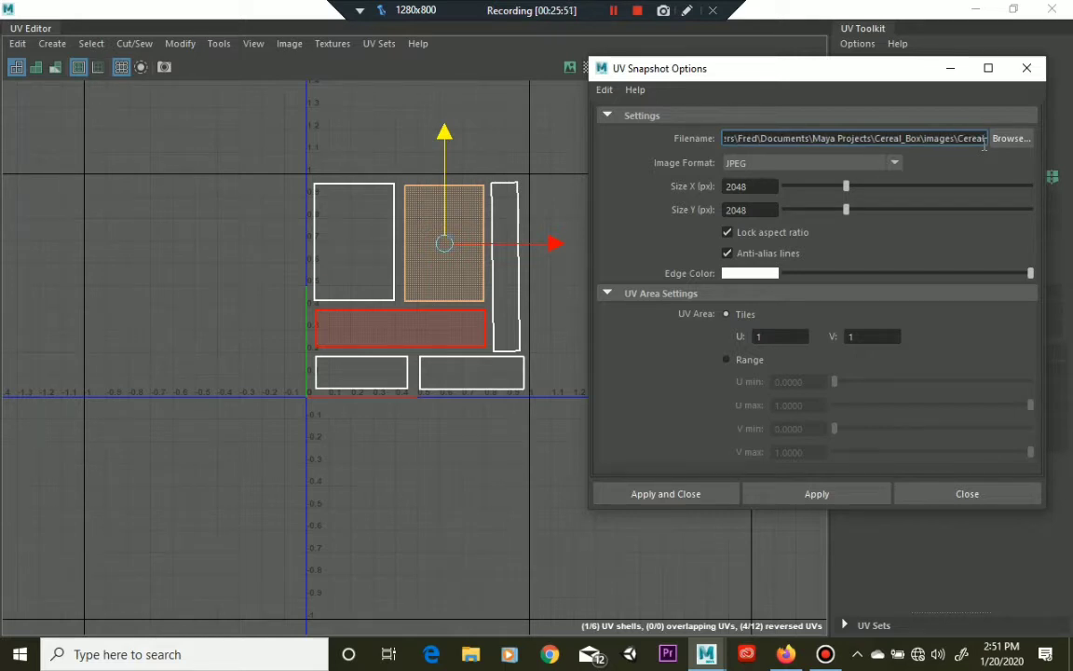
{"action": "type", "text": "UV-001"}
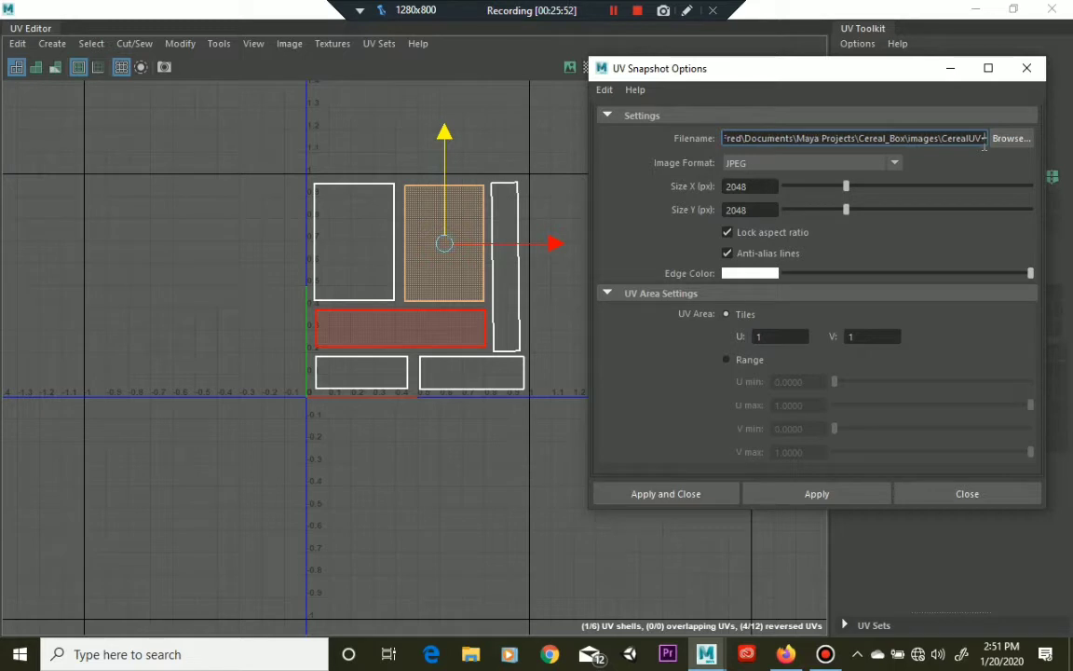
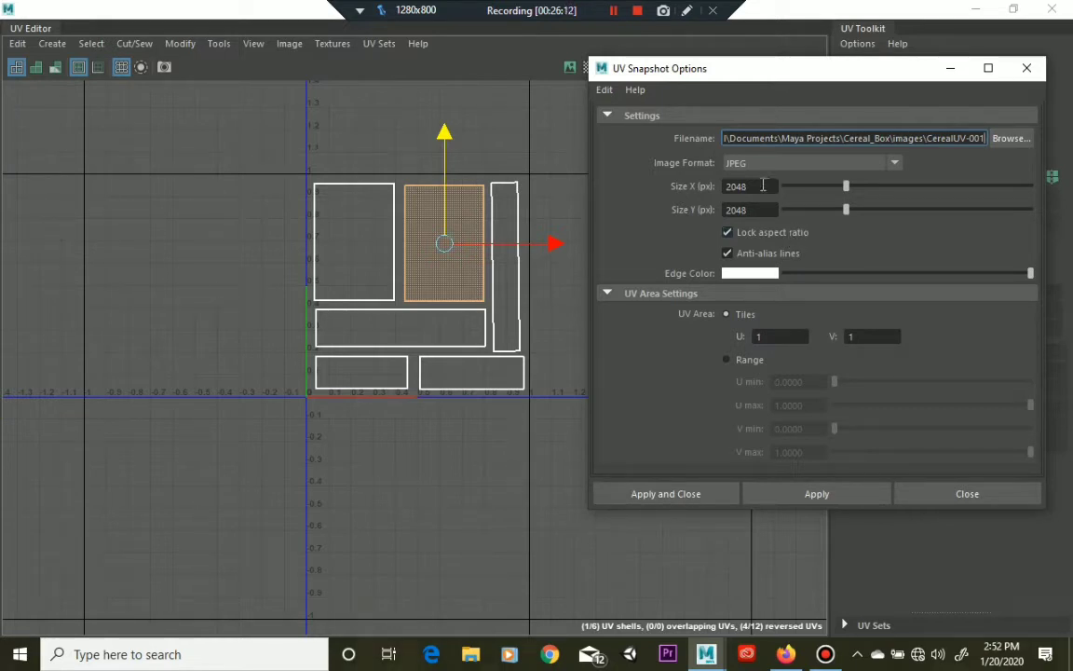
Set the snapshot size to 512 px with the aspect ratio locked and export the UV snapshot
{"action": "left_click_drag", "start_coordinate": [763, 186], "coordinate": [710, 187]}
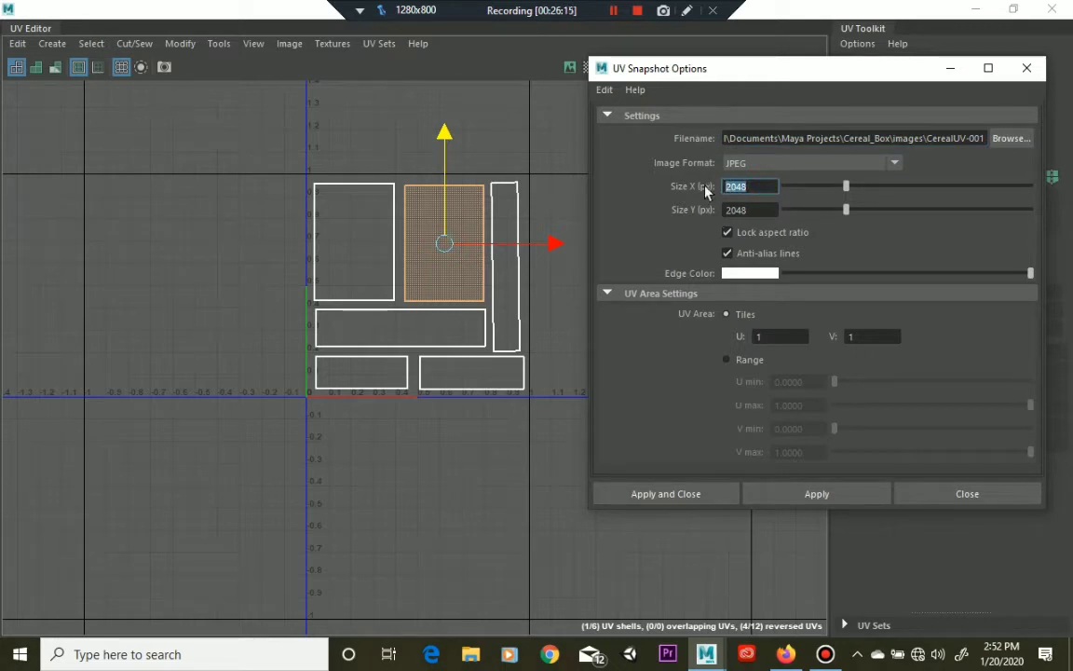
{"action": "type", "text": "512"}
{"action": "key", "text": "Return"}
{"action": "left_click", "coordinate": [782, 495]}
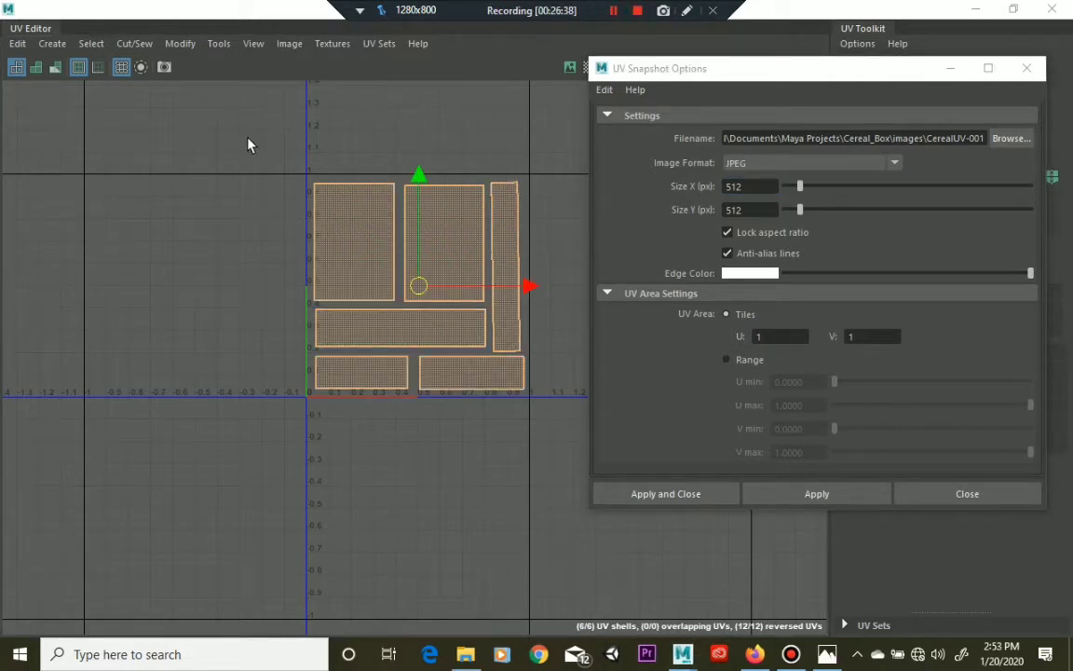
Select all six UV shells and export the 512 px JPEG UV snapshot again, overwriting the existing CerealUV-001 file
{"action": "left_click", "coordinate": [250, 139]}
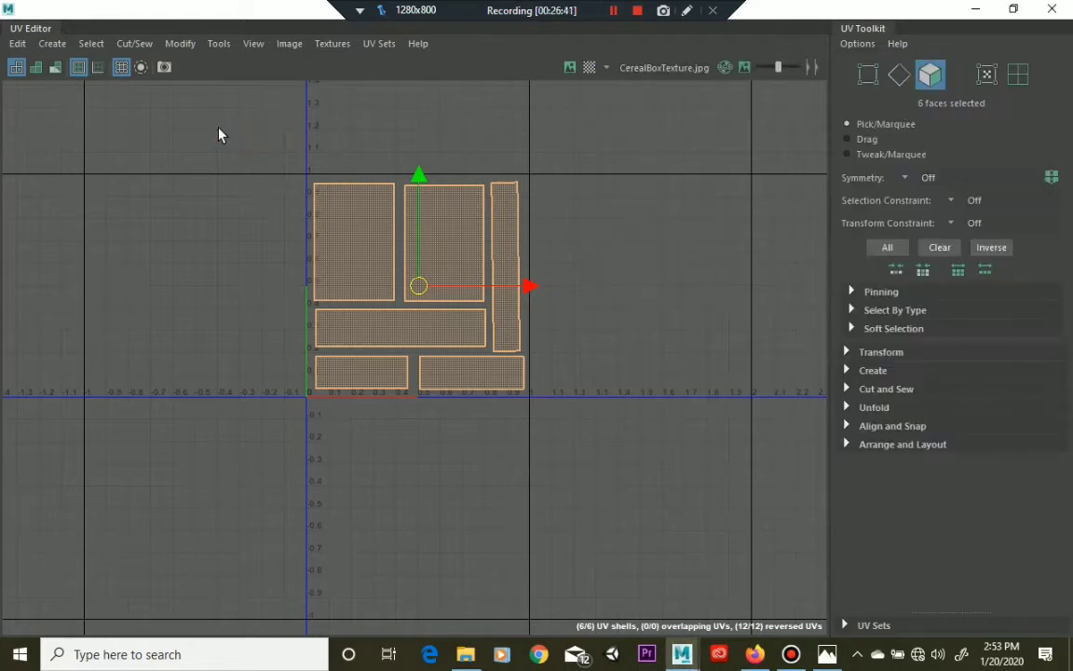
{"action": "left_click_drag", "start_coordinate": [219, 127], "coordinate": [587, 420]}
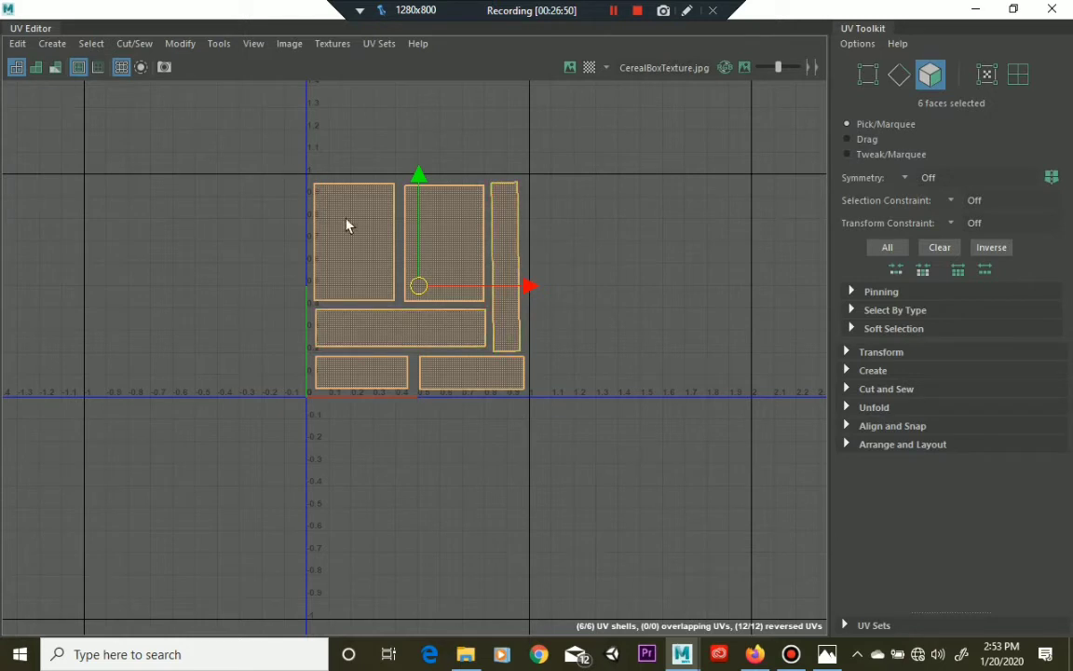
{"action": "left_click", "coordinate": [261, 151]}
{"action": "left_click_drag", "start_coordinate": [261, 151], "coordinate": [570, 448]}
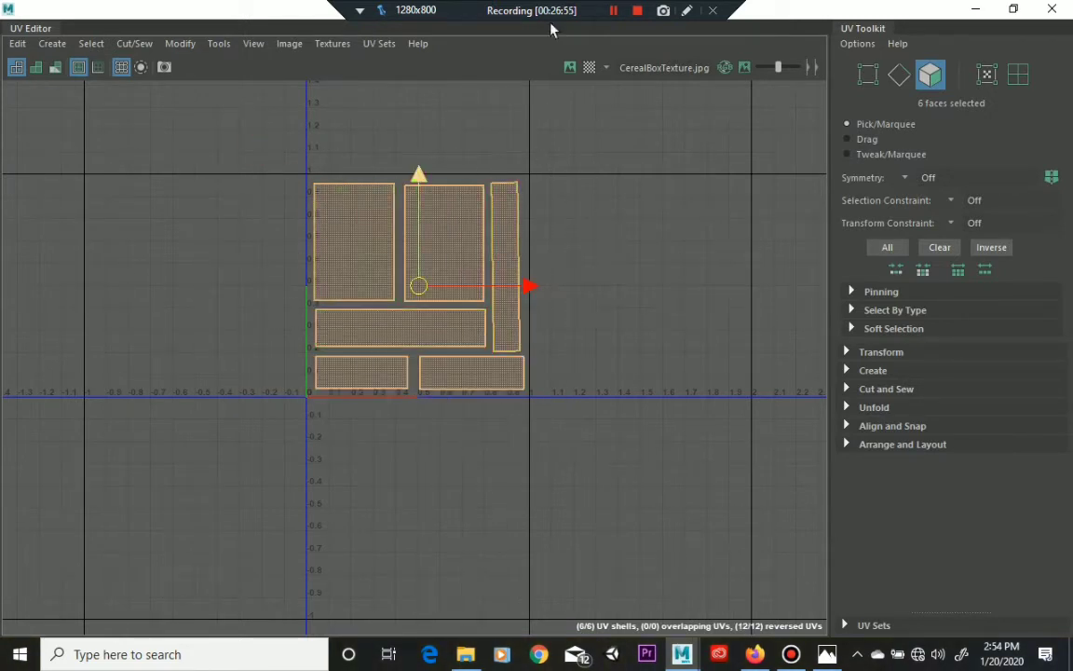
{"action": "left_click", "coordinate": [294, 46]}
{"action": "left_click", "coordinate": [420, 326]}
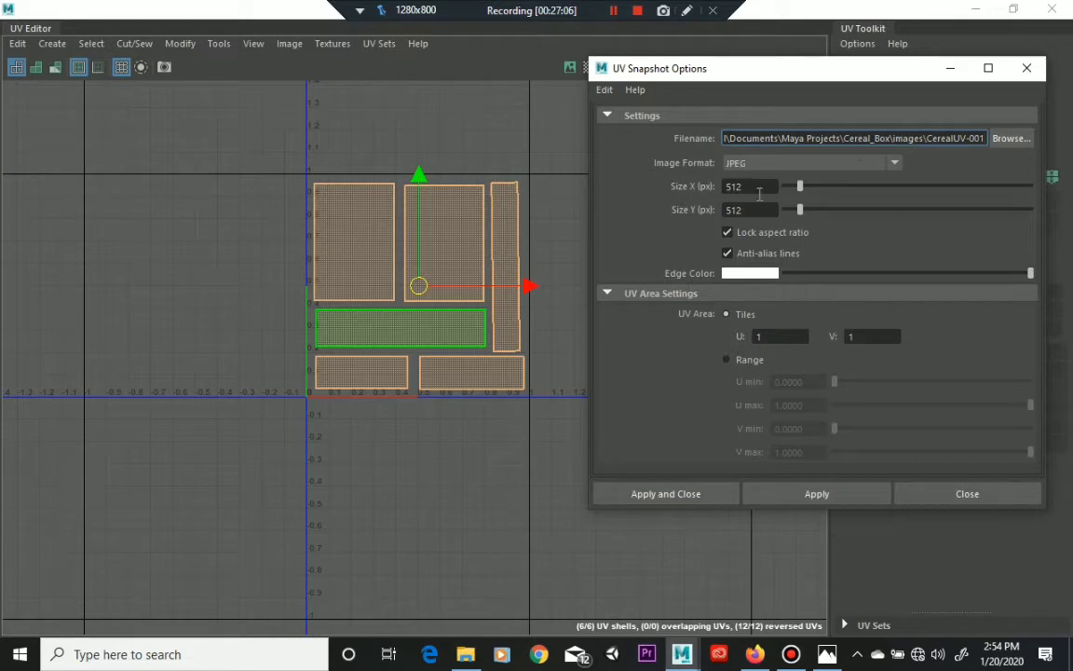
{"action": "left_click", "coordinate": [777, 493]}
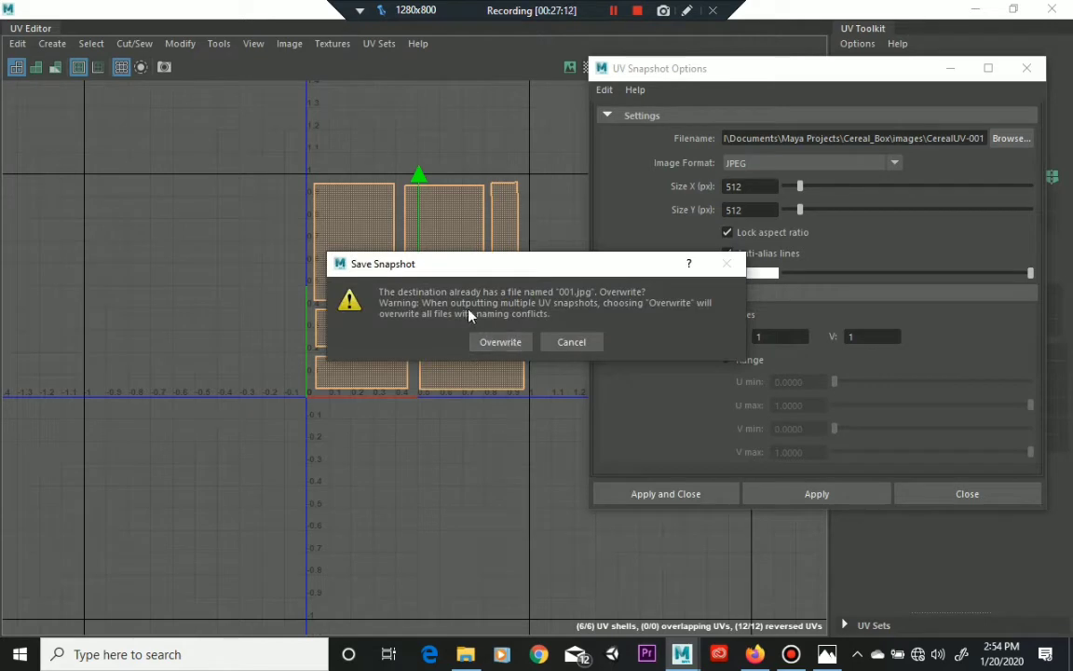
{"action": "left_click", "coordinate": [512, 348]}
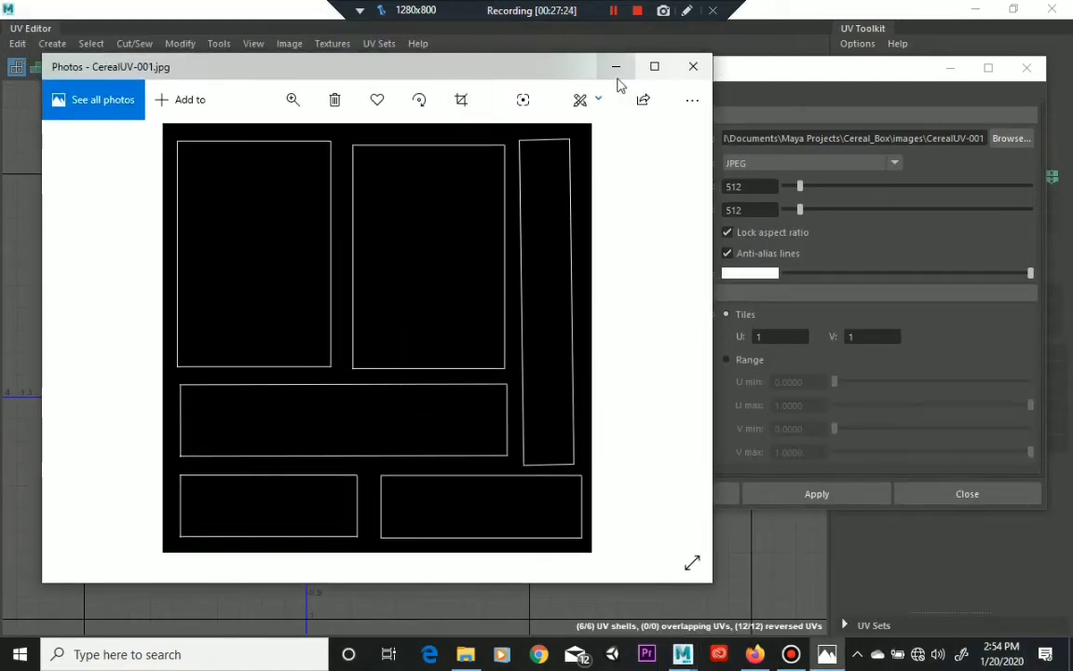
Close the image preview, go to the Cereal_Box images folder and open CerealUV-001 in Photos to check the exported UV layout
{"action": "left_click", "coordinate": [690, 68]}
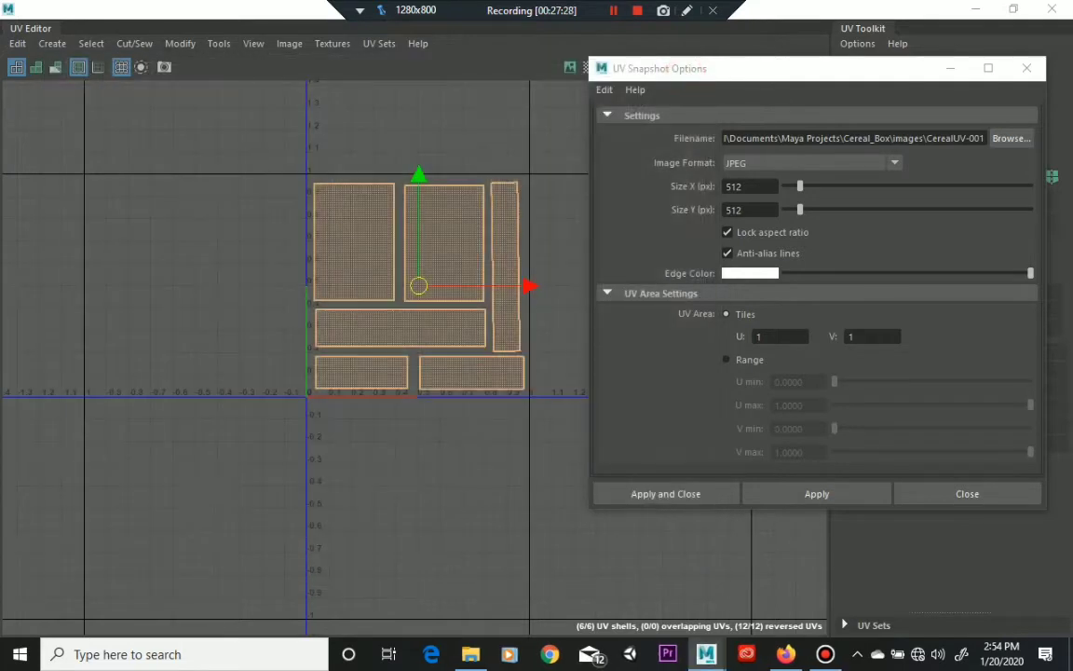
{"action": "left_click", "coordinate": [470, 654]}
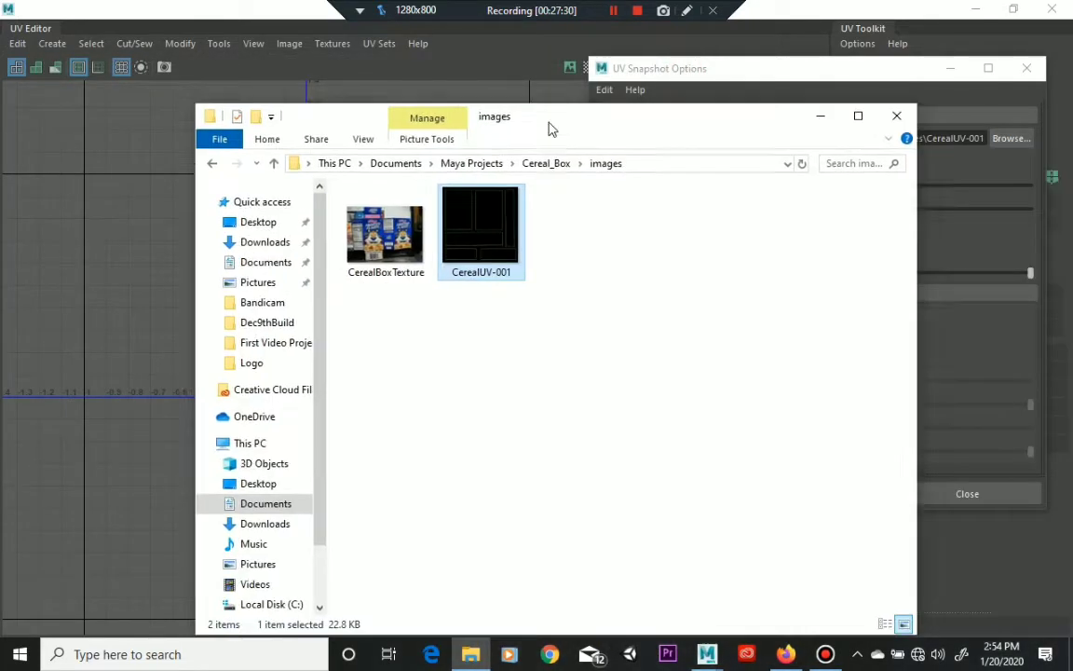
{"action": "left_click_drag", "start_coordinate": [546, 127], "coordinate": [446, 95]}
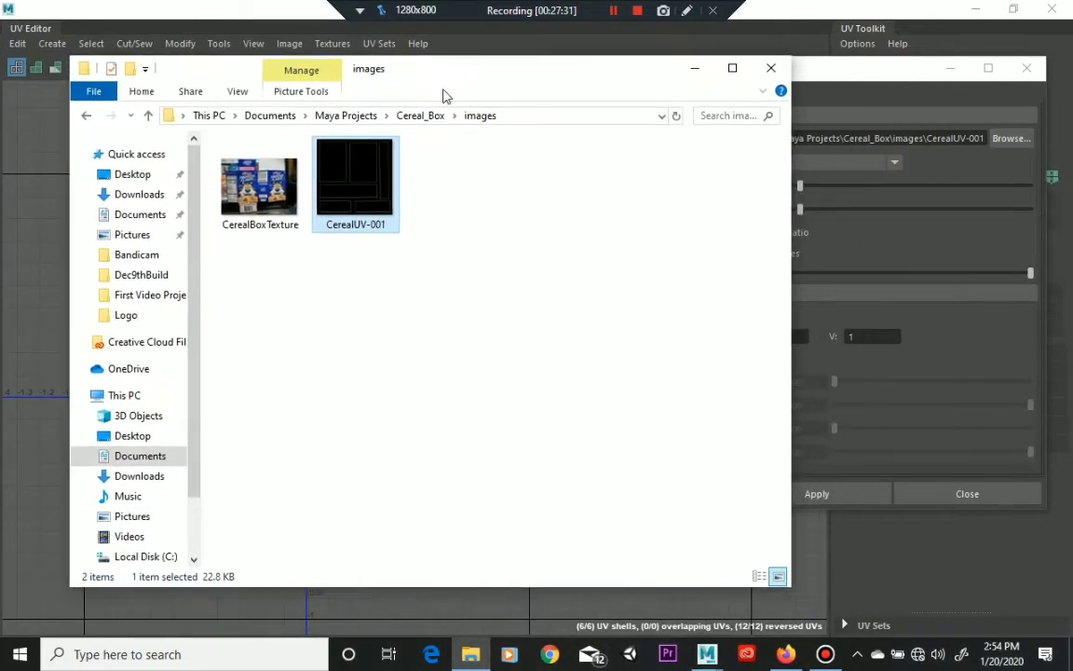
{"action": "left_click", "coordinate": [389, 268]}
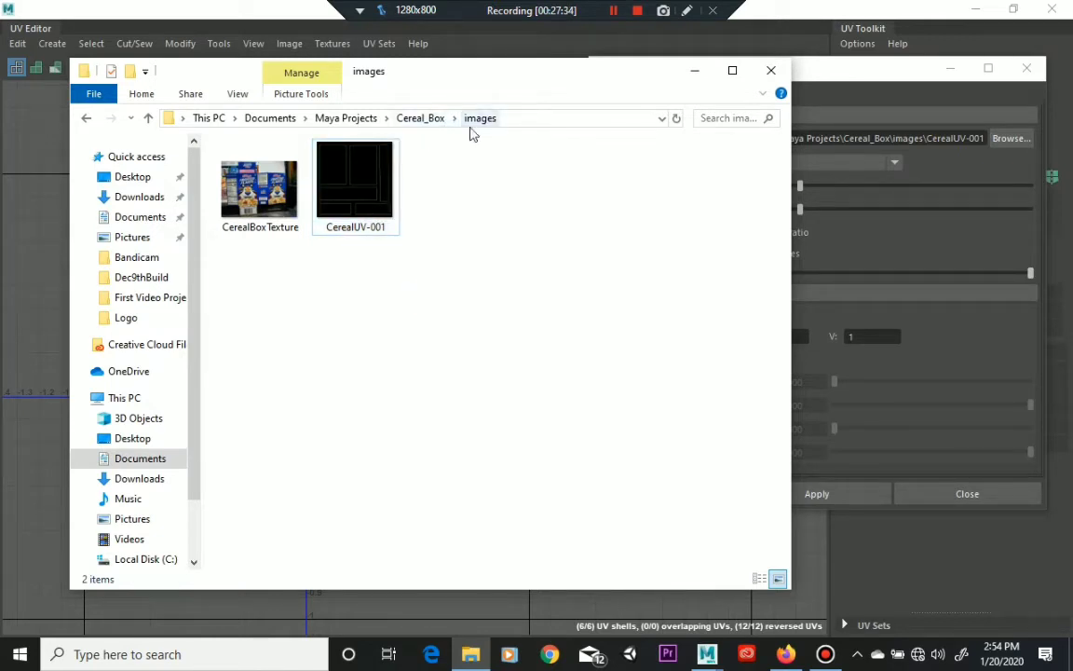
{"action": "left_click", "coordinate": [345, 192]}
{"action": "double_click", "coordinate": [344, 191]}
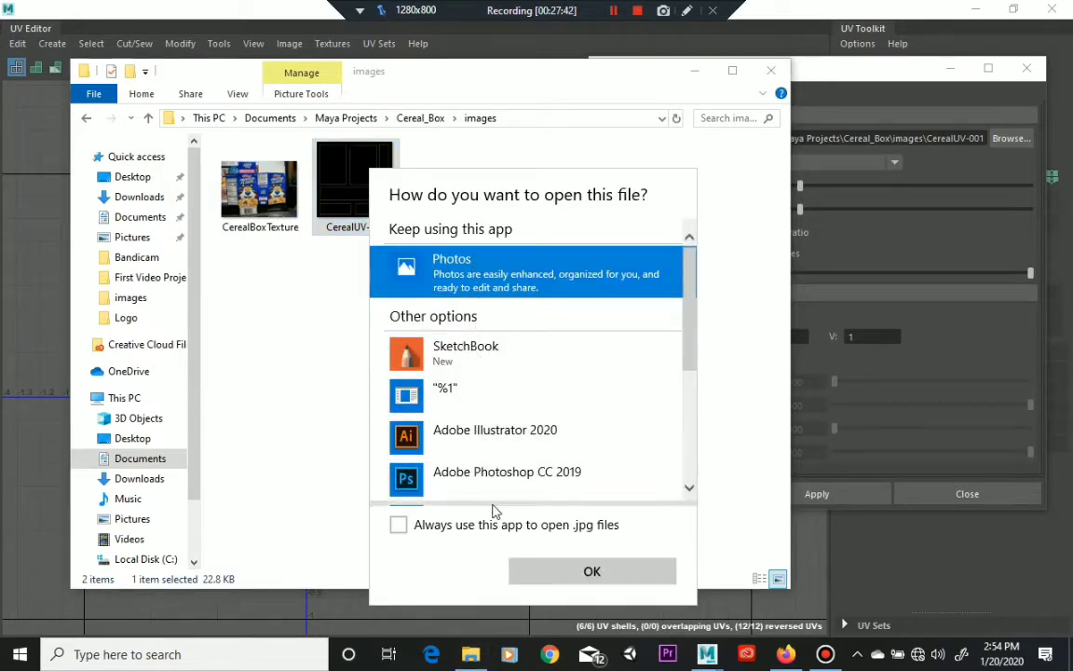
{"action": "left_click", "coordinate": [555, 578]}
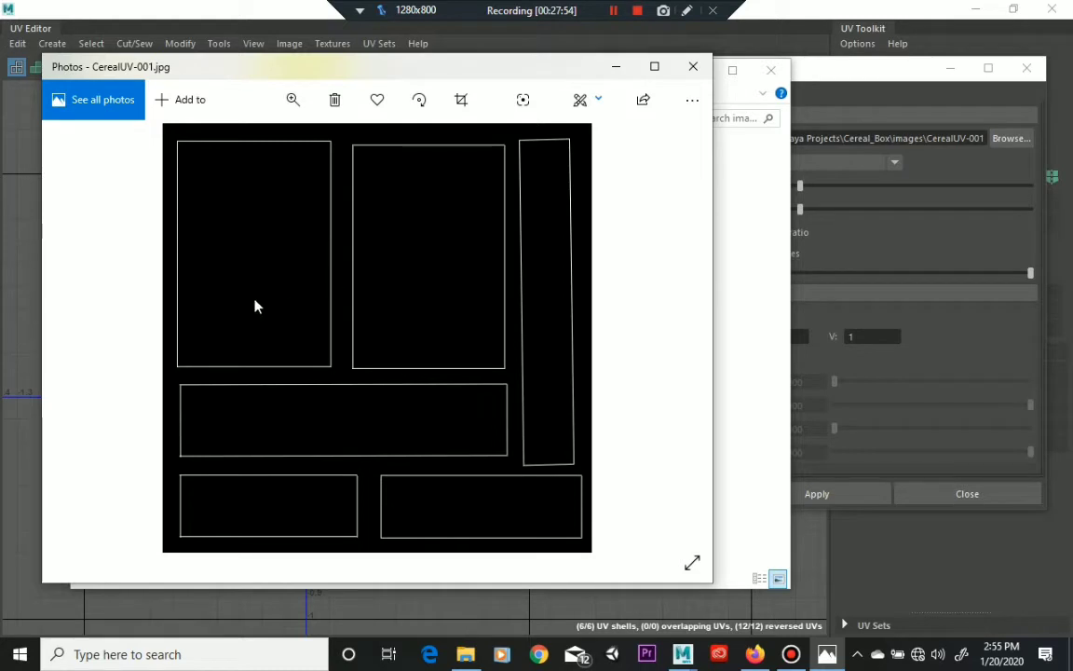
{"action": "mouse_move", "coordinate": [119, 310]}
{"action": "left_click", "coordinate": [613, 11]}
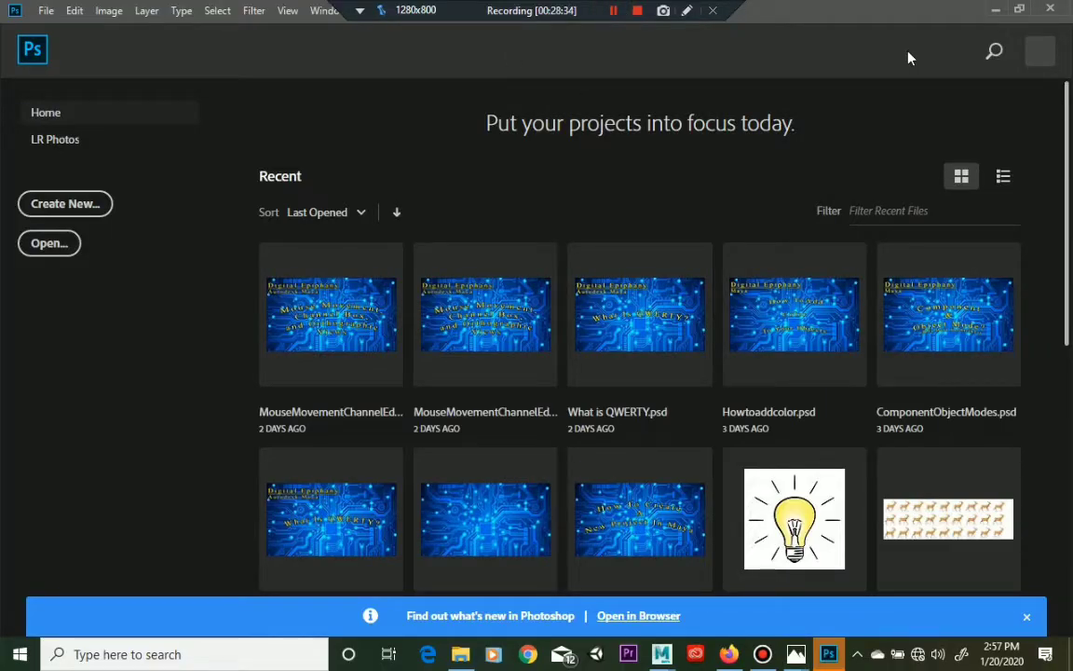
{"action": "left_click", "coordinate": [47, 11]}
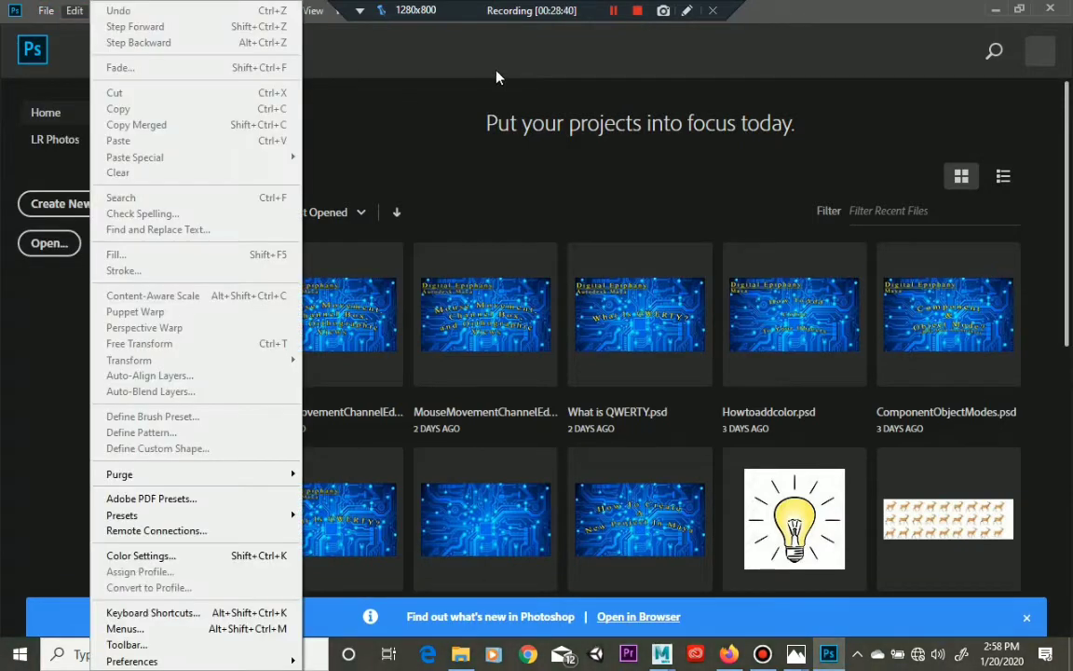
{"action": "left_click", "coordinate": [612, 12]}
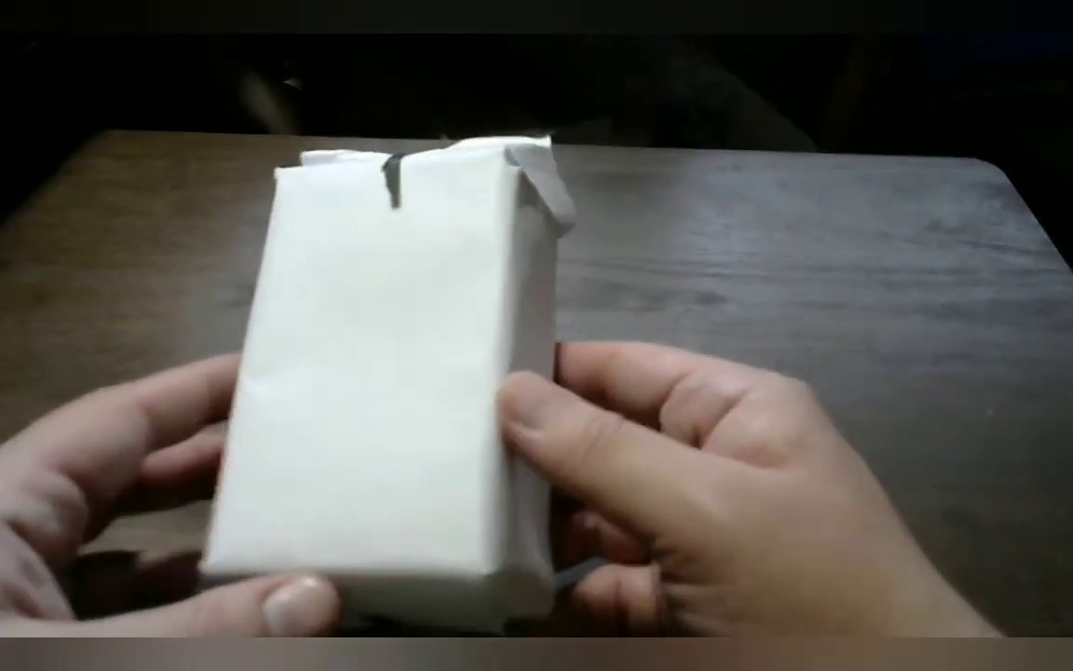
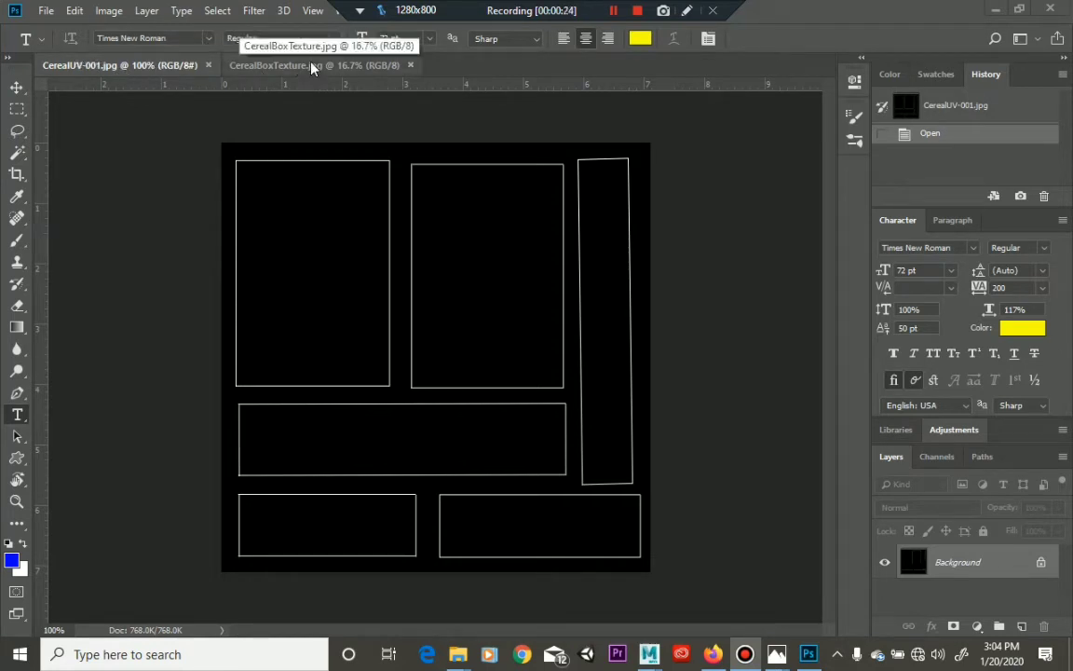
{"action": "left_click", "coordinate": [46, 11]}
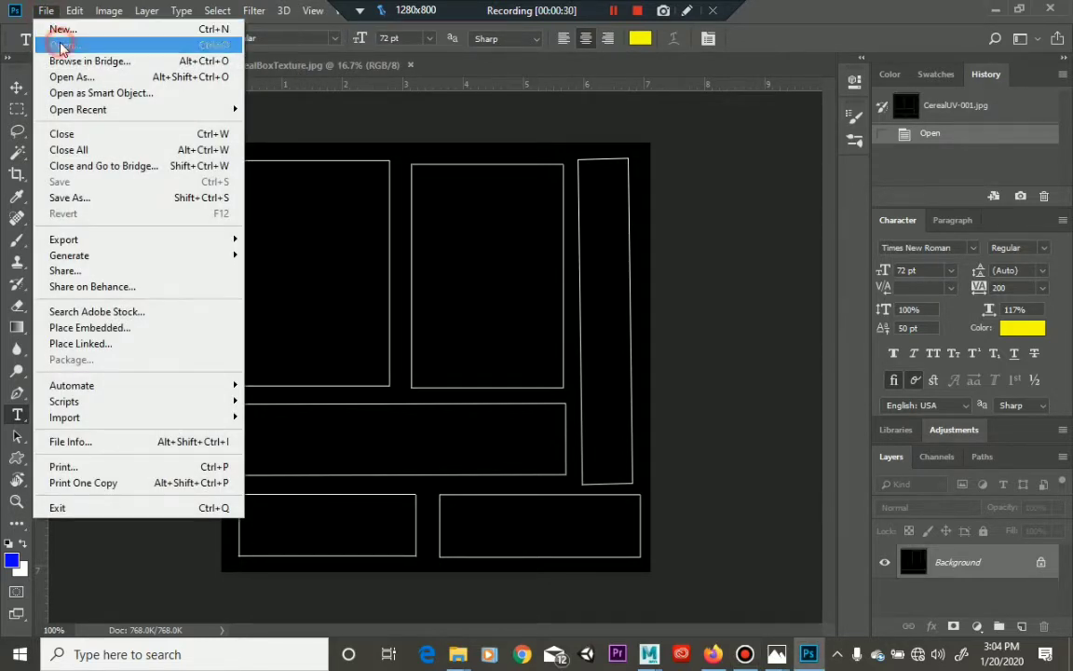
{"action": "left_click", "coordinate": [60, 45]}
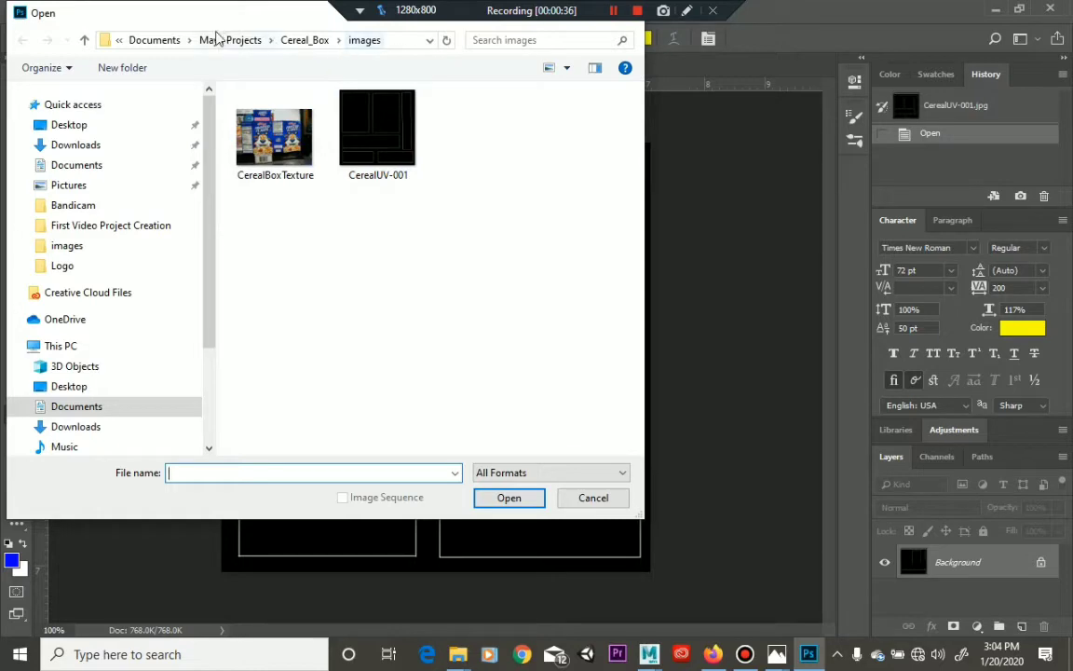
{"action": "left_click", "coordinate": [371, 179]}
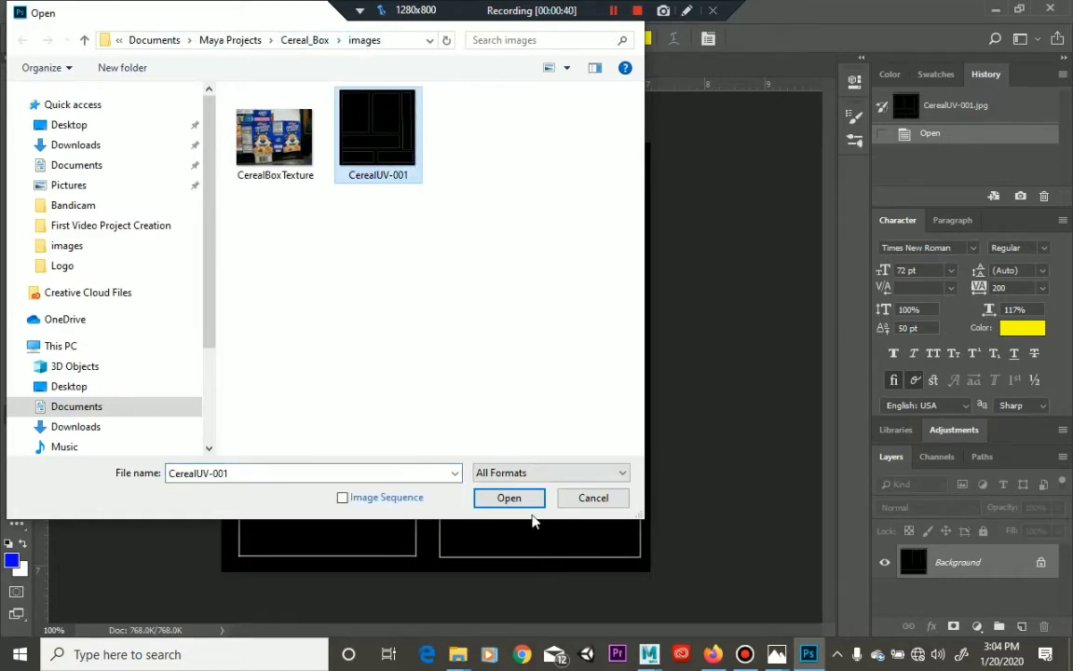
{"action": "left_click", "coordinate": [592, 500]}
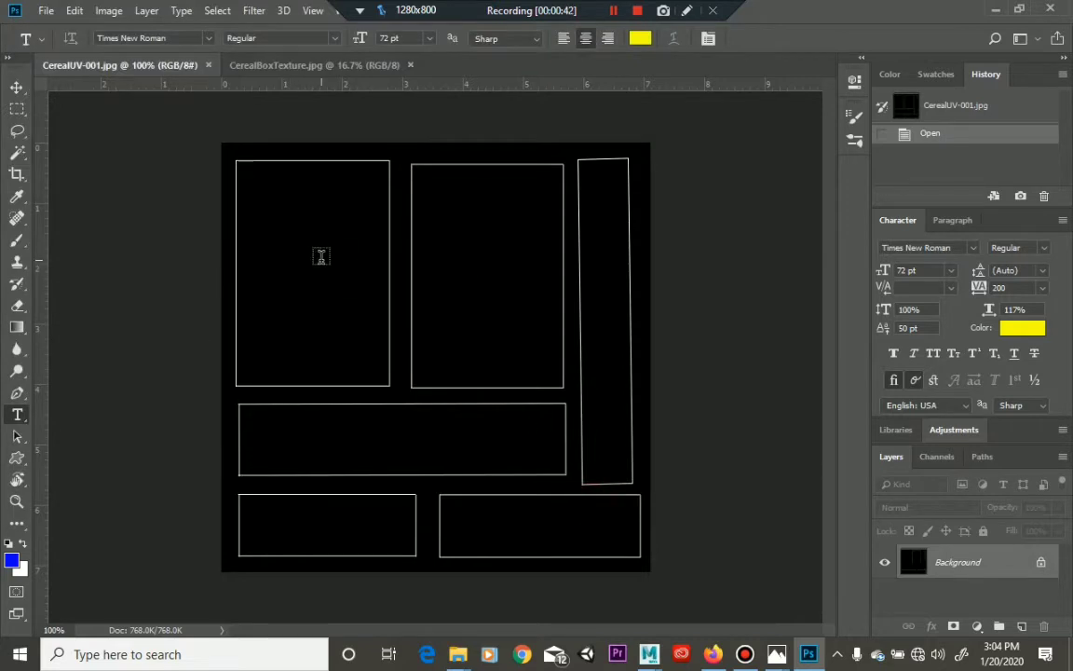
Compare the CerealBoxTexture.jpg photo with the CerealUV-001.jpg layout, finishing on the texture photo
{"action": "left_click", "coordinate": [274, 69]}
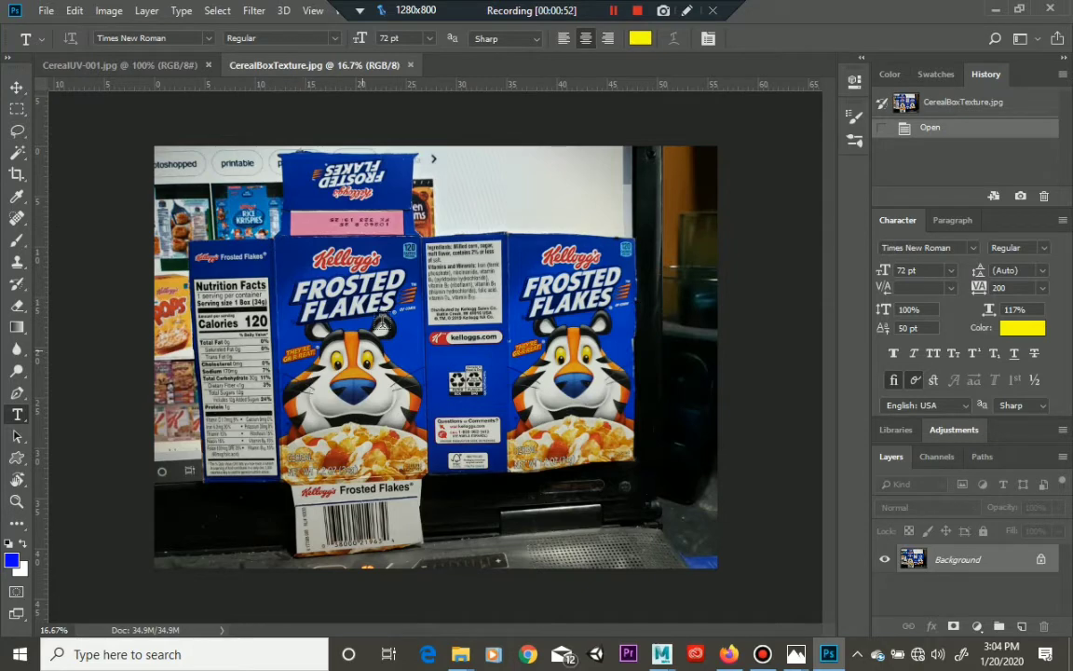
{"action": "left_click", "coordinate": [168, 65]}
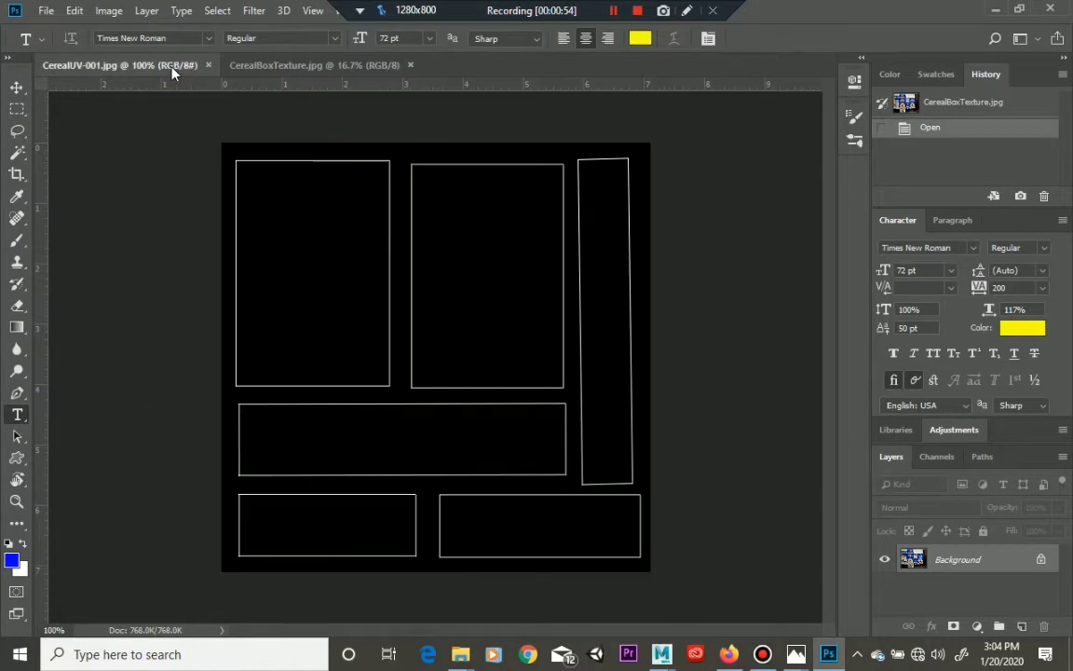
{"action": "left_click", "coordinate": [317, 67]}
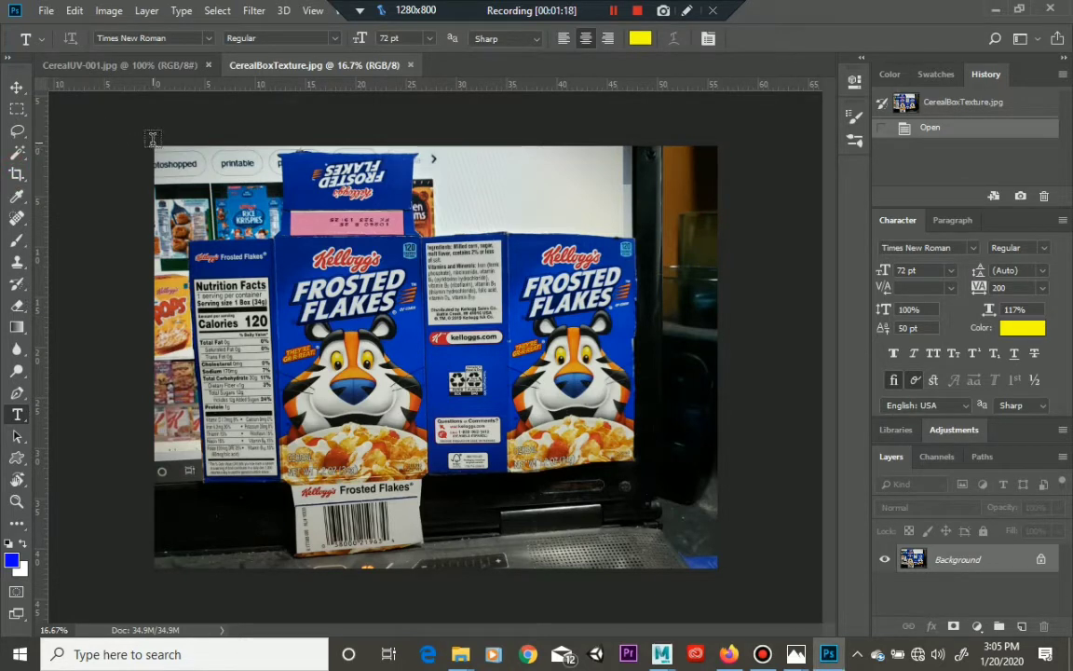
Draw two empty text frames around the unfolded cereal box in the CerealBoxTexture photo
{"action": "left_click_drag", "start_coordinate": [152, 138], "coordinate": [664, 556]}
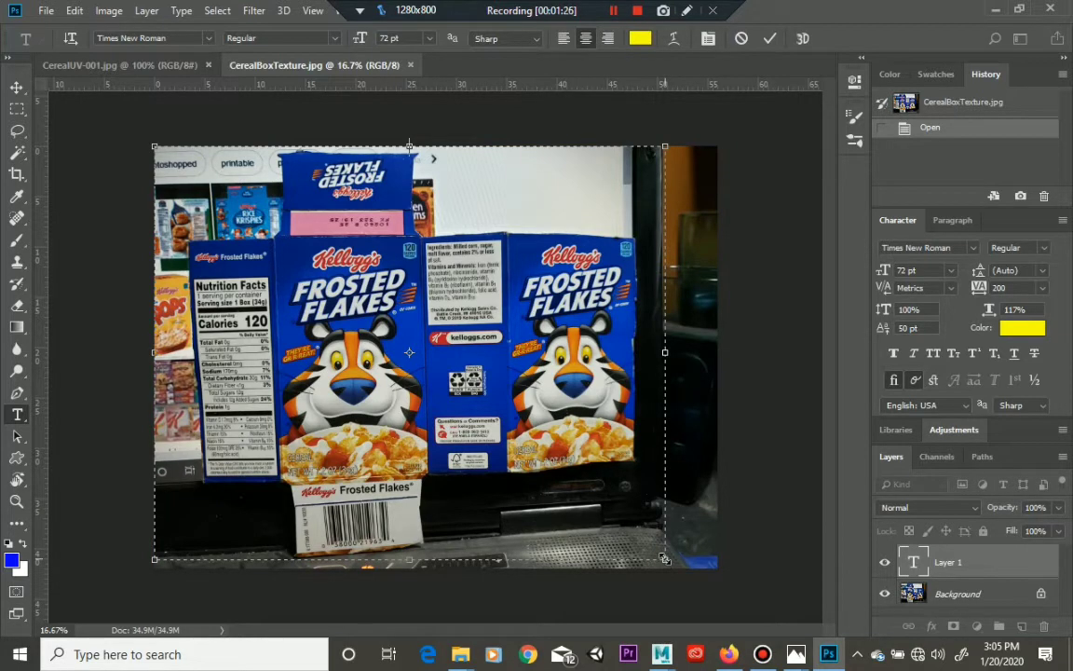
{"action": "key", "text": "ctrl+Return"}
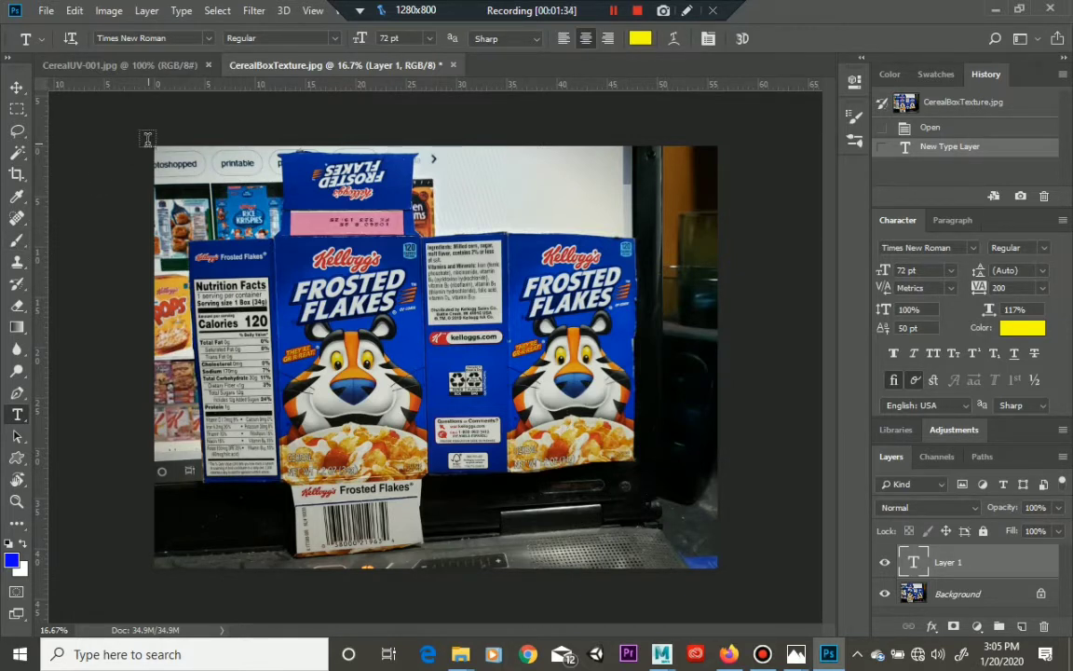
{"action": "left_click_drag", "start_coordinate": [149, 146], "coordinate": [665, 555]}
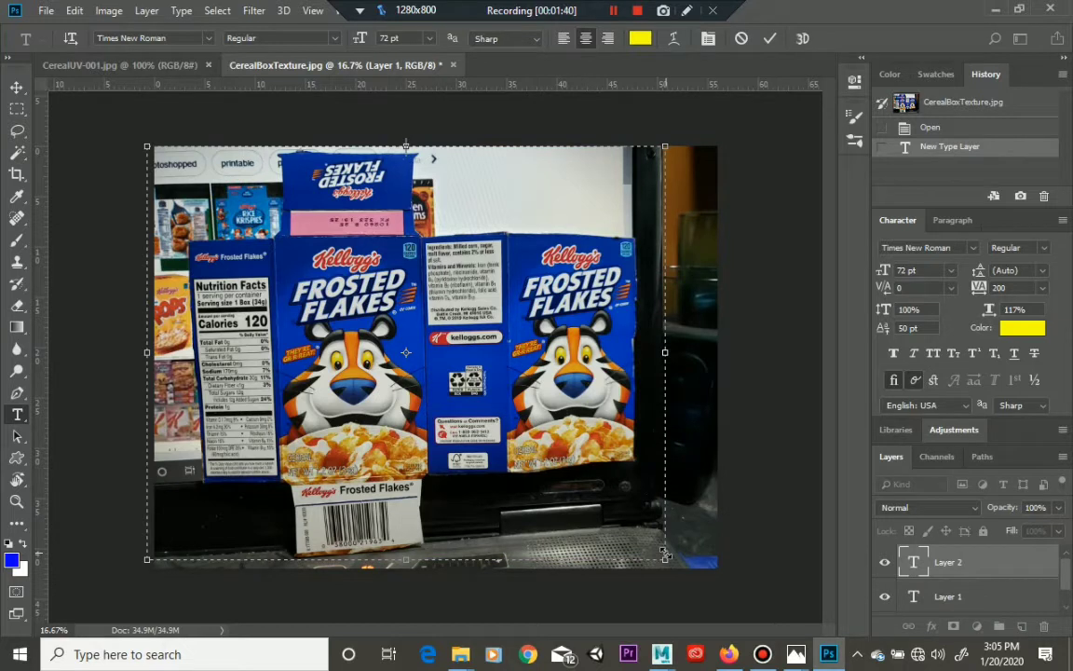
{"action": "left_click", "coordinate": [17, 173]}
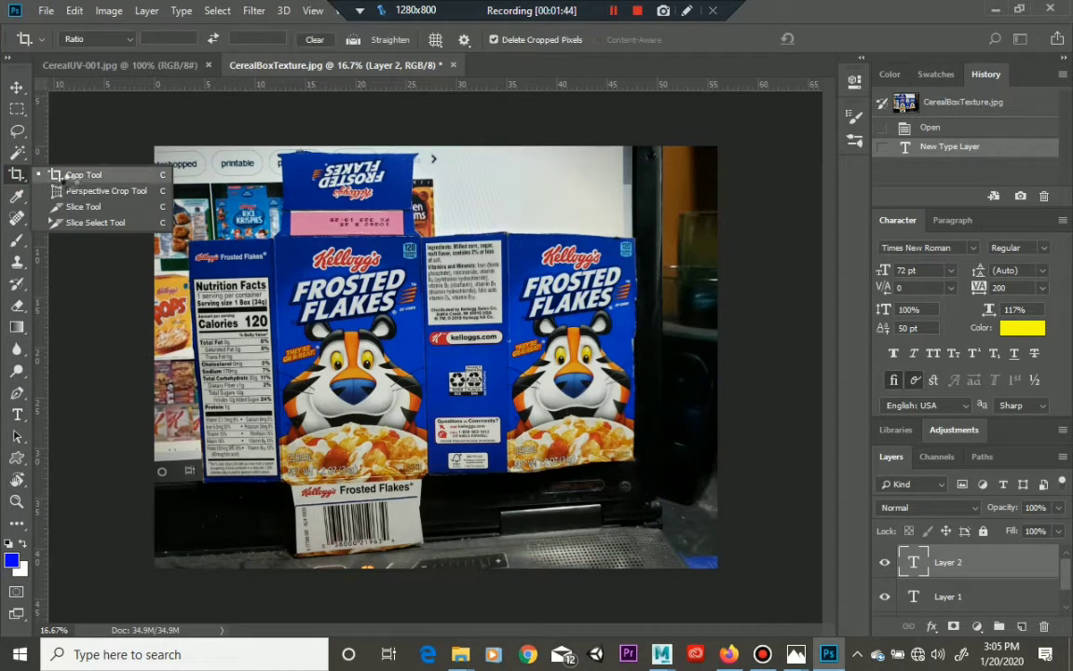
{"action": "left_click", "coordinate": [65, 176]}
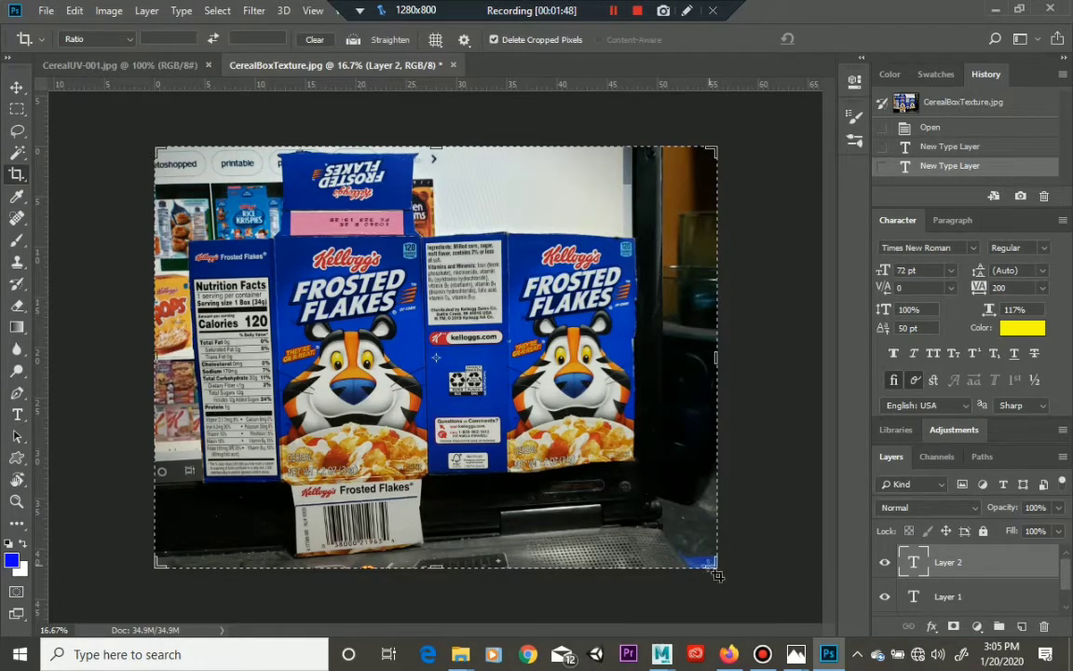
{"action": "left_click_drag", "start_coordinate": [708, 564], "coordinate": [659, 518]}
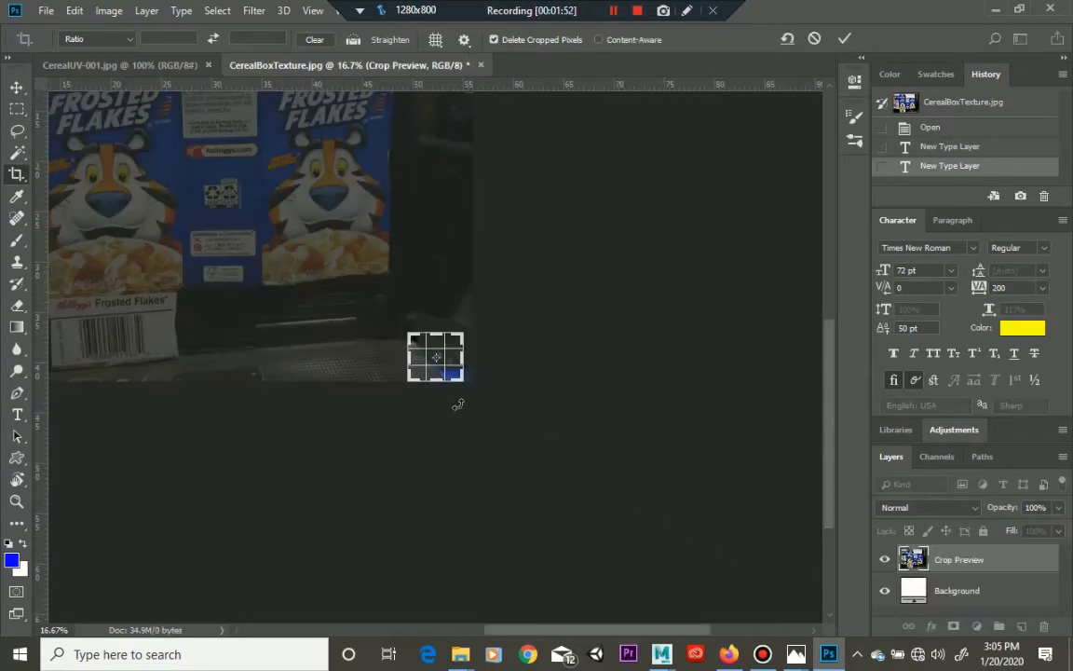
{"action": "key", "text": "ctrl+z"}
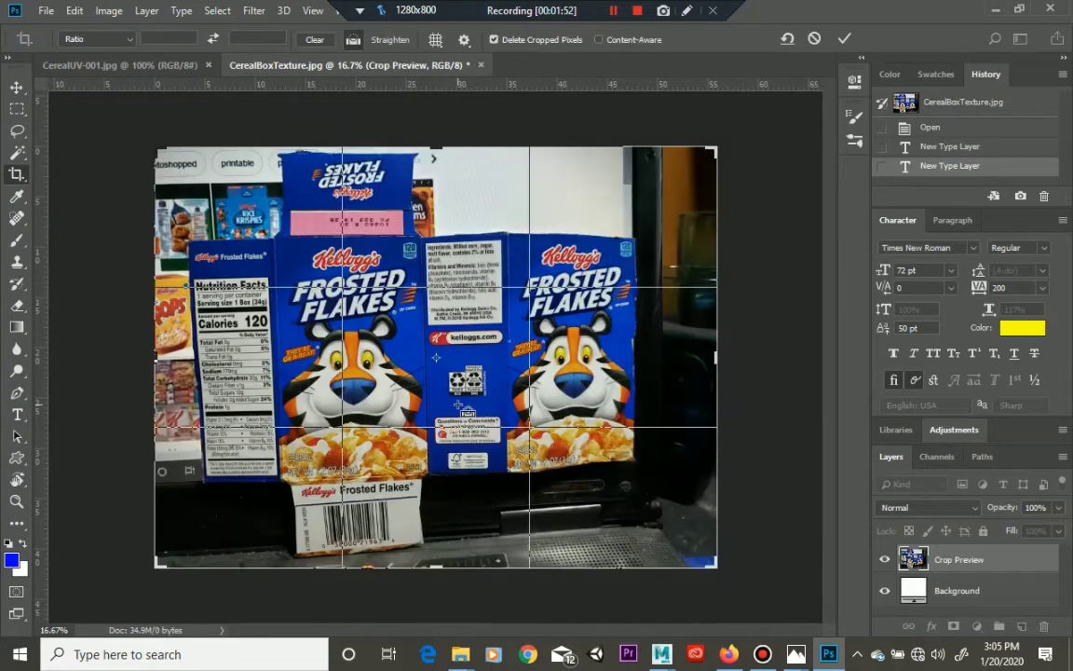
{"action": "left_click", "coordinate": [120, 164]}
{"action": "left_click", "coordinate": [121, 166]}
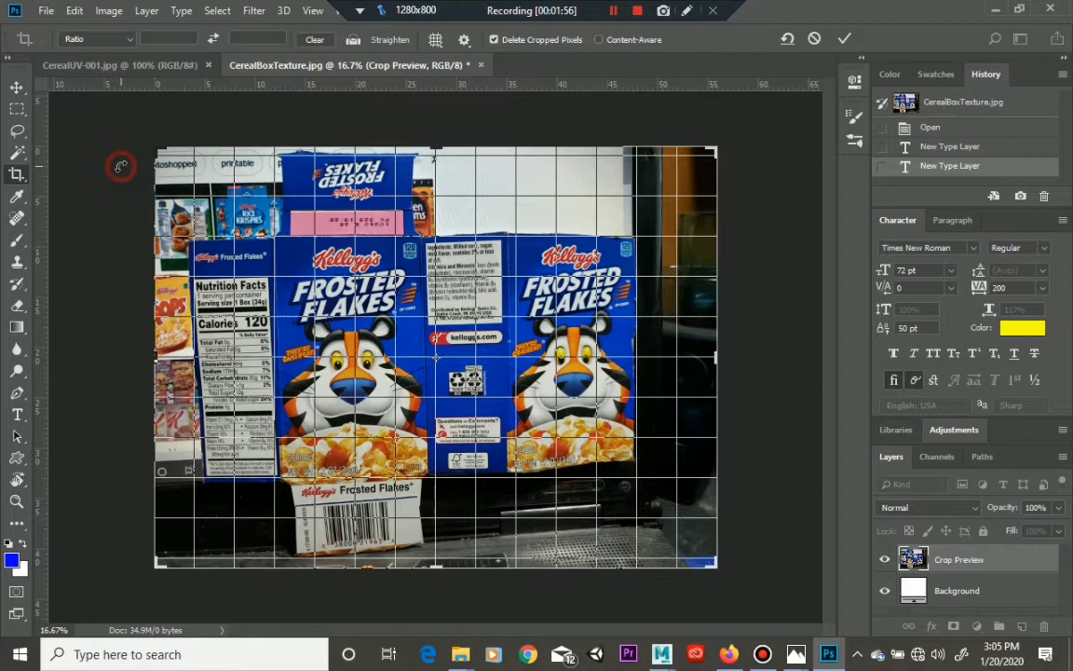
{"action": "left_click", "coordinate": [25, 177]}
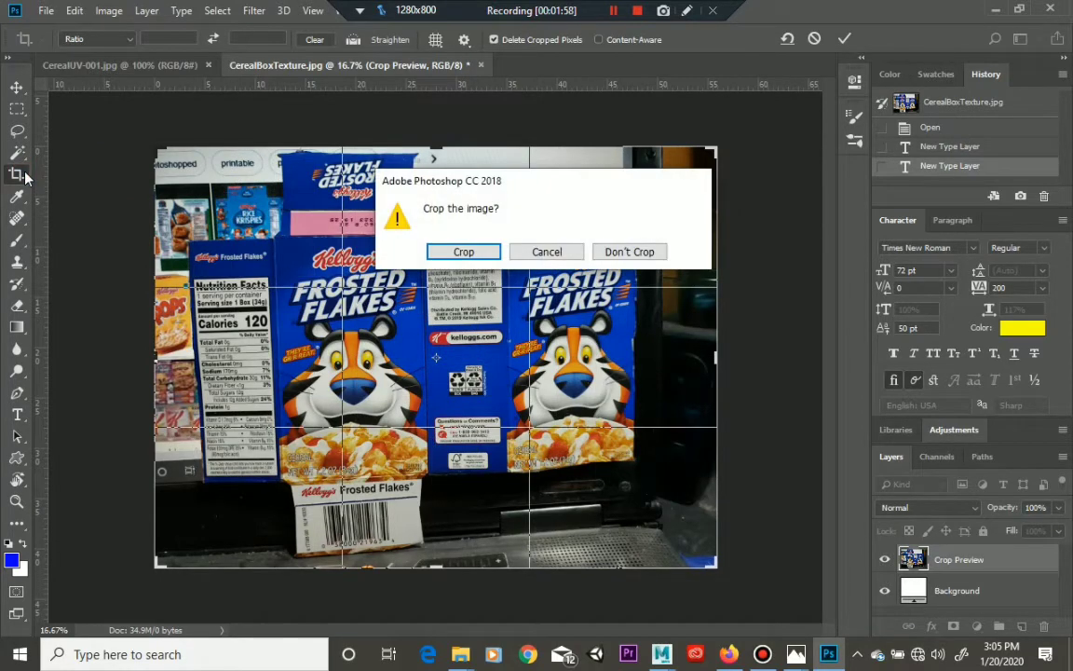
{"action": "left_click", "coordinate": [547, 252]}
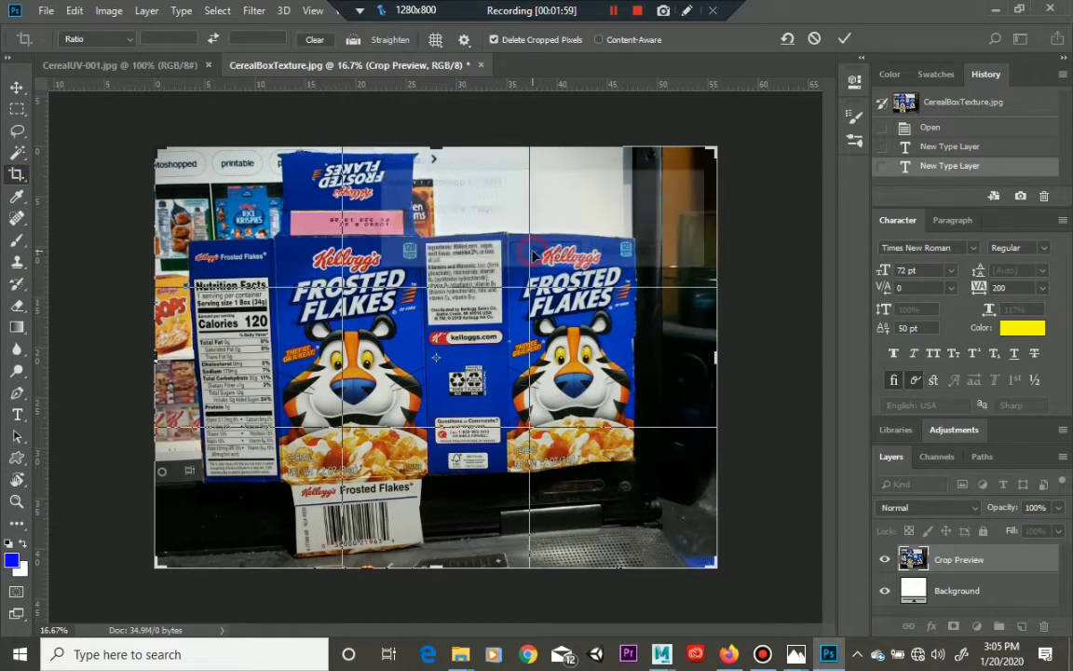
Crop the photo closer to the unfolded cereal box, trimming both sides while keeping the height at 42 in
{"action": "left_click", "coordinate": [127, 155]}
{"action": "left_click_drag", "start_coordinate": [158, 150], "coordinate": [227, 210]}
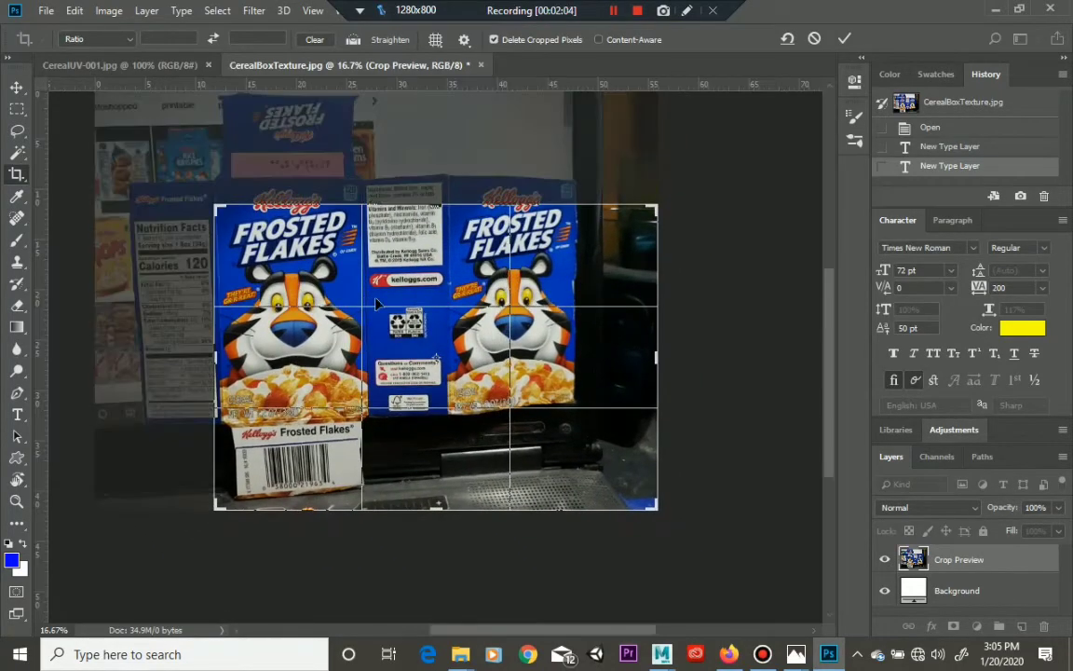
{"action": "left_click_drag", "start_coordinate": [386, 302], "coordinate": [441, 361]}
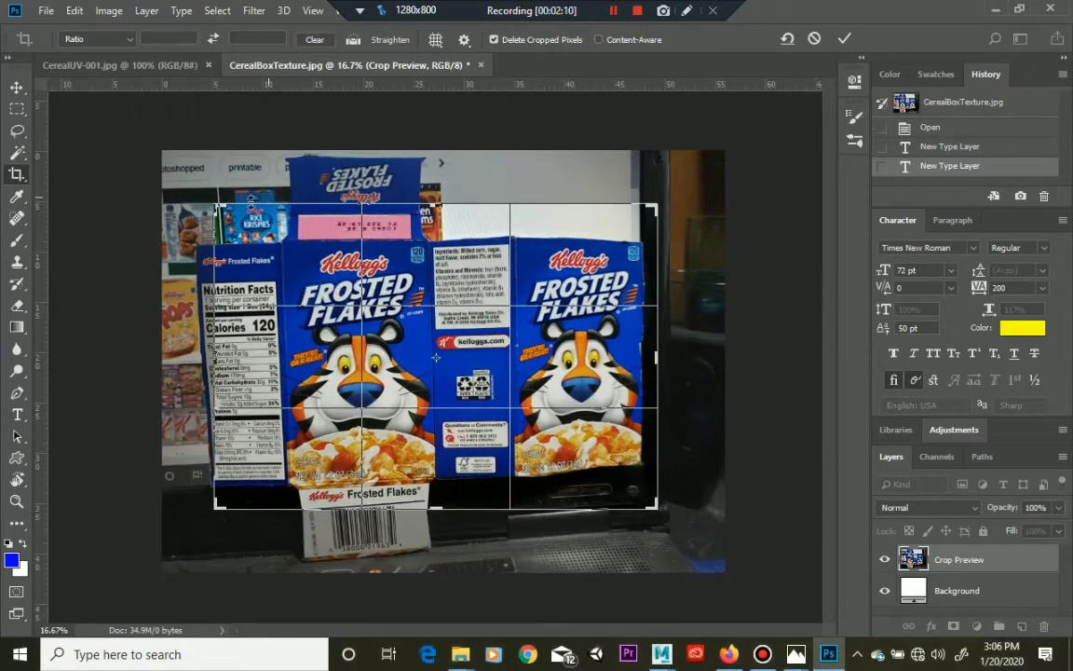
{"action": "left_click_drag", "start_coordinate": [217, 206], "coordinate": [206, 181]}
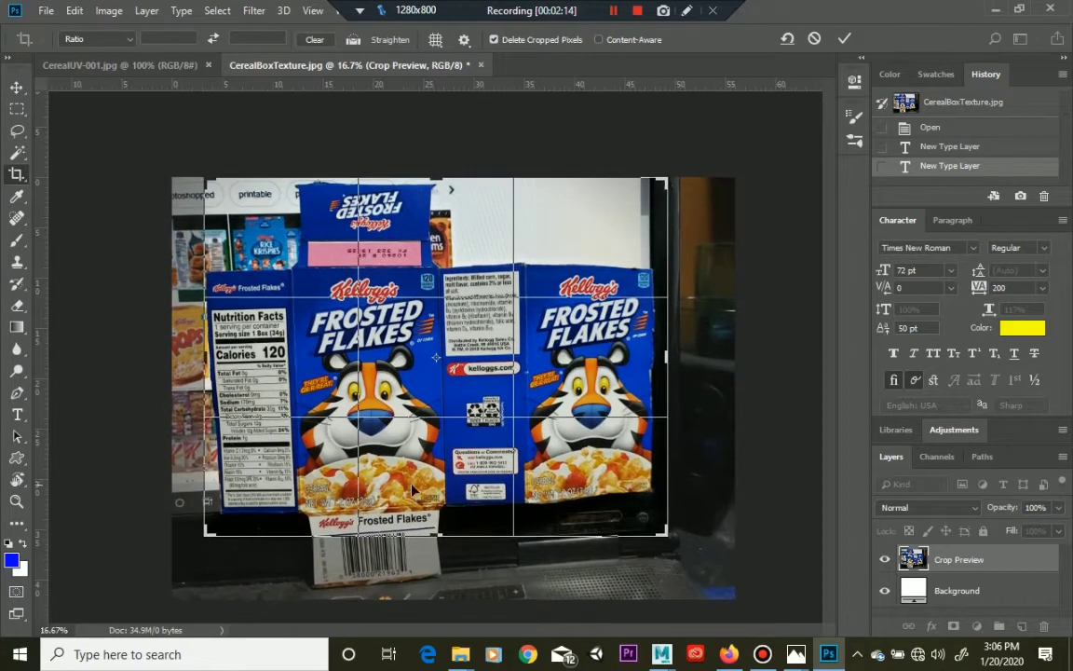
{"action": "left_click_drag", "start_coordinate": [437, 536], "coordinate": [436, 567]}
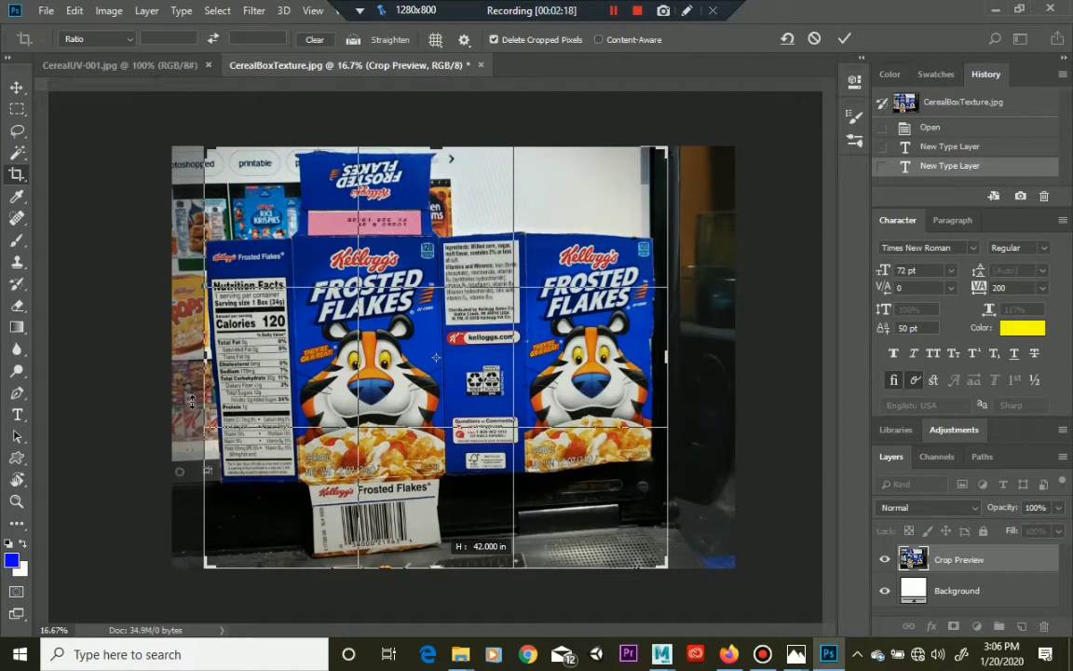
{"action": "key", "text": "ctrl+r"}
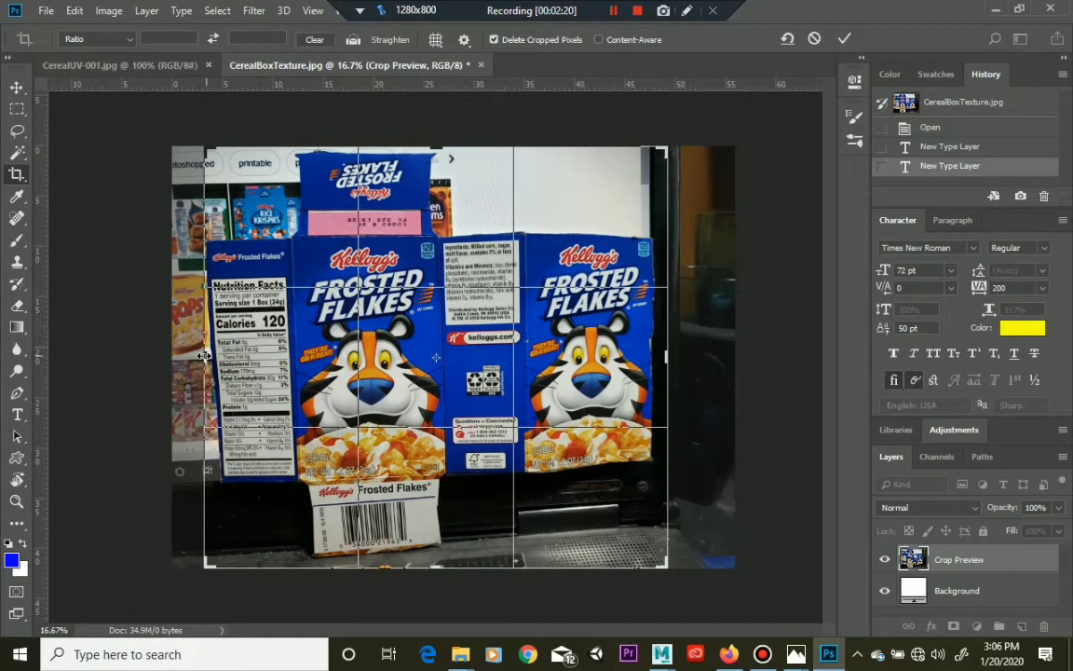
{"action": "left_click_drag", "start_coordinate": [203, 354], "coordinate": [191, 356]}
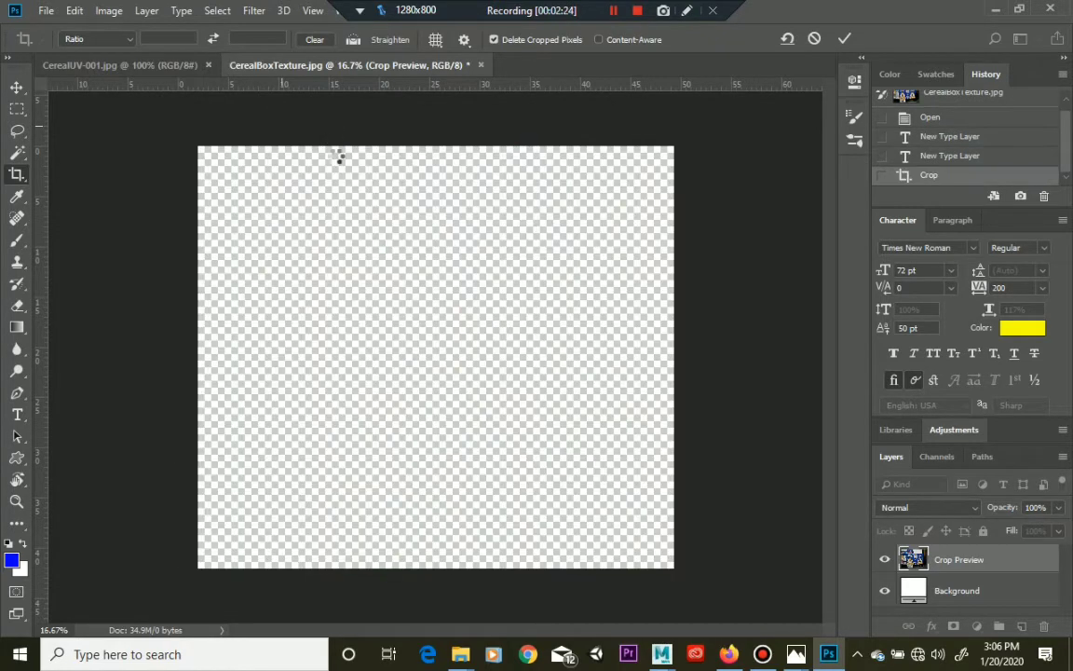
{"action": "key", "text": "Return"}
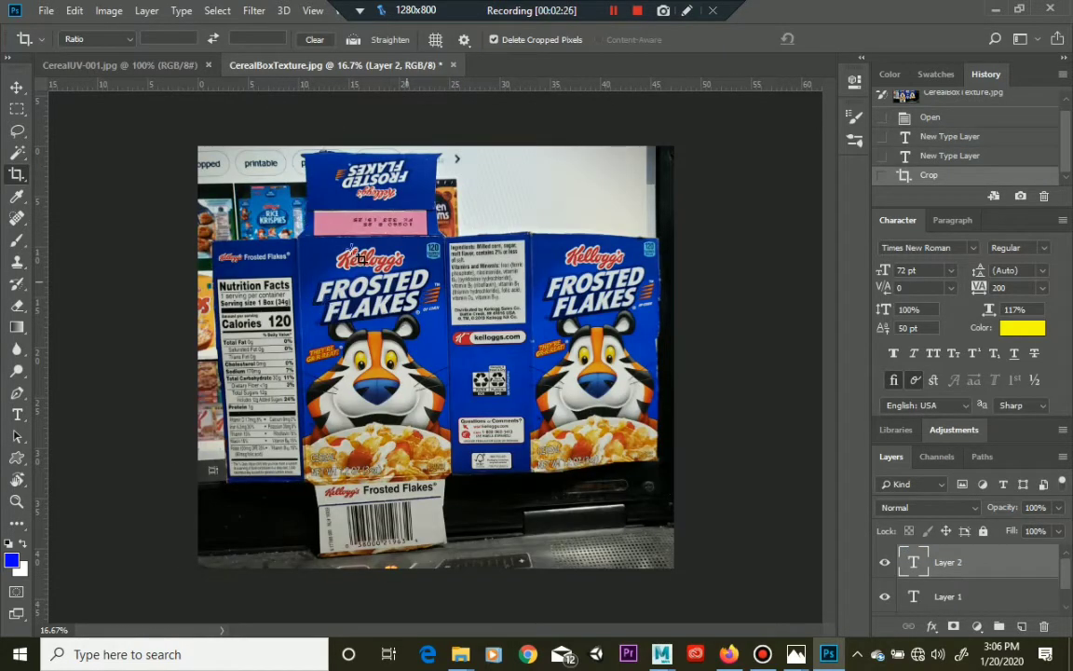
{"action": "left_click", "coordinate": [21, 111]}
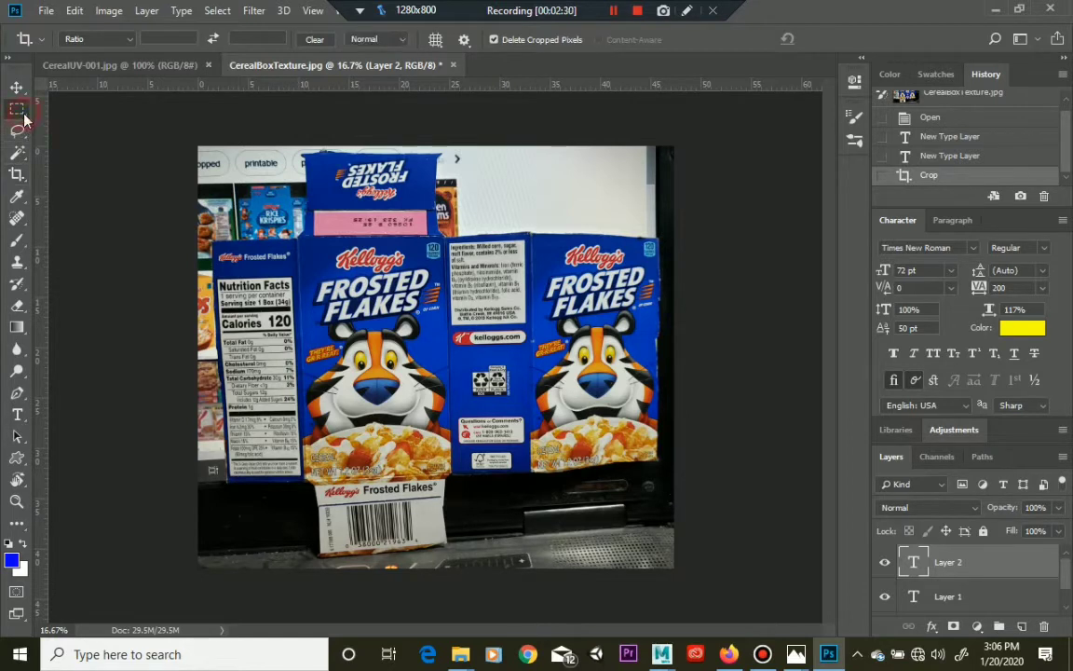
{"action": "left_click", "coordinate": [22, 133]}
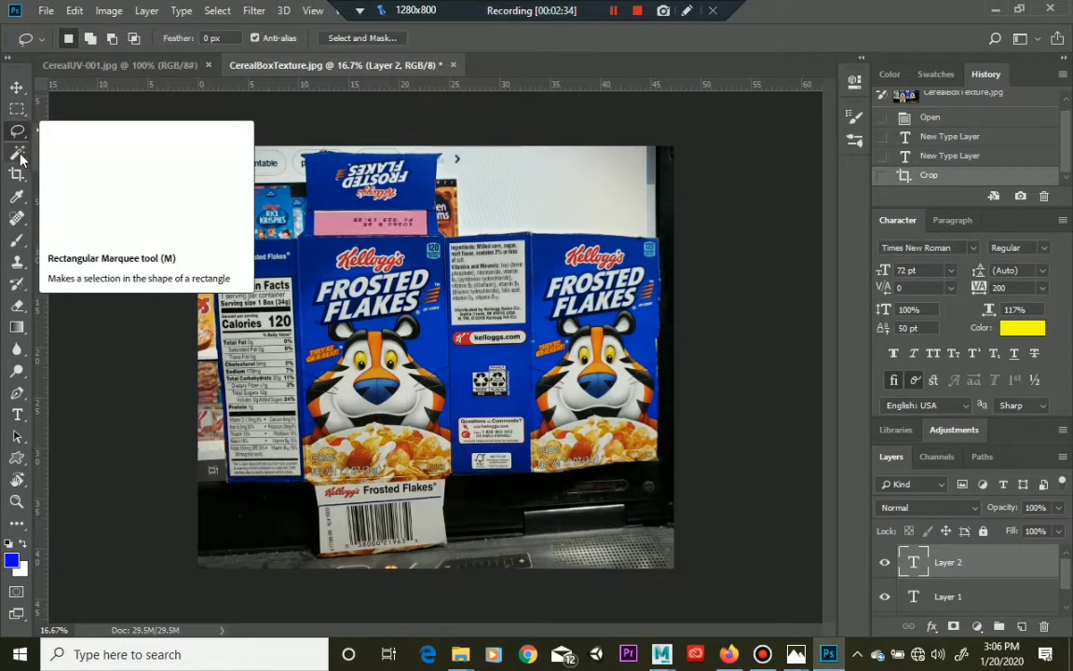
{"action": "left_click", "coordinate": [23, 132]}
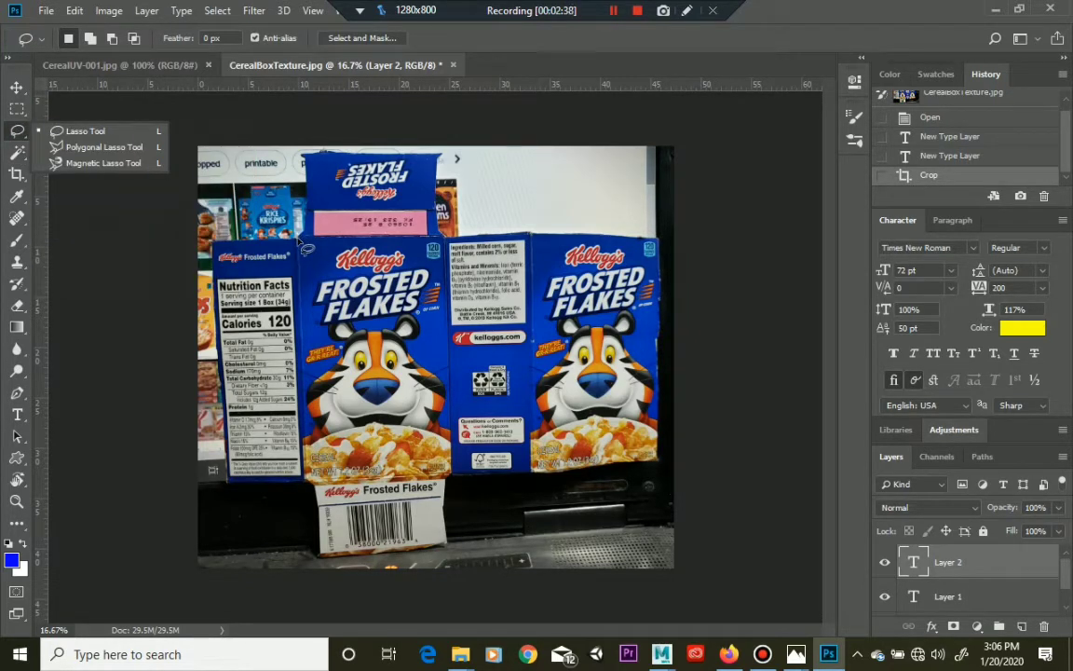
{"action": "left_click", "coordinate": [298, 239]}
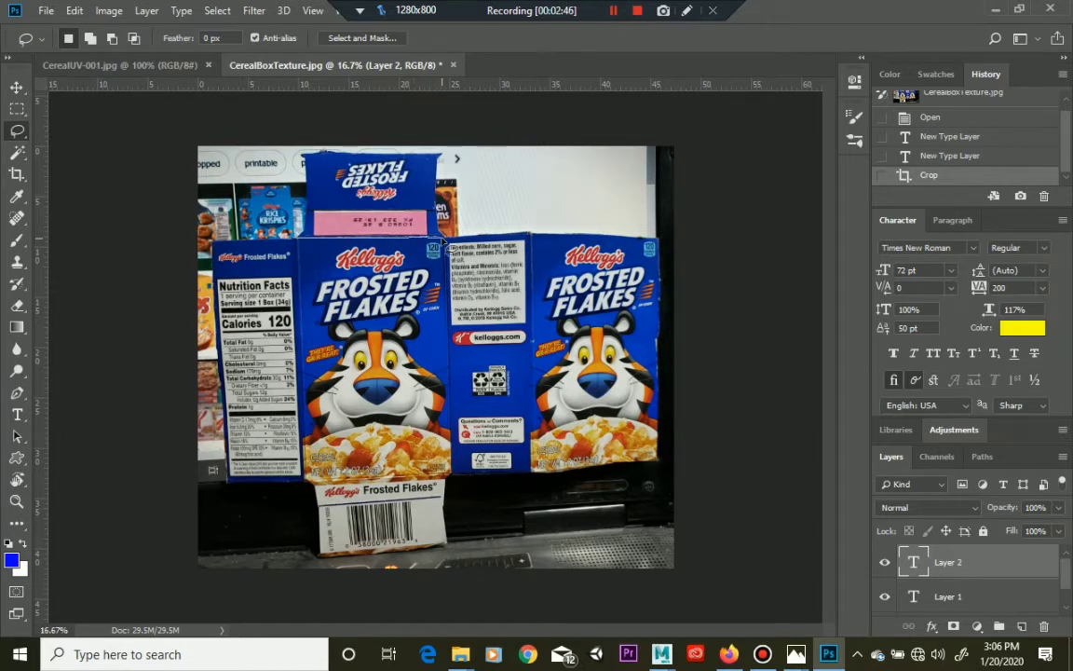
{"action": "left_click_drag", "start_coordinate": [445, 244], "coordinate": [434, 235]}
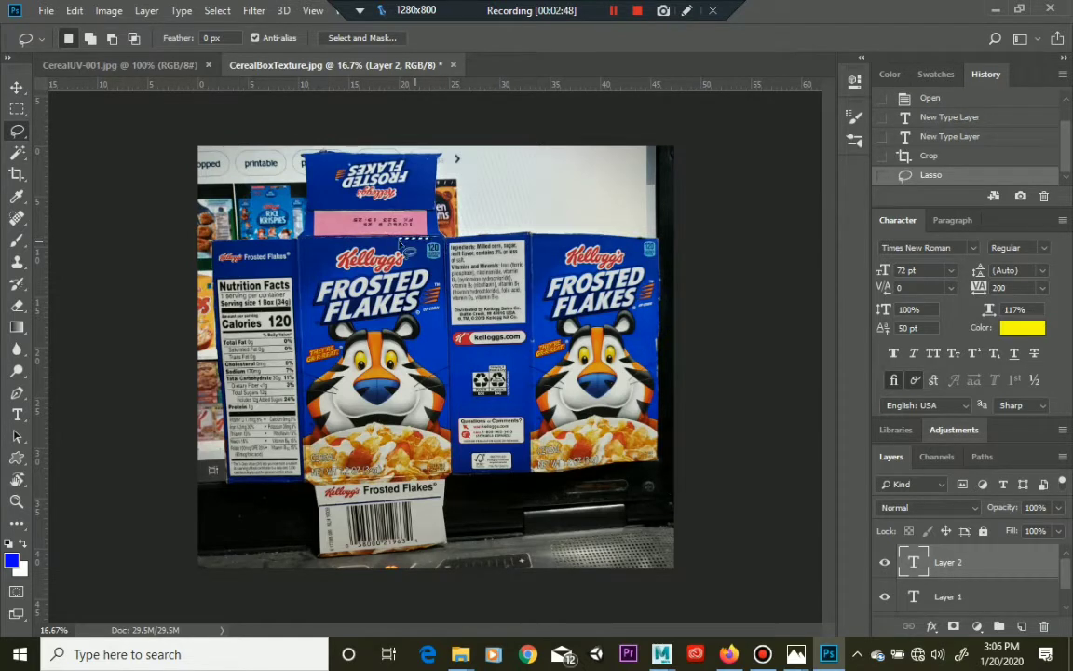
{"action": "key", "text": "ctrl+z"}
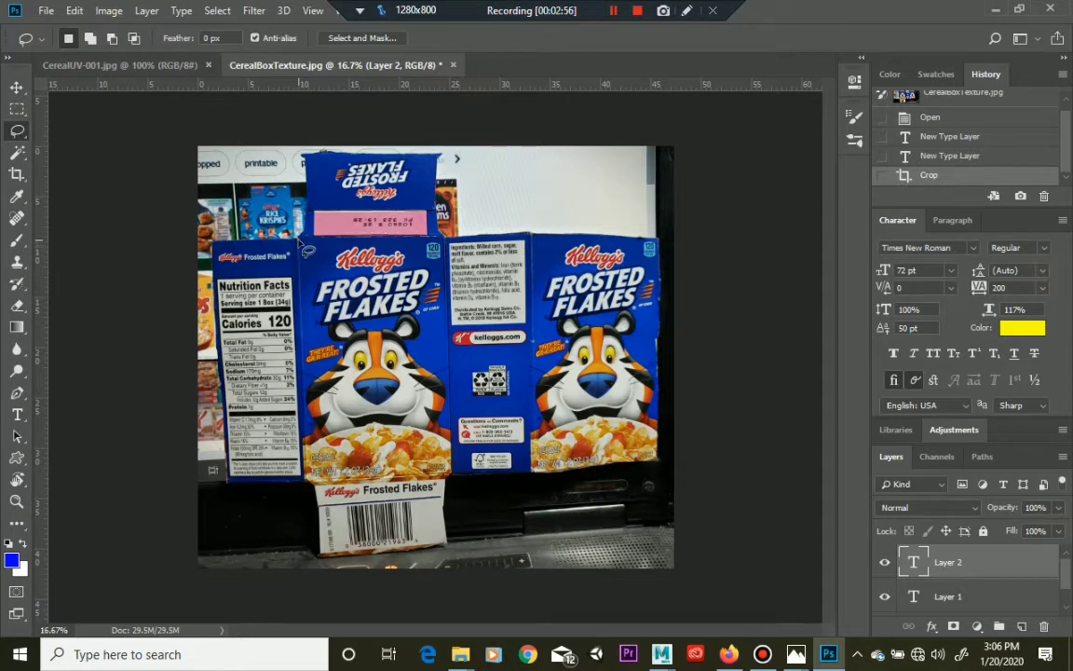
{"action": "mouse_move", "coordinate": [300, 244]}
{"action": "left_mouse_down"}
{"action": "mouse_move", "coordinate": [316, 229]}
{"action": "mouse_move", "coordinate": [381, 223]}
{"action": "mouse_move", "coordinate": [451, 240]}
{"action": "left_mouse_up"}
{"action": "key", "text": "ctrl+z"}
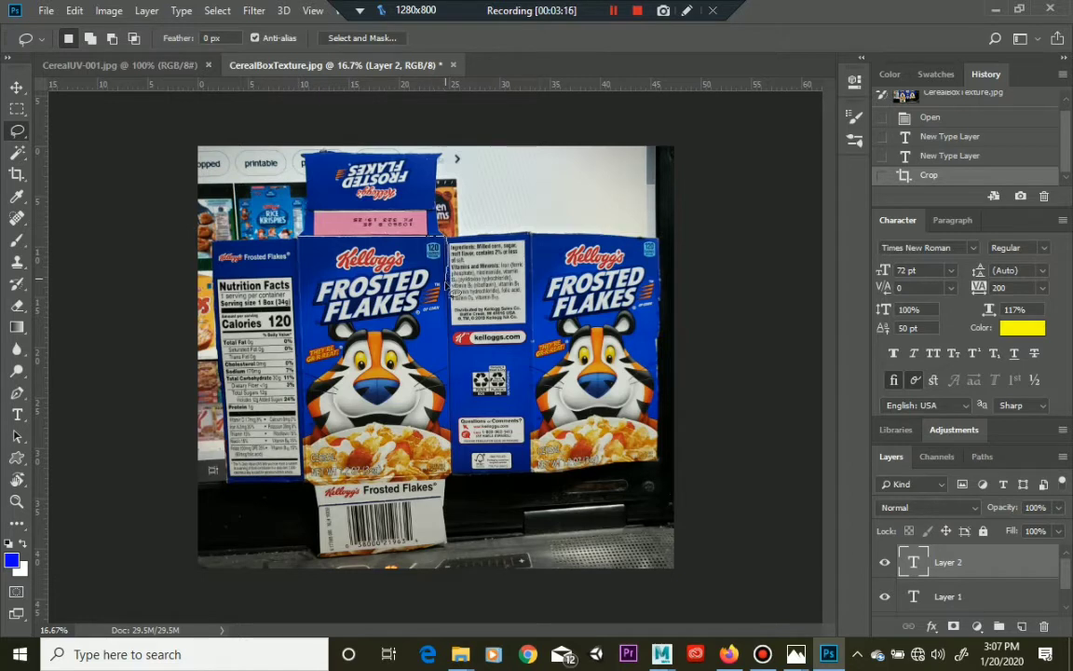
{"action": "mouse_move", "coordinate": [450, 335]}
{"action": "left_mouse_down"}
{"action": "mouse_move", "coordinate": [456, 413]}
{"action": "mouse_move", "coordinate": [449, 407]}
{"action": "left_mouse_up"}
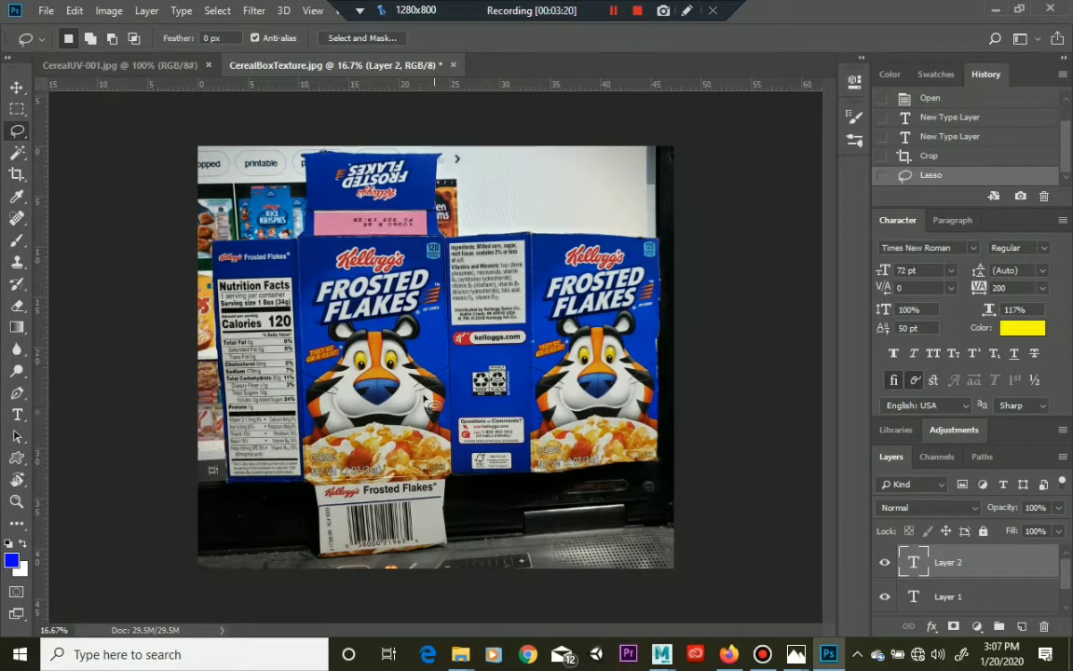
{"action": "key", "text": "ctrl+z"}
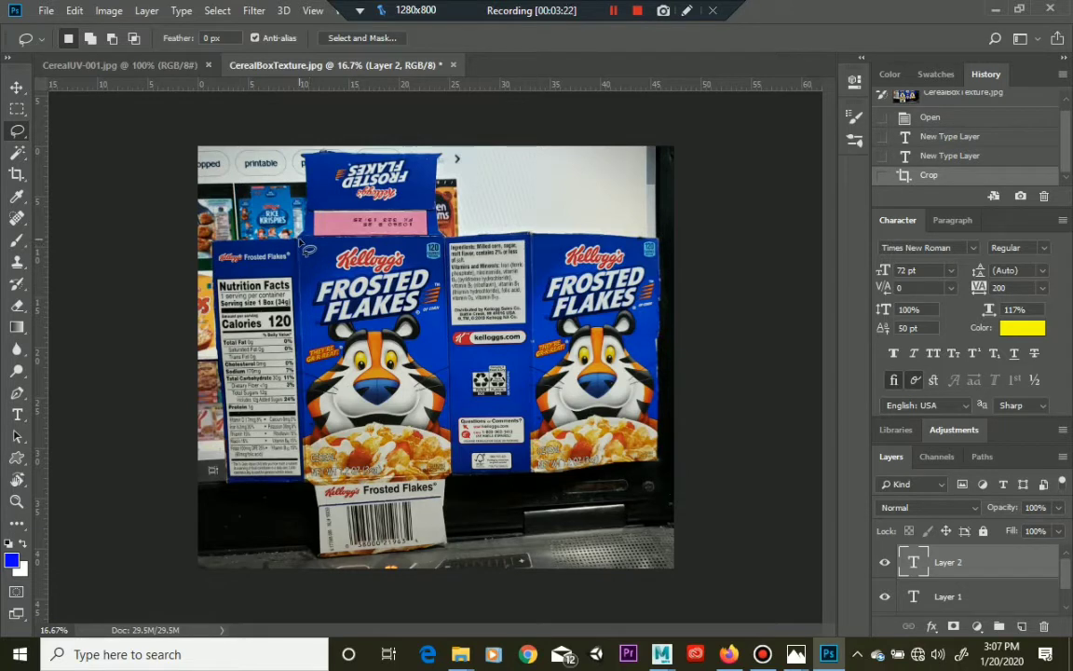
Select the box's front panel, next to the Nutrition Facts side, with a rectangular marquee
{"action": "left_click", "coordinate": [19, 113]}
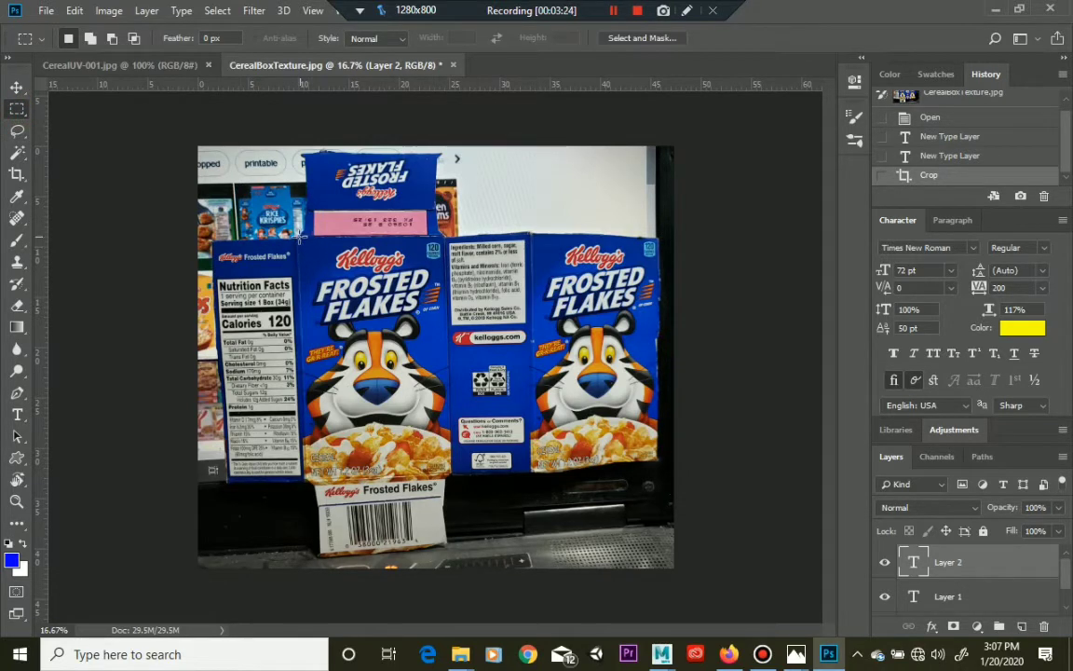
{"action": "left_click_drag", "start_coordinate": [296, 236], "coordinate": [452, 476]}
{"action": "right_click", "coordinate": [454, 477]}
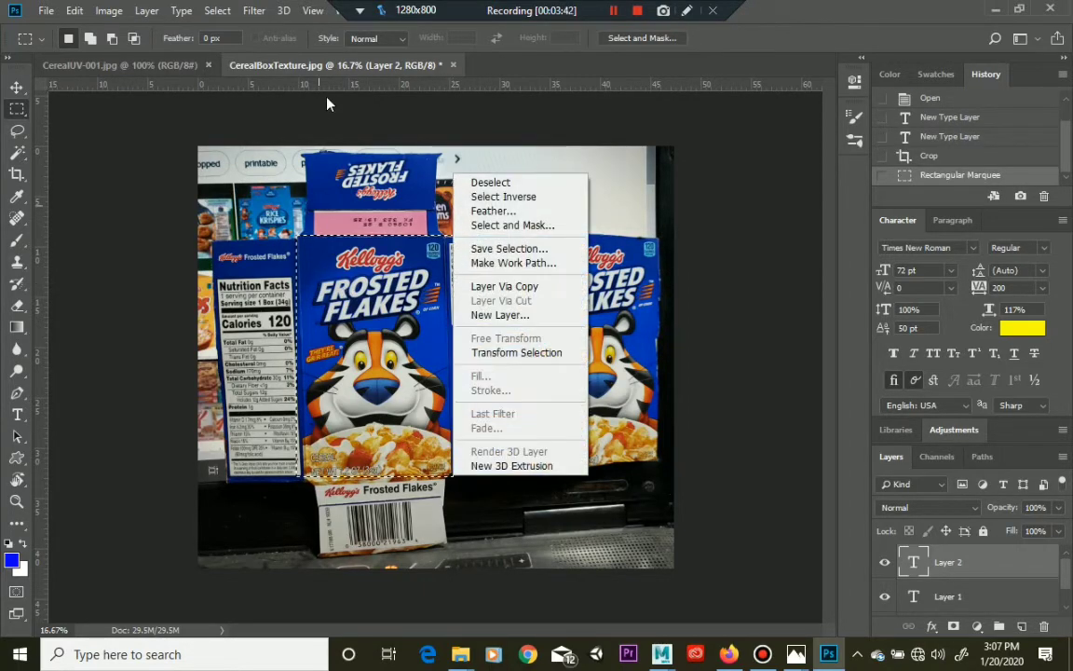
{"action": "left_click", "coordinate": [410, 66]}
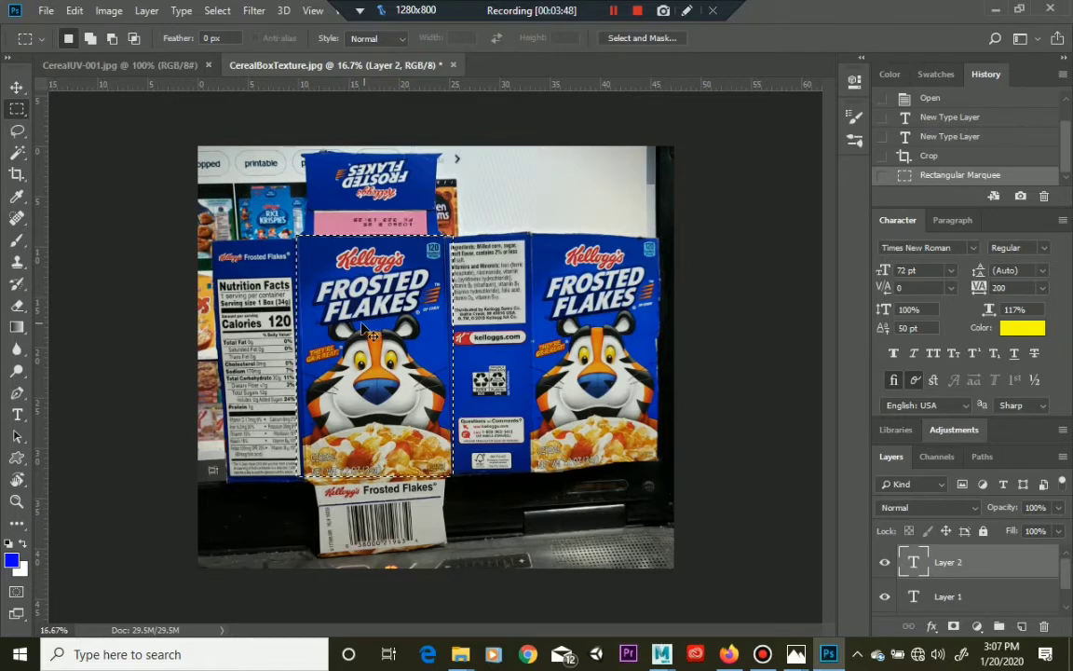
Copy the selected front panel from the photo's Background layer and paste it into CerealUV-001.jpg
{"action": "key", "text": "ctrl+c"}
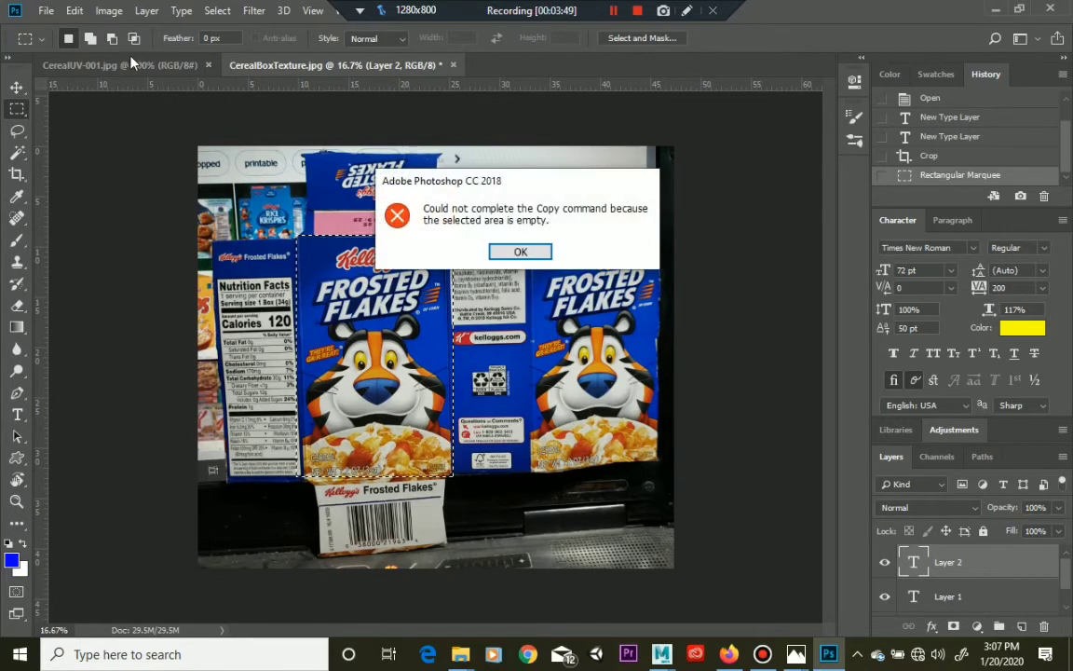
{"action": "left_click", "coordinate": [519, 252]}
{"action": "scroll", "coordinate": [950, 582], "scroll_direction": "down", "scroll_amount": 2}
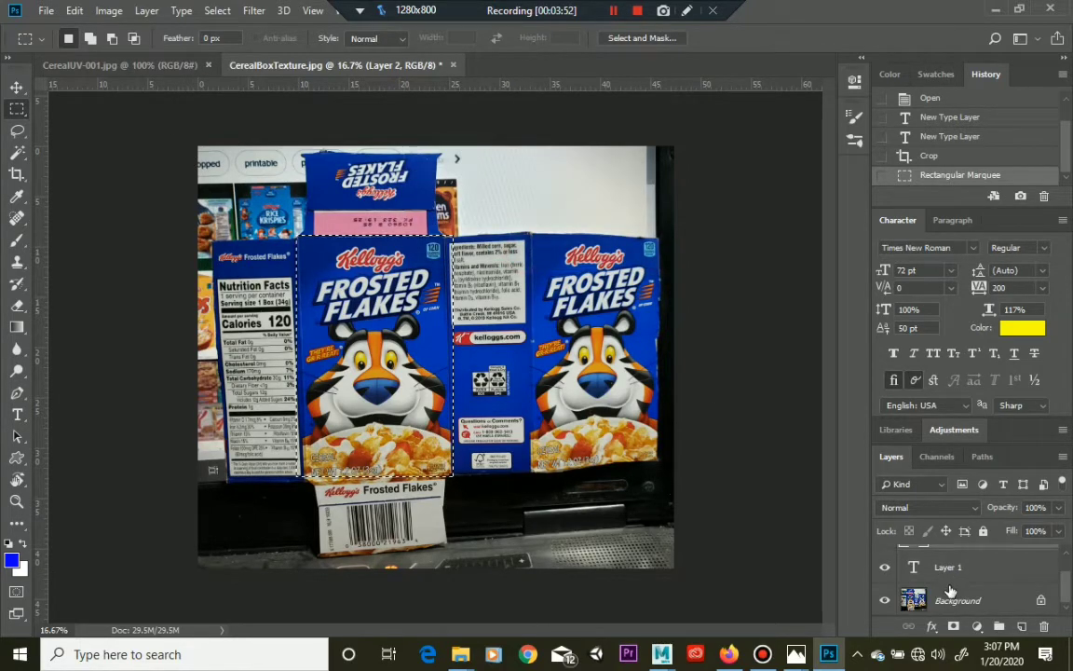
{"action": "left_click", "coordinate": [948, 599]}
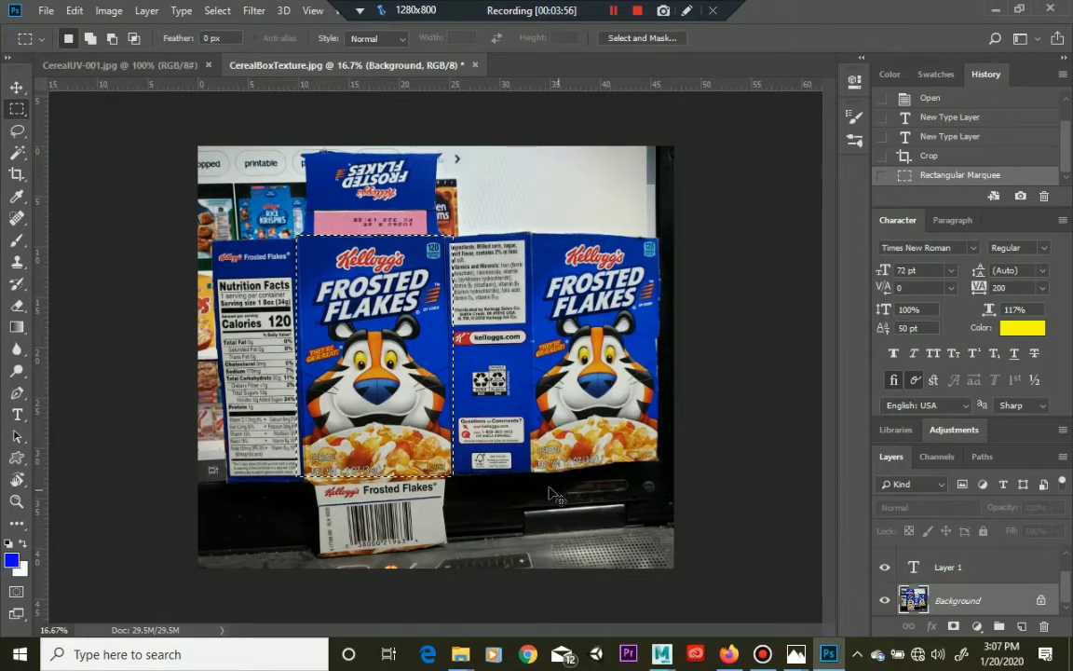
{"action": "left_click", "coordinate": [121, 66]}
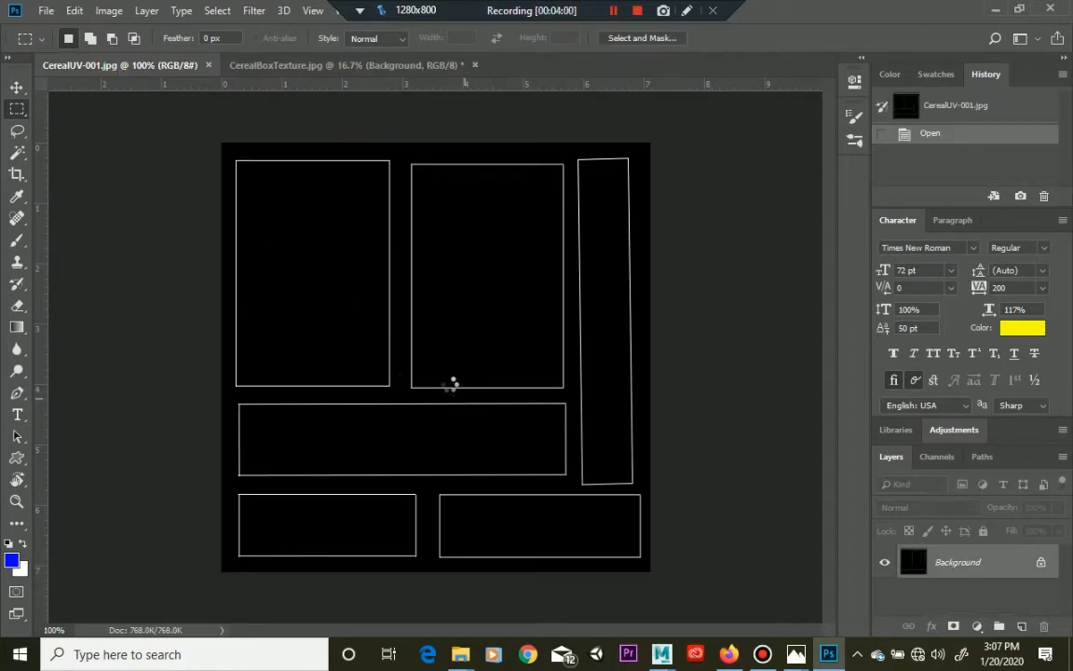
{"action": "key", "text": "ctrl+v"}
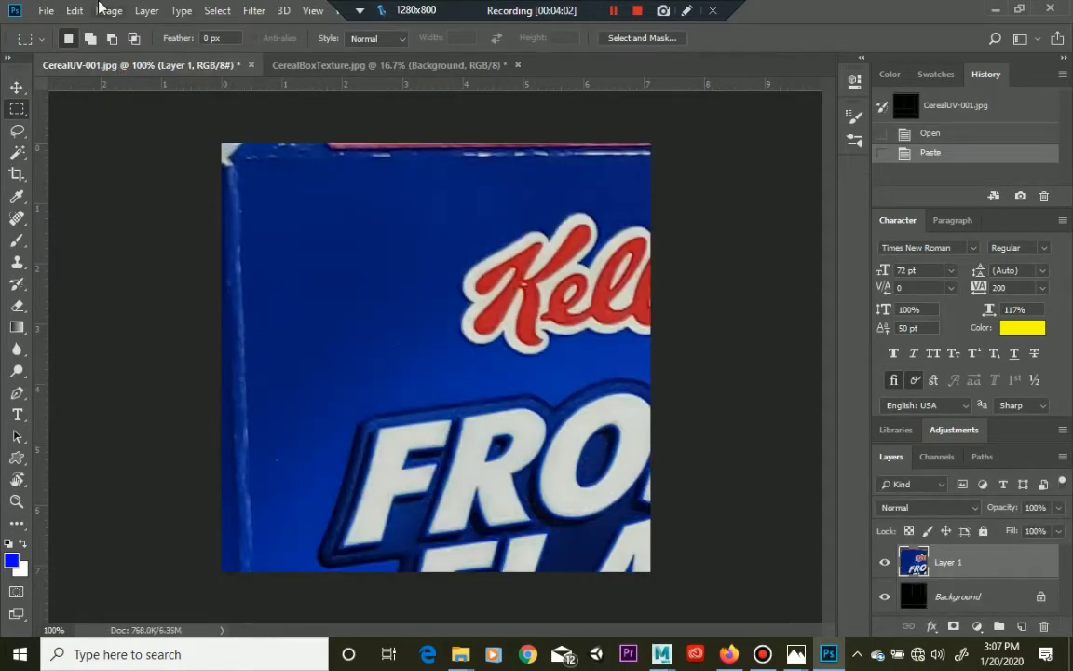
Scale the pasted front panel down to about 22.5% width and 44.8% height
{"action": "left_click", "coordinate": [109, 10]}
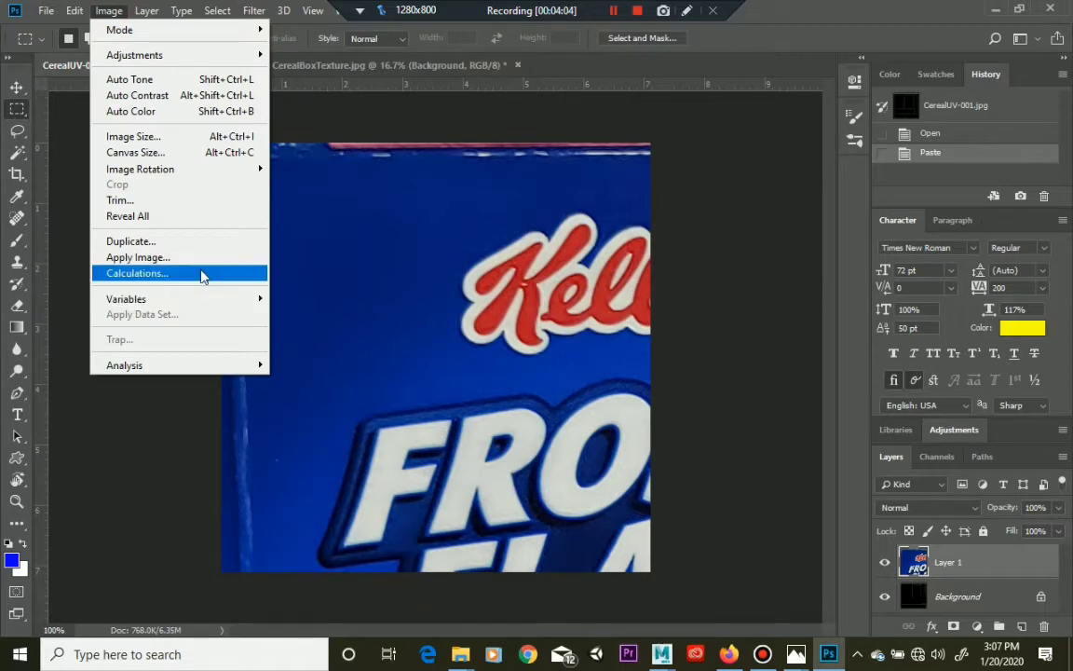
{"action": "mouse_move", "coordinate": [155, 58]}
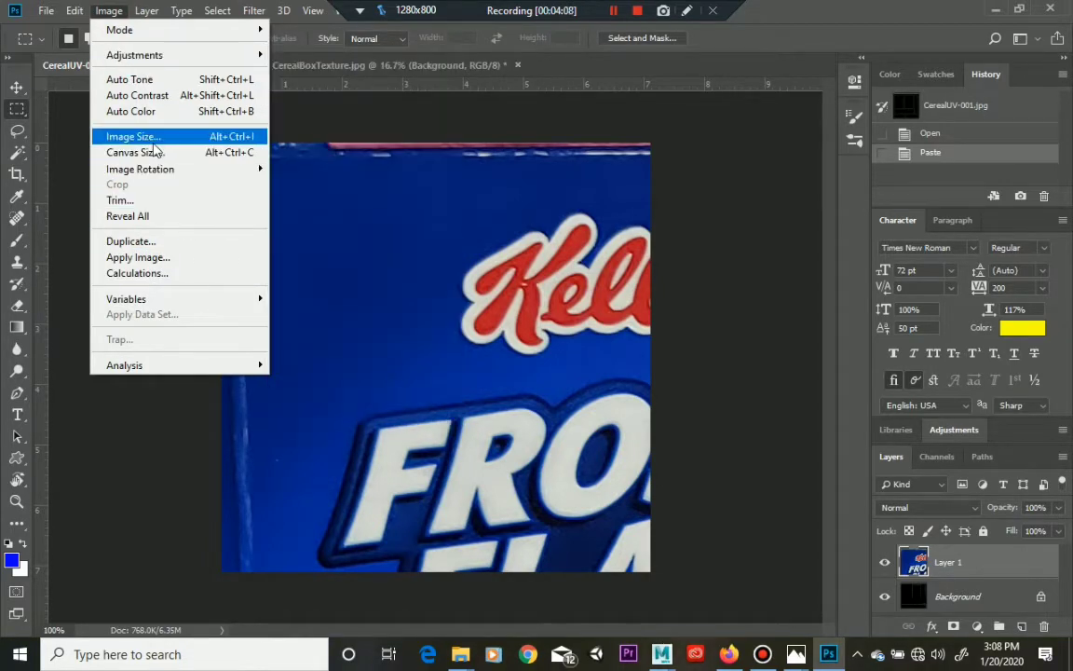
{"action": "mouse_move", "coordinate": [80, 12]}
{"action": "mouse_move", "coordinate": [203, 360]}
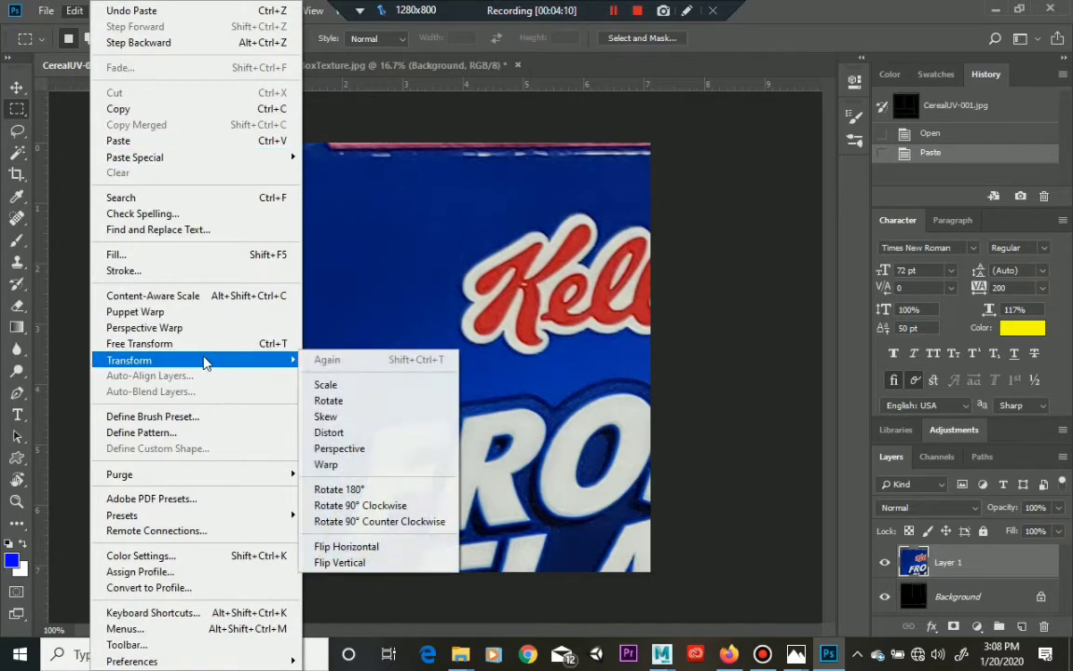
{"action": "left_click", "coordinate": [326, 385]}
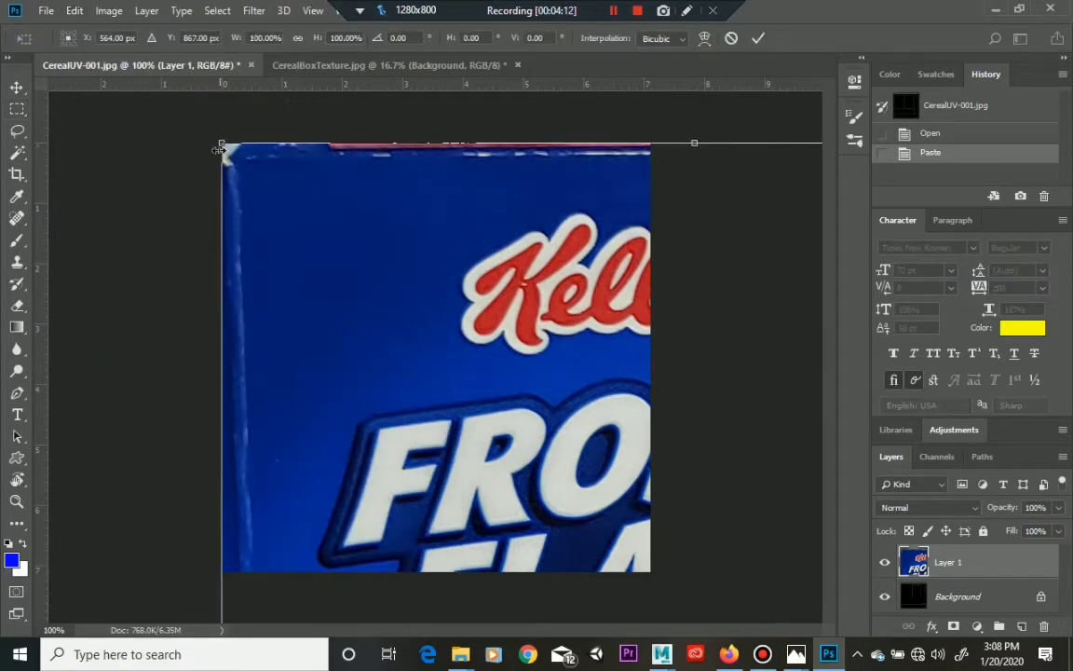
{"action": "left_click_drag", "start_coordinate": [216, 144], "coordinate": [238, 158]}
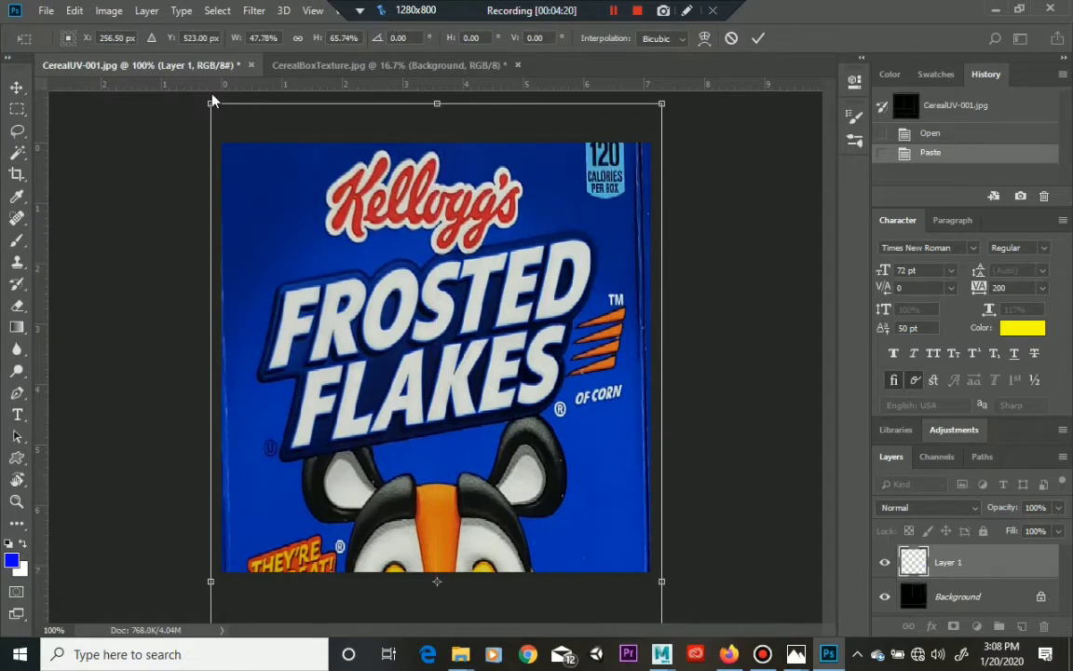
{"action": "left_click_drag", "start_coordinate": [213, 101], "coordinate": [287, 266]}
{"action": "left_click_drag", "start_coordinate": [490, 421], "coordinate": [466, 312]}
{"action": "left_click_drag", "start_coordinate": [270, 153], "coordinate": [352, 266]}
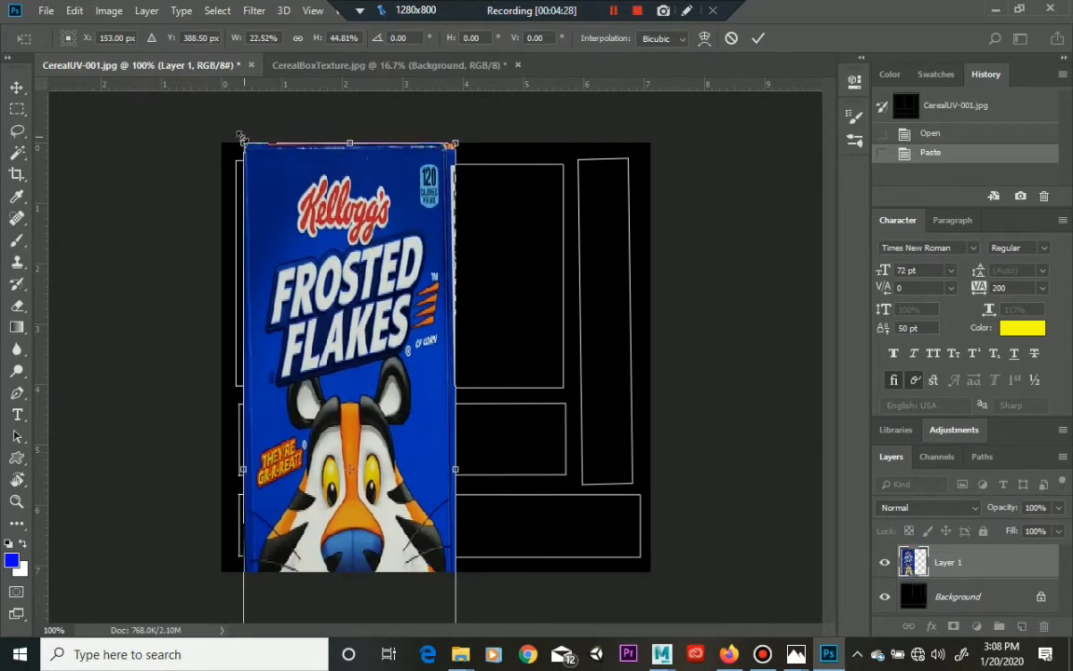
Reduce the front panel's height to about 20% and move it over the upper-left UV rectangle
{"action": "left_click_drag", "start_coordinate": [346, 144], "coordinate": [349, 384]}
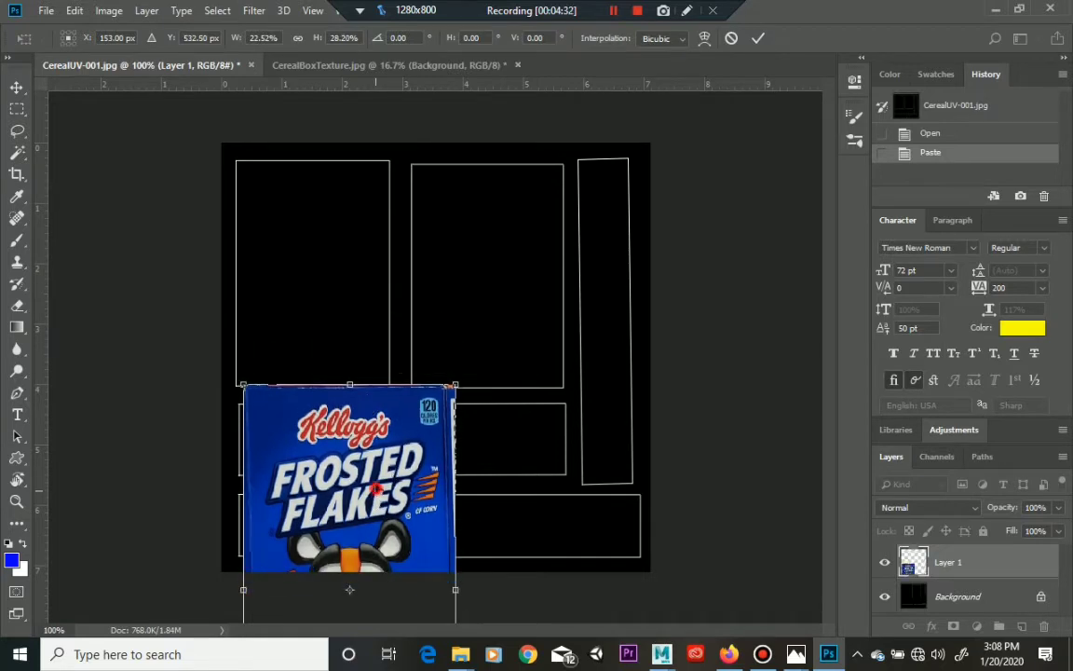
{"action": "left_click_drag", "start_coordinate": [375, 487], "coordinate": [363, 278]}
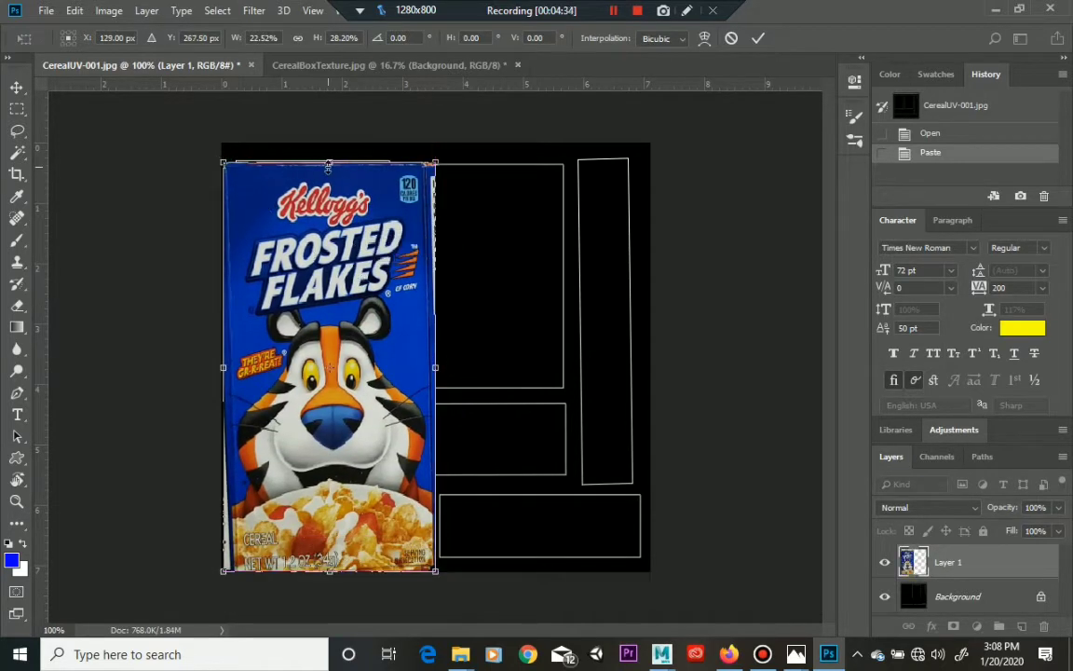
{"action": "left_click_drag", "start_coordinate": [329, 162], "coordinate": [342, 291]}
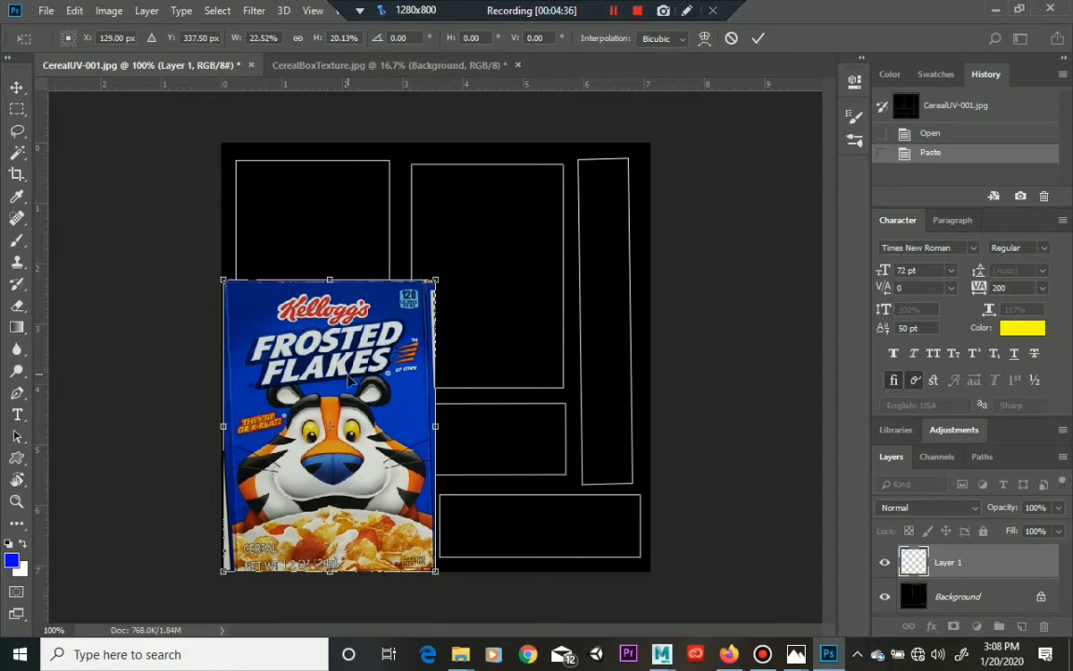
{"action": "left_click_drag", "start_coordinate": [350, 382], "coordinate": [359, 255]}
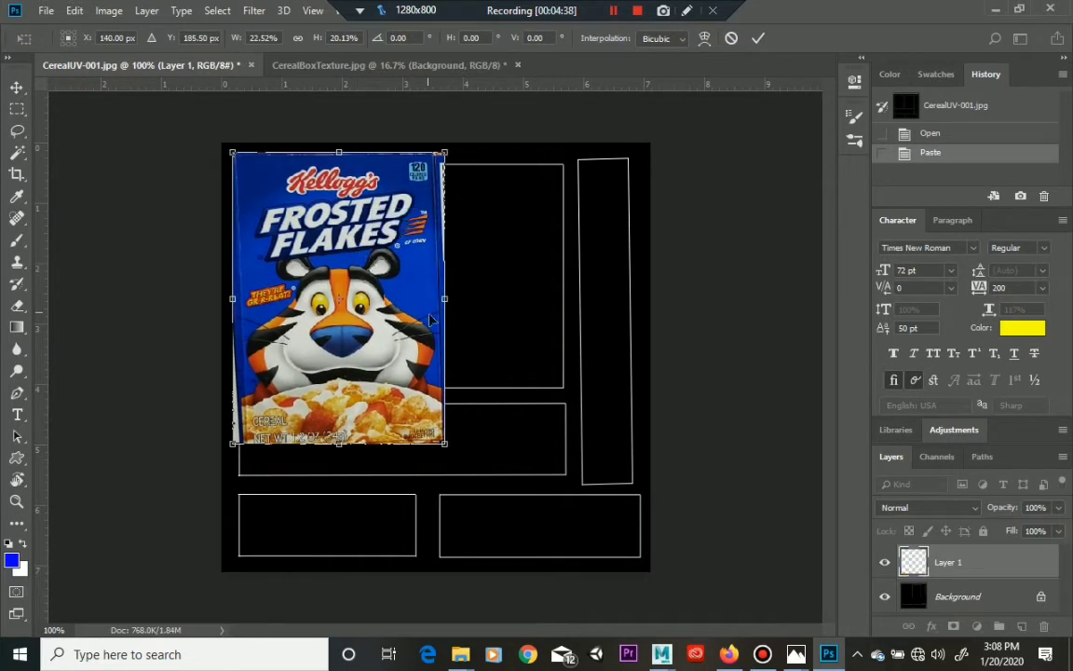
Fit the front panel to the upper-left UV rectangle at about 16.3% width and 15.5% height, and apply the transform
{"action": "left_click_drag", "start_coordinate": [447, 298], "coordinate": [439, 299]}
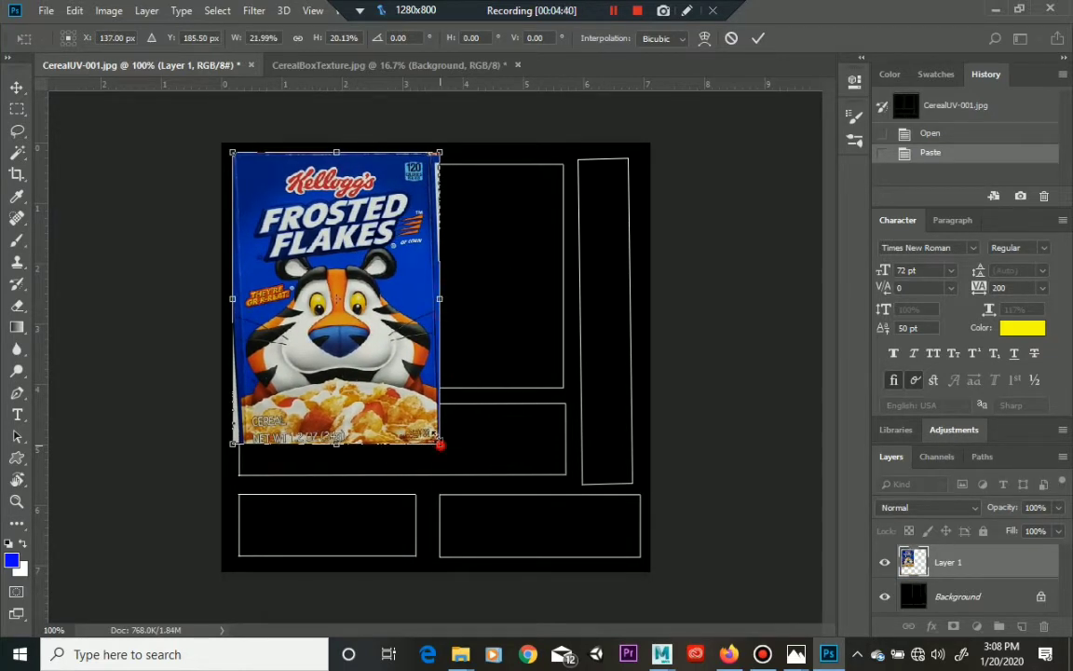
{"action": "left_click_drag", "start_coordinate": [440, 444], "coordinate": [395, 388]}
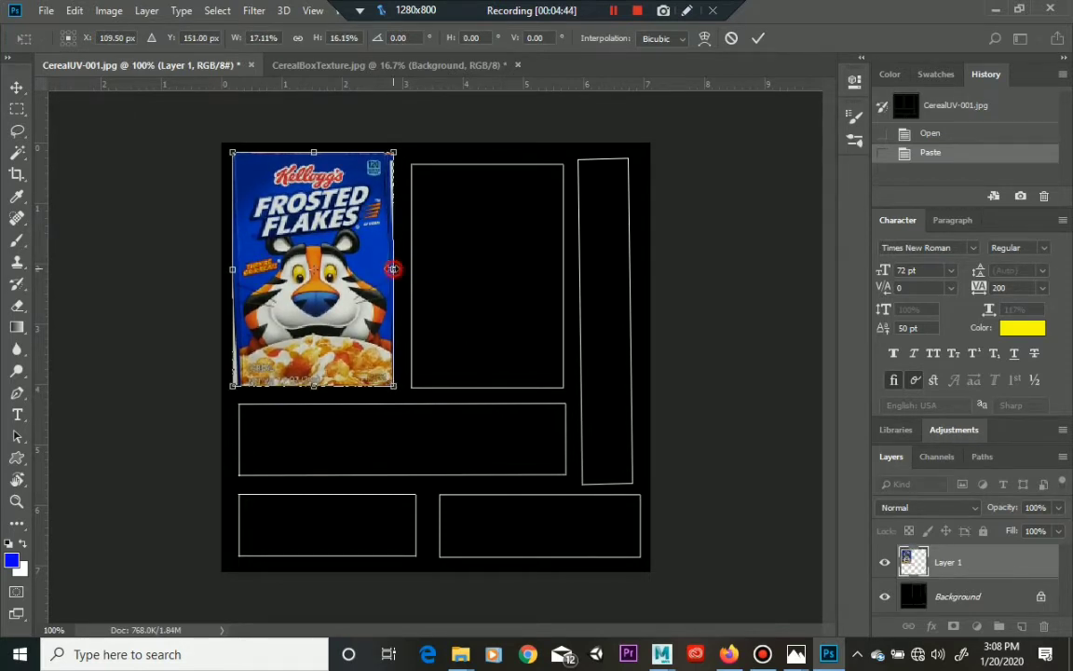
{"action": "left_click_drag", "start_coordinate": [393, 269], "coordinate": [378, 271]}
{"action": "mouse_move", "coordinate": [231, 267]}
{"action": "left_mouse_down"}
{"action": "mouse_move", "coordinate": [259, 268]}
{"action": "mouse_move", "coordinate": [235, 271]}
{"action": "left_mouse_up"}
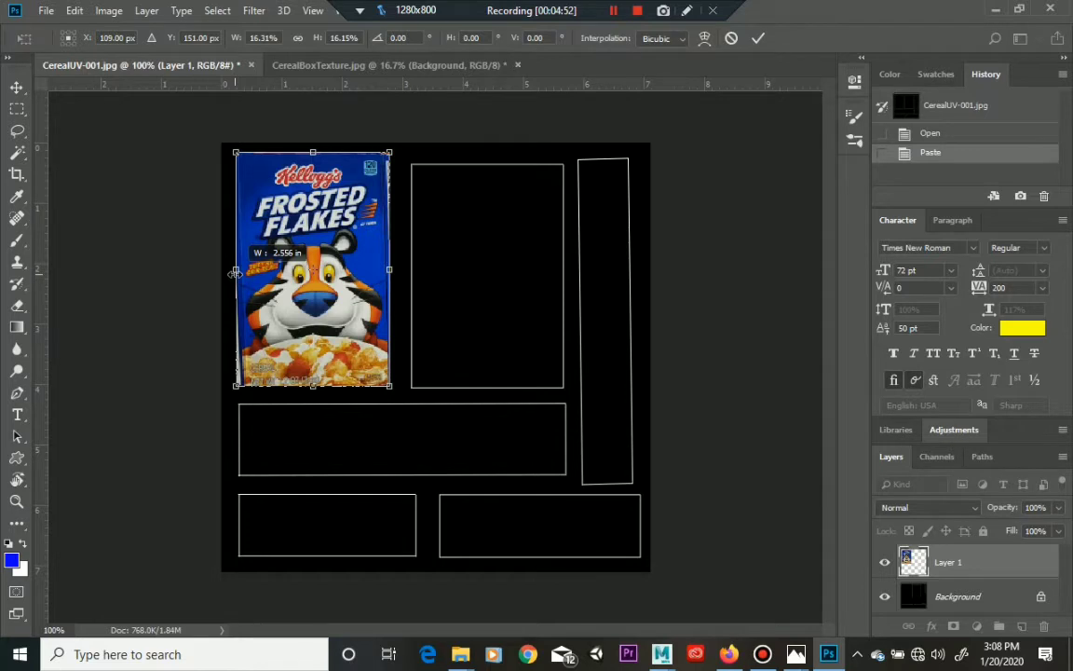
{"action": "left_click_drag", "start_coordinate": [235, 272], "coordinate": [234, 272]}
{"action": "left_click_drag", "start_coordinate": [313, 152], "coordinate": [314, 161]}
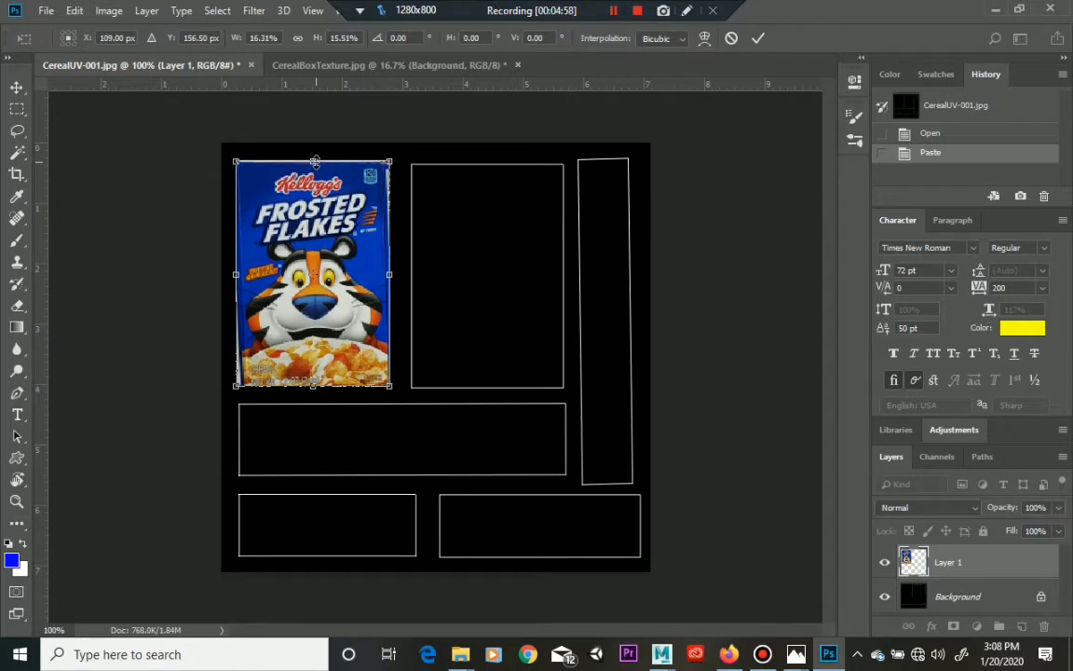
{"action": "key", "text": "Return"}
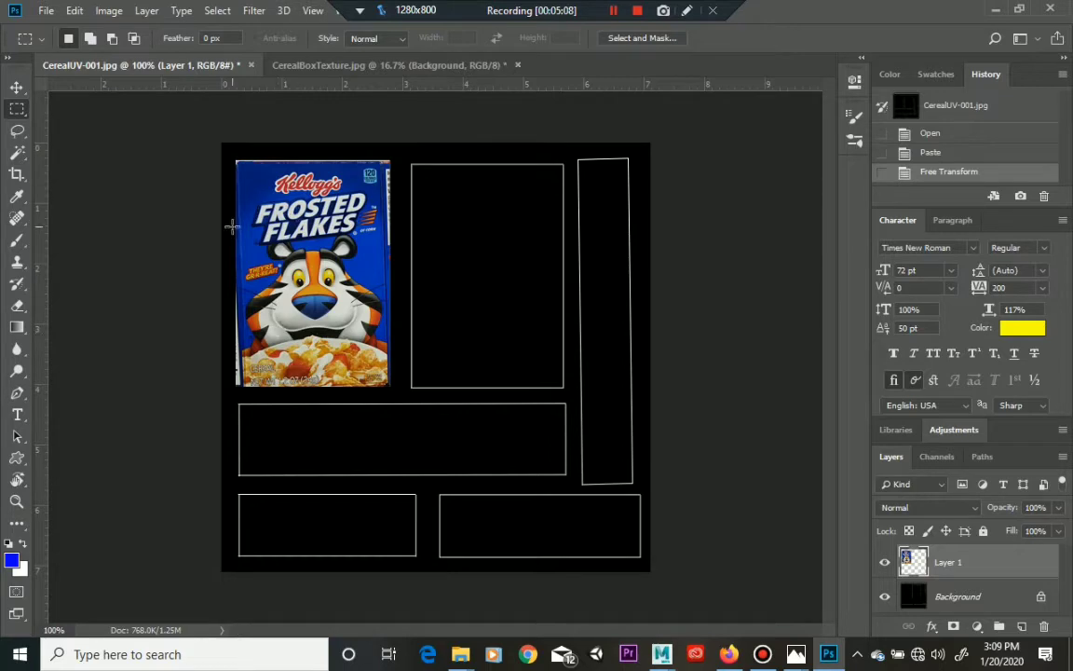
Select the second front panel in the CerealBoxTexture photo with a rectangular marquee, copy it and return to CerealUV-001.jpg
{"action": "left_click", "coordinate": [347, 66]}
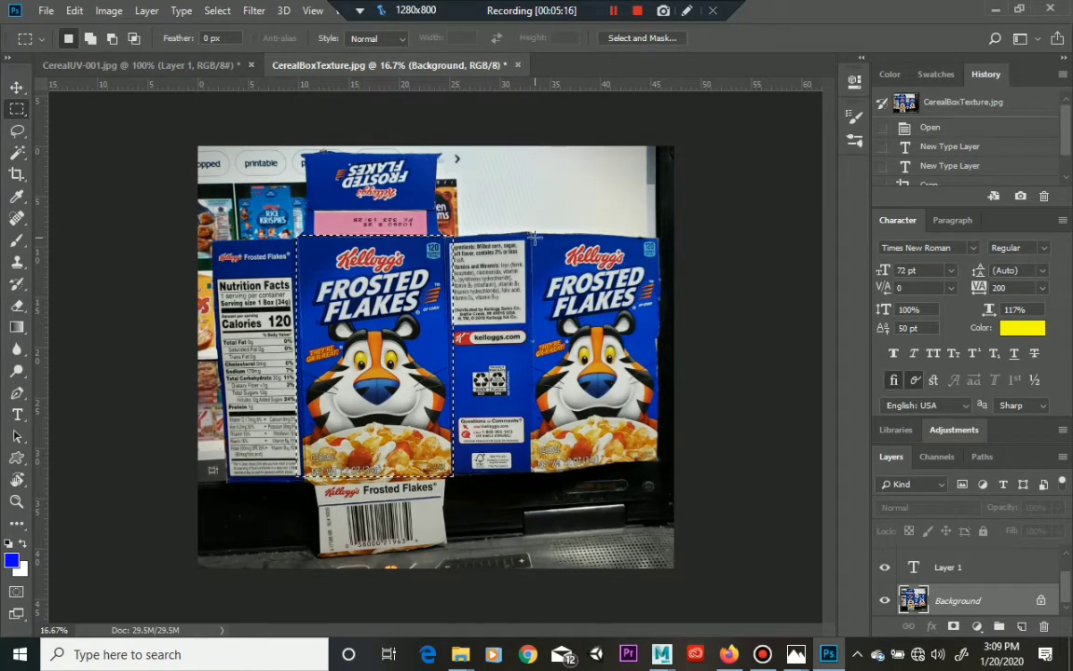
{"action": "left_click_drag", "start_coordinate": [530, 234], "coordinate": [656, 460]}
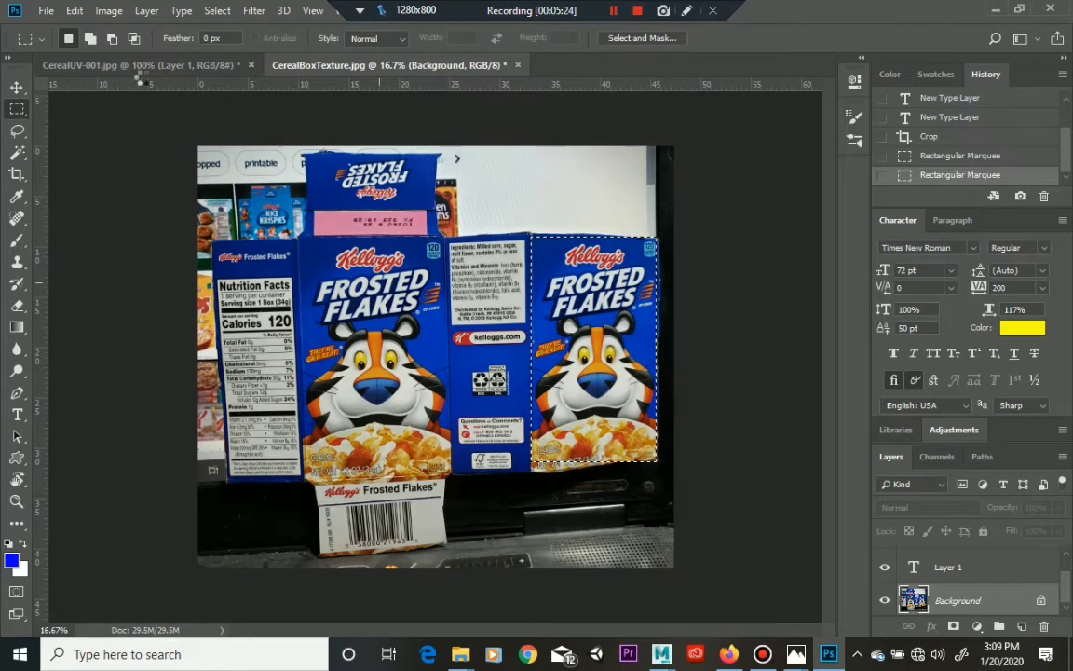
{"action": "left_click", "coordinate": [140, 65]}
{"action": "key", "text": "ctrl+v"}
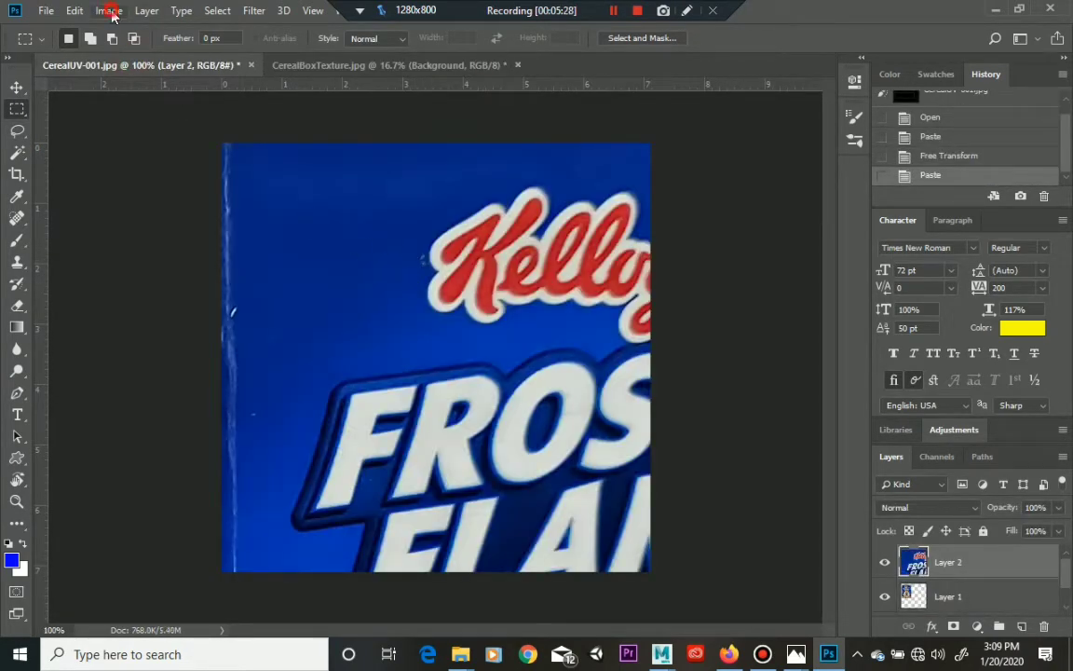
{"action": "key", "text": "ctrl+z"}
{"action": "left_click", "coordinate": [74, 11]}
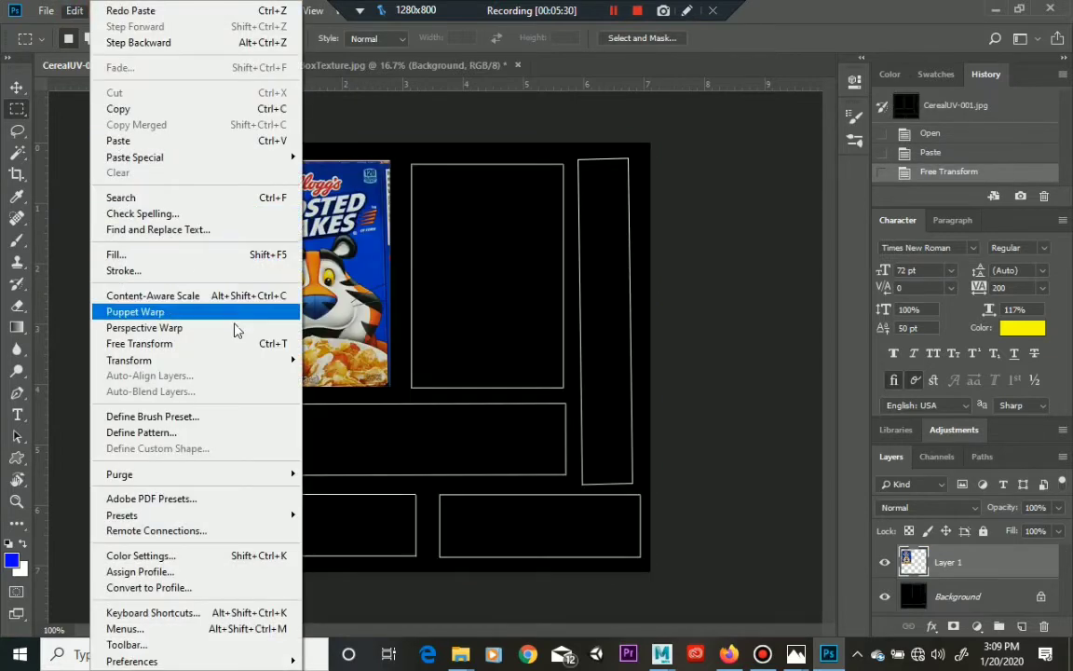
{"action": "mouse_move", "coordinate": [259, 363]}
{"action": "left_click", "coordinate": [315, 378]}
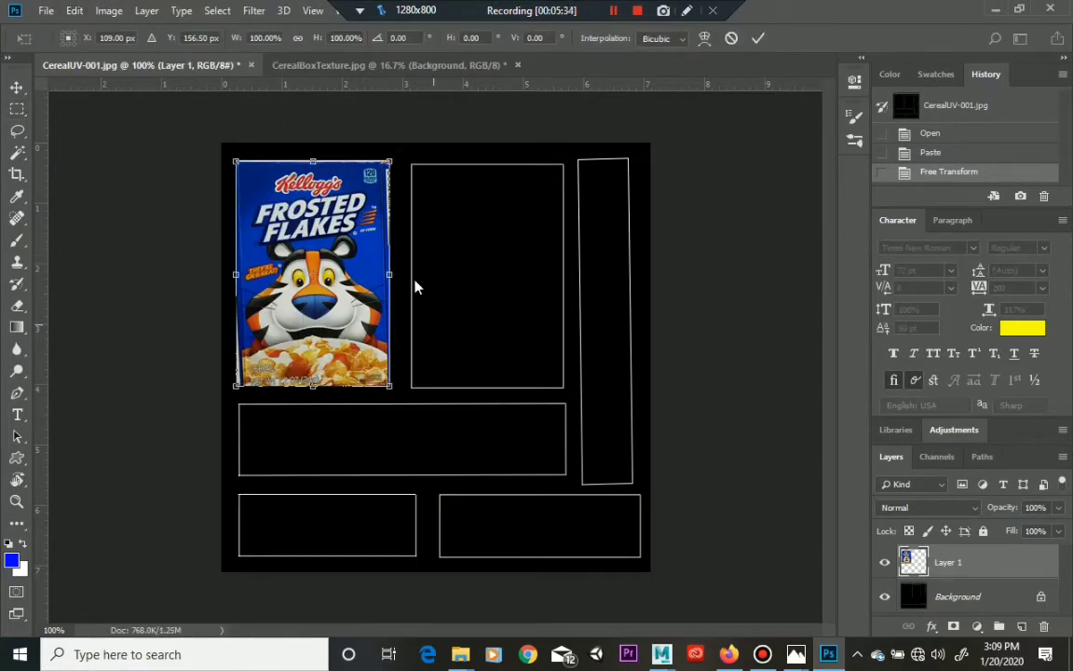
{"action": "left_click", "coordinate": [308, 64]}
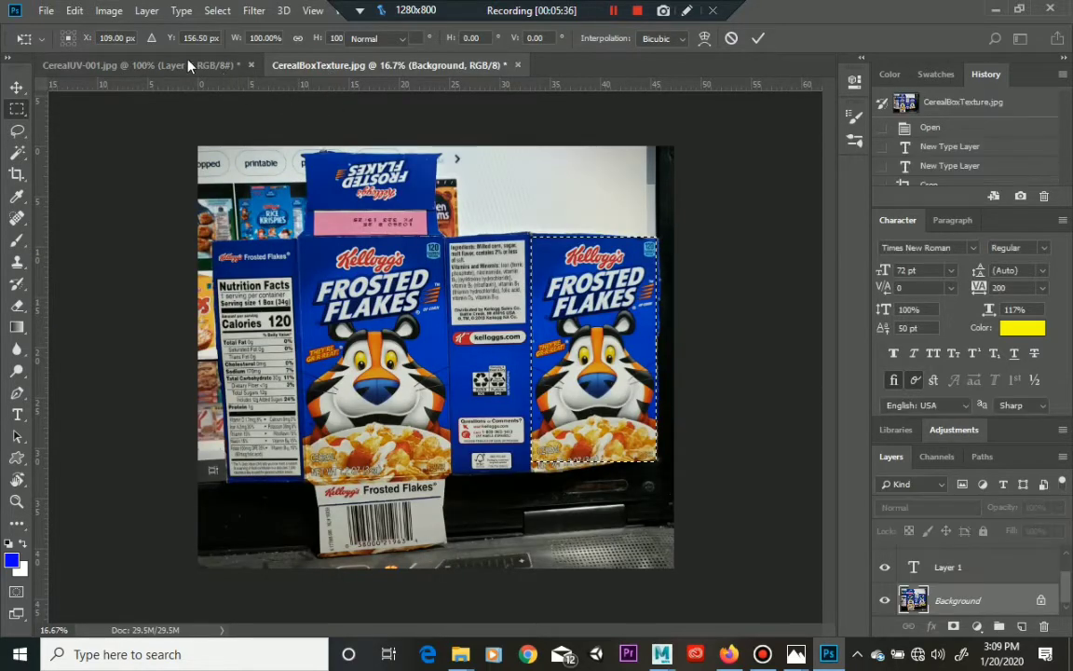
{"action": "left_click", "coordinate": [171, 62]}
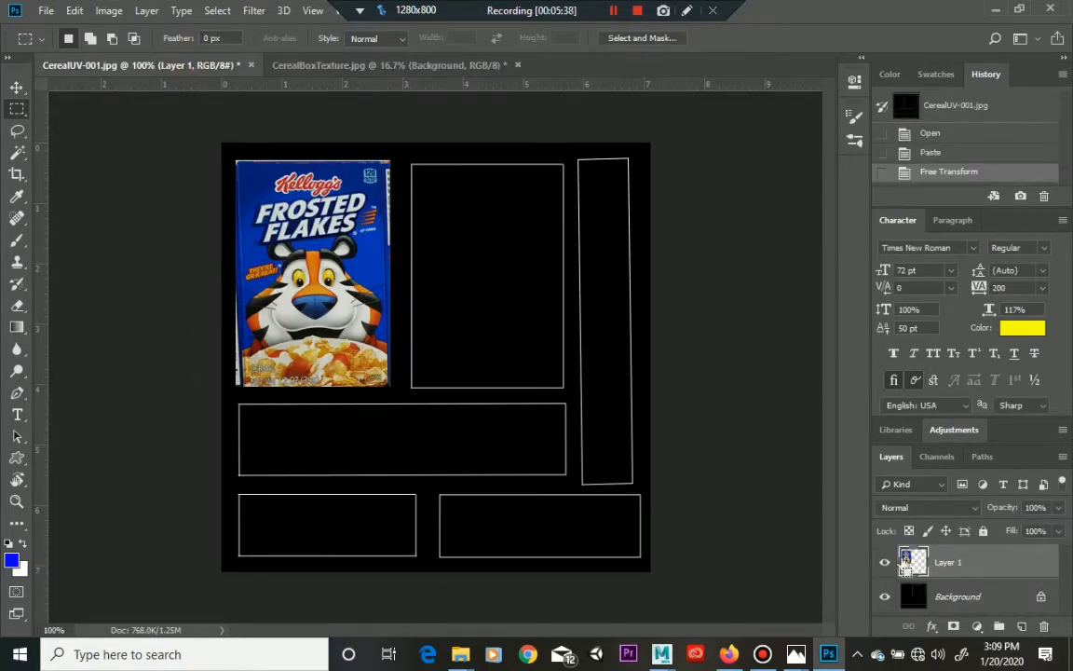
Paste the second front panel into CerealUV-001.jpg as a new layer and scale it down to about 28%
{"action": "key", "text": "ctrl+v"}
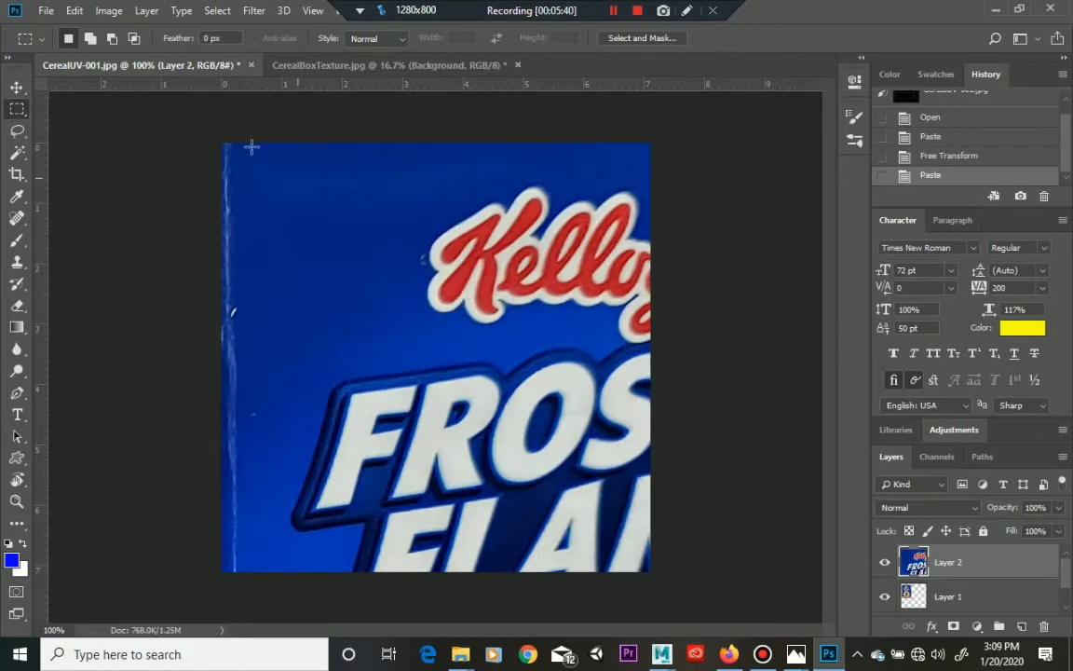
{"action": "left_click", "coordinate": [75, 10]}
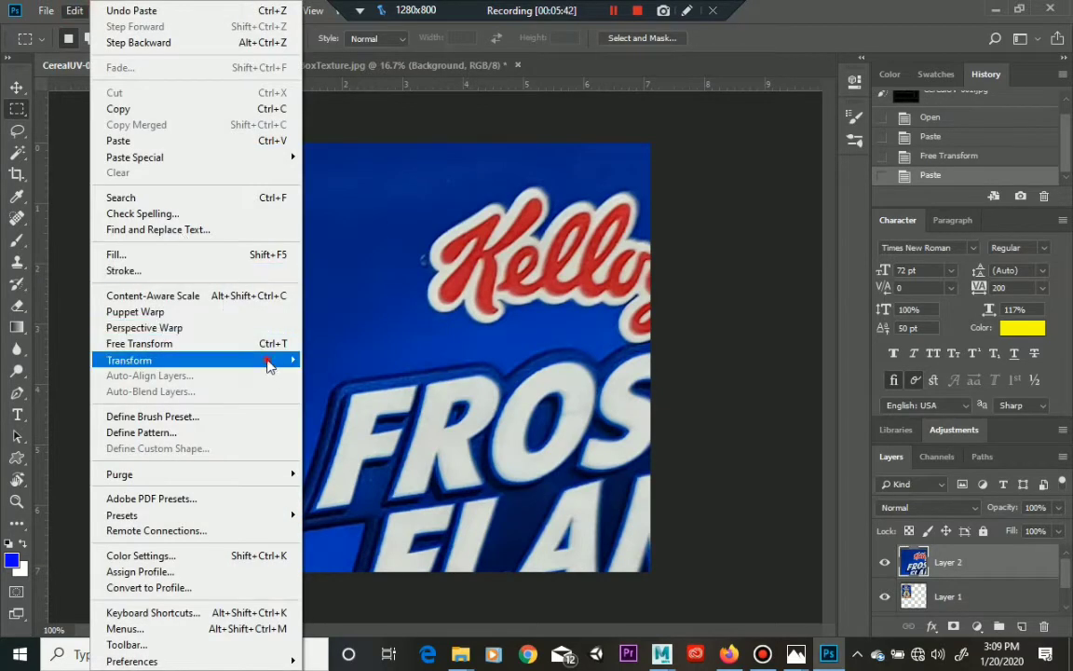
{"action": "mouse_move", "coordinate": [268, 360]}
{"action": "left_click", "coordinate": [325, 384]}
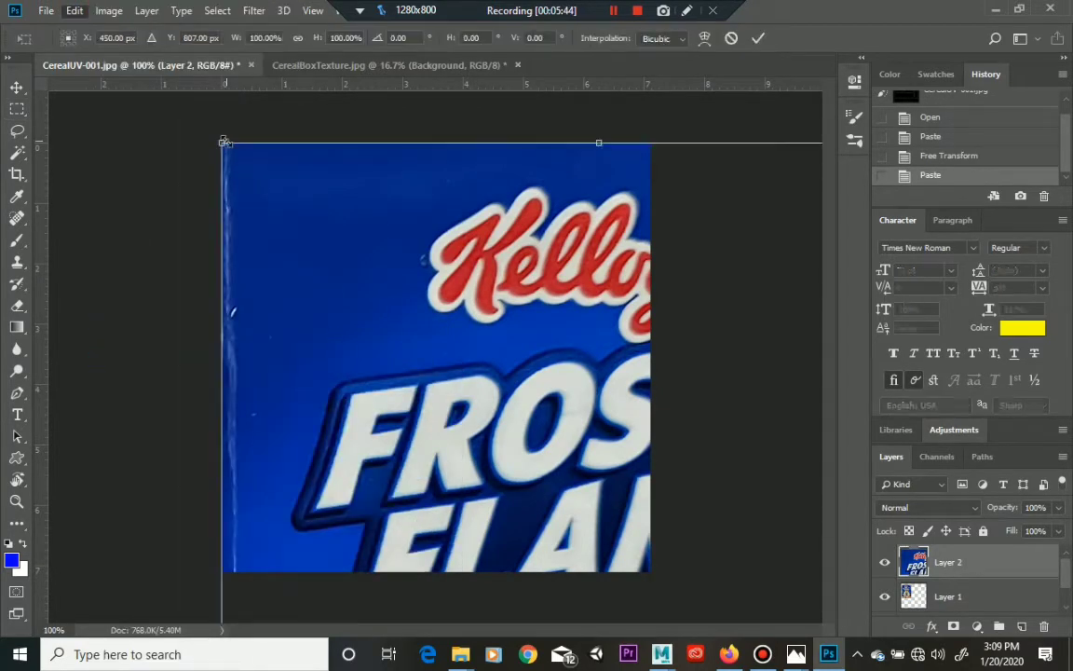
{"action": "left_click_drag", "start_coordinate": [221, 143], "coordinate": [381, 162]}
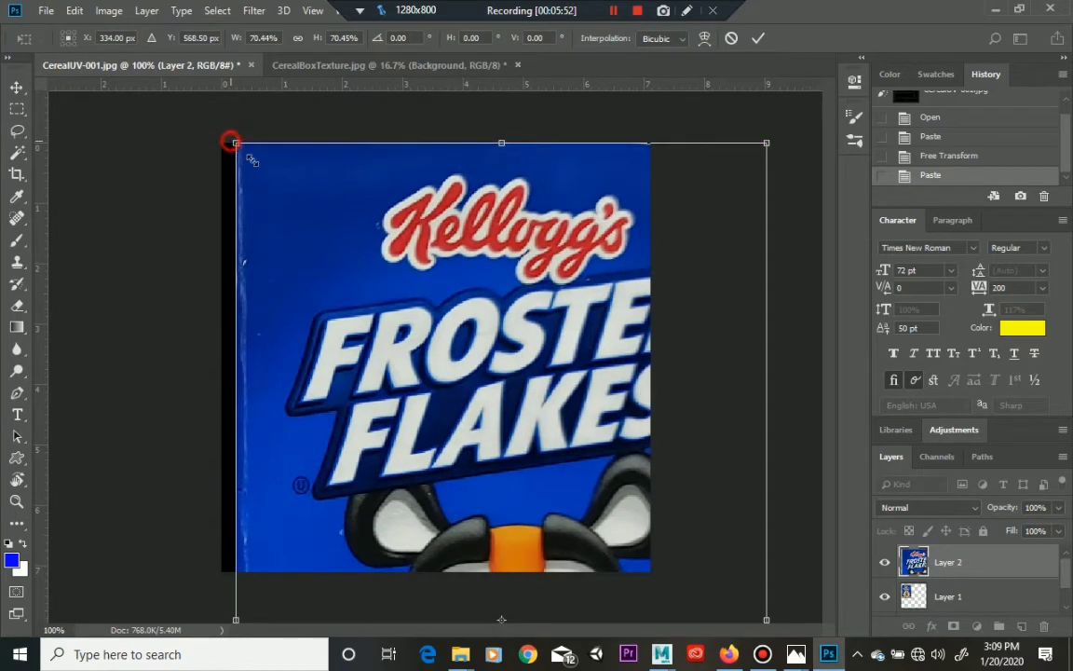
{"action": "left_click_drag", "start_coordinate": [233, 142], "coordinate": [453, 371]}
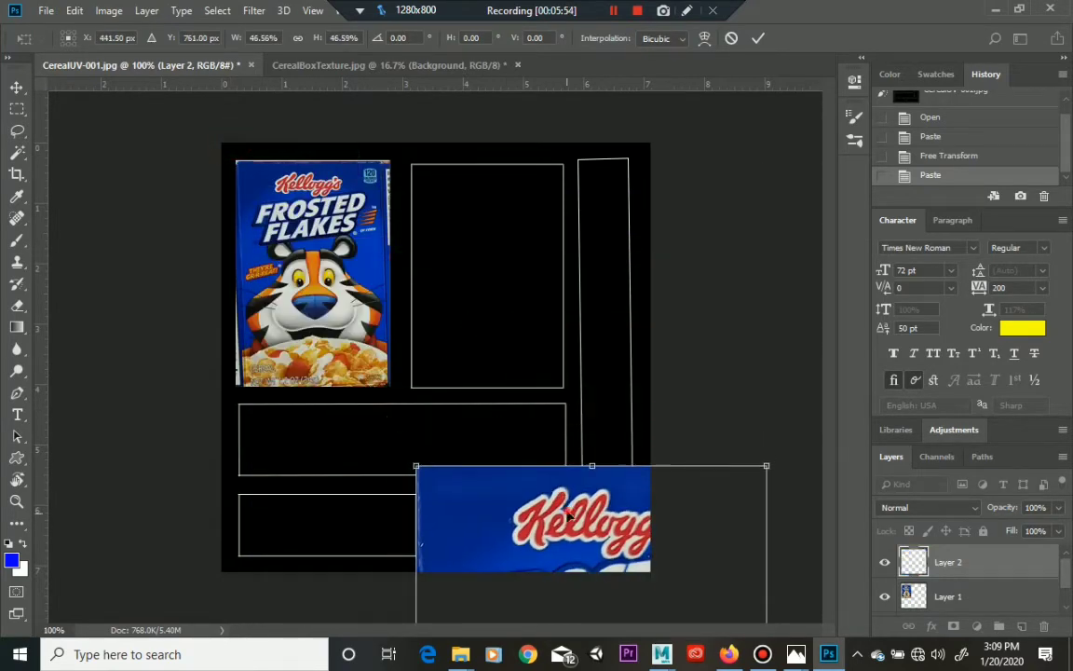
{"action": "left_click_drag", "start_coordinate": [568, 515], "coordinate": [415, 224]}
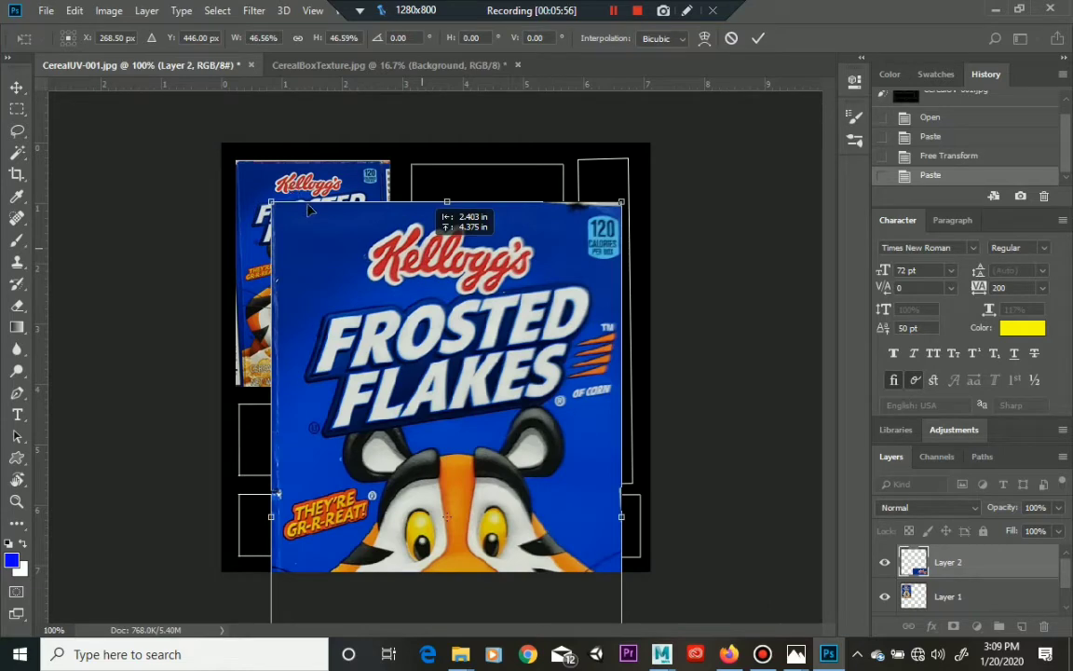
{"action": "left_click_drag", "start_coordinate": [310, 210], "coordinate": [437, 409]}
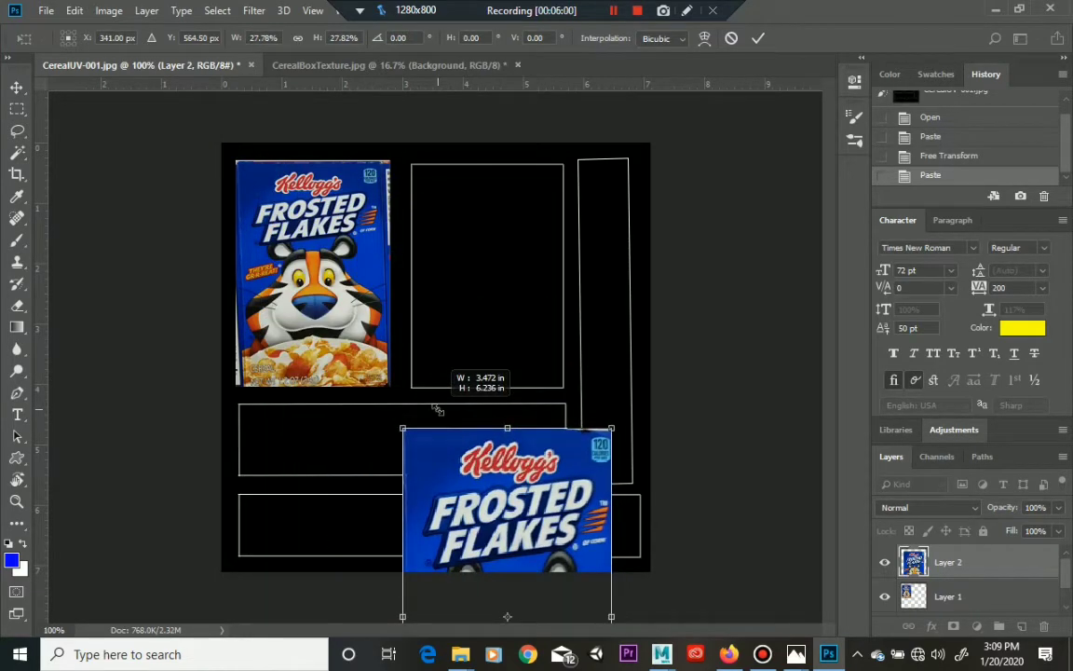
Shrink the second front panel to about 21.3% width and 16.9% height and move it over the upper-middle UV rectangle
{"action": "left_click_drag", "start_coordinate": [477, 495], "coordinate": [449, 249]}
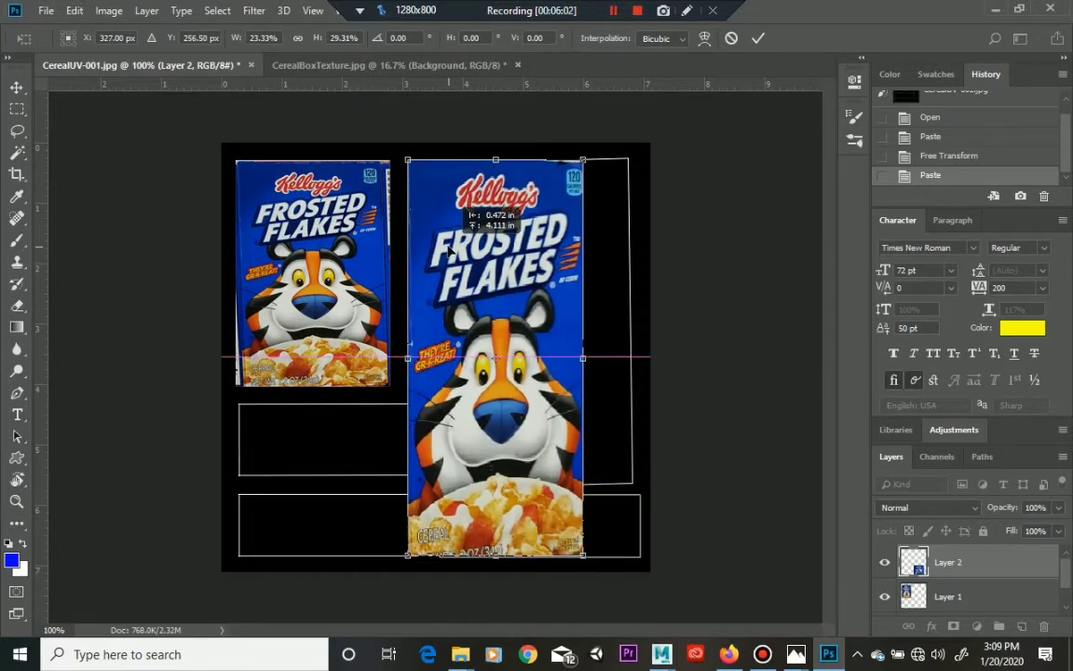
{"action": "left_click_drag", "start_coordinate": [407, 160], "coordinate": [416, 179]}
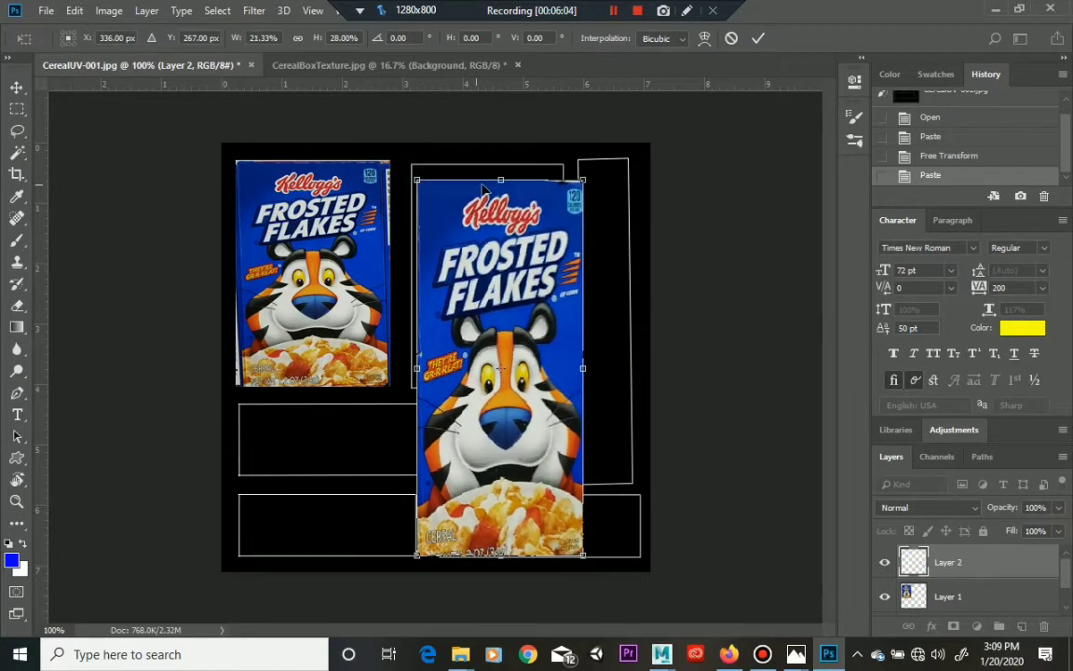
{"action": "left_click_drag", "start_coordinate": [503, 178], "coordinate": [523, 327]}
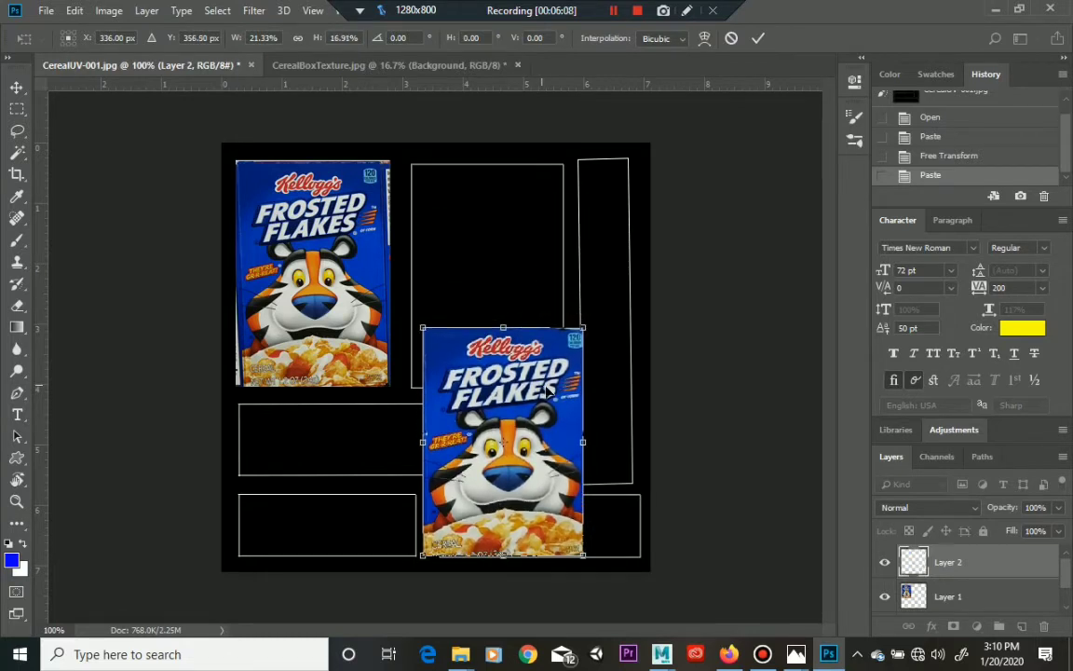
{"action": "left_click_drag", "start_coordinate": [567, 391], "coordinate": [549, 228]}
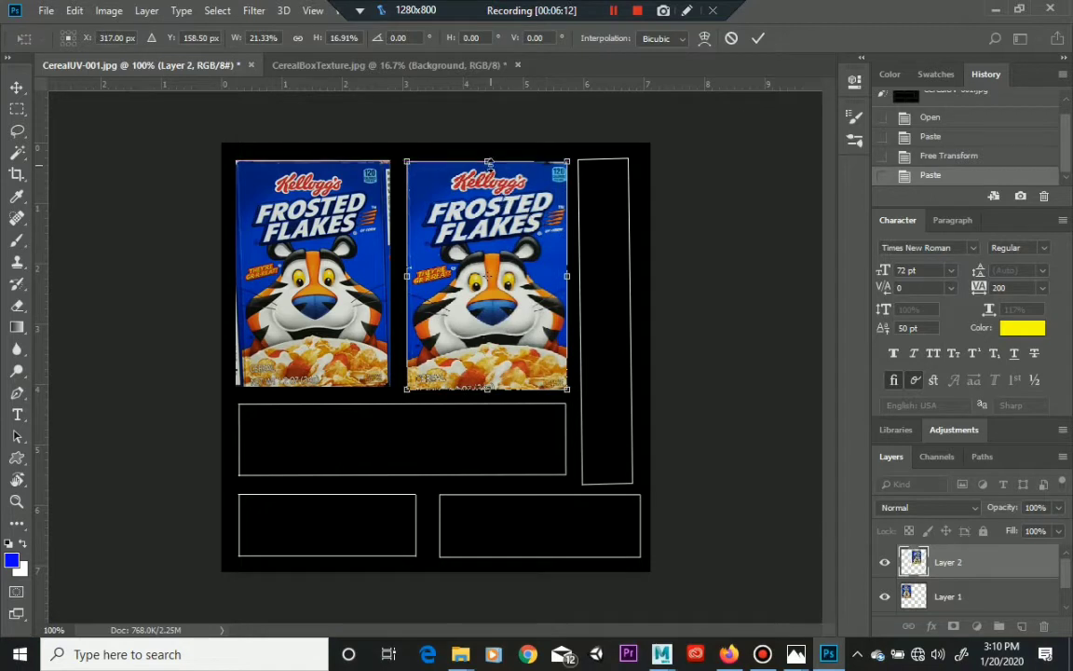
Fit the second front panel to the upper-middle UV rectangle at about 20% width and 16.5% height, and apply the transform
{"action": "left_click_drag", "start_coordinate": [487, 162], "coordinate": [498, 168]}
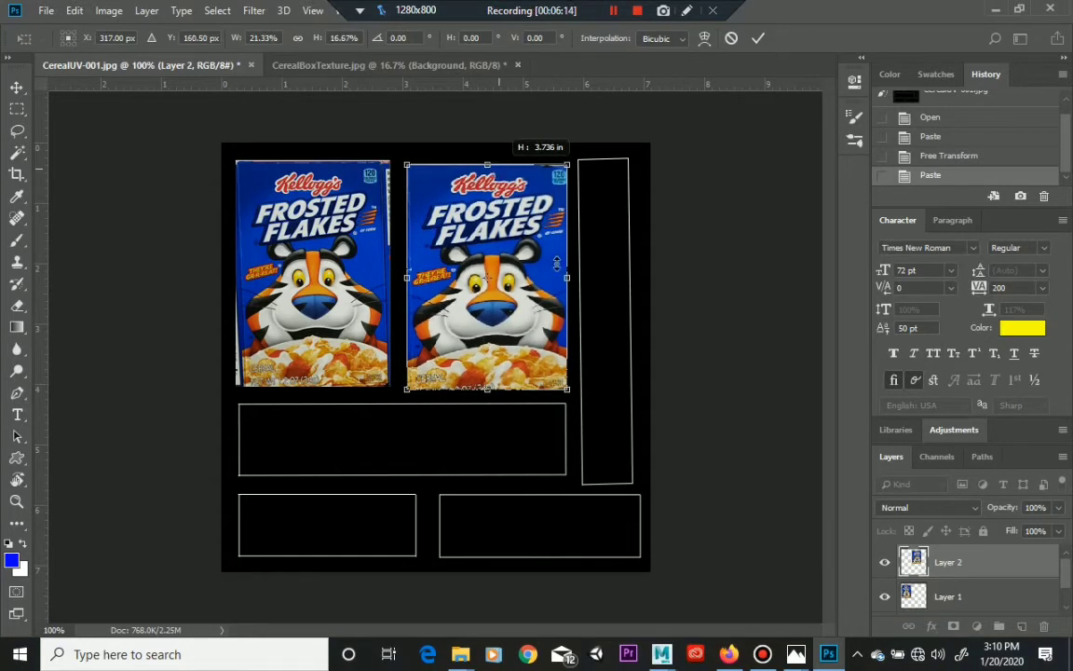
{"action": "mouse_move", "coordinate": [570, 276]}
{"action": "left_mouse_down"}
{"action": "mouse_move", "coordinate": [555, 280]}
{"action": "mouse_move", "coordinate": [566, 278]}
{"action": "left_mouse_up"}
{"action": "left_click_drag", "start_coordinate": [407, 277], "coordinate": [420, 279]}
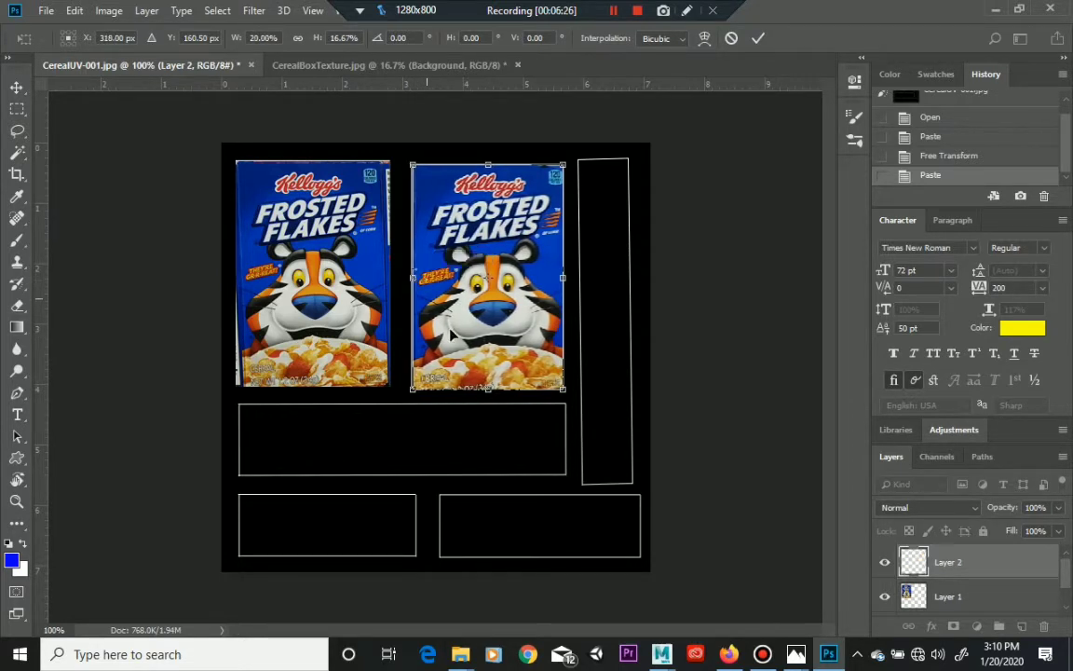
{"action": "left_click_drag", "start_coordinate": [488, 390], "coordinate": [492, 389]}
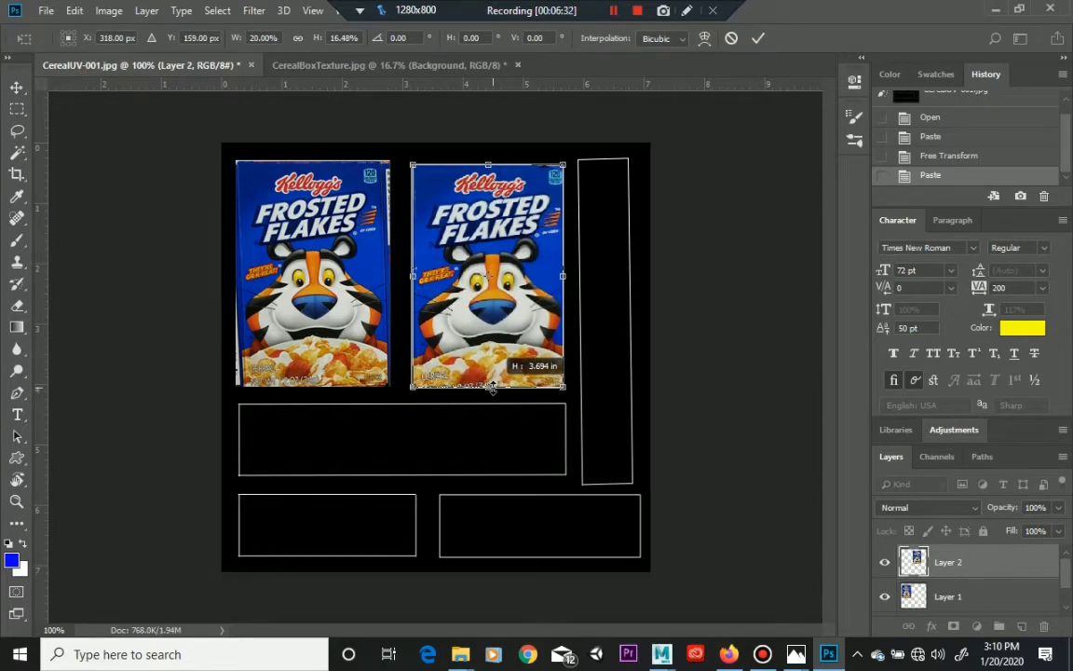
{"action": "left_click_drag", "start_coordinate": [492, 390], "coordinate": [492, 389]}
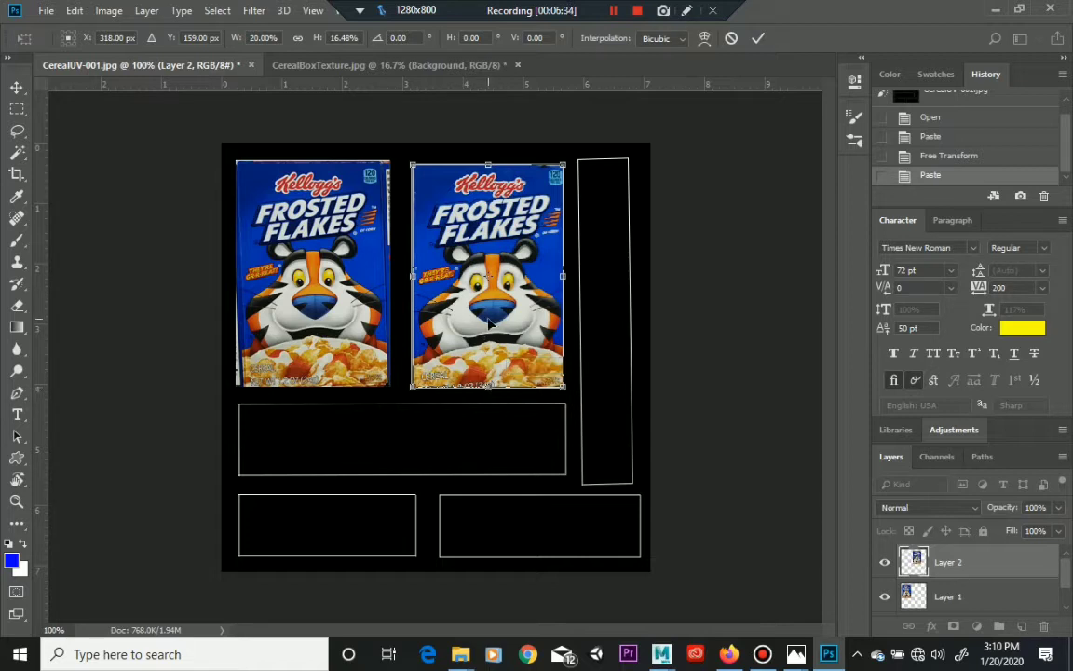
{"action": "key", "text": "Return"}
Select the Nutrition Facts side panel in CerealBoxTexture.jpg with a rectangular marquee, discarding the first attempt
{"action": "key", "text": "m"}
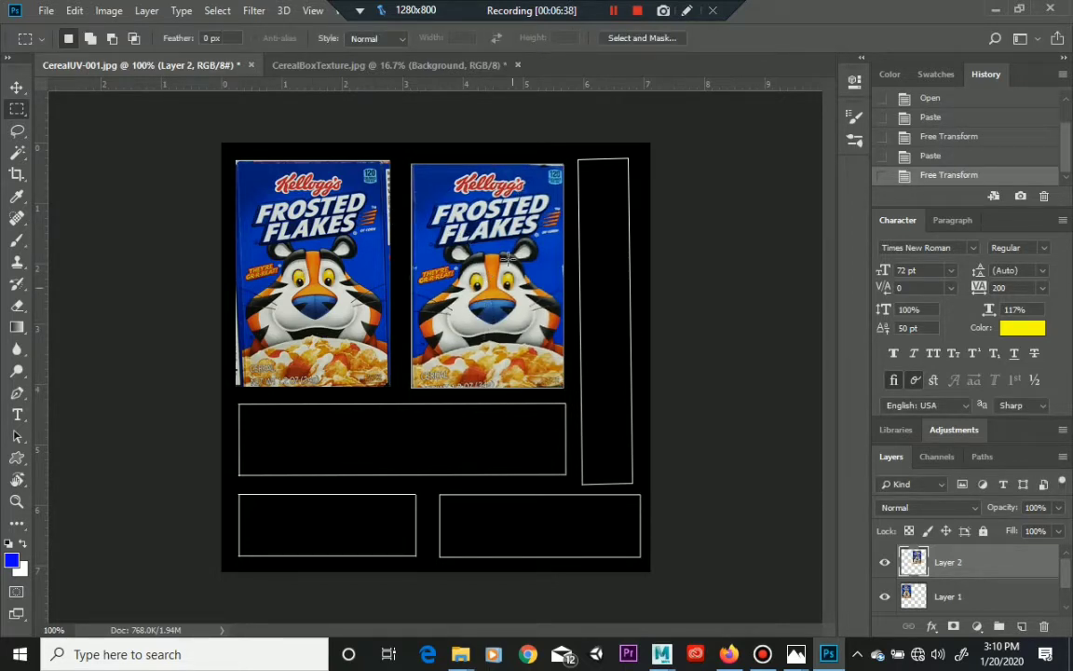
{"action": "left_click", "coordinate": [353, 65]}
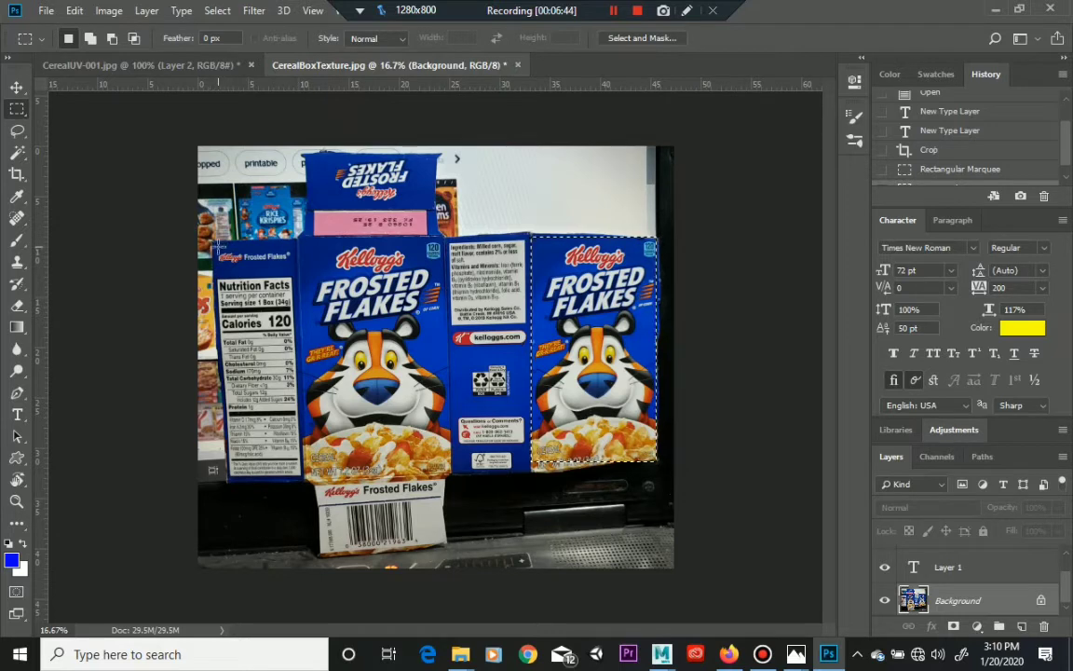
{"action": "left_click_drag", "start_coordinate": [212, 243], "coordinate": [301, 479]}
{"action": "key", "text": "ctrl+d"}
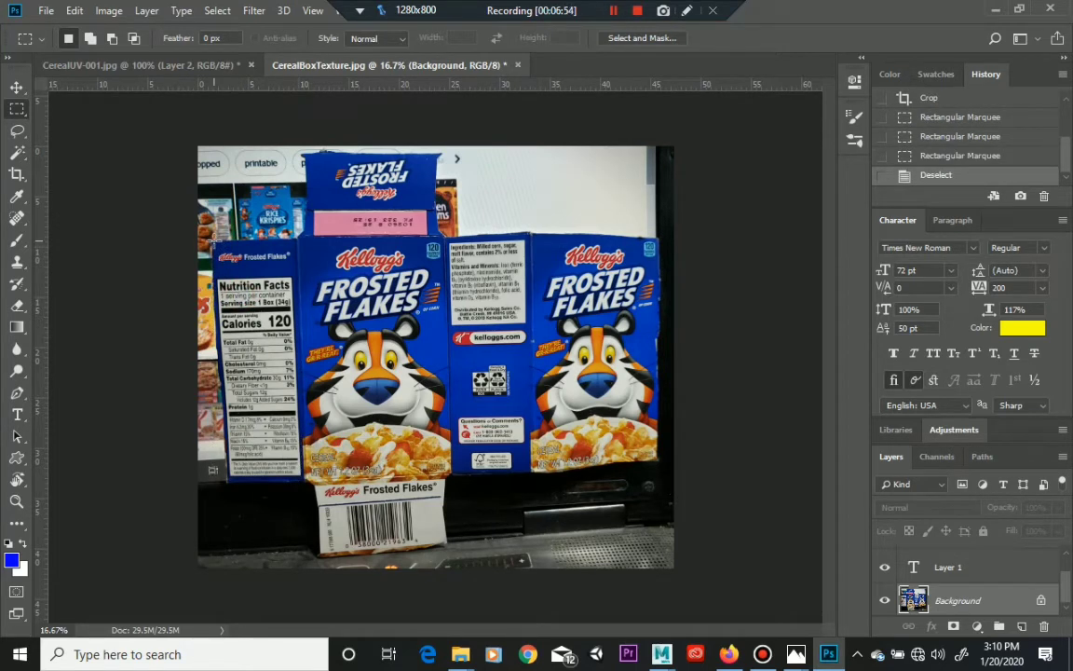
{"action": "left_click_drag", "start_coordinate": [213, 240], "coordinate": [304, 478]}
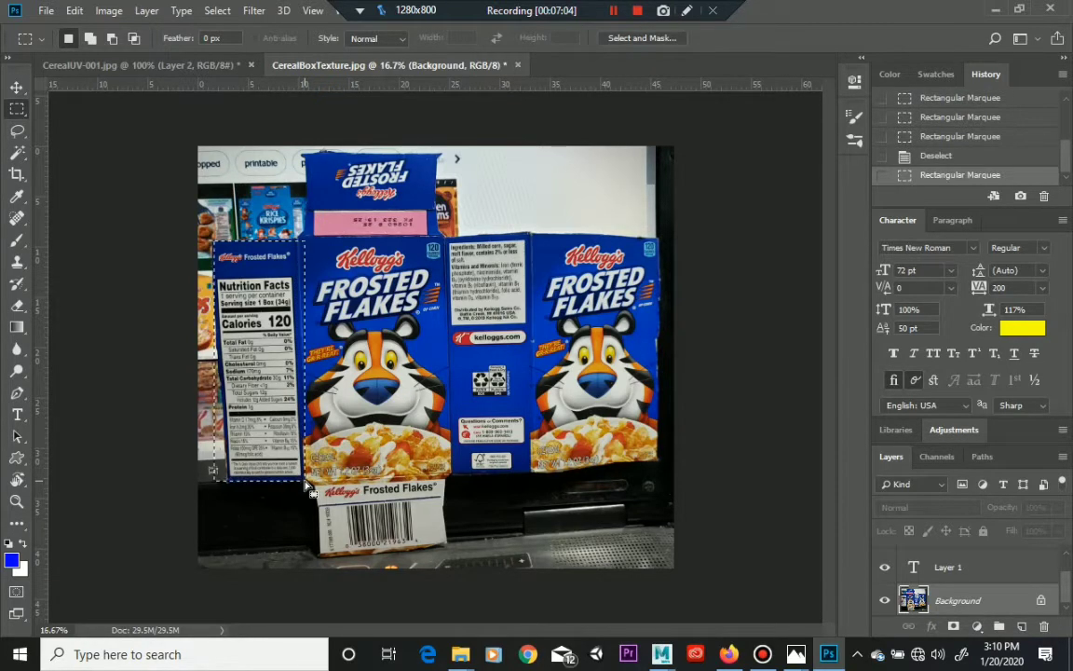
{"action": "key", "text": "c"}
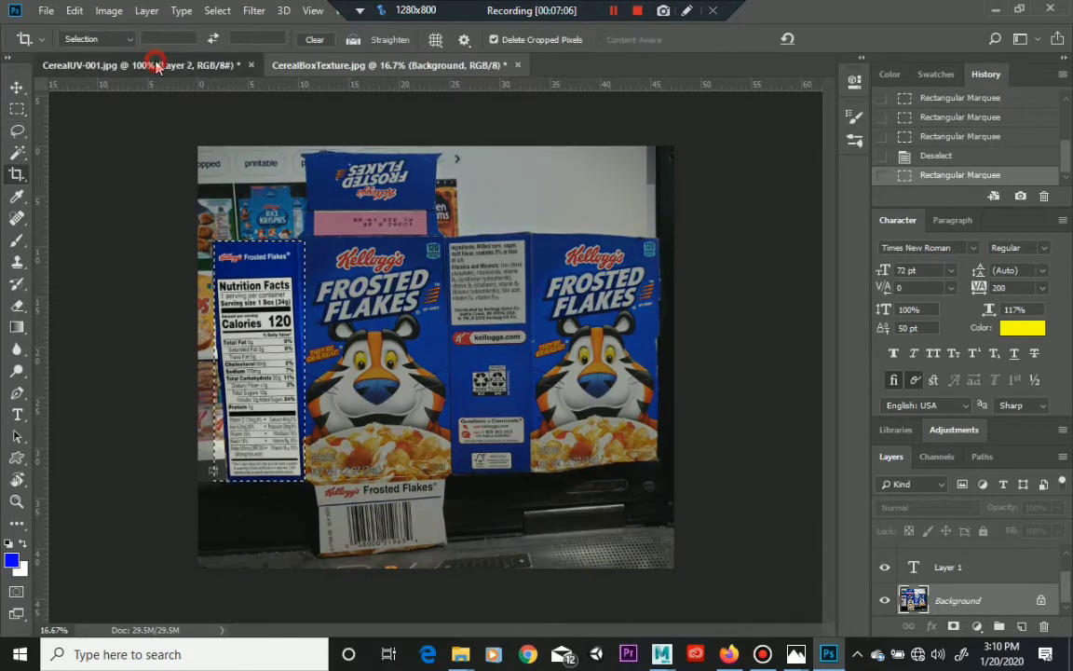
{"action": "left_click", "coordinate": [144, 64]}
{"action": "key", "text": "v"}
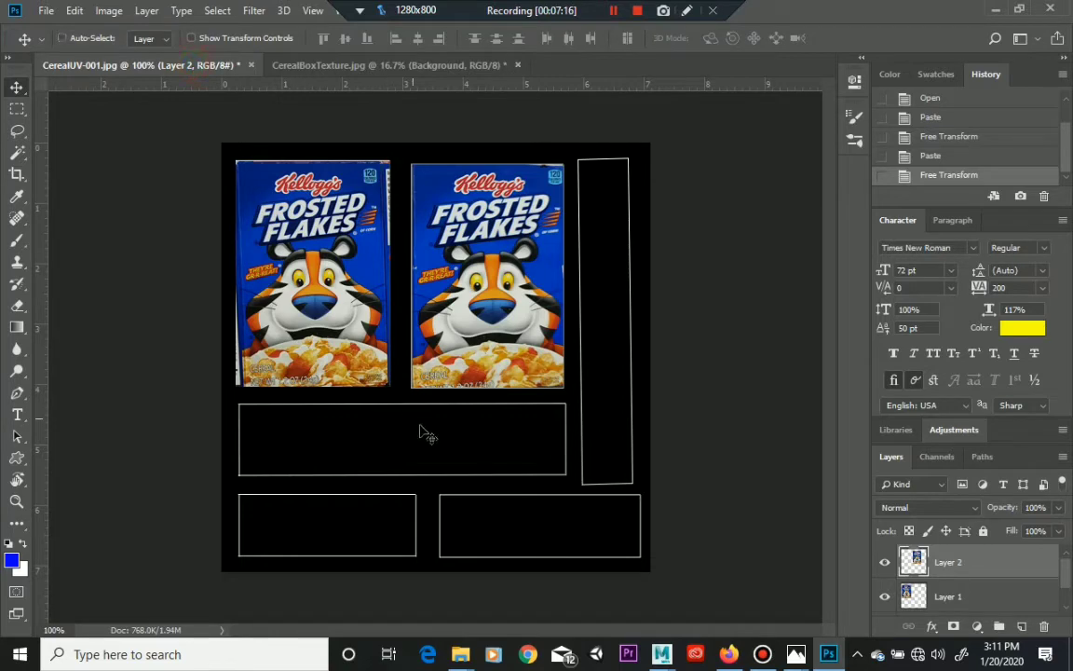
{"action": "key", "text": "ctrl+v"}
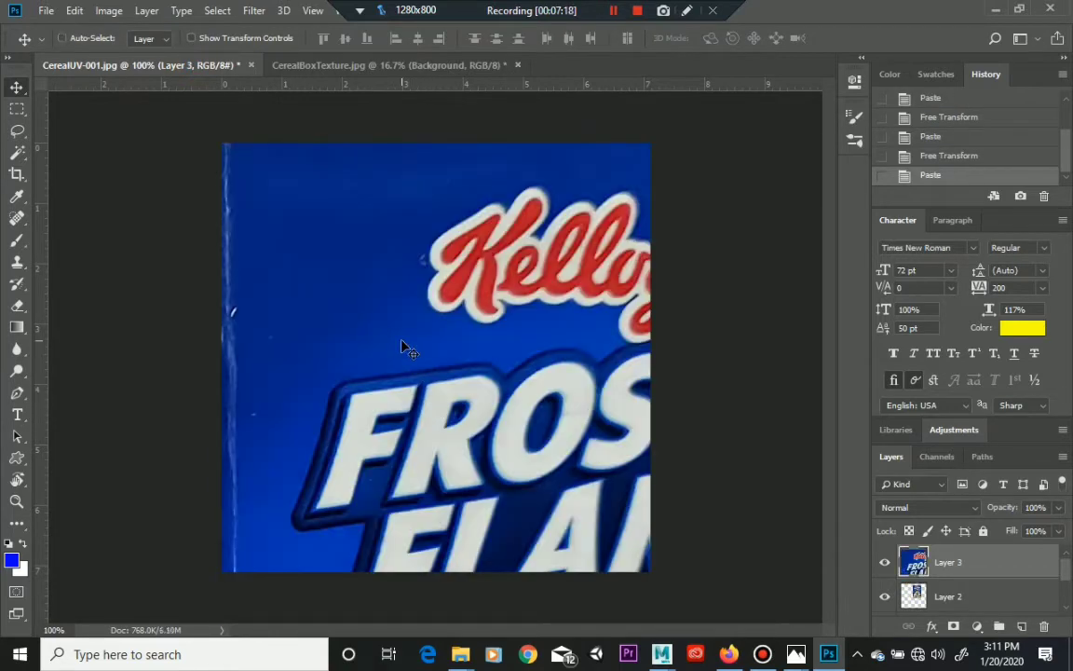
{"action": "key", "text": "ctrl+z"}
Copy the selected Nutrition Facts panel into CerealUV-001.jpg as a new layer and scale it down to about 77%
{"action": "left_click", "coordinate": [348, 67]}
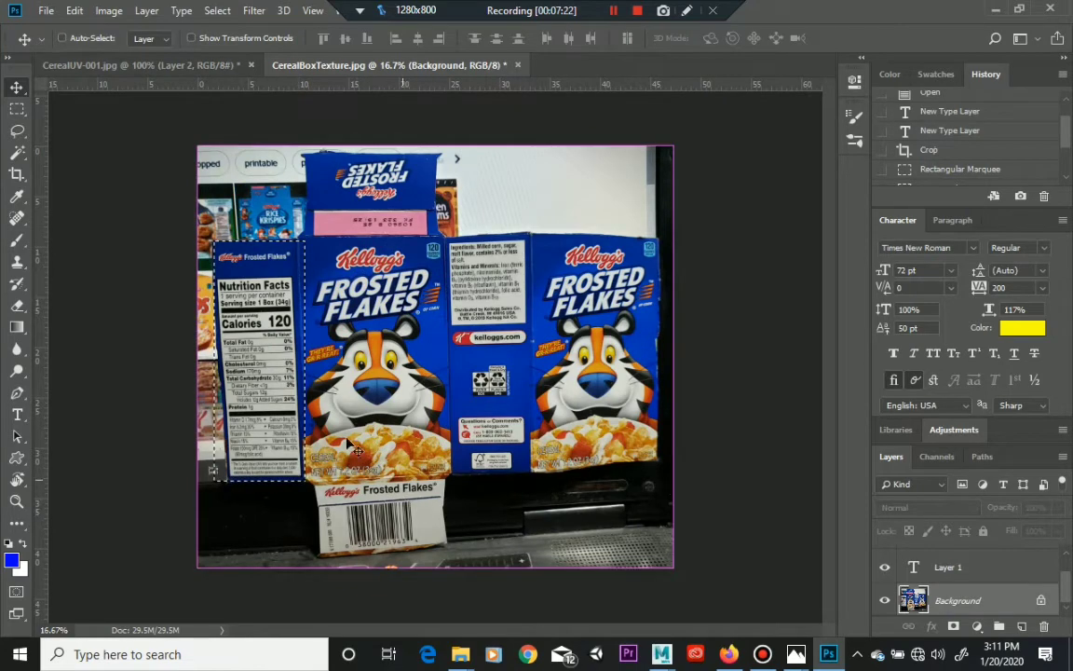
{"action": "left_click_drag", "start_coordinate": [300, 431], "coordinate": [356, 433], "text": "ctrl"}
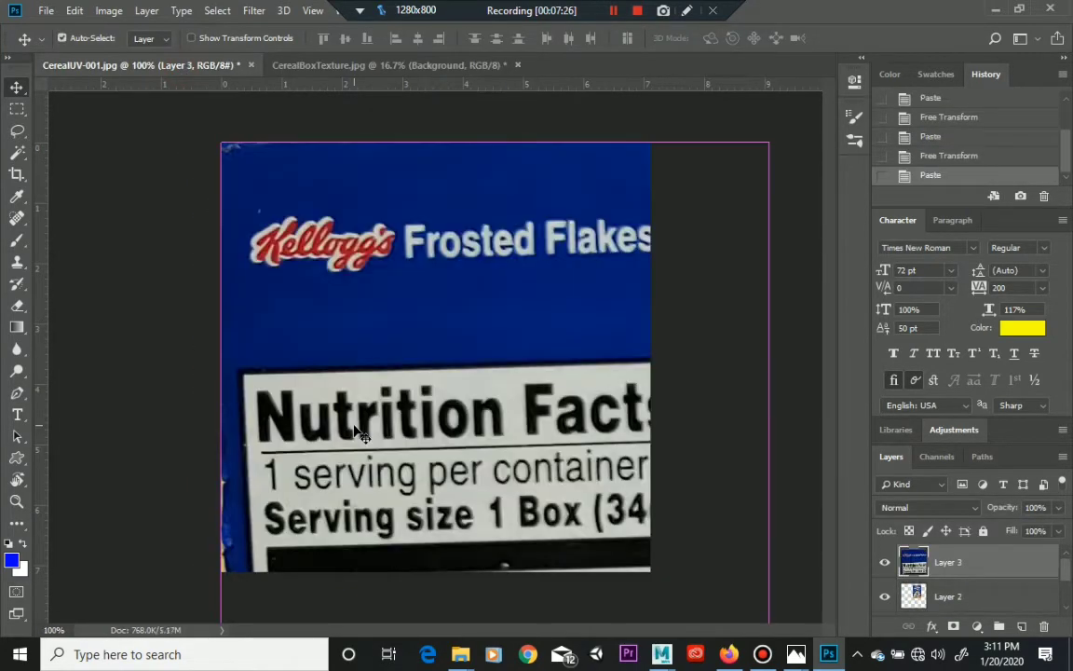
{"action": "left_click", "coordinate": [74, 10]}
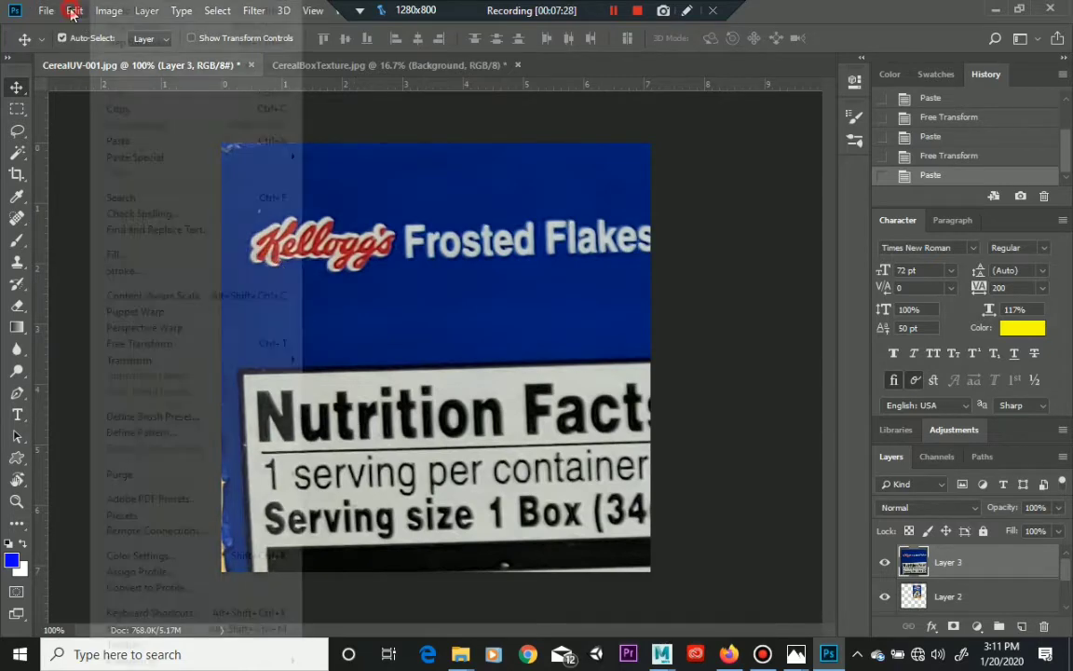
{"action": "left_click", "coordinate": [249, 360]}
{"action": "left_click", "coordinate": [325, 384]}
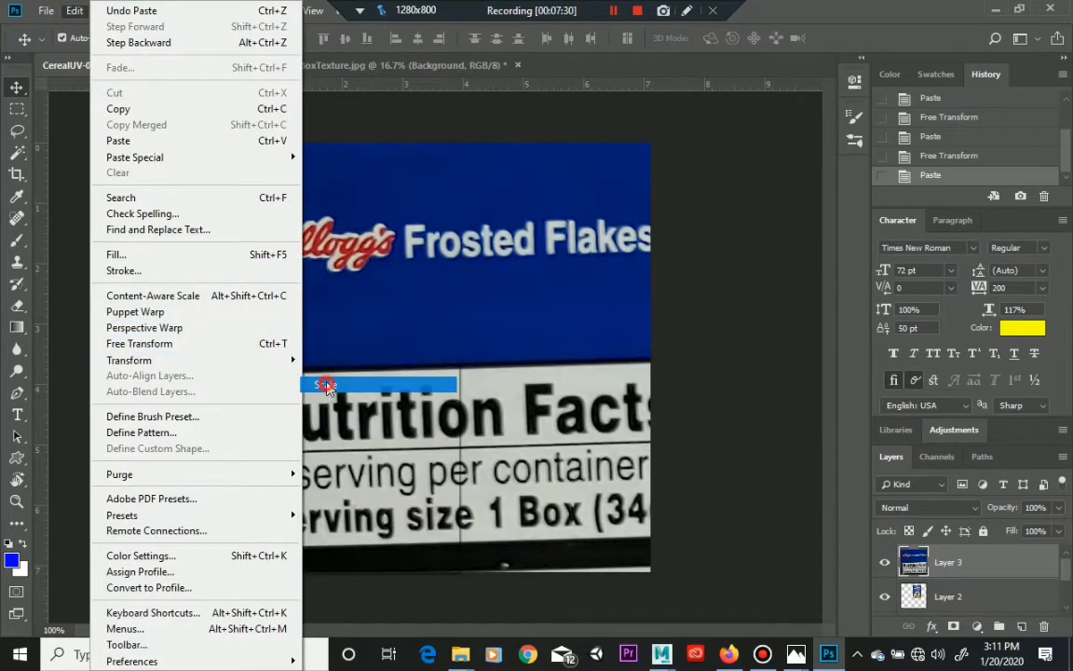
{"action": "left_click_drag", "start_coordinate": [226, 156], "coordinate": [347, 467]}
{"action": "left_click_drag", "start_coordinate": [493, 439], "coordinate": [384, 116]}
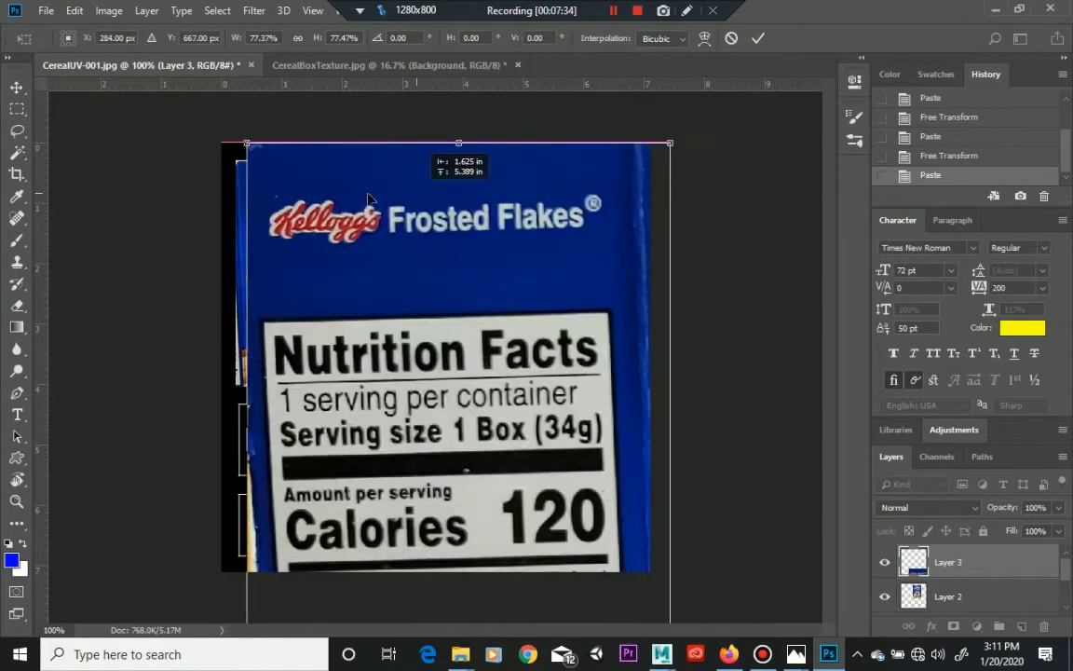
Shrink the Nutrition Facts panel to about 15.9% width and 23.9% height, and apply the transform
{"action": "left_click_drag", "start_coordinate": [244, 145], "coordinate": [366, 220]}
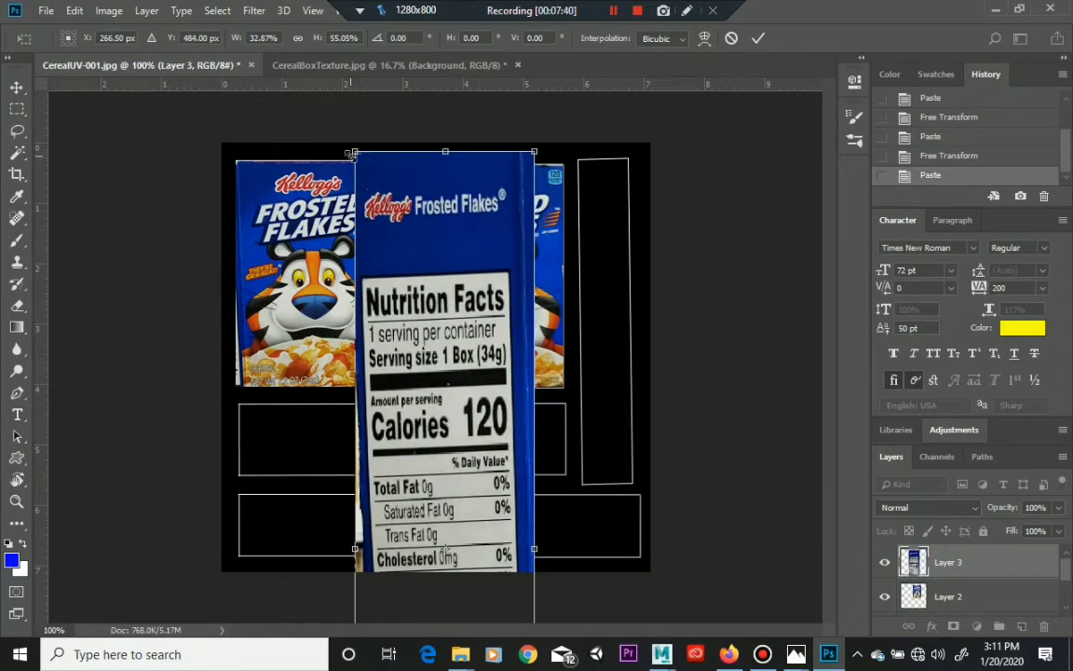
{"action": "left_click_drag", "start_coordinate": [354, 151], "coordinate": [403, 389]}
{"action": "left_click_drag", "start_coordinate": [443, 489], "coordinate": [430, 253]}
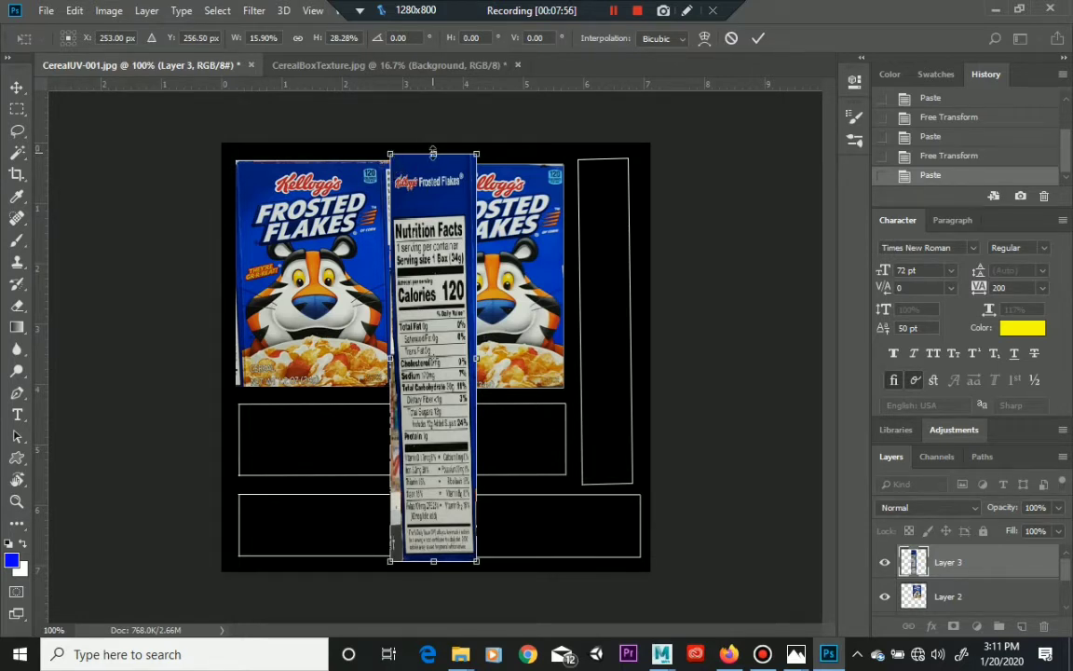
{"action": "left_click_drag", "start_coordinate": [433, 151], "coordinate": [433, 217]}
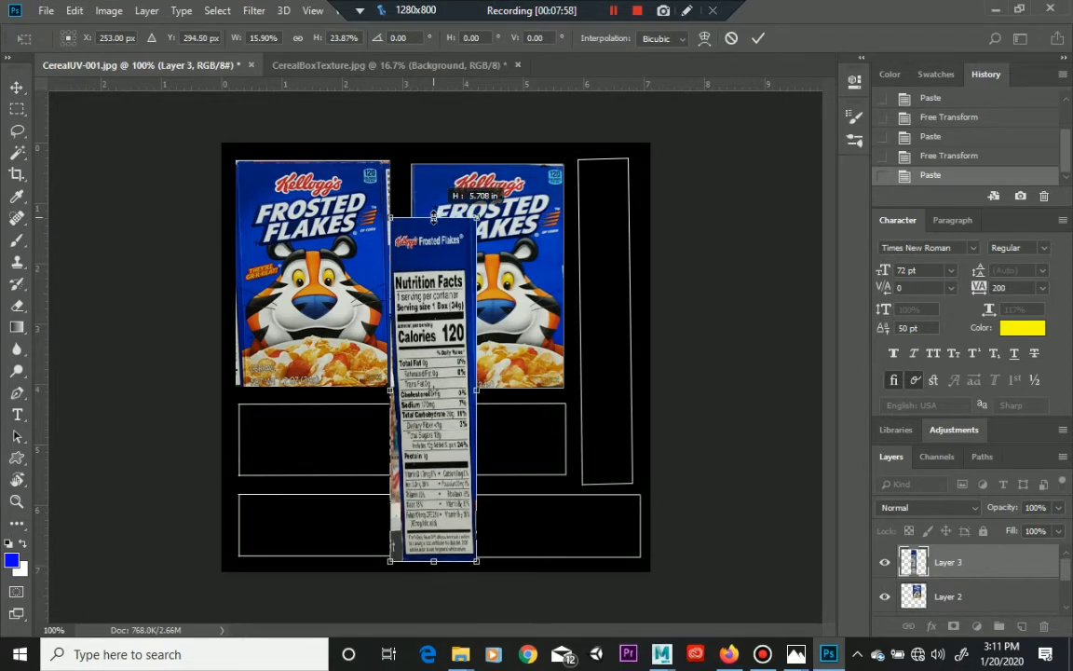
{"action": "key", "text": "Return"}
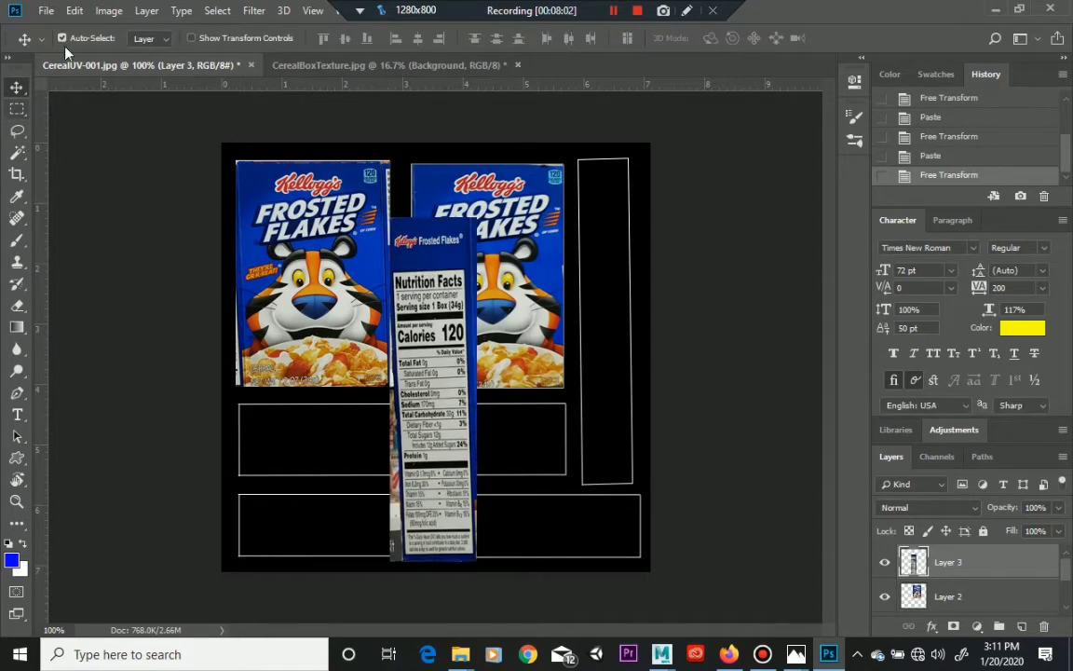
Rotate the Nutrition Facts panel to about -89.3°, move it over the wide horizontal UV rectangle and apply the transform
{"action": "left_click", "coordinate": [73, 11]}
{"action": "mouse_move", "coordinate": [187, 359]}
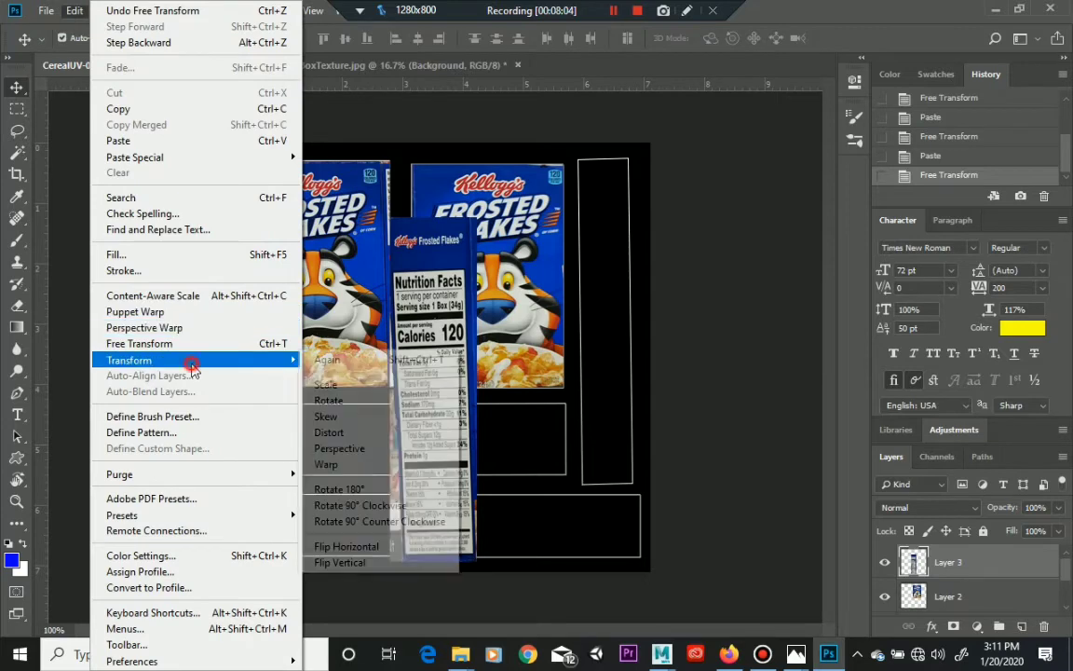
{"action": "left_click", "coordinate": [327, 400]}
{"action": "left_click_drag", "start_coordinate": [417, 207], "coordinate": [308, 418]}
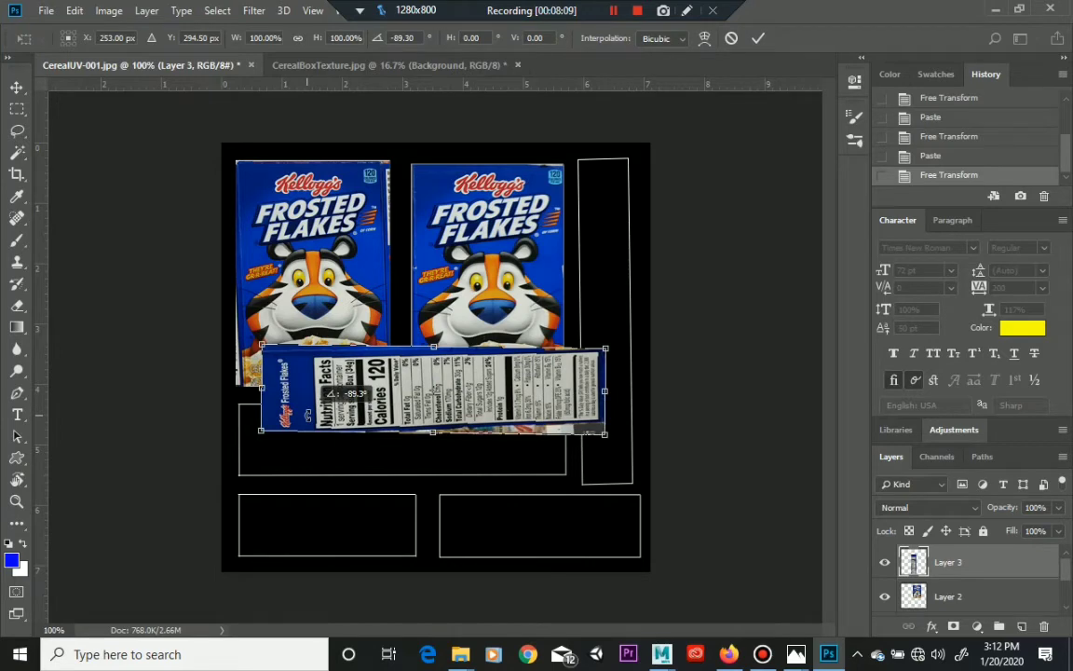
{"action": "left_click", "coordinate": [74, 12]}
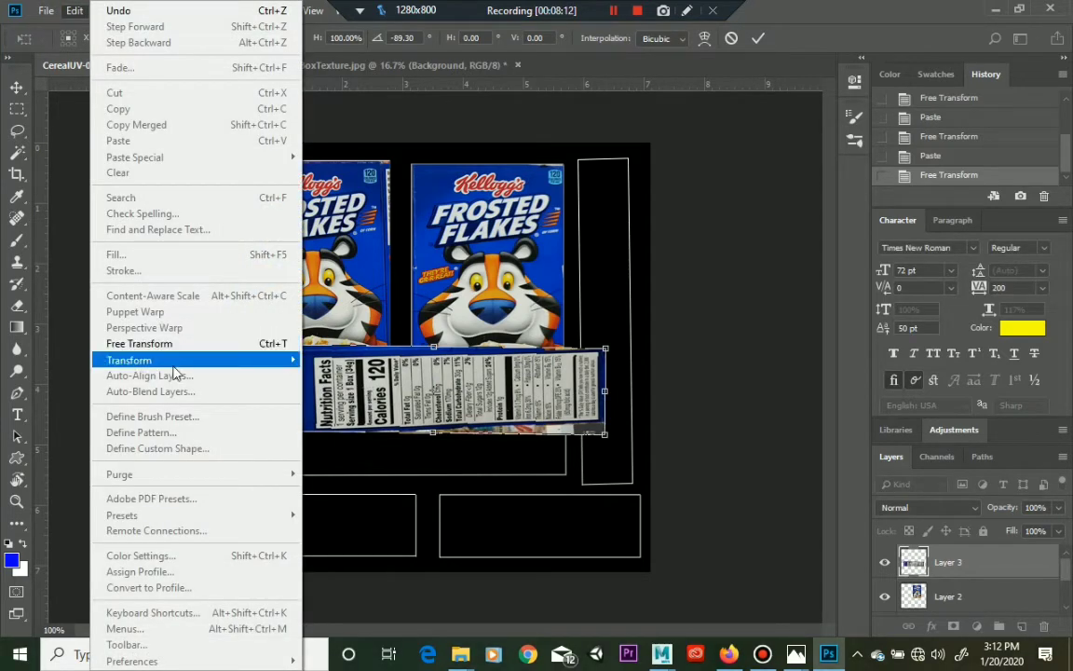
{"action": "mouse_move", "coordinate": [175, 363]}
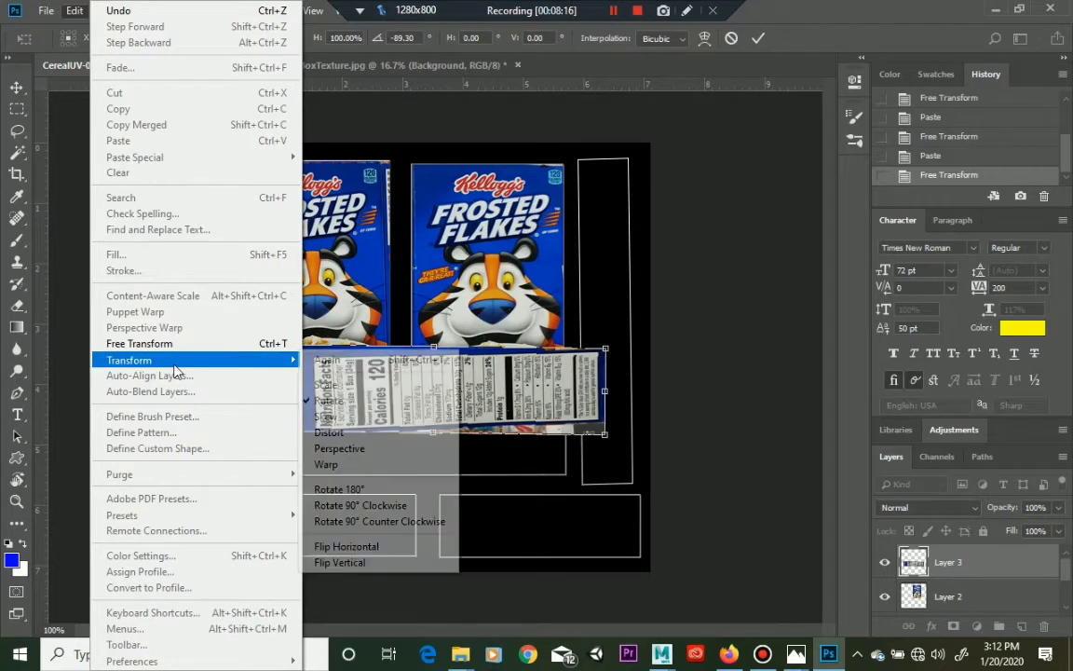
{"action": "left_click", "coordinate": [538, 377]}
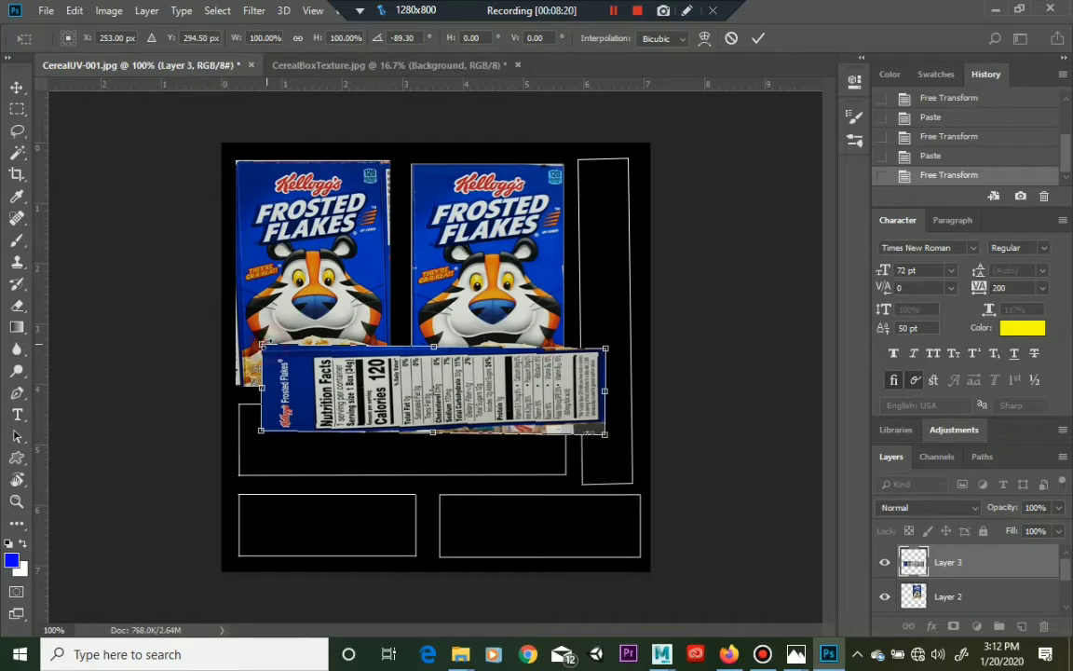
{"action": "left_click_drag", "start_coordinate": [430, 389], "coordinate": [438, 431]}
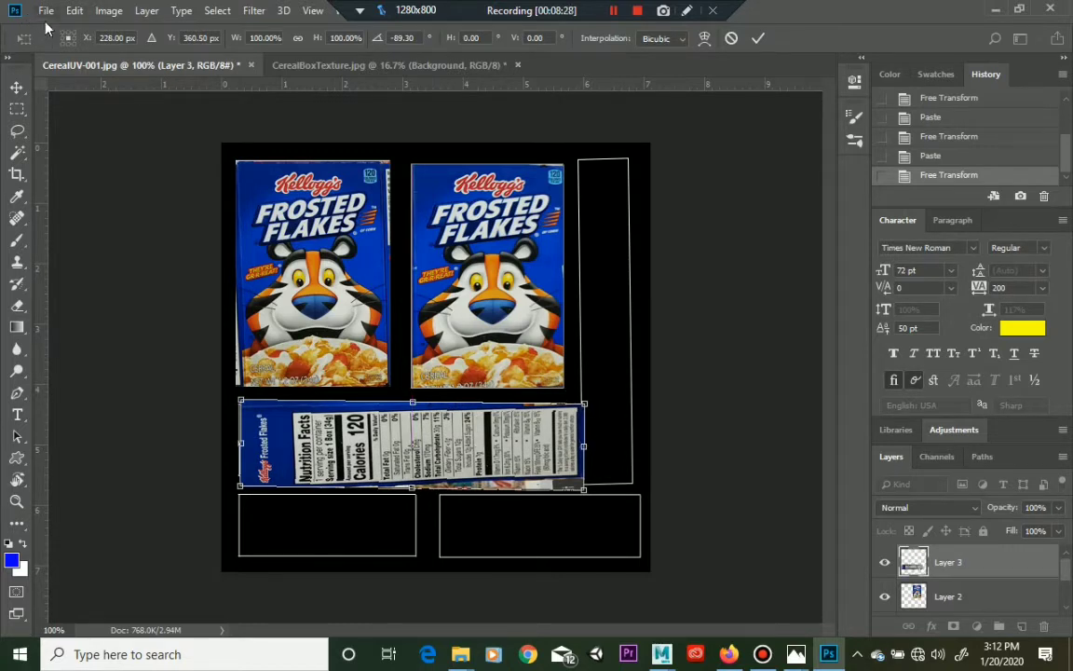
{"action": "key", "text": "Return"}
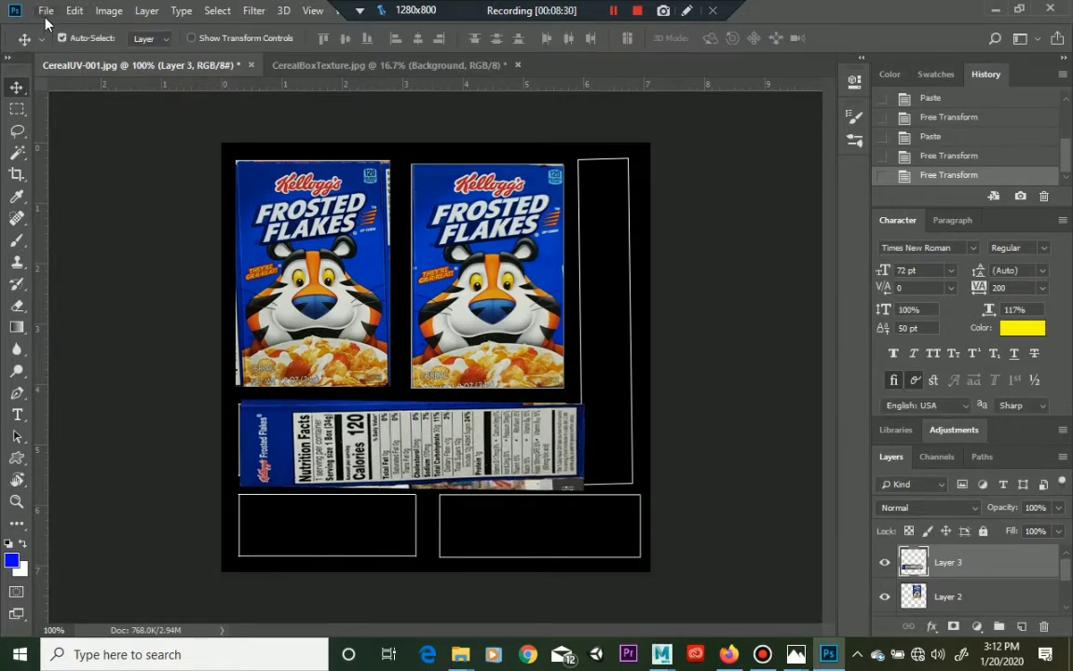
Scale the rotated Nutrition Facts panel to about 95.2% width and 91.7% height to fit the wide UV rectangle, and apply it
{"action": "left_click", "coordinate": [69, 11]}
{"action": "mouse_move", "coordinate": [249, 361]}
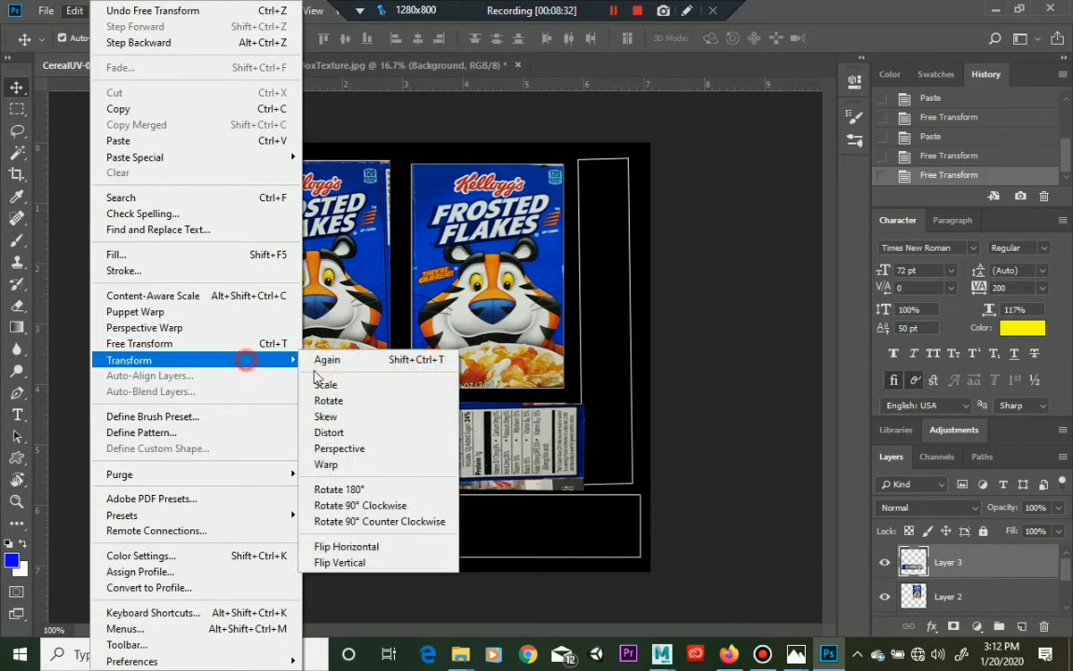
{"action": "left_click", "coordinate": [331, 385]}
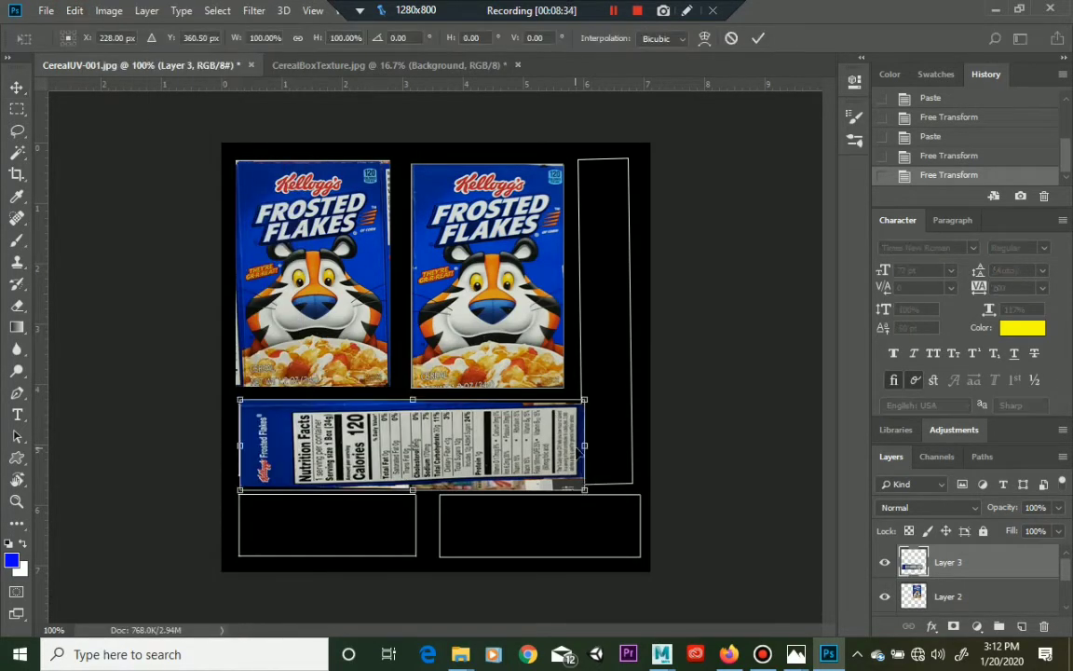
{"action": "mouse_move", "coordinate": [582, 446]}
{"action": "left_mouse_down"}
{"action": "mouse_move", "coordinate": [560, 456]}
{"action": "mouse_move", "coordinate": [563, 447]}
{"action": "left_mouse_up"}
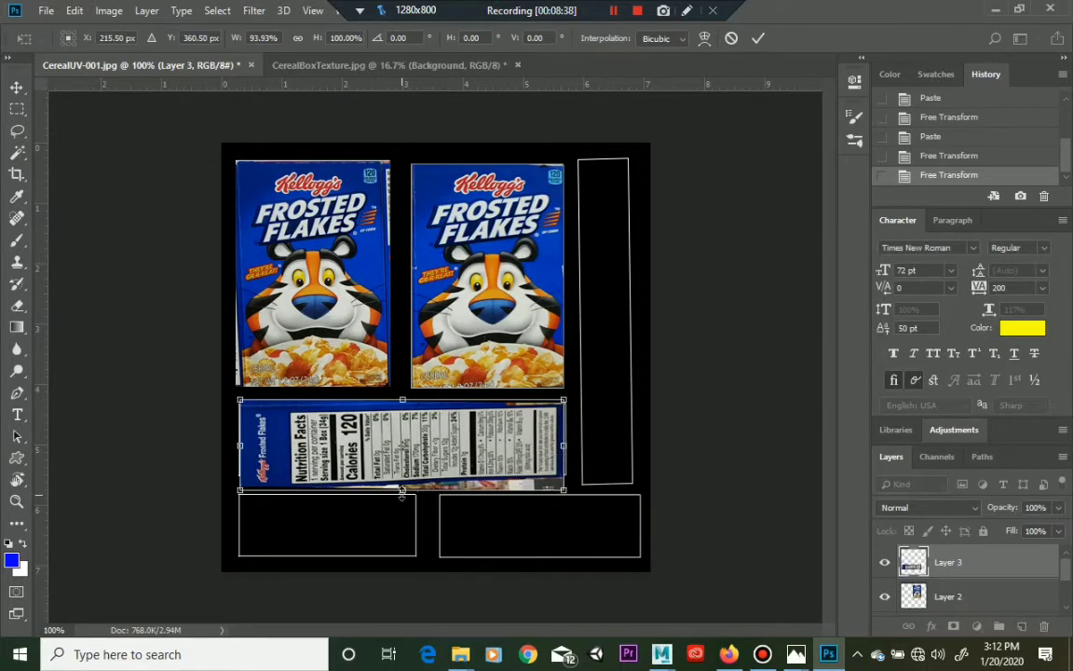
{"action": "mouse_move", "coordinate": [401, 489]}
{"action": "left_mouse_down"}
{"action": "mouse_move", "coordinate": [402, 473]}
{"action": "mouse_move", "coordinate": [402, 484]}
{"action": "left_mouse_up"}
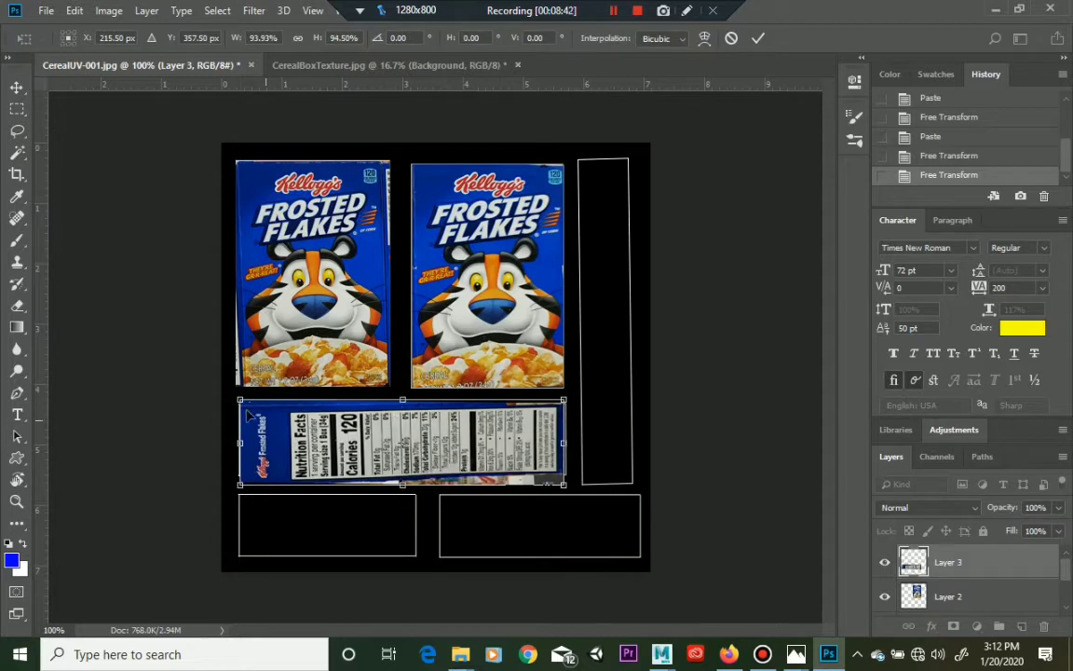
{"action": "mouse_move", "coordinate": [236, 398]}
{"action": "left_mouse_down"}
{"action": "mouse_move", "coordinate": [243, 407]}
{"action": "mouse_move", "coordinate": [235, 400]}
{"action": "left_mouse_up"}
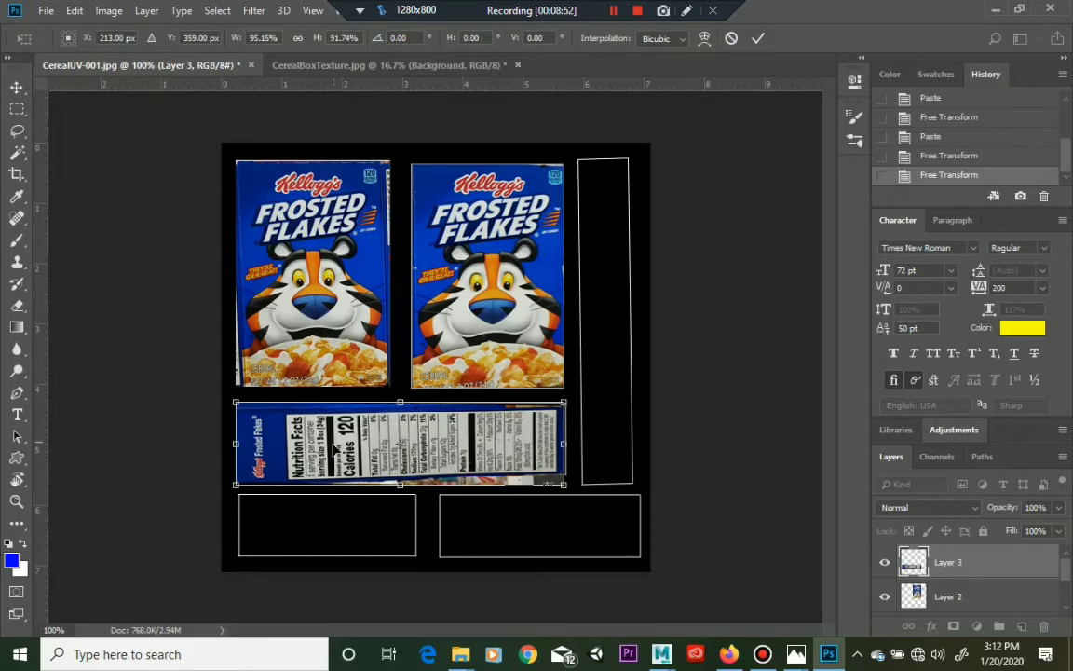
{"action": "key", "text": "Return"}
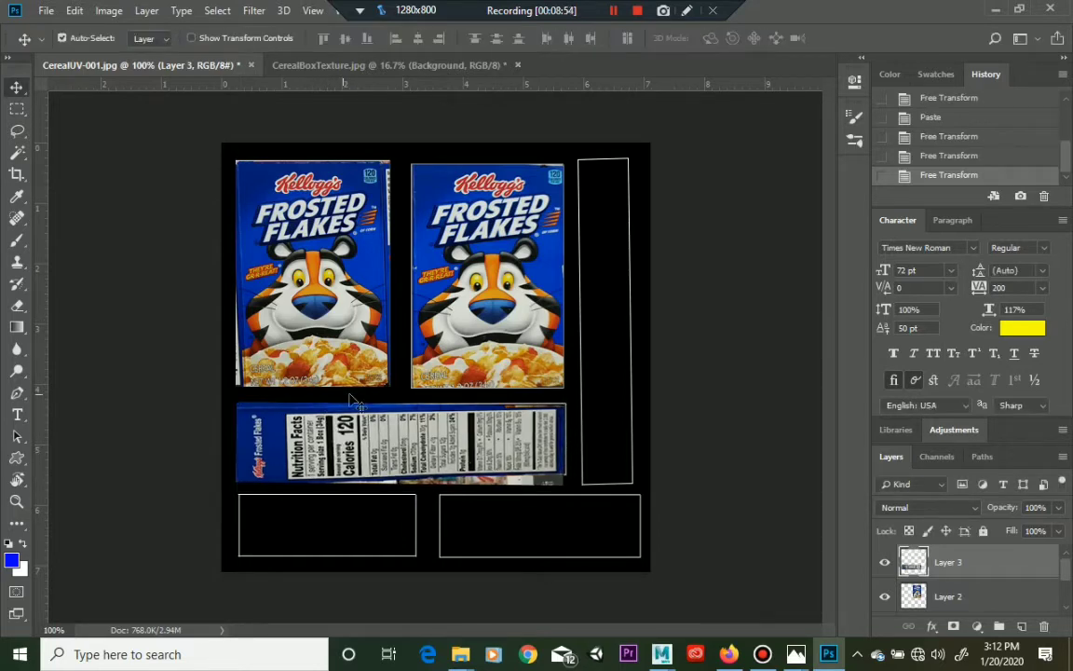
Skew the rotated Nutrition Facts panel to about 110% height and 1.46° vertical skew to straighten it, and apply the transform
{"action": "left_click", "coordinate": [75, 10]}
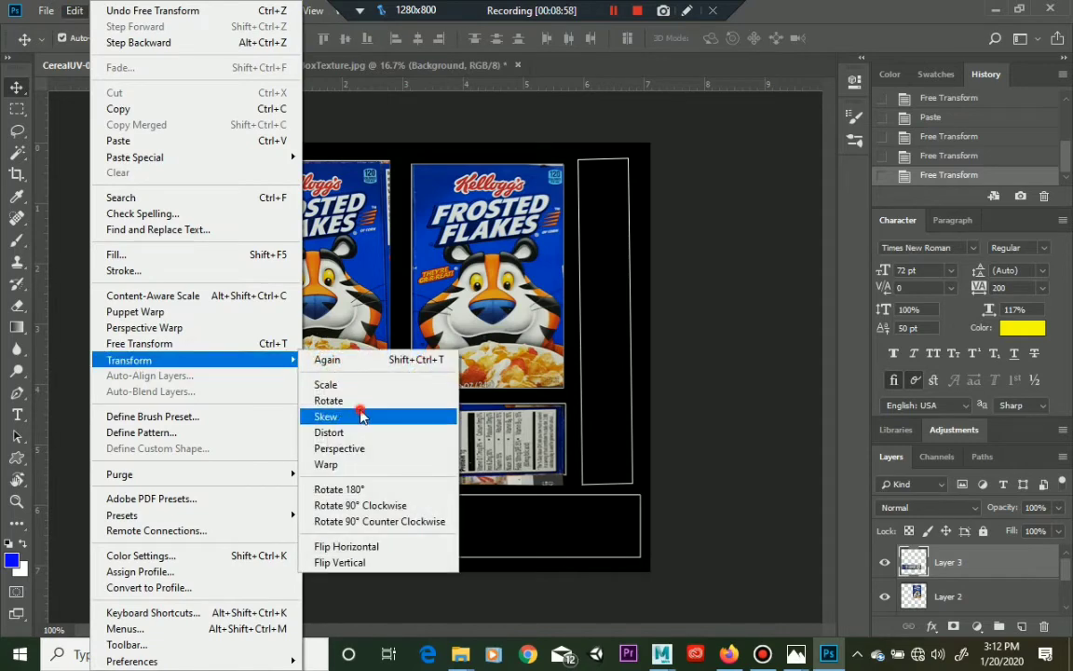
{"action": "left_click", "coordinate": [327, 416]}
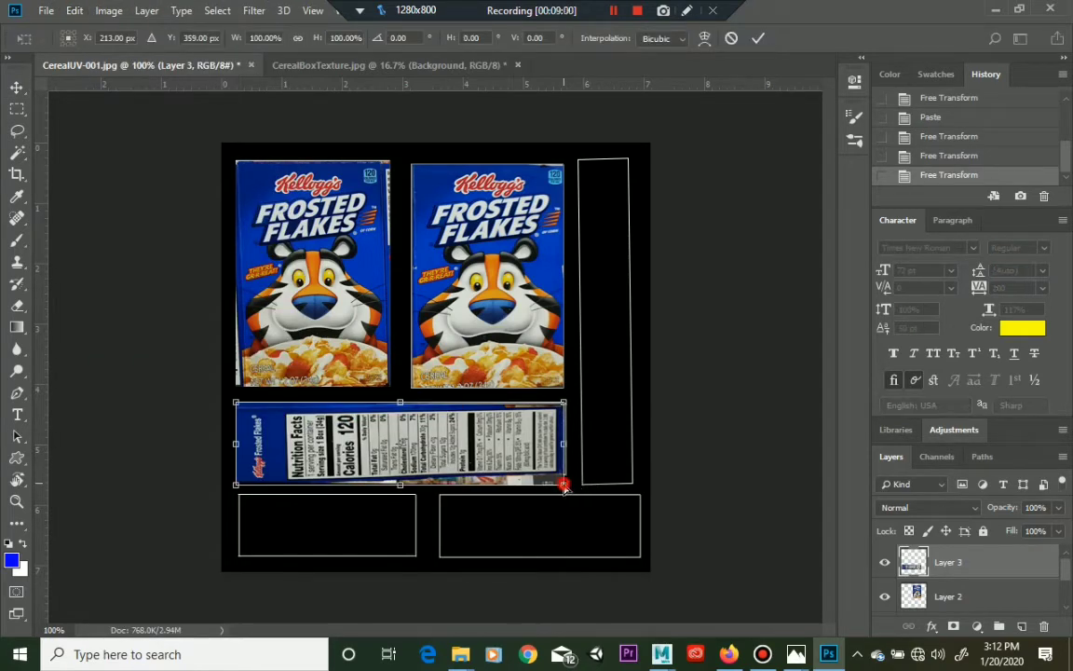
{"action": "left_click_drag", "start_coordinate": [564, 485], "coordinate": [566, 498]}
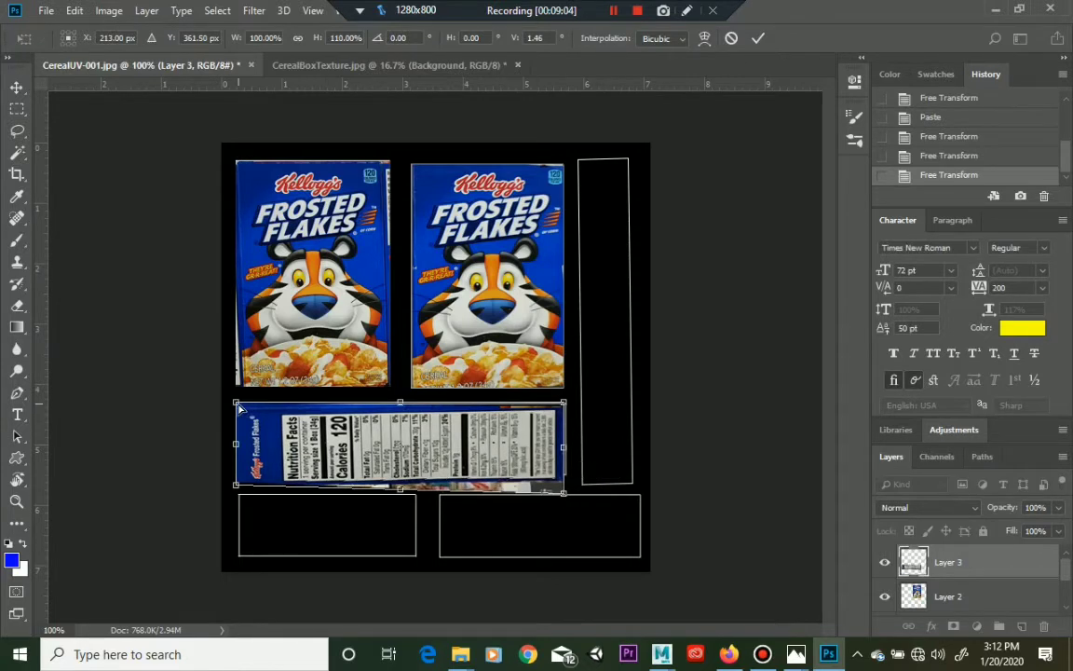
{"action": "left_click_drag", "start_coordinate": [237, 404], "coordinate": [238, 402]}
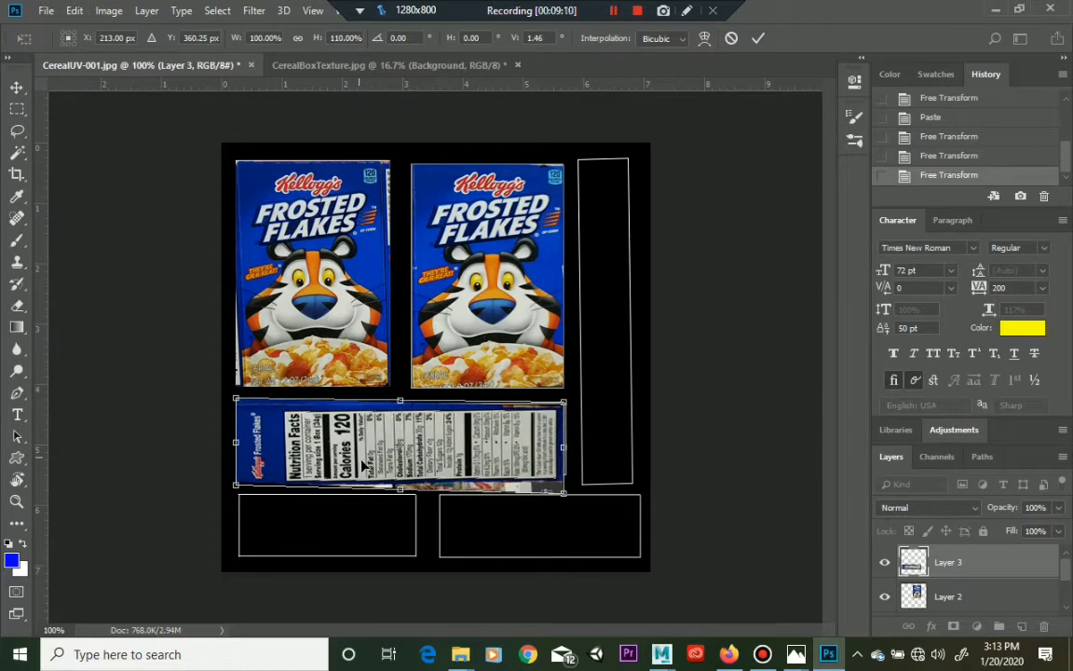
{"action": "left_click", "coordinate": [18, 130]}
{"action": "left_click", "coordinate": [466, 252]}
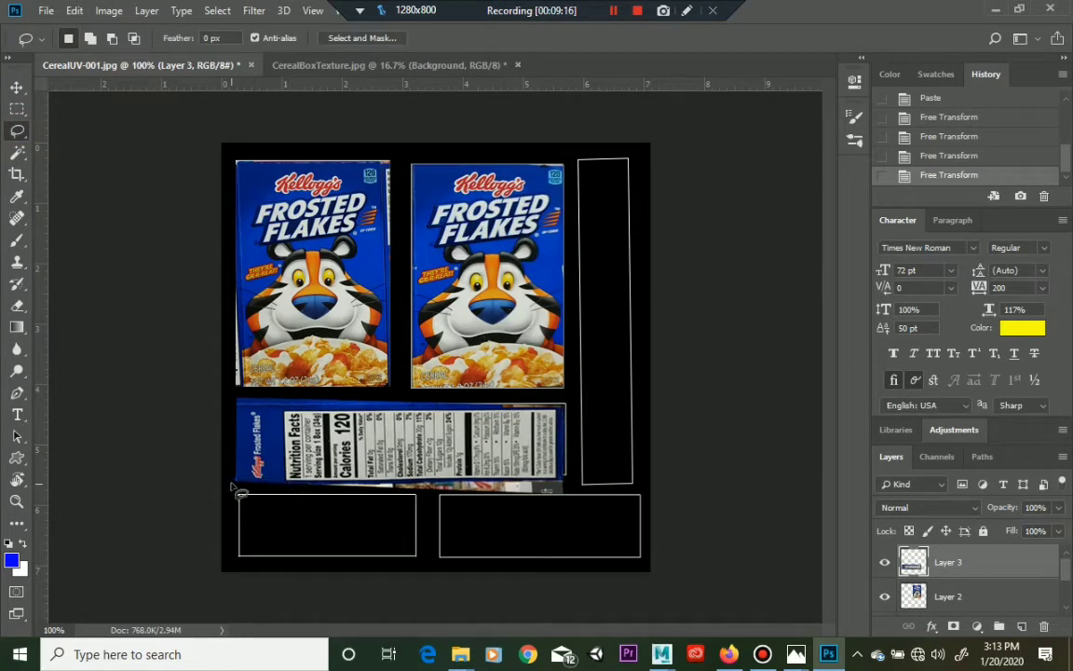
{"action": "left_click_drag", "start_coordinate": [237, 484], "coordinate": [456, 483]}
{"action": "left_click_drag", "start_coordinate": [539, 479], "coordinate": [542, 483]}
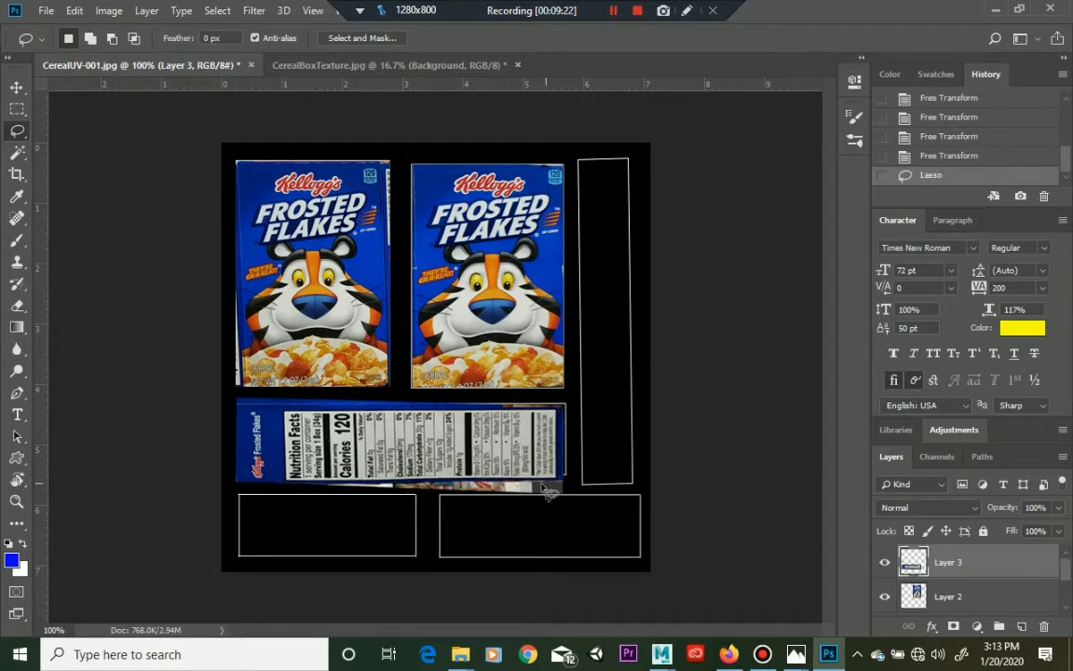
{"action": "key", "text": "ctrl+z"}
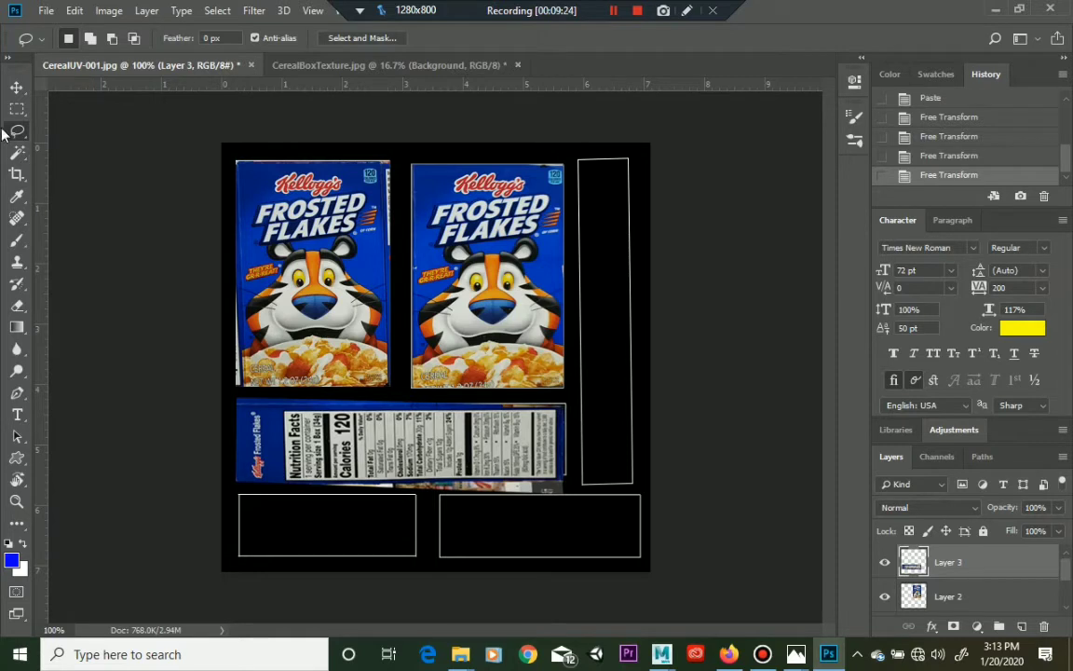
Outline the excess photo strip along the lower edge of the Nutrition Facts panel with the Polygonal Lasso and delete it
{"action": "left_click_drag", "start_coordinate": [16, 131], "coordinate": [72, 146]}
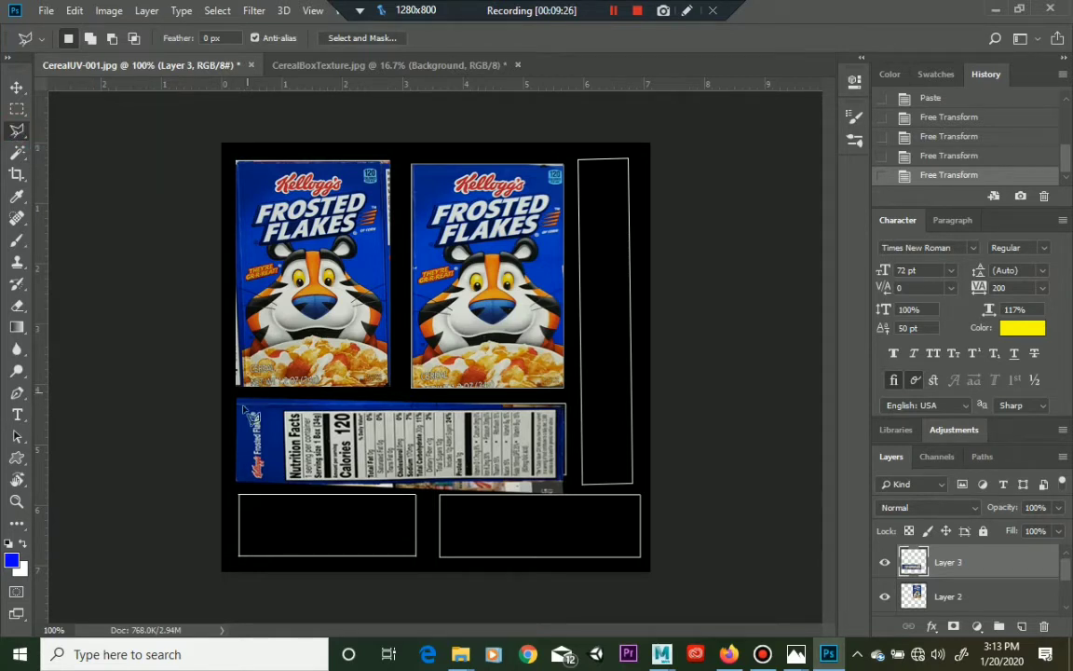
{"action": "left_click", "coordinate": [237, 483]}
{"action": "left_click", "coordinate": [237, 485]}
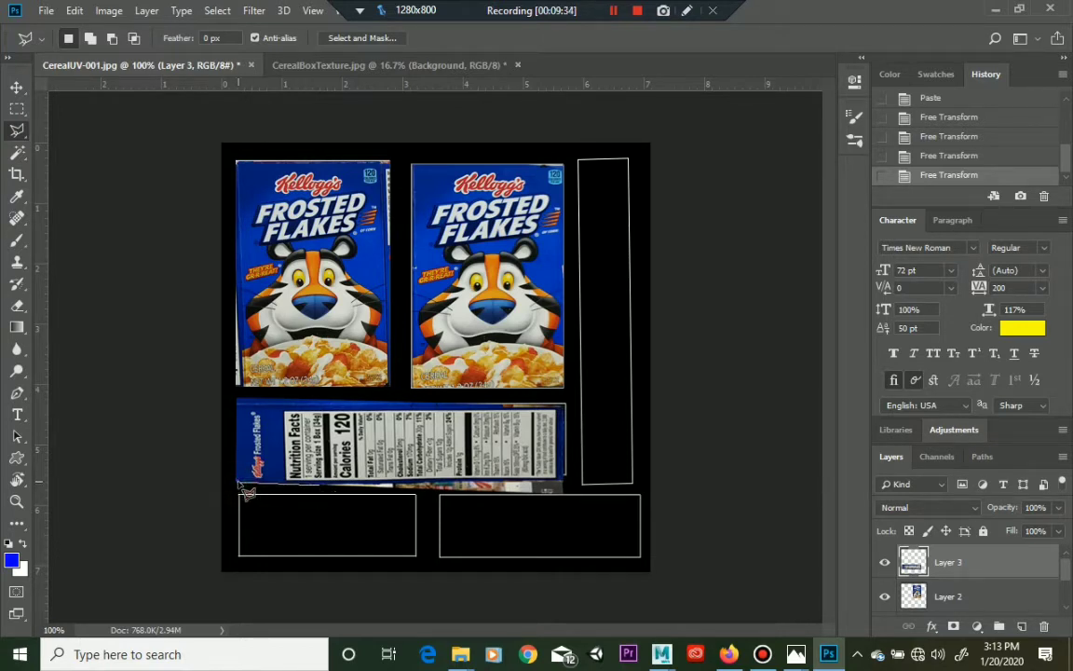
{"action": "key", "text": "ctrl+d"}
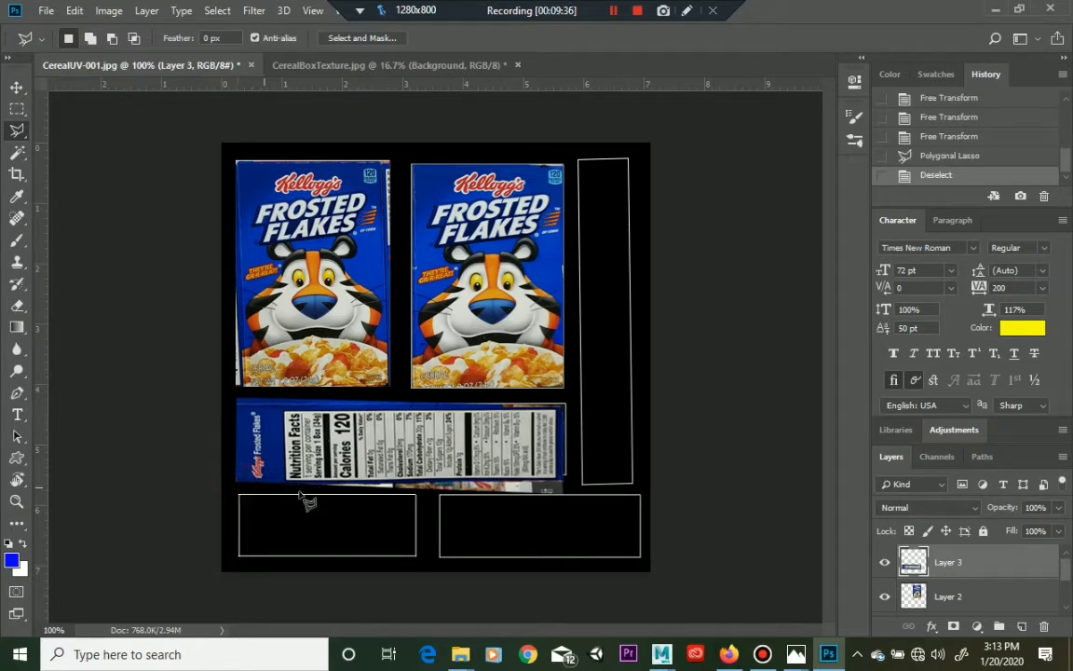
{"action": "left_click", "coordinate": [240, 486]}
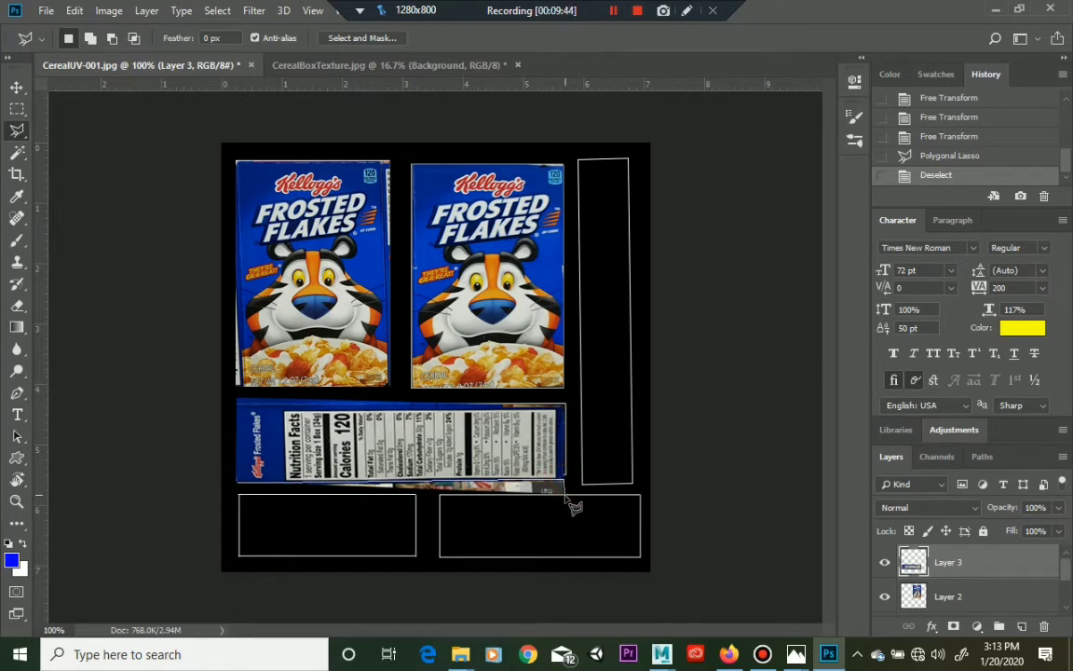
{"action": "left_click", "coordinate": [236, 483]}
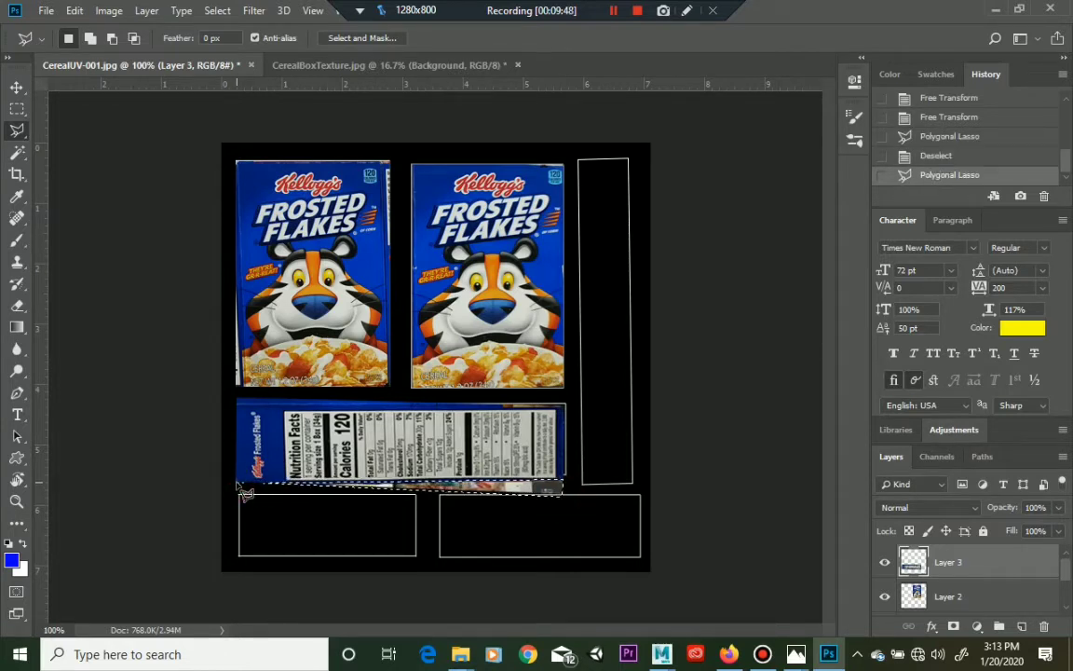
{"action": "key", "text": "Delete"}
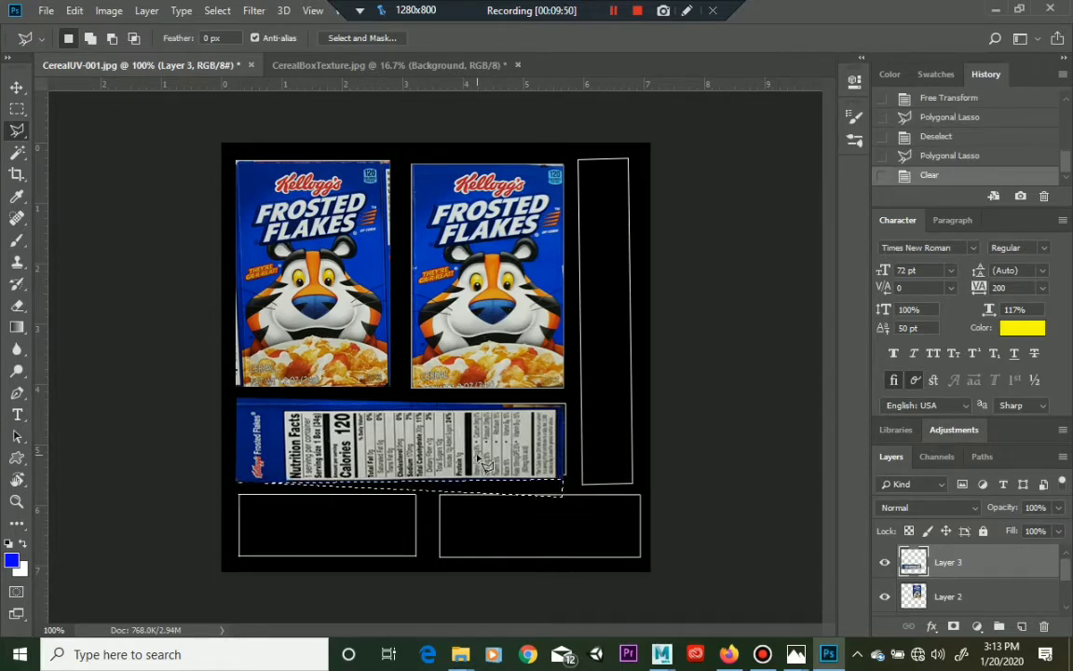
Outline the slanted excess strip along the Nutrition Facts panel's upper edge with the Polygonal Lasso and delete it
{"action": "left_click", "coordinate": [235, 403]}
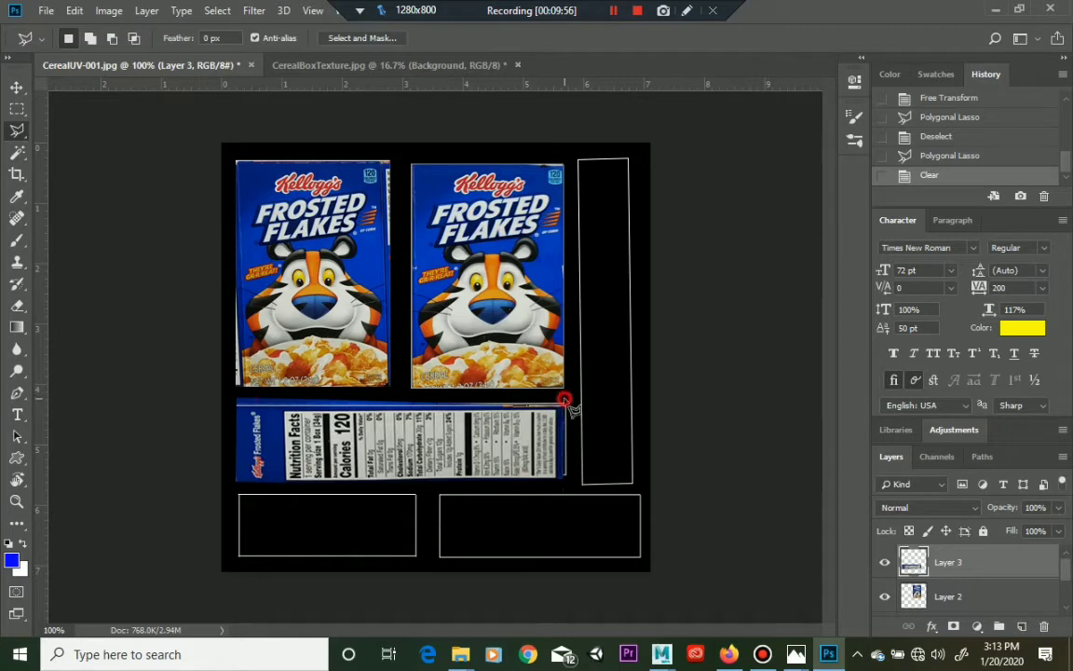
{"action": "left_click", "coordinate": [234, 394]}
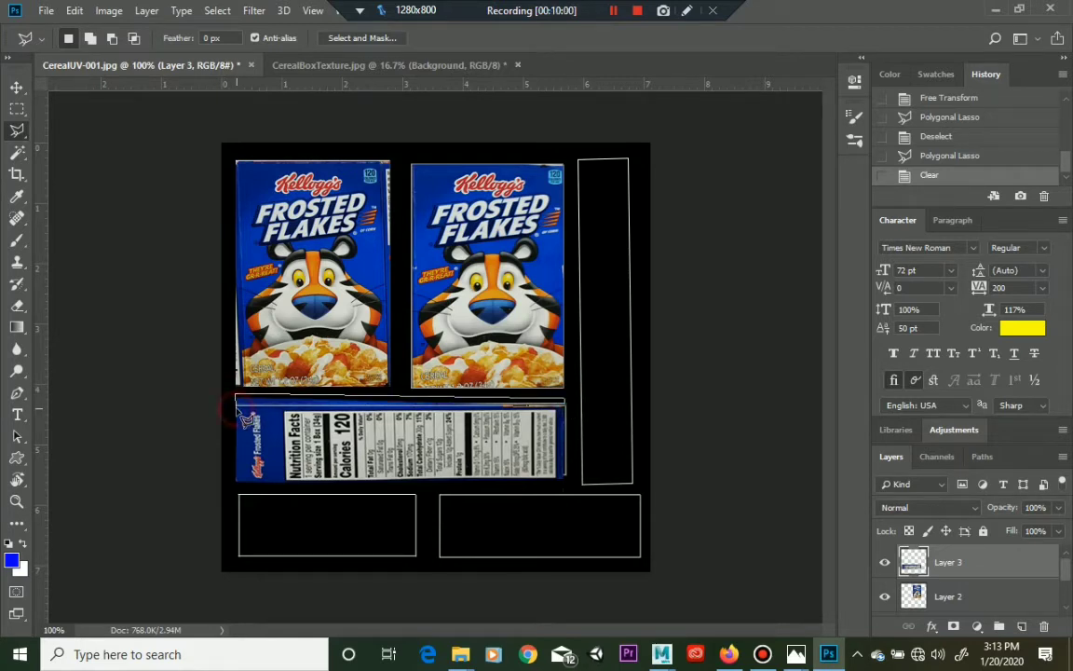
{"action": "double_click", "coordinate": [240, 409]}
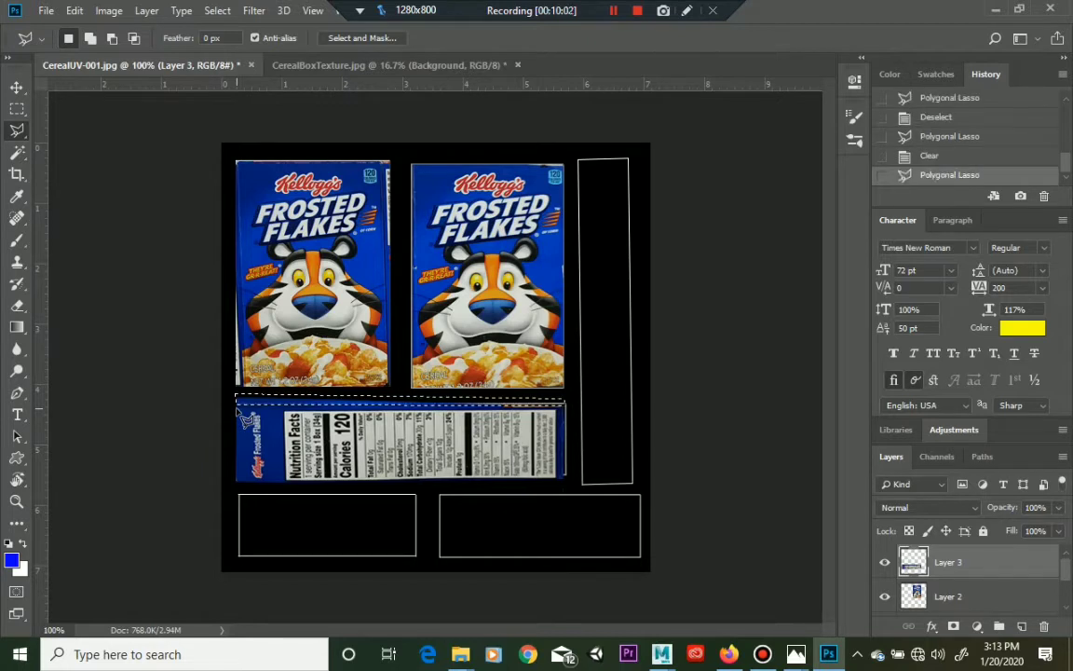
{"action": "key", "text": "Delete"}
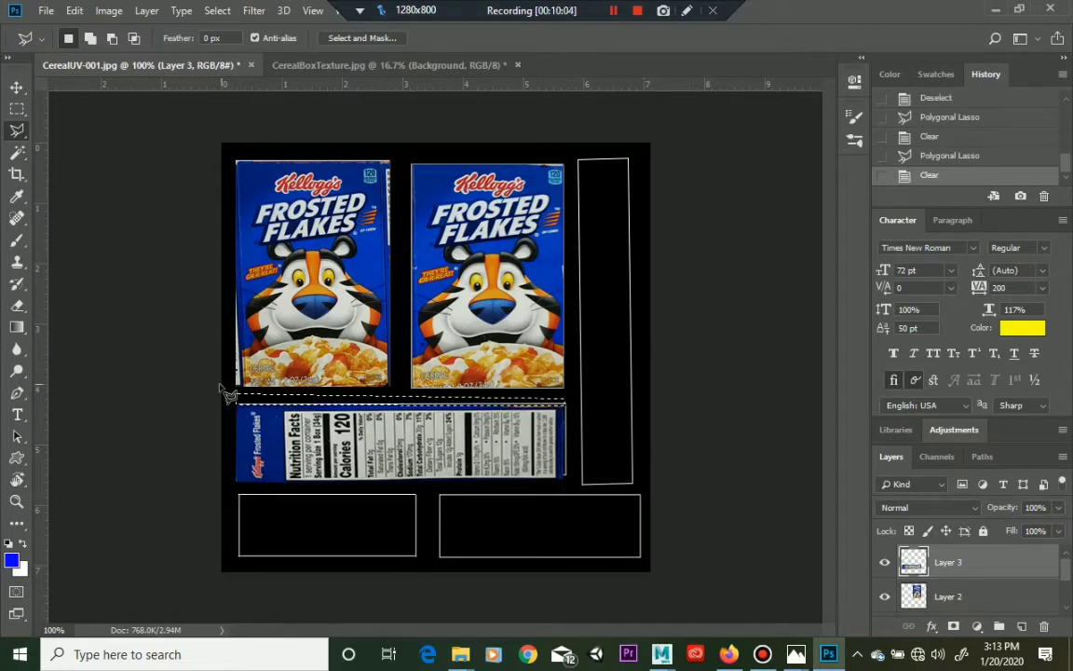
Trim the remaining thin strip off the Nutrition Facts panel's upper edge with a rectangular marquee, and clear the selection
{"action": "key", "text": "m"}
{"action": "key", "text": "Delete"}
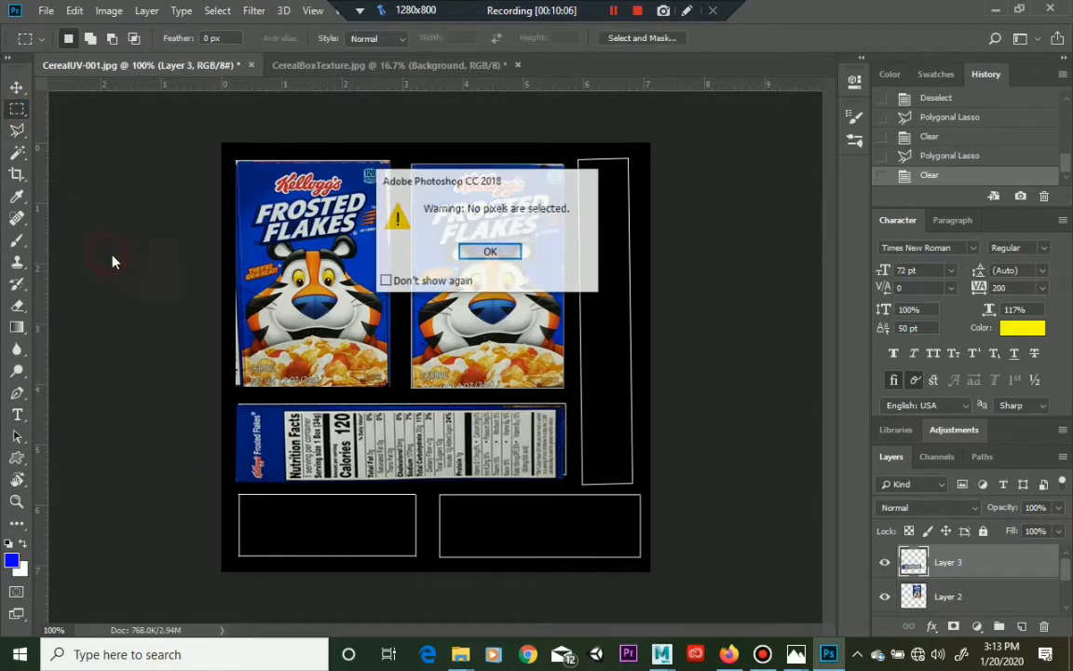
{"action": "left_click", "coordinate": [494, 252]}
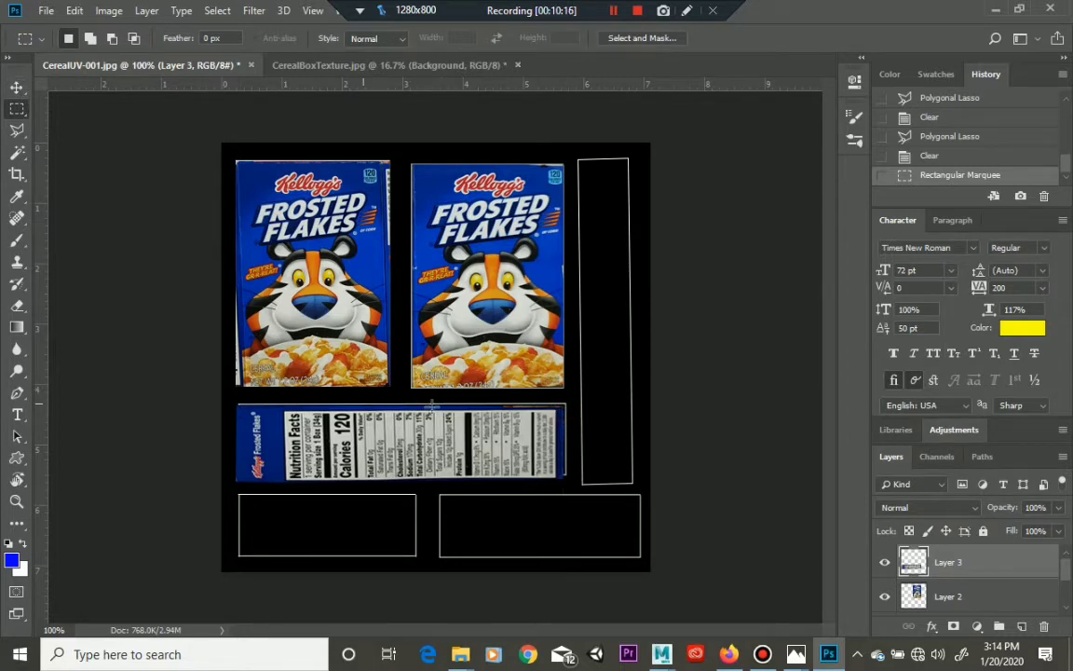
{"action": "left_click_drag", "start_coordinate": [571, 404], "coordinate": [236, 402]}
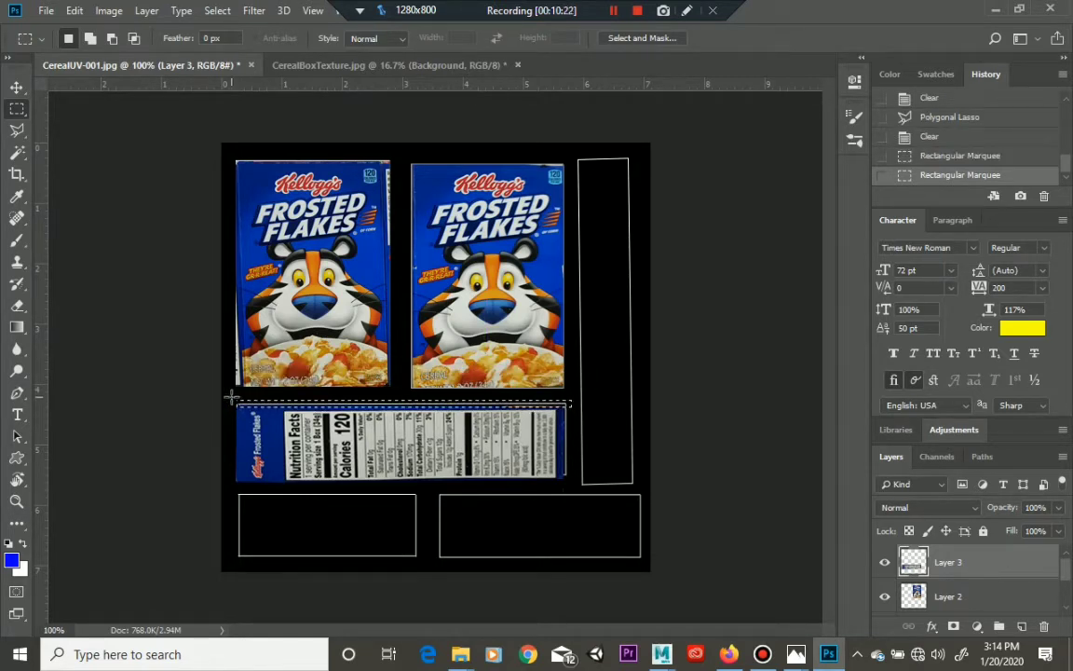
{"action": "key", "text": "Delete"}
{"action": "left_click", "coordinate": [201, 395]}
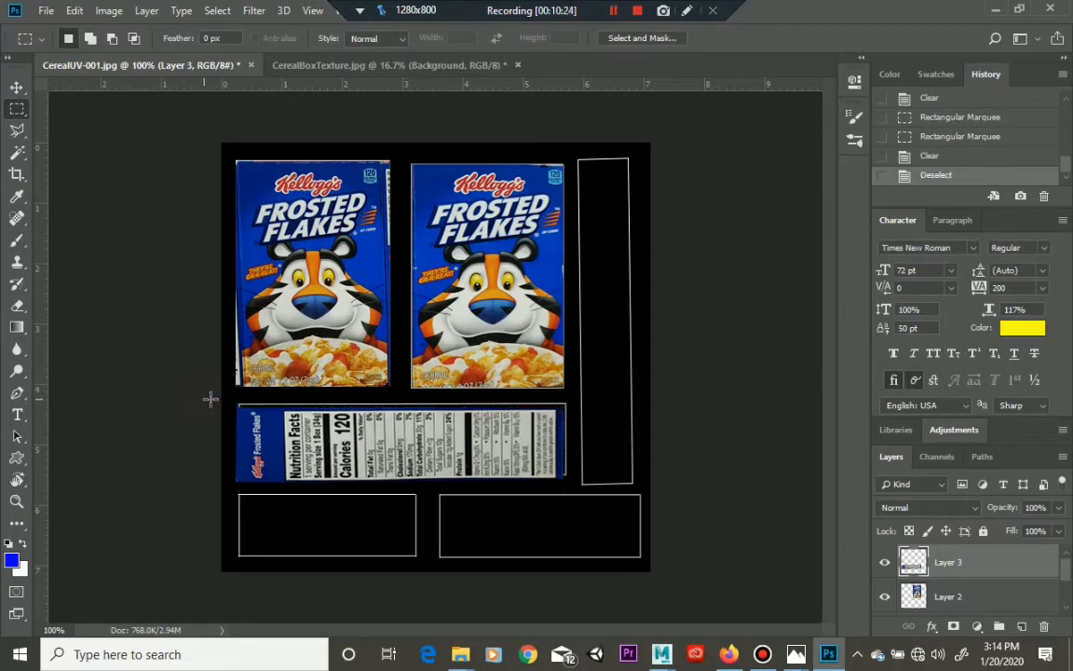
Reposition the Nutrition Facts panel and scale it to about 99.5% width and 101.8% height to fill the wide UV rectangle, and apply it
{"action": "left_click", "coordinate": [16, 87]}
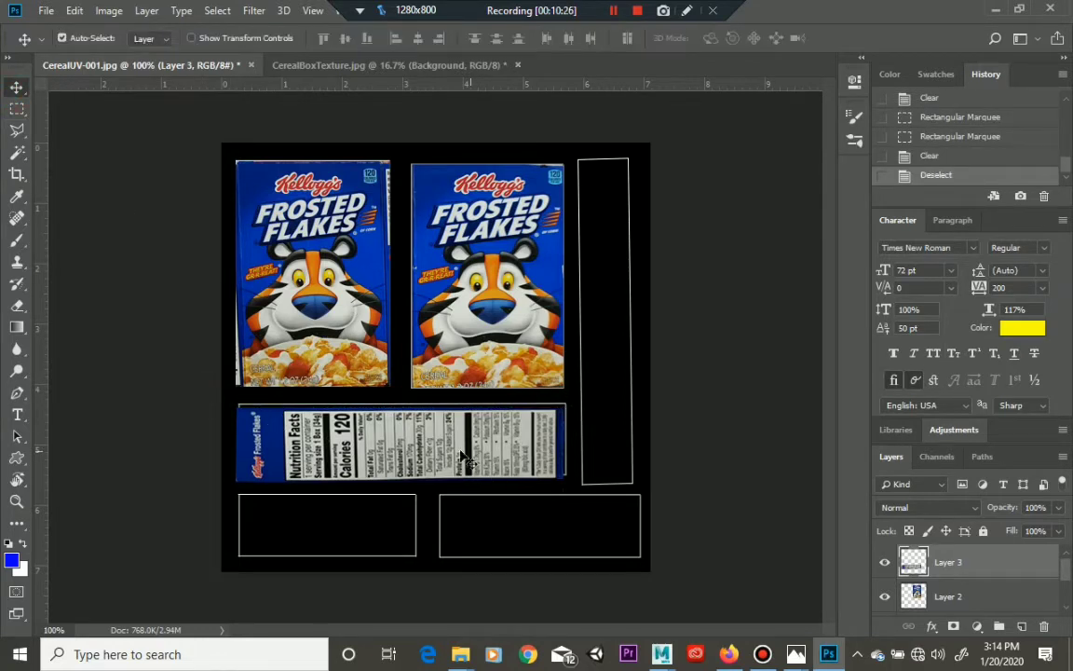
{"action": "left_click_drag", "start_coordinate": [451, 454], "coordinate": [451, 440]}
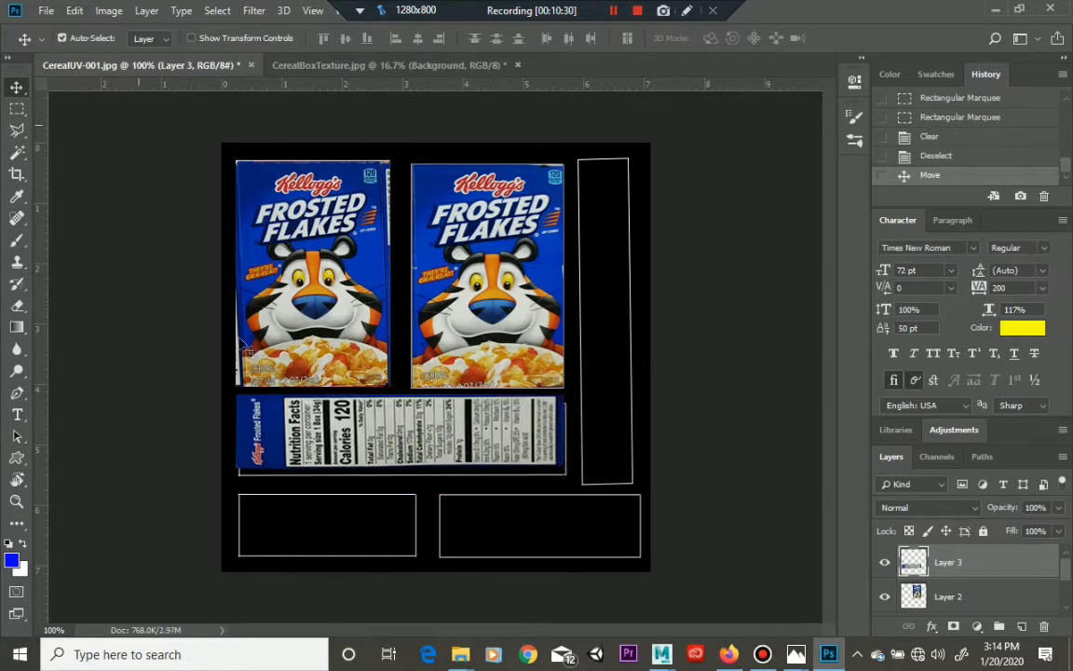
{"action": "left_click", "coordinate": [74, 10]}
{"action": "left_click", "coordinate": [220, 360]}
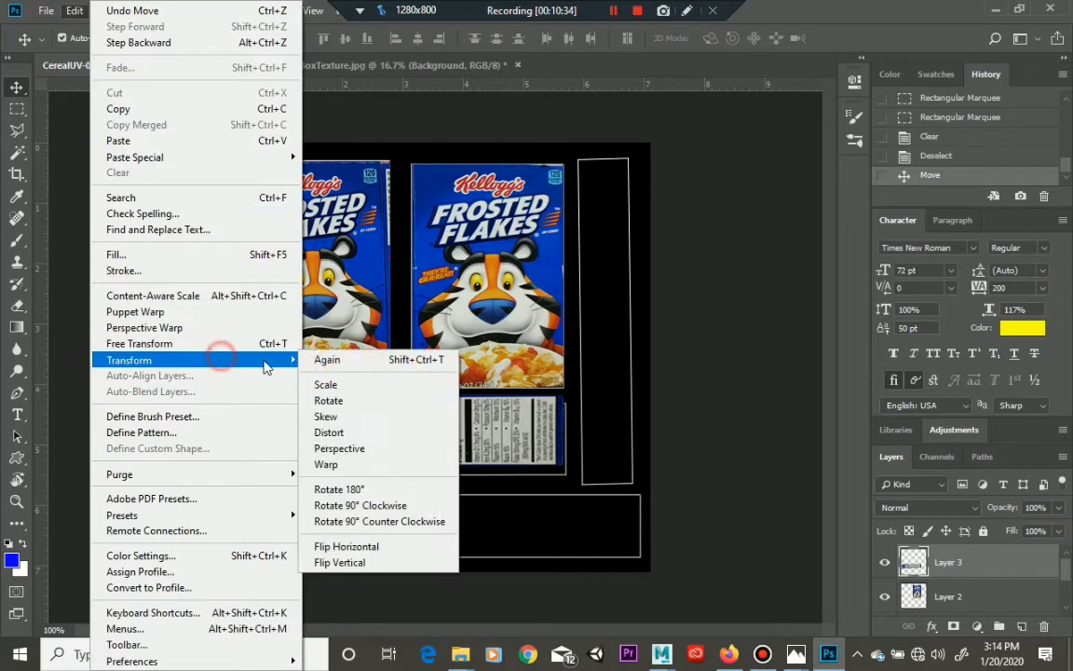
{"action": "left_click", "coordinate": [322, 383]}
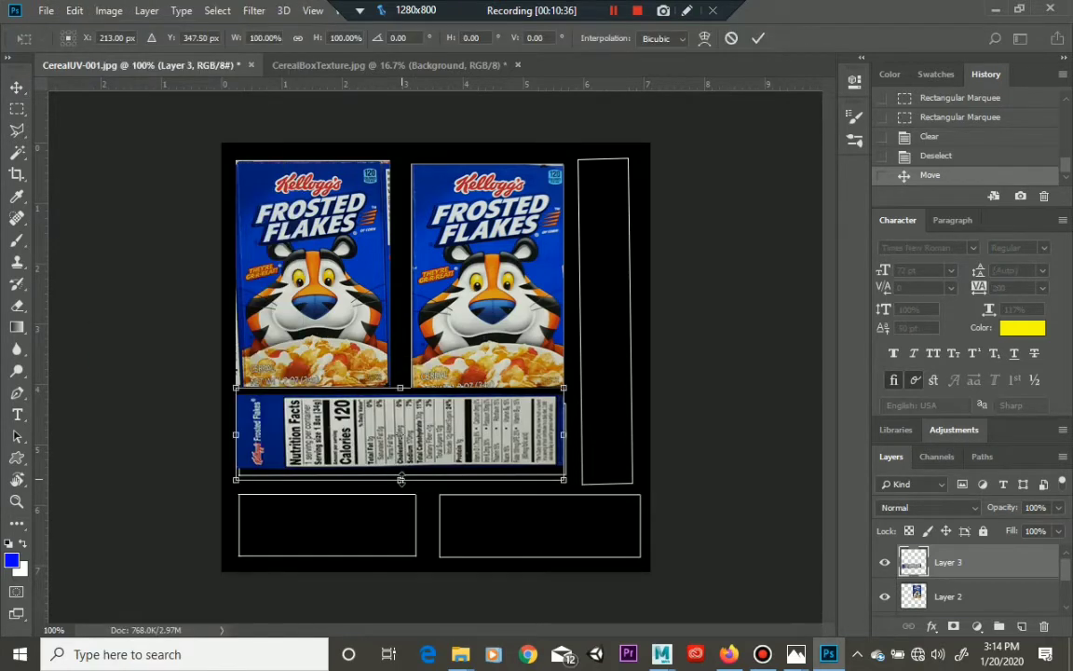
{"action": "left_click_drag", "start_coordinate": [400, 480], "coordinate": [400, 486]}
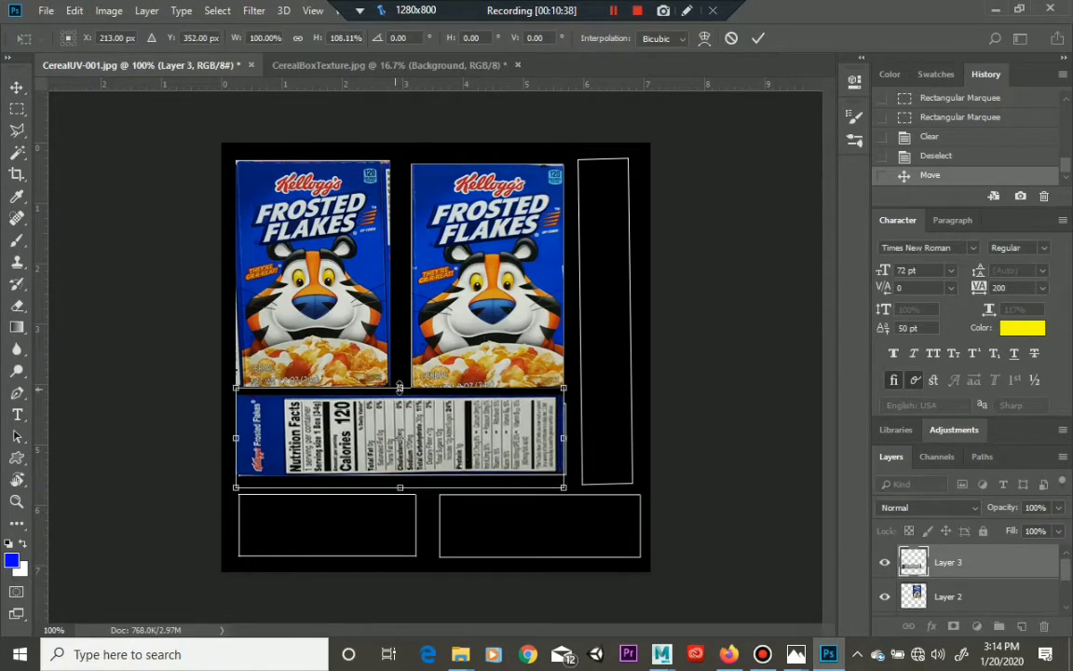
{"action": "mouse_move", "coordinate": [400, 391]}
{"action": "left_mouse_down"}
{"action": "mouse_move", "coordinate": [402, 406]}
{"action": "mouse_move", "coordinate": [404, 396]}
{"action": "left_mouse_up"}
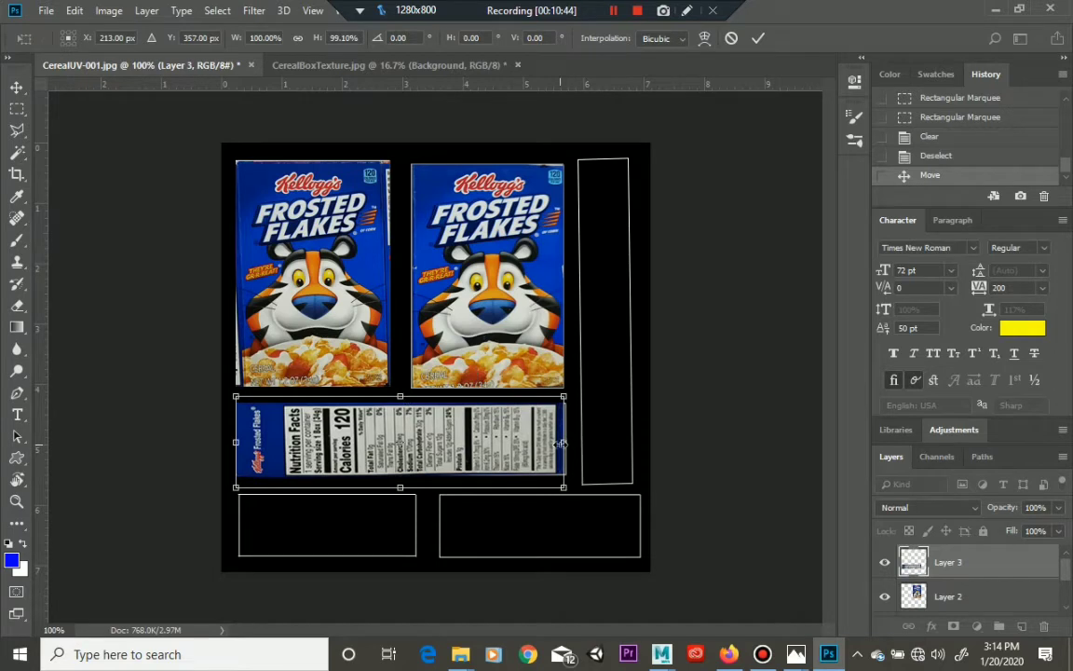
{"action": "left_click_drag", "start_coordinate": [561, 444], "coordinate": [565, 444]}
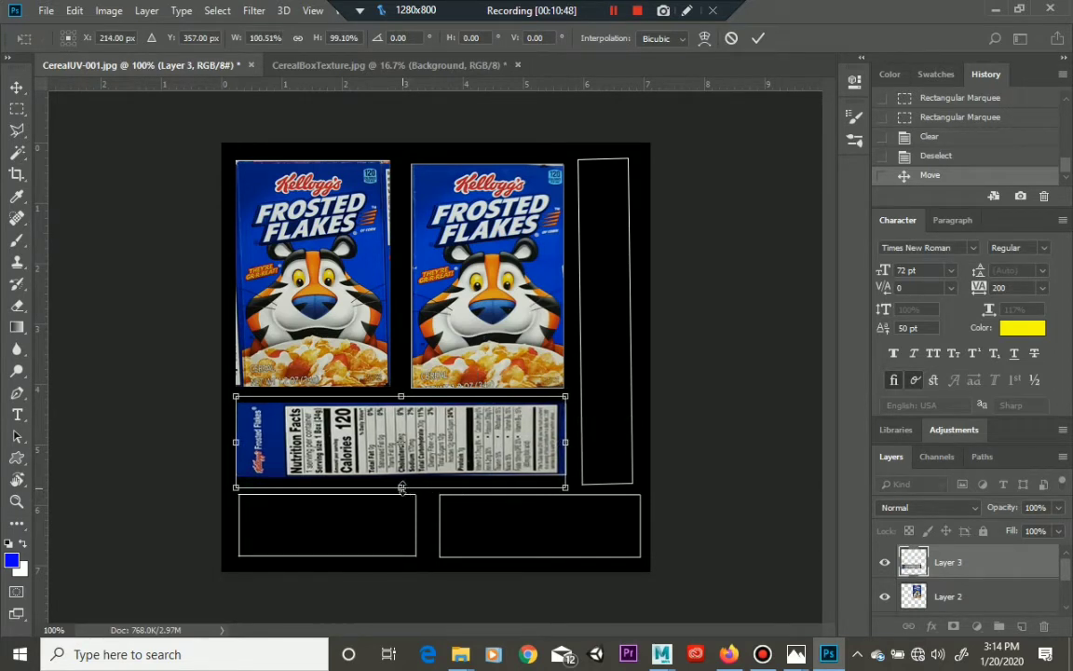
{"action": "left_click_drag", "start_coordinate": [404, 493], "coordinate": [401, 489]}
{"action": "left_click_drag", "start_coordinate": [234, 444], "coordinate": [239, 444]}
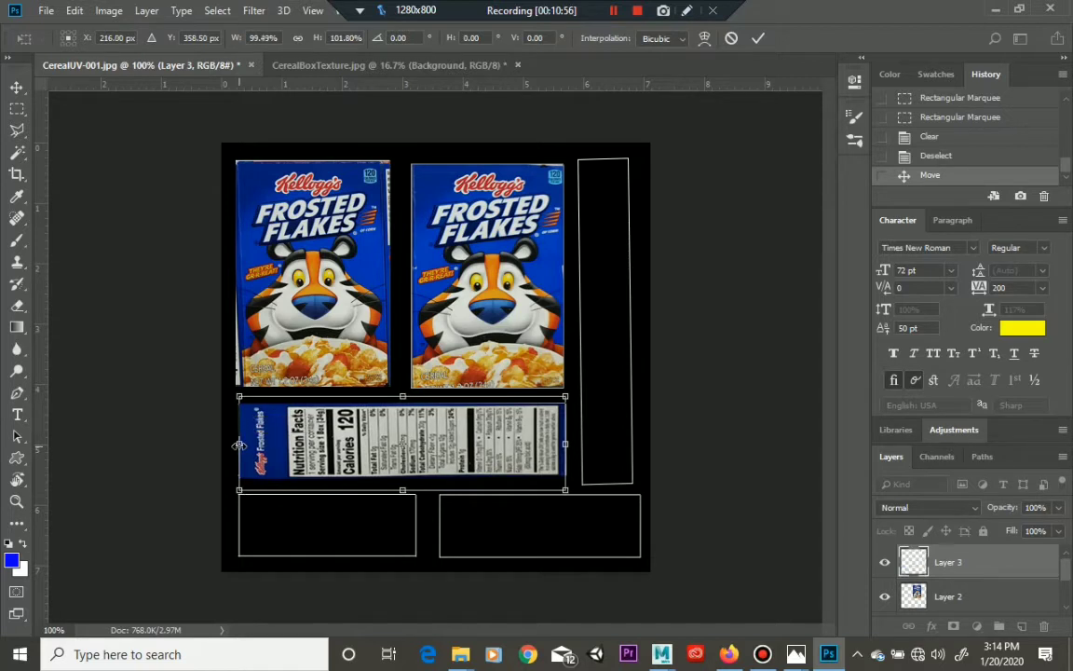
{"action": "key", "text": "Return"}
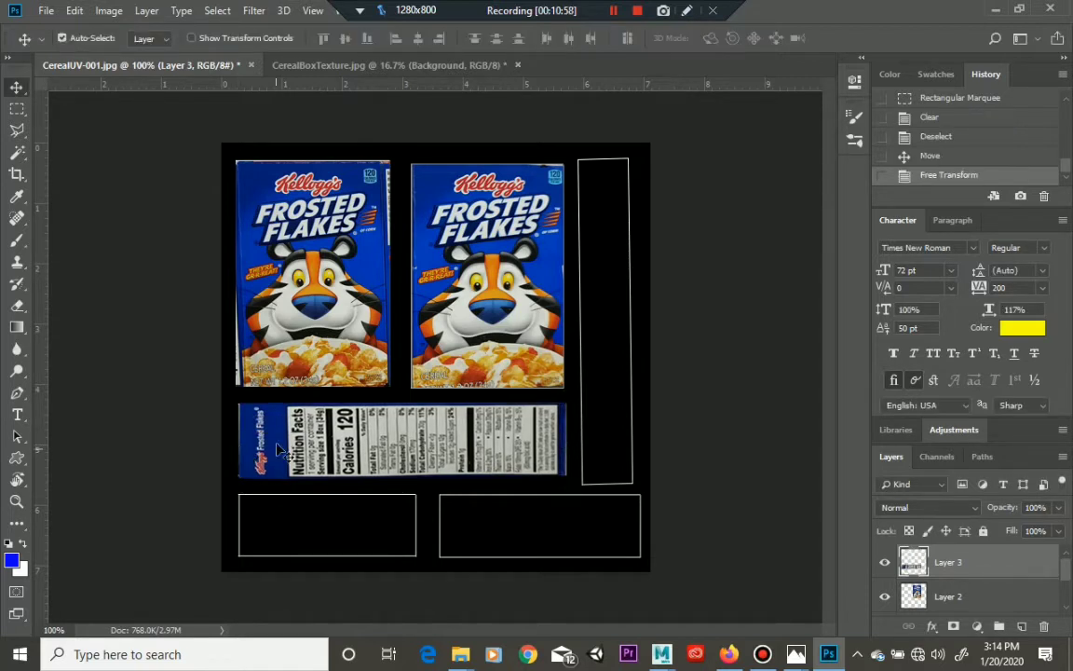
Select the ingredients side panel in CerealBoxTexture.jpg with a rectangular marquee and paste a copy of it into CerealUV-001.jpg
{"action": "left_click", "coordinate": [293, 65]}
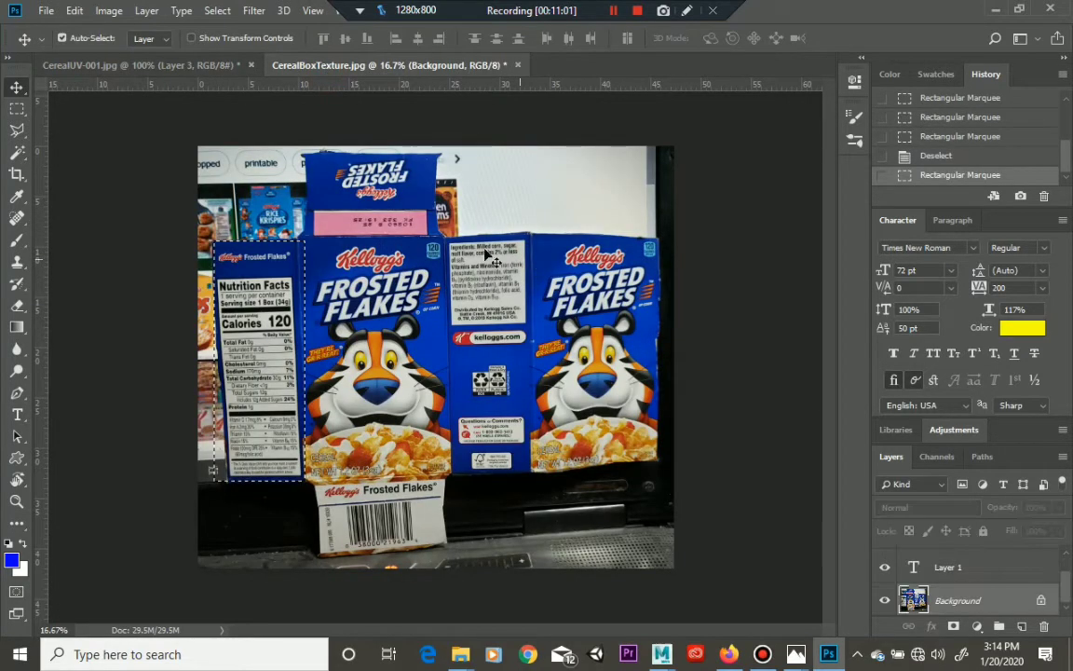
{"action": "left_click", "coordinate": [19, 110]}
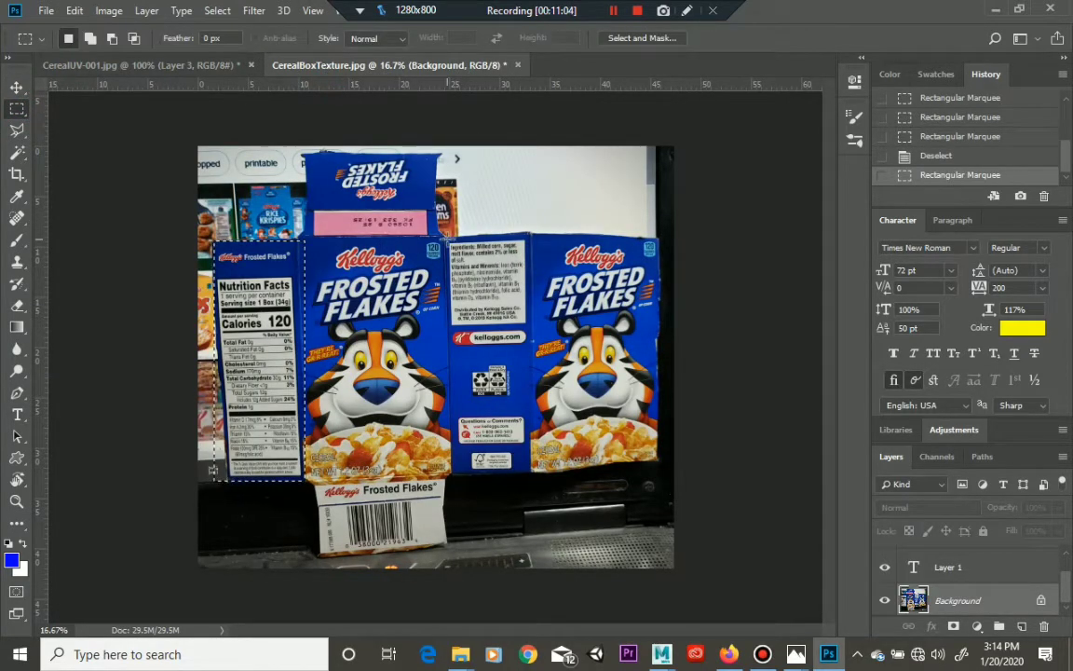
{"action": "left_click_drag", "start_coordinate": [448, 239], "coordinate": [528, 469]}
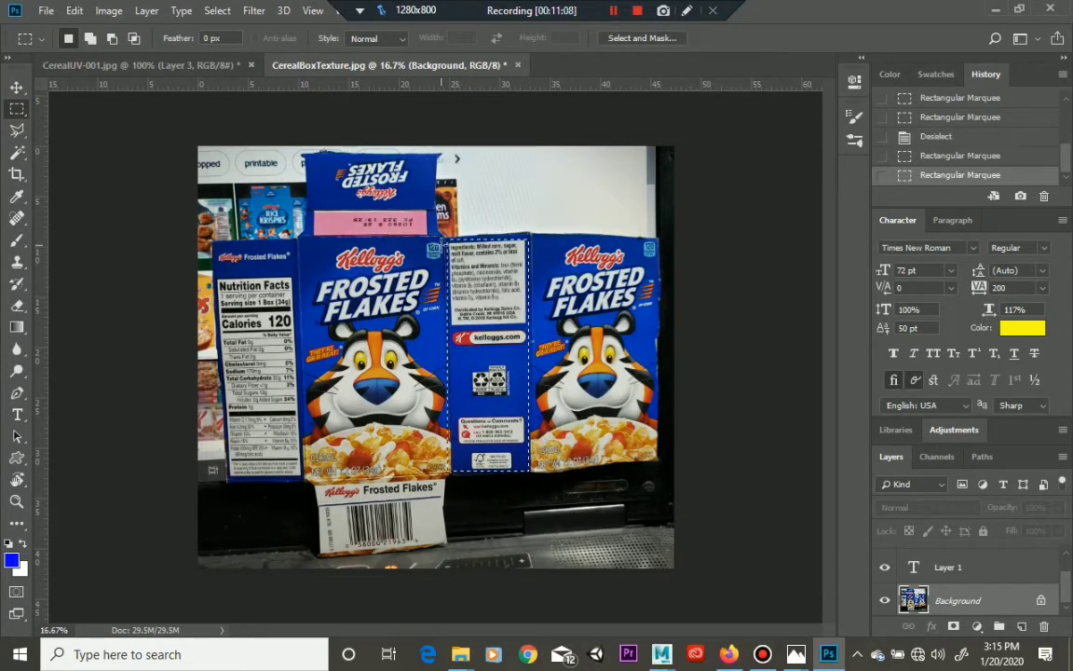
{"action": "left_click", "coordinate": [464, 203]}
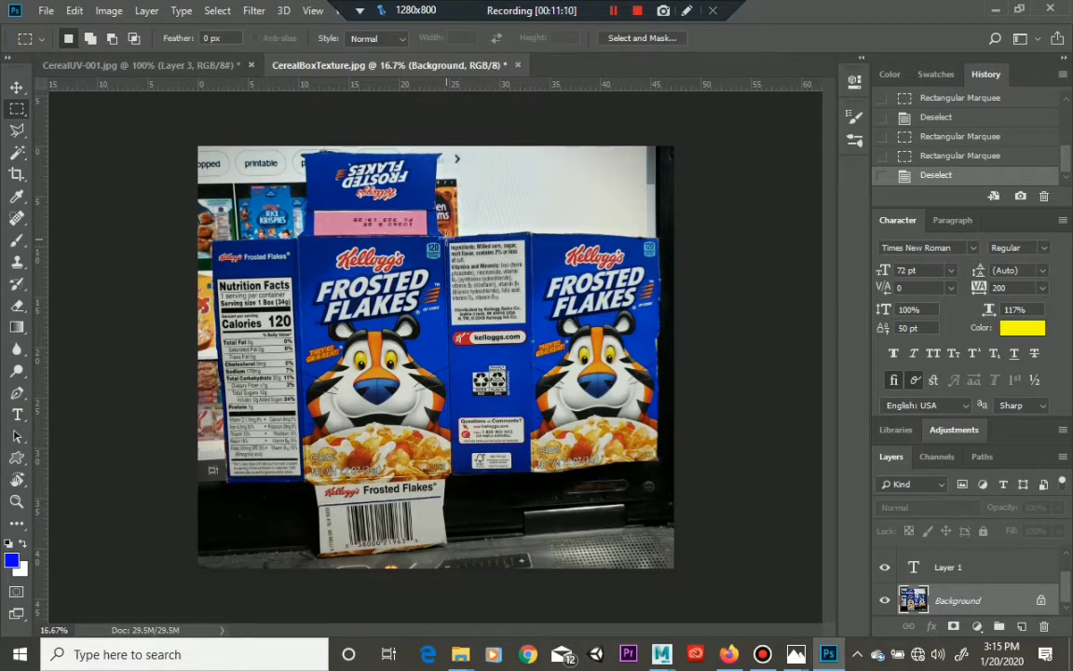
{"action": "left_click_drag", "start_coordinate": [448, 240], "coordinate": [522, 461]}
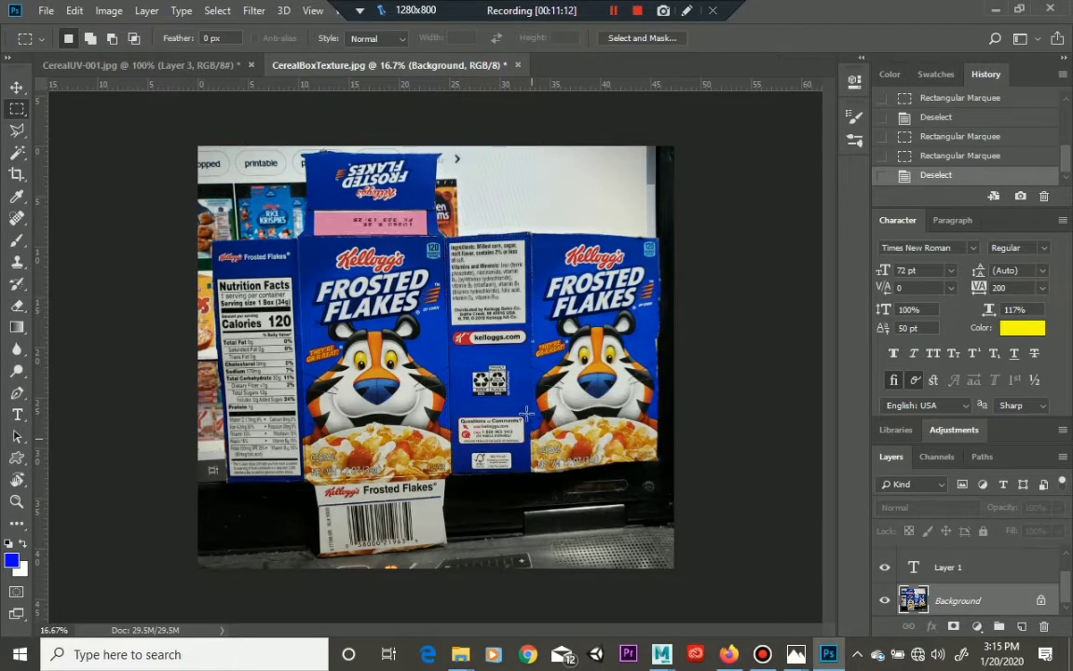
{"action": "left_click", "coordinate": [462, 216]}
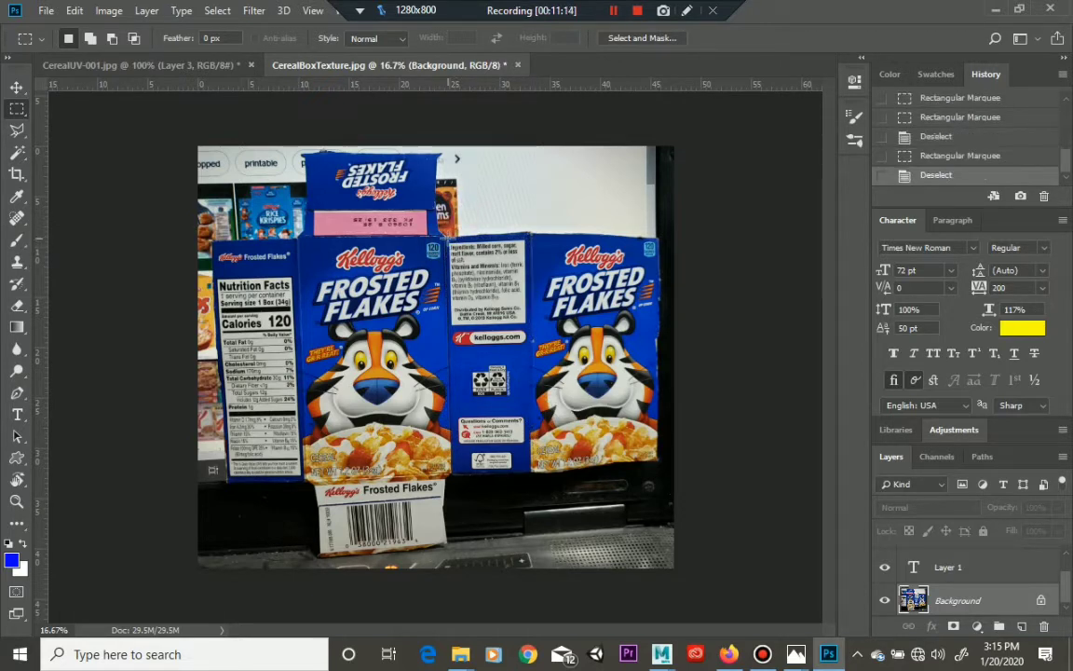
{"action": "left_click_drag", "start_coordinate": [450, 235], "coordinate": [525, 473]}
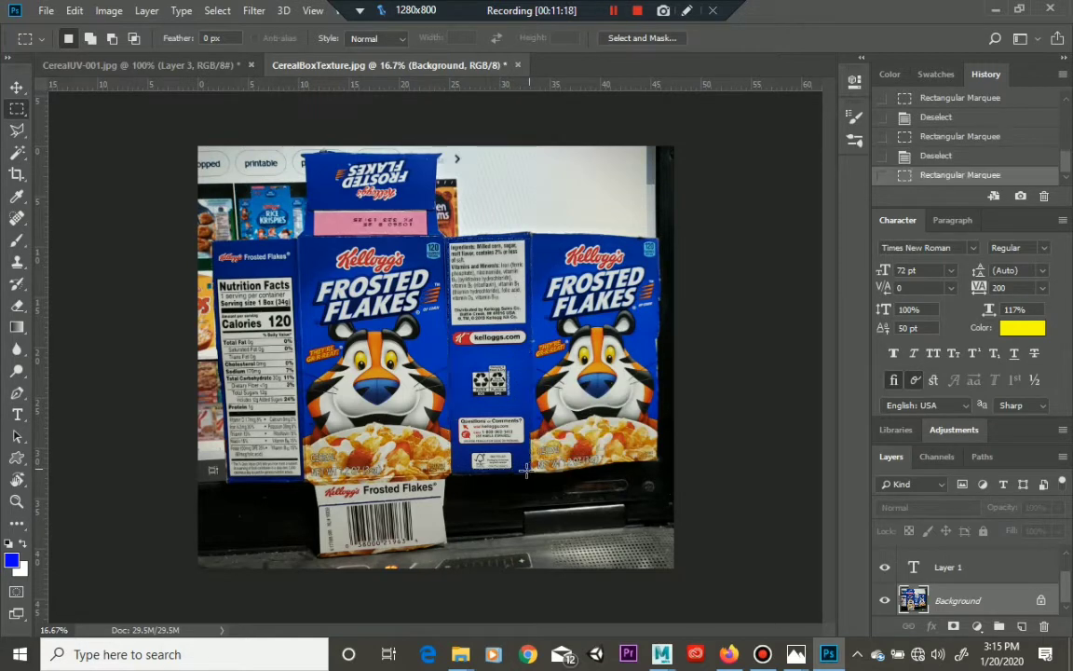
{"action": "left_click", "coordinate": [211, 64]}
{"action": "key", "text": "ctrl+v"}
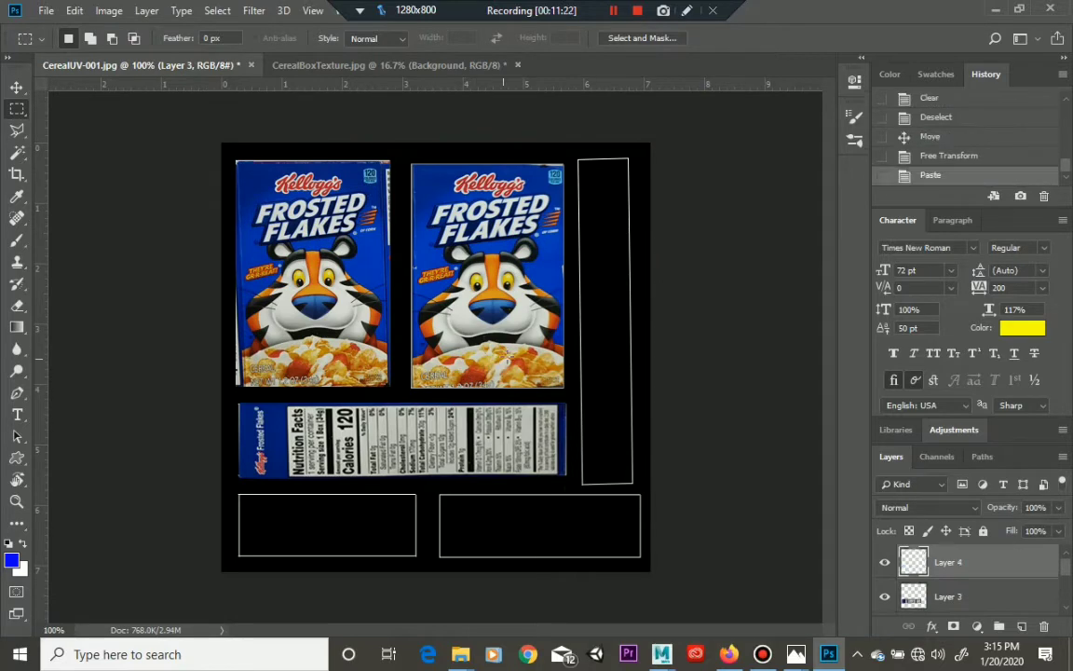
Scale the pasted ingredients panel down to about 19.2% width and 32.5% height and move it over the tall, narrow UV rectangle
{"action": "left_click", "coordinate": [74, 10]}
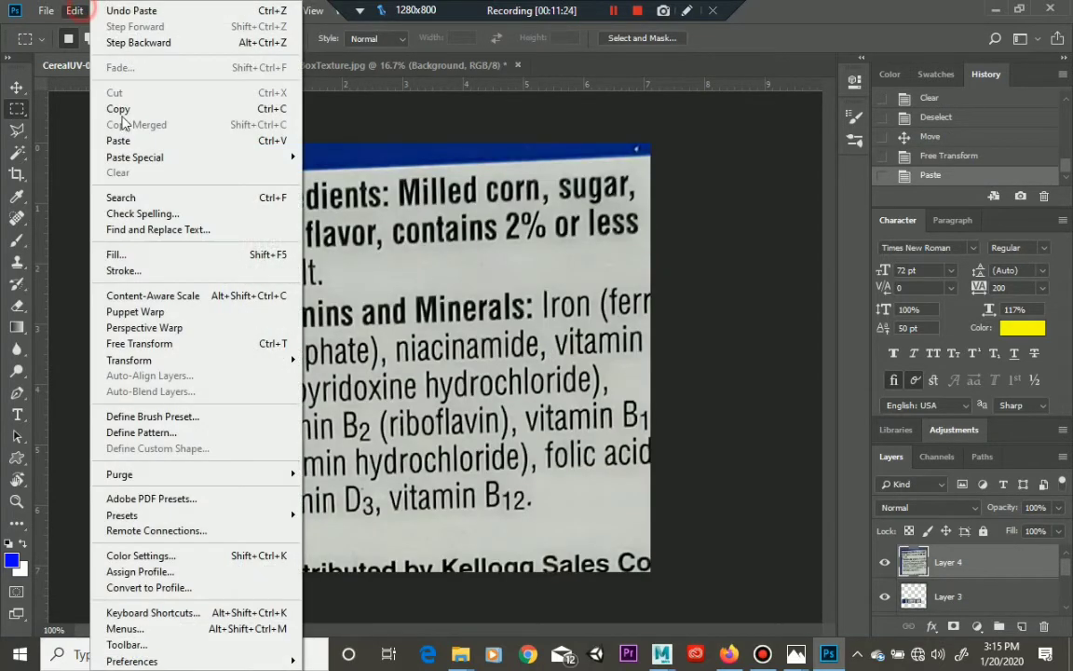
{"action": "left_click", "coordinate": [246, 359]}
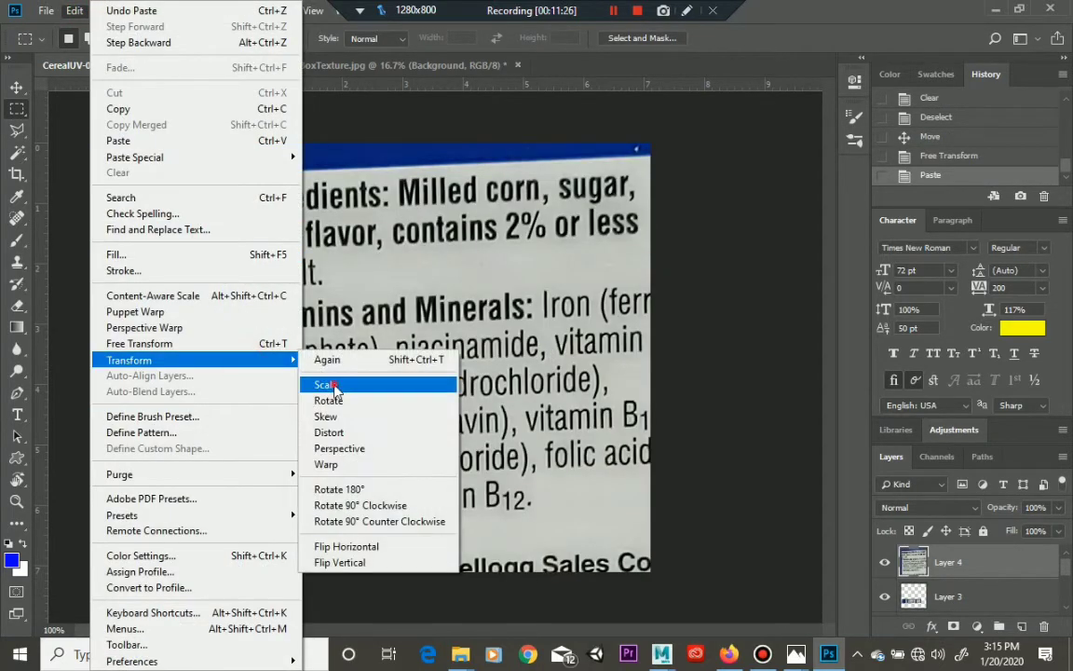
{"action": "left_click", "coordinate": [326, 384]}
{"action": "left_click_drag", "start_coordinate": [219, 142], "coordinate": [565, 577]}
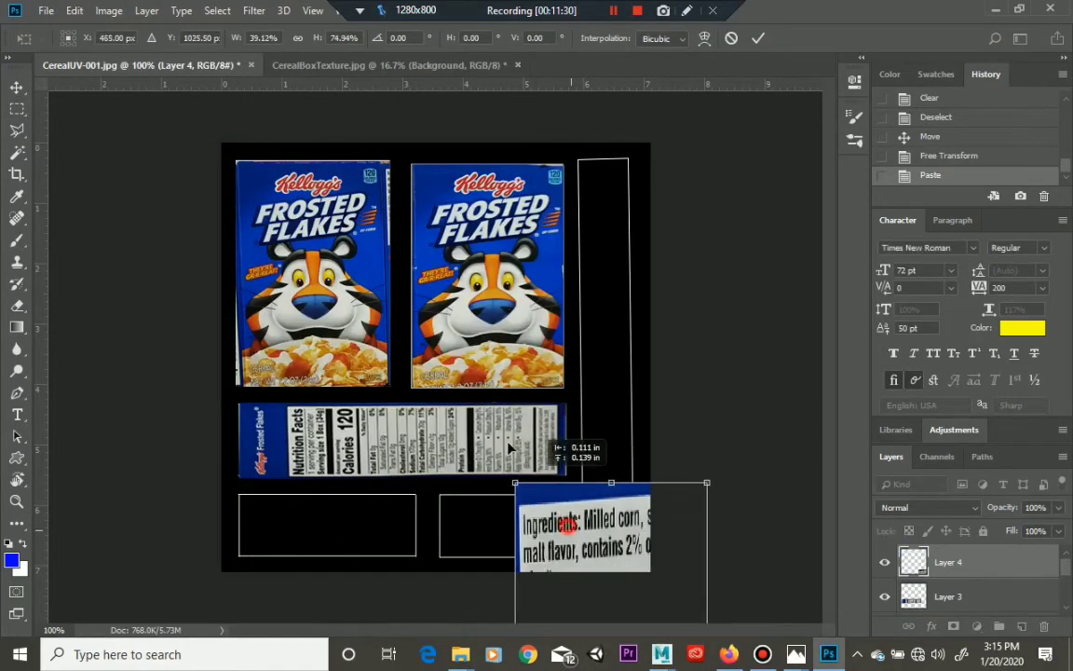
{"action": "left_click_drag", "start_coordinate": [530, 521], "coordinate": [314, 213]}
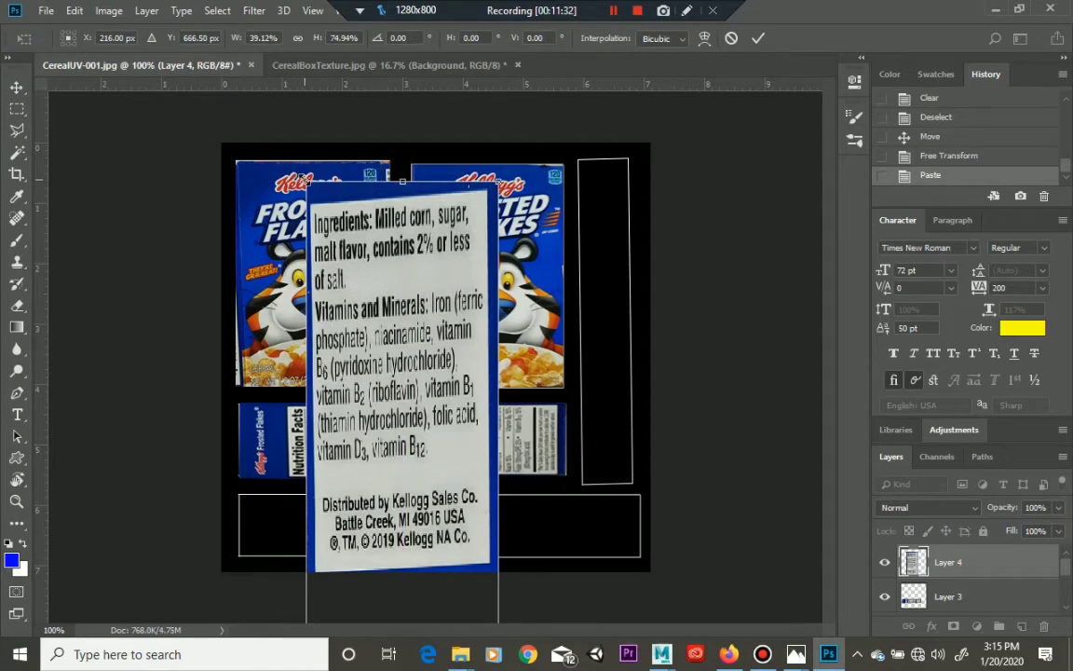
{"action": "left_click_drag", "start_coordinate": [391, 310], "coordinate": [392, 268]}
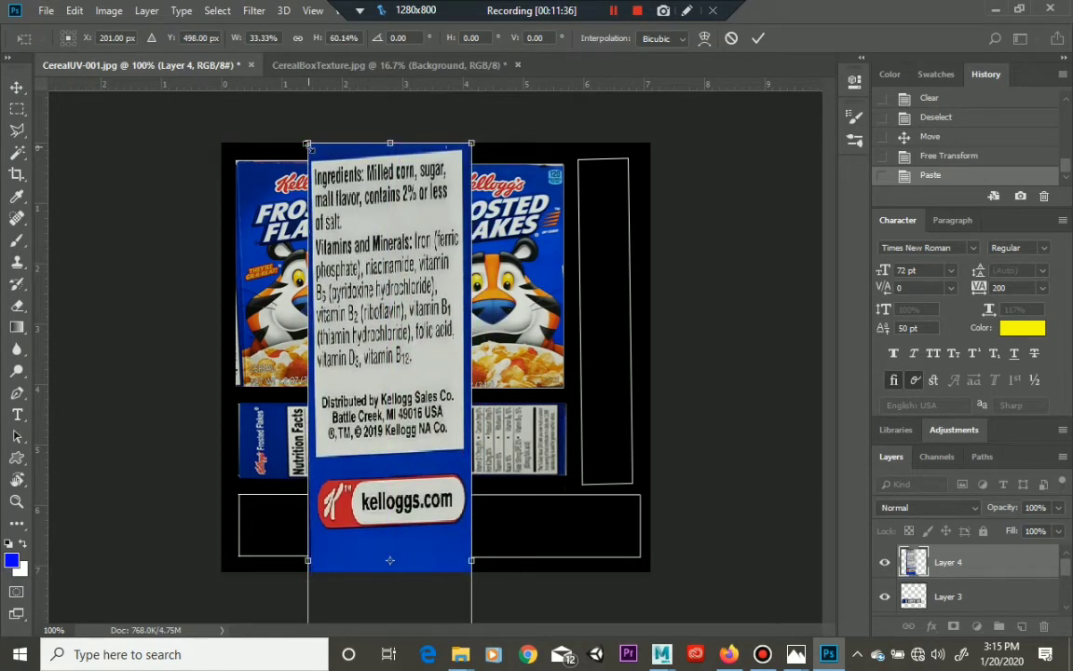
{"action": "left_click_drag", "start_coordinate": [307, 146], "coordinate": [342, 318]}
{"action": "left_click_drag", "start_coordinate": [414, 494], "coordinate": [422, 200]}
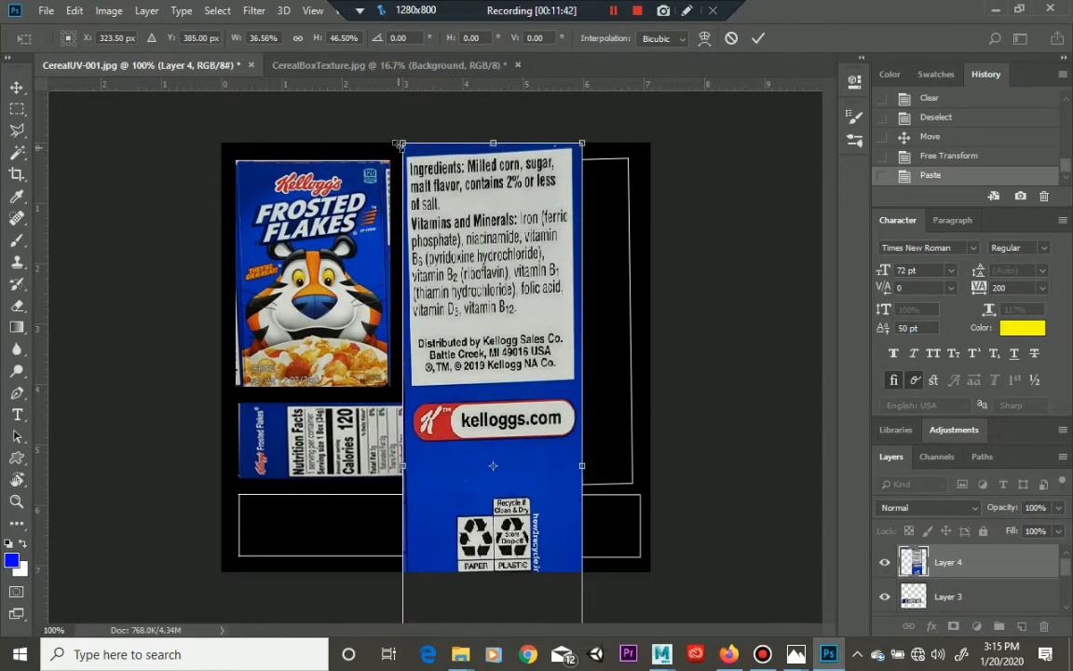
{"action": "left_click_drag", "start_coordinate": [399, 145], "coordinate": [486, 342]}
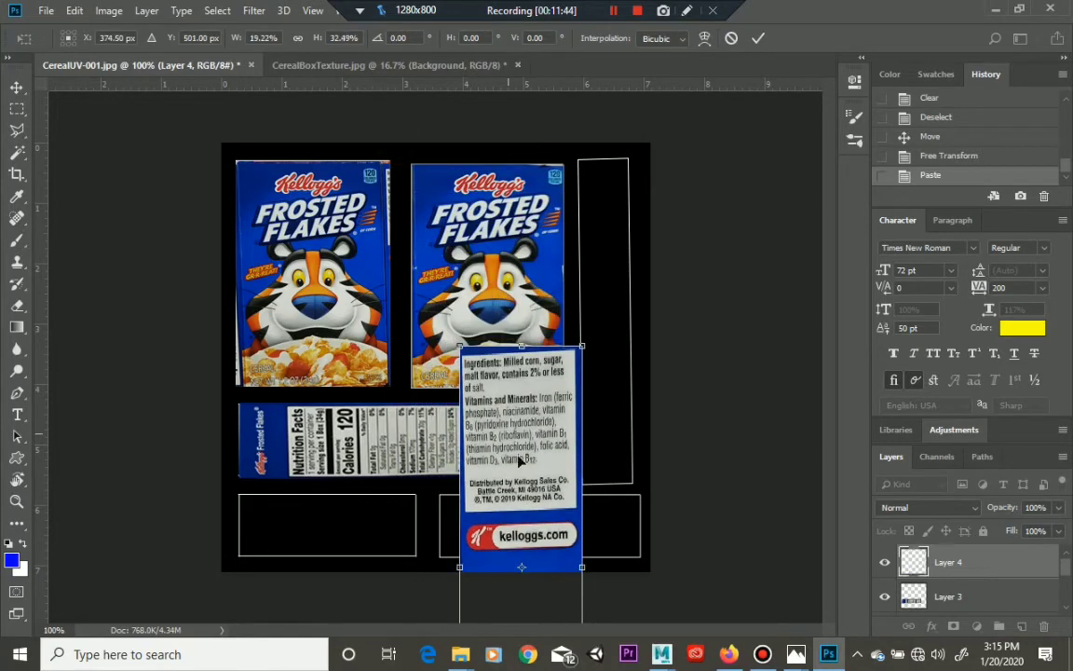
{"action": "left_click_drag", "start_coordinate": [549, 456], "coordinate": [618, 255]}
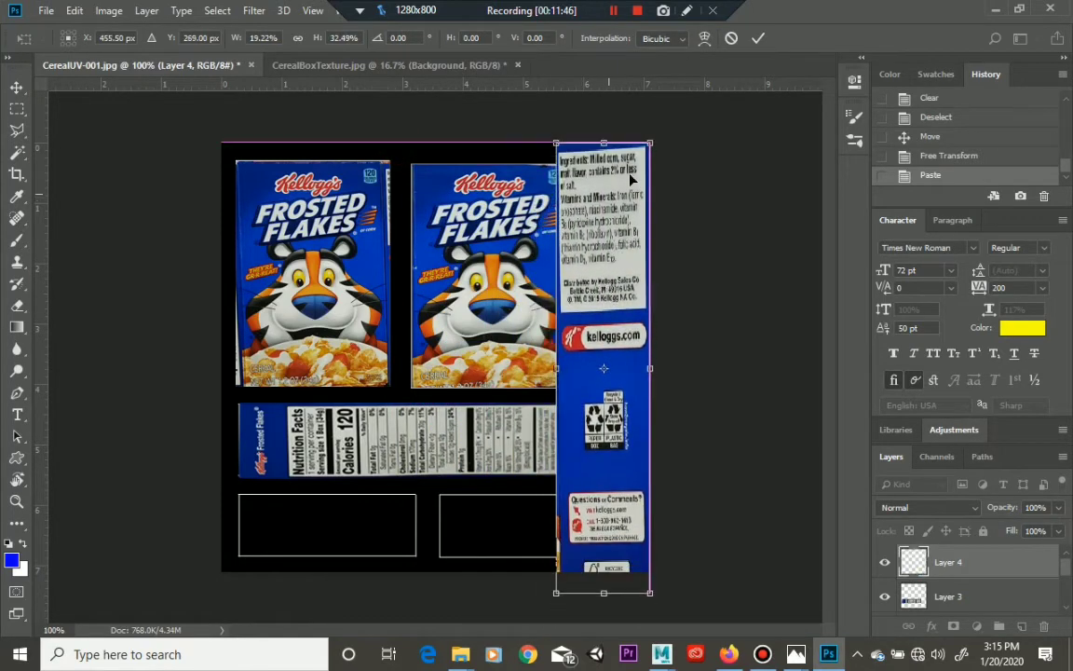
Fit the ingredients panel to the tall, narrow UV rectangle, scaling it to about 10.7% width and 23.8% height
{"action": "left_click_drag", "start_coordinate": [650, 140], "coordinate": [620, 288]}
{"action": "left_click_drag", "start_coordinate": [589, 593], "coordinate": [588, 513]}
{"action": "left_click_drag", "start_coordinate": [588, 400], "coordinate": [609, 271]}
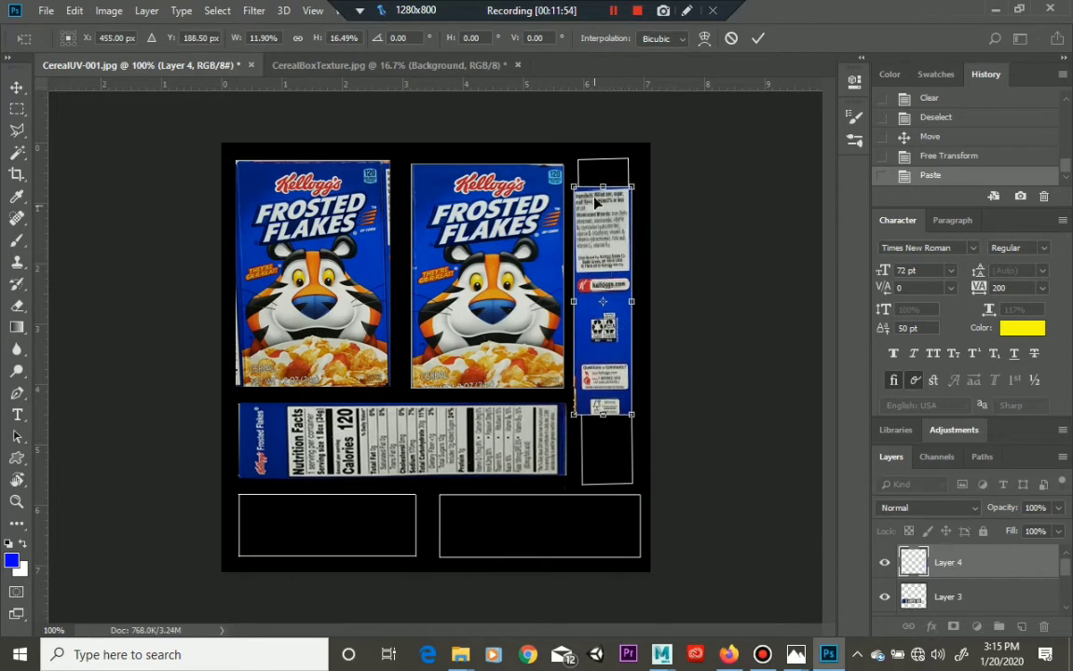
{"action": "left_click_drag", "start_coordinate": [606, 185], "coordinate": [605, 159]}
{"action": "left_click_drag", "start_coordinate": [605, 444], "coordinate": [623, 488]}
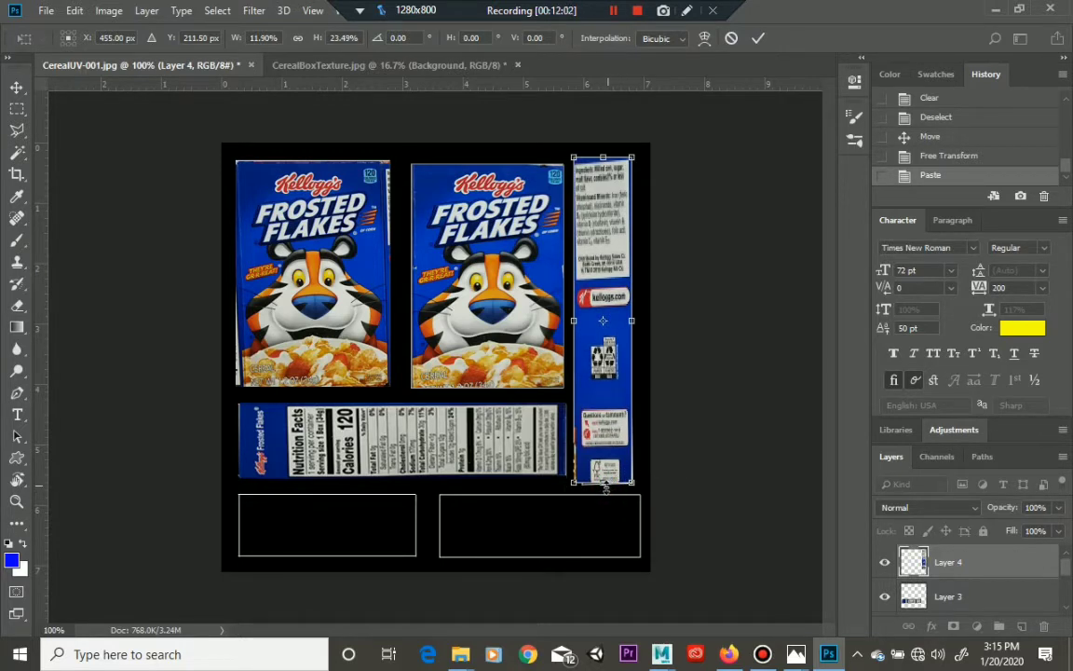
{"action": "left_click_drag", "start_coordinate": [606, 487], "coordinate": [603, 484]}
{"action": "mouse_move", "coordinate": [574, 320]}
{"action": "left_mouse_down"}
{"action": "mouse_move", "coordinate": [580, 299]}
{"action": "mouse_move", "coordinate": [579, 317]}
{"action": "left_mouse_up"}
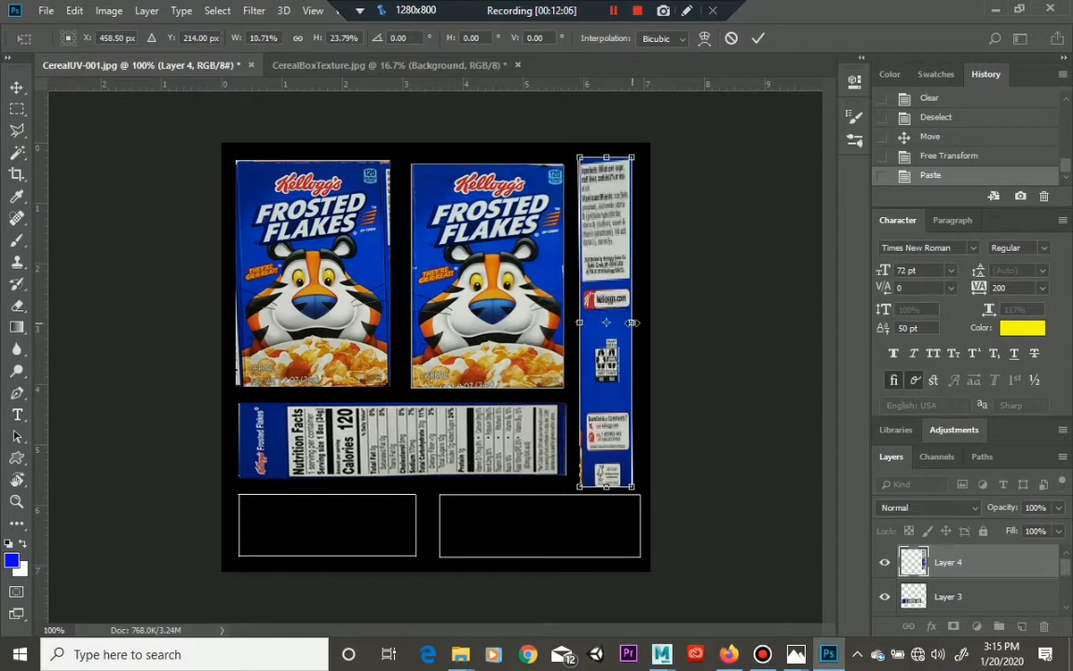
{"action": "left_click", "coordinate": [614, 11]}
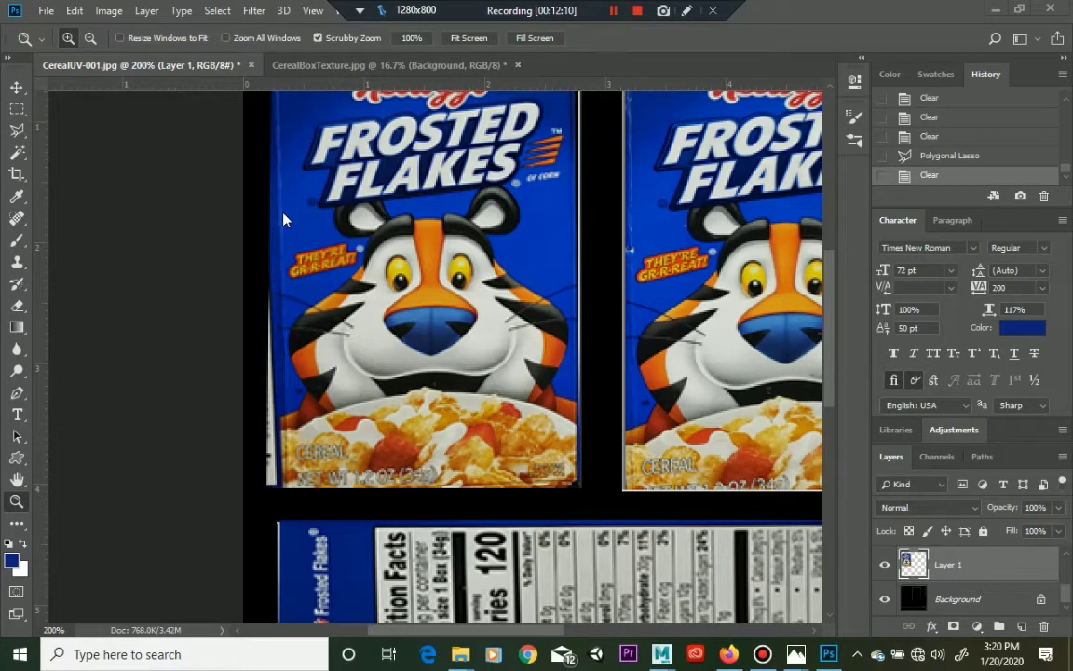
Outline the excess strip along the first front panel's left edge on Layer 1 with the Polygonal Lasso, delete it, and clear the selection
{"action": "scroll", "coordinate": [284, 220], "scroll_direction": "up", "scroll_amount": 3}
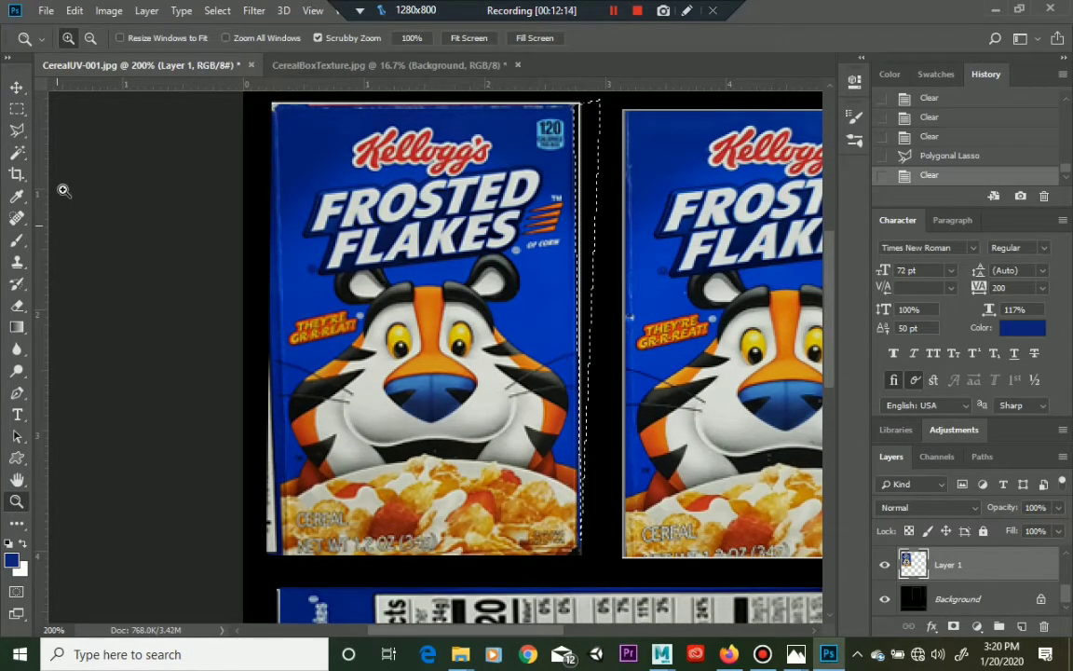
{"action": "left_click", "coordinate": [18, 130]}
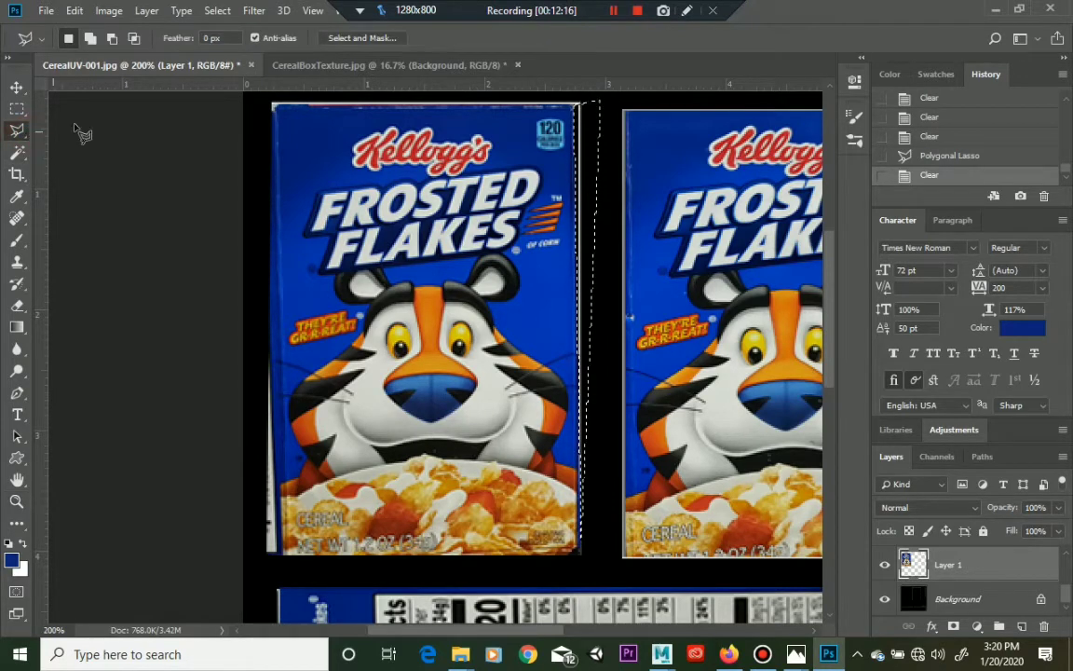
{"action": "left_click", "coordinate": [274, 105]}
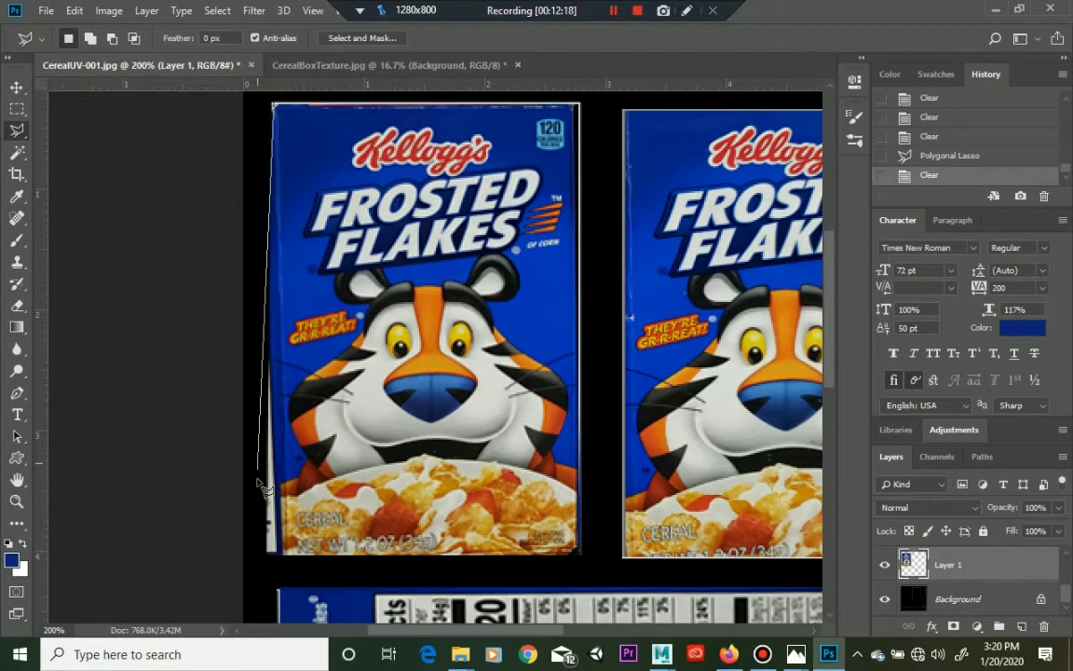
{"action": "left_click", "coordinate": [253, 549]}
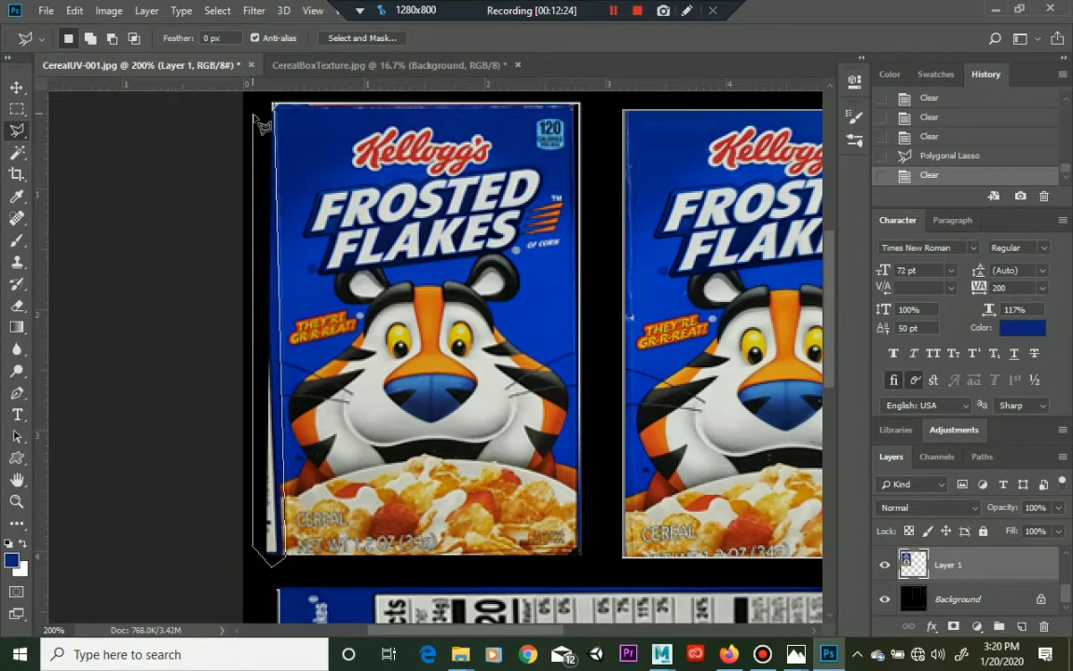
{"action": "left_click", "coordinate": [265, 132]}
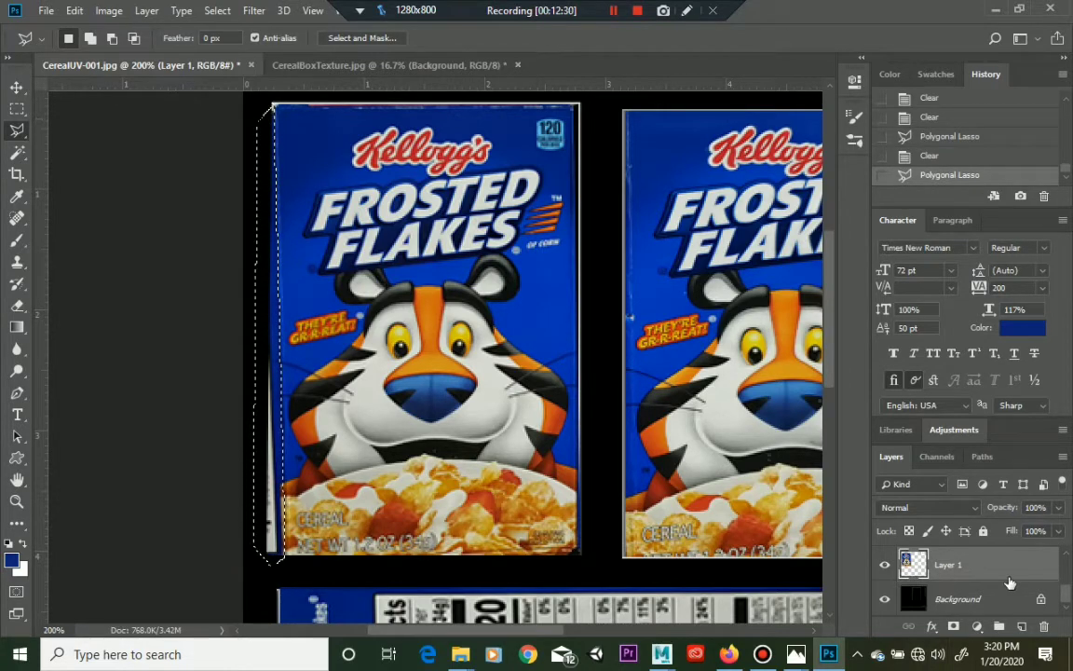
{"action": "key", "text": "Delete"}
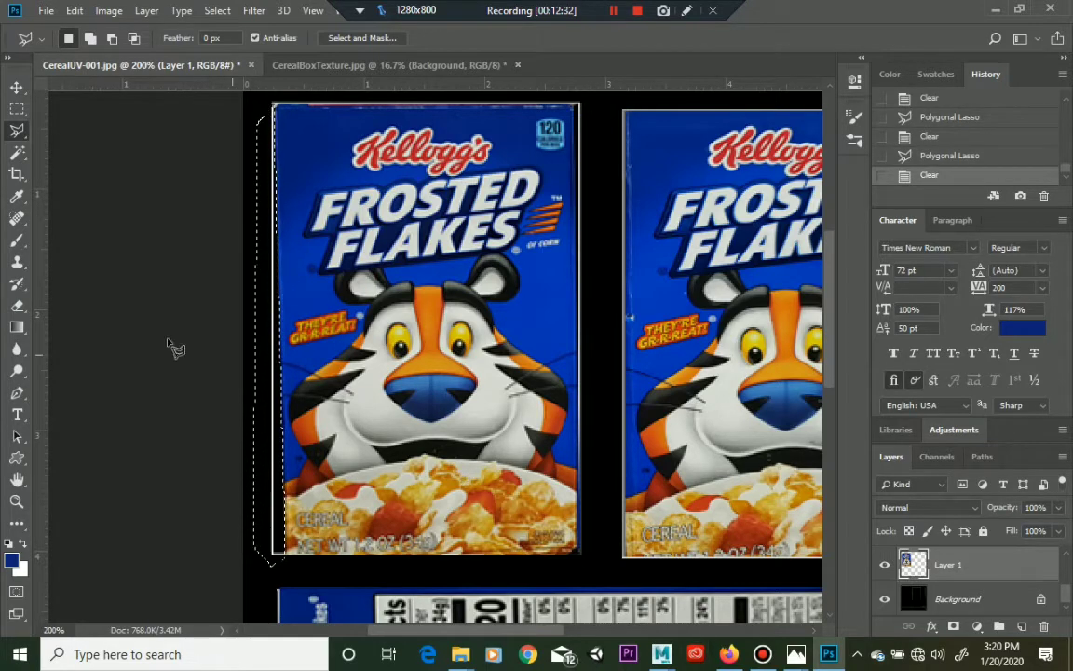
{"action": "left_click", "coordinate": [20, 109]}
{"action": "left_click", "coordinate": [193, 156]}
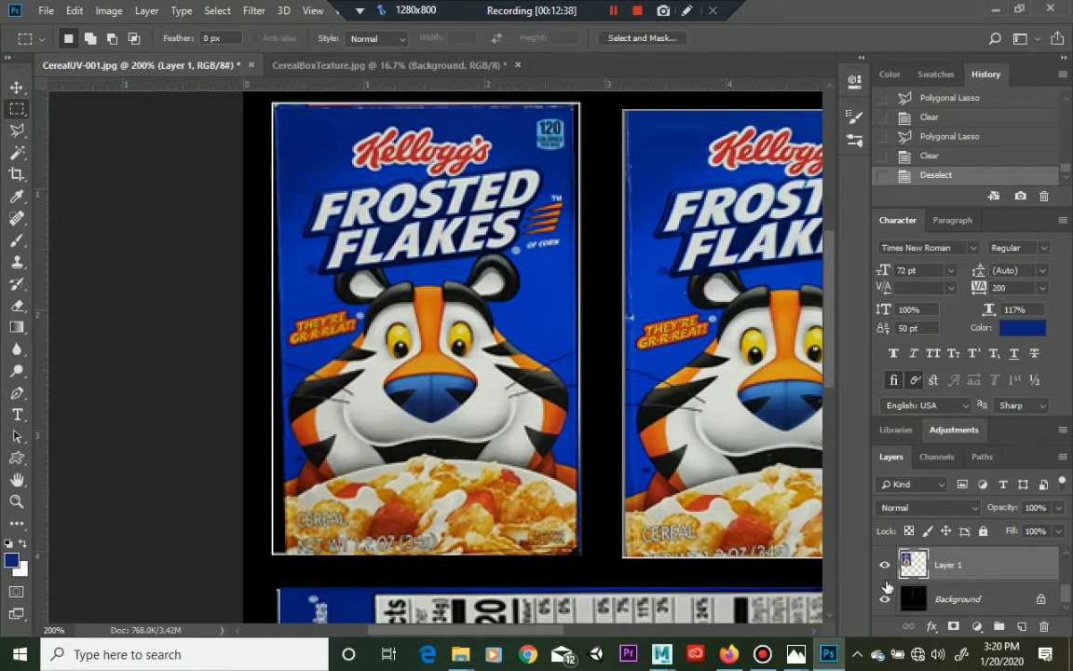
Load Layer 1's pixels as a selection and skew the first front panel to 101.58% width and -1.13° horizontal skew to straighten its left edge
{"action": "right_click", "coordinate": [914, 565]}
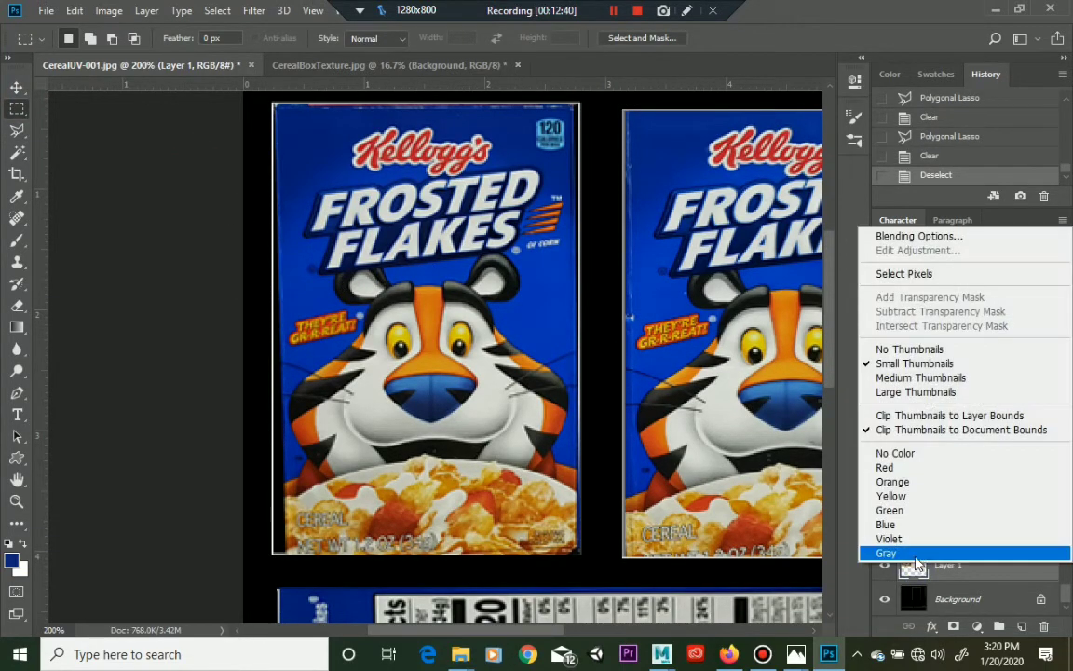
{"action": "left_click", "coordinate": [901, 273]}
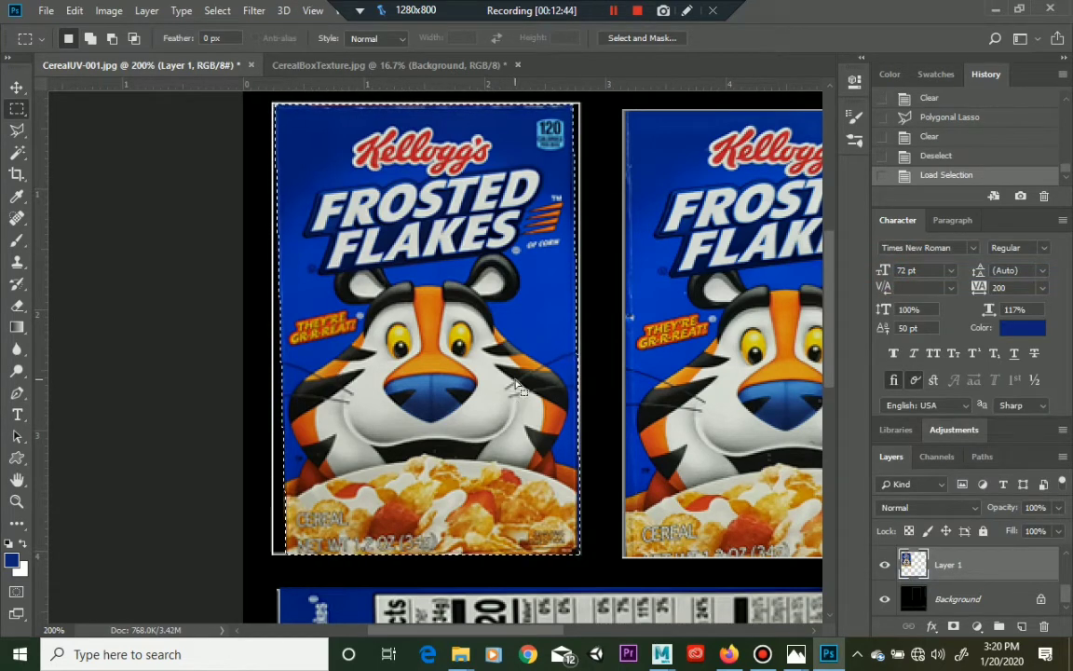
{"action": "left_click", "coordinate": [73, 12]}
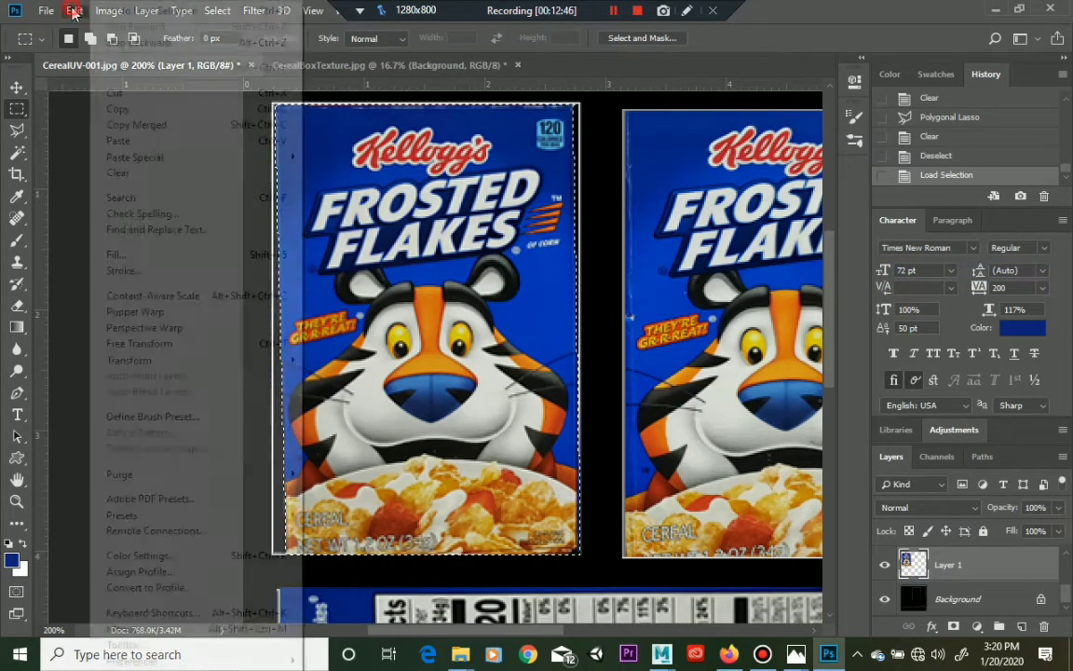
{"action": "mouse_move", "coordinate": [219, 360]}
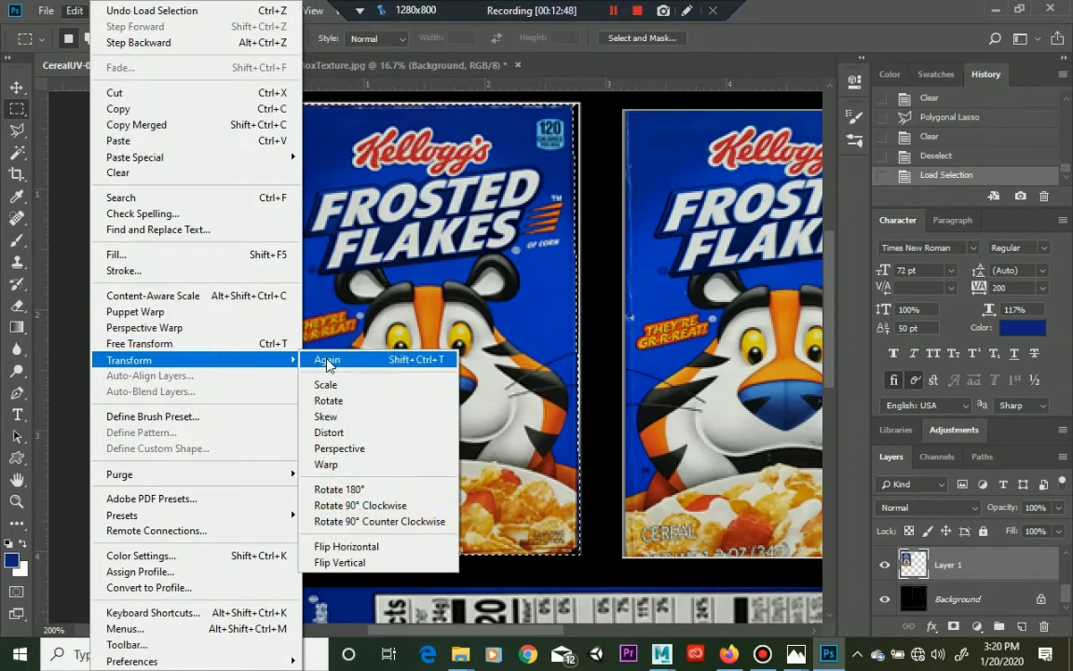
{"action": "left_click", "coordinate": [330, 414]}
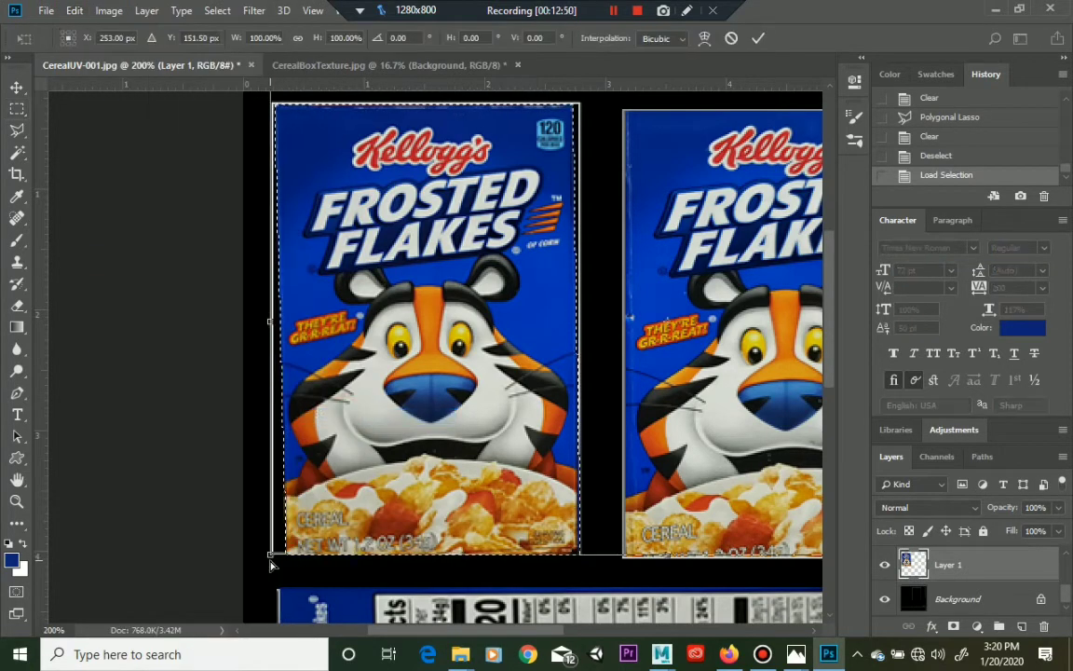
{"action": "left_click_drag", "start_coordinate": [272, 555], "coordinate": [257, 566]}
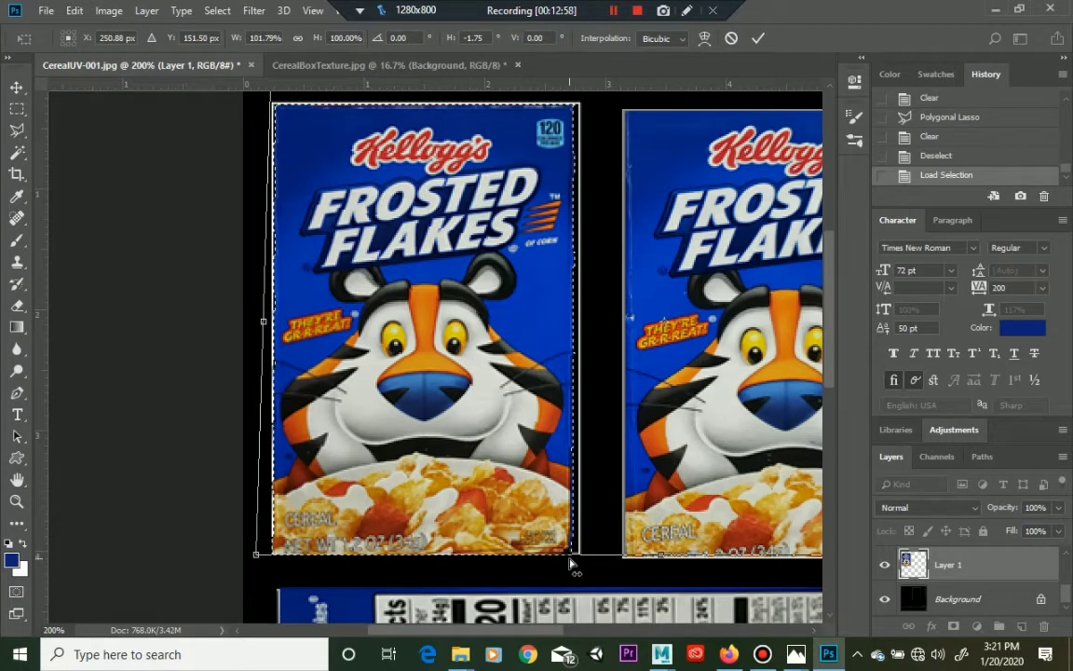
{"action": "left_click_drag", "start_coordinate": [574, 564], "coordinate": [574, 564]}
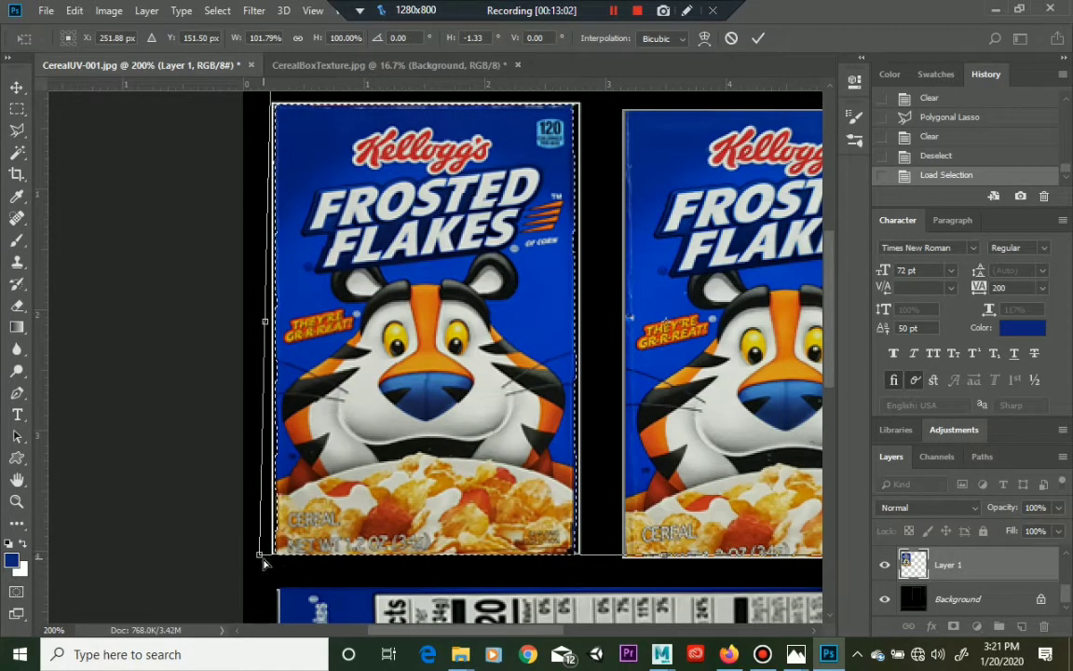
{"action": "left_click_drag", "start_coordinate": [261, 563], "coordinate": [266, 563]}
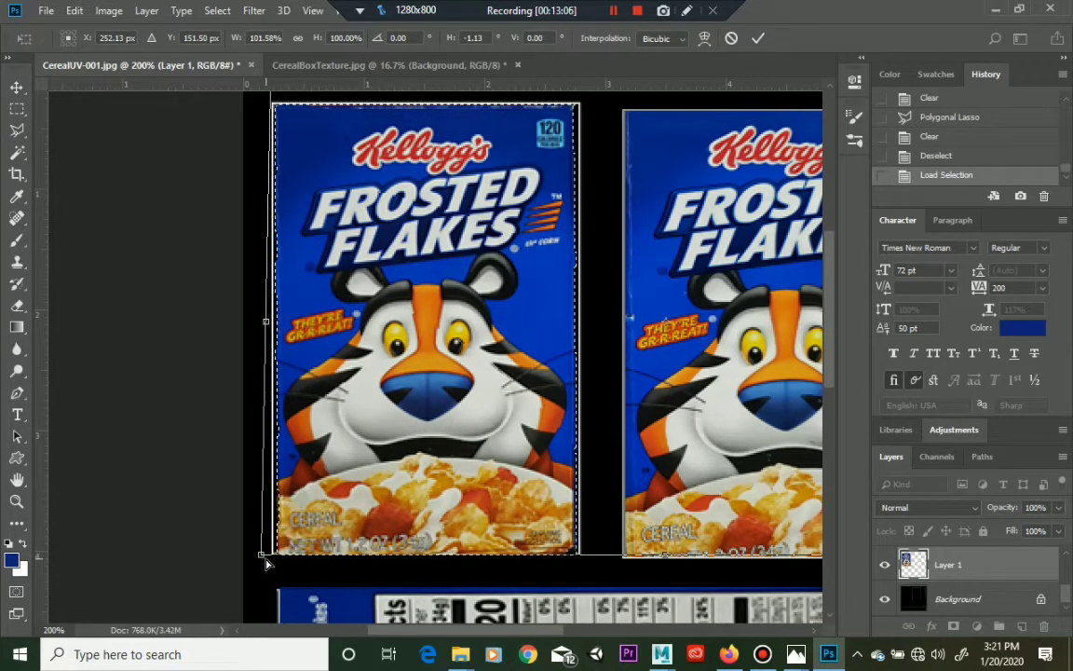
{"action": "key", "text": "Return"}
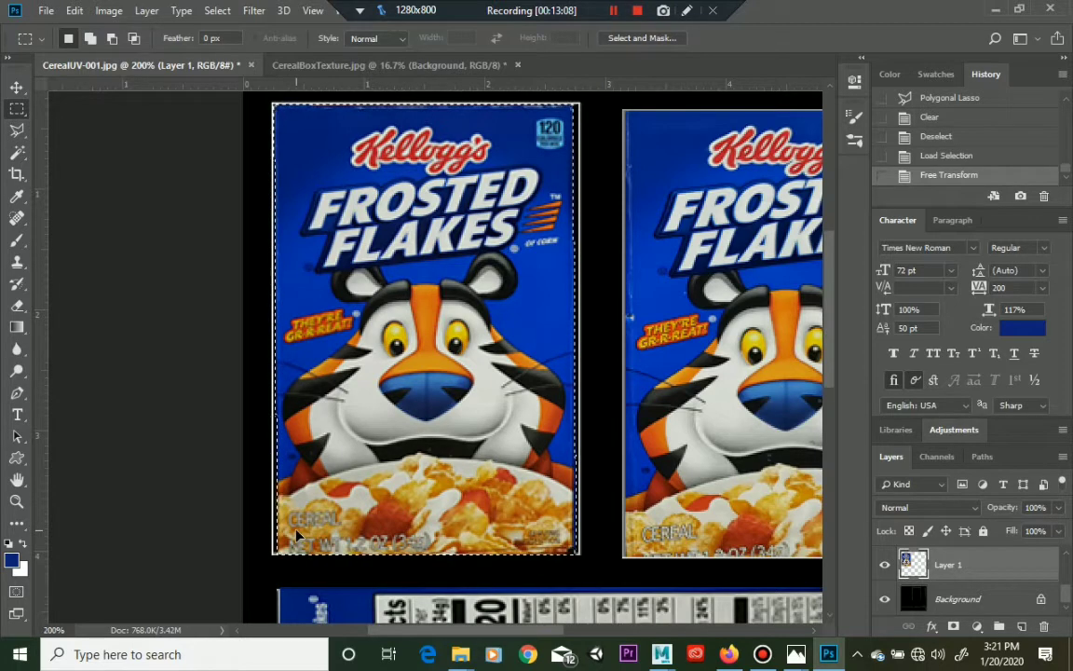
{"action": "left_click", "coordinate": [75, 11]}
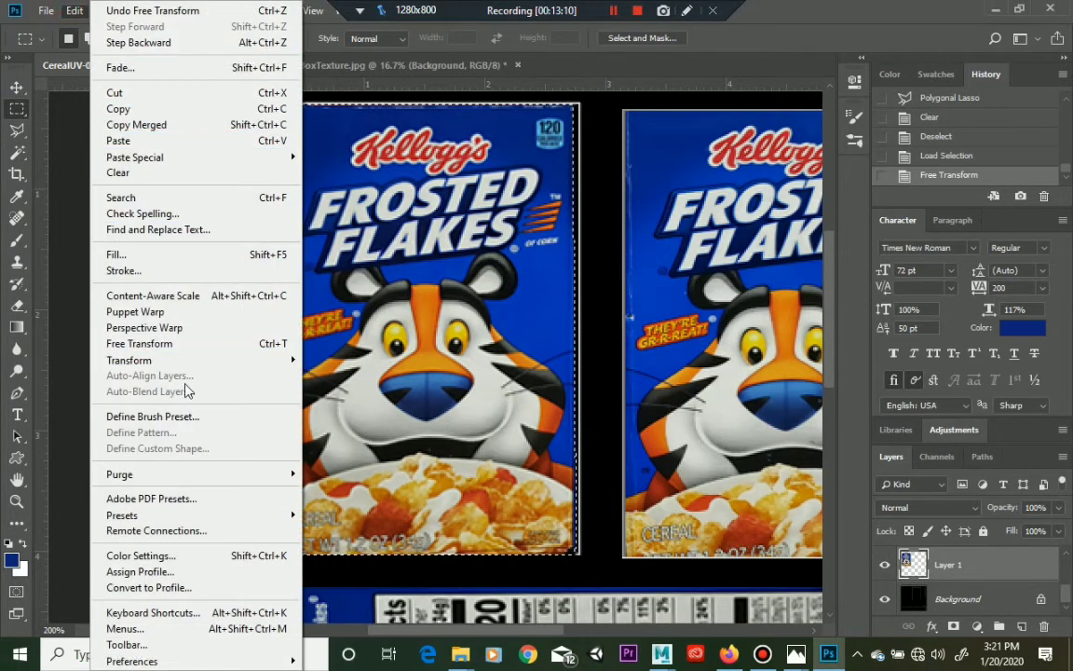
{"action": "mouse_move", "coordinate": [186, 359]}
{"action": "left_click", "coordinate": [328, 386]}
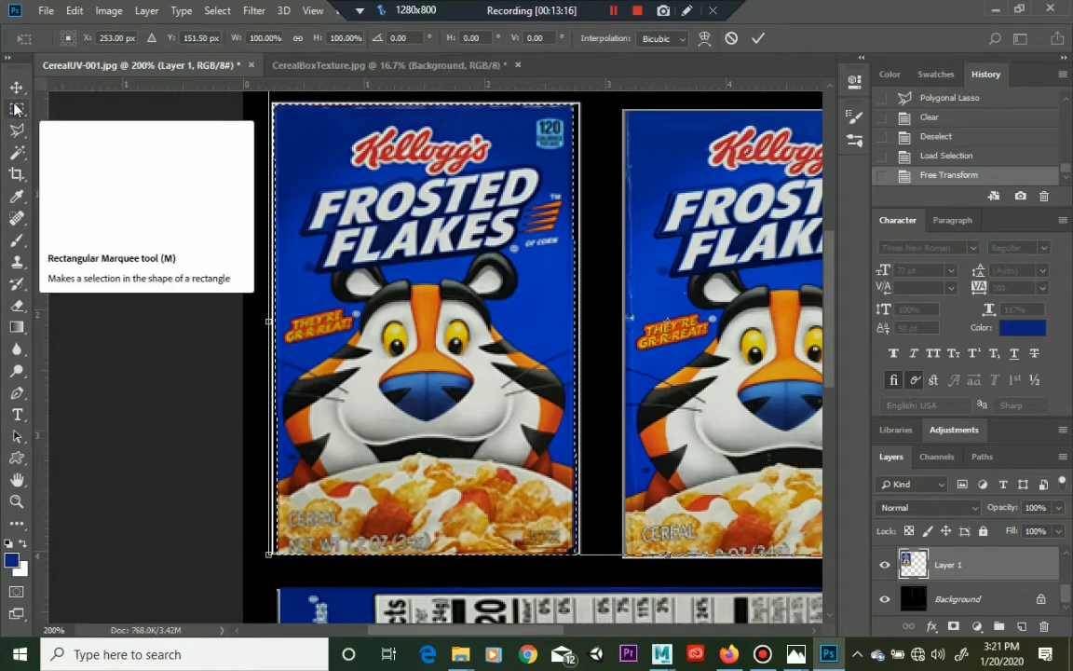
{"action": "scroll", "coordinate": [458, 309], "scroll_direction": "down", "scroll_amount": 1}
{"action": "scroll", "coordinate": [591, 376], "scroll_direction": "up", "scroll_amount": 3}
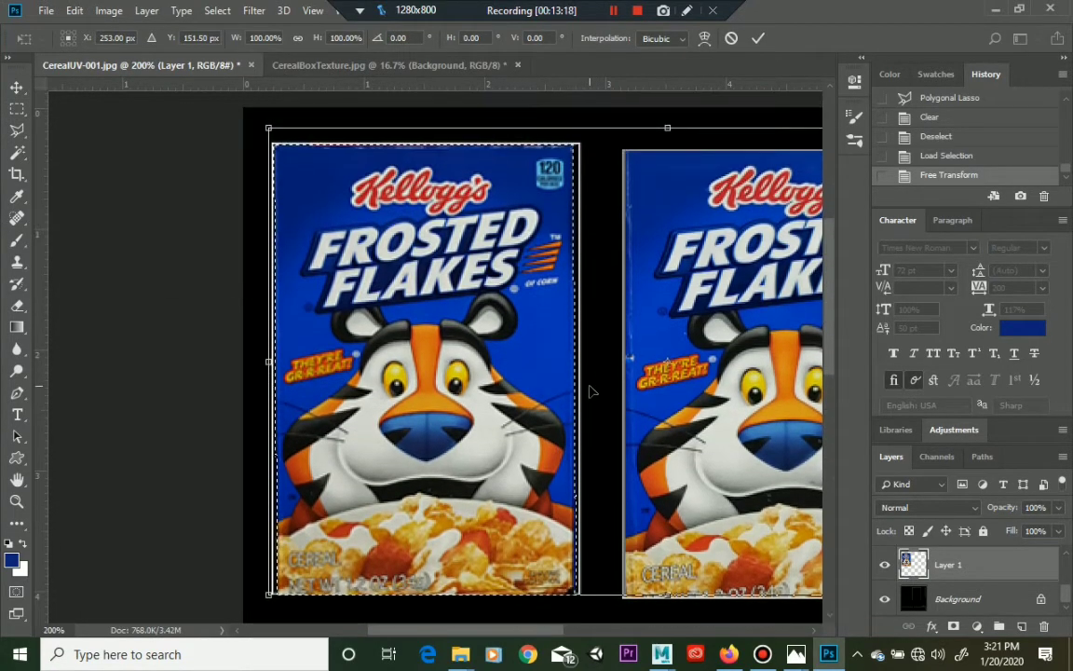
{"action": "scroll", "coordinate": [559, 419], "scroll_direction": "down", "scroll_amount": 5}
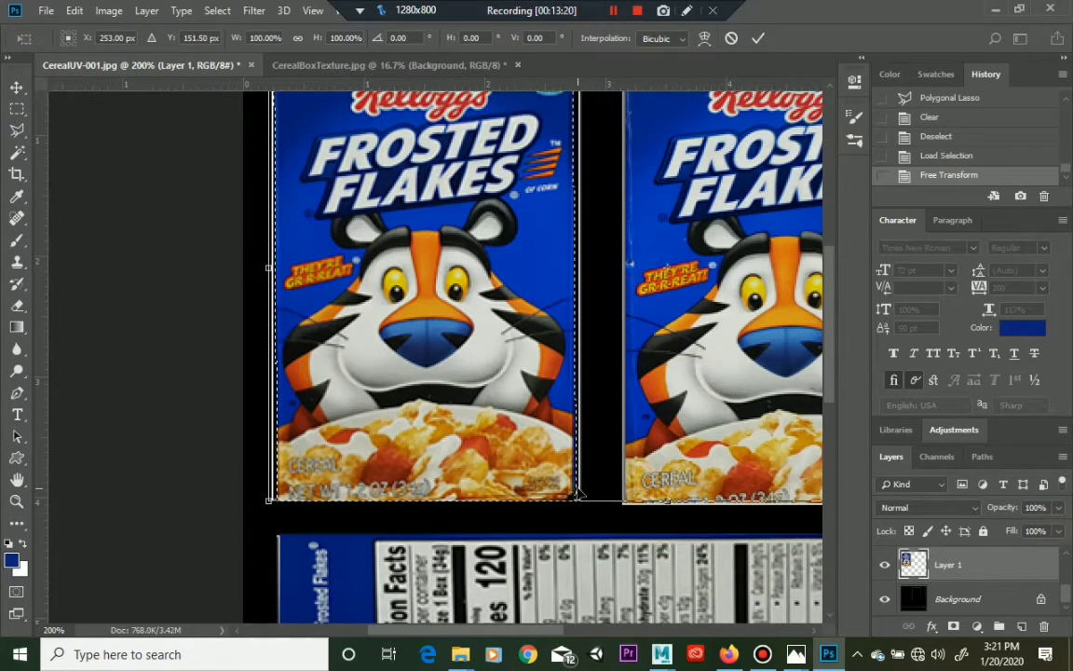
{"action": "scroll", "coordinate": [577, 493], "scroll_direction": "down", "scroll_amount": 3}
{"action": "scroll", "coordinate": [582, 462], "scroll_direction": "up", "scroll_amount": 5}
{"action": "scroll", "coordinate": [582, 461], "scroll_direction": "down", "scroll_amount": 3}
{"action": "scroll", "coordinate": [570, 496], "scroll_direction": "up", "scroll_amount": 4}
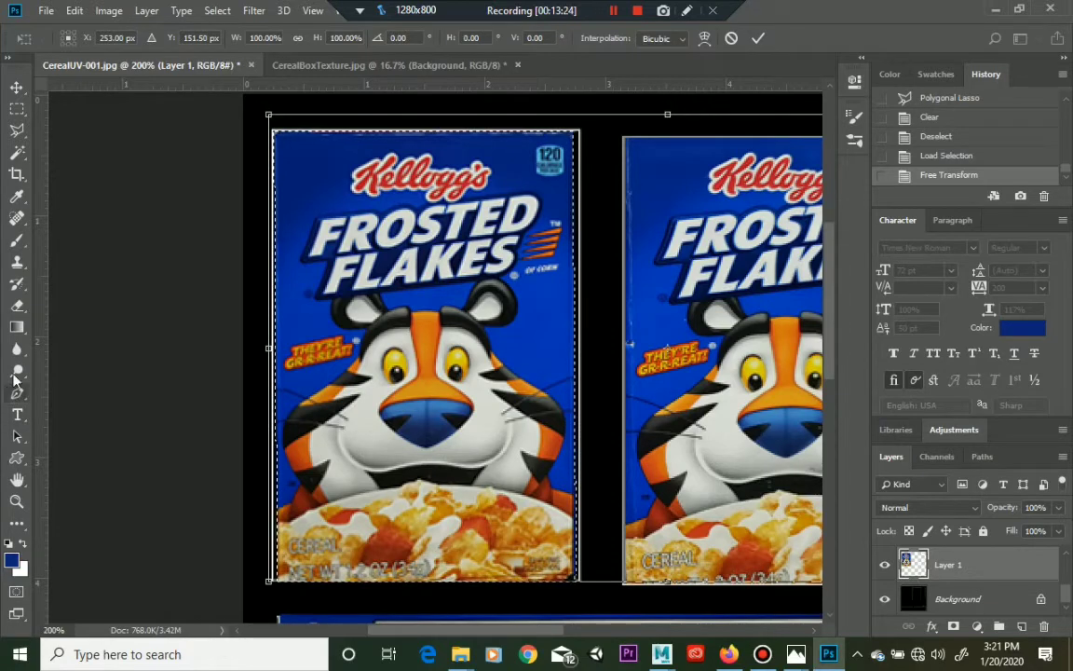
{"action": "left_click", "coordinate": [17, 502]}
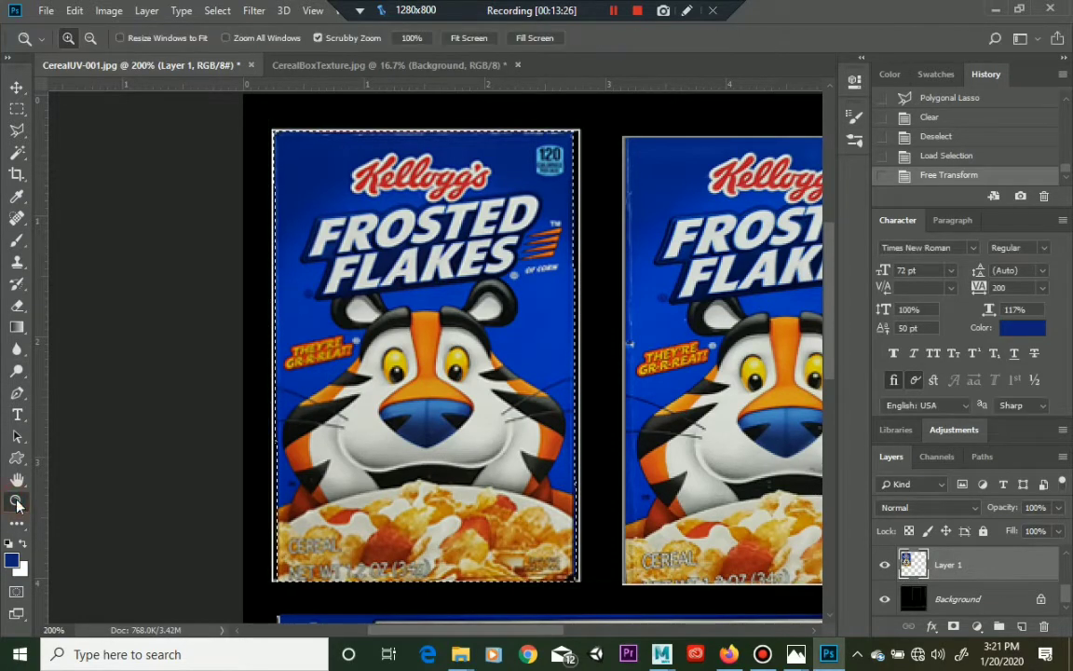
Scale the selected Layer 1 pixels to 101.89% width so the first front panel spans its UV rectangle
{"action": "left_click", "coordinate": [114, 508], "text": "alt"}
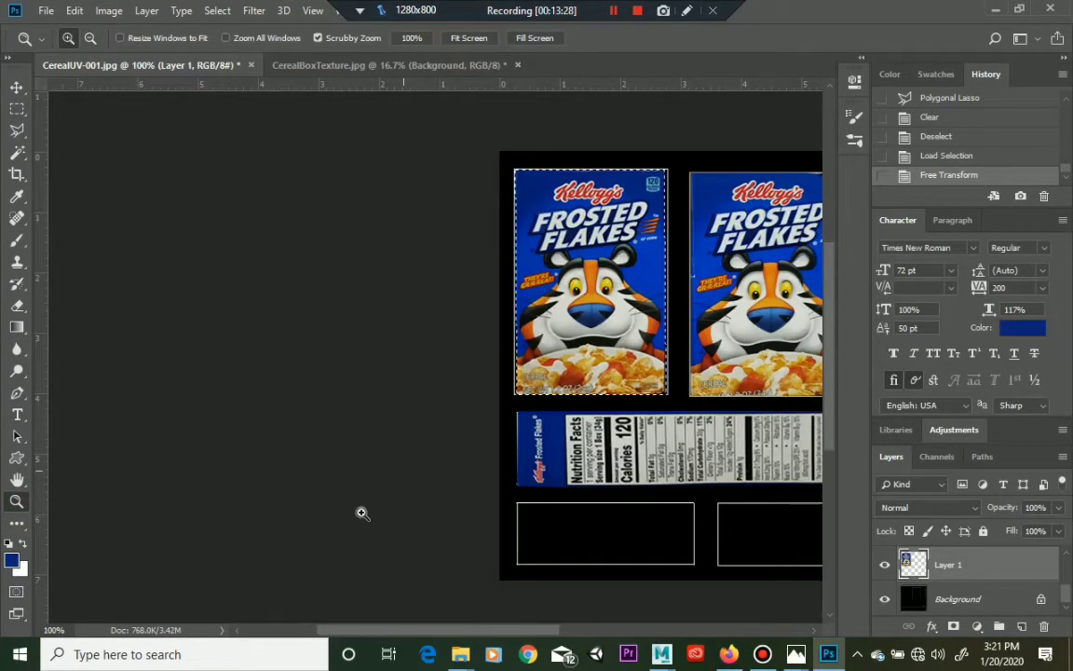
{"action": "left_click_drag", "start_coordinate": [421, 630], "coordinate": [493, 633]}
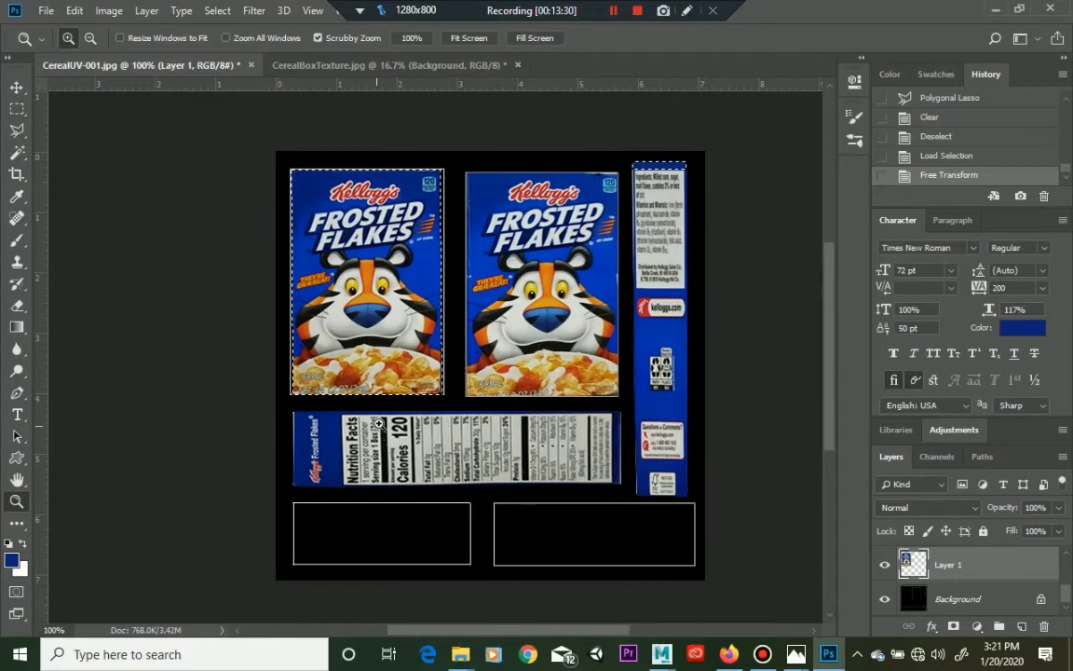
{"action": "scroll", "coordinate": [378, 425], "scroll_direction": "up", "scroll_amount": 1}
{"action": "scroll", "coordinate": [378, 426], "scroll_direction": "down", "scroll_amount": 1}
{"action": "left_click", "coordinate": [74, 10]}
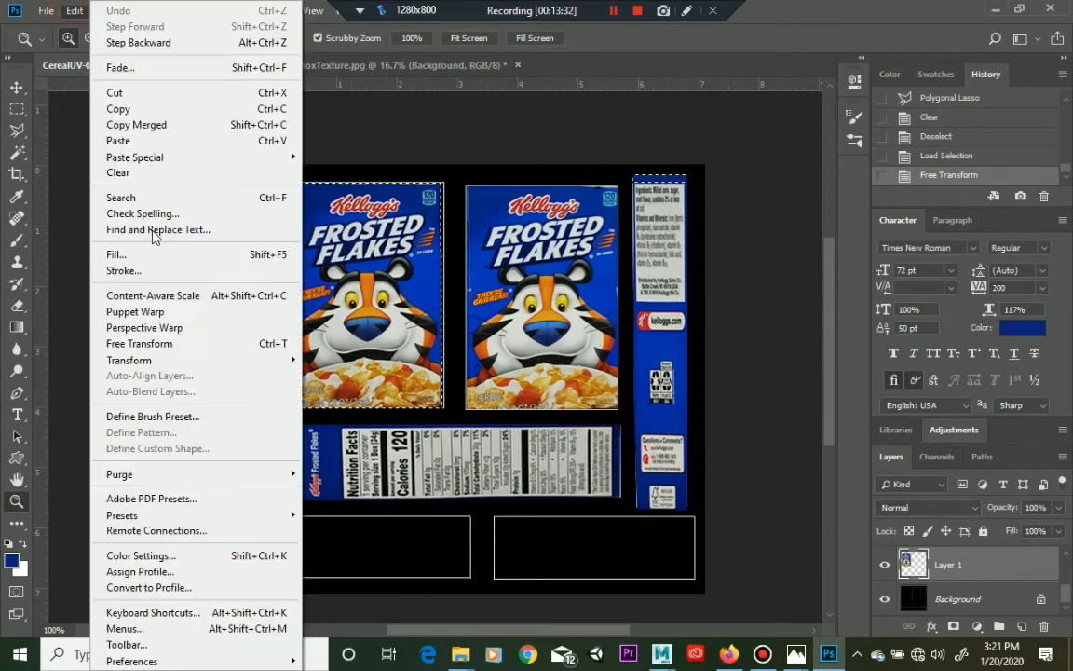
{"action": "left_click", "coordinate": [204, 359]}
{"action": "left_click", "coordinate": [327, 385]}
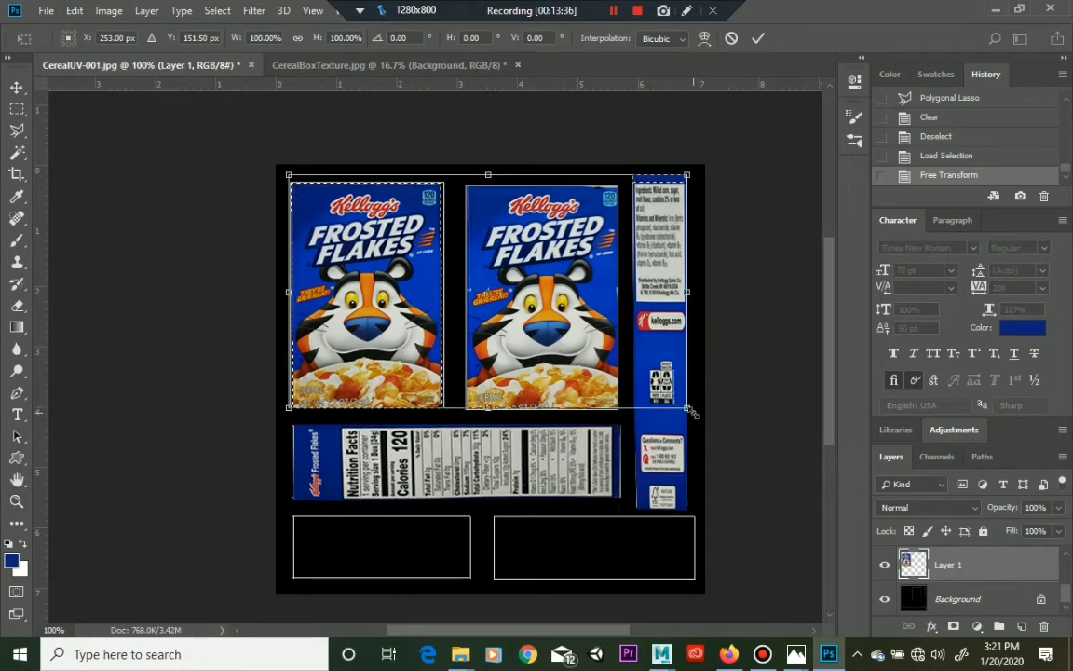
{"action": "scroll", "coordinate": [690, 411], "scroll_direction": "up", "scroll_amount": 1}
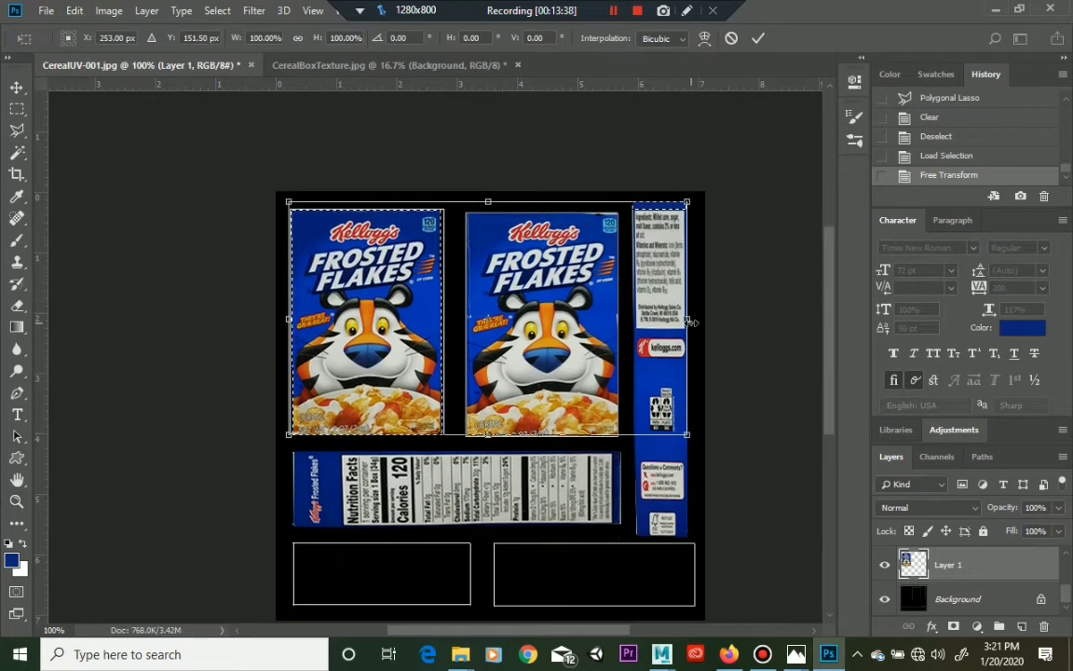
{"action": "mouse_move", "coordinate": [689, 318]}
{"action": "left_mouse_down"}
{"action": "mouse_move", "coordinate": [678, 321]}
{"action": "mouse_move", "coordinate": [694, 324]}
{"action": "left_mouse_up"}
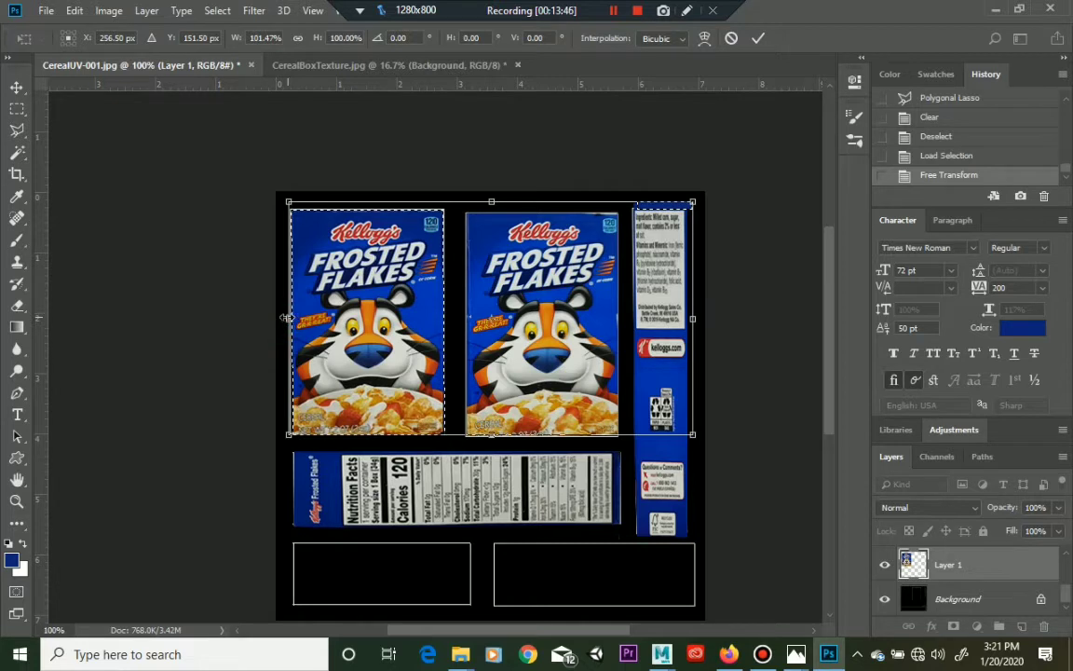
{"action": "left_click_drag", "start_coordinate": [288, 319], "coordinate": [287, 318]}
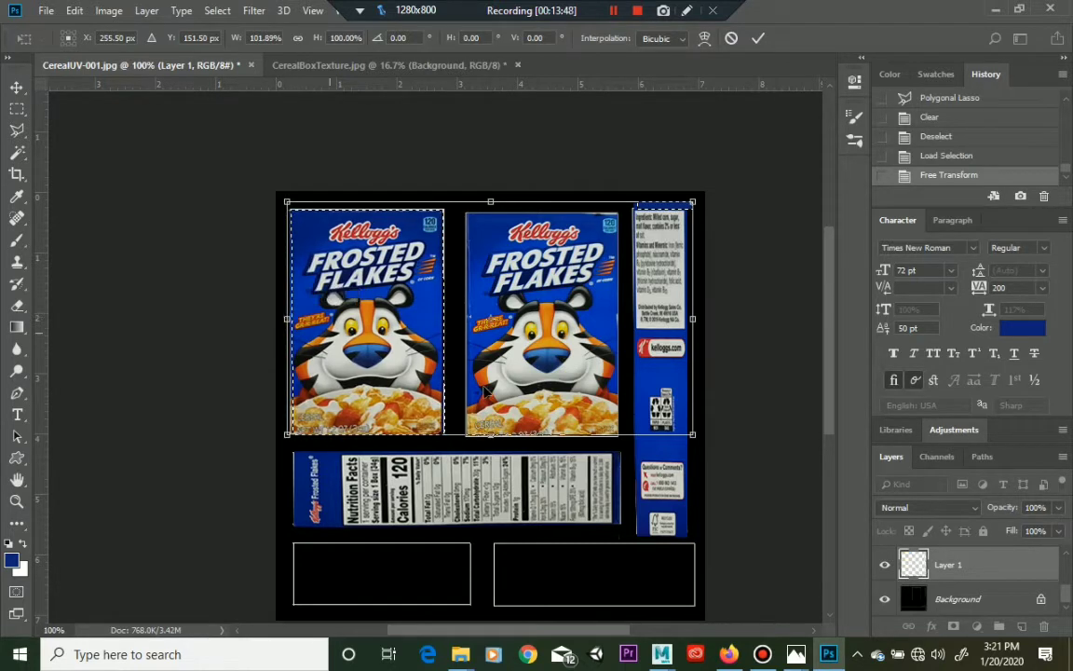
{"action": "key", "text": "Return"}
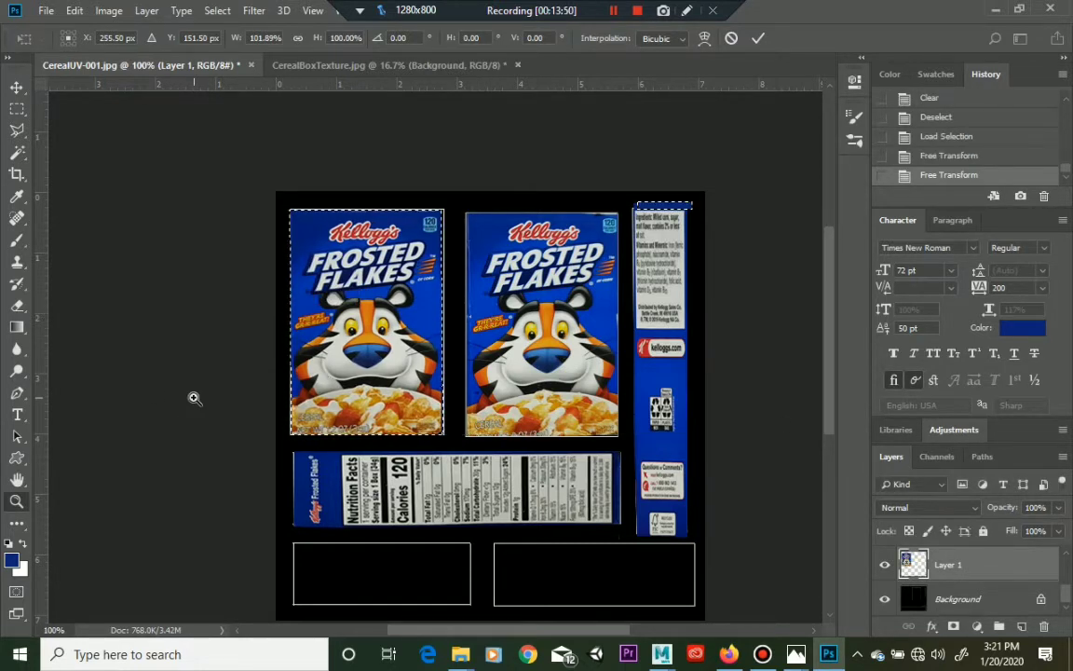
Select the first front panel with a rectangular marquee, scale it to 101.39% height from its upper edge, and apply the transformation
{"action": "key", "text": "z"}
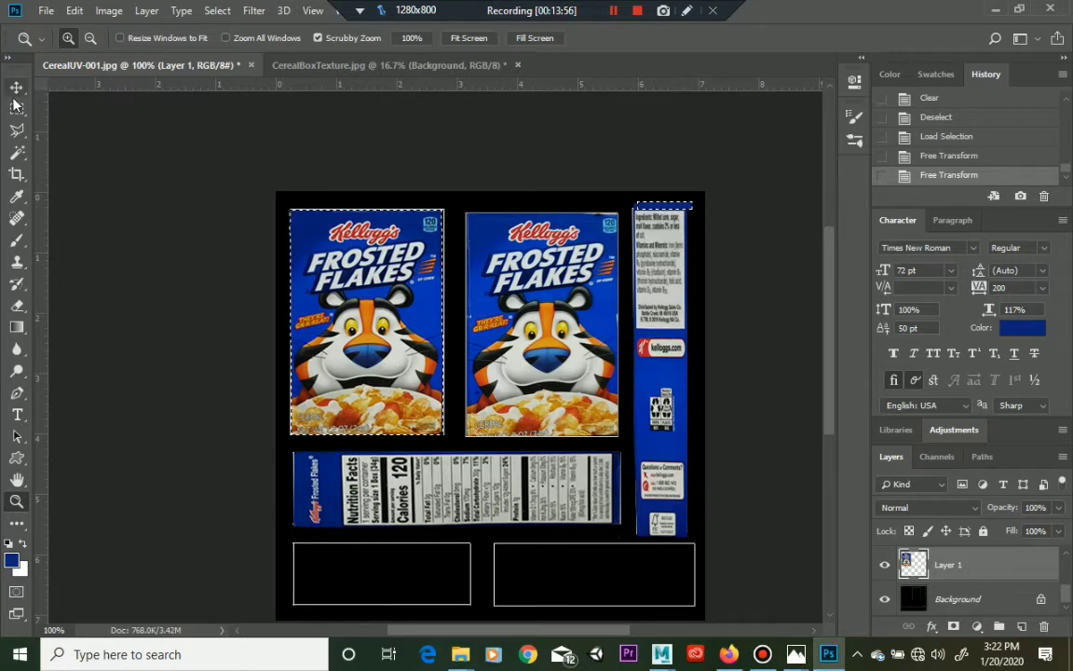
{"action": "key", "text": "m"}
{"action": "left_click_drag", "start_coordinate": [282, 198], "coordinate": [446, 440]}
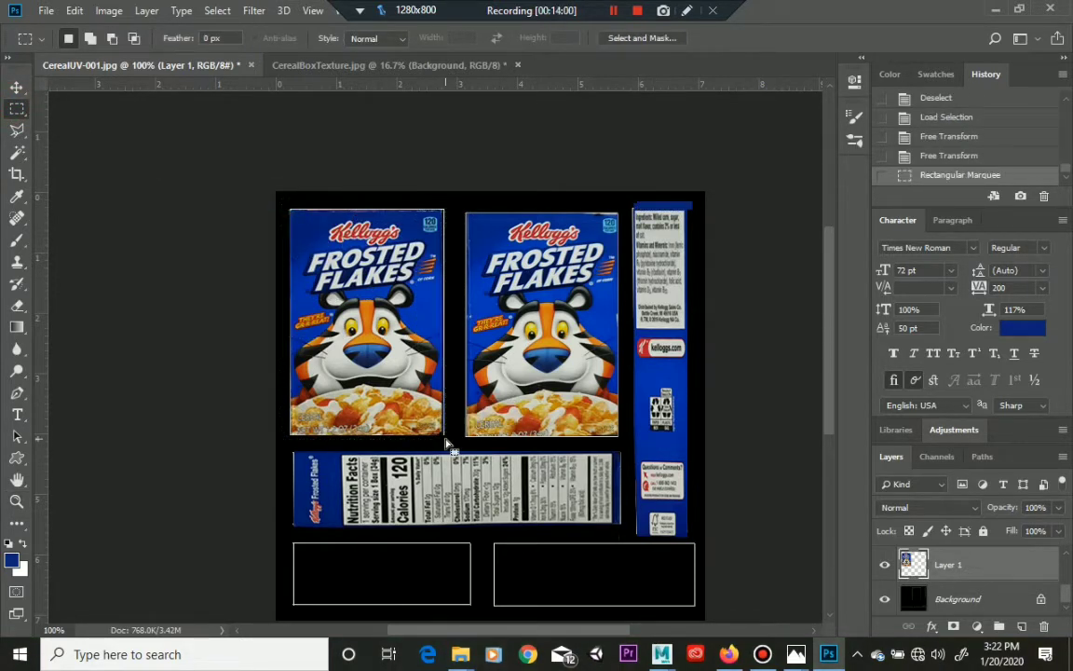
{"action": "left_click", "coordinate": [74, 11]}
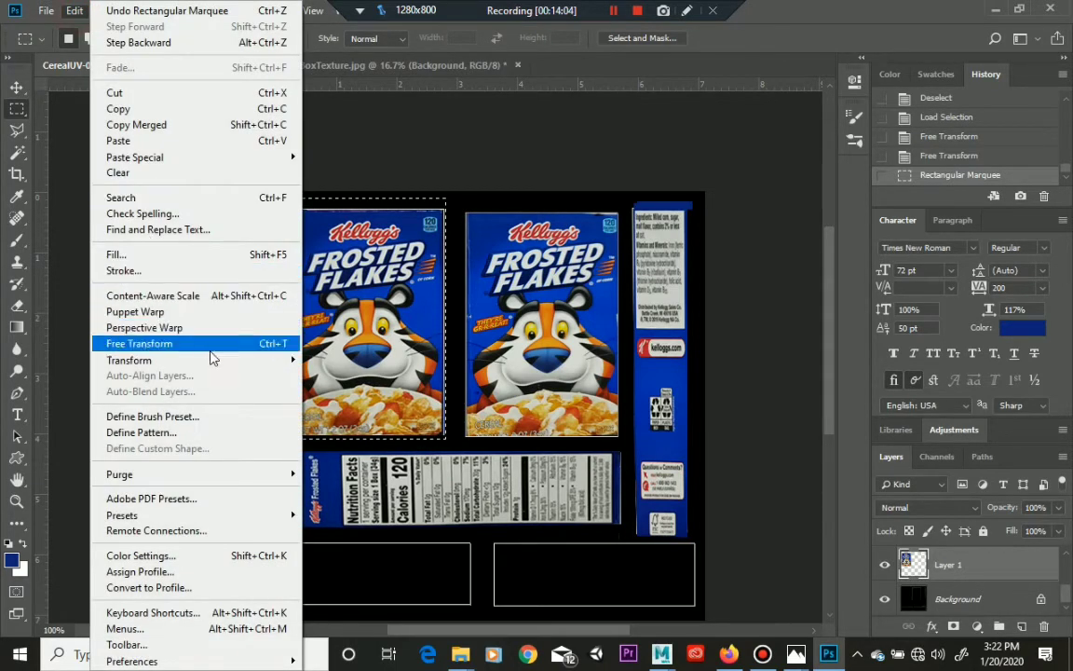
{"action": "mouse_move", "coordinate": [210, 360]}
{"action": "left_click", "coordinate": [361, 388]}
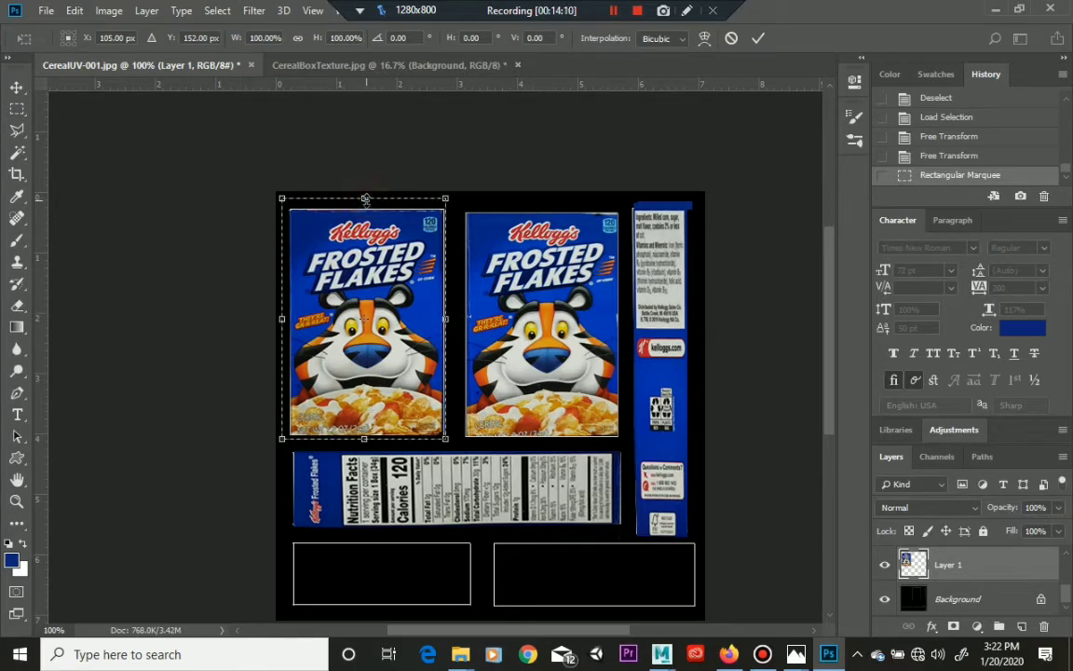
{"action": "left_click_drag", "start_coordinate": [365, 198], "coordinate": [365, 195]}
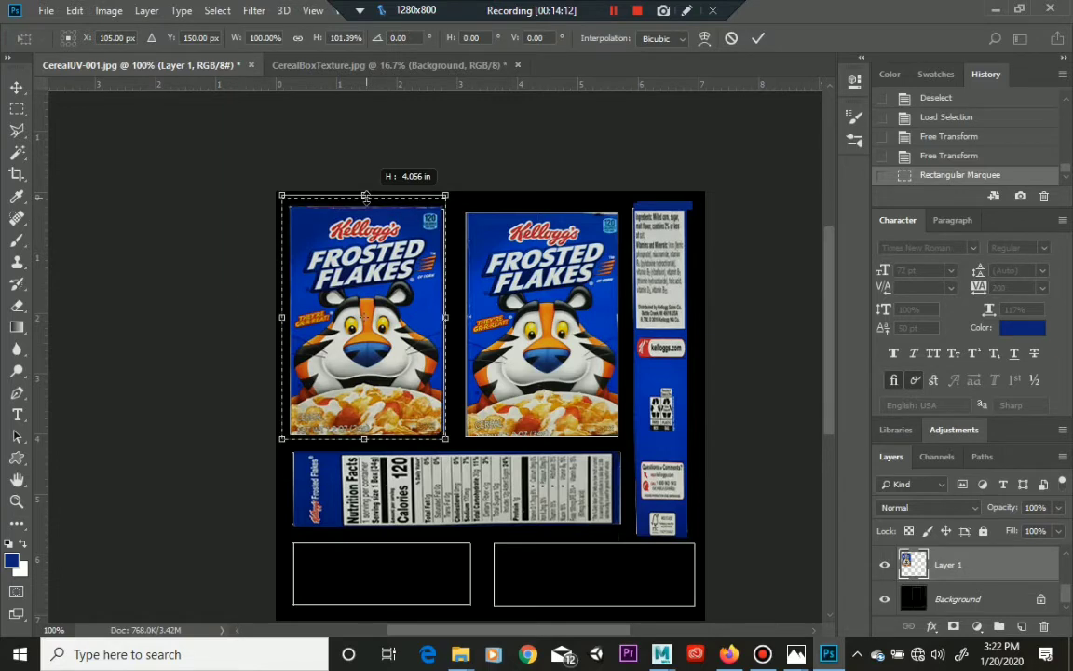
{"action": "left_click", "coordinate": [14, 504]}
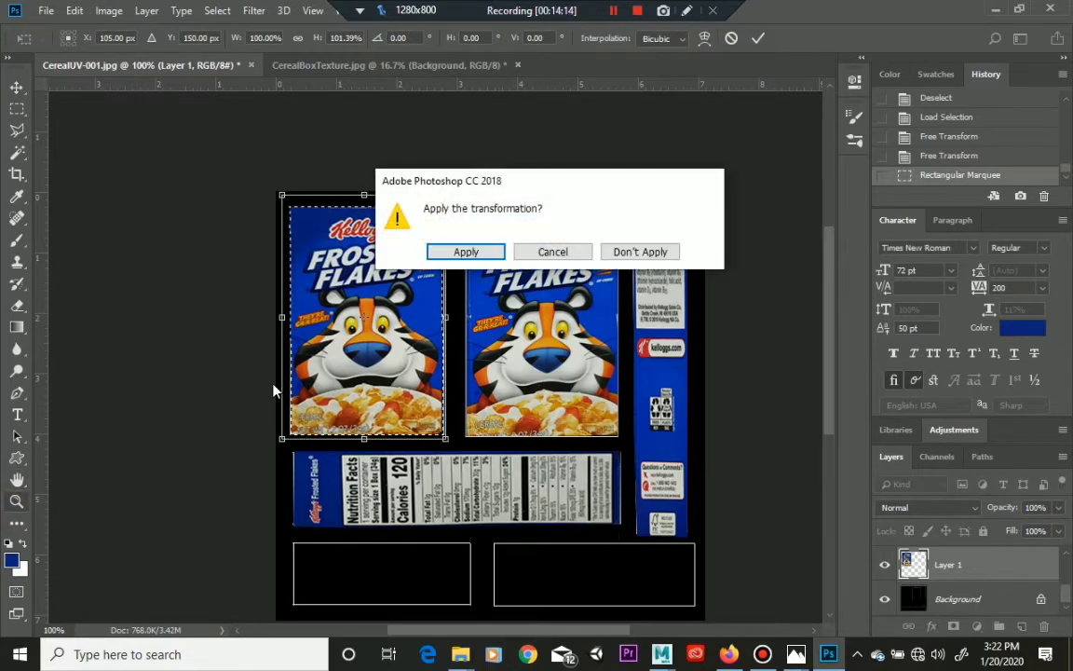
{"action": "left_click", "coordinate": [484, 253]}
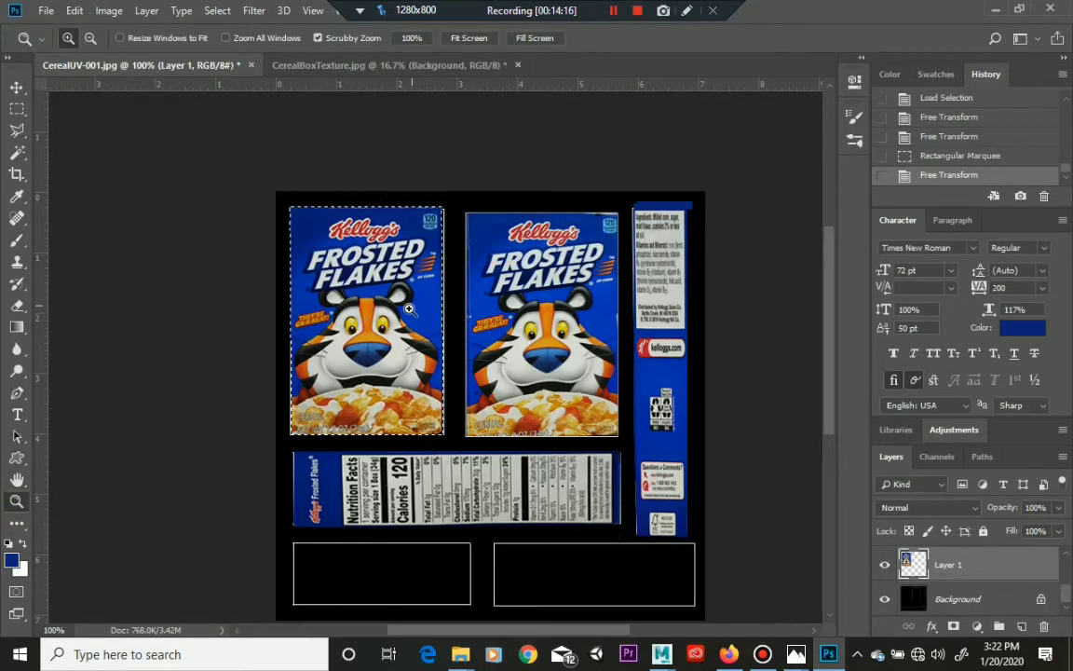
Examine up close how the front, nutrition and ingredients panels fit their UV outlines
{"action": "left_click", "coordinate": [373, 279]}
{"action": "scroll", "coordinate": [477, 320], "scroll_direction": "down", "scroll_amount": 3}
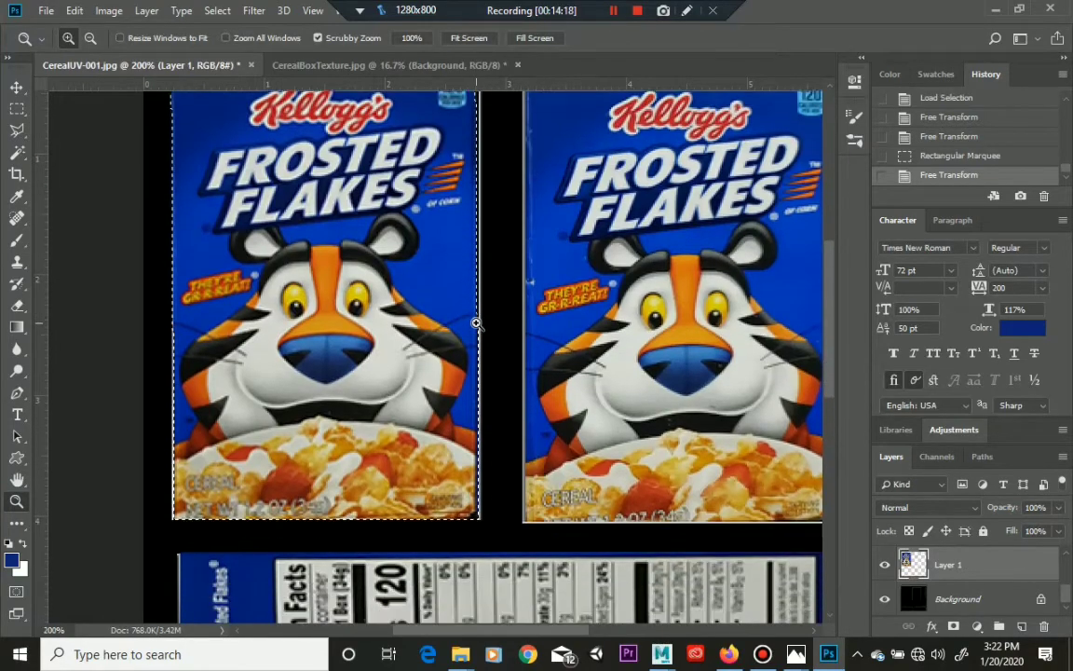
{"action": "scroll", "coordinate": [487, 332], "scroll_direction": "down", "scroll_amount": 3}
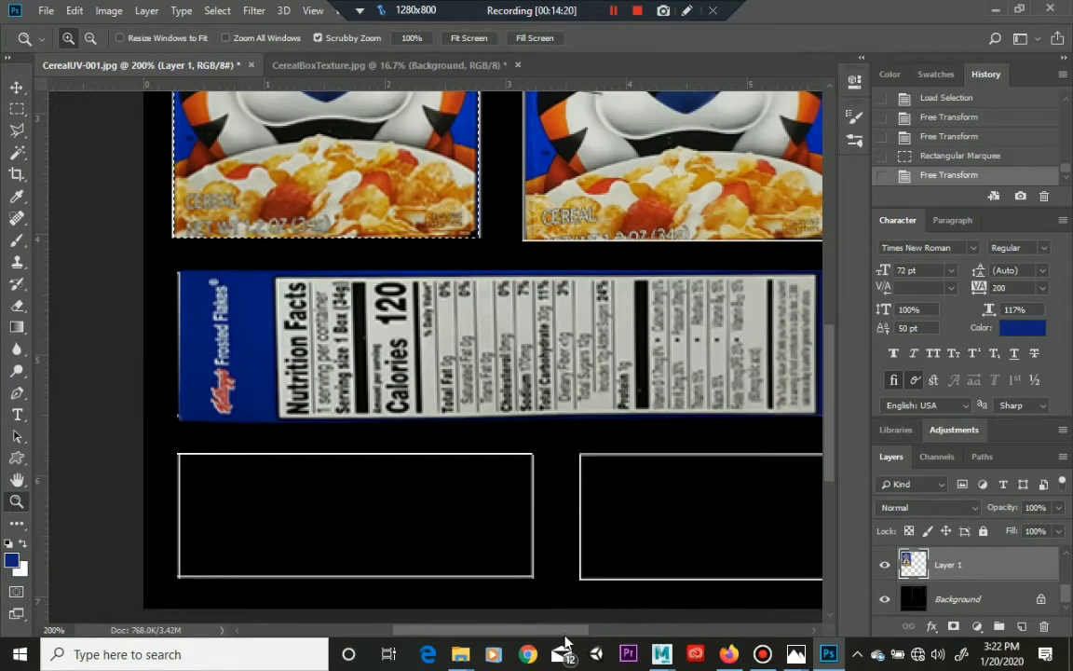
{"action": "left_click_drag", "start_coordinate": [568, 629], "coordinate": [637, 624]}
{"action": "scroll", "coordinate": [541, 336], "scroll_direction": "up", "scroll_amount": 6}
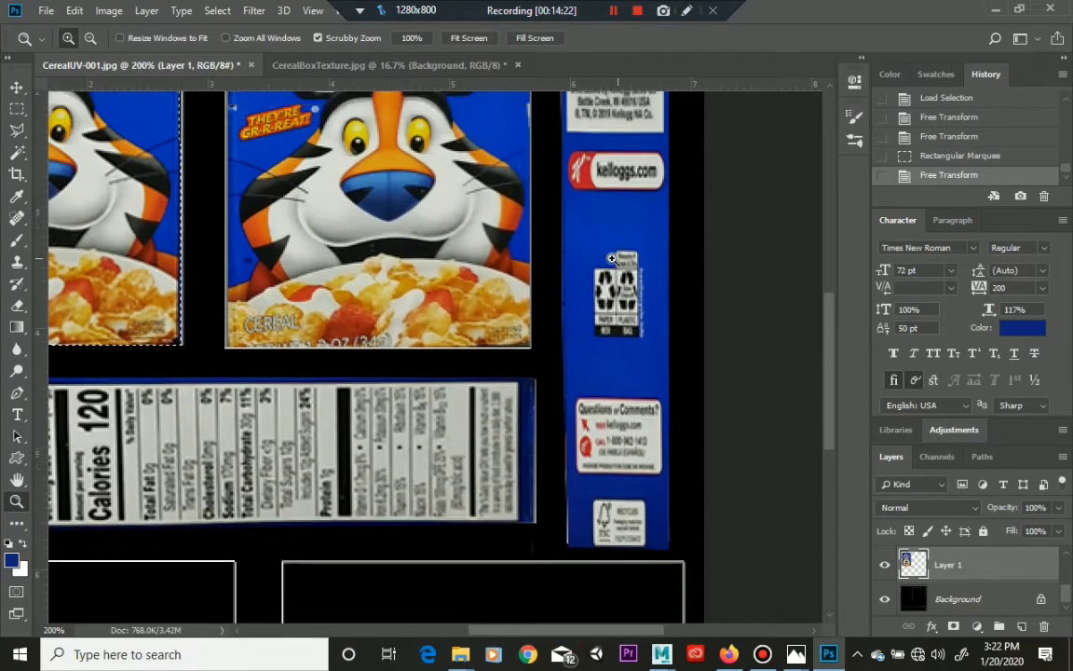
{"action": "scroll", "coordinate": [522, 317], "scroll_direction": "down", "scroll_amount": 2}
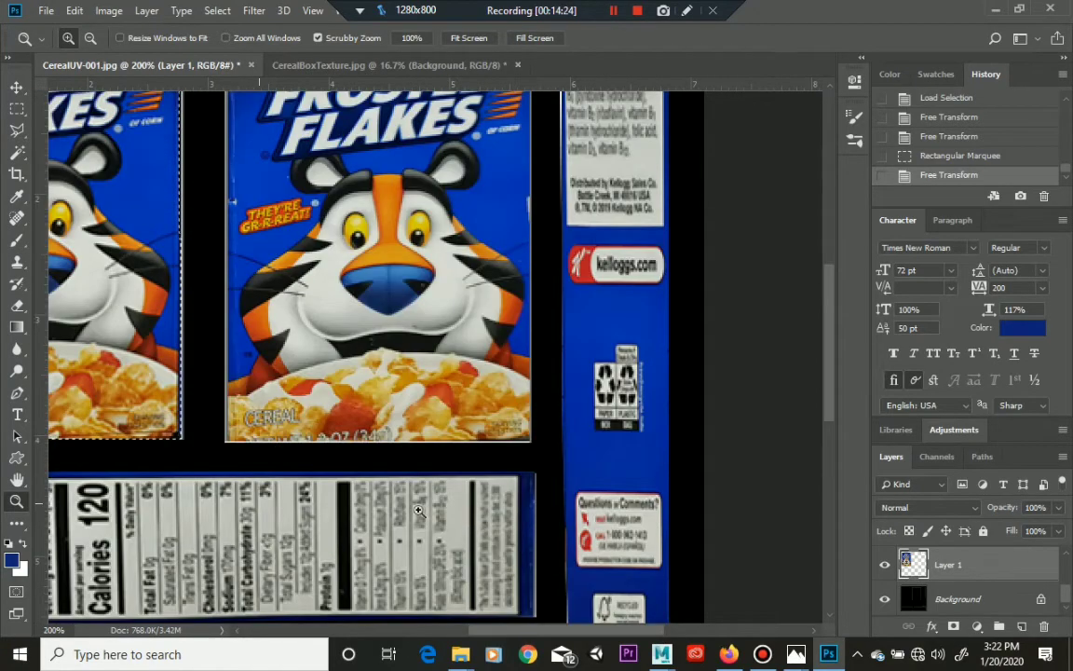
{"action": "scroll", "coordinate": [503, 341], "scroll_direction": "up", "scroll_amount": 3}
{"action": "scroll", "coordinate": [502, 339], "scroll_direction": "up", "scroll_amount": 1}
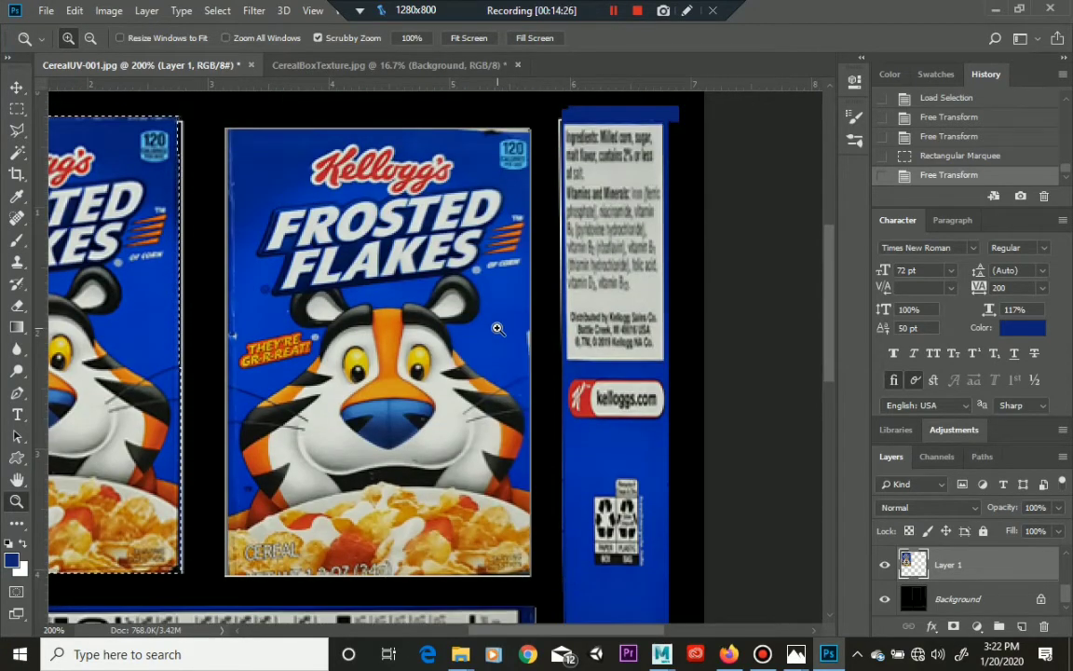
In the CerealBoxTexture.jpg photo, outline the upside-down Frosted Flakes top flap above the front panel with the Polygonal Lasso
{"action": "scroll", "coordinate": [494, 188], "scroll_direction": "down", "scroll_amount": 1}
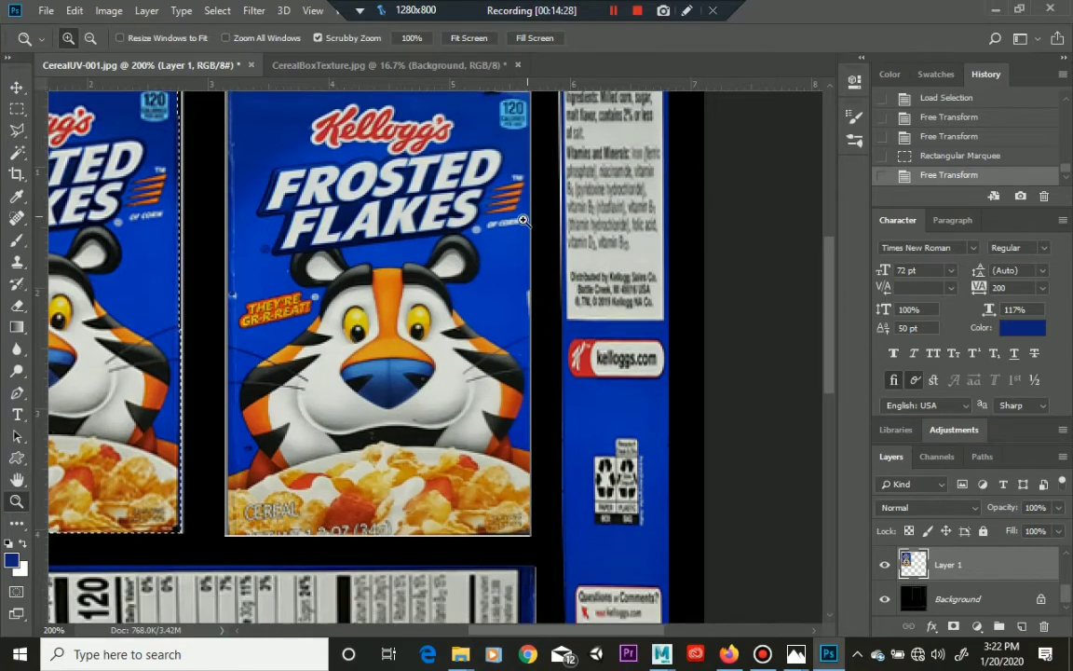
{"action": "scroll", "coordinate": [523, 219], "scroll_direction": "up", "scroll_amount": 1}
{"action": "scroll", "coordinate": [447, 280], "scroll_direction": "down", "scroll_amount": 9}
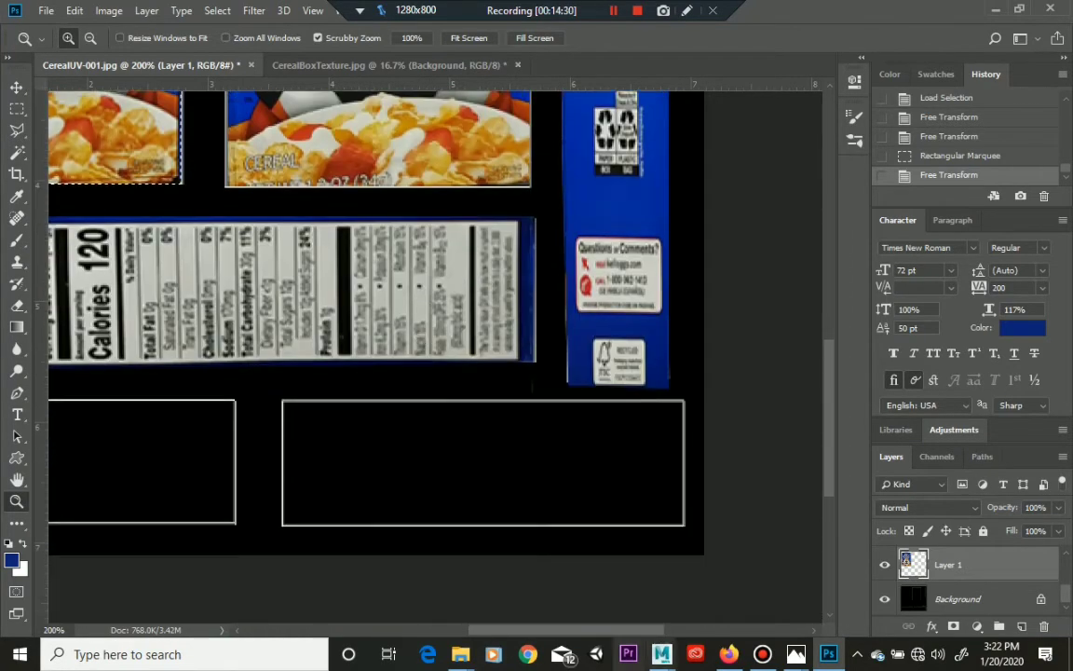
{"action": "left_click", "coordinate": [318, 67]}
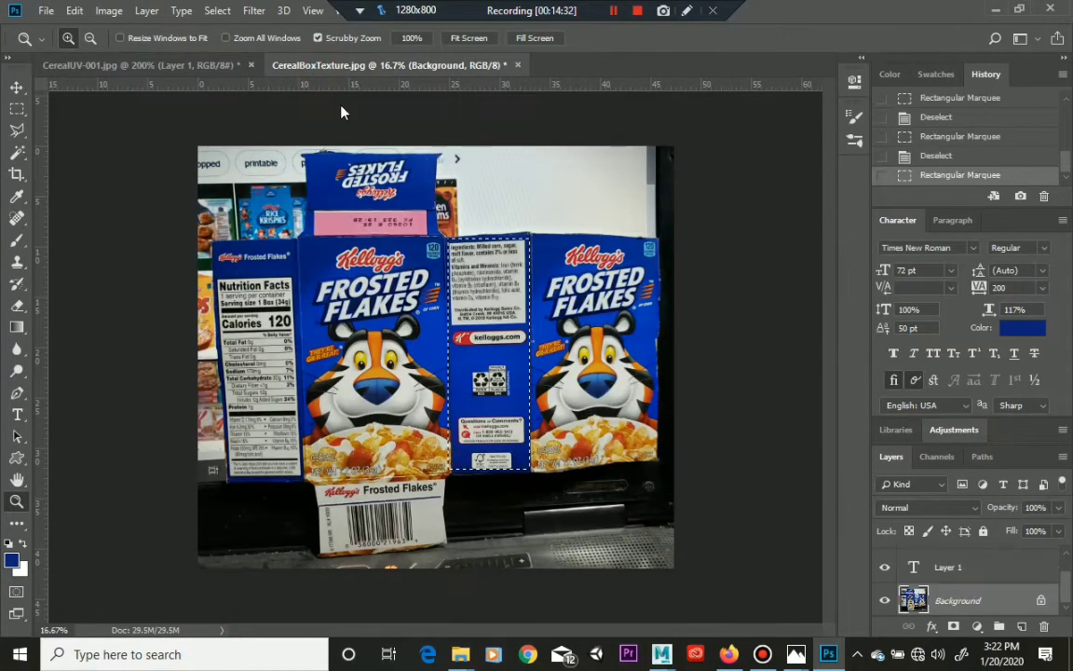
{"action": "left_click", "coordinate": [16, 111]}
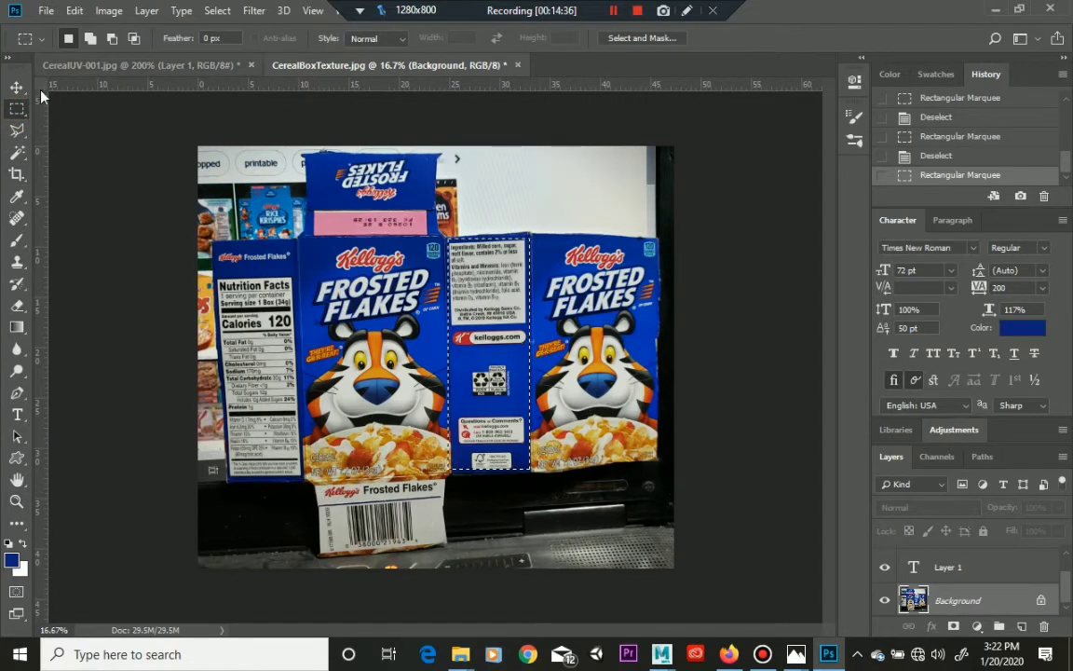
{"action": "left_click", "coordinate": [17, 130]}
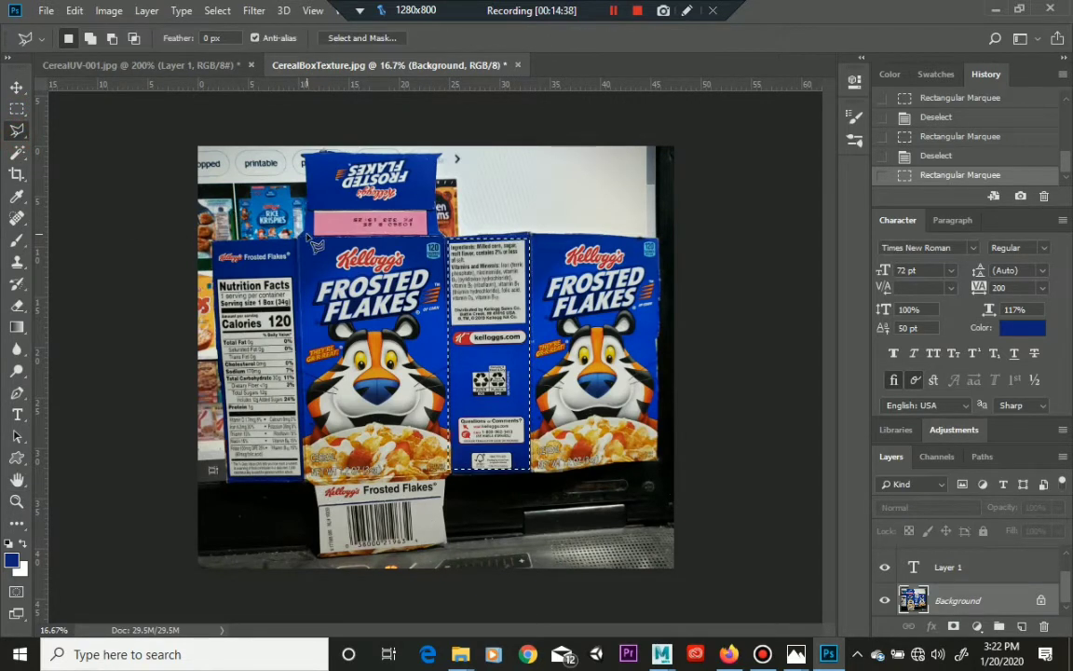
{"action": "left_click", "coordinate": [298, 236]}
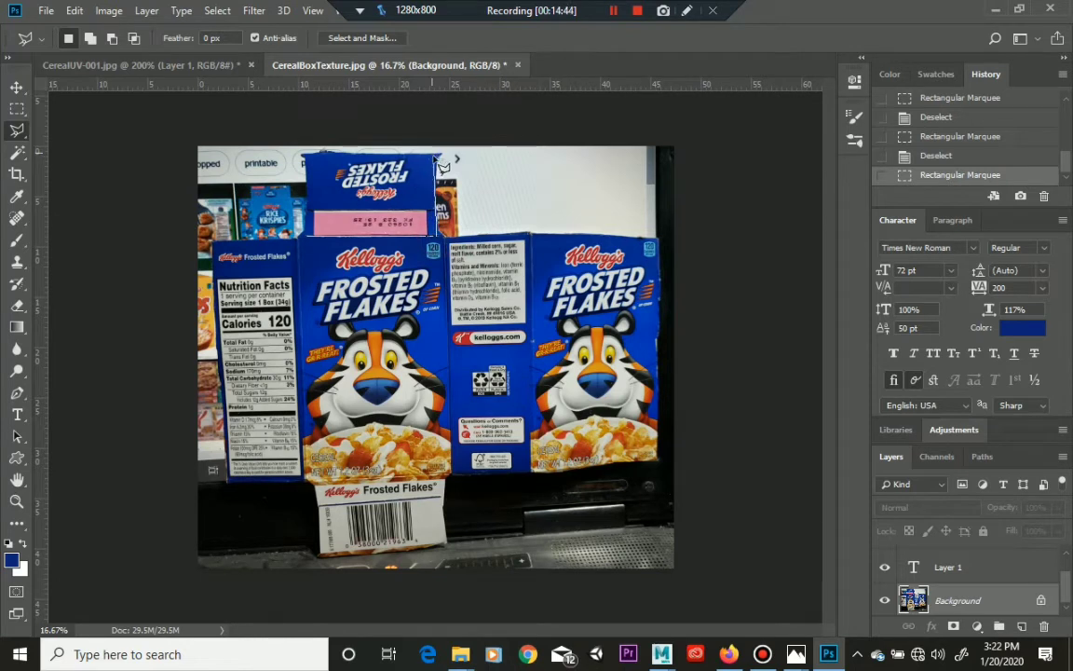
{"action": "left_click", "coordinate": [307, 155]}
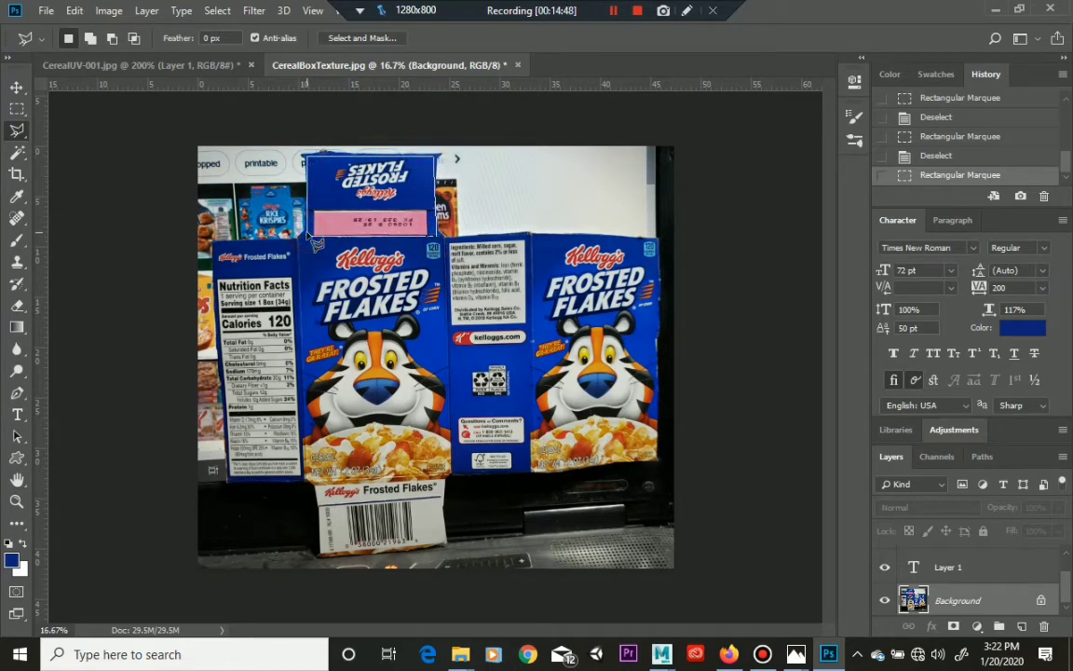
{"action": "double_click", "coordinate": [308, 234]}
Copy the selected top flap and paste it into CerealUV-001.jpg as a new layer
{"action": "left_click", "coordinate": [78, 14]}
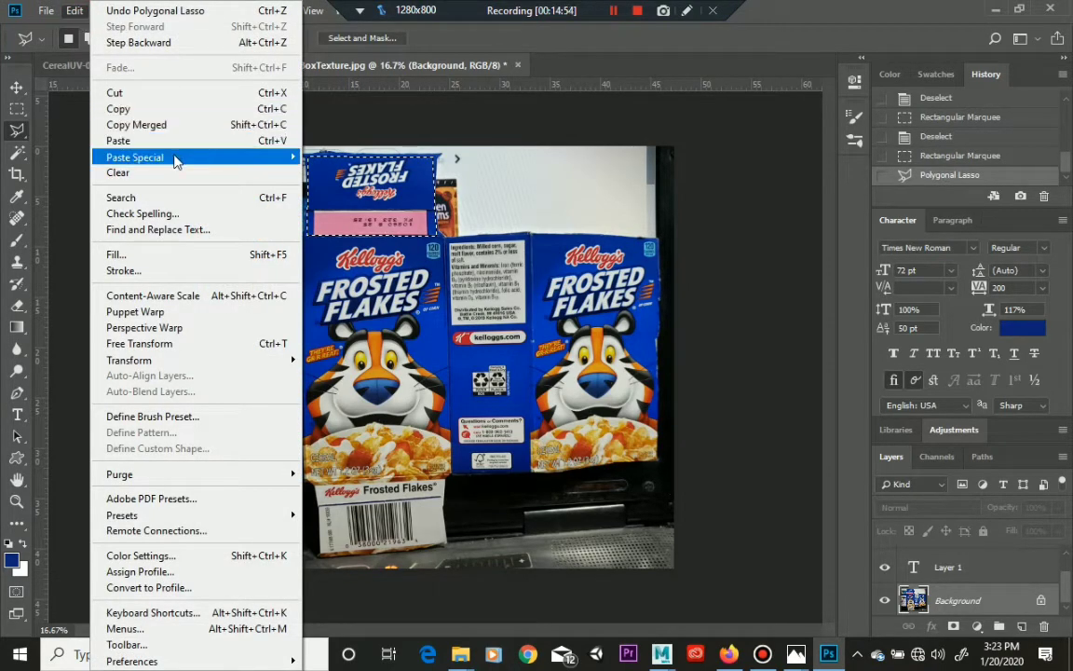
{"action": "mouse_move", "coordinate": [175, 162]}
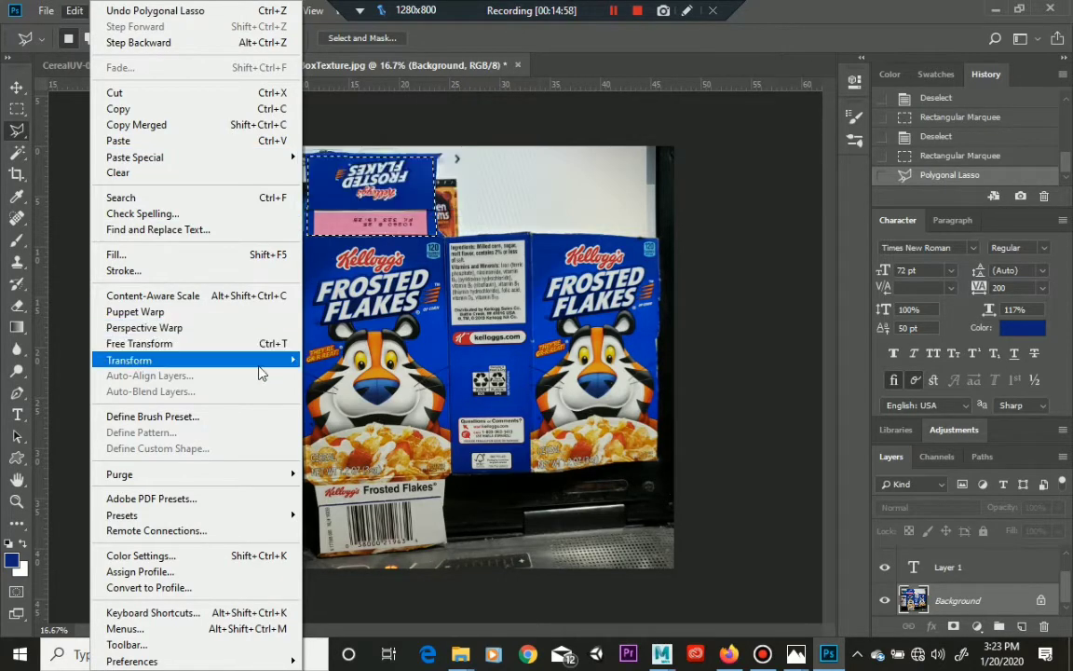
{"action": "left_click", "coordinate": [198, 111]}
{"action": "left_click", "coordinate": [142, 64]}
{"action": "key", "text": "ctrl+v"}
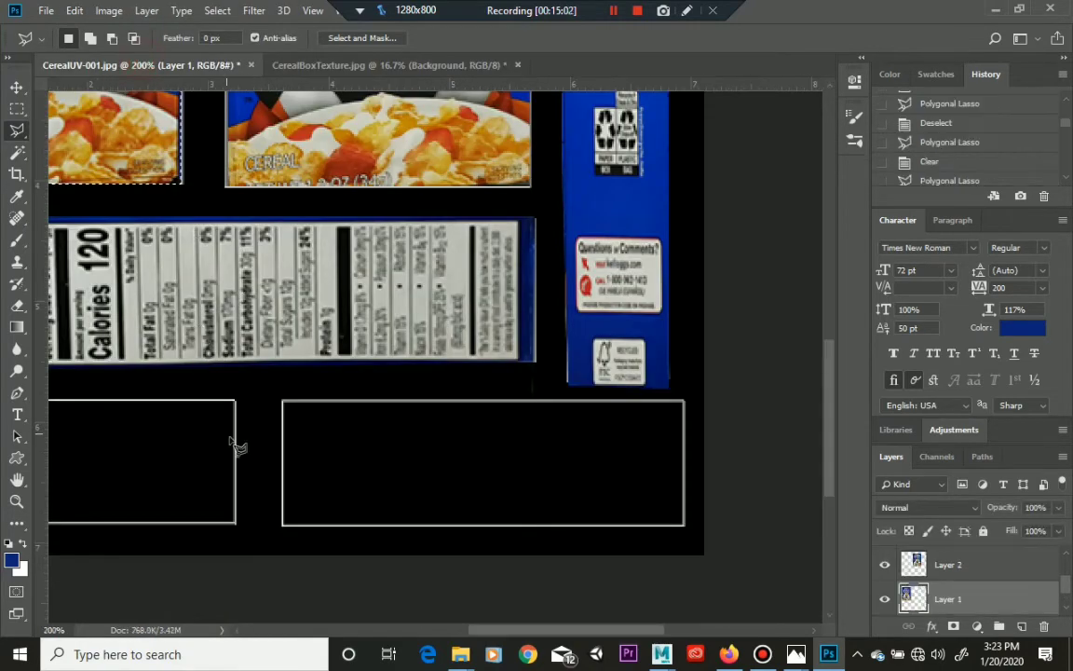
{"action": "scroll", "coordinate": [235, 443], "scroll_direction": "down", "scroll_amount": 1}
{"action": "left_click", "coordinate": [16, 501]}
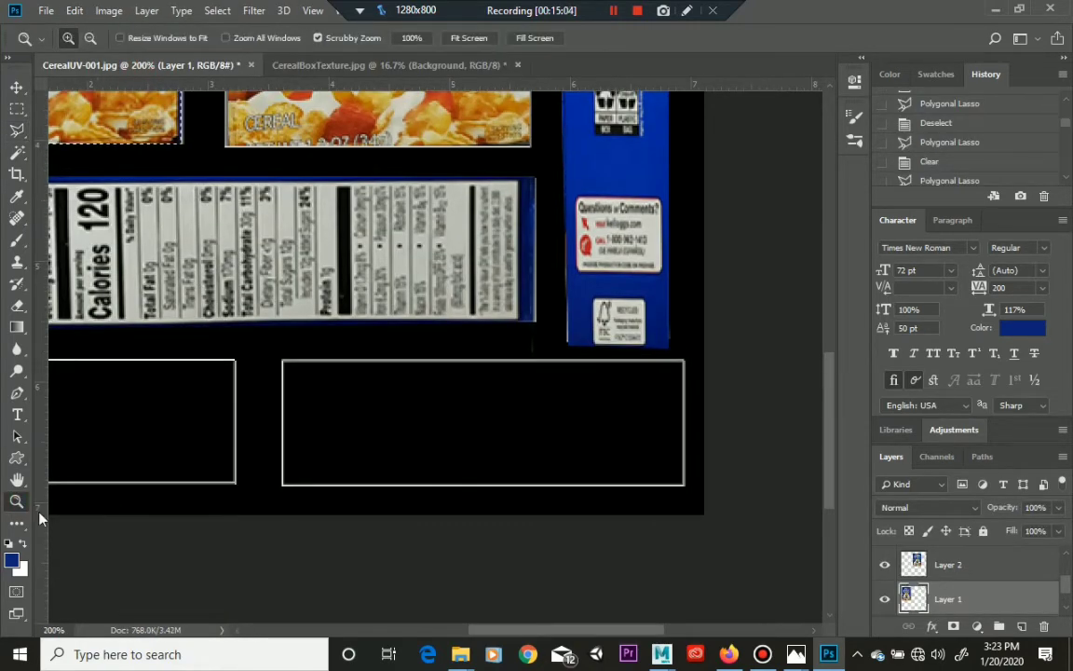
{"action": "left_click", "coordinate": [125, 492], "text": "alt"}
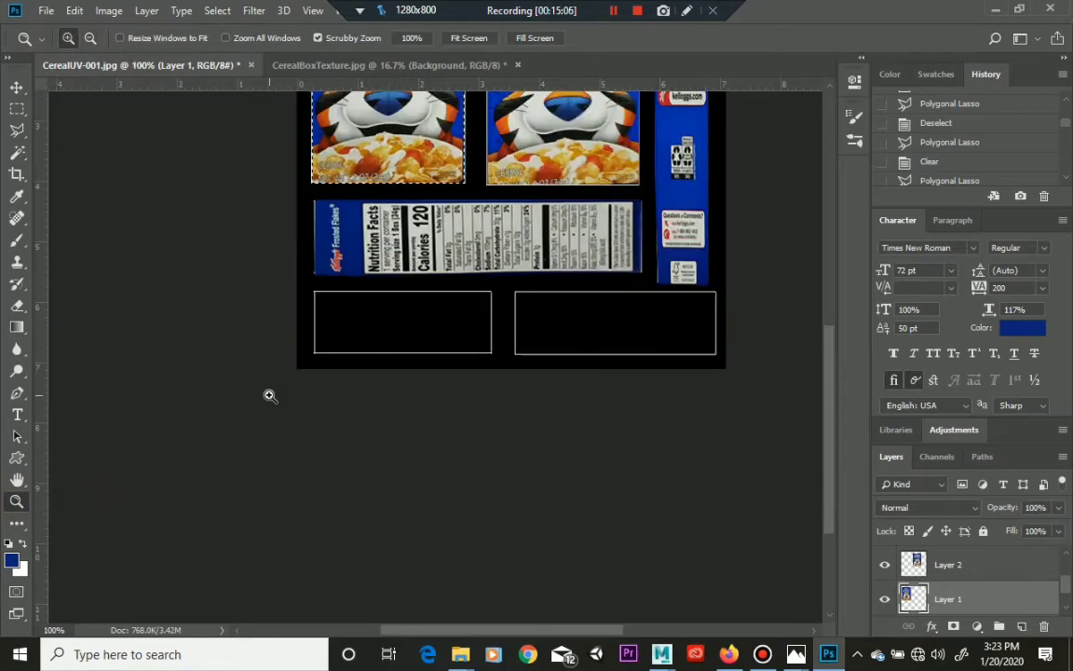
{"action": "key", "text": "ctrl+v"}
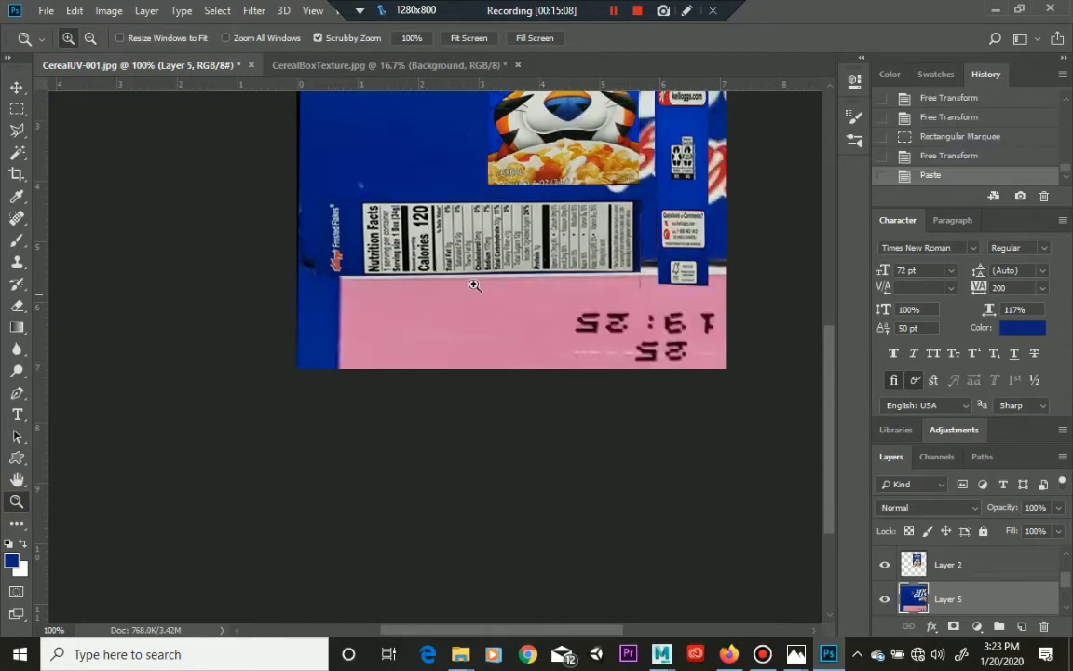
Scale the pasted top flap down to 18.28% width and 15.10% height near the empty UV rectangles, and apply the transformation
{"action": "left_click", "coordinate": [75, 10]}
{"action": "mouse_move", "coordinate": [211, 364]}
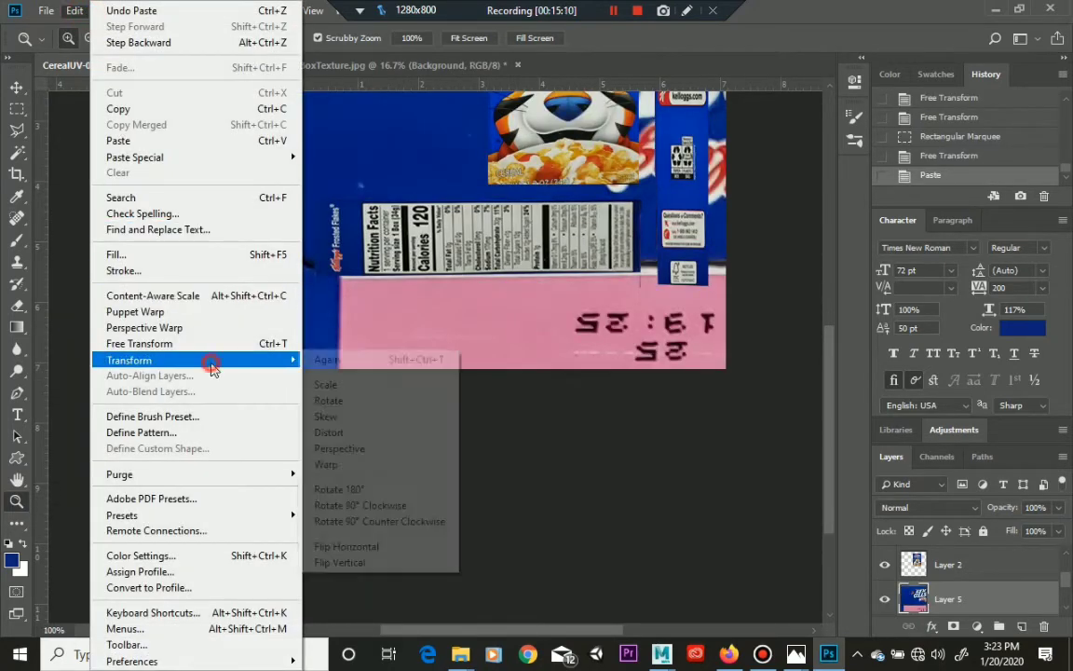
{"action": "left_click", "coordinate": [328, 384]}
{"action": "scroll", "coordinate": [341, 266], "scroll_direction": "up", "scroll_amount": 4}
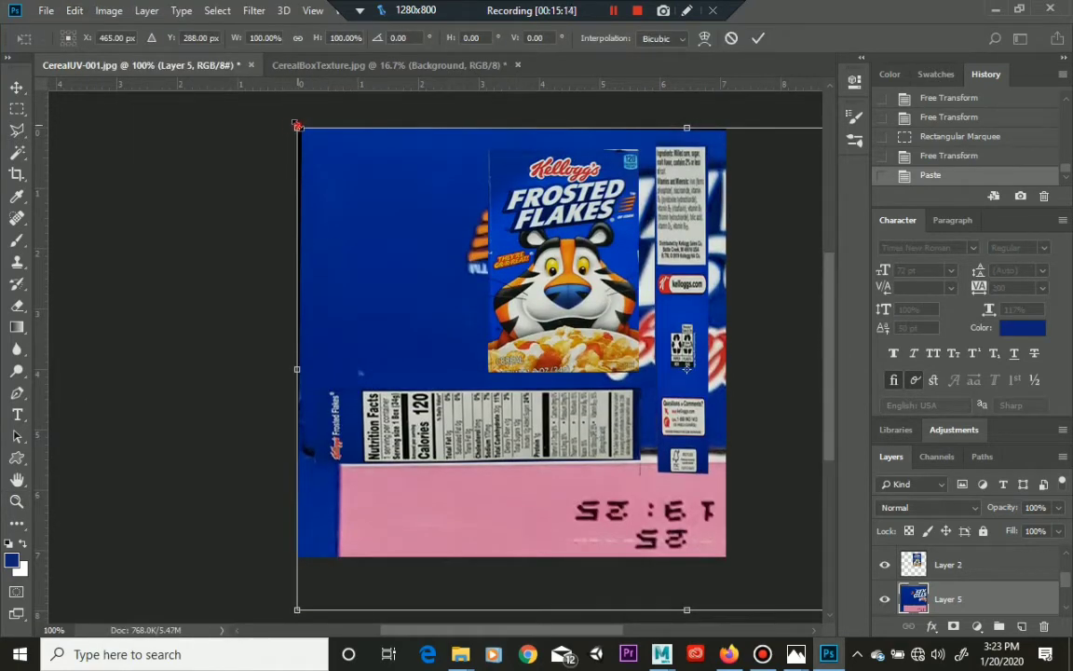
{"action": "left_click_drag", "start_coordinate": [297, 125], "coordinate": [598, 364]}
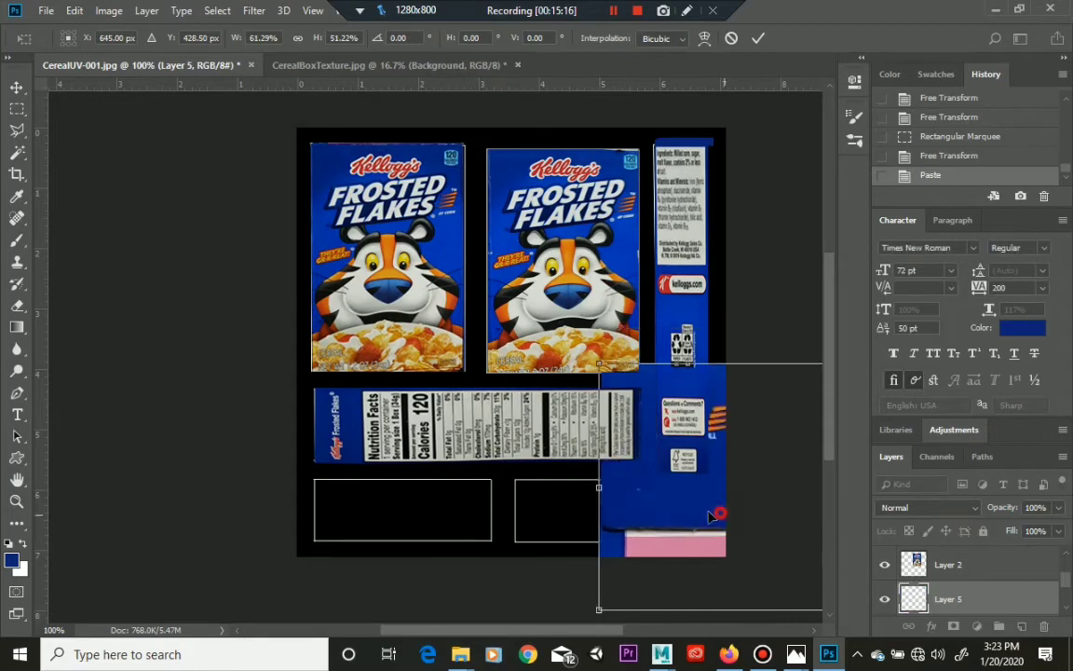
{"action": "left_click_drag", "start_coordinate": [711, 515], "coordinate": [372, 443]}
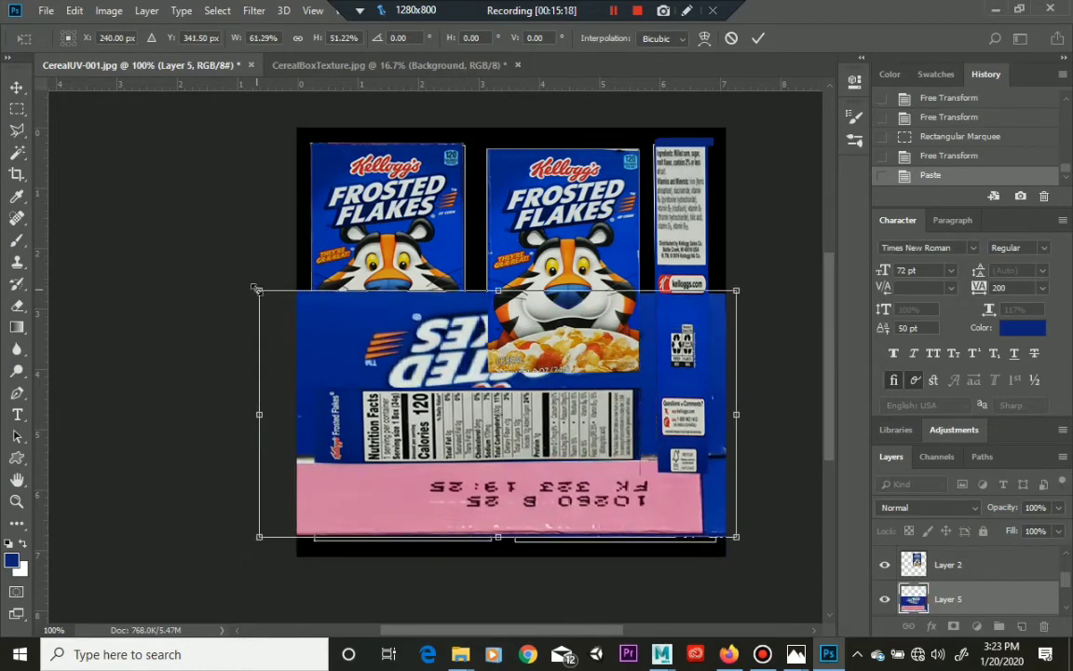
{"action": "left_click_drag", "start_coordinate": [258, 290], "coordinate": [413, 373]}
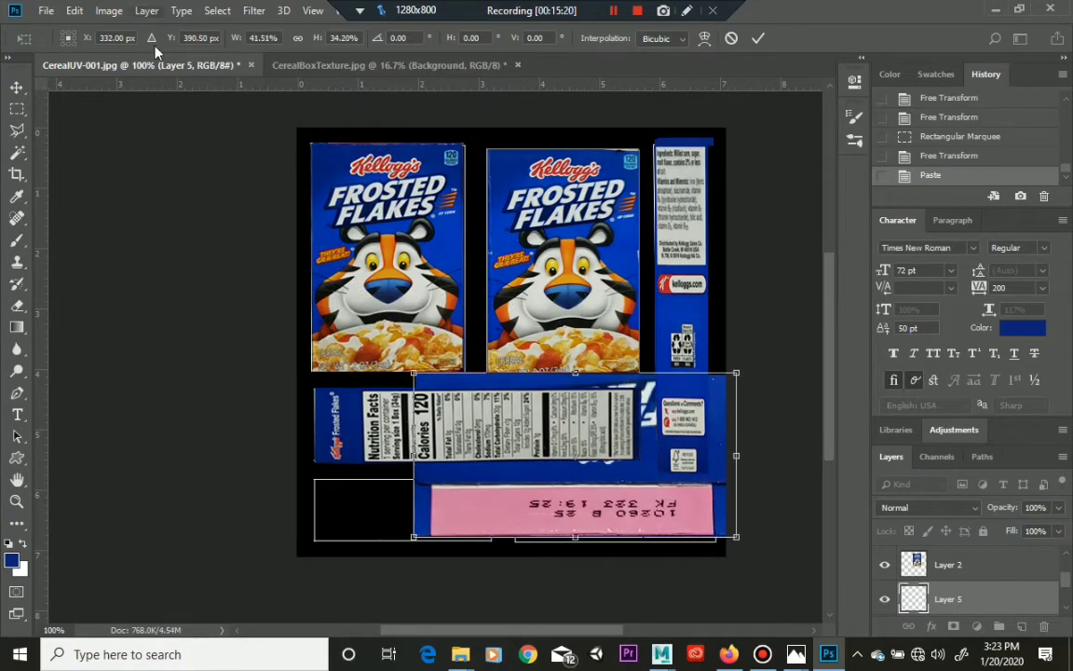
{"action": "left_click_drag", "start_coordinate": [735, 373], "coordinate": [583, 523]}
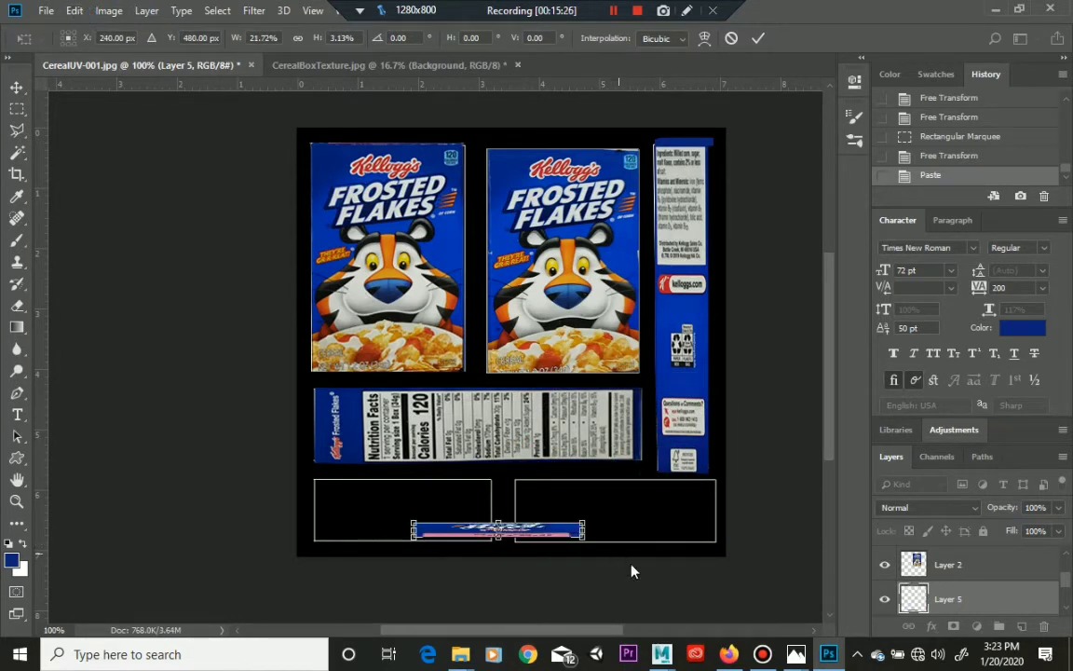
{"action": "key", "text": "ctrl+z"}
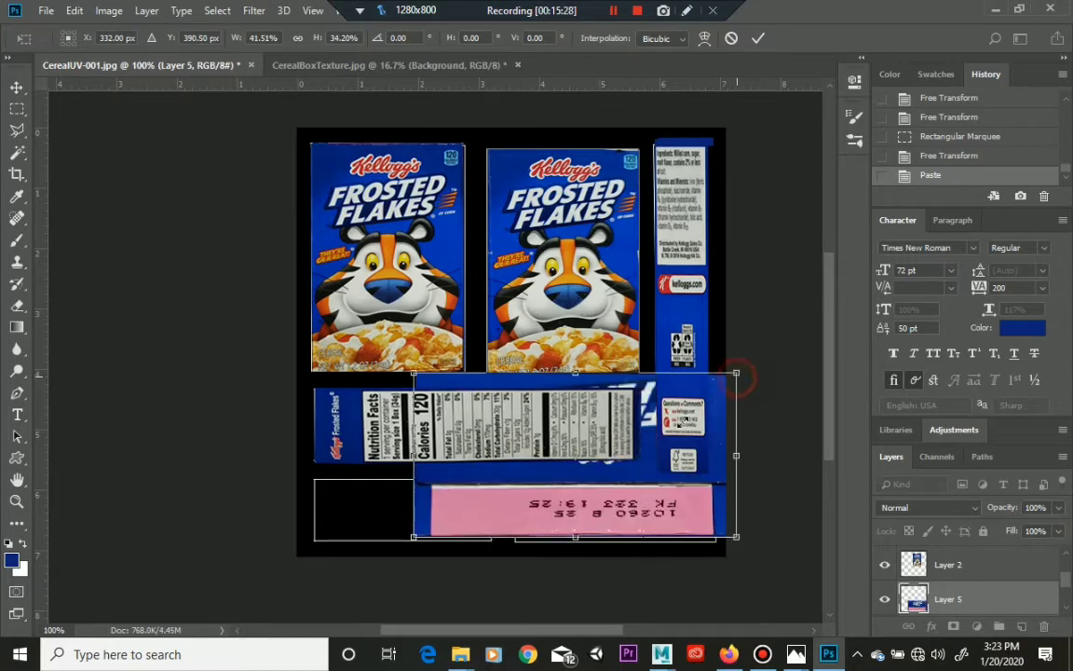
{"action": "left_click_drag", "start_coordinate": [735, 376], "coordinate": [574, 508]}
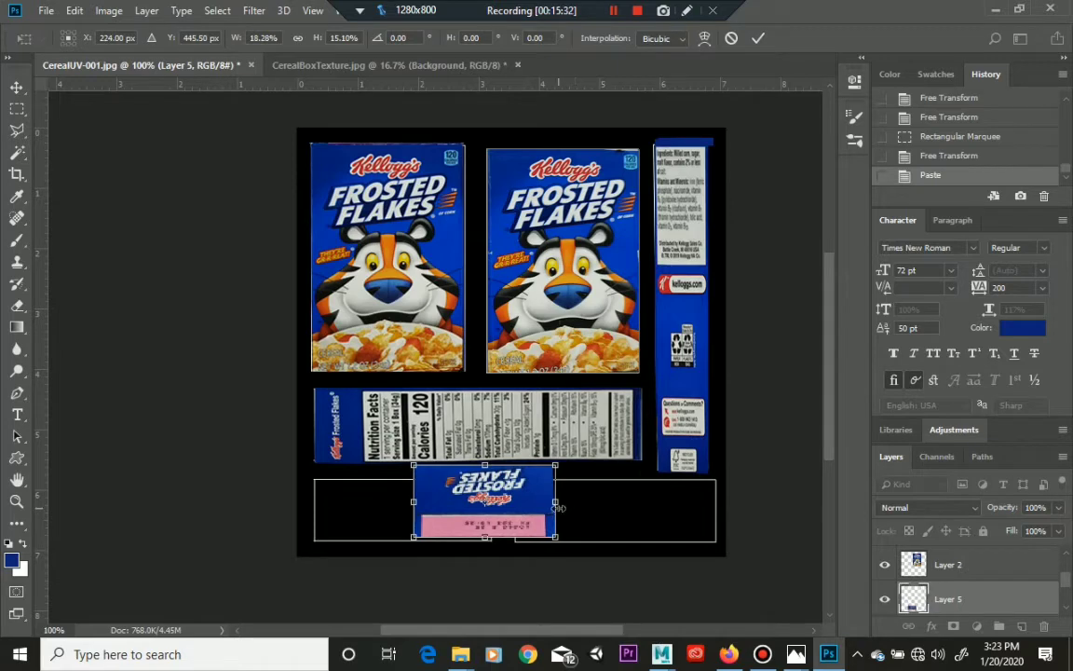
{"action": "key", "text": "Return"}
{"action": "key", "text": "z"}
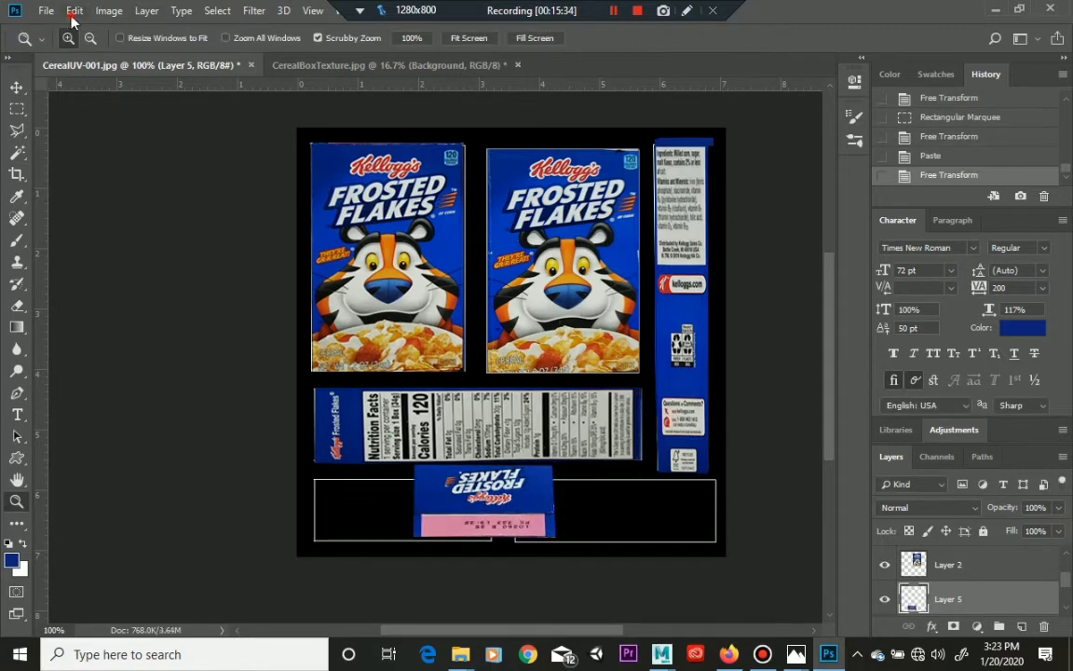
Rotate the top flap by -179.50° so its logo reads upright, and apply the rotation
{"action": "left_click", "coordinate": [73, 12]}
{"action": "mouse_move", "coordinate": [224, 360]}
{"action": "left_click", "coordinate": [362, 402]}
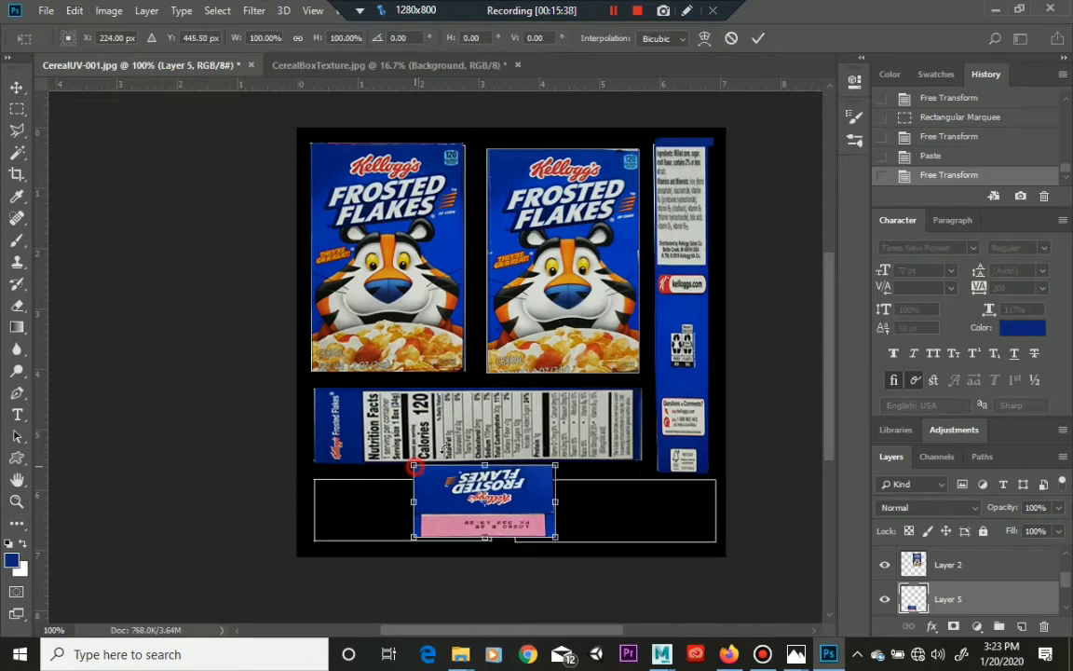
{"action": "left_click_drag", "start_coordinate": [446, 448], "coordinate": [571, 544]}
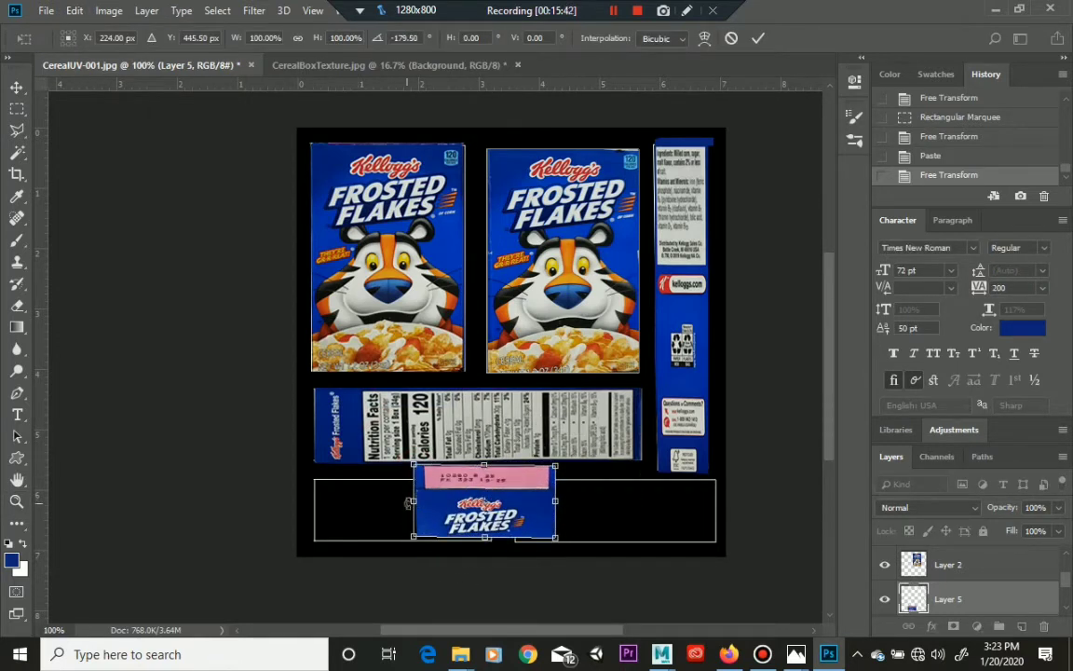
{"action": "key", "text": "Return"}
{"action": "key", "text": "z"}
Move the top flap onto the narrower empty UV rectangle below the nutrition panel and scale its height to 85.39%
{"action": "left_click", "coordinate": [73, 10]}
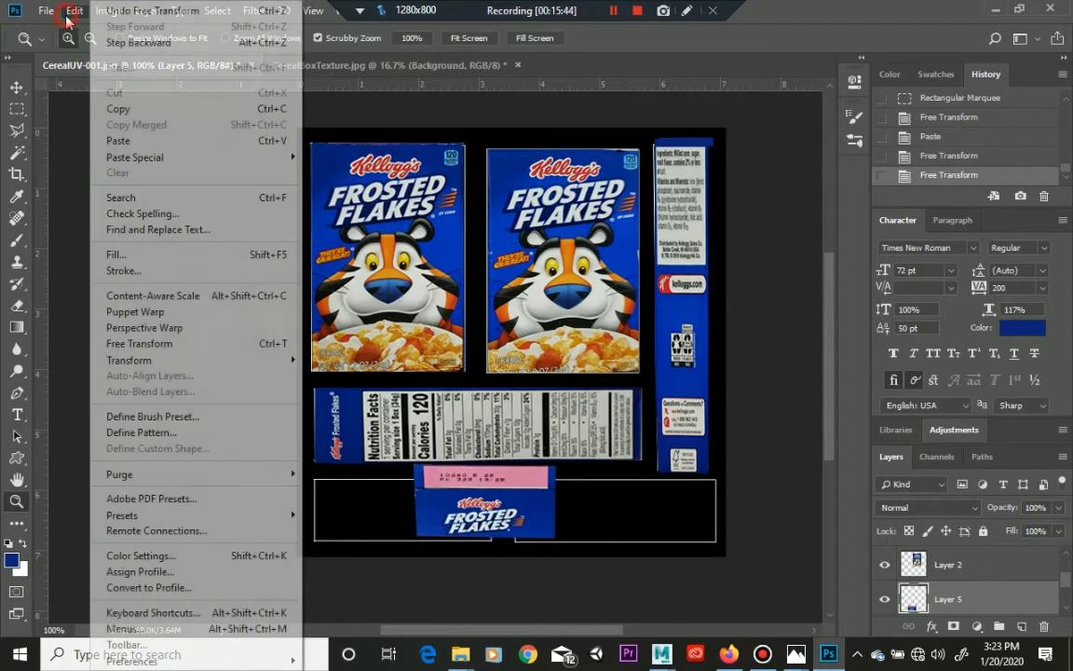
{"action": "mouse_move", "coordinate": [222, 360]}
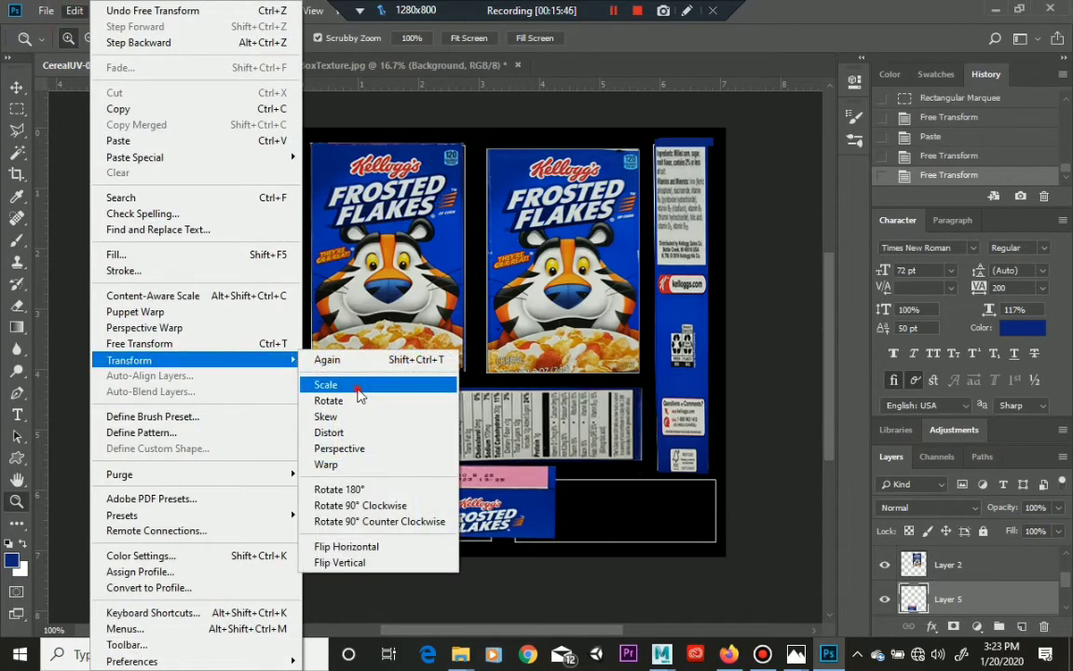
{"action": "left_click", "coordinate": [328, 385]}
{"action": "left_click_drag", "start_coordinate": [475, 514], "coordinate": [393, 522]}
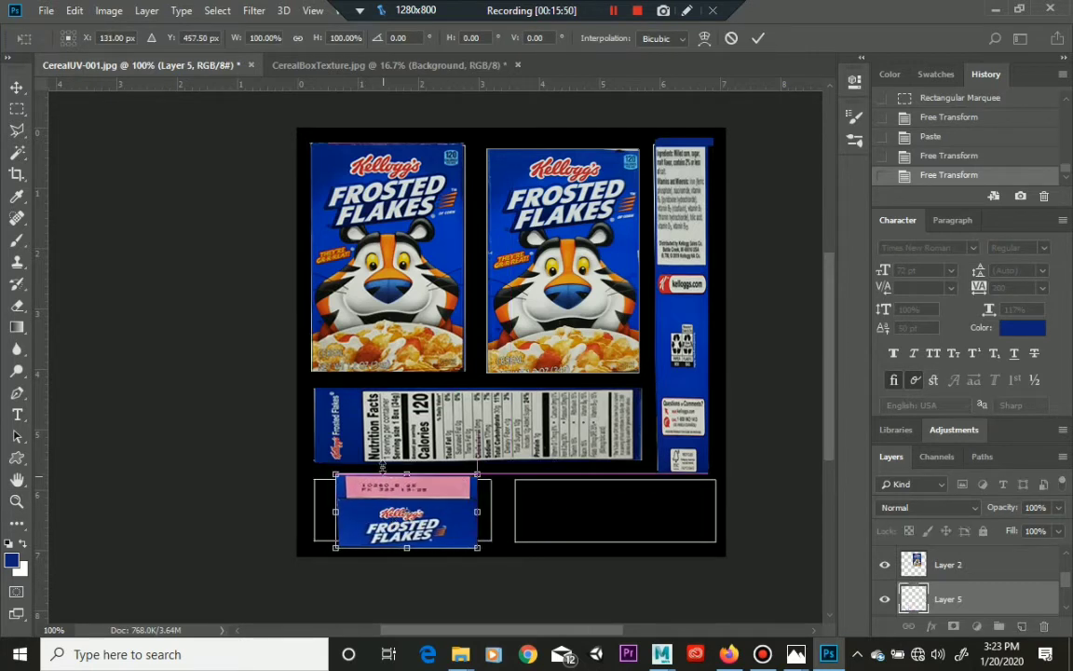
{"action": "left_click_drag", "start_coordinate": [409, 476], "coordinate": [417, 480]}
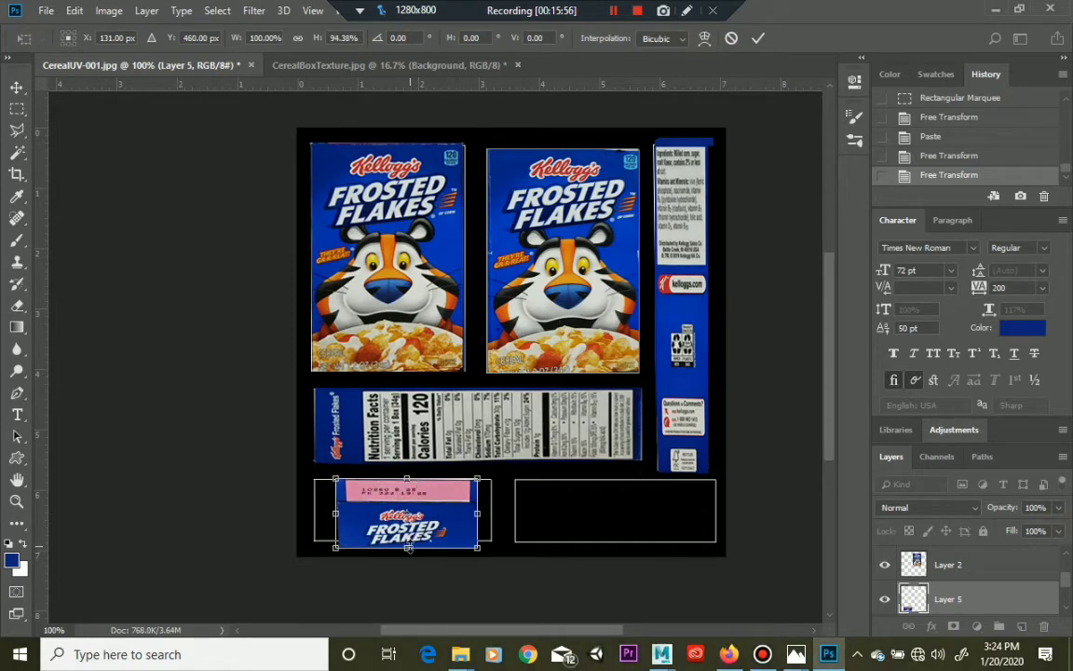
{"action": "left_click_drag", "start_coordinate": [408, 547], "coordinate": [408, 540]}
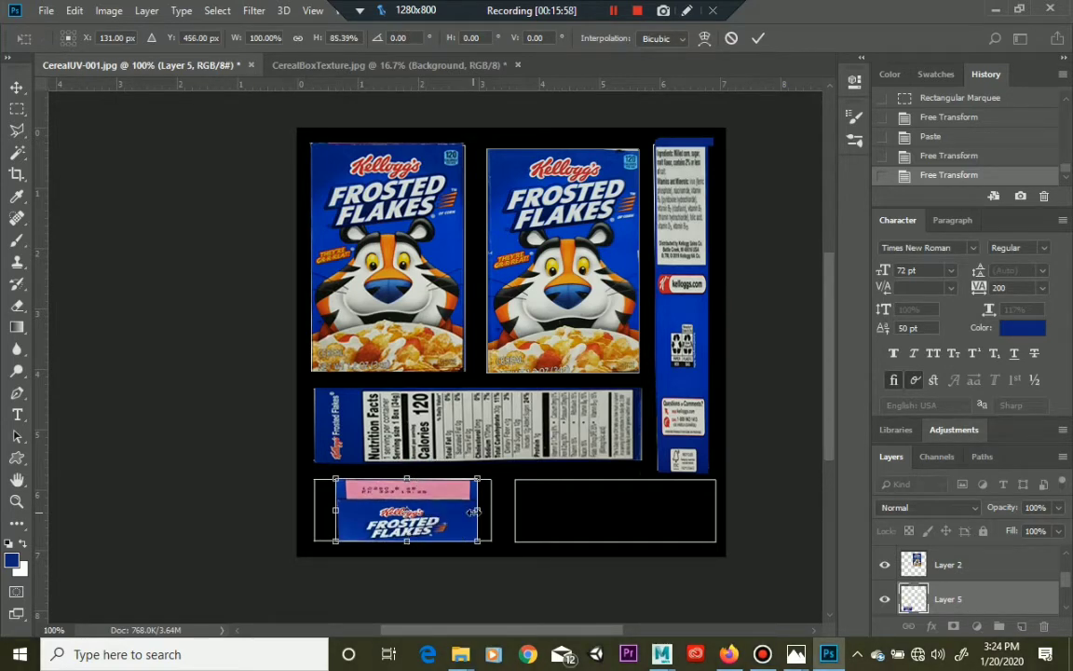
Stretch the top flap to 124.71% width and 84.27% height so it fills its UV rectangle, and apply the transformation
{"action": "left_click_drag", "start_coordinate": [476, 511], "coordinate": [489, 513]}
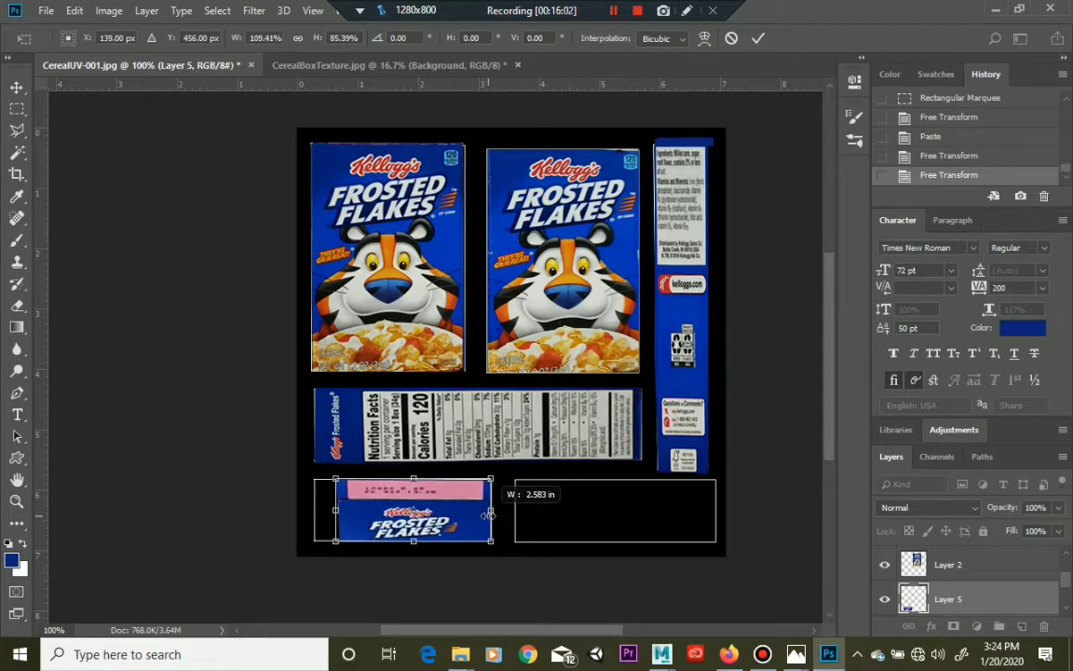
{"action": "left_click_drag", "start_coordinate": [489, 513], "coordinate": [486, 512]}
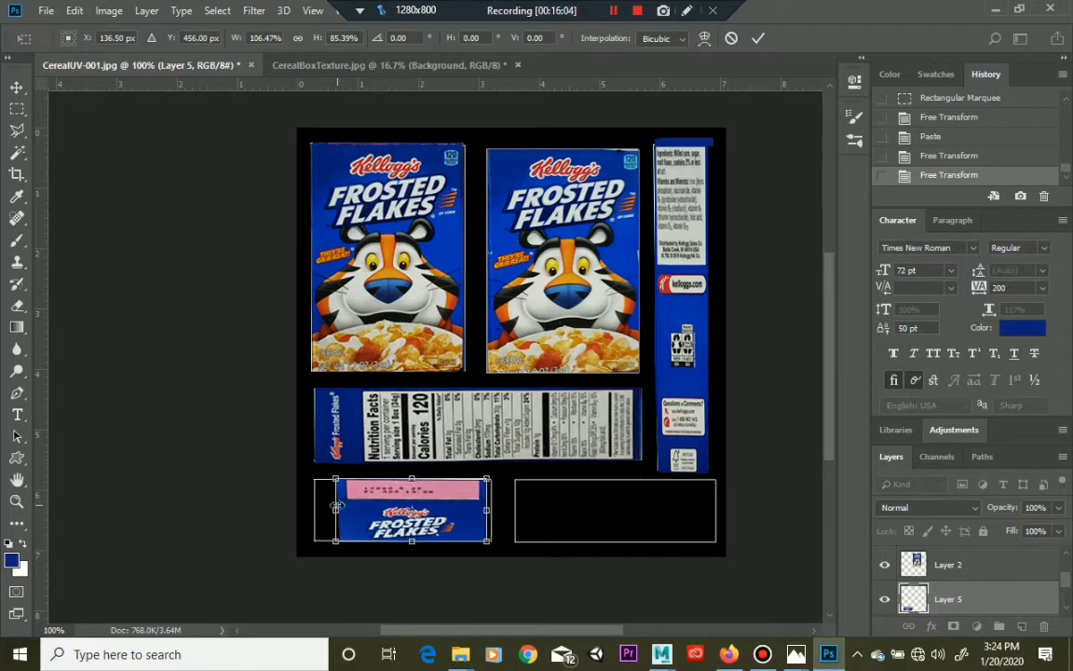
{"action": "left_click_drag", "start_coordinate": [333, 511], "coordinate": [315, 511]}
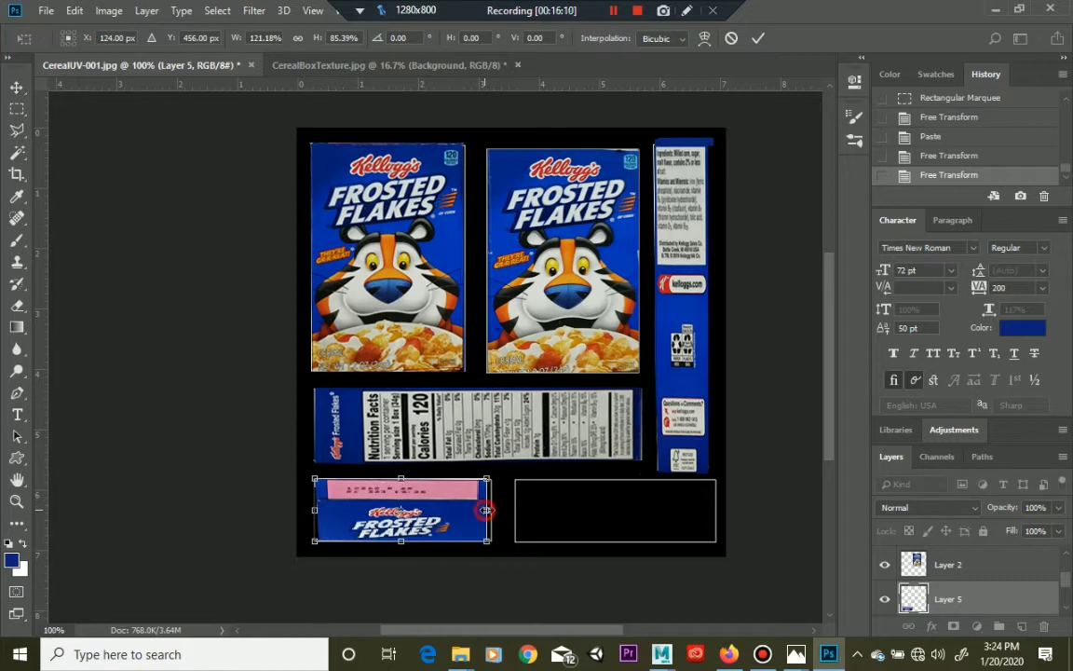
{"action": "left_click_drag", "start_coordinate": [485, 511], "coordinate": [491, 510]}
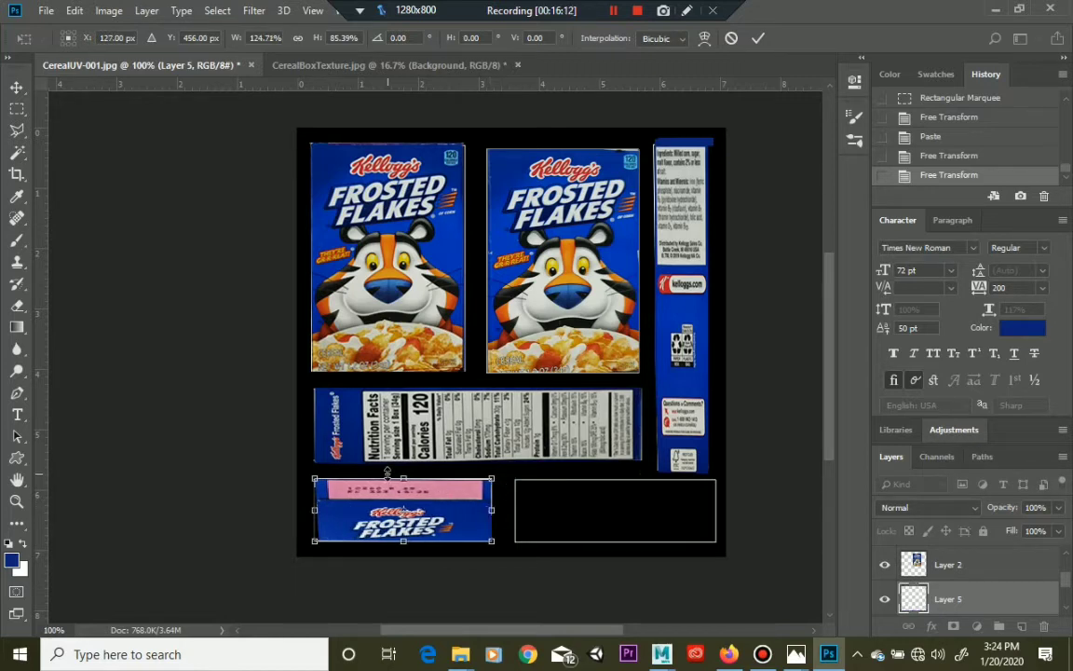
{"action": "mouse_move", "coordinate": [404, 476]}
{"action": "left_mouse_down"}
{"action": "mouse_move", "coordinate": [408, 486]}
{"action": "mouse_move", "coordinate": [410, 477]}
{"action": "left_mouse_up"}
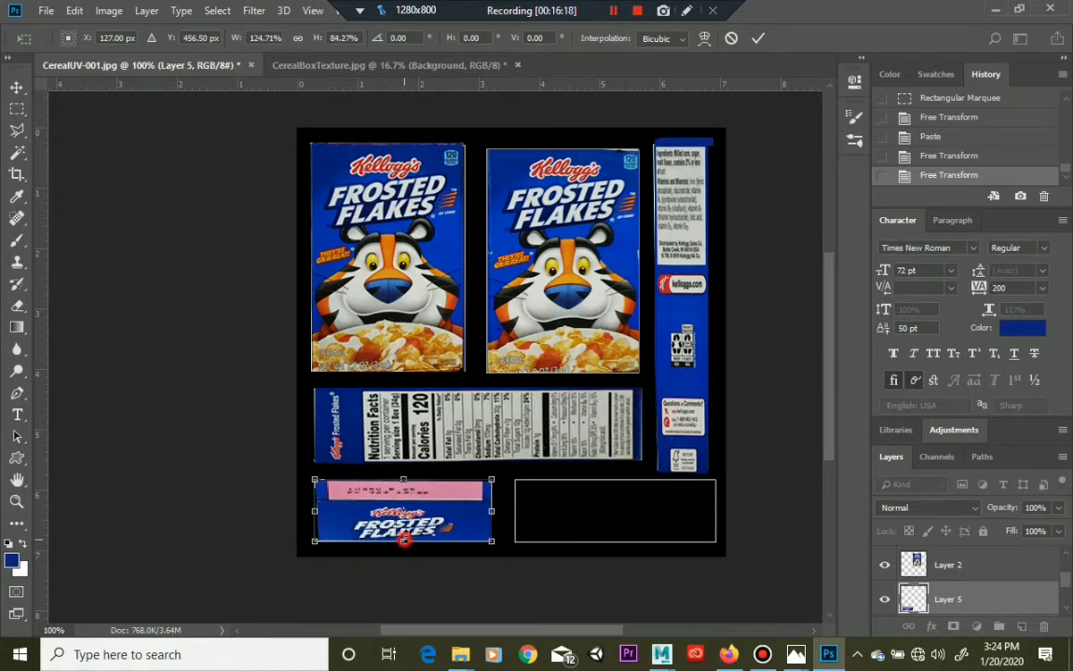
{"action": "mouse_move", "coordinate": [404, 538]}
{"action": "left_mouse_down"}
{"action": "mouse_move", "coordinate": [404, 528]}
{"action": "mouse_move", "coordinate": [402, 538]}
{"action": "left_mouse_up"}
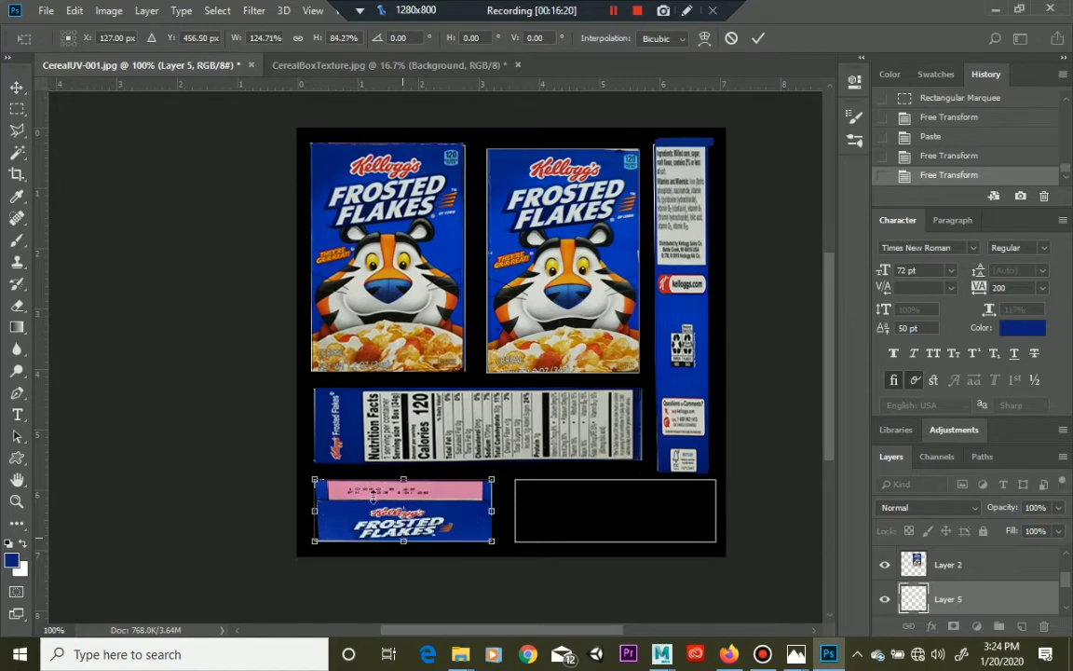
{"action": "key", "text": "Return"}
Skew the top flap's upper-right and lower-left corners outward to cover the UV rectangle's outline, and apply the transformation
{"action": "key", "text": "z"}
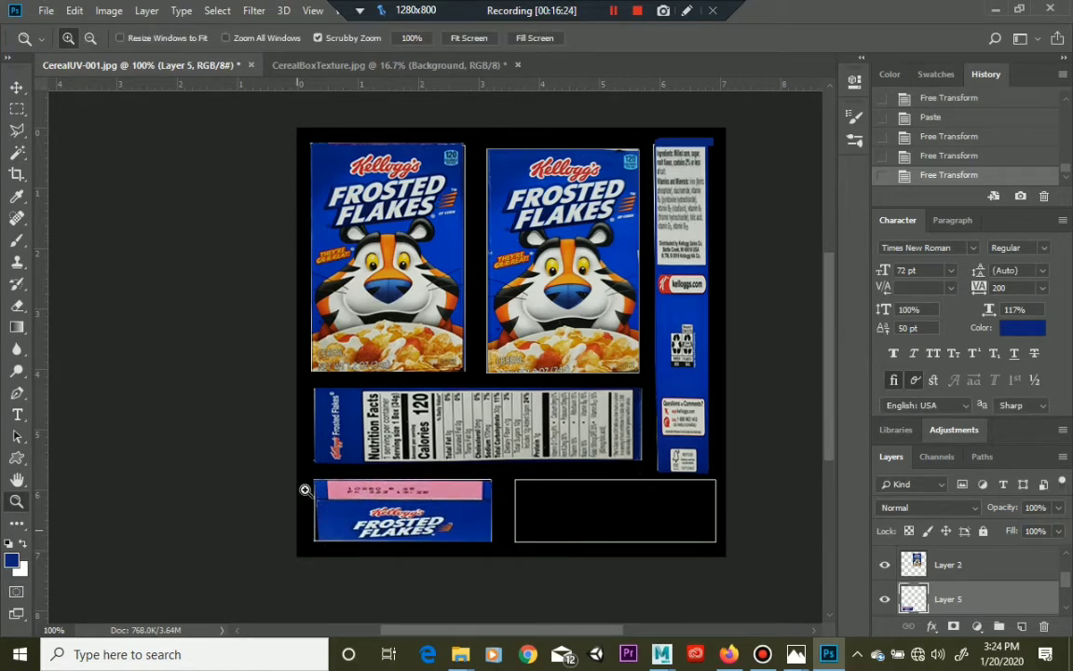
{"action": "left_click", "coordinate": [74, 11]}
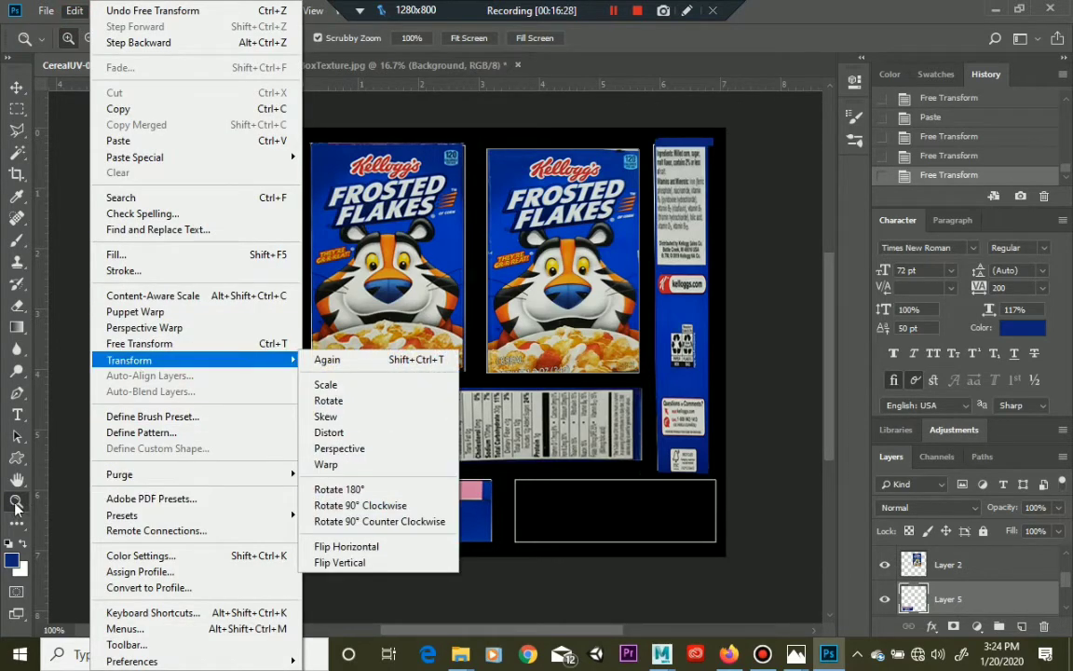
{"action": "left_click", "coordinate": [60, 501]}
{"action": "left_click", "coordinate": [333, 526]}
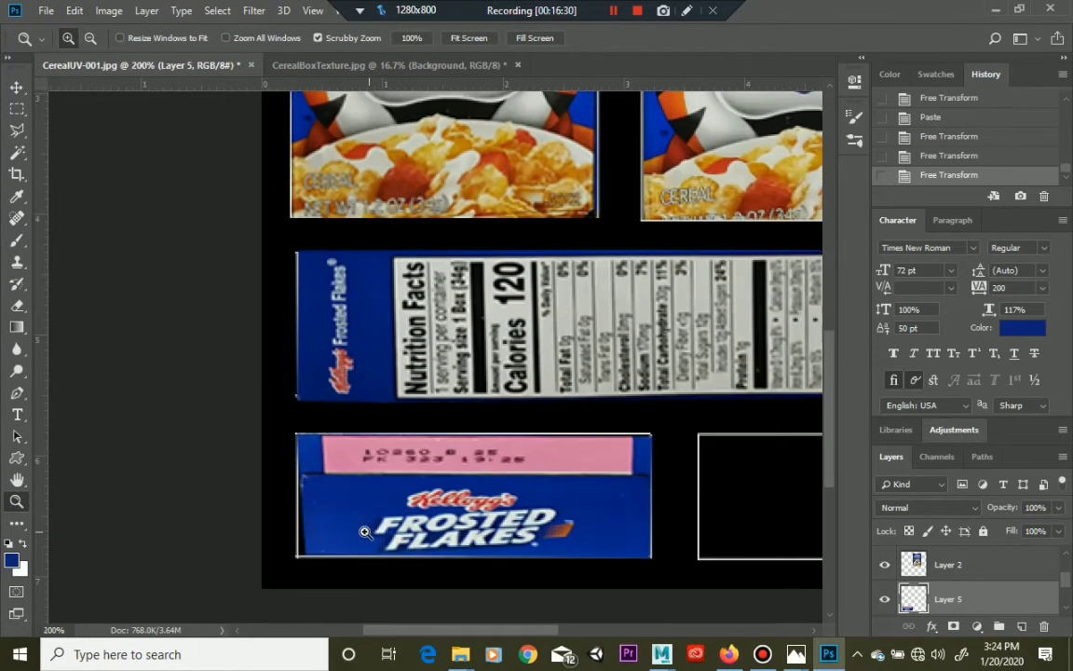
{"action": "left_click", "coordinate": [79, 13]}
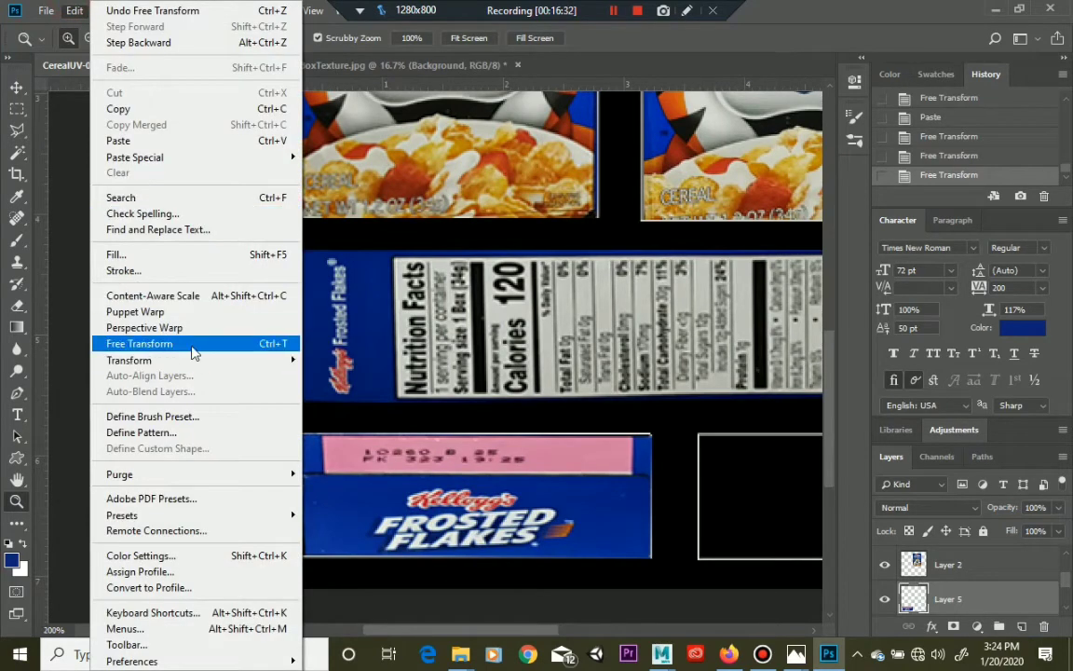
{"action": "mouse_move", "coordinate": [246, 363]}
{"action": "left_click", "coordinate": [359, 419]}
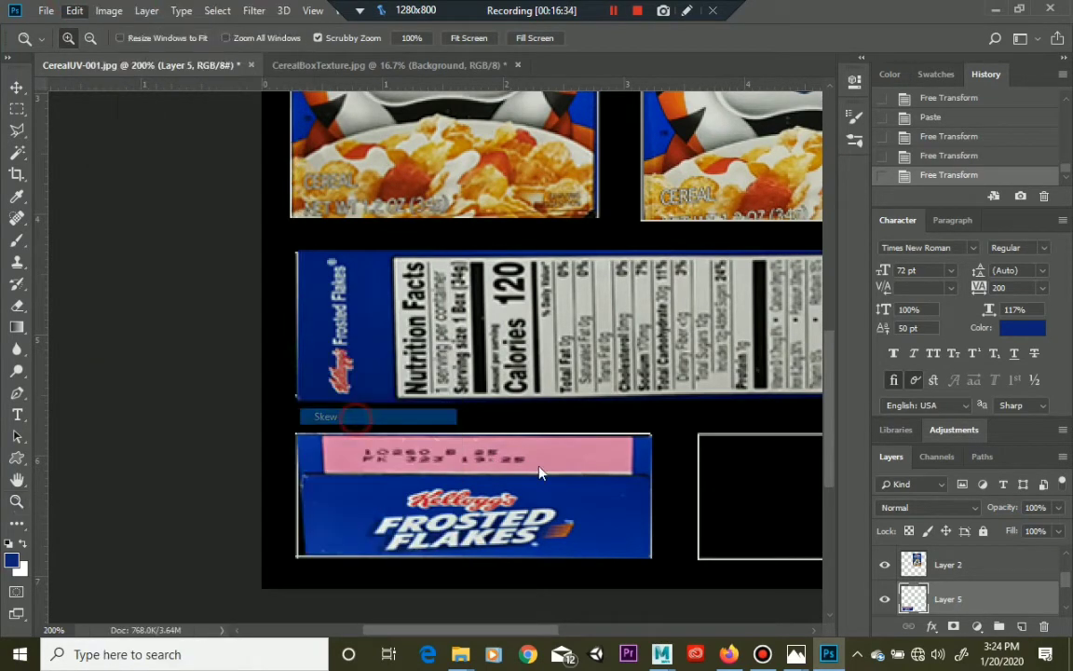
{"action": "mouse_move", "coordinate": [651, 433]}
{"action": "left_mouse_down"}
{"action": "mouse_move", "coordinate": [641, 434]}
{"action": "mouse_move", "coordinate": [650, 437]}
{"action": "left_mouse_up"}
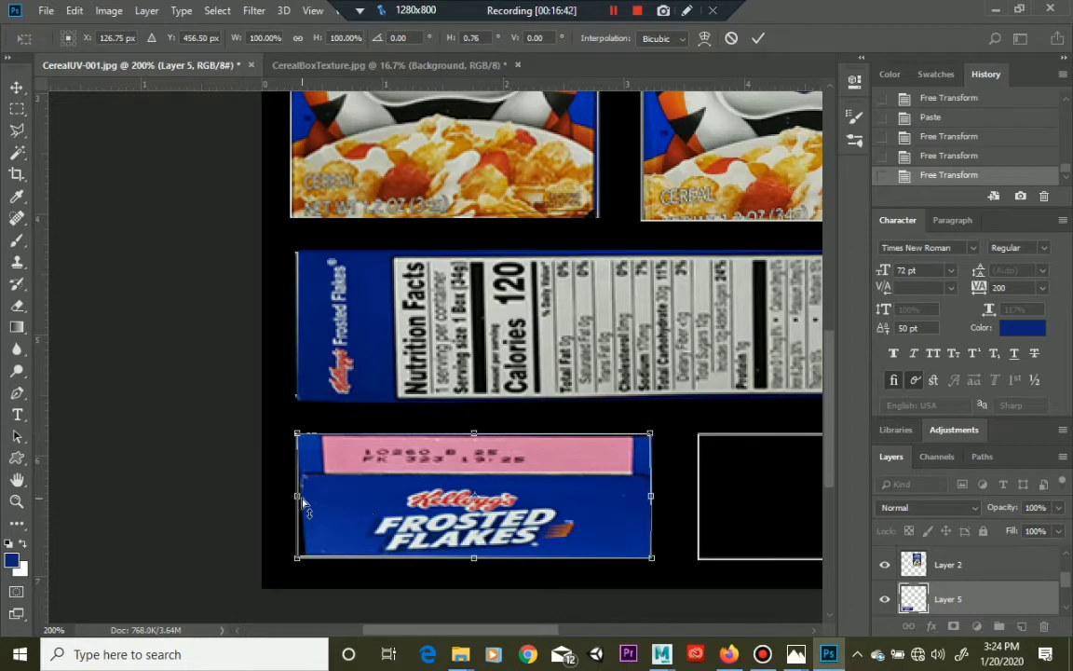
{"action": "left_click_drag", "start_coordinate": [294, 562], "coordinate": [287, 567], "text": "ctrl"}
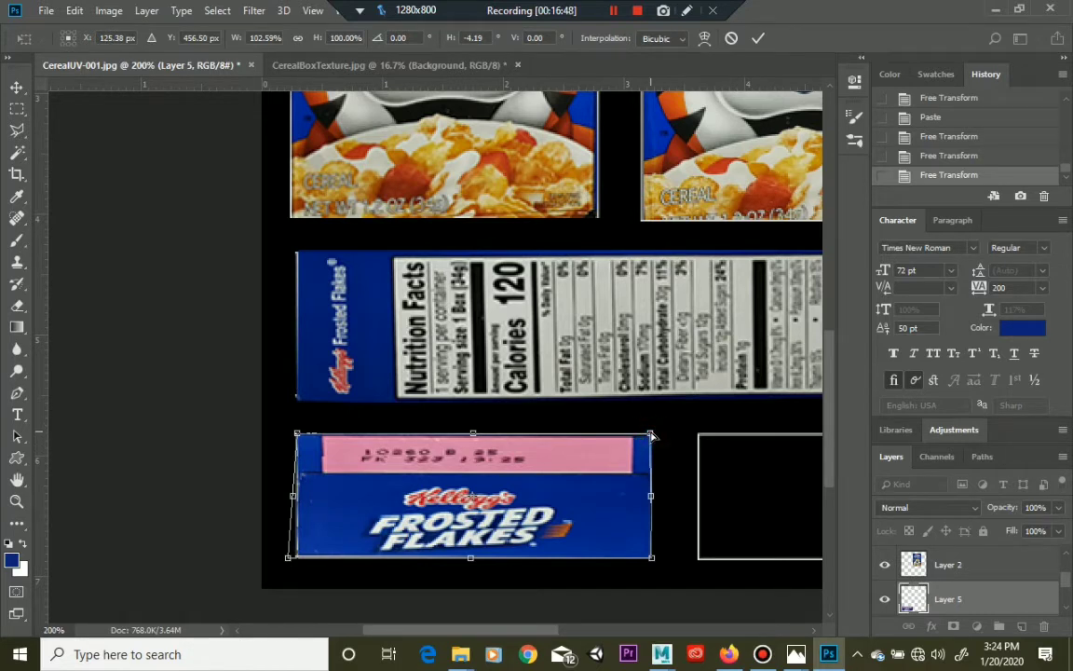
{"action": "mouse_move", "coordinate": [649, 435]}
{"action": "left_mouse_down", "text": "ctrl"}
{"action": "mouse_move", "coordinate": [648, 449]}
{"action": "mouse_move", "coordinate": [652, 434]}
{"action": "left_mouse_up", "text": "ctrl"}
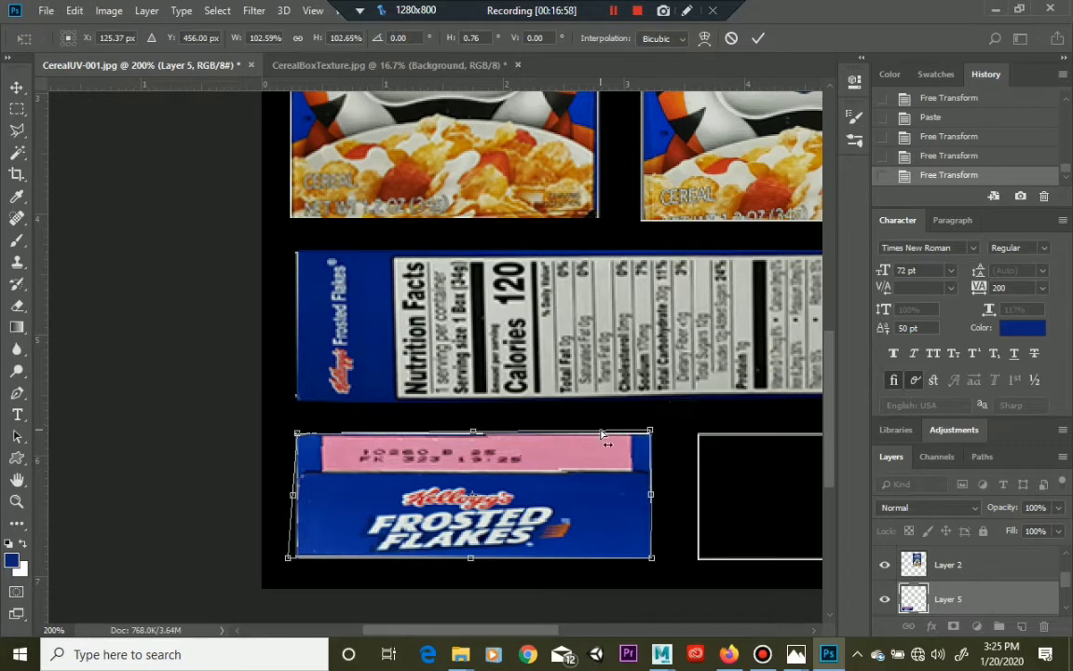
{"action": "key", "text": "Return"}
Clear the top flap selection in CerealBoxTexture.jpg and select the bottom flap with the barcode
{"action": "key", "text": "z"}
{"action": "scroll", "coordinate": [596, 410], "scroll_direction": "down", "scroll_amount": 3}
{"action": "scroll", "coordinate": [599, 392], "scroll_direction": "down", "scroll_amount": 1}
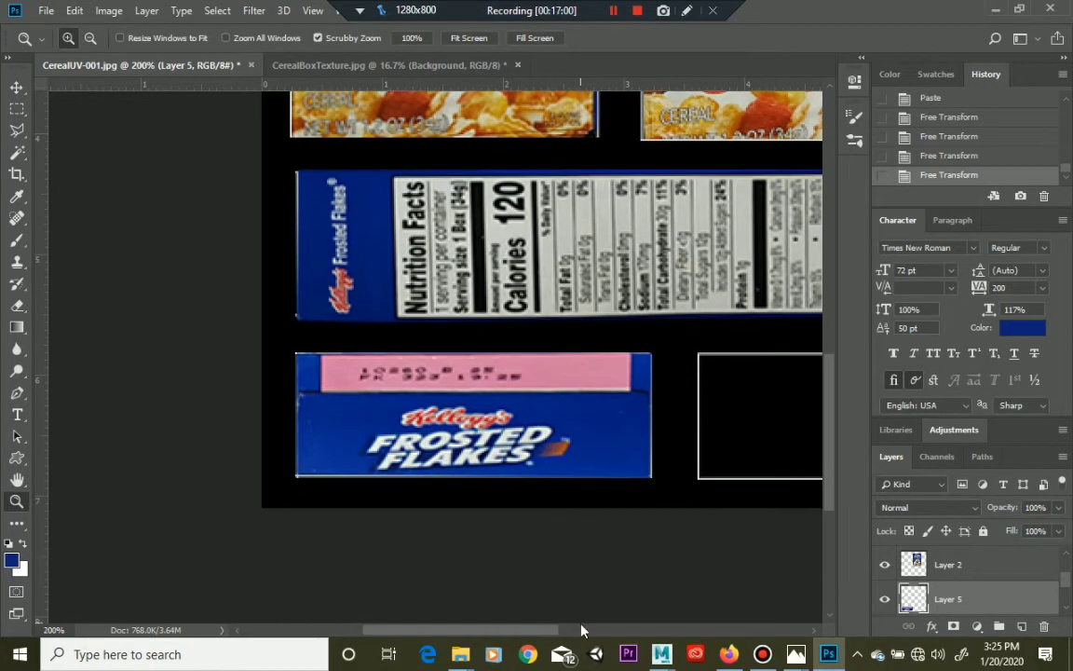
{"action": "left_click_drag", "start_coordinate": [551, 633], "coordinate": [670, 633]}
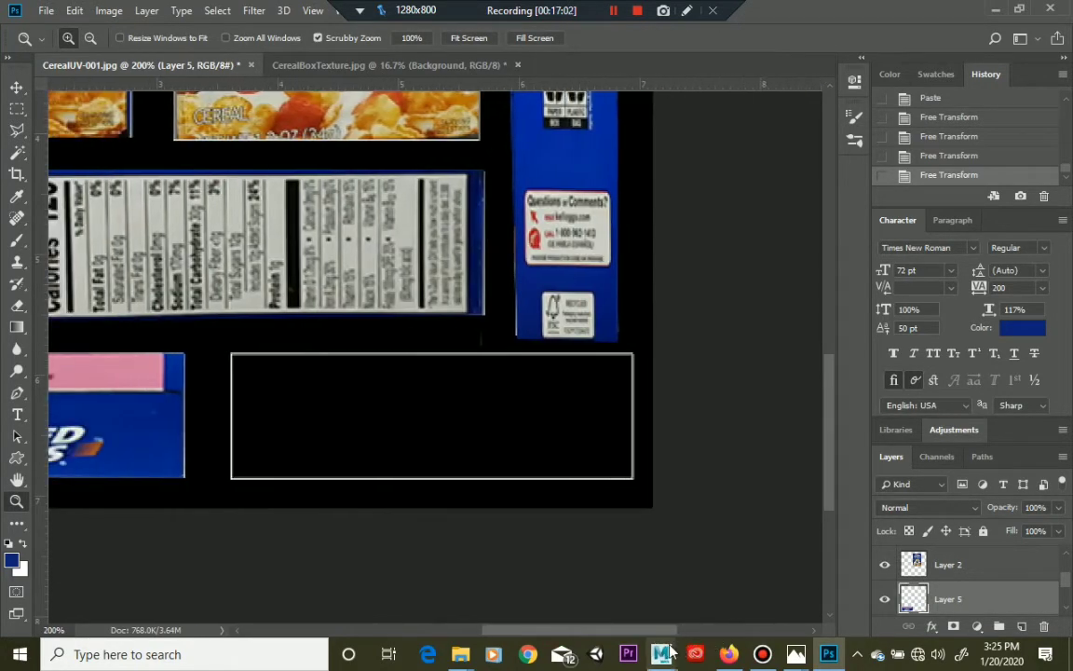
{"action": "left_click", "coordinate": [283, 64]}
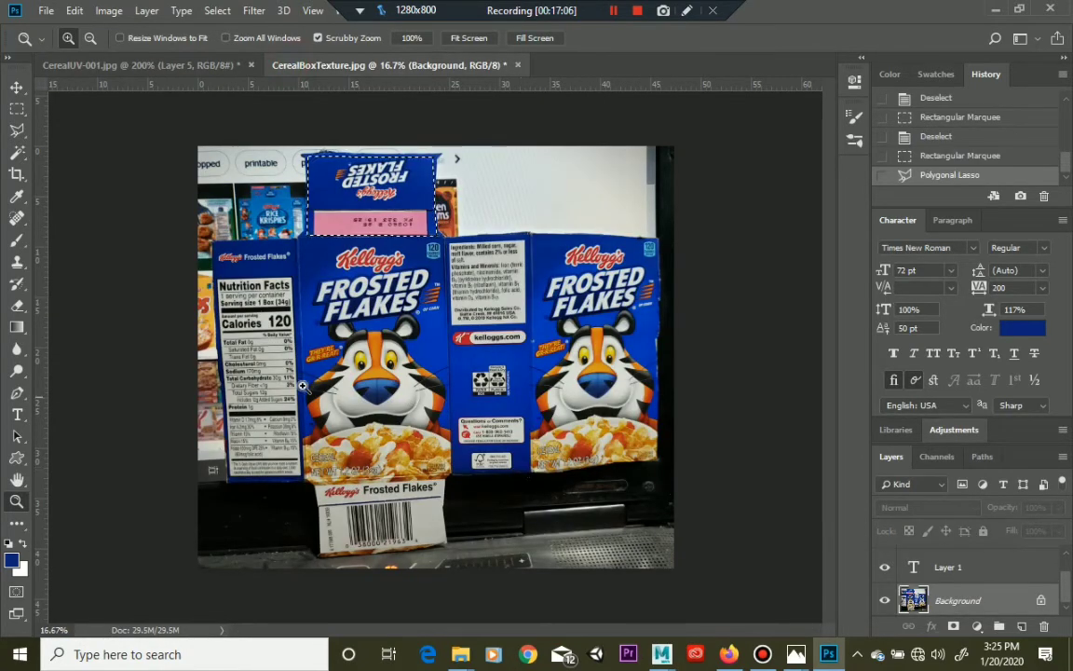
{"action": "left_click", "coordinate": [17, 110]}
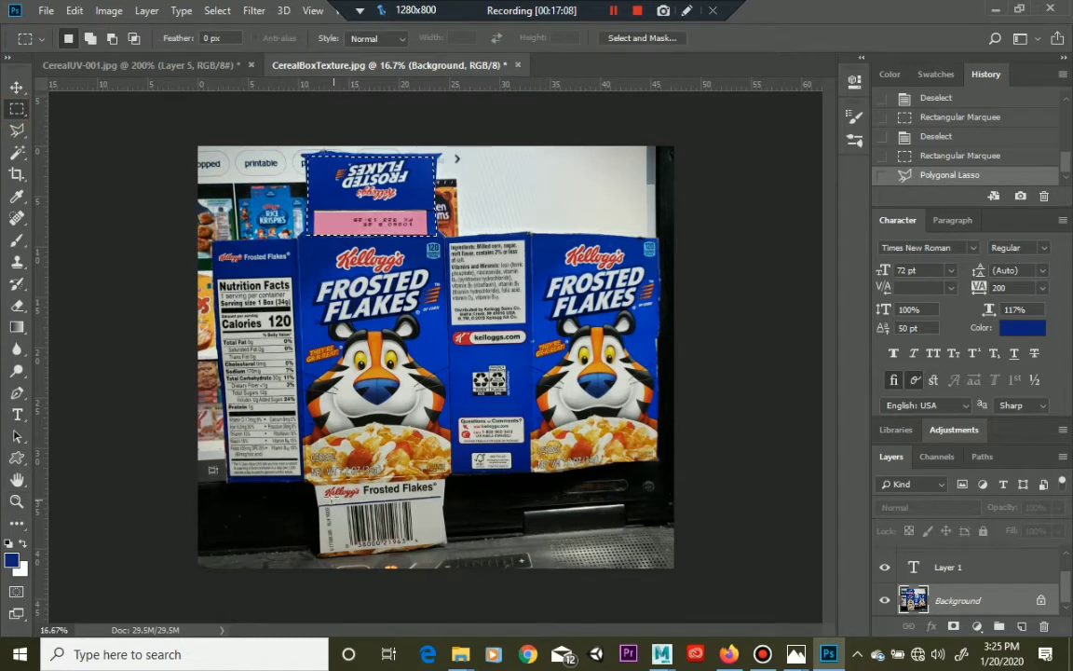
{"action": "left_click", "coordinate": [317, 476]}
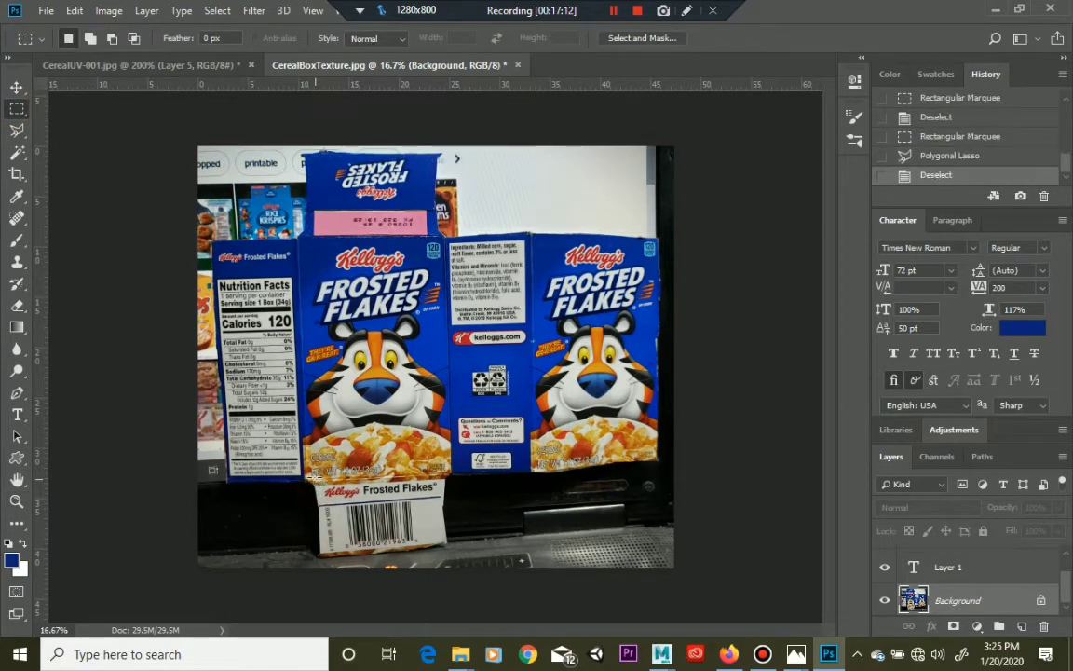
{"action": "left_click_drag", "start_coordinate": [317, 479], "coordinate": [440, 545]}
{"action": "left_click", "coordinate": [17, 130]}
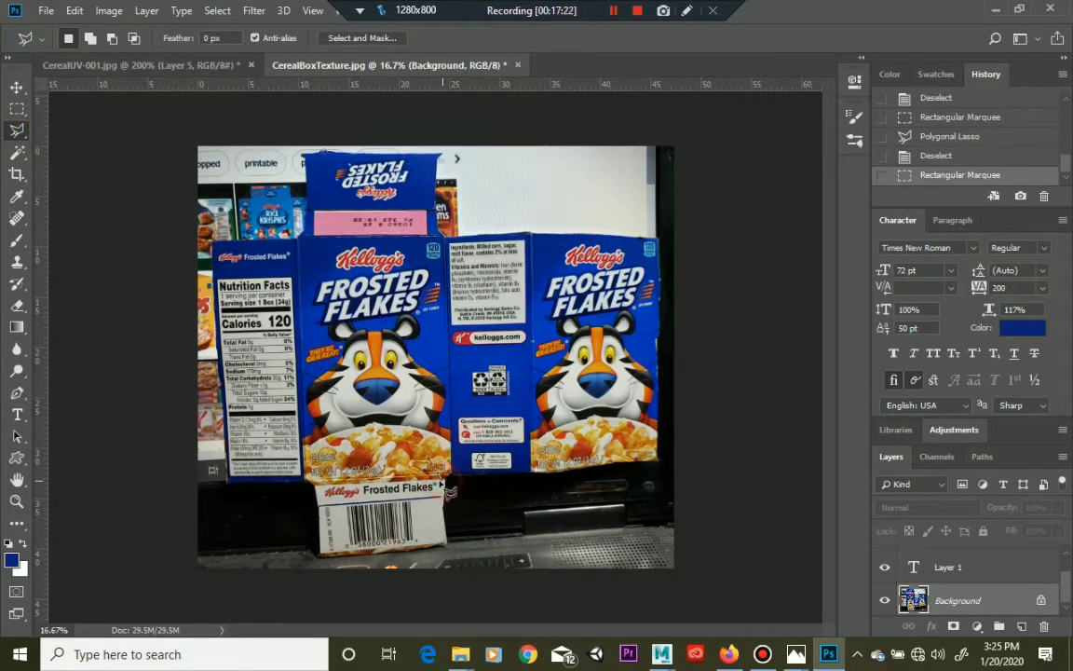
{"action": "left_click", "coordinate": [447, 491]}
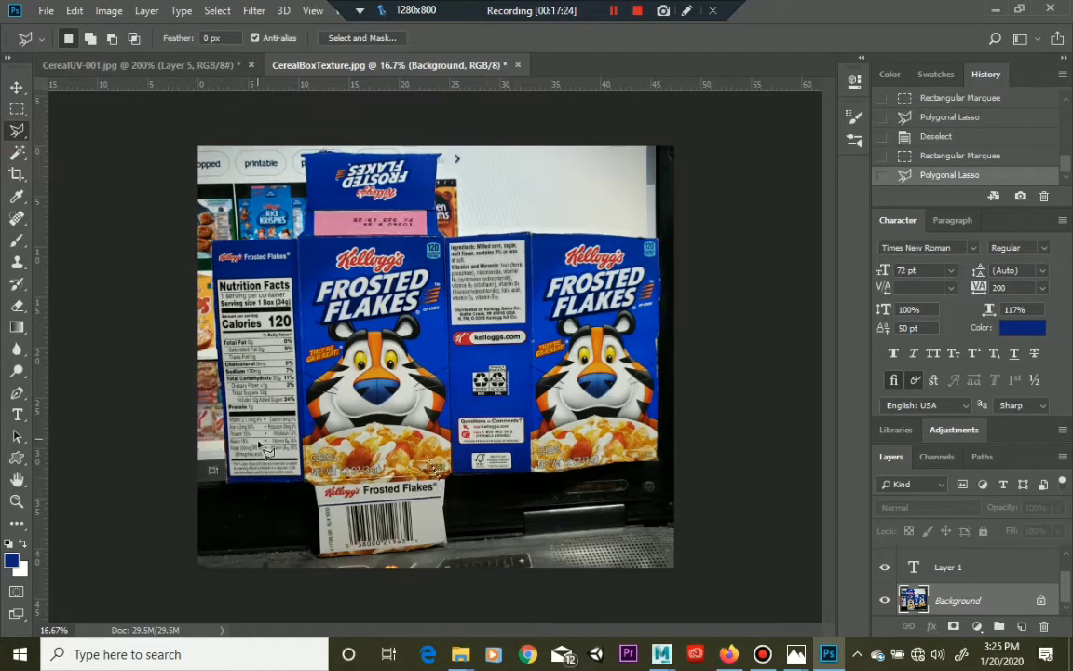
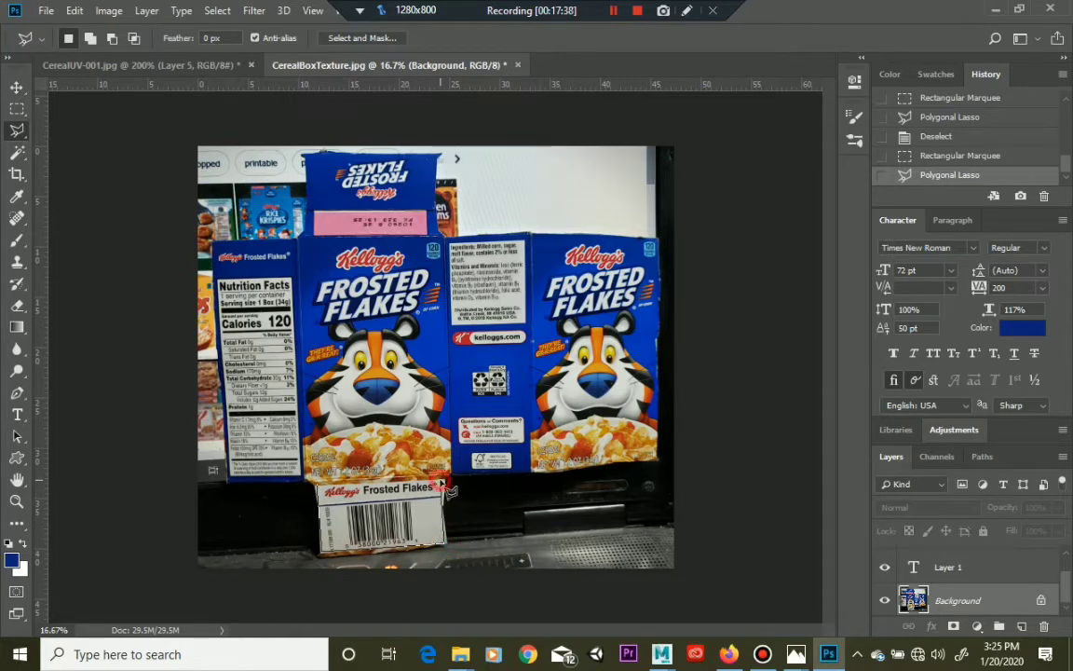
Finish the polygonal selection around the white barcode flap below the box front in CerealBoxTexture.jpg
{"action": "left_click", "coordinate": [441, 484]}
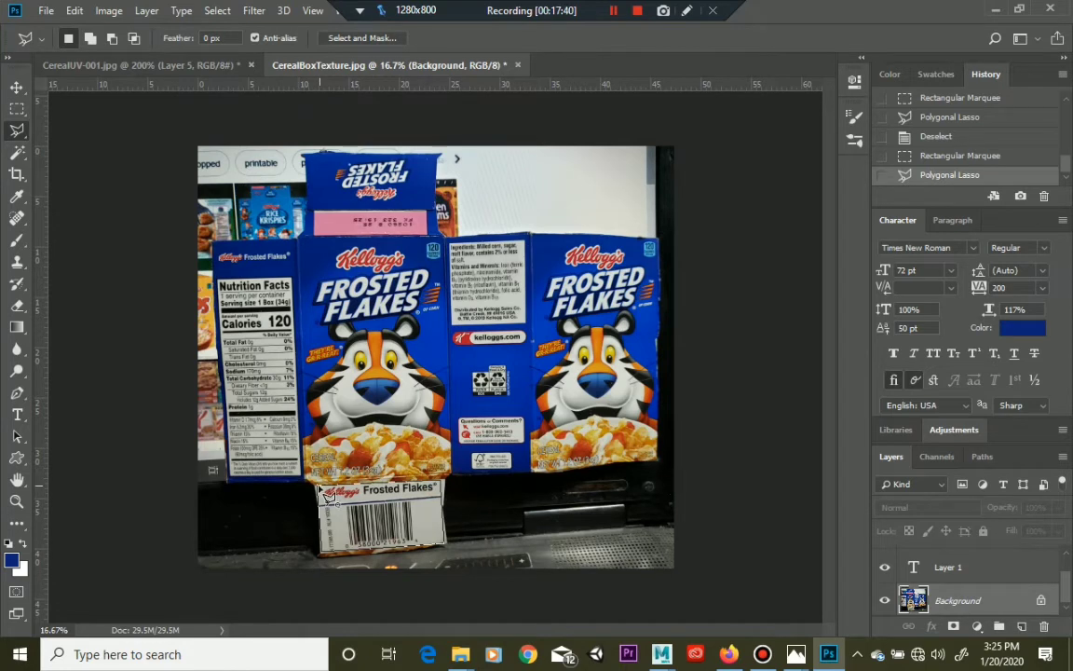
{"action": "left_click", "coordinate": [324, 496]}
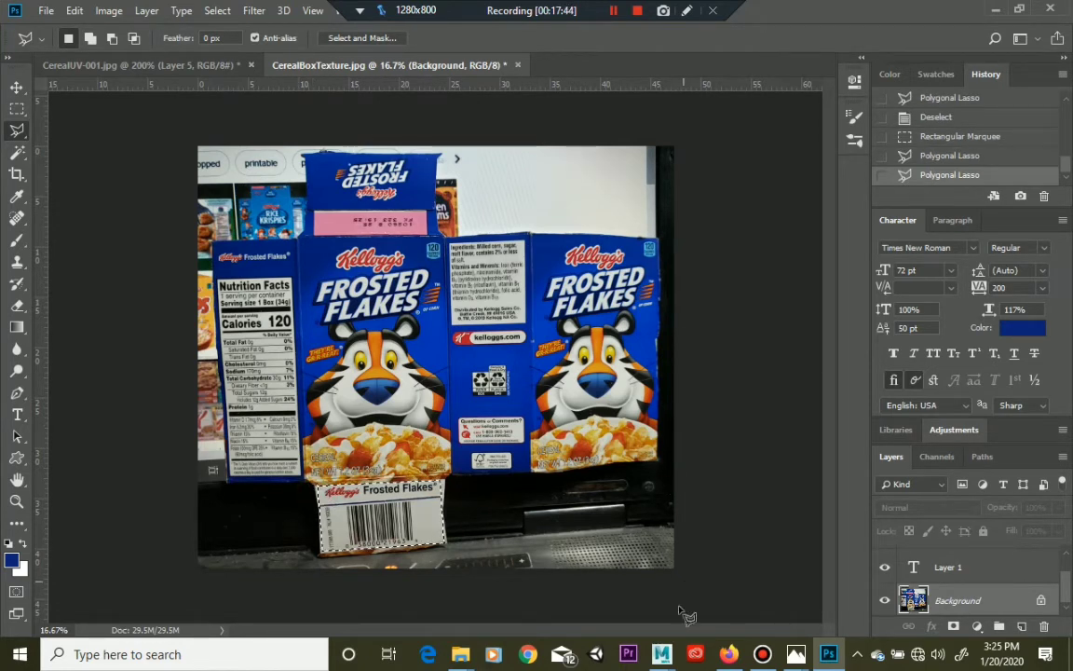
{"action": "key", "text": "c"}
Switch to CerealUV-001.jpg and make Layer 4, the topmost layer, active with the whole UV layout in view
{"action": "left_click", "coordinate": [176, 67]}
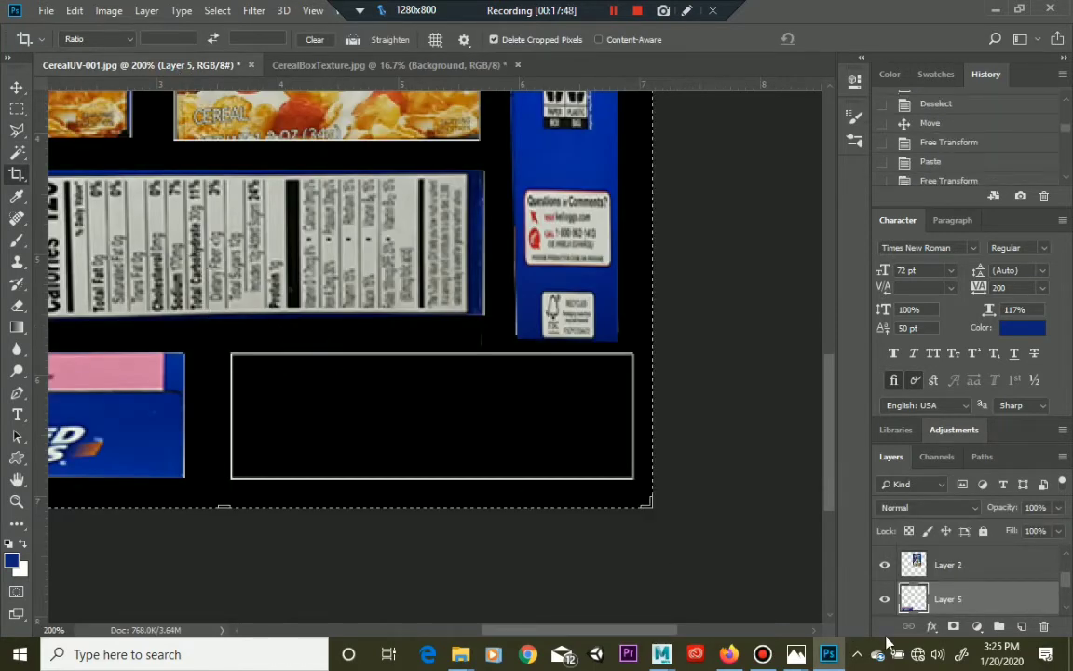
{"action": "left_click", "coordinate": [940, 559]}
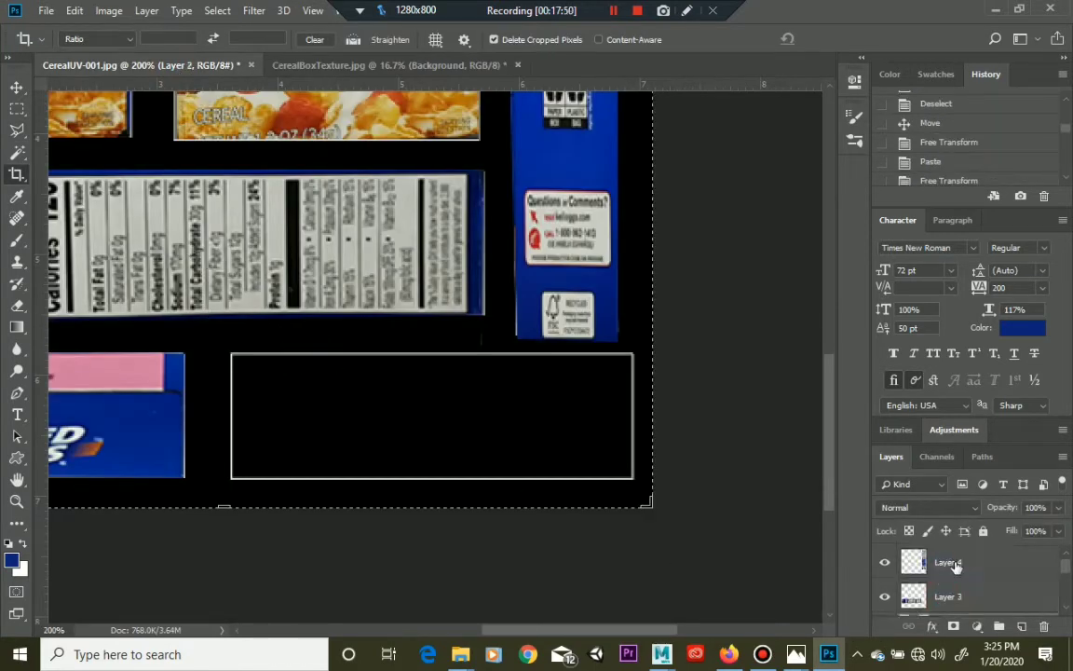
{"action": "left_click", "coordinate": [950, 564]}
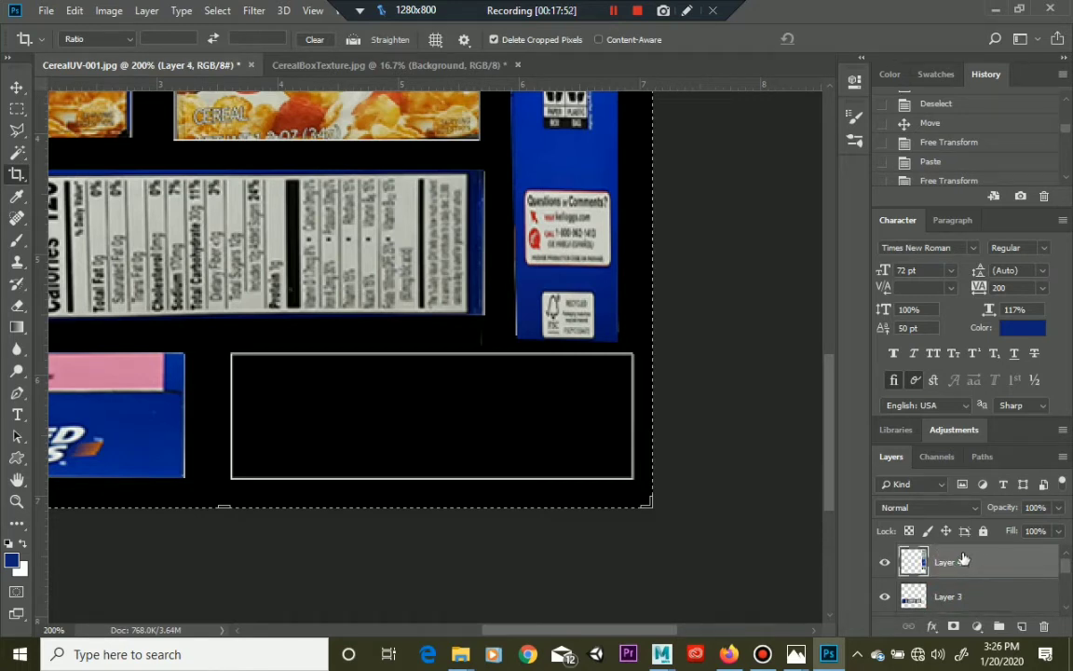
{"action": "key", "text": "v"}
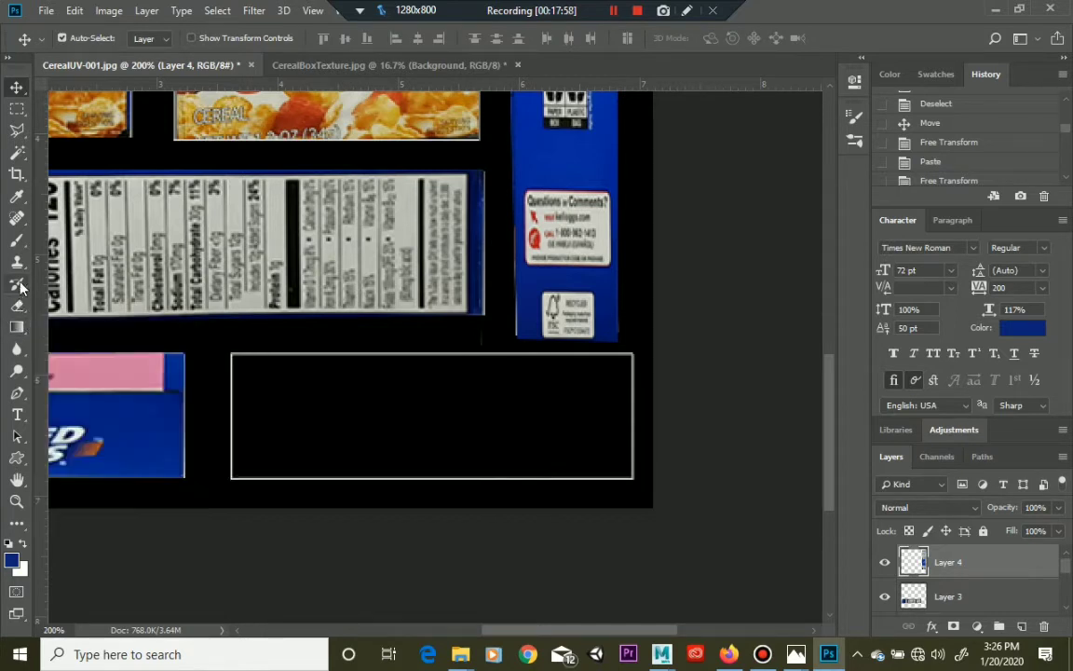
{"action": "left_click", "coordinate": [17, 502]}
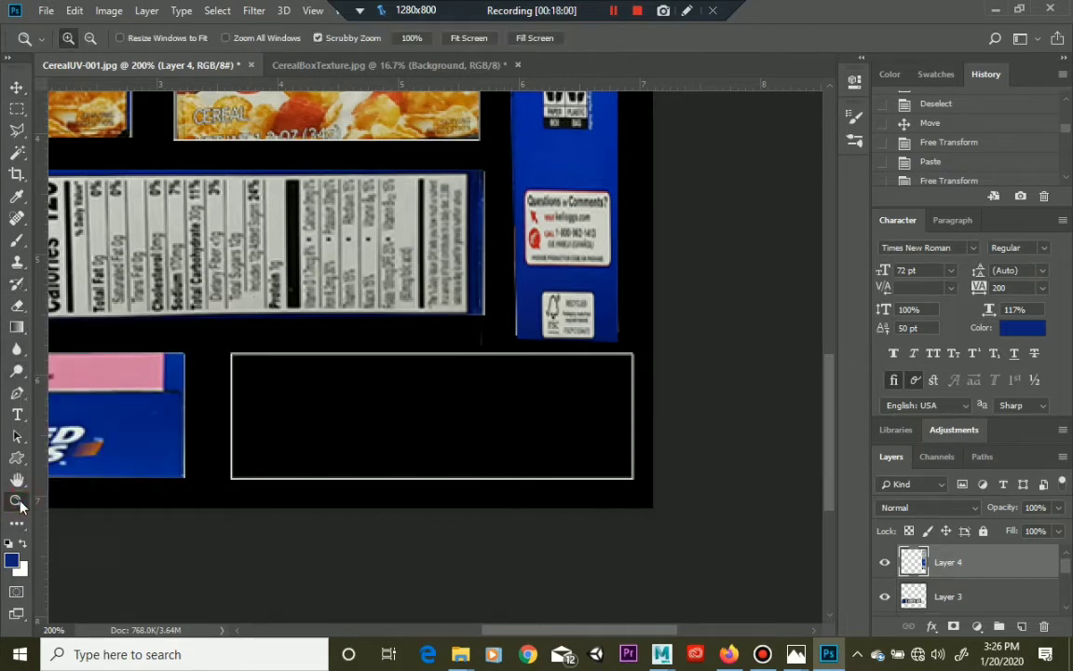
{"action": "left_click", "coordinate": [216, 266]}
{"action": "left_click", "coordinate": [227, 271]}
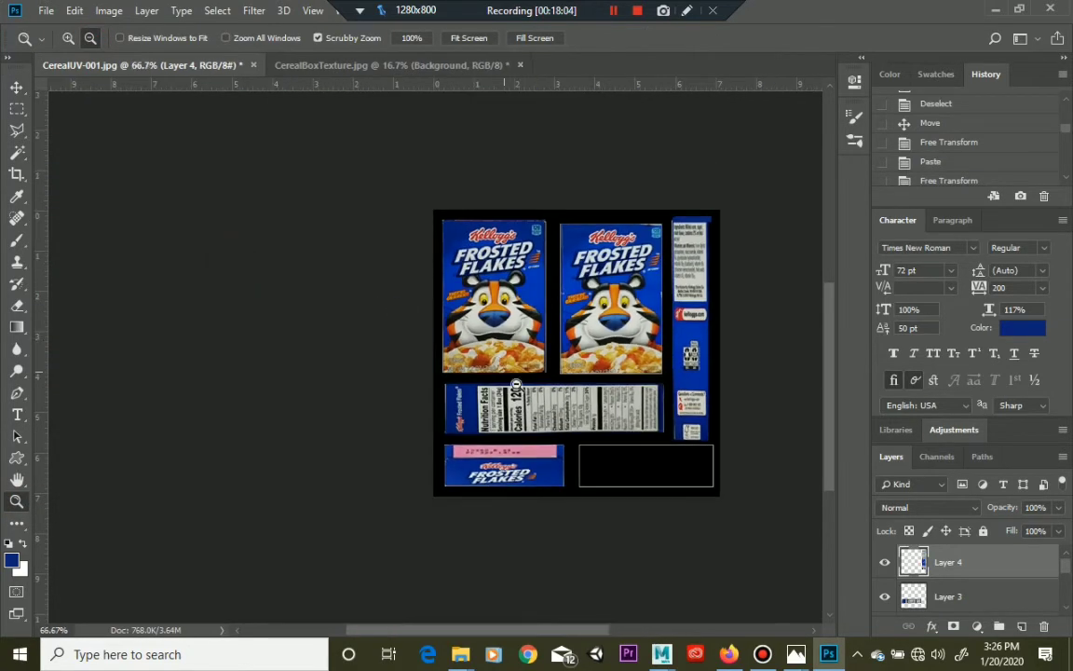
{"action": "scroll", "coordinate": [989, 580], "scroll_direction": "down", "scroll_amount": 3}
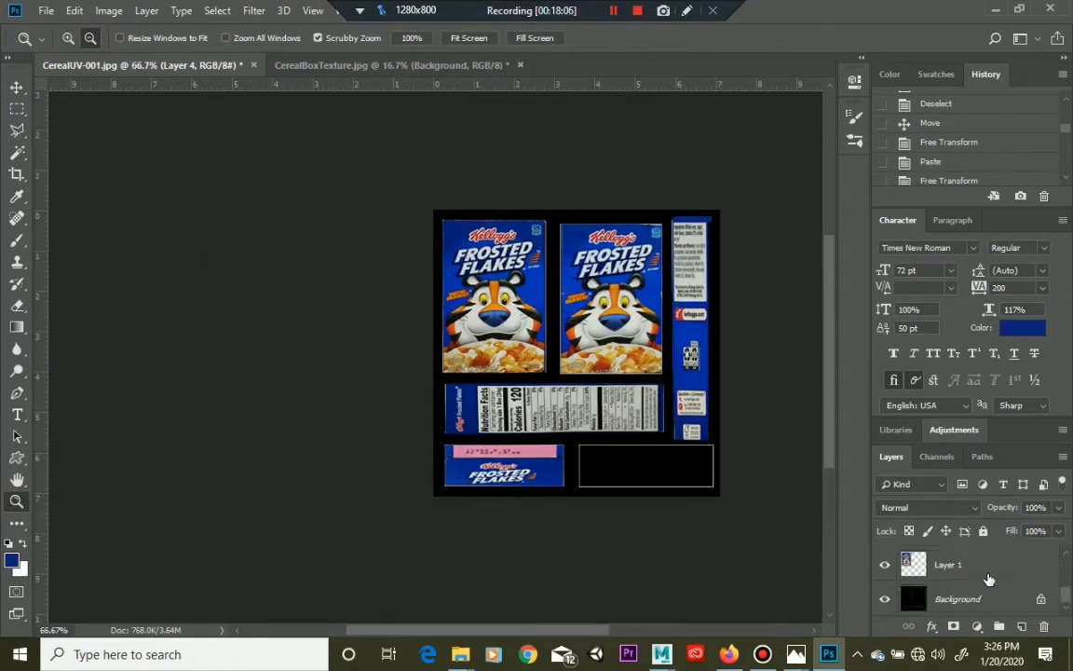
{"action": "scroll", "coordinate": [988, 579], "scroll_direction": "up", "scroll_amount": 2}
{"action": "scroll", "coordinate": [988, 579], "scroll_direction": "up", "scroll_amount": 2}
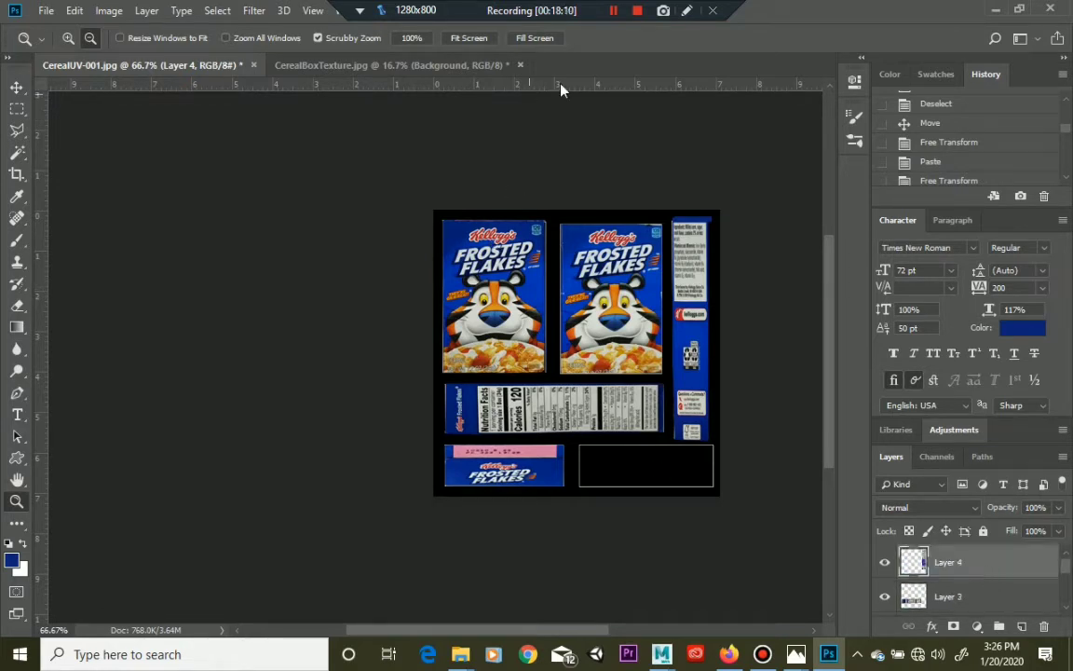
{"action": "key", "text": "c"}
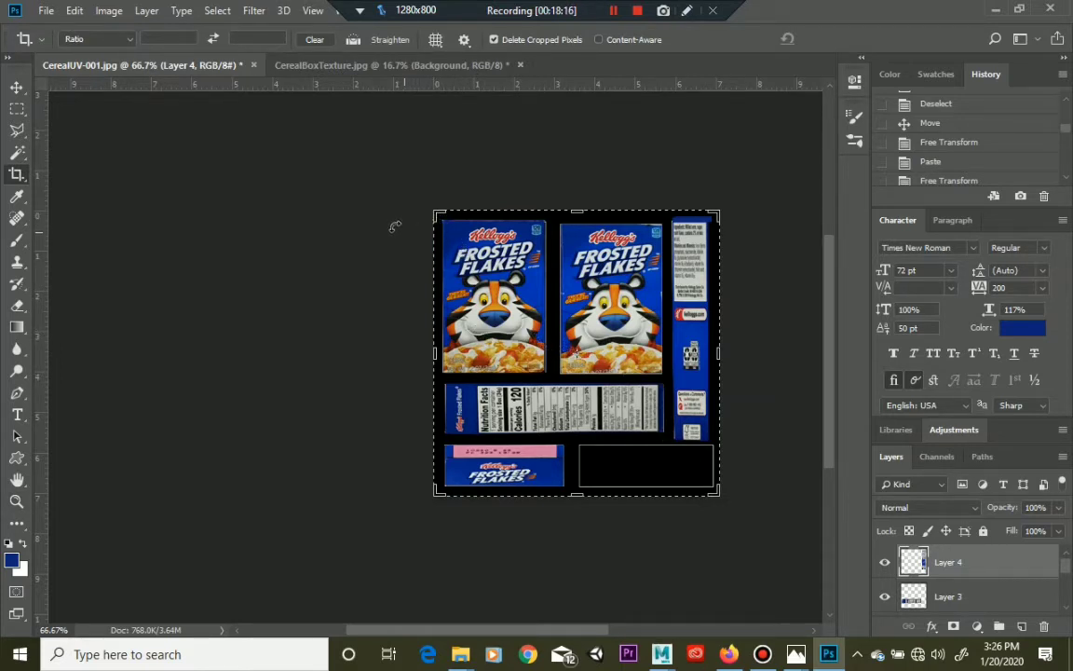
{"action": "key", "text": "m"}
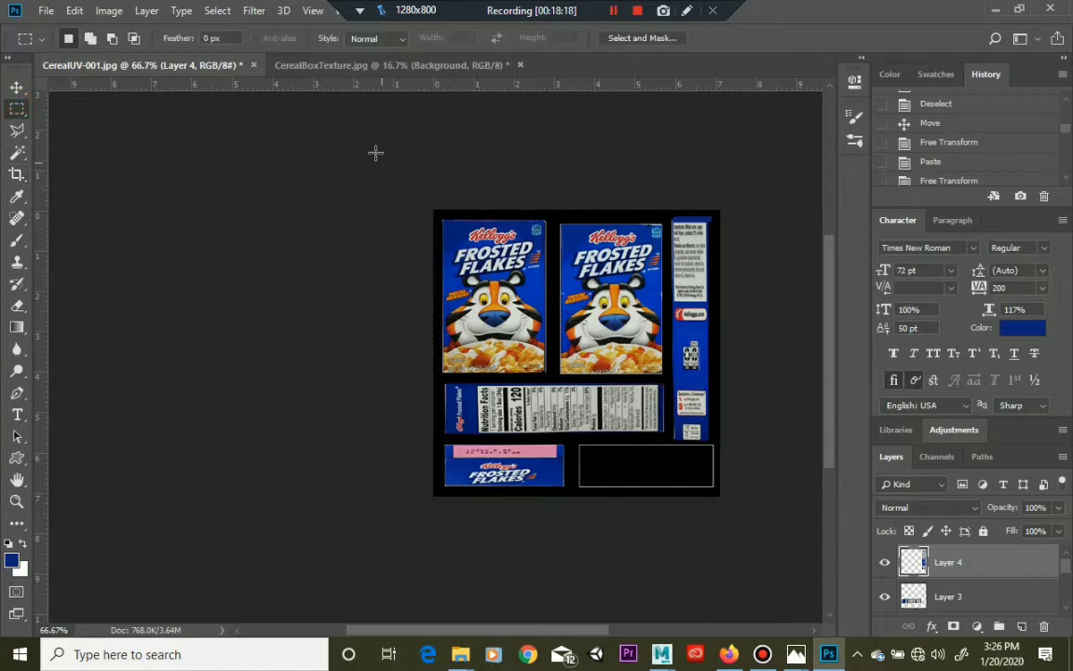
Copy the selected barcode flap from CerealBoxTexture.jpg and paste it as a new layer into CerealUV-001.jpg
{"action": "left_click", "coordinate": [333, 67]}
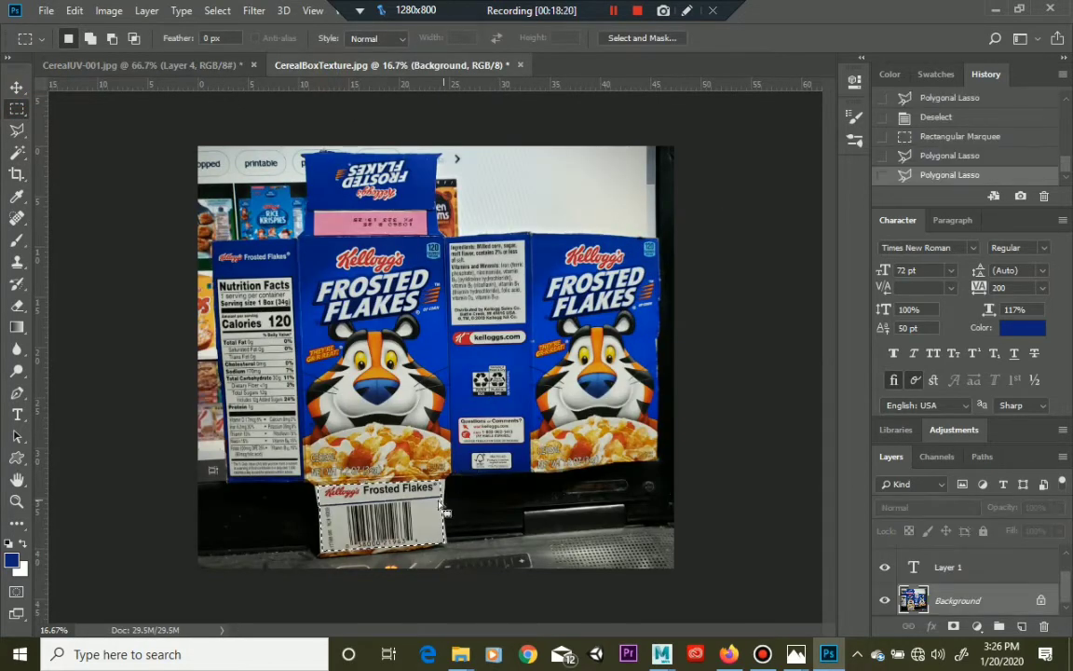
{"action": "left_click", "coordinate": [74, 10]}
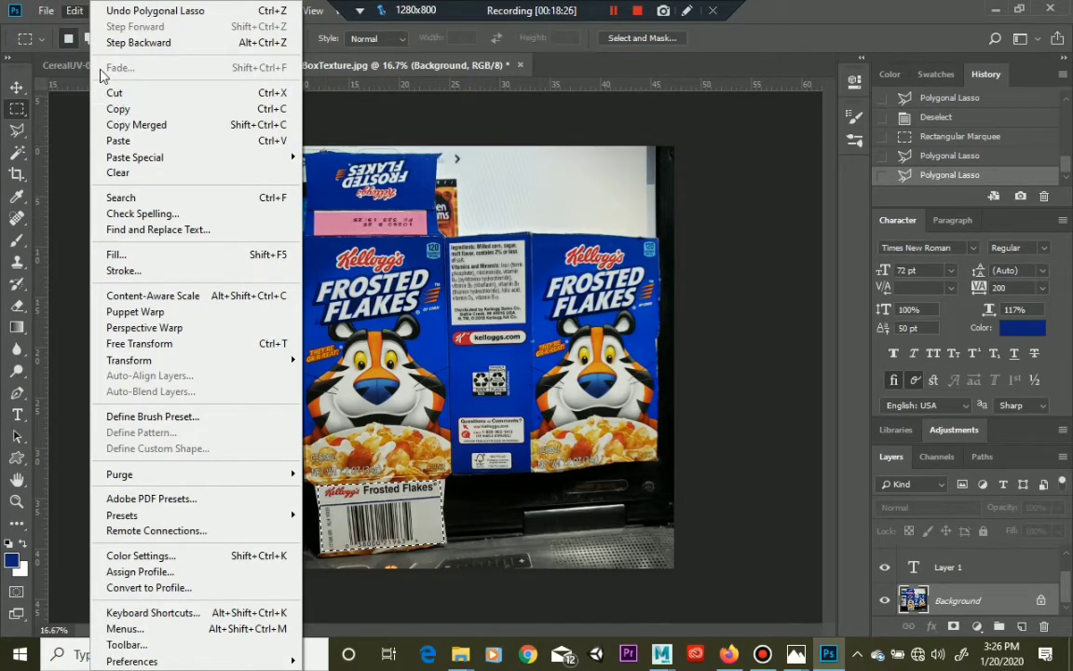
{"action": "left_click", "coordinate": [129, 109]}
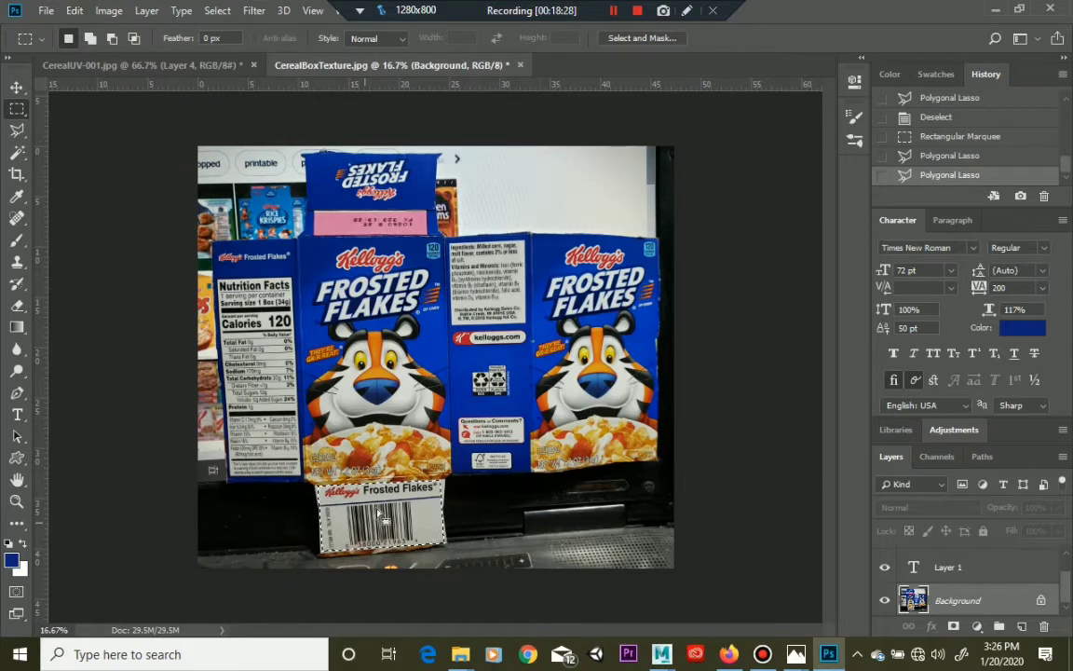
{"action": "left_click", "coordinate": [204, 65]}
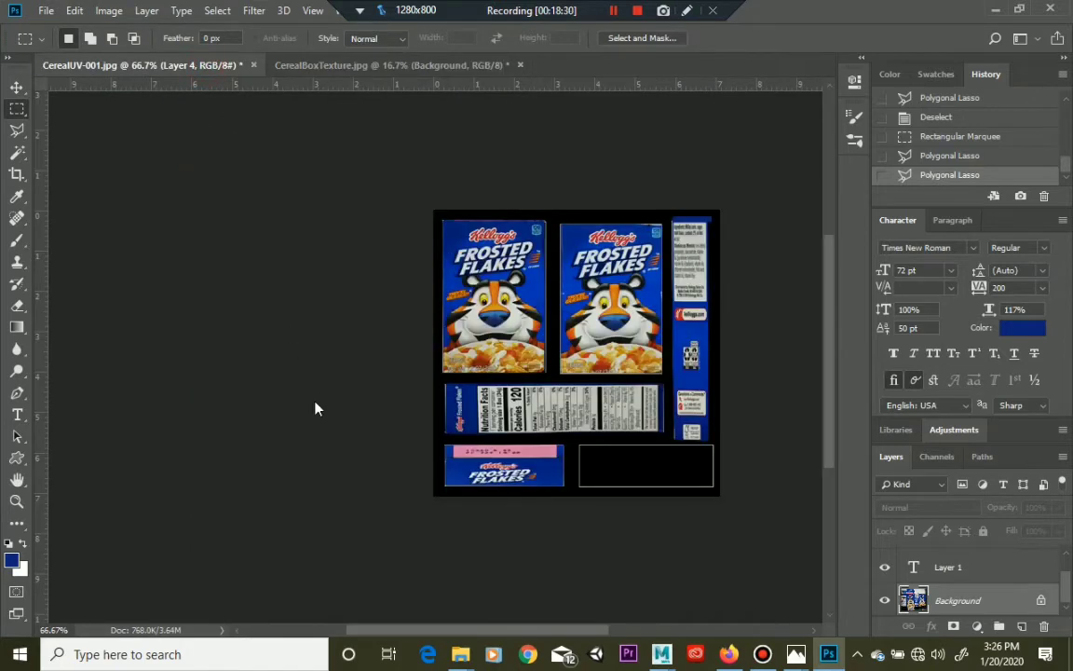
{"action": "key", "text": "ctrl+v"}
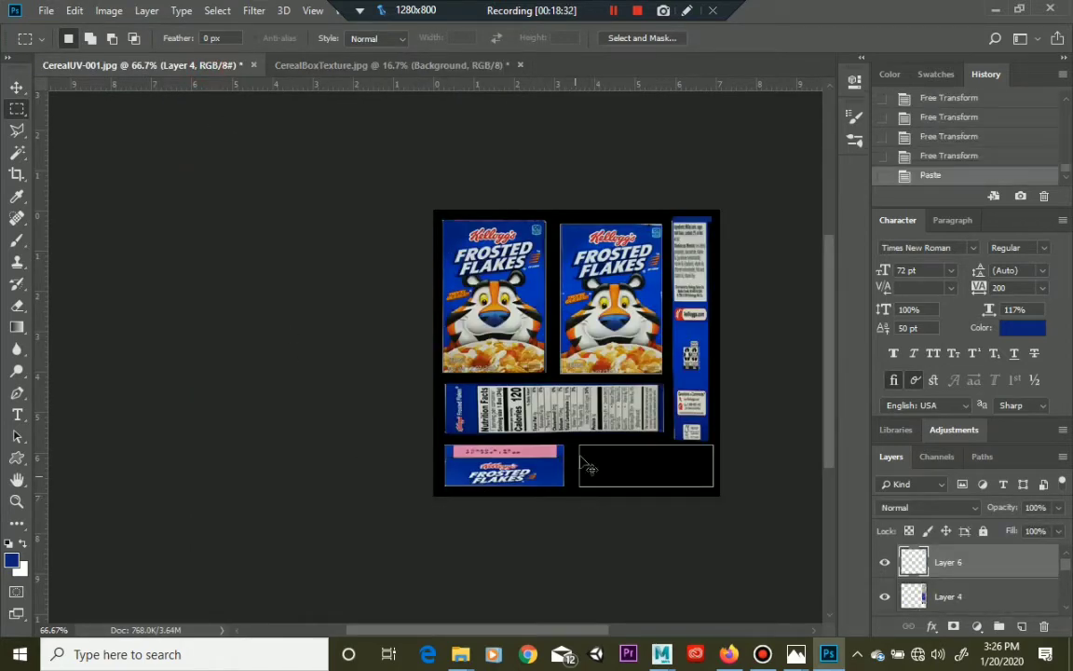
Scale the pasted barcode flap to about 24.5% width and 16.5% height and place it over the empty UV rectangle
{"action": "left_click", "coordinate": [74, 11]}
{"action": "left_click", "coordinate": [224, 359]}
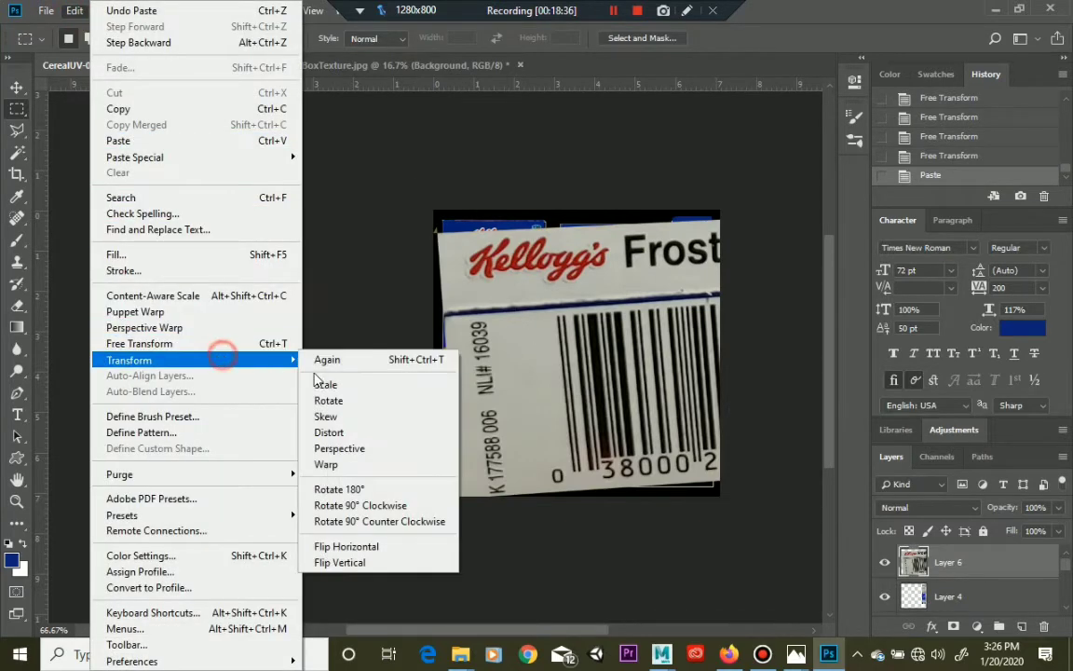
{"action": "left_click", "coordinate": [335, 383]}
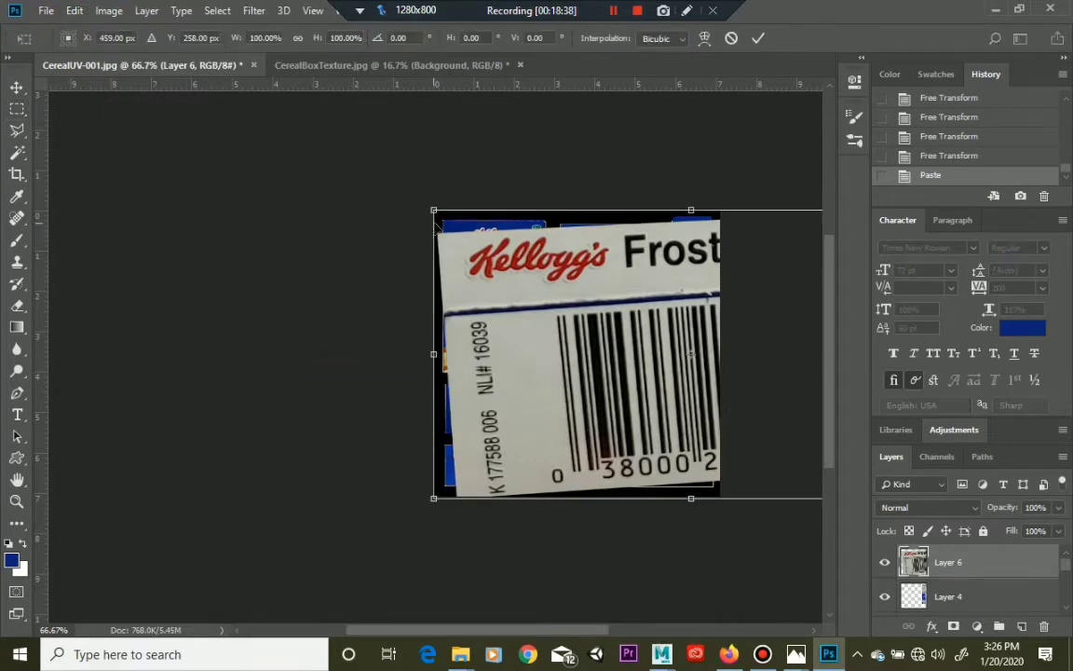
{"action": "left_click_drag", "start_coordinate": [433, 207], "coordinate": [614, 311]}
{"action": "left_click_drag", "start_coordinate": [701, 413], "coordinate": [513, 387]}
{"action": "left_click_drag", "start_coordinate": [426, 284], "coordinate": [578, 396]}
{"action": "left_click_drag", "start_coordinate": [636, 448], "coordinate": [562, 453]}
{"action": "left_click_drag", "start_coordinate": [503, 402], "coordinate": [560, 429]}
{"action": "left_click_drag", "start_coordinate": [652, 466], "coordinate": [671, 479]}
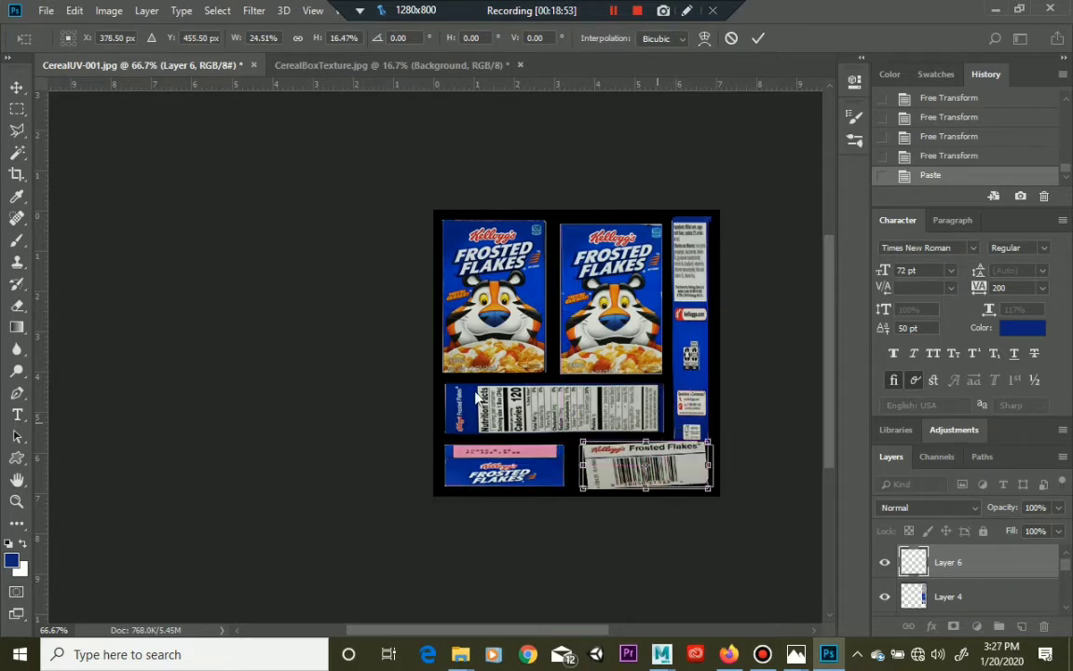
{"action": "left_click", "coordinate": [17, 502]}
{"action": "left_click", "coordinate": [455, 248]}
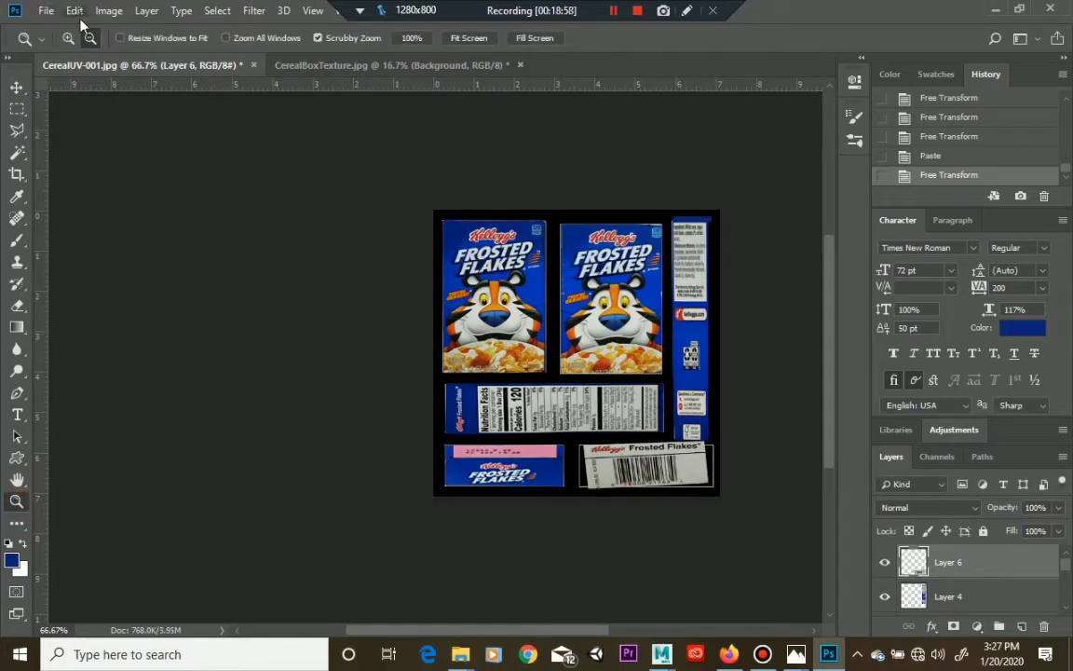
Rotate the barcode flap about 3.2° clockwise to level it with the UV rectangle
{"action": "left_click", "coordinate": [674, 480]}
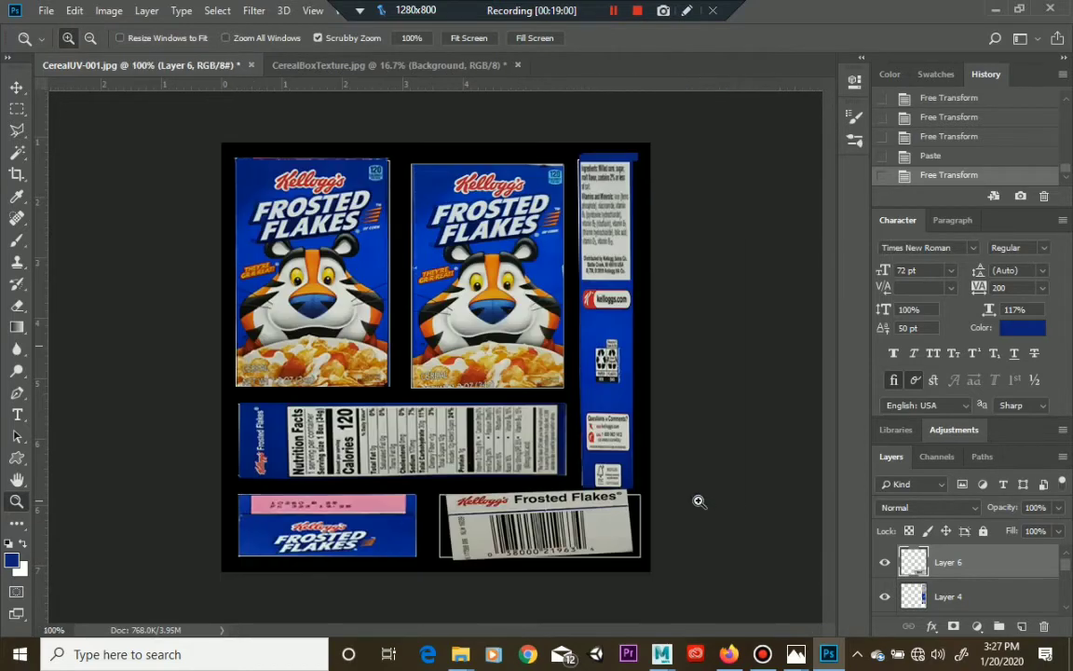
{"action": "left_click", "coordinate": [515, 466]}
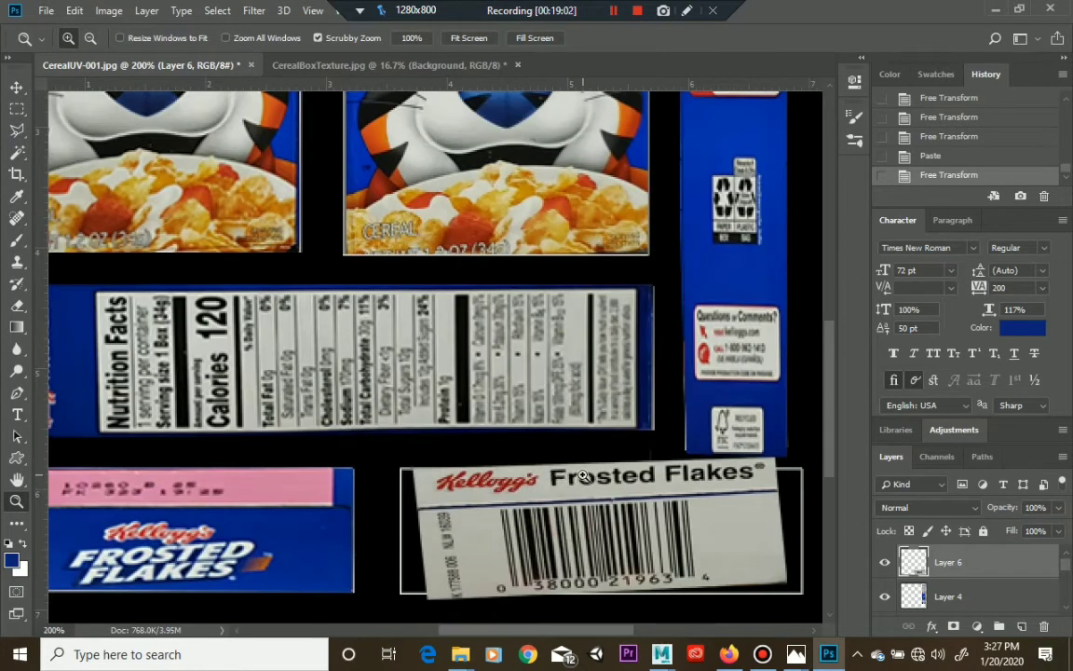
{"action": "scroll", "coordinate": [583, 476], "scroll_direction": "down", "scroll_amount": 1}
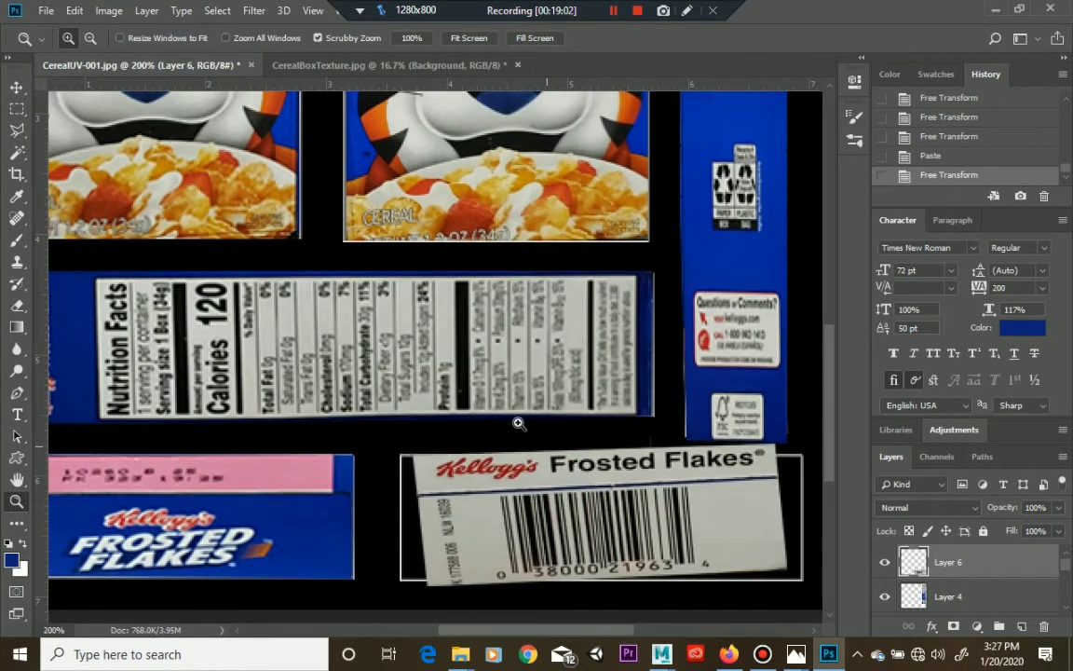
{"action": "left_click", "coordinate": [72, 11]}
{"action": "mouse_move", "coordinate": [239, 360]}
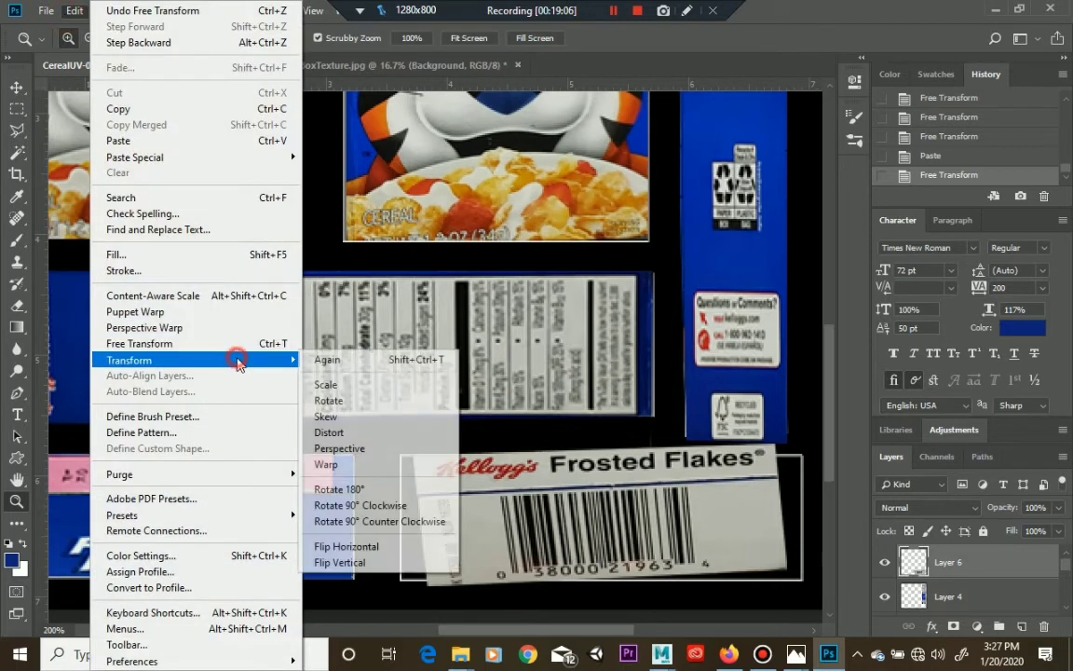
{"action": "left_click", "coordinate": [328, 383]}
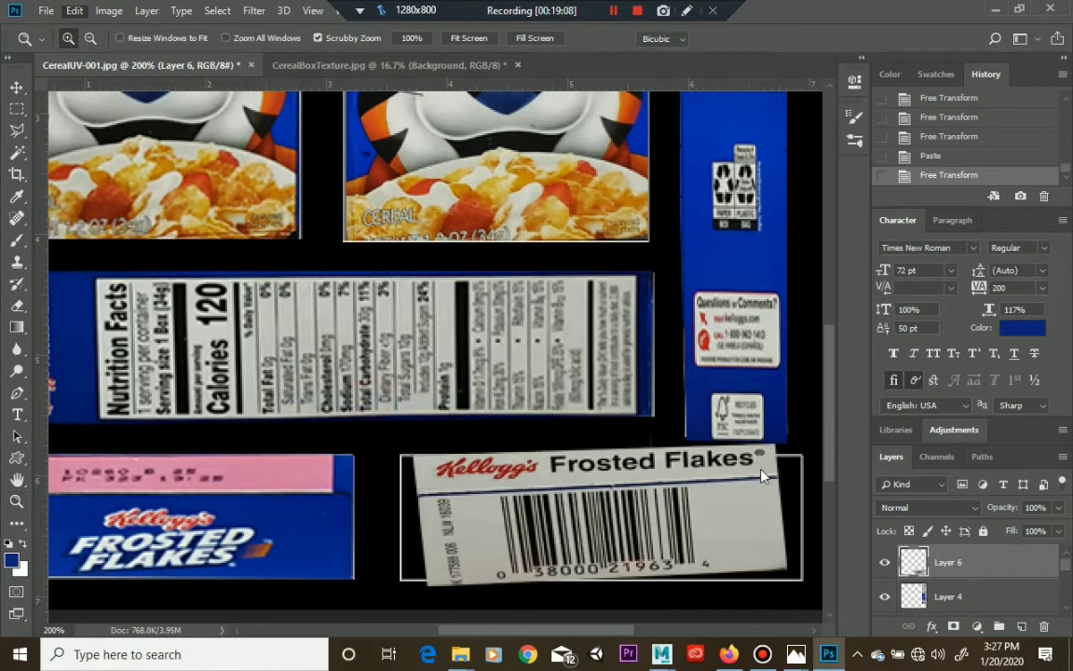
{"action": "left_click_drag", "start_coordinate": [787, 446], "coordinate": [798, 452]}
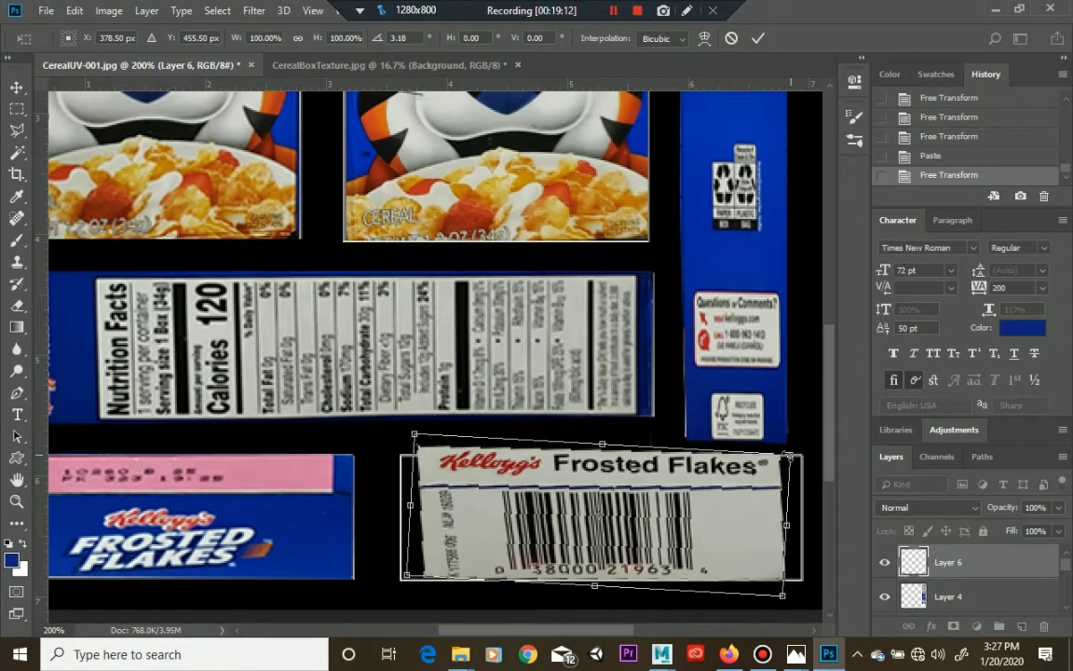
{"action": "key", "text": "Return"}
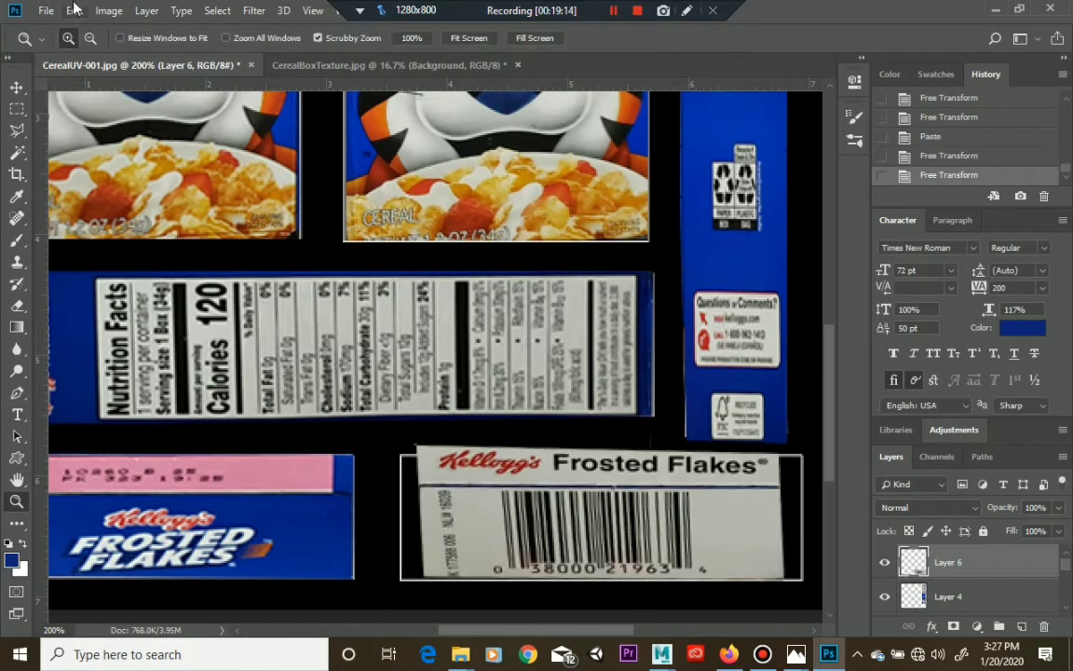
Skew the barcode flap's upper corners and lower-left corner to fit the UV rectangle's outline
{"action": "left_click", "coordinate": [75, 10]}
{"action": "mouse_move", "coordinate": [256, 370]}
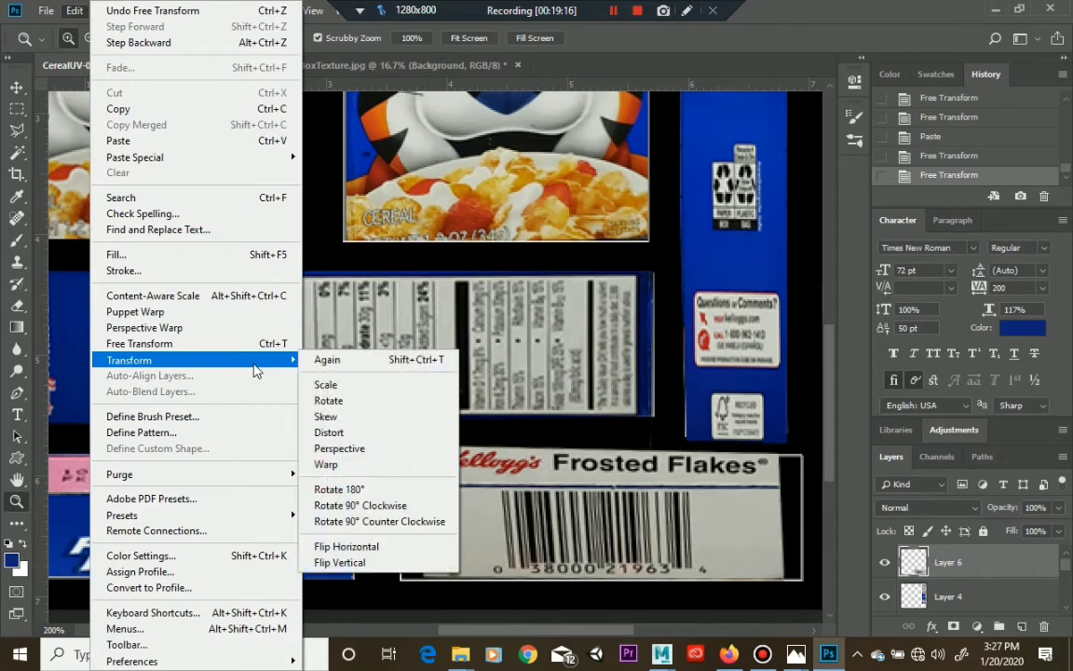
{"action": "left_click", "coordinate": [326, 416]}
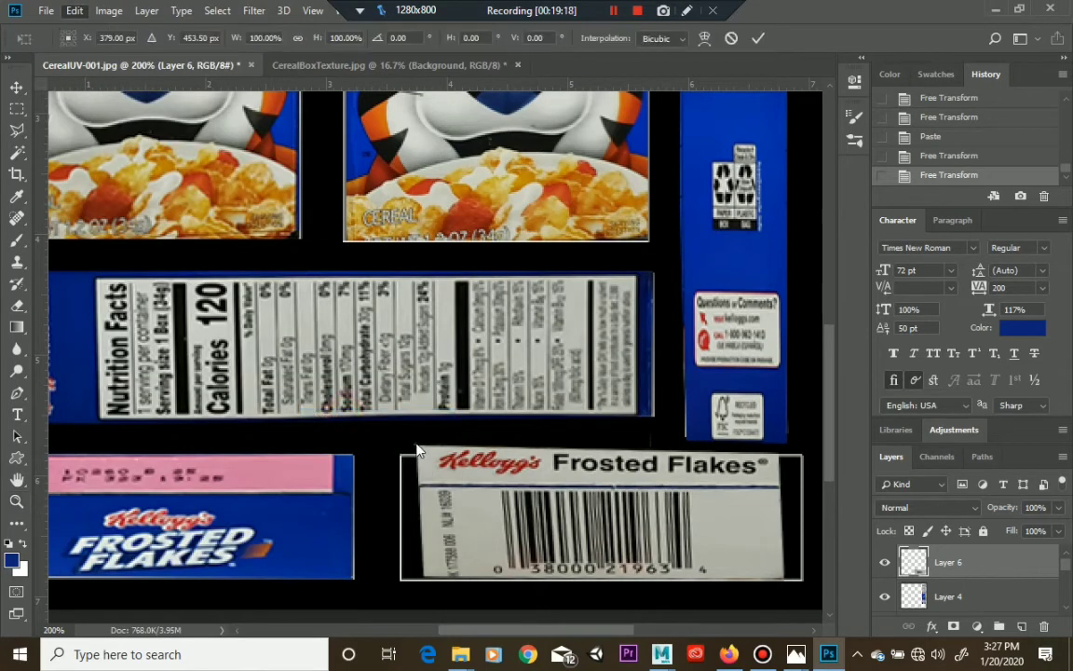
{"action": "left_click_drag", "start_coordinate": [414, 442], "coordinate": [413, 449]}
{"action": "left_click_drag", "start_coordinate": [785, 445], "coordinate": [787, 445]}
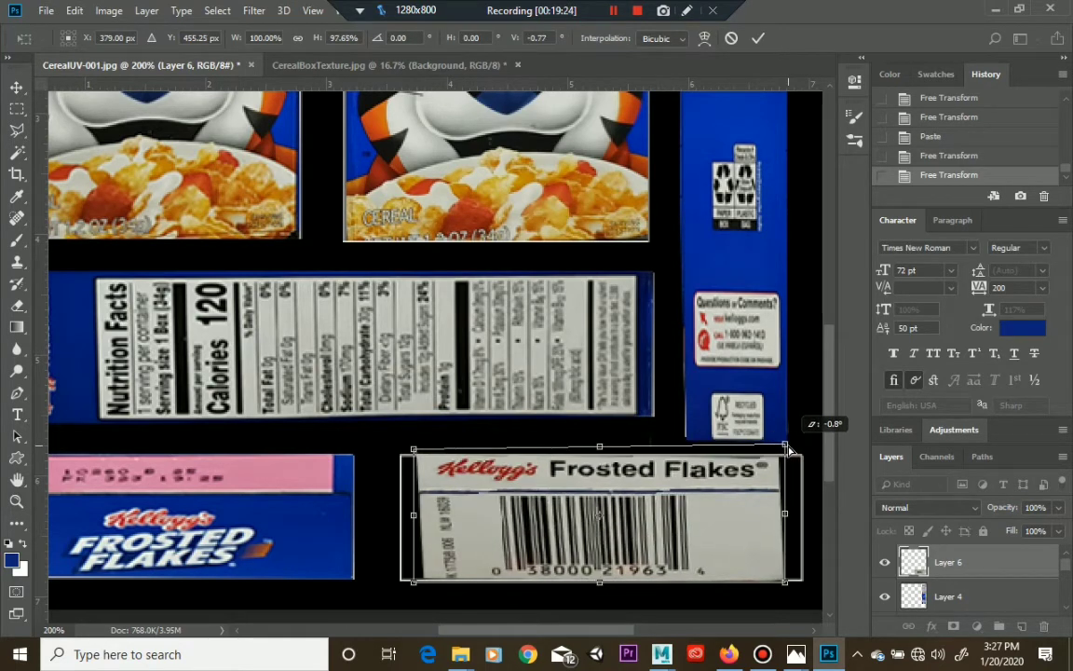
{"action": "left_click_drag", "start_coordinate": [418, 590], "coordinate": [400, 590]}
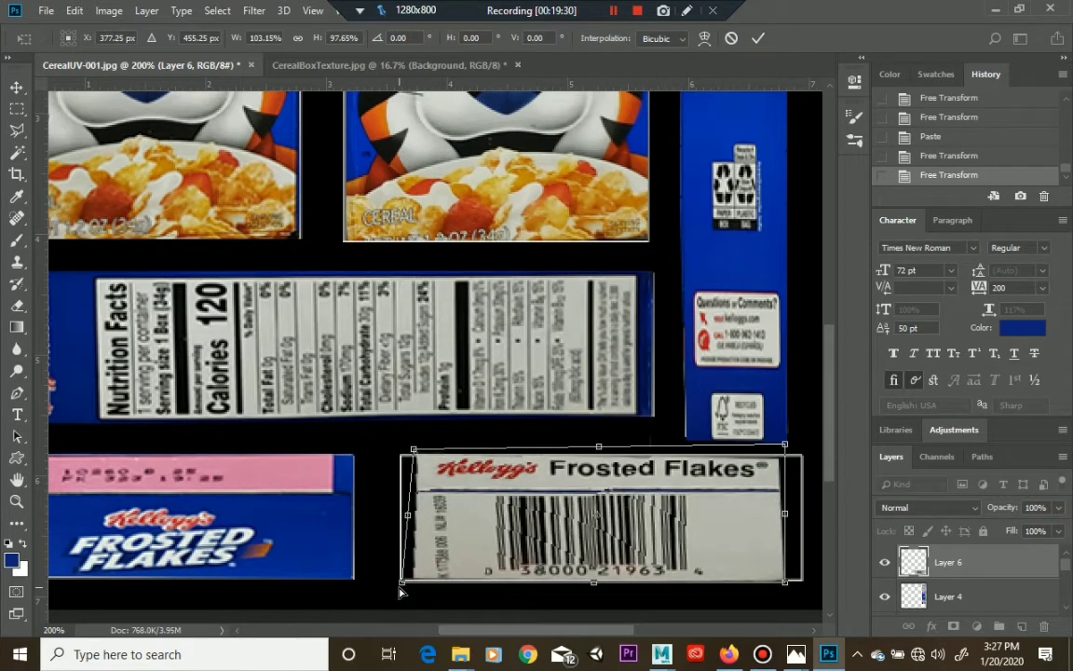
{"action": "key", "text": "Return"}
Skew the barcode flap's upper-left corner about 2.9° outward to bring its left edge closer to the UV rectangle's outline
{"action": "key", "text": "z"}
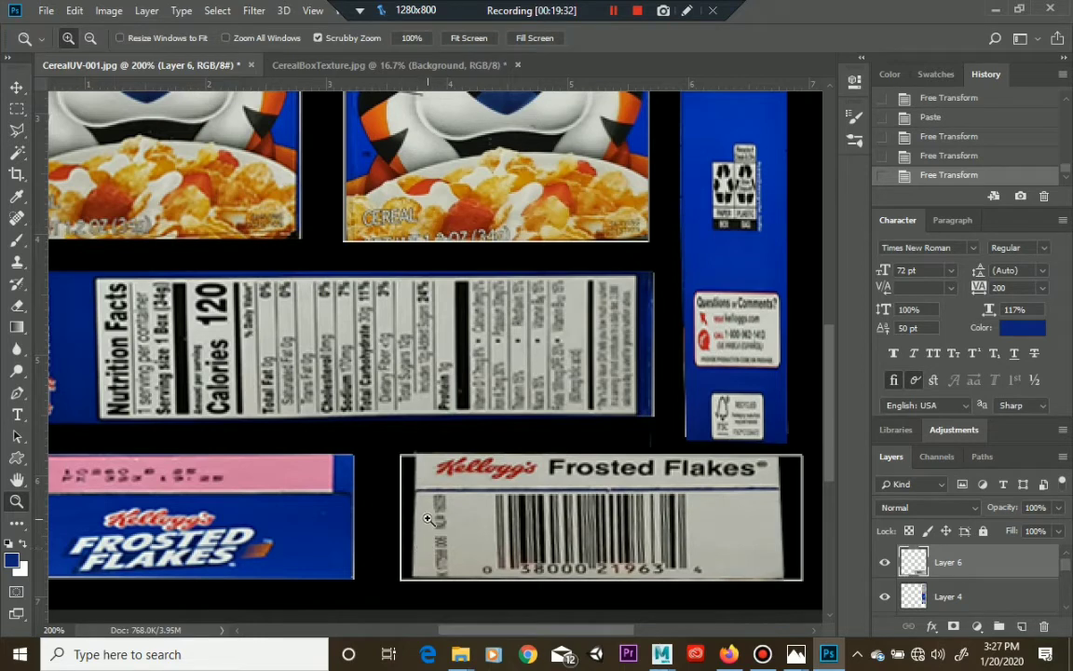
{"action": "left_click", "coordinate": [75, 11]}
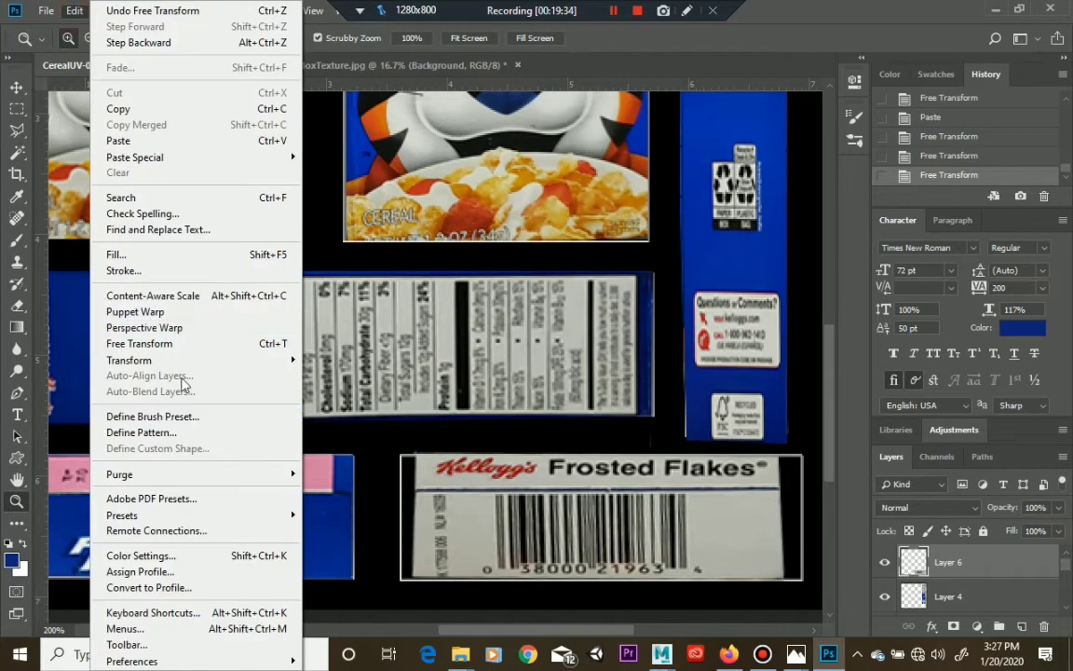
{"action": "mouse_move", "coordinate": [180, 364]}
{"action": "left_click", "coordinate": [355, 417]}
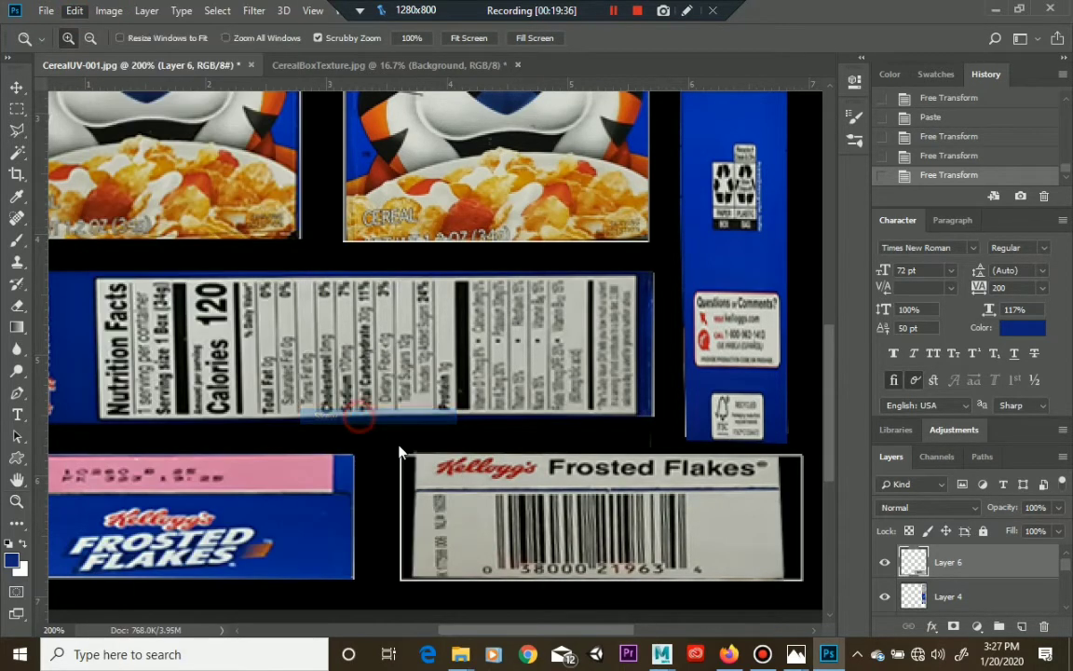
{"action": "left_click_drag", "start_coordinate": [410, 451], "coordinate": [403, 452]}
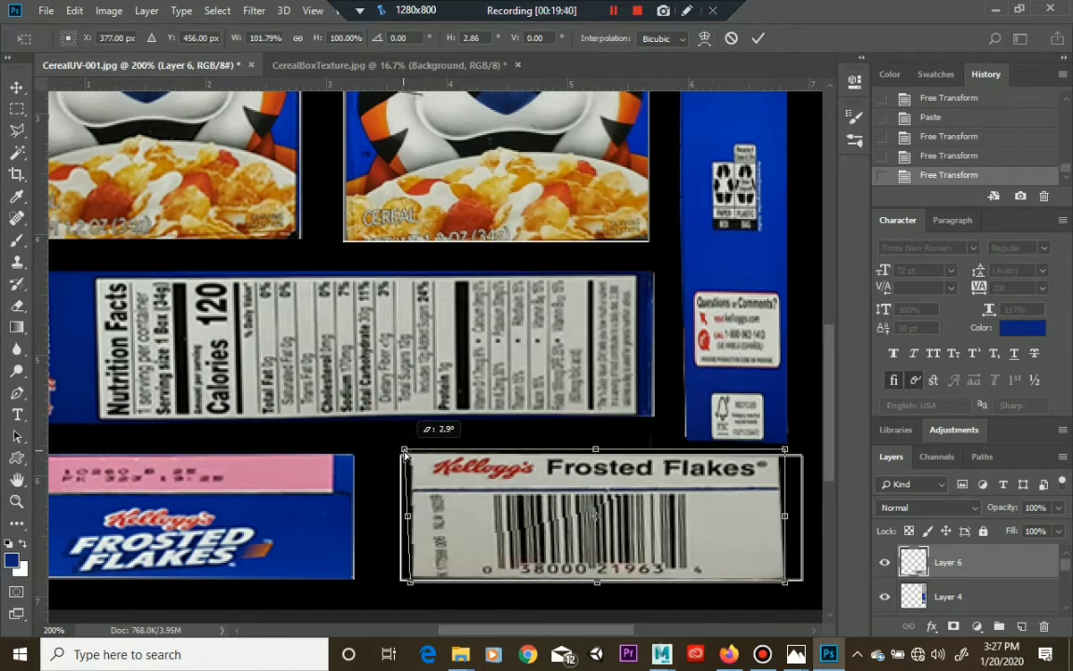
{"action": "key", "text": "Return"}
{"action": "key", "text": "z"}
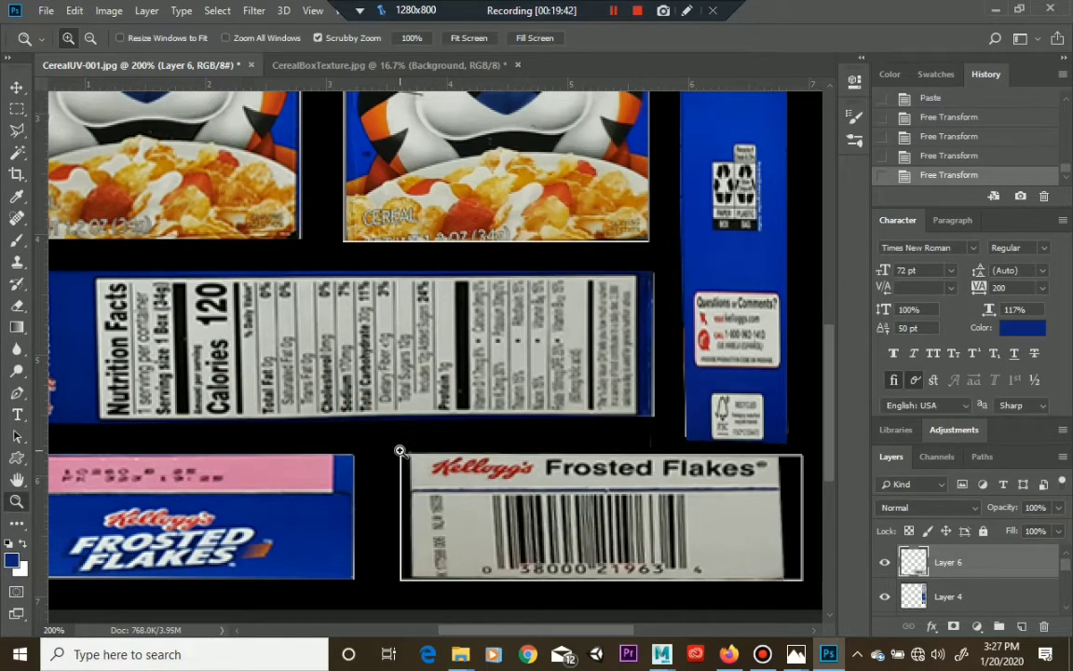
Skew the barcode flap's upper-right corner slightly to adjust its right edge
{"action": "left_click", "coordinate": [70, 11]}
{"action": "left_click", "coordinate": [215, 360]}
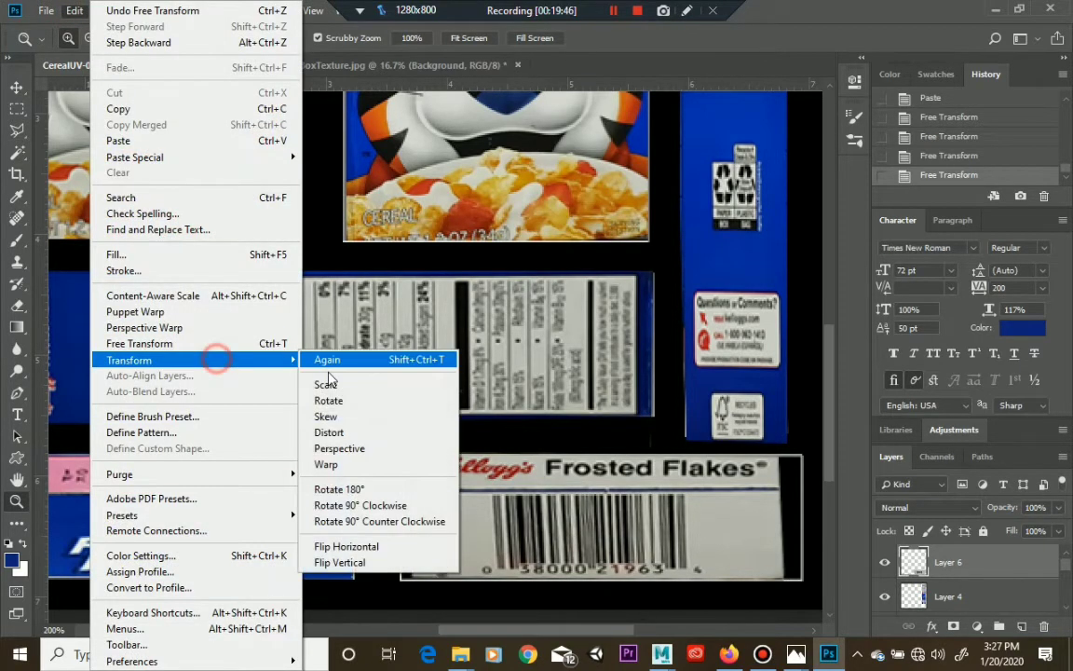
{"action": "left_click", "coordinate": [325, 417]}
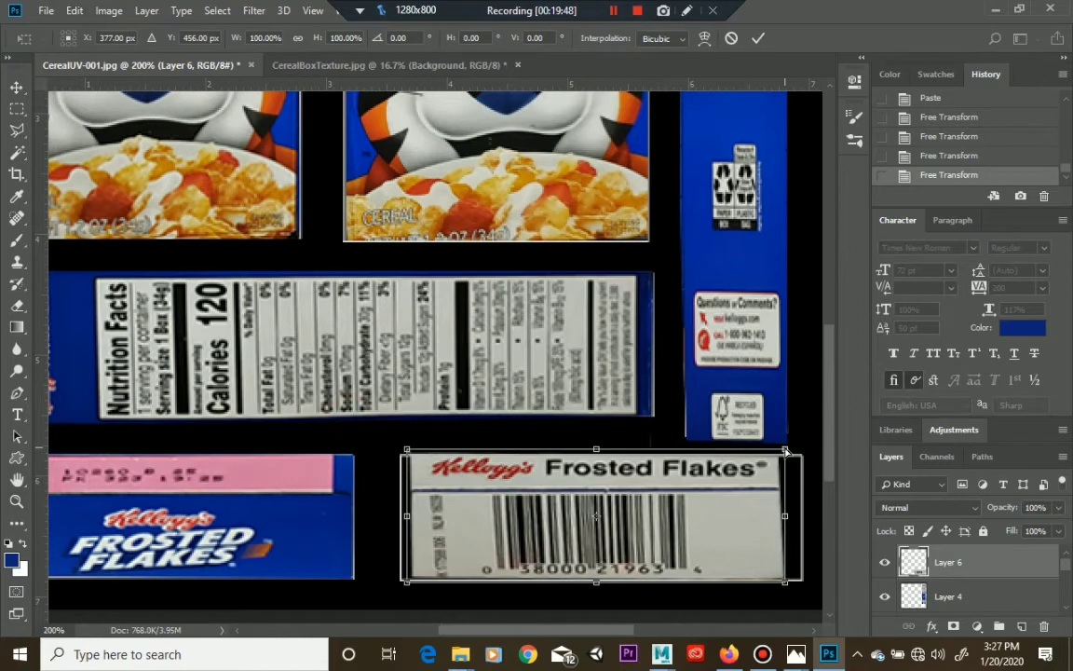
{"action": "left_click_drag", "start_coordinate": [785, 451], "coordinate": [774, 461]}
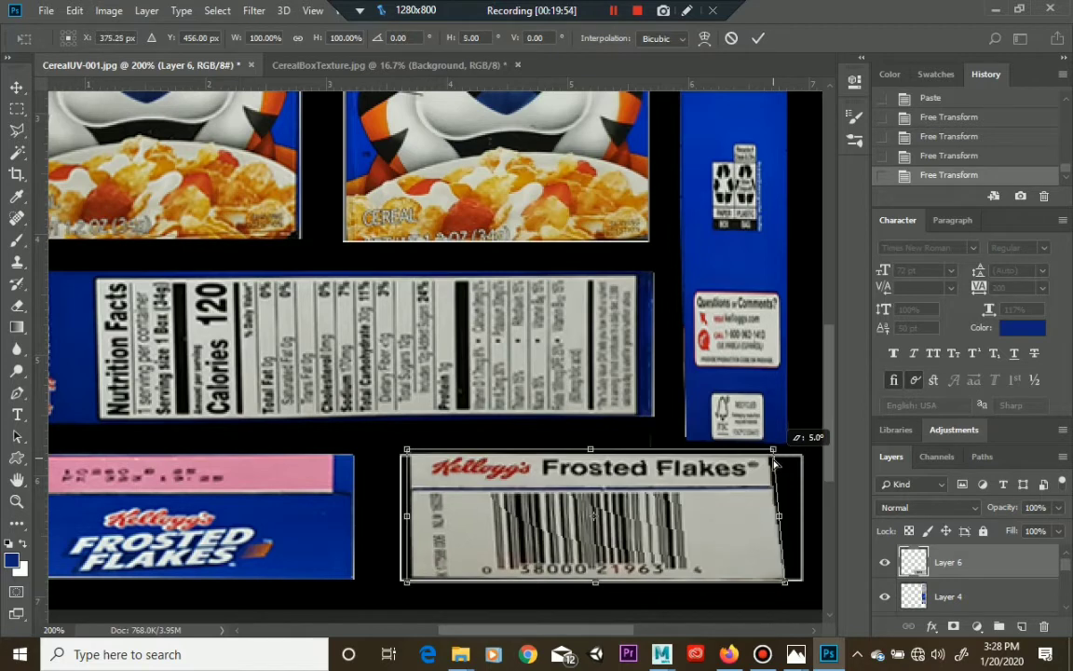
{"action": "mouse_move", "coordinate": [774, 463]}
{"action": "left_mouse_down"}
{"action": "mouse_move", "coordinate": [797, 474]}
{"action": "mouse_move", "coordinate": [781, 470]}
{"action": "left_mouse_up"}
{"action": "key", "text": "Return"}
{"action": "key", "text": "z"}
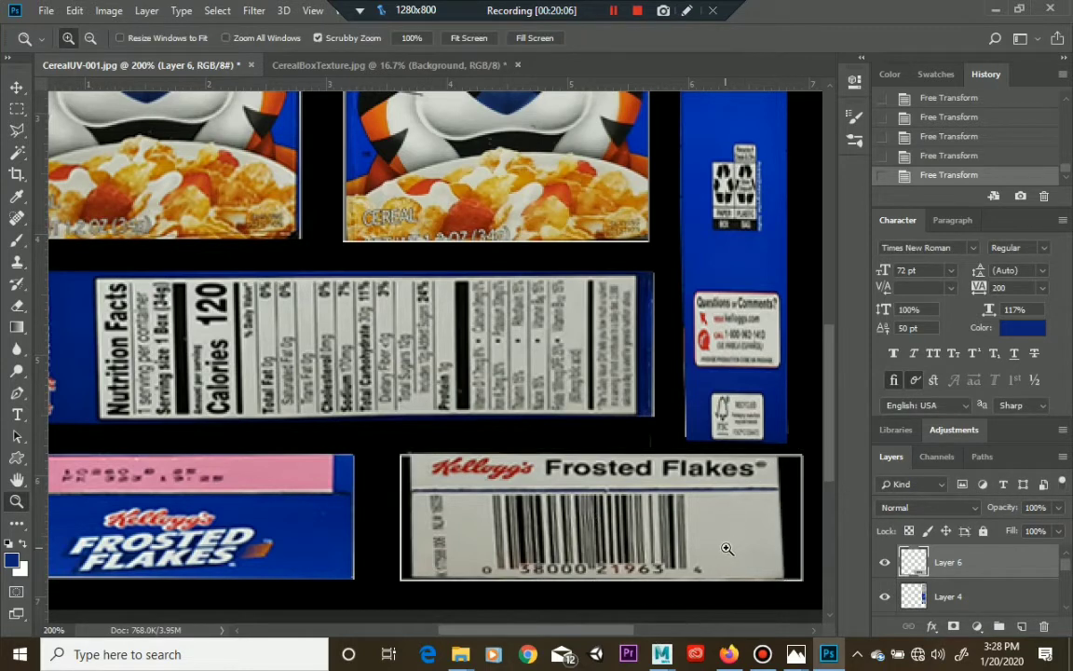
Try to distort the barcode flap from the middle of its right edge
{"action": "left_click", "coordinate": [74, 10]}
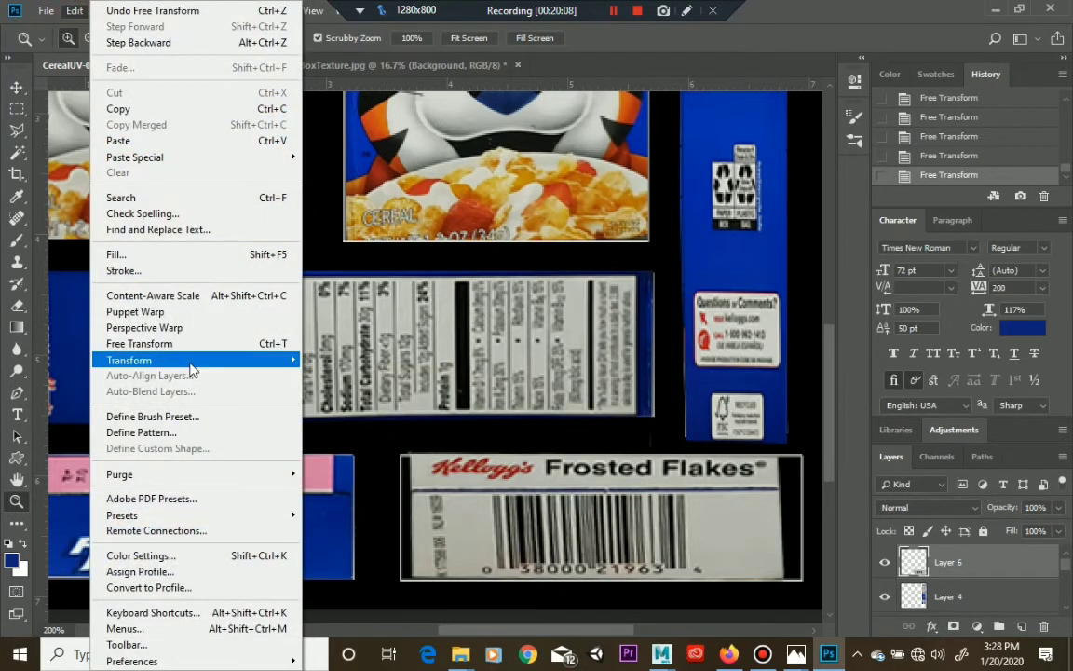
{"action": "left_click", "coordinate": [194, 360]}
{"action": "left_click", "coordinate": [369, 433]}
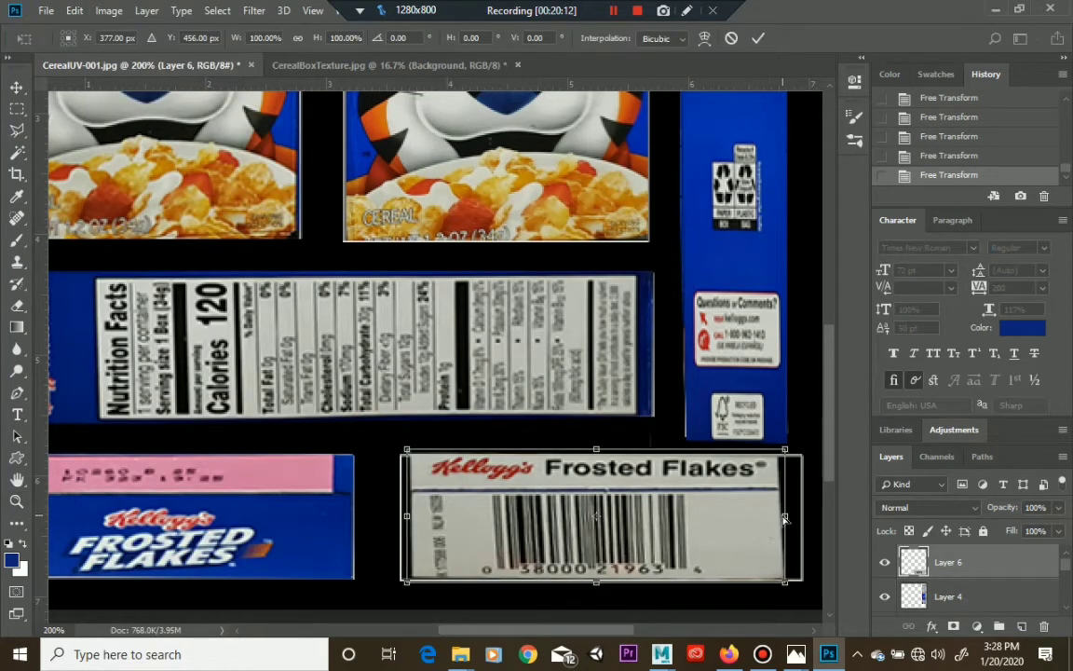
{"action": "left_click_drag", "start_coordinate": [784, 519], "coordinate": [635, 531]}
{"action": "key", "text": "Return"}
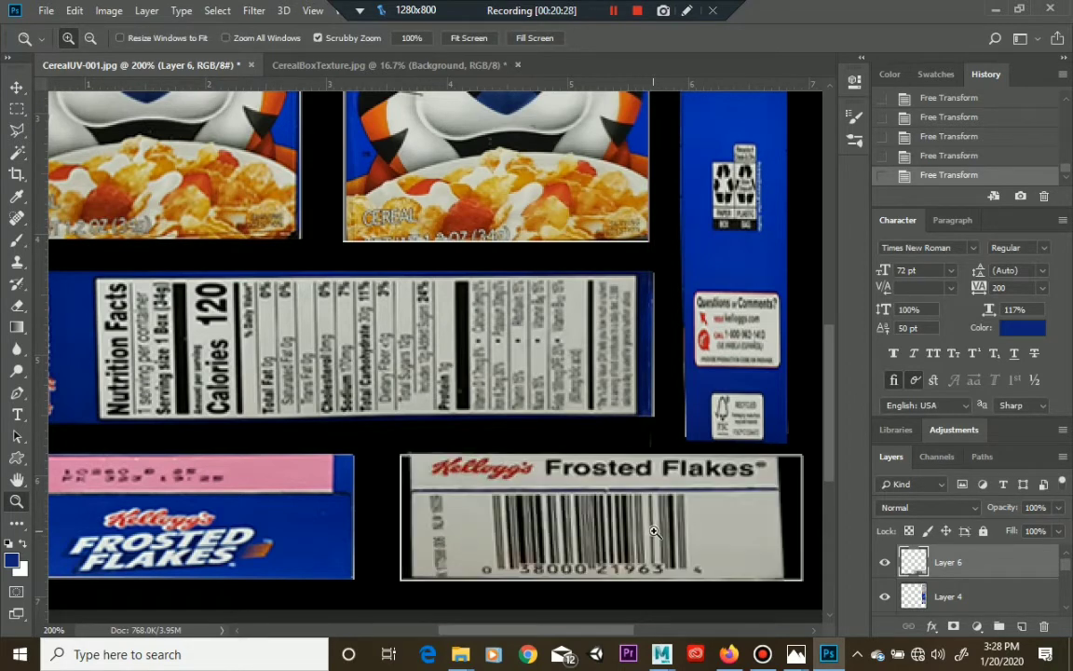
Warp the barcode flap's right edge, bottom edge and lower corners slightly to straighten its outline
{"action": "left_click", "coordinate": [68, 11]}
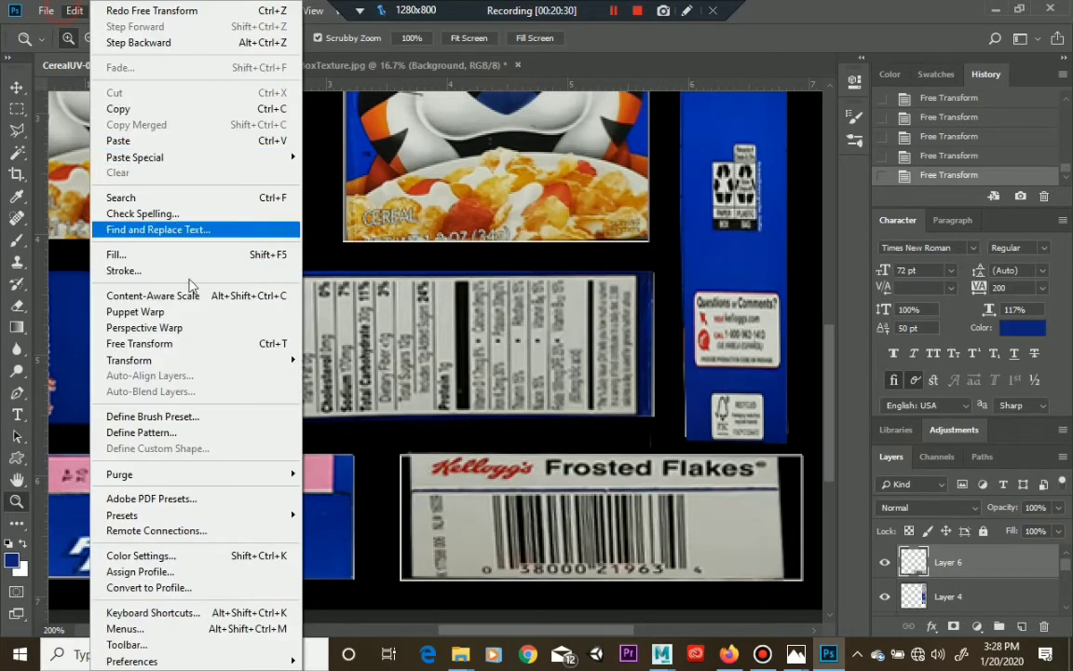
{"action": "mouse_move", "coordinate": [213, 361]}
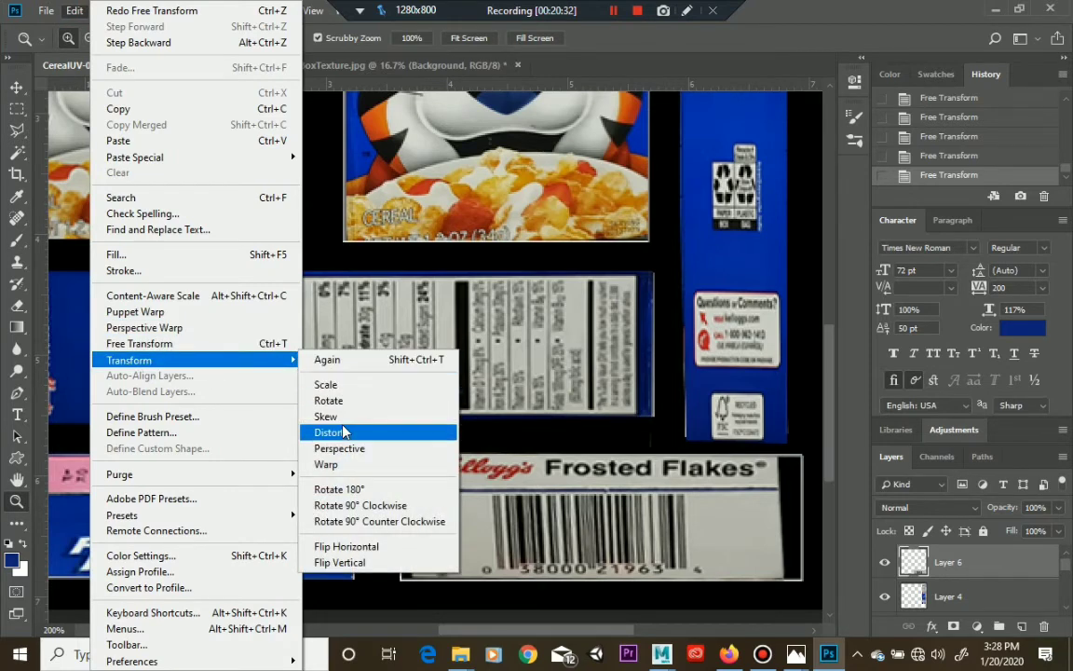
{"action": "left_click", "coordinate": [335, 464]}
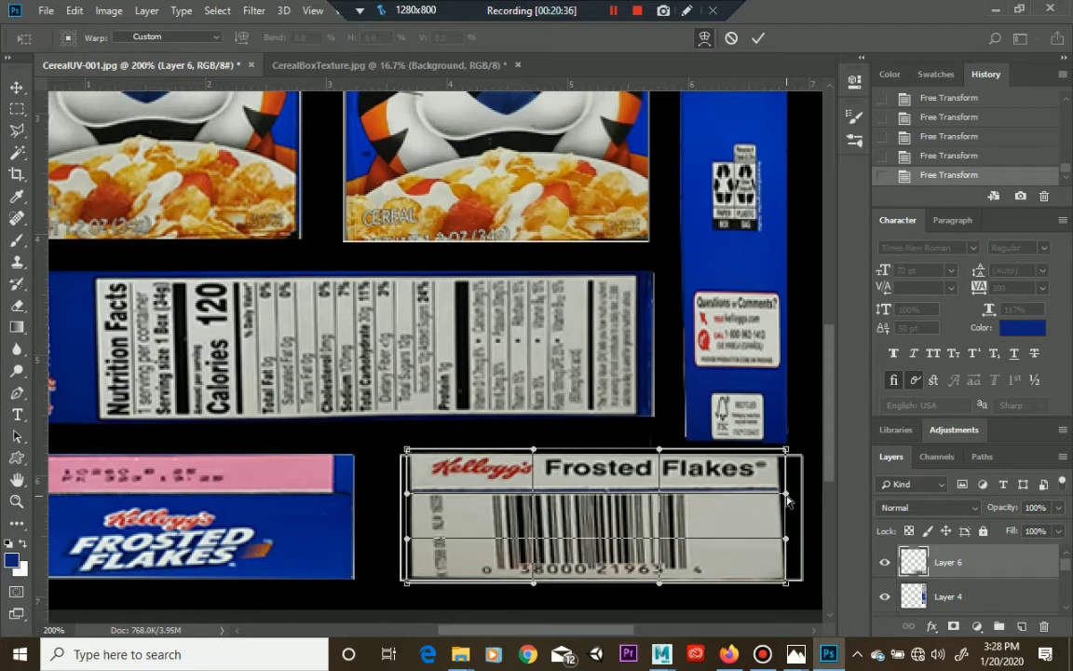
{"action": "left_click_drag", "start_coordinate": [787, 501], "coordinate": [782, 504]}
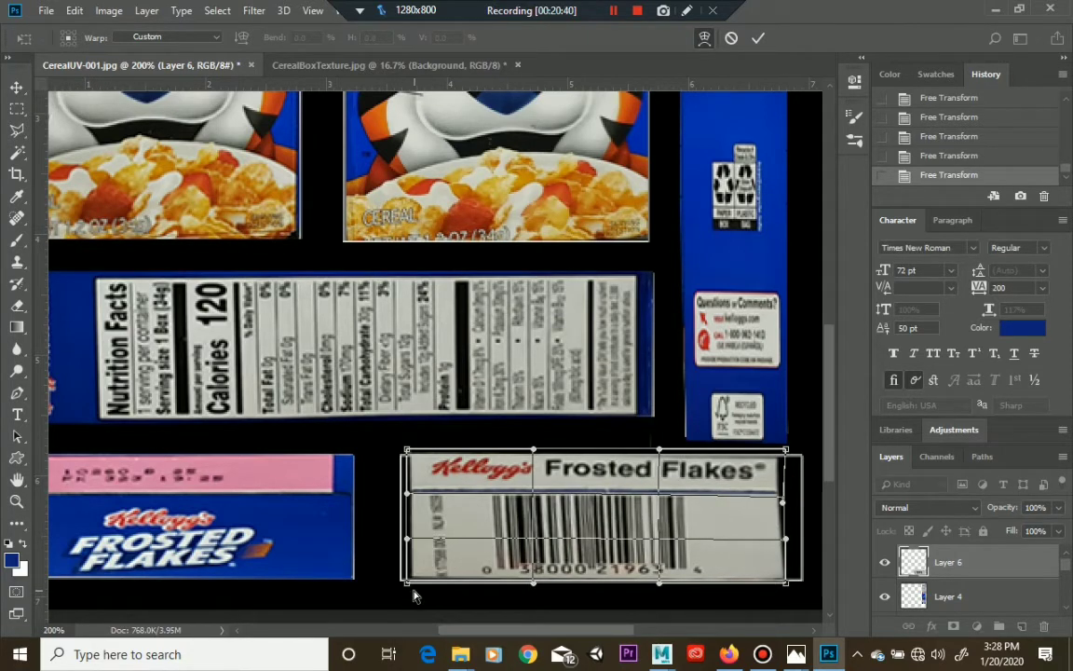
{"action": "left_click_drag", "start_coordinate": [406, 582], "coordinate": [406, 584]}
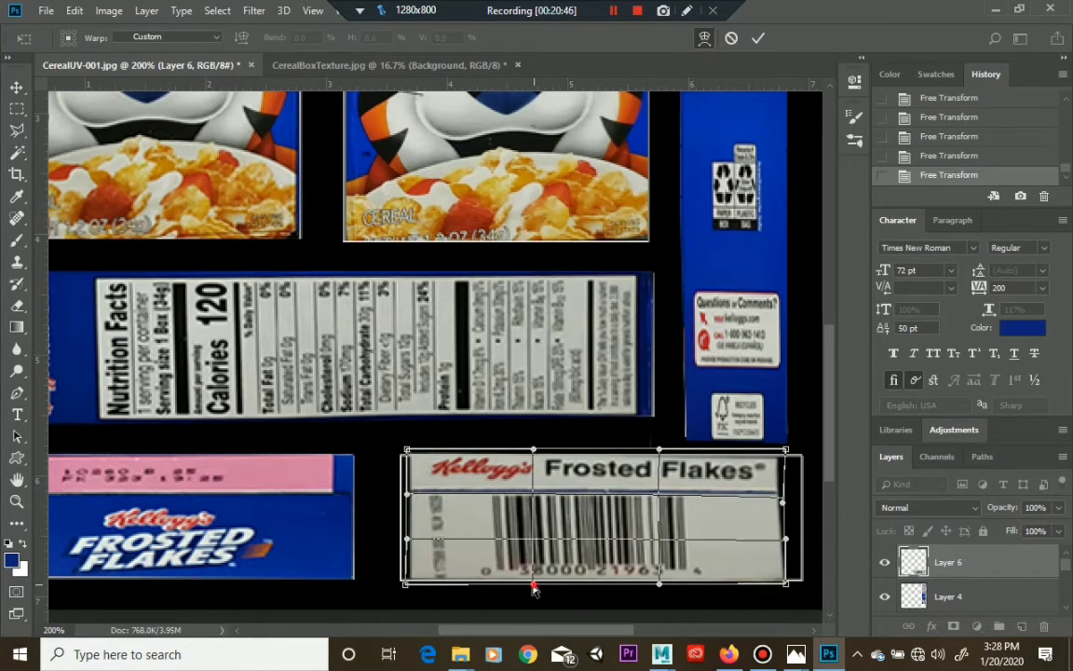
{"action": "left_click_drag", "start_coordinate": [533, 586], "coordinate": [524, 587]}
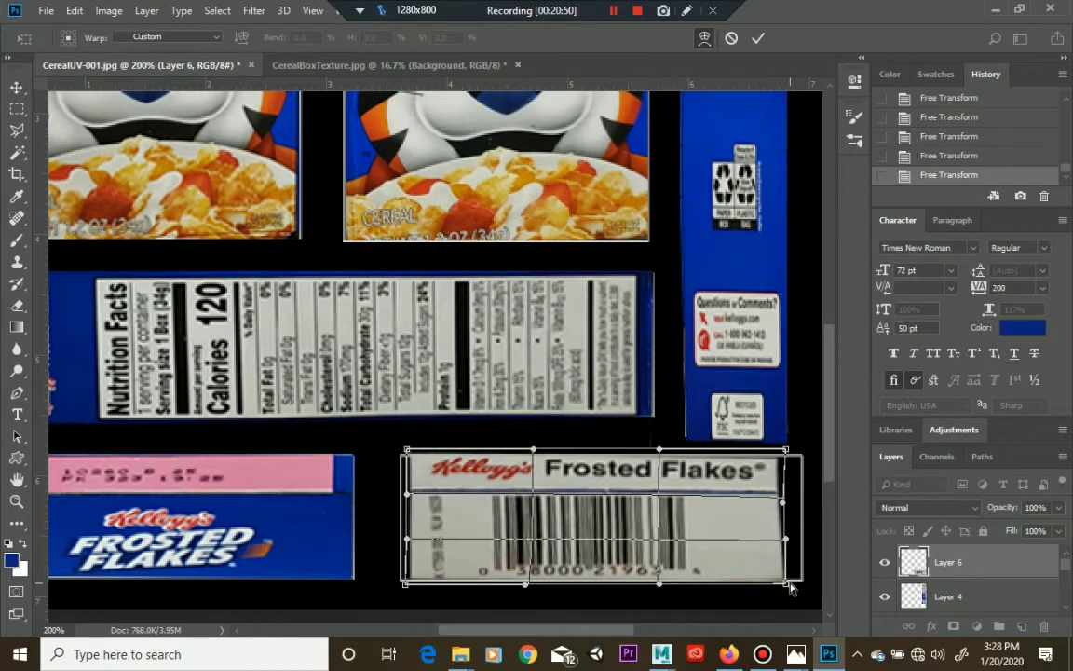
{"action": "left_click_drag", "start_coordinate": [789, 587], "coordinate": [785, 585]}
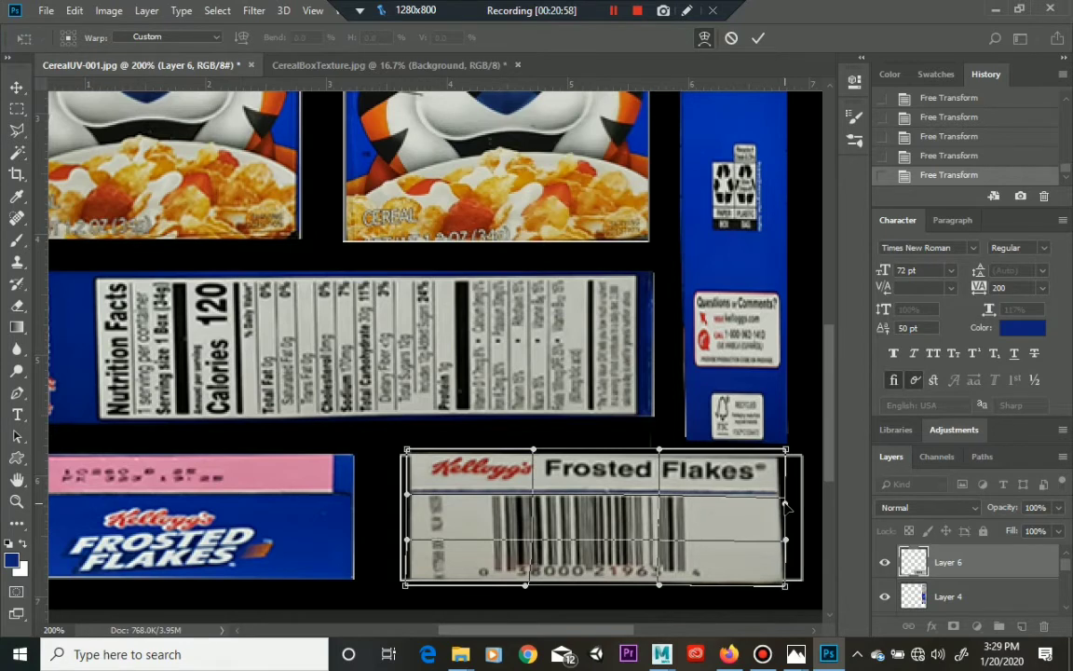
{"action": "key", "text": "Return"}
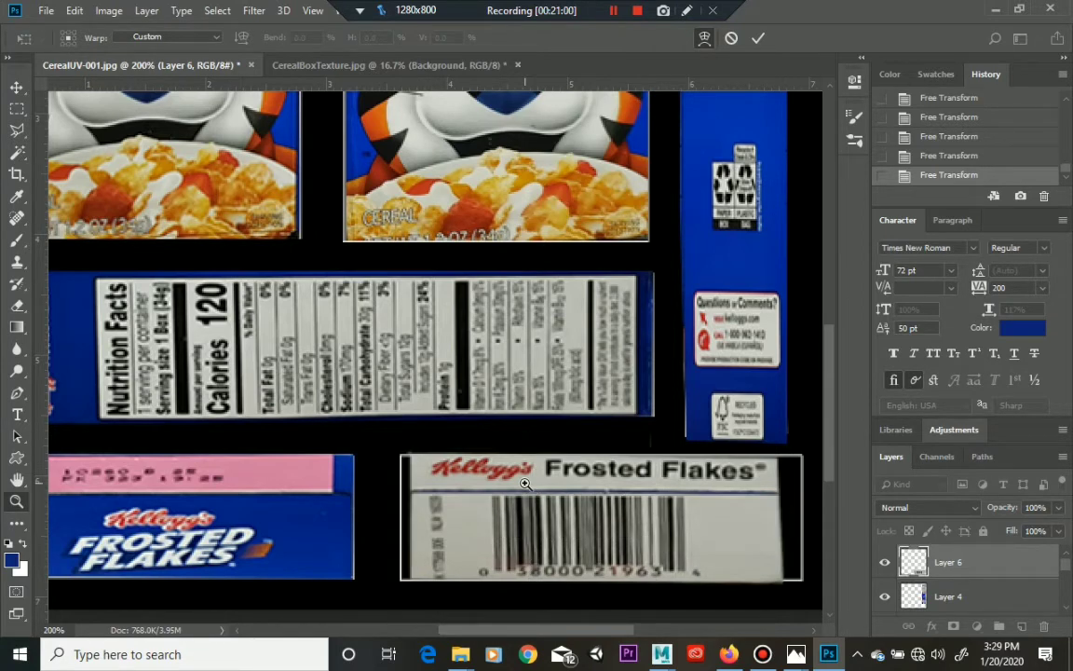
{"action": "key", "text": "z"}
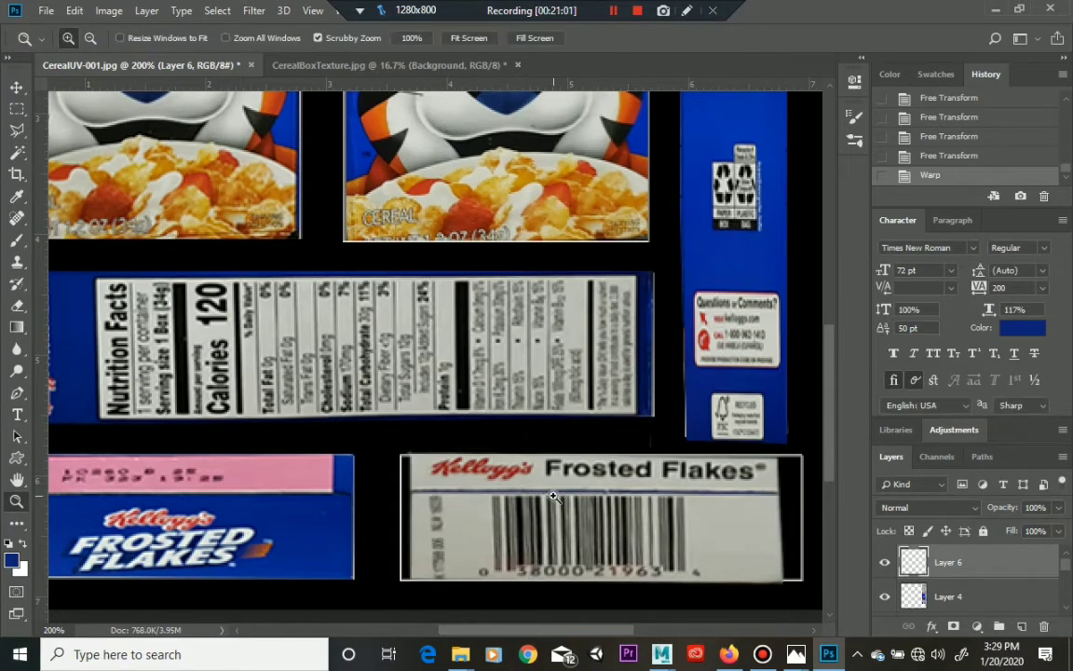
Scale the barcode flap to about 108.8% width so both sides reach the edges of the UV rectangle
{"action": "left_click", "coordinate": [73, 10]}
{"action": "mouse_move", "coordinate": [264, 363]}
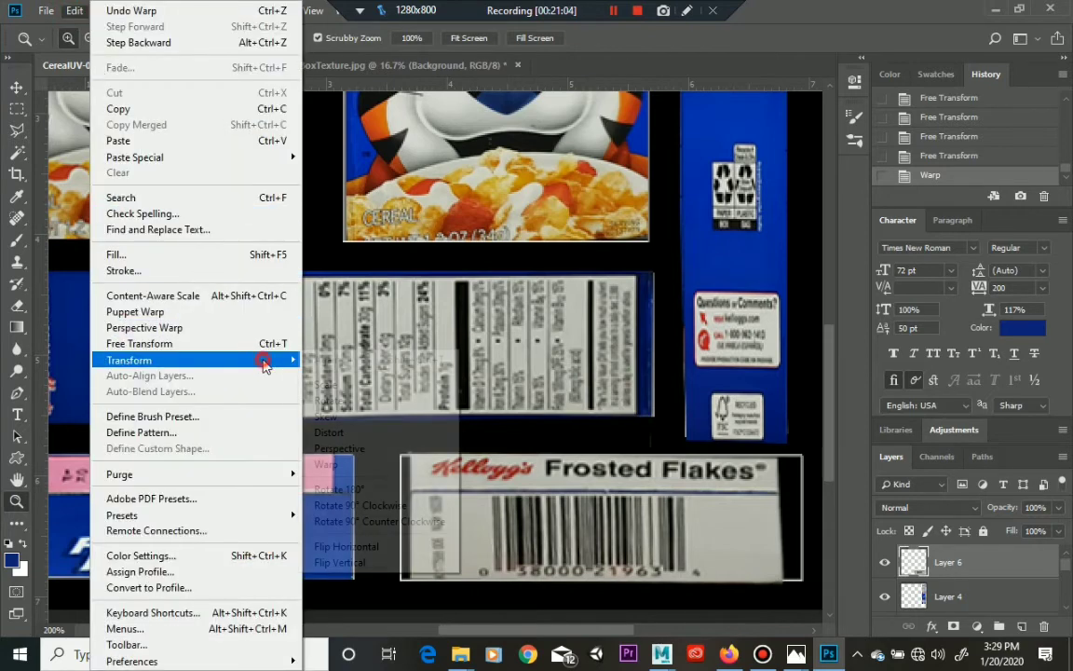
{"action": "left_click", "coordinate": [328, 384]}
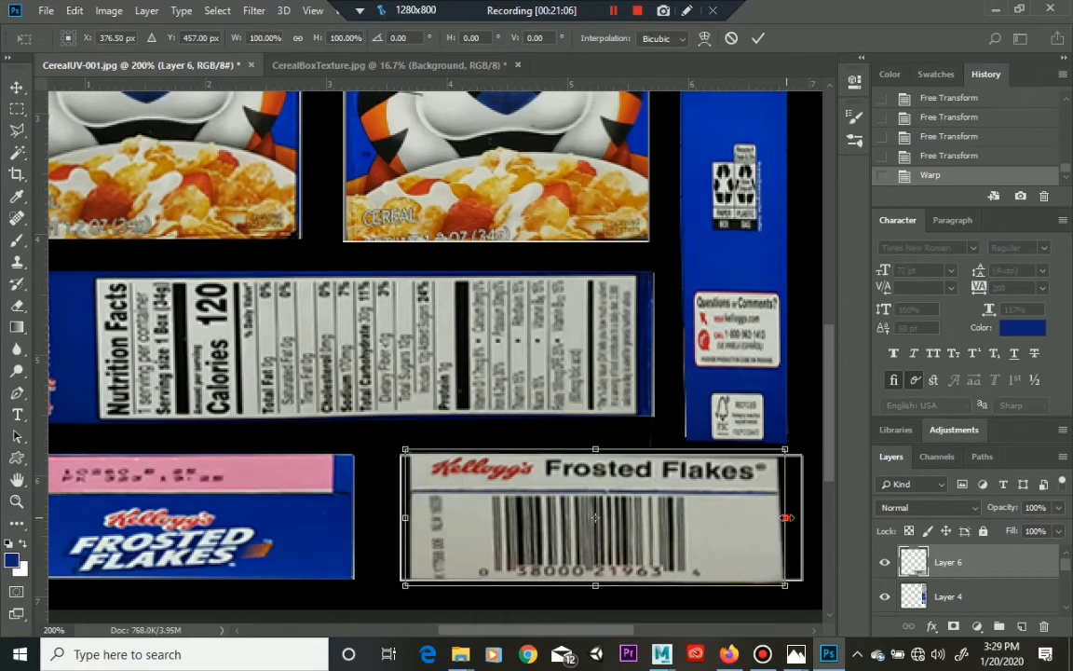
{"action": "left_click_drag", "start_coordinate": [787, 518], "coordinate": [807, 518]}
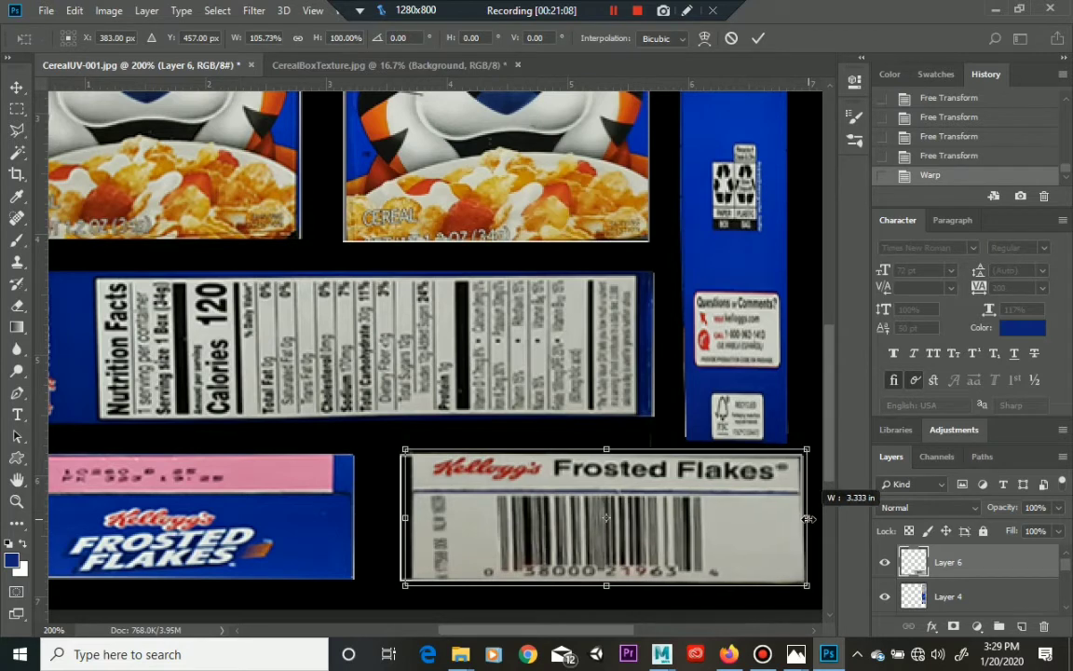
{"action": "left_click_drag", "start_coordinate": [406, 518], "coordinate": [396, 518]}
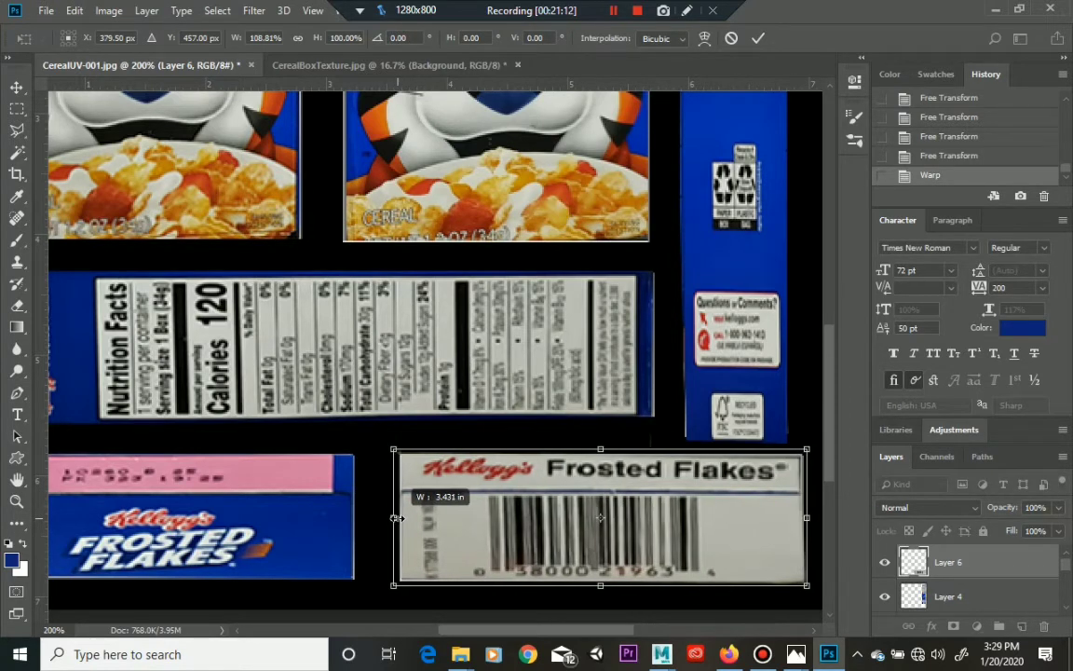
{"action": "left_click_drag", "start_coordinate": [602, 584], "coordinate": [601, 585]}
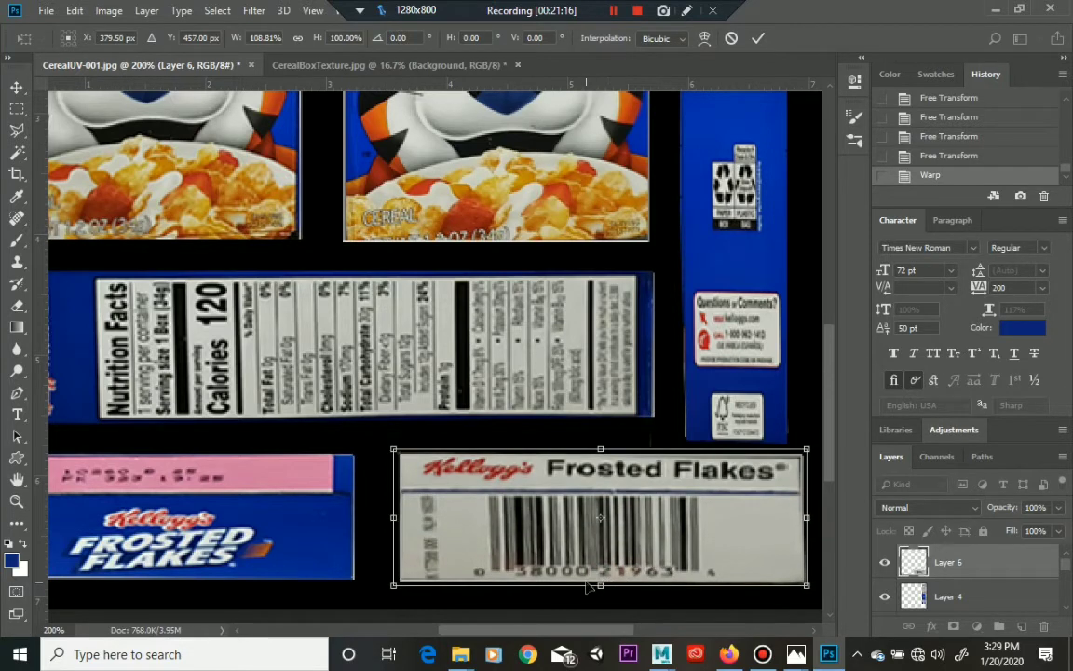
{"action": "left_click", "coordinate": [15, 500]}
Review all the fitted box panels across the whole texture layout
{"action": "scroll", "coordinate": [307, 292], "scroll_direction": "down", "scroll_amount": 2}
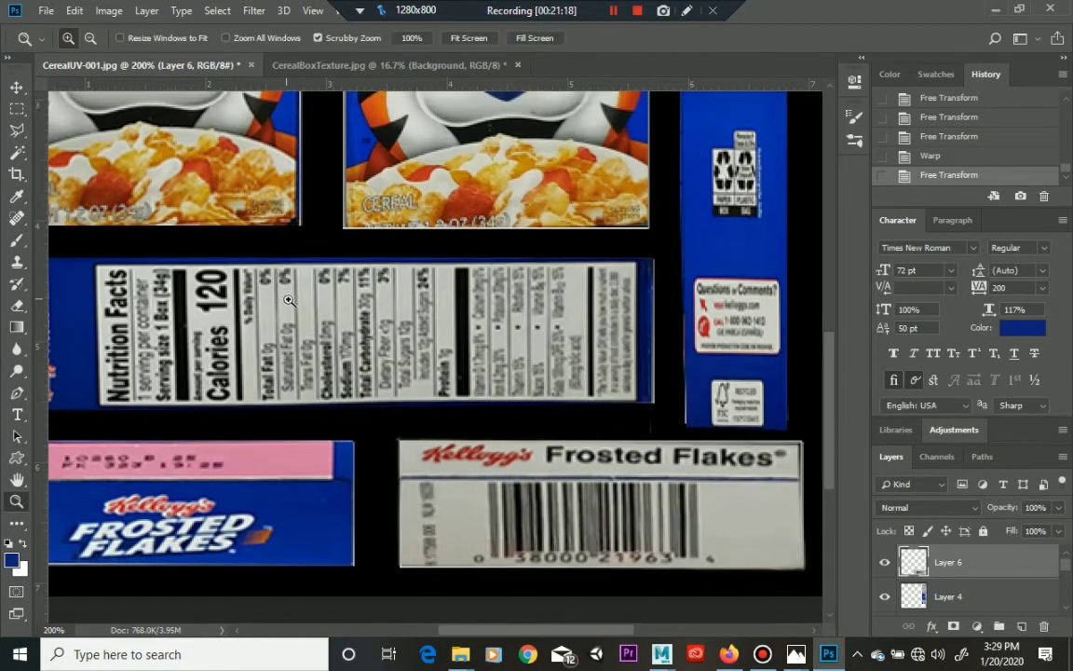
{"action": "scroll", "coordinate": [308, 291], "scroll_direction": "up", "scroll_amount": 3}
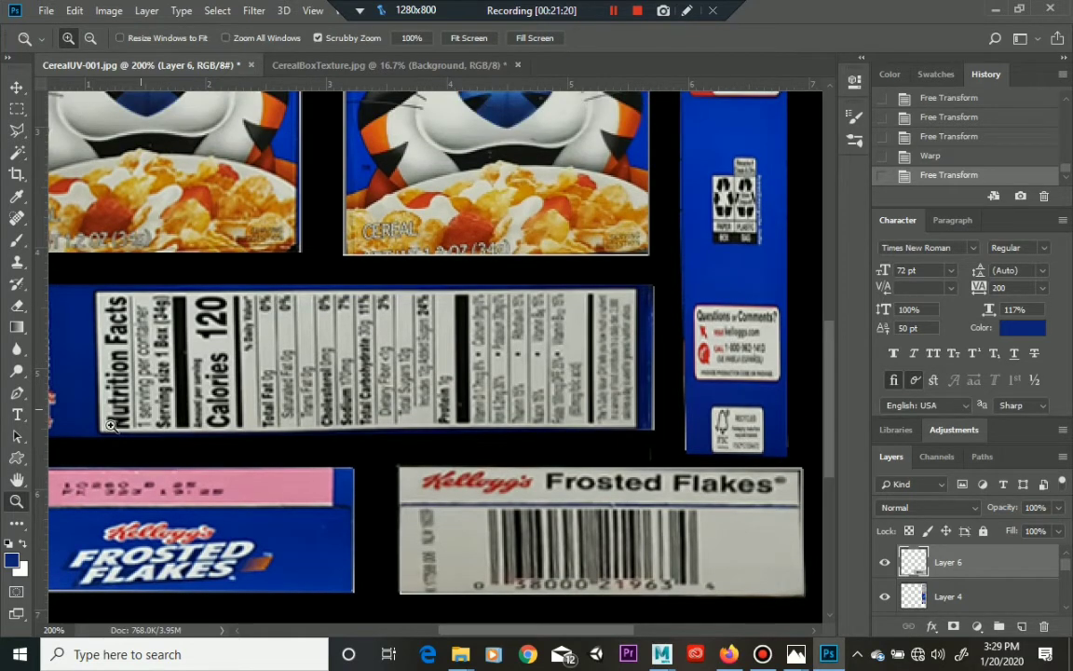
{"action": "scroll", "coordinate": [179, 391], "scroll_direction": "down", "scroll_amount": 3, "text": "alt"}
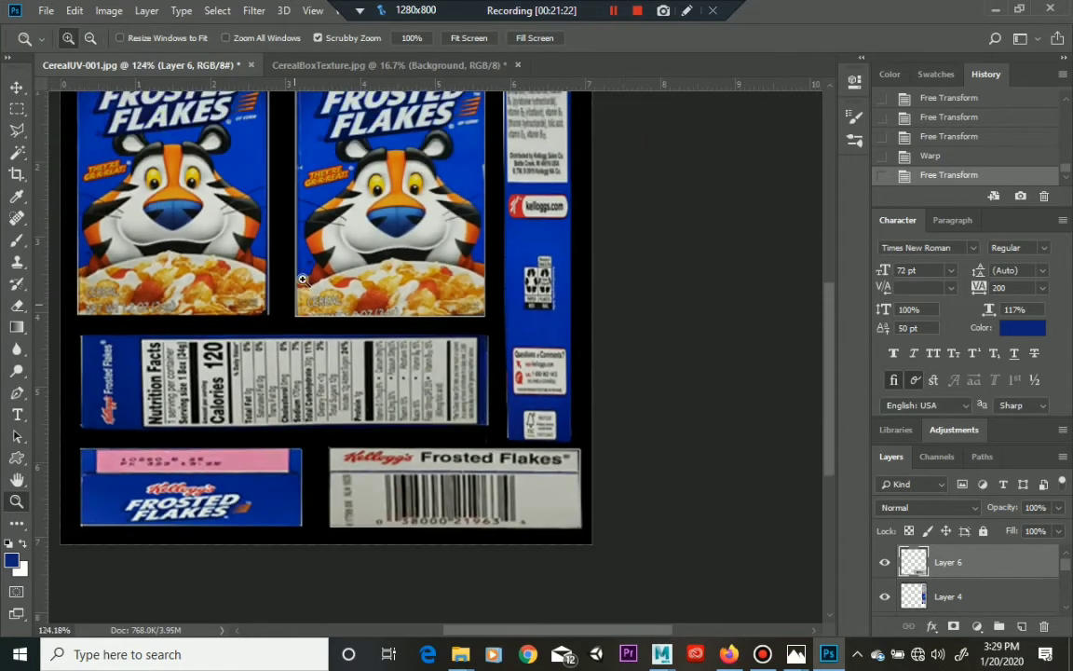
{"action": "scroll", "coordinate": [389, 303], "scroll_direction": "up", "scroll_amount": 4}
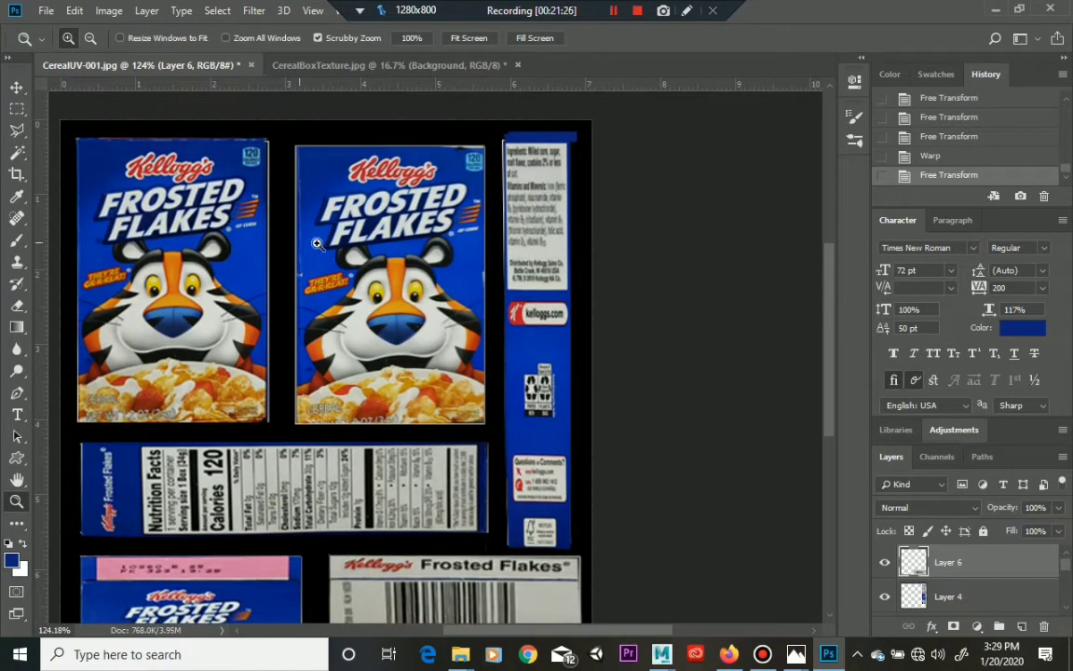
{"action": "scroll", "coordinate": [508, 576], "scroll_direction": "left", "scroll_amount": 3}
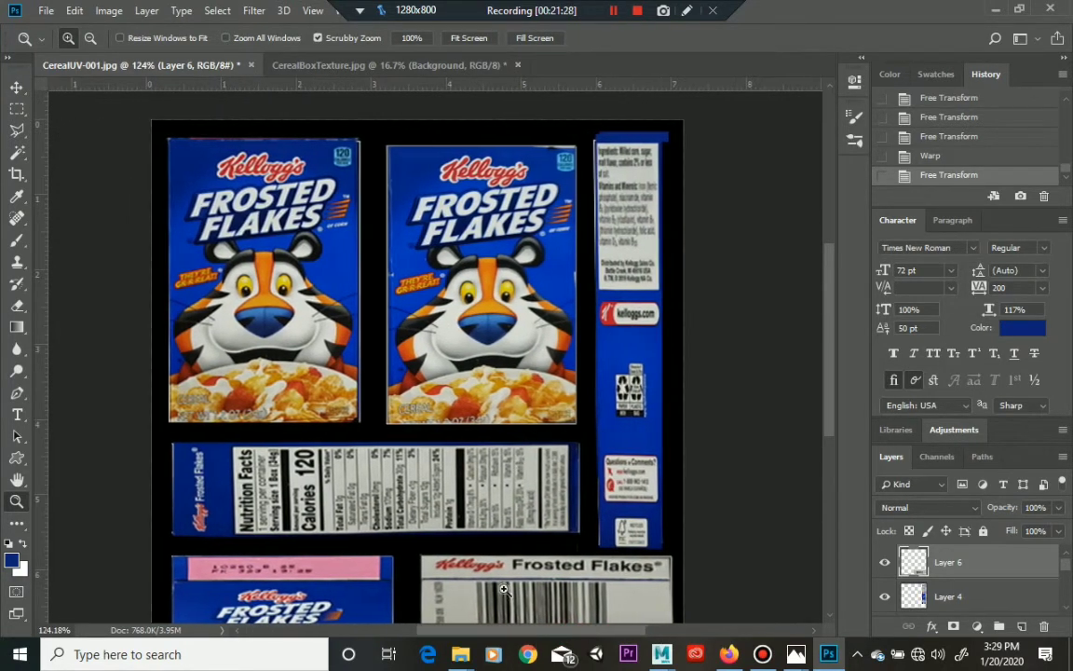
{"action": "scroll", "coordinate": [410, 433], "scroll_direction": "down", "scroll_amount": 1}
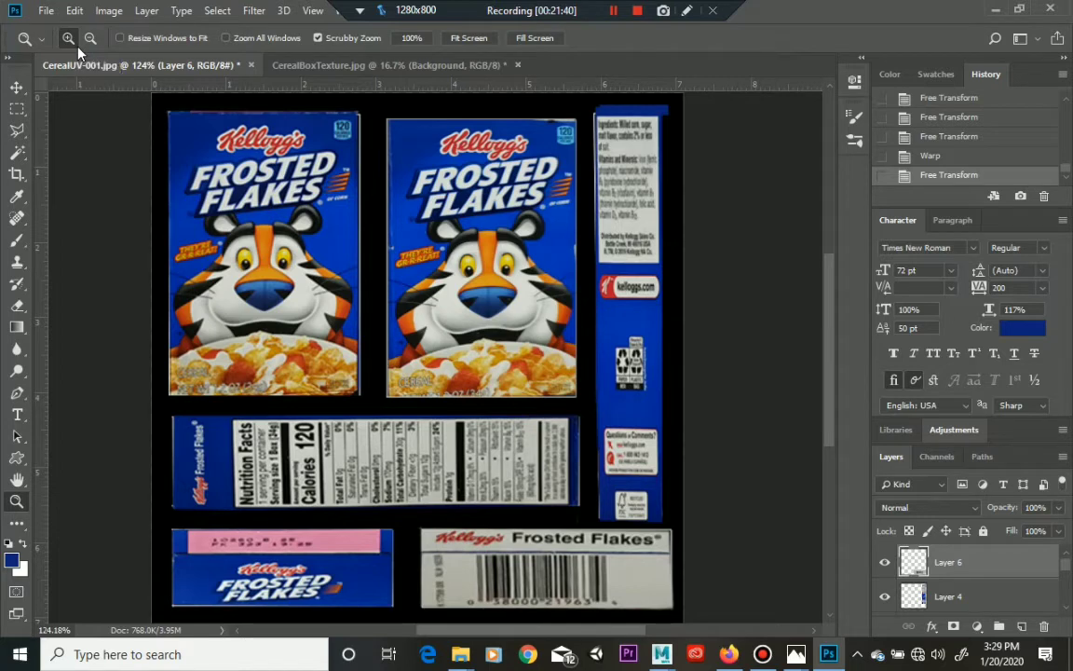
Start saving the texture under a new name, with the Cereal_Box project's sourceimages folder as the destination
{"action": "left_click", "coordinate": [46, 12]}
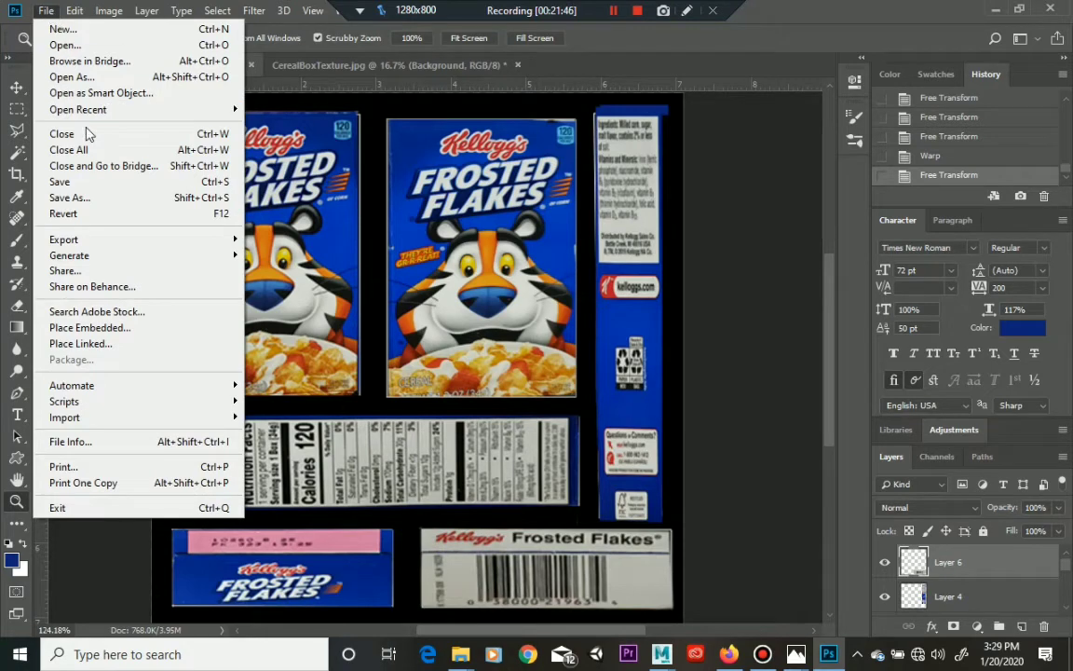
{"action": "left_click", "coordinate": [97, 199]}
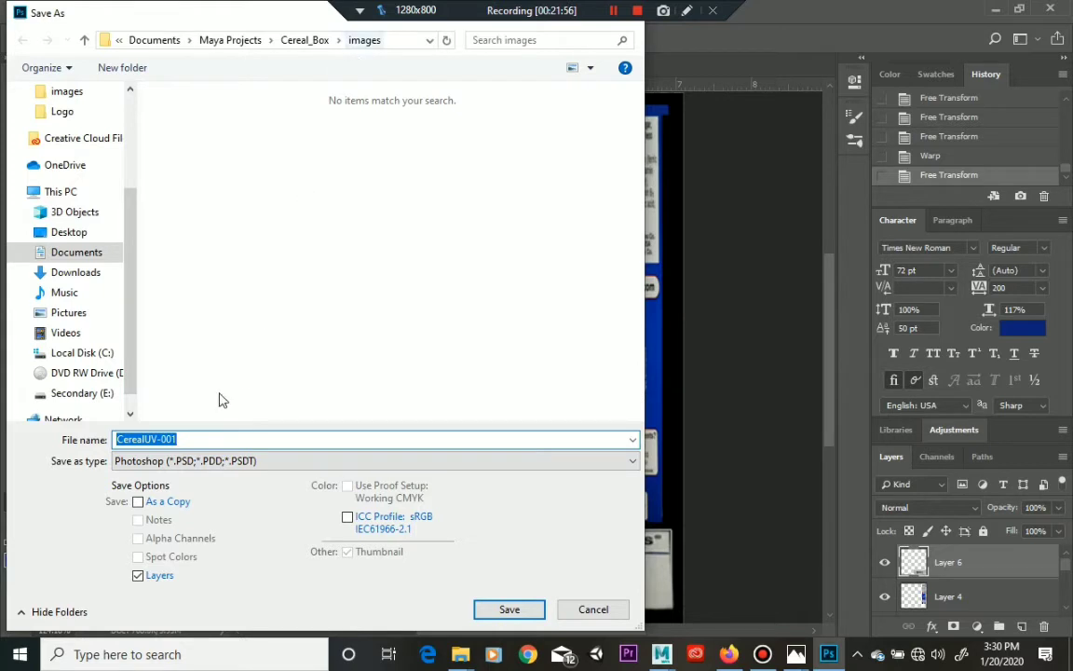
{"action": "left_click_drag", "start_coordinate": [191, 439], "coordinate": [145, 439]}
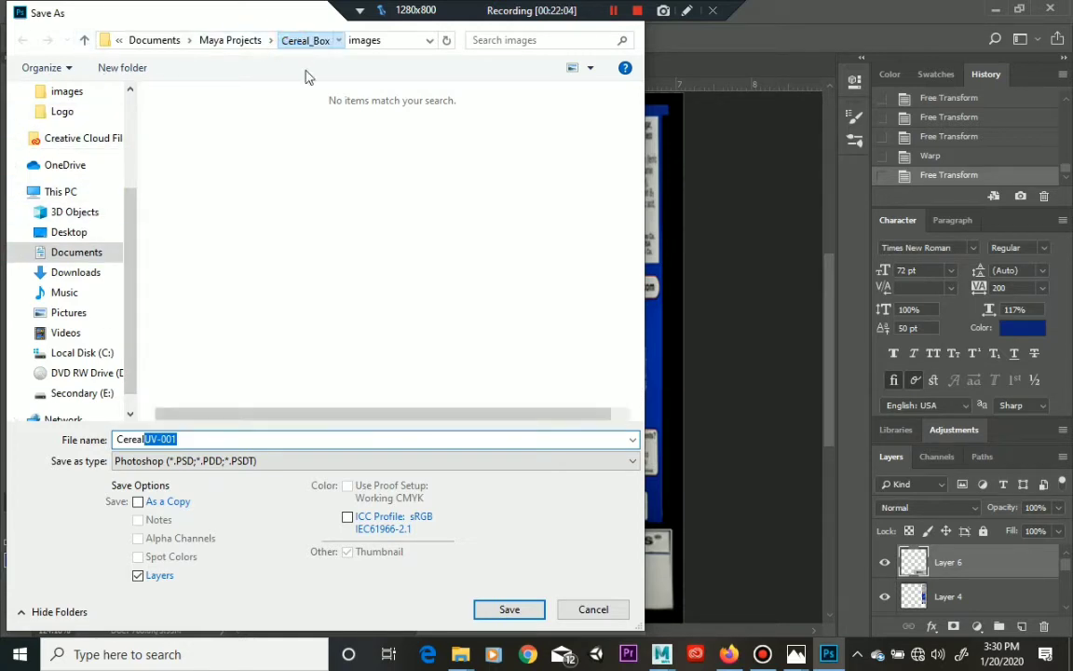
{"action": "left_click", "coordinate": [305, 40]}
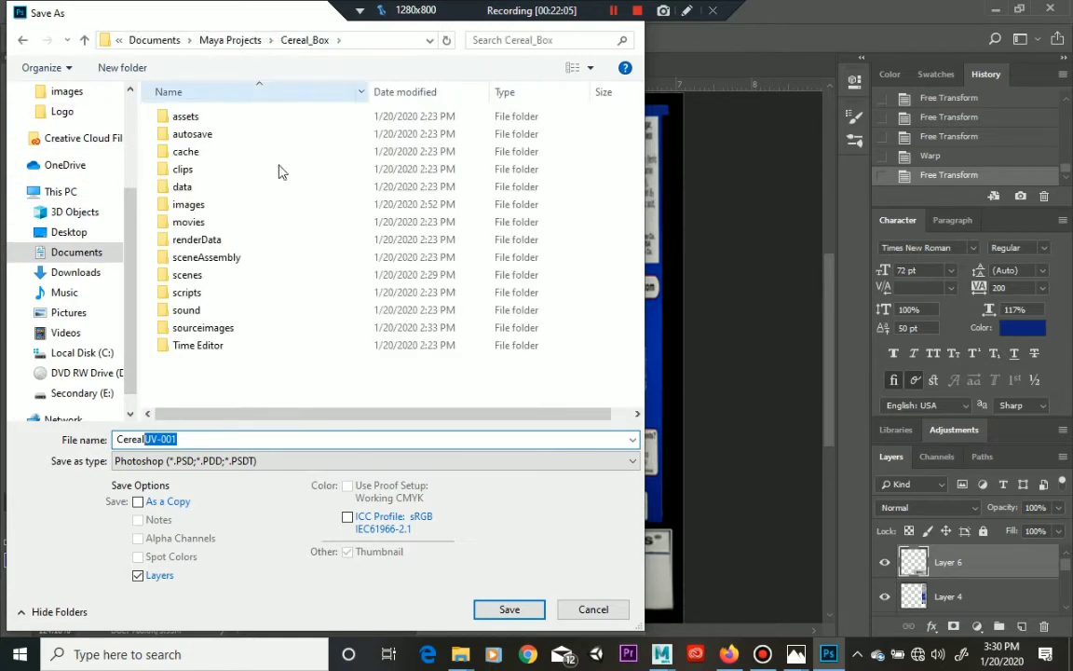
{"action": "left_click", "coordinate": [221, 333]}
{"action": "double_click", "coordinate": [222, 333]}
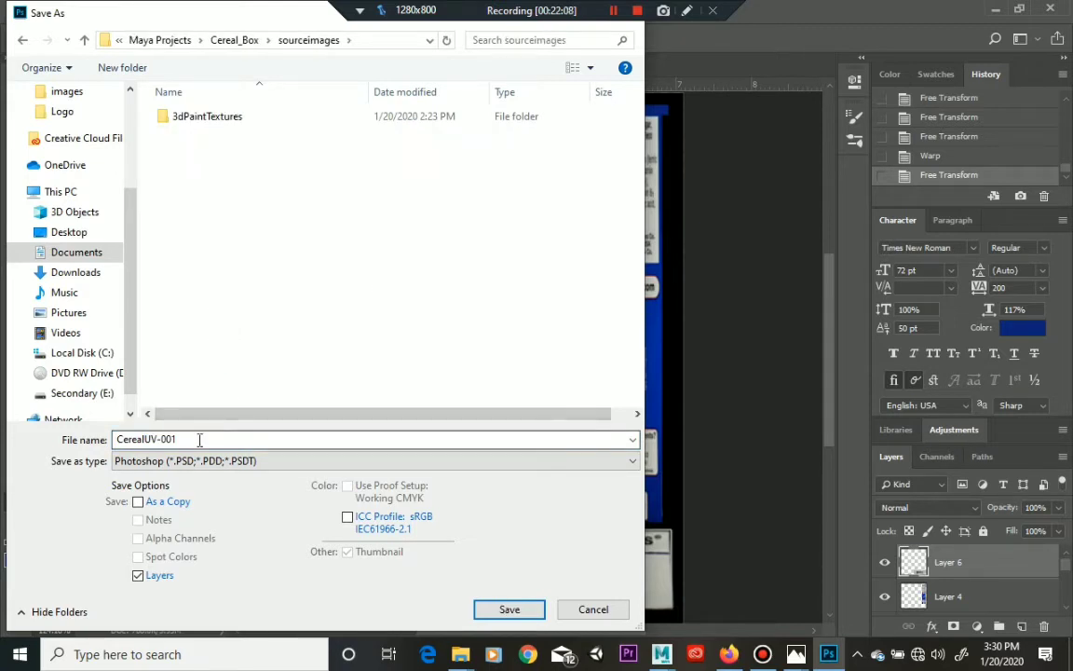
Save the layered document in Photoshop format as CerealTexture, with Maximize Compatibility on
{"action": "double_click", "coordinate": [201, 438]}
{"action": "left_click_drag", "start_coordinate": [176, 440], "coordinate": [145, 440]}
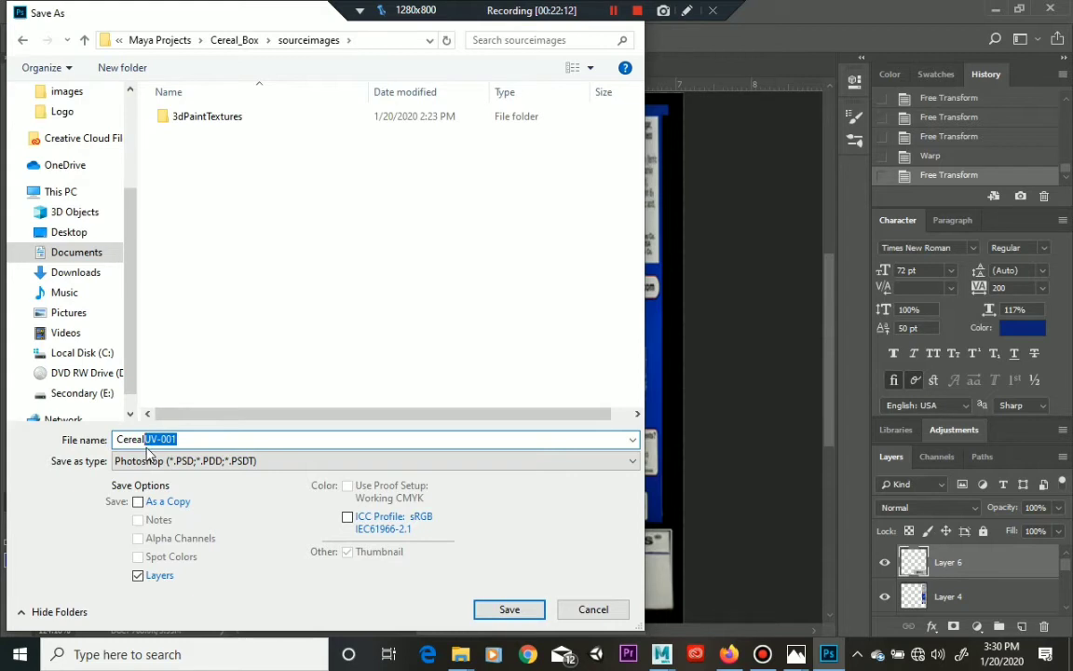
{"action": "type", "text": "Texture"}
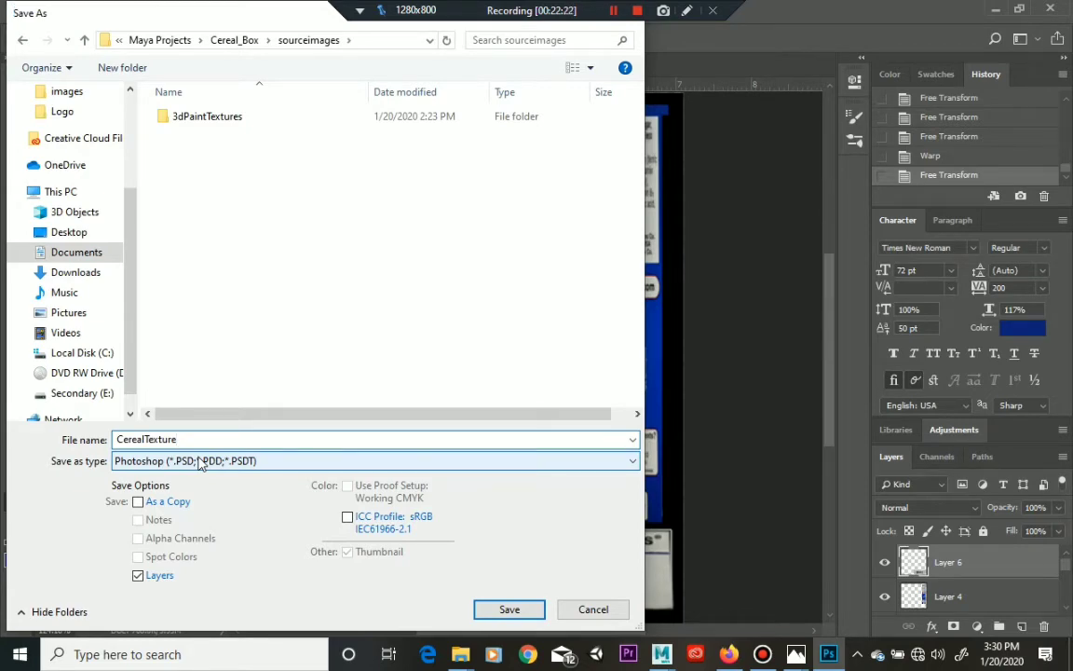
{"action": "key", "text": "Return"}
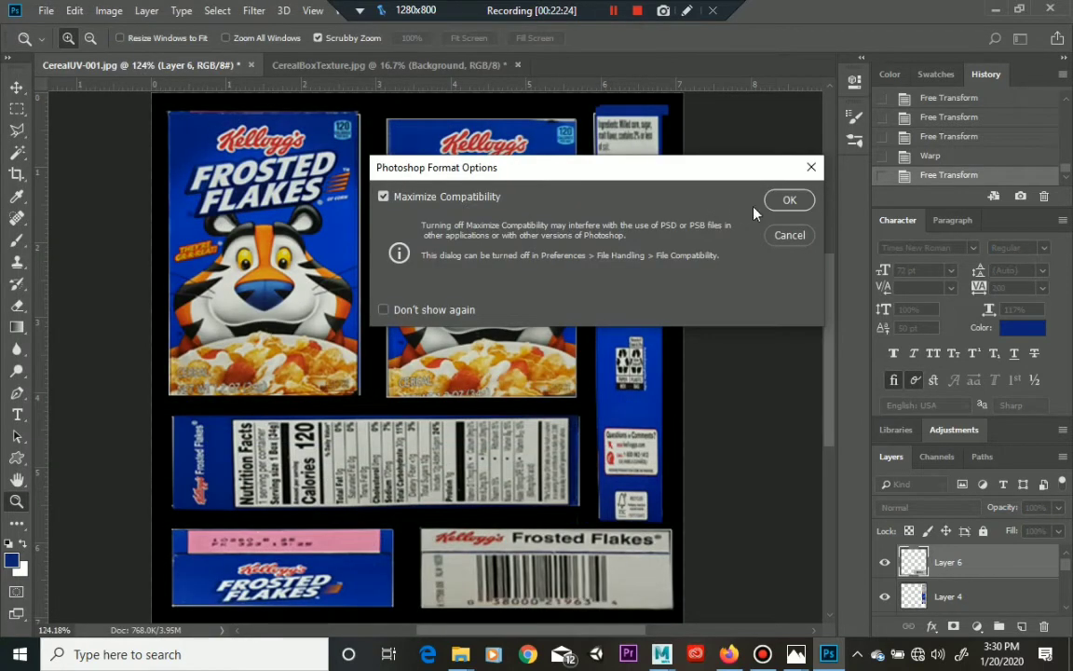
{"action": "left_click", "coordinate": [776, 201]}
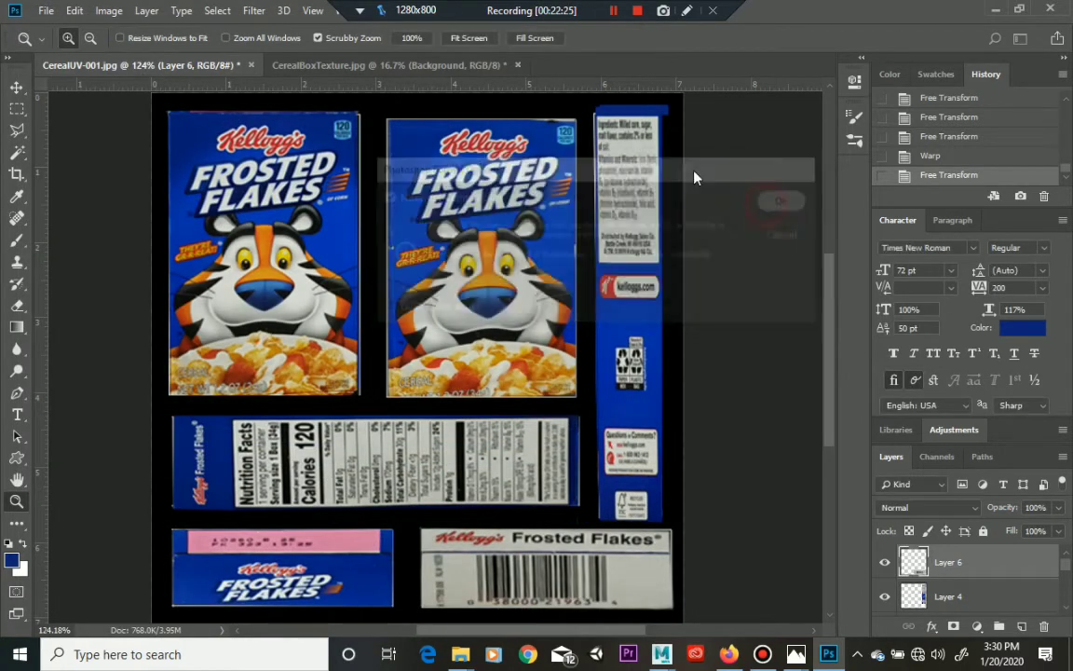
Save a JPEG copy of the texture as CerealTexture in the sourceimages folder, accepting the JPEG options
{"action": "left_click", "coordinate": [43, 10]}
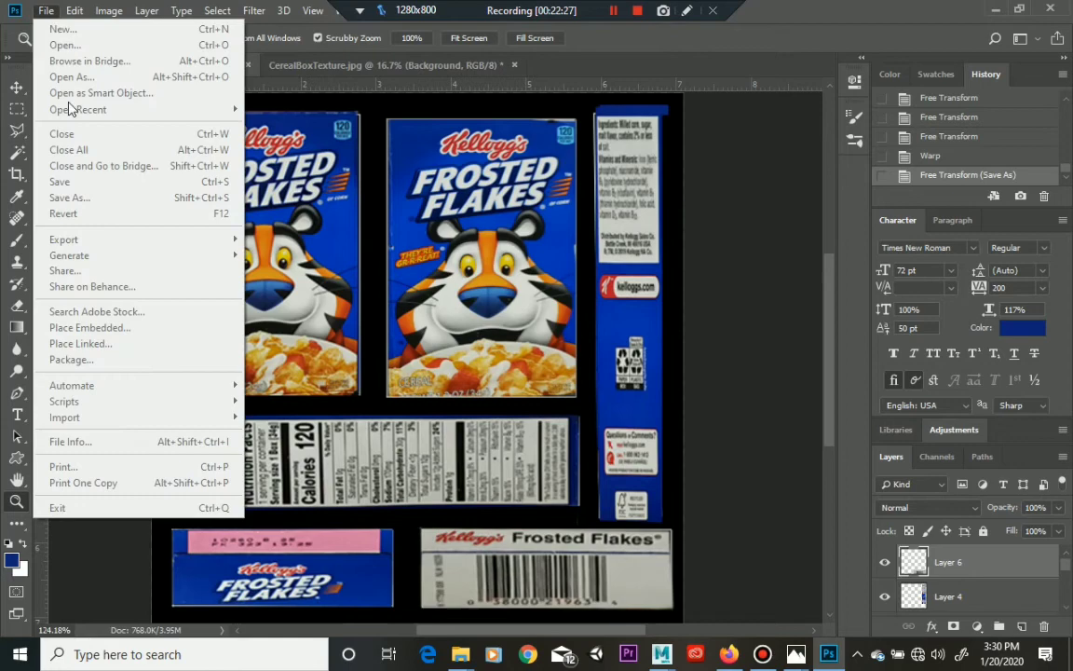
{"action": "left_click", "coordinate": [45, 13]}
{"action": "left_click", "coordinate": [47, 11]}
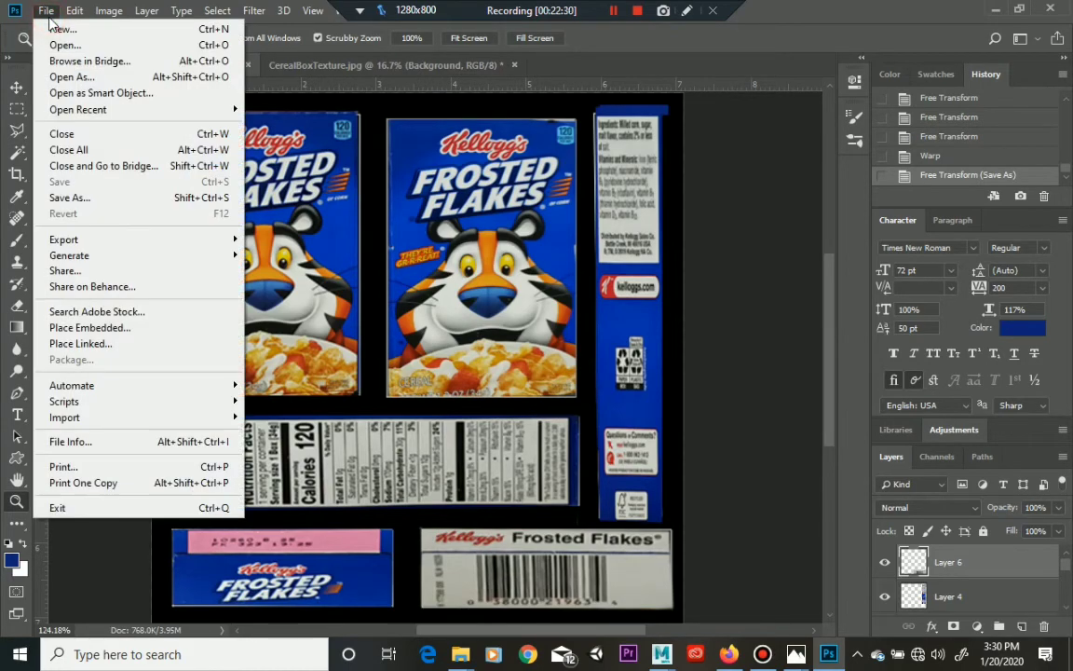
{"action": "left_click", "coordinate": [86, 195]}
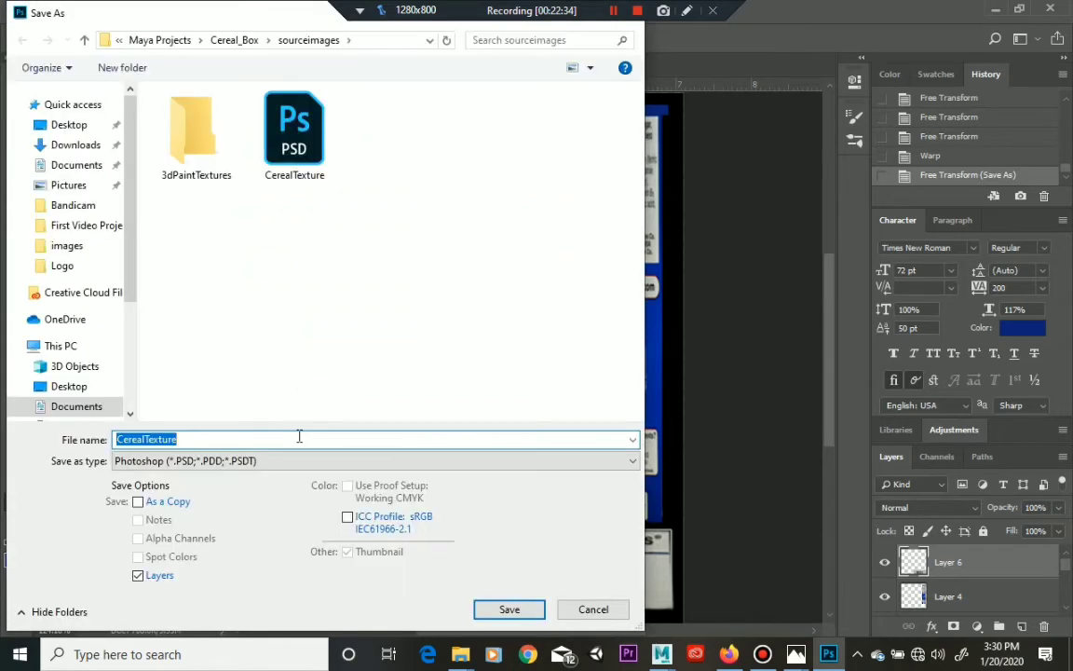
{"action": "left_click", "coordinate": [238, 458]}
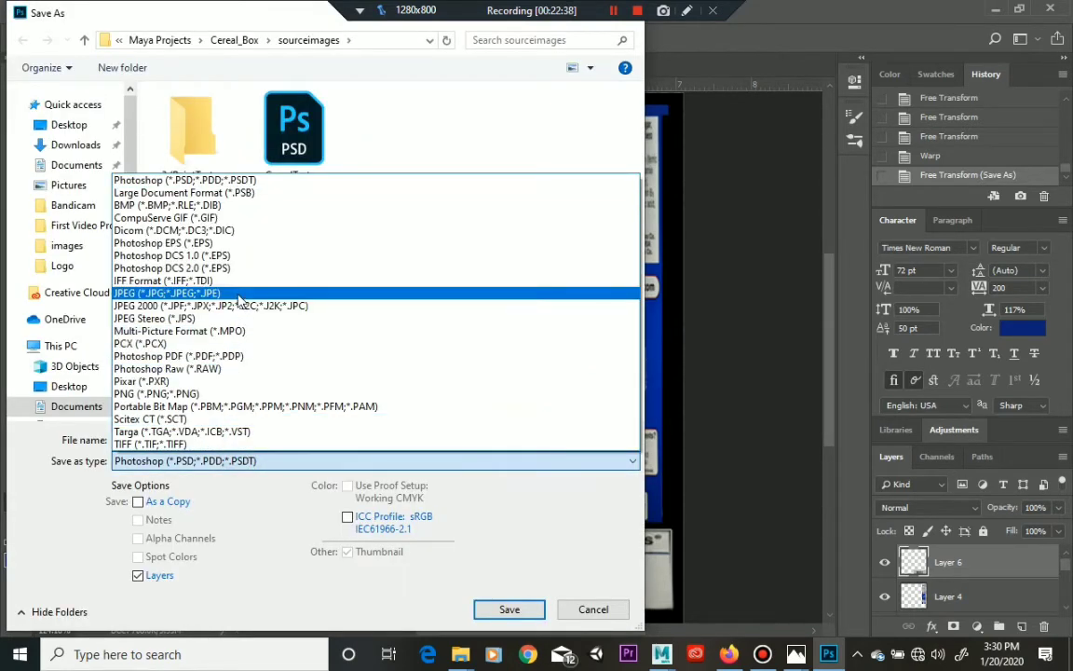
{"action": "left_click", "coordinate": [239, 293]}
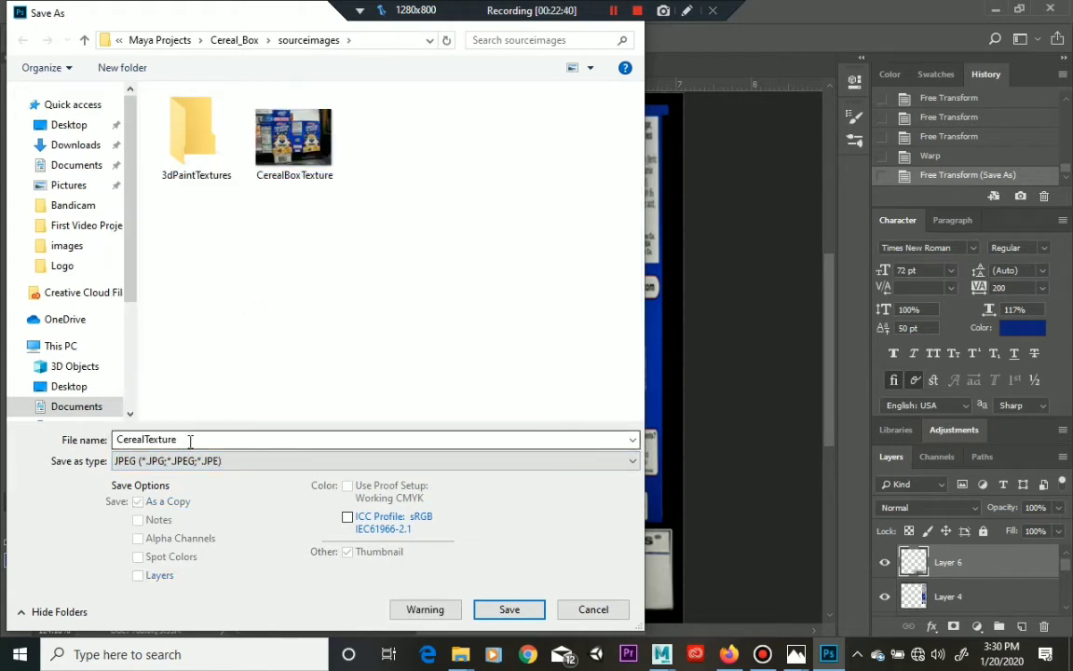
{"action": "double_click", "coordinate": [188, 439]}
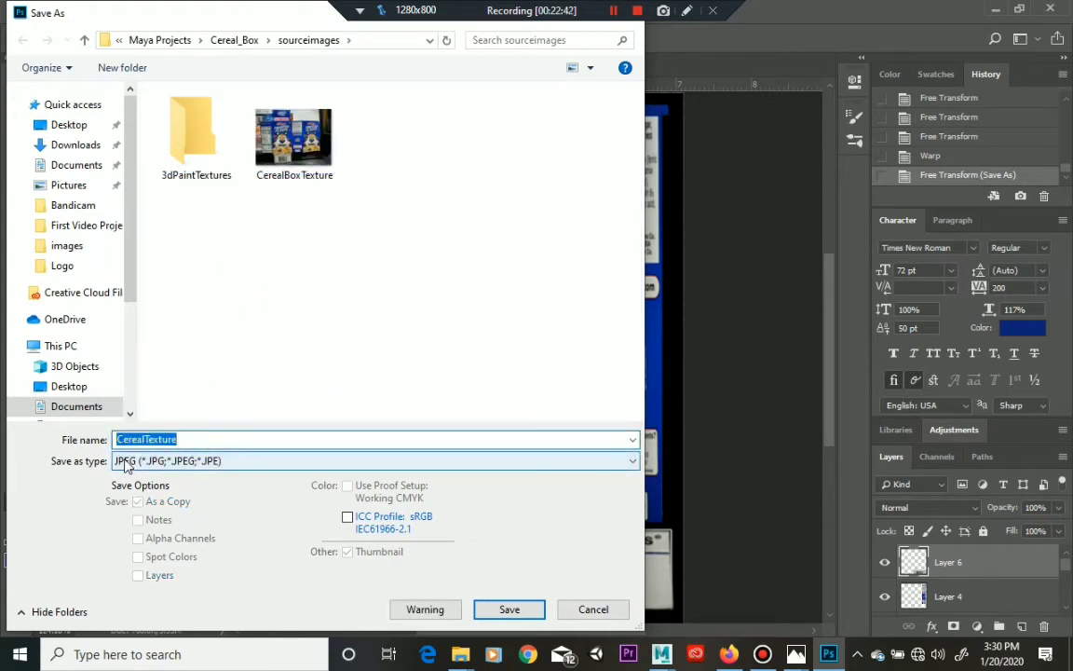
{"action": "left_click", "coordinate": [508, 609]}
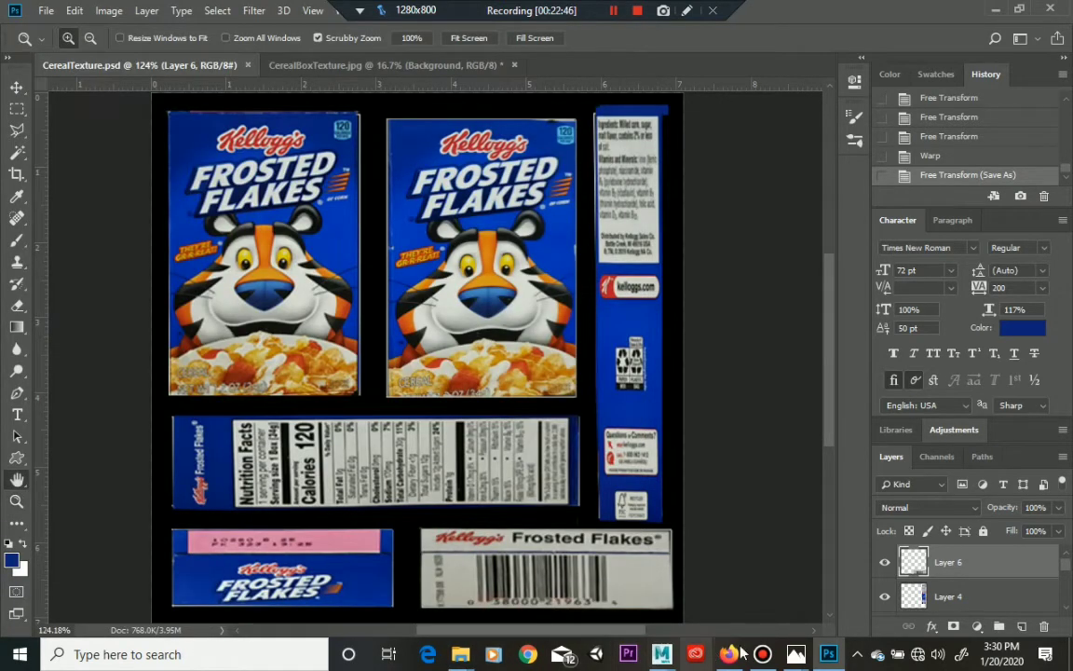
{"action": "left_click", "coordinate": [693, 172]}
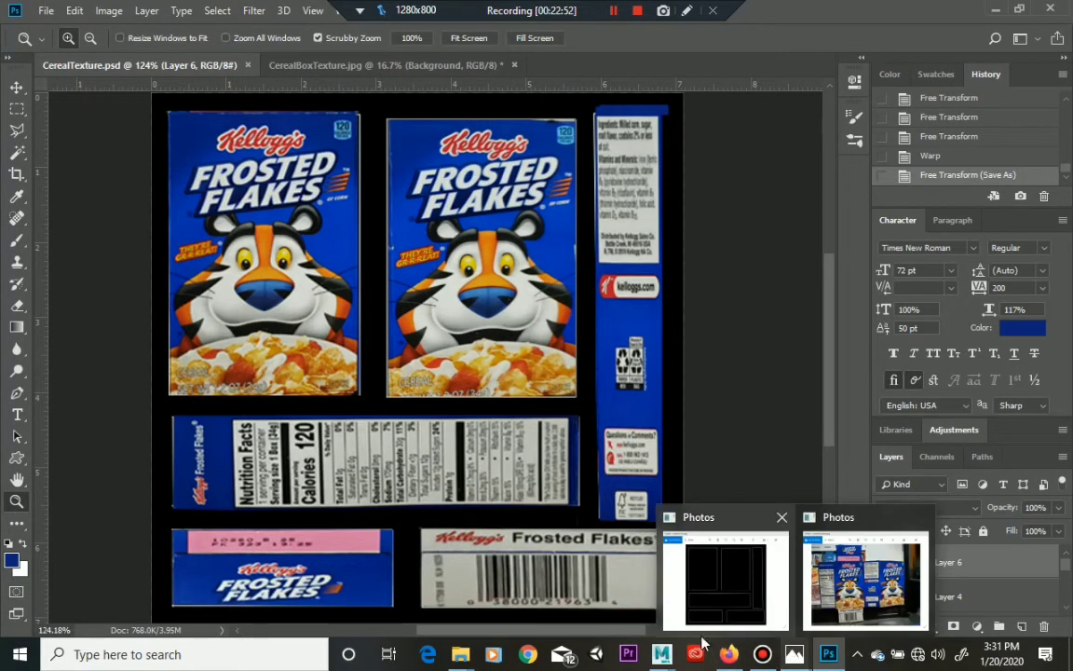
Switch to Maya, minimize the UV Snapshot Options and UV Editor windows, and open Hypershade
{"action": "mouse_move", "coordinate": [649, 657]}
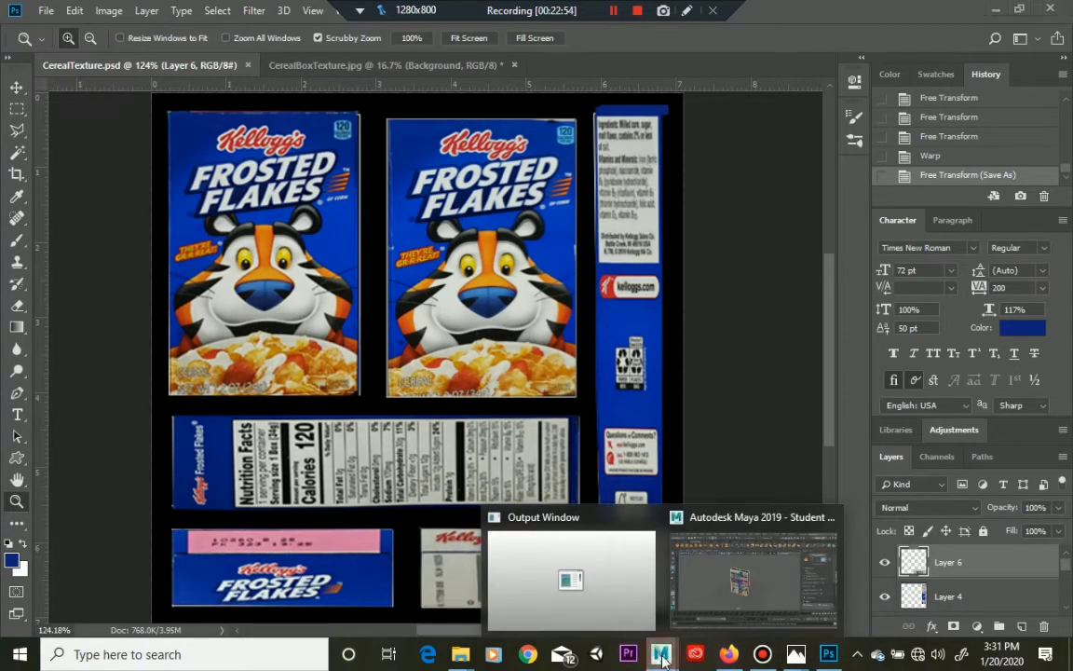
{"action": "key", "text": "alt+Tab"}
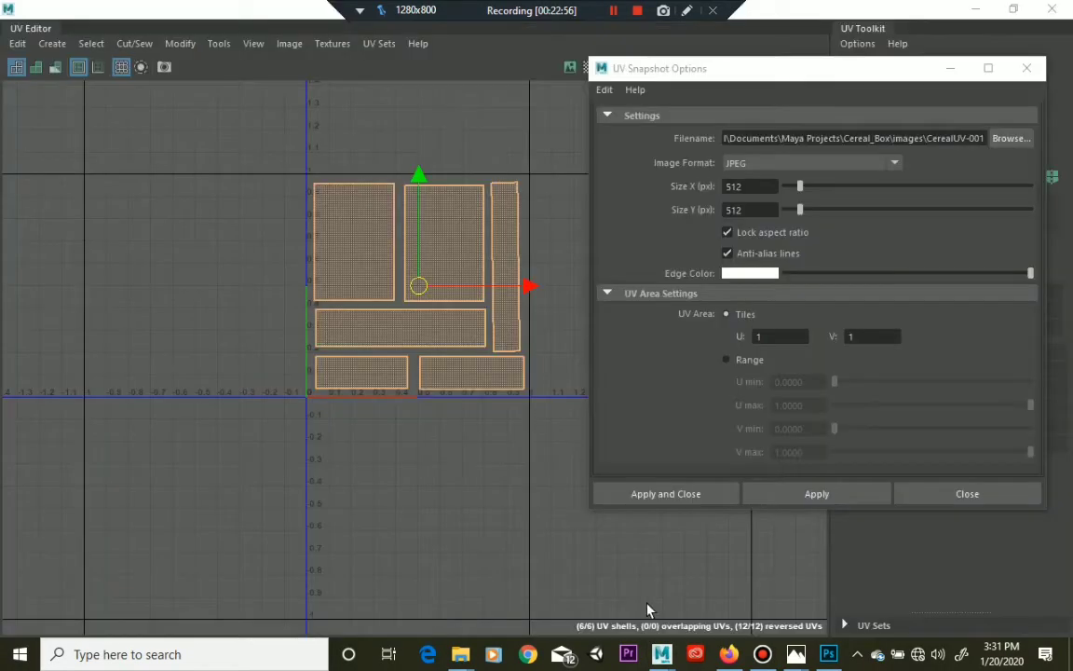
{"action": "left_click", "coordinate": [948, 69]}
{"action": "left_click", "coordinate": [969, 9]}
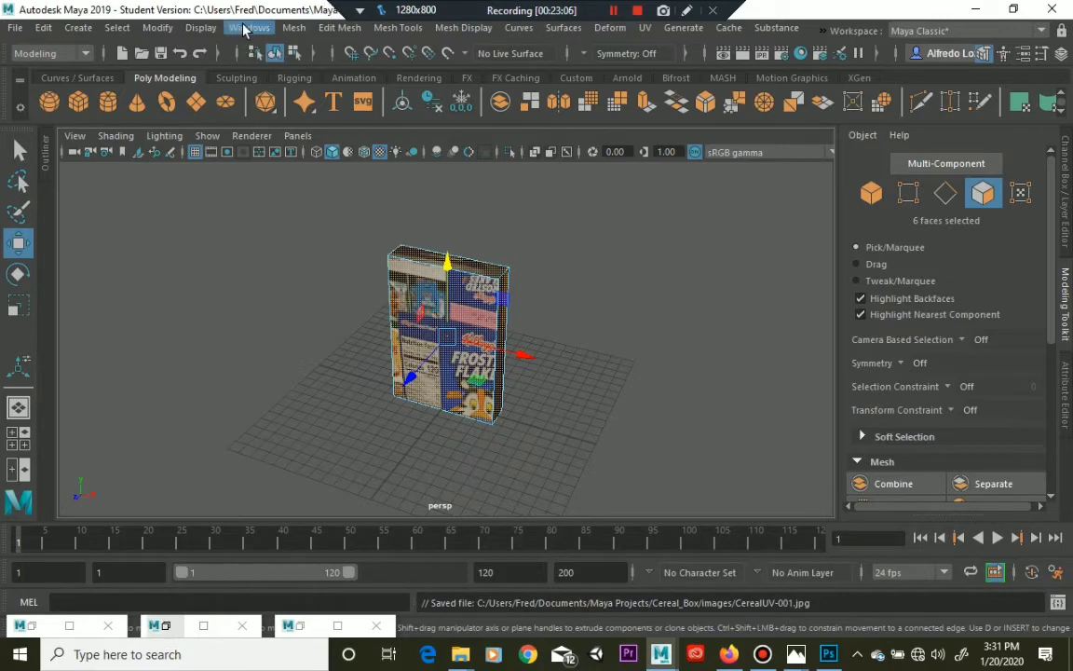
{"action": "left_click", "coordinate": [248, 28]}
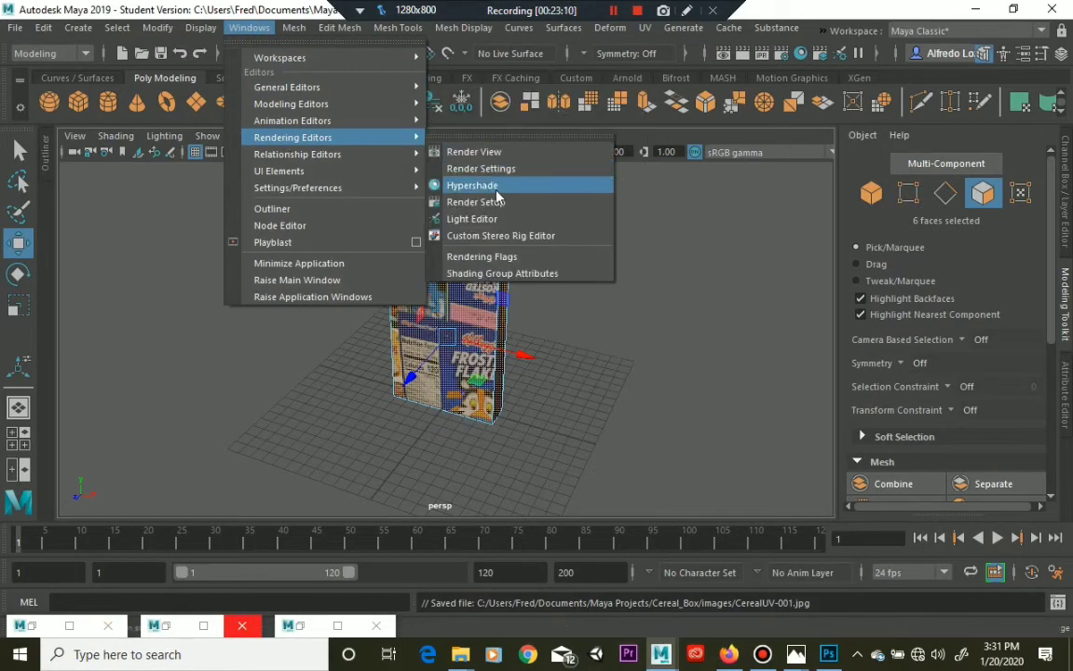
{"action": "left_click", "coordinate": [494, 190]}
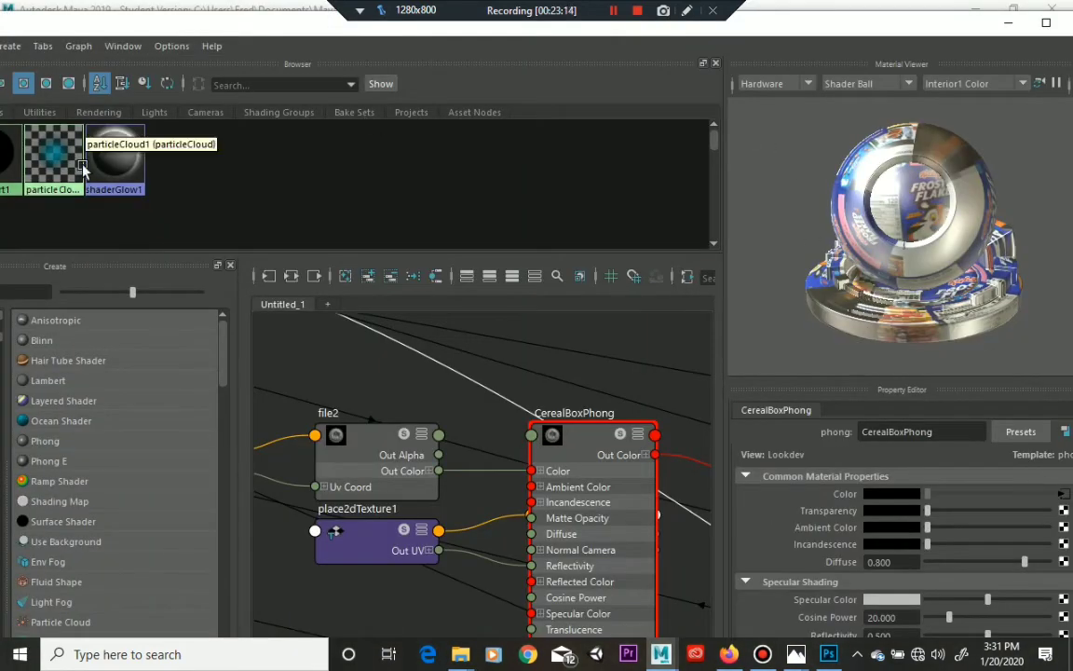
Replace the image of the CerealBoxPhong material's color file texture with CerealTexture.jpg from sourceimages, and minimize Hypershade
{"action": "left_click_drag", "start_coordinate": [158, 27], "coordinate": [254, 30]}
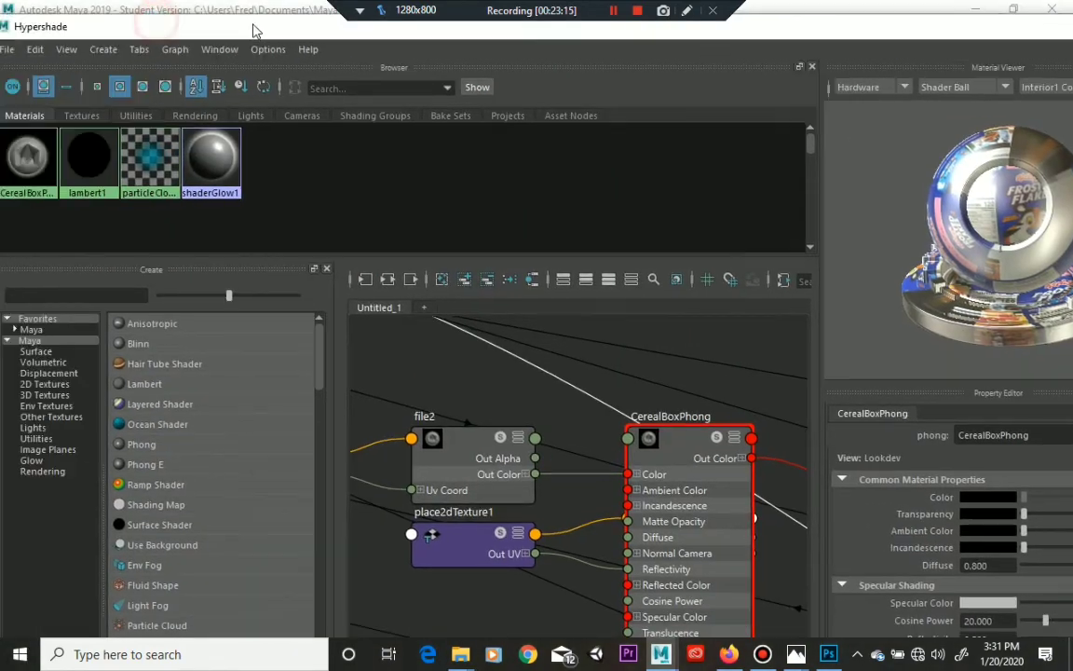
{"action": "left_click", "coordinate": [26, 163]}
{"action": "left_click_drag", "start_coordinate": [466, 34], "coordinate": [339, 32]}
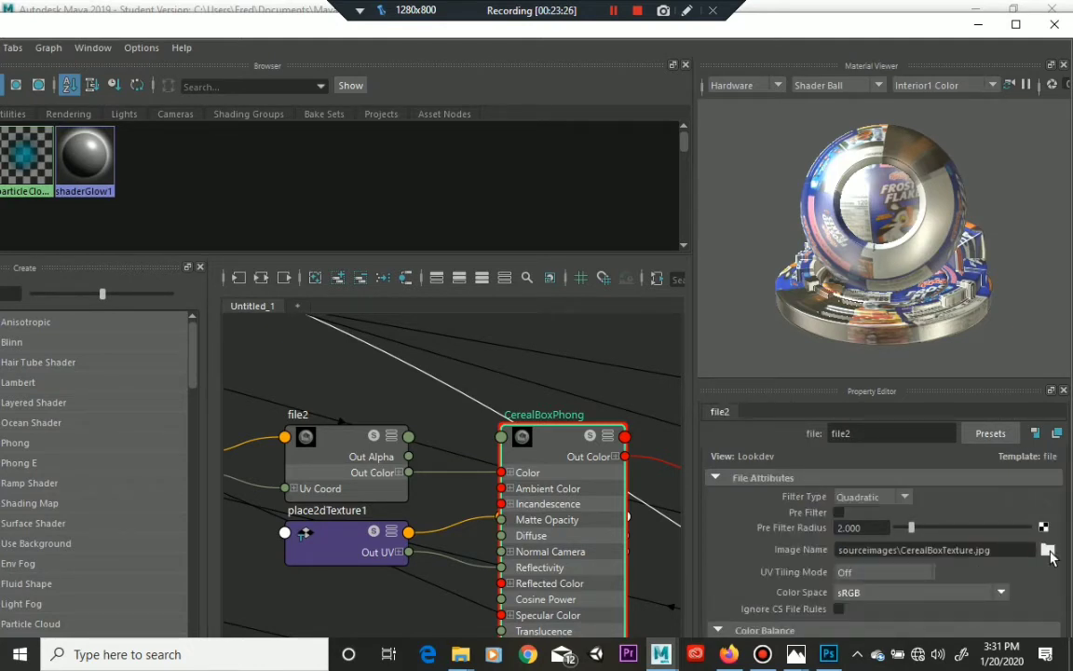
{"action": "left_click", "coordinate": [1047, 550]}
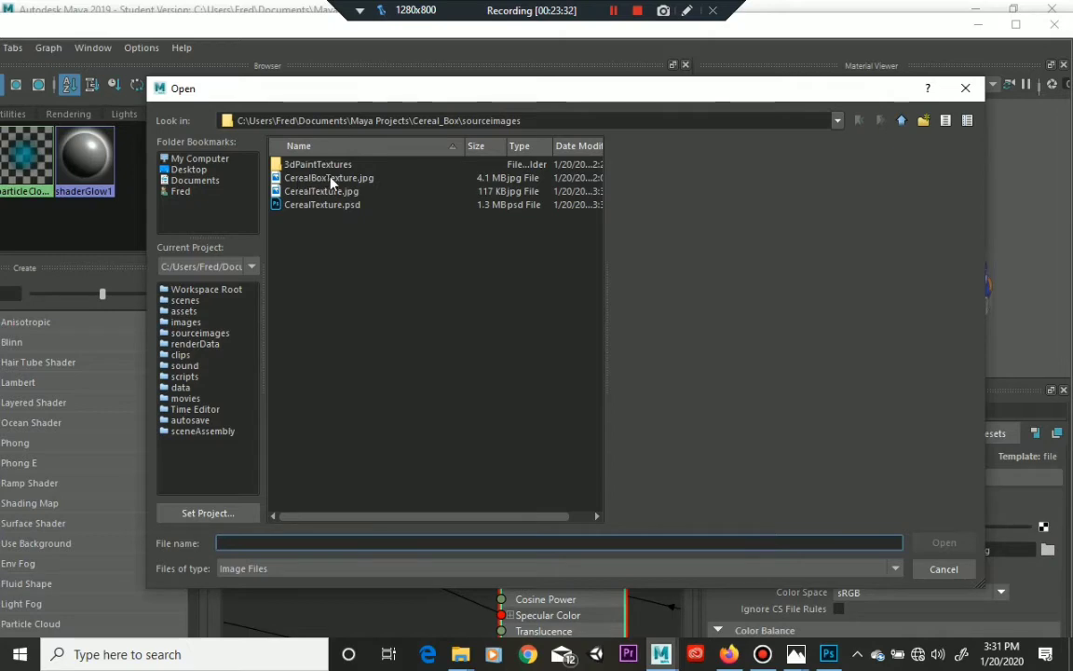
{"action": "left_click", "coordinate": [352, 181]}
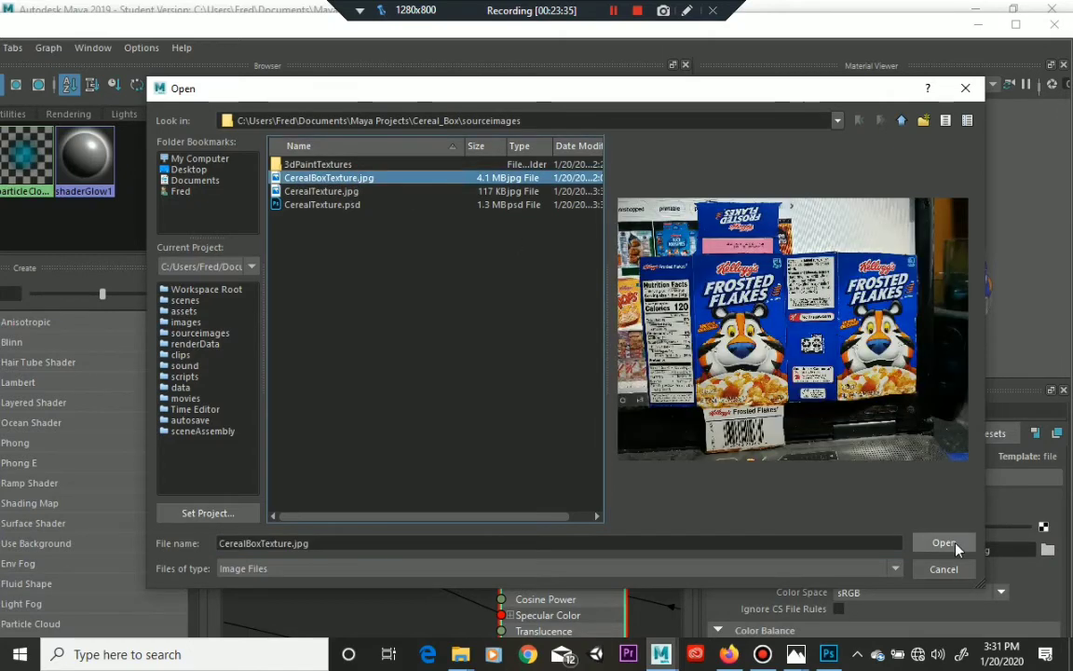
{"action": "left_click", "coordinate": [345, 192]}
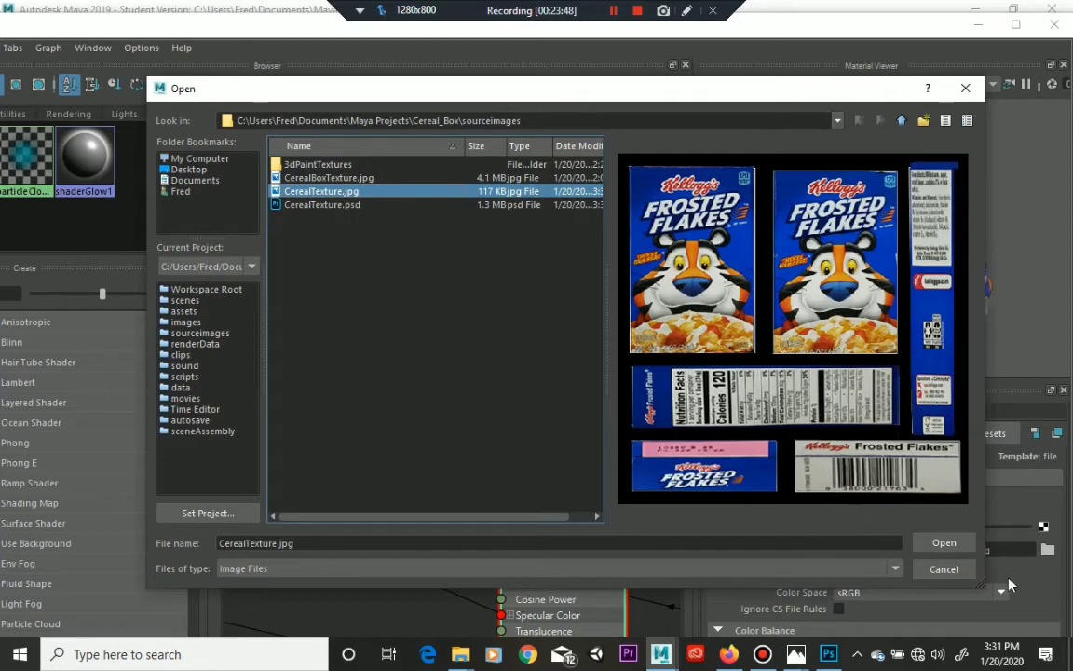
{"action": "left_click", "coordinate": [946, 543]}
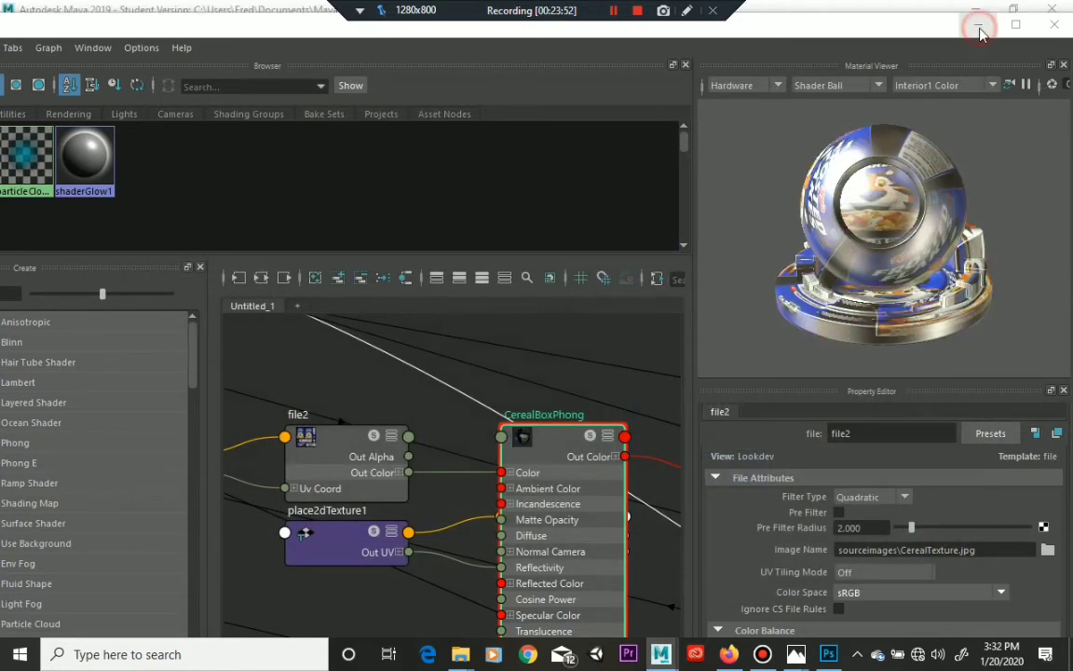
{"action": "key", "text": "super+Down"}
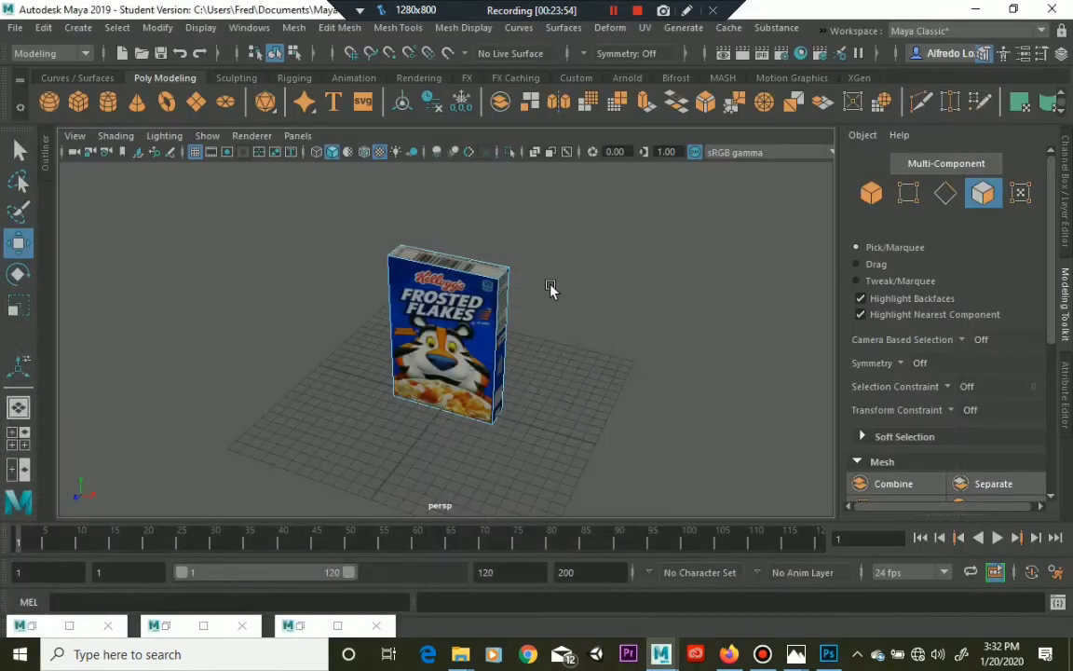
Examine the textured cereal box from the front, both narrow sides and the top to check how each panel maps
{"action": "left_click_drag", "start_coordinate": [571, 379], "coordinate": [575, 355], "text": "alt"}
{"action": "scroll", "coordinate": [567, 334], "scroll_direction": "up", "scroll_amount": 3}
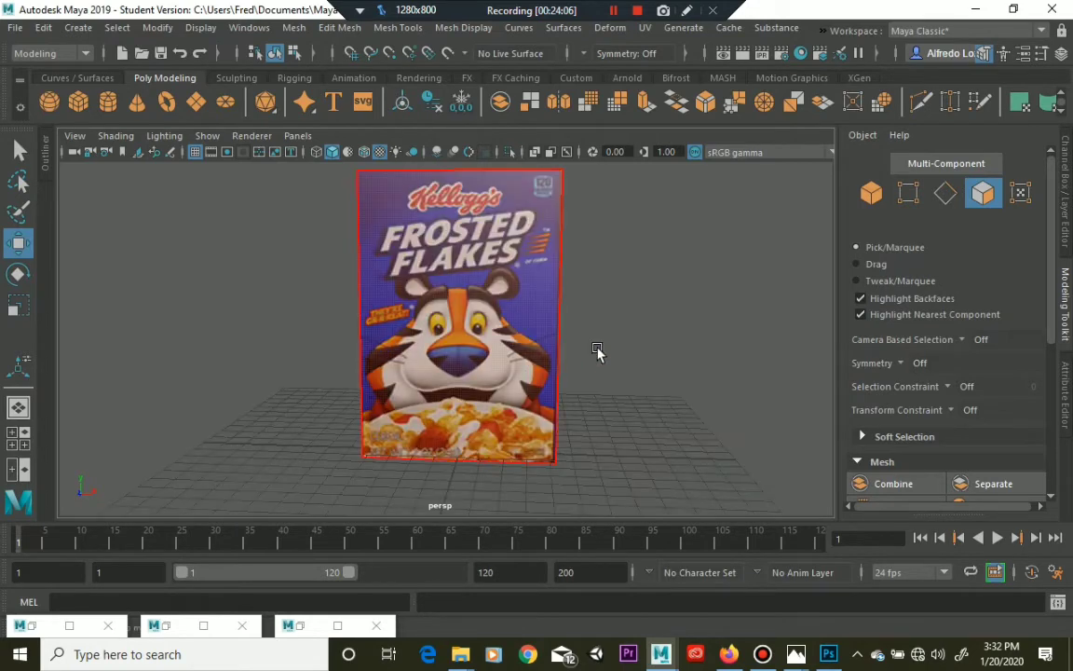
{"action": "left_click_drag", "start_coordinate": [642, 318], "coordinate": [499, 328], "text": "alt"}
{"action": "scroll", "coordinate": [506, 328], "scroll_direction": "up", "scroll_amount": 3}
{"action": "scroll", "coordinate": [508, 328], "scroll_direction": "up", "scroll_amount": 2}
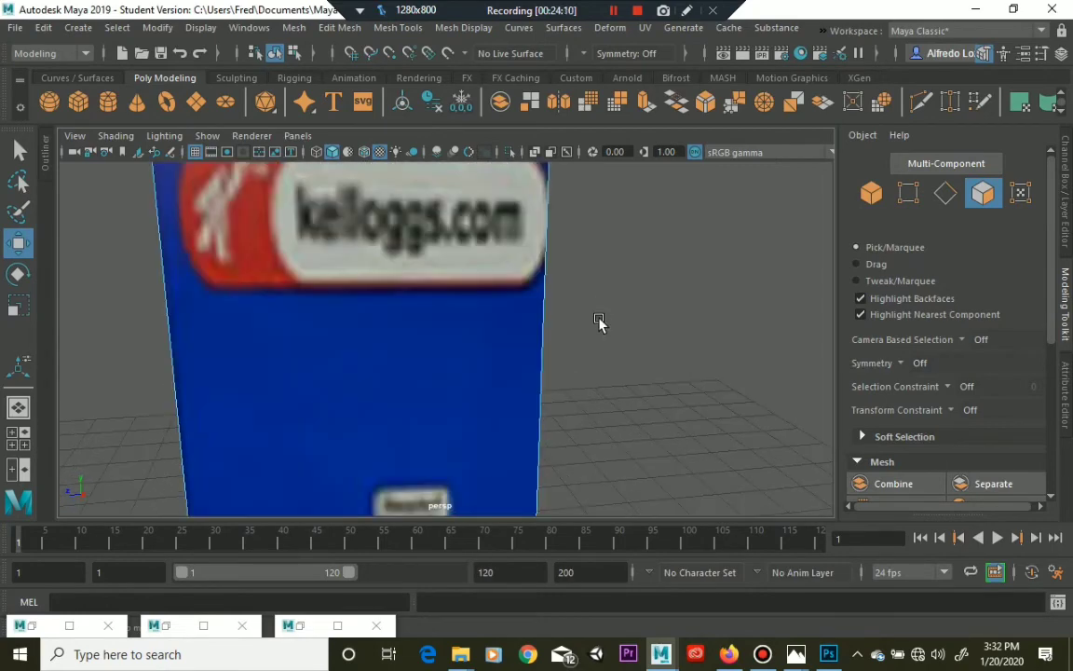
{"action": "middle_click_drag", "start_coordinate": [599, 321], "coordinate": [612, 427], "text": "alt"}
{"action": "scroll", "coordinate": [605, 395], "scroll_direction": "down", "scroll_amount": 6}
{"action": "scroll", "coordinate": [564, 335], "scroll_direction": "up", "scroll_amount": 3}
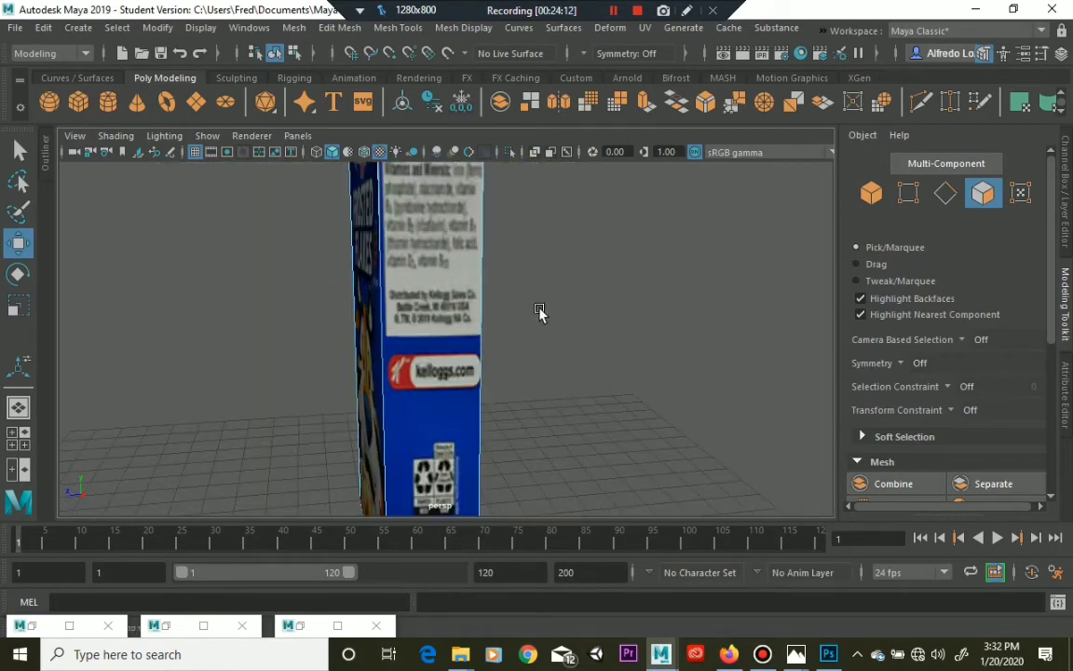
{"action": "scroll", "coordinate": [545, 348], "scroll_direction": "down", "scroll_amount": 2}
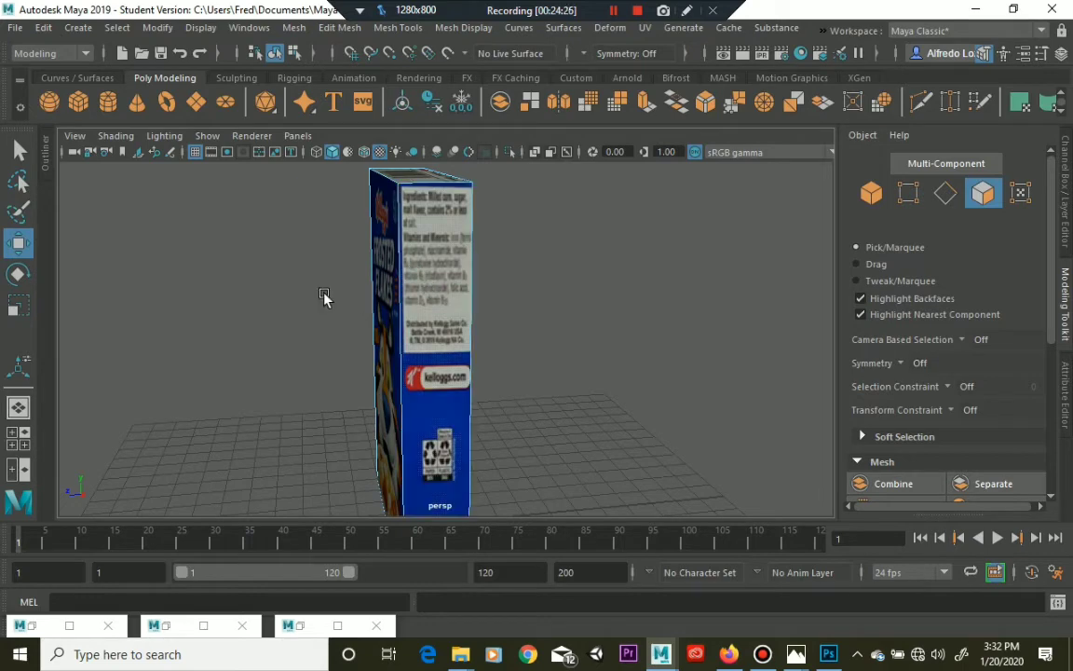
{"action": "left_click_drag", "start_coordinate": [326, 299], "coordinate": [672, 290], "text": "alt"}
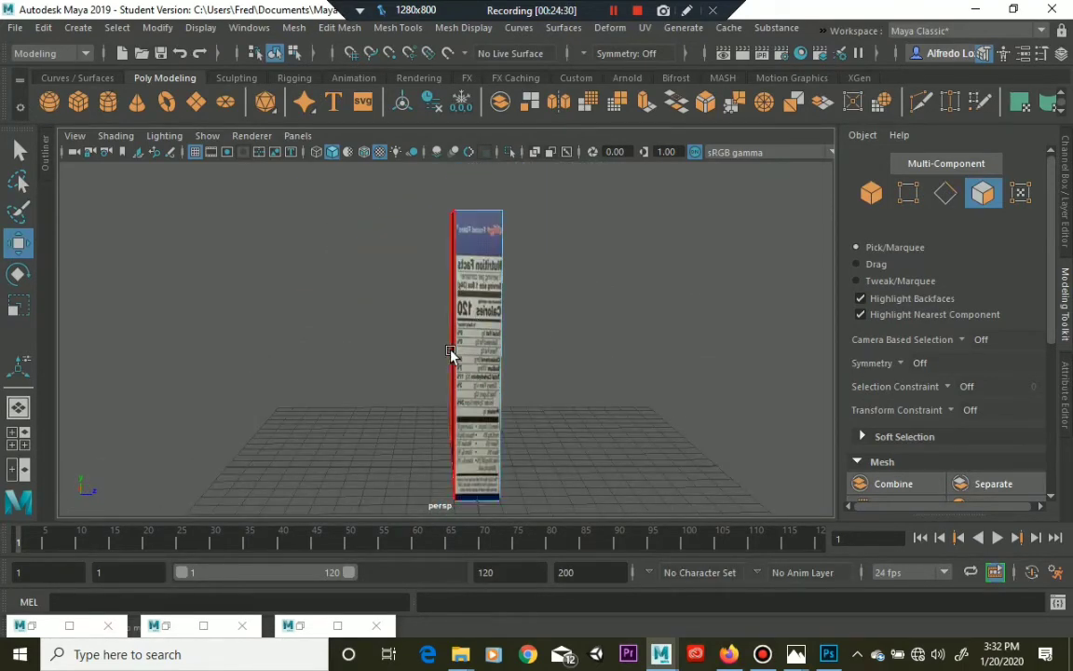
{"action": "left_click_drag", "start_coordinate": [488, 332], "coordinate": [405, 279], "text": "alt"}
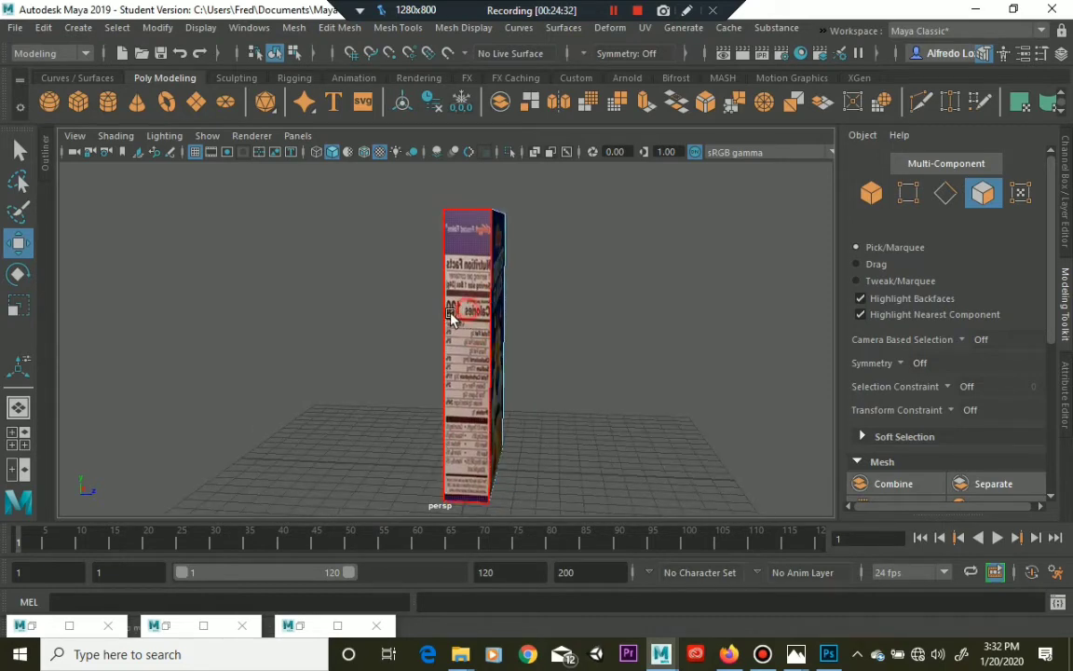
{"action": "left_click_drag", "start_coordinate": [413, 320], "coordinate": [511, 371], "text": "alt"}
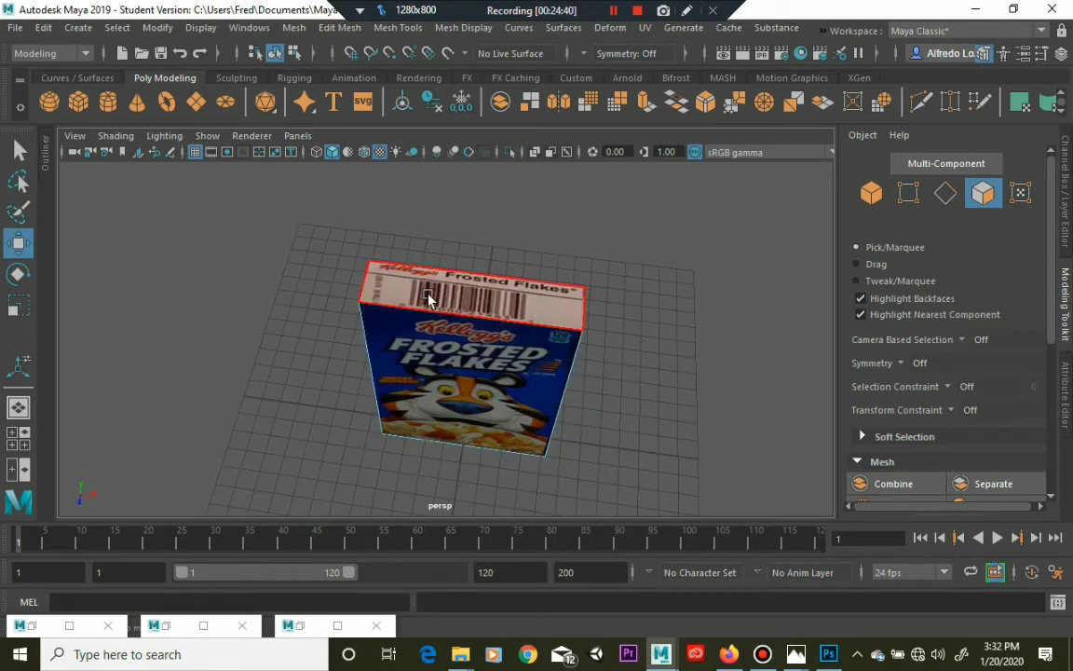
{"action": "left_click_drag", "start_coordinate": [466, 307], "coordinate": [494, 223], "text": "alt"}
{"action": "left_click", "coordinate": [645, 29]}
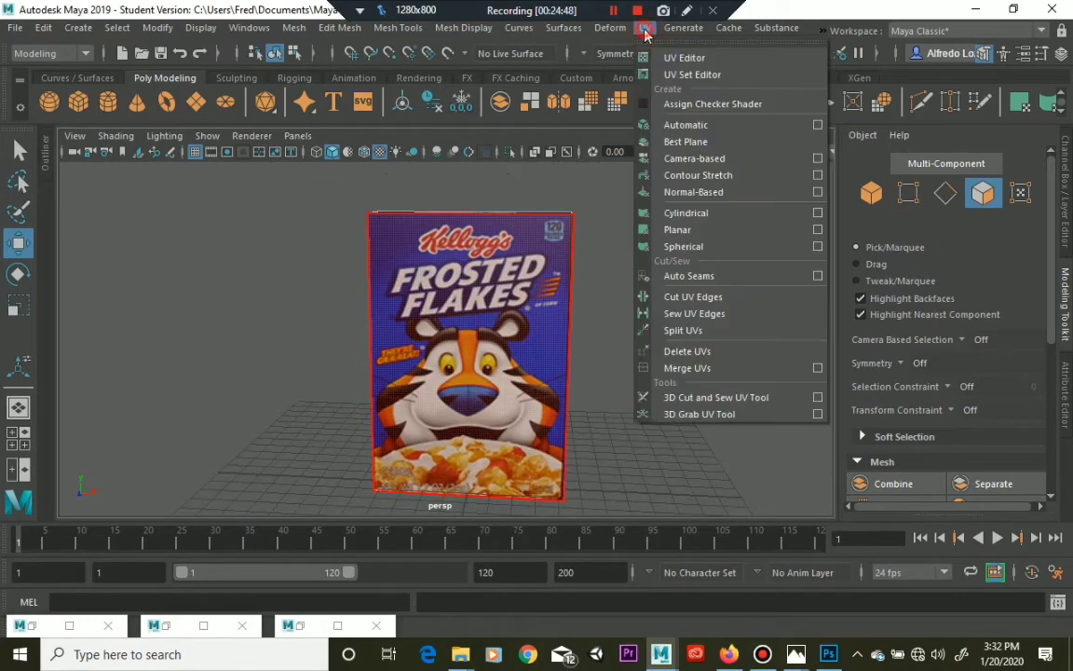
{"action": "key", "text": "Escape"}
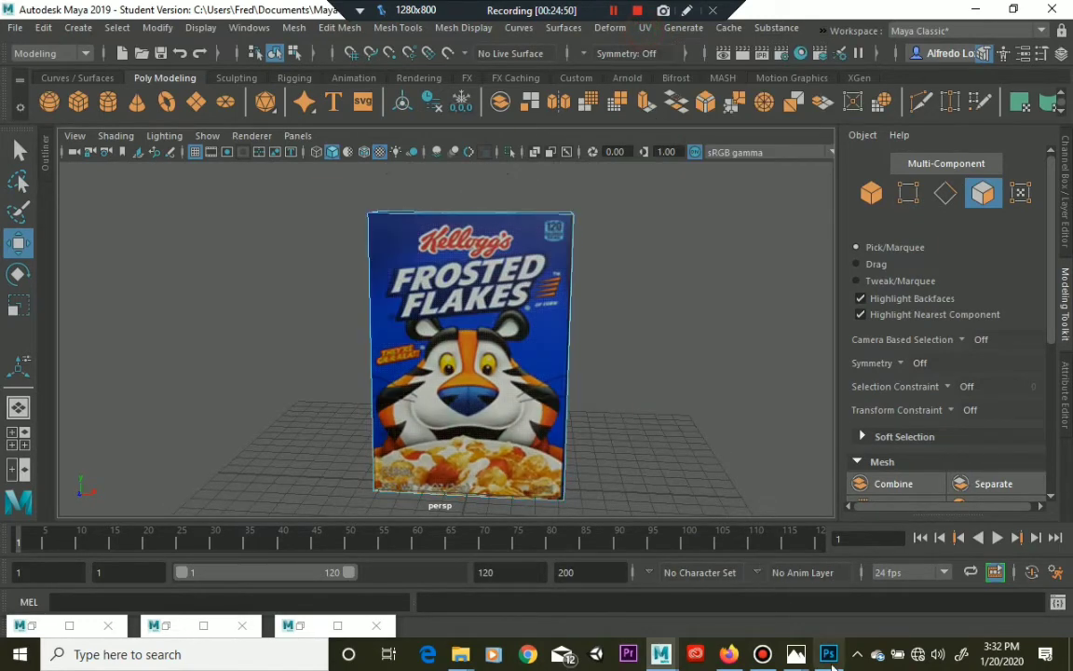
Switch to Photoshop and swap the two bottom-row panels, moving the barcode panel to the left outline and the blue-and-pink flap to the right
{"action": "key", "text": "alt+Tab"}
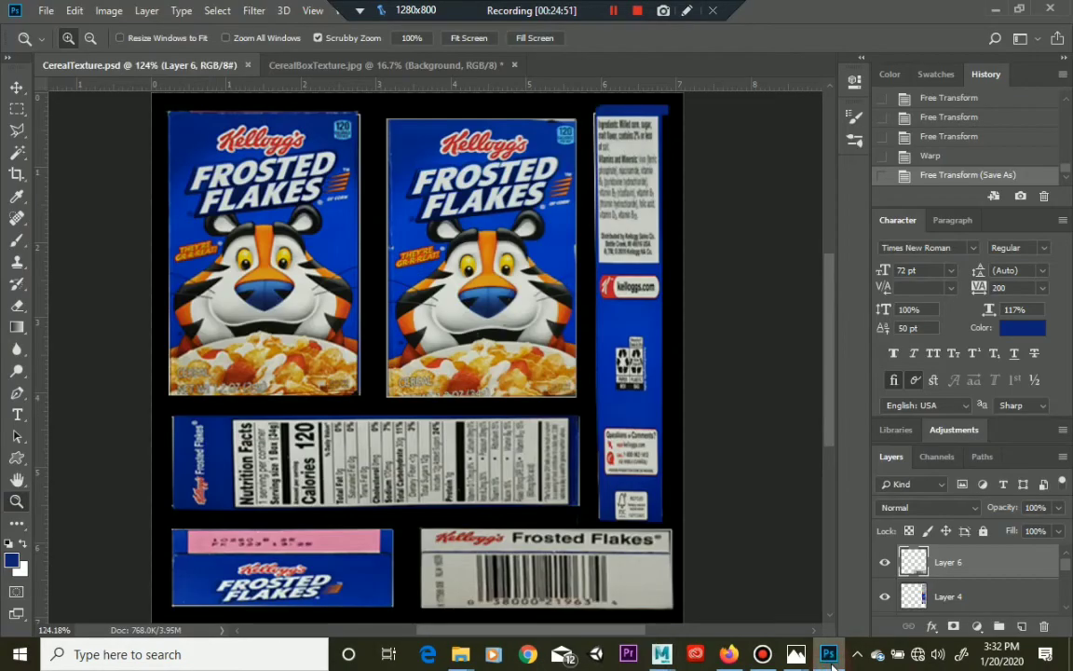
{"action": "left_click", "coordinate": [17, 86]}
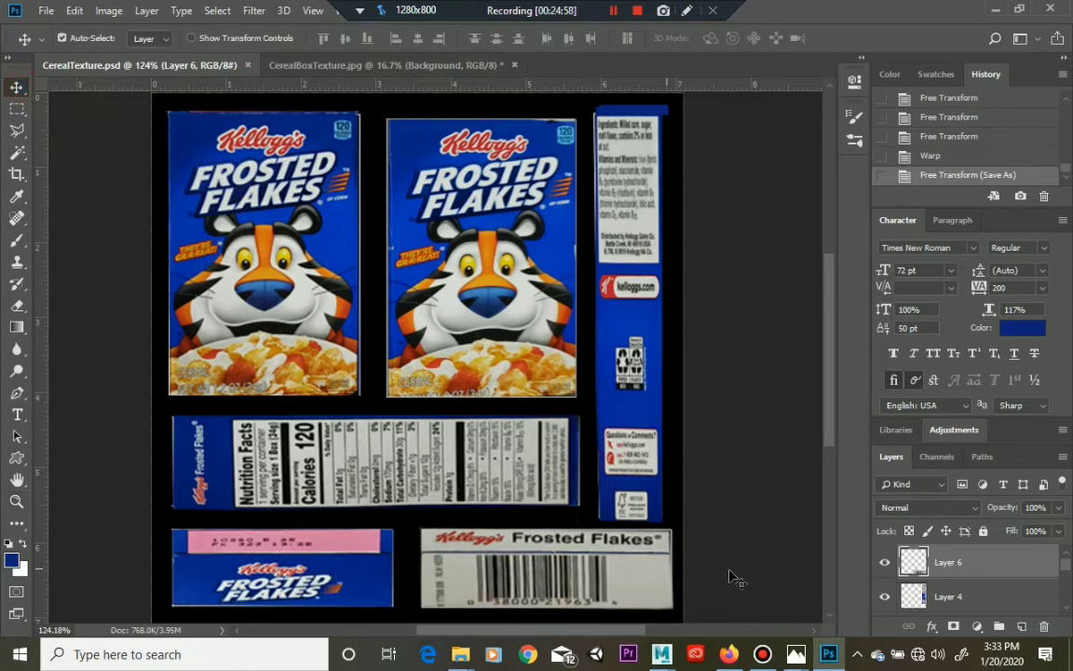
{"action": "left_click_drag", "start_coordinate": [610, 591], "coordinate": [313, 590]}
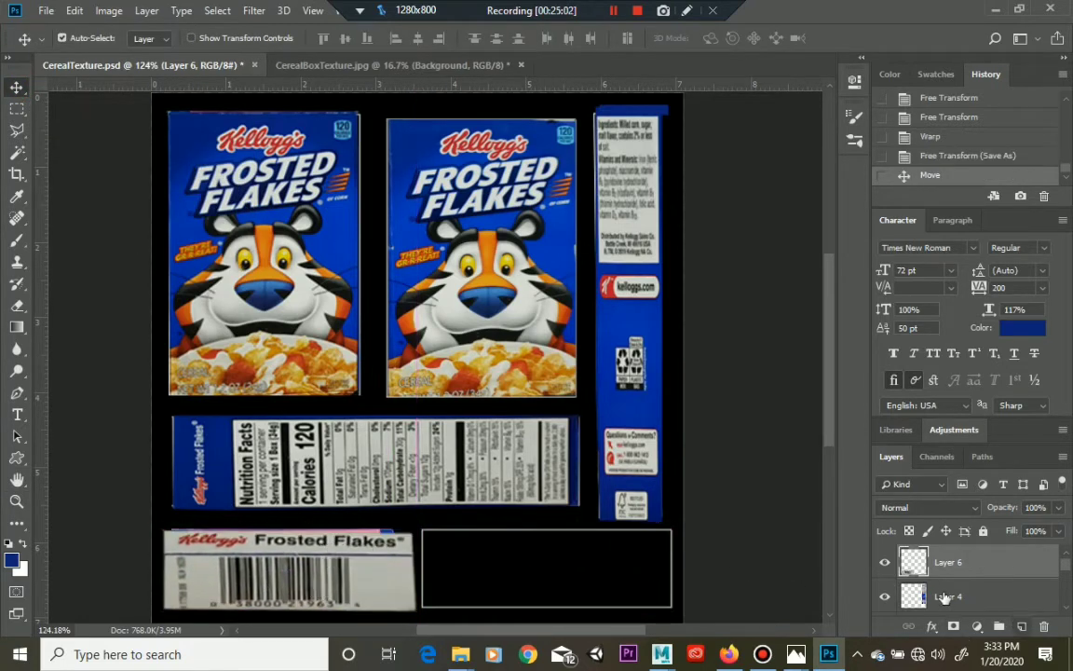
{"action": "scroll", "coordinate": [939, 581], "scroll_direction": "down", "scroll_amount": 2}
{"action": "scroll", "coordinate": [939, 581], "scroll_direction": "down", "scroll_amount": 1}
{"action": "scroll", "coordinate": [938, 581], "scroll_direction": "up", "scroll_amount": 1}
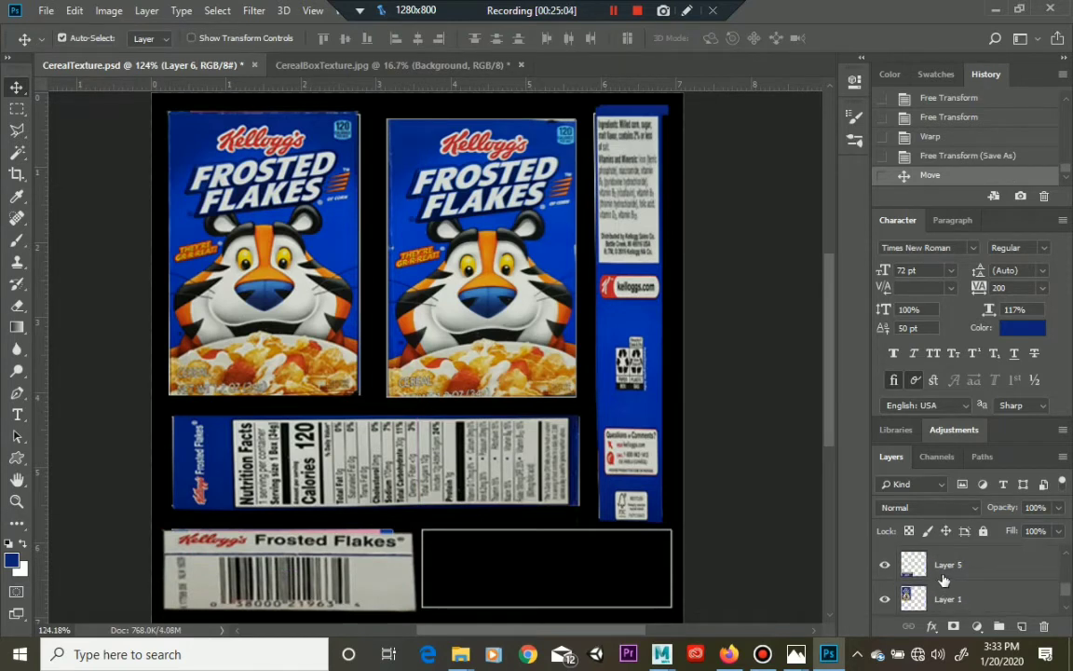
{"action": "left_click_drag", "start_coordinate": [313, 577], "coordinate": [386, 584]}
{"action": "left_click_drag", "start_coordinate": [234, 557], "coordinate": [447, 555]}
{"action": "left_click_drag", "start_coordinate": [330, 573], "coordinate": [260, 562]}
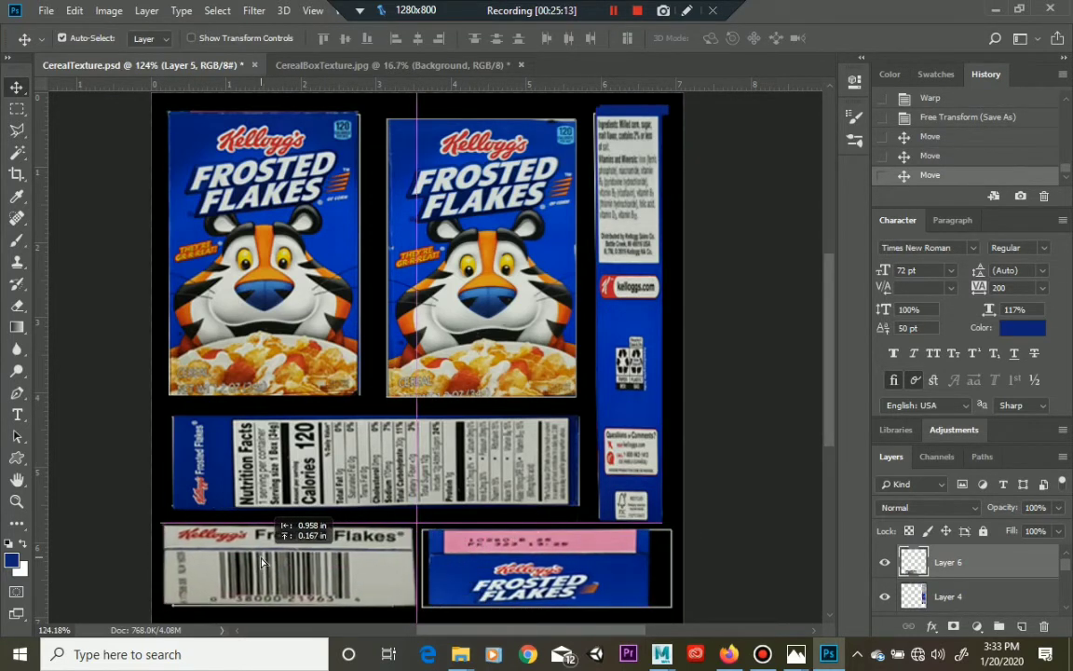
Scale the barcode panel to about 87% width and trim its height to fit the lower-left UV outline
{"action": "left_click", "coordinate": [67, 10]}
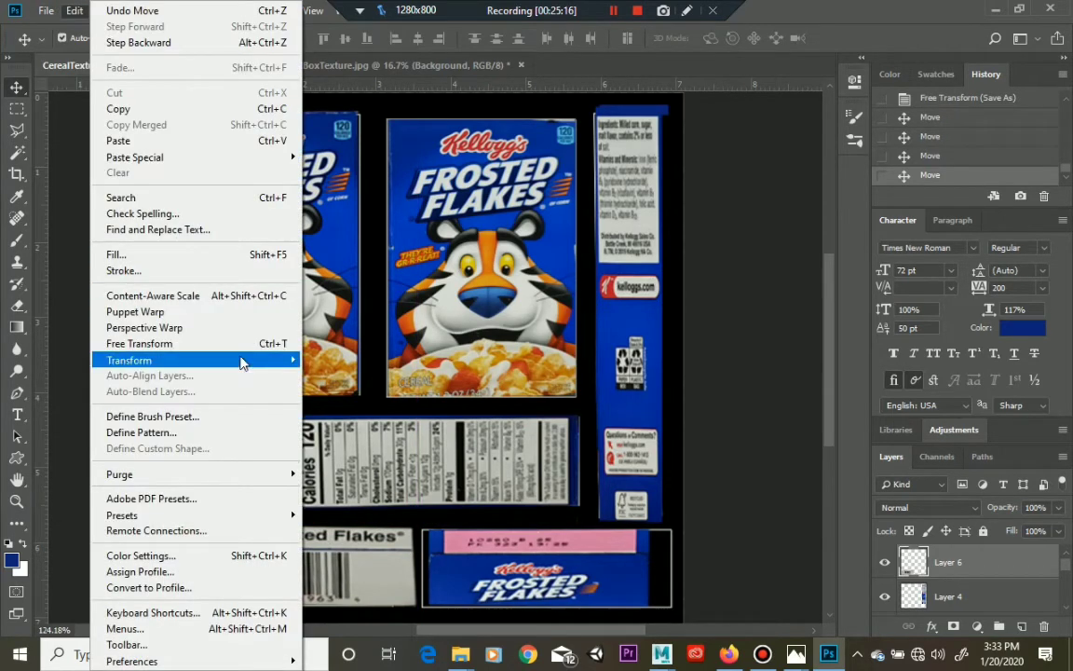
{"action": "left_click", "coordinate": [233, 359]}
{"action": "left_click", "coordinate": [326, 385]}
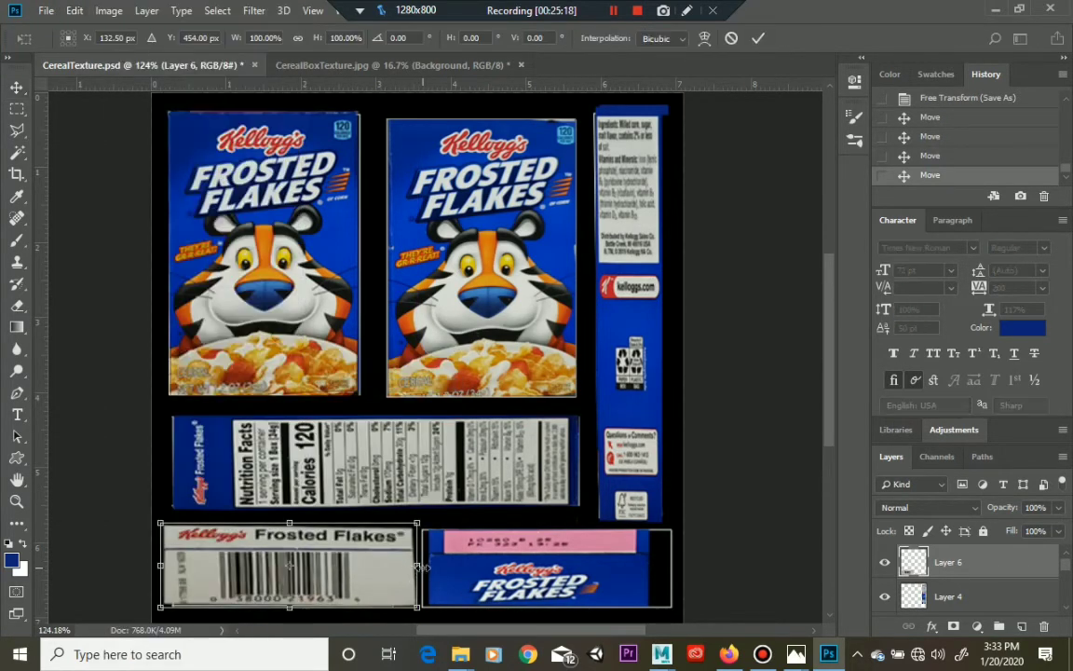
{"action": "left_click_drag", "start_coordinate": [417, 566], "coordinate": [393, 566]}
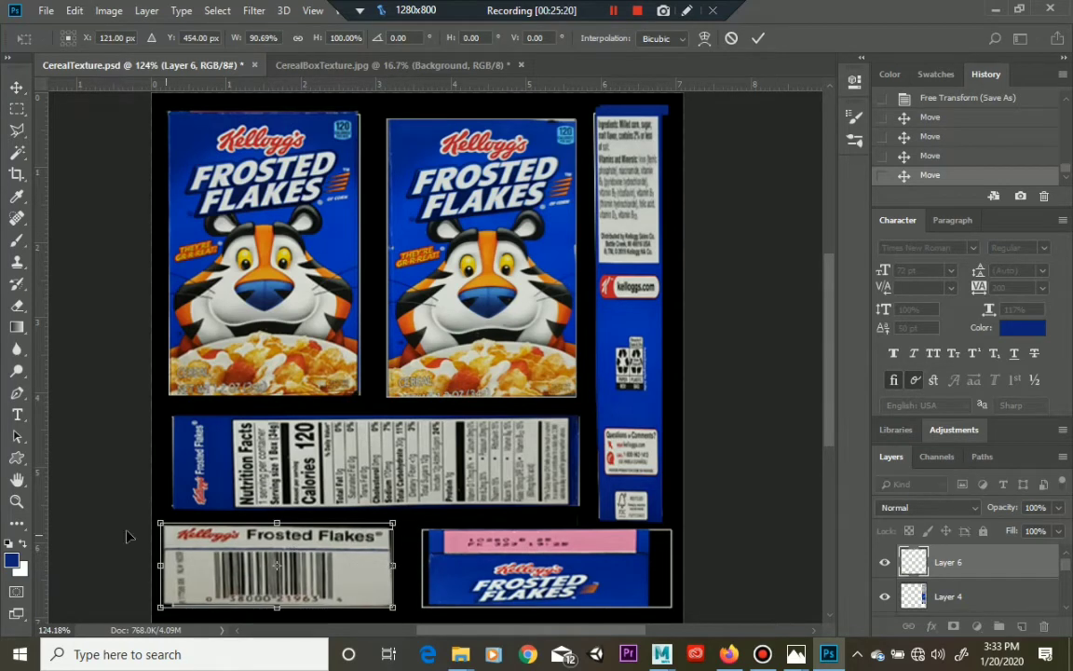
{"action": "mouse_move", "coordinate": [161, 566]}
{"action": "left_mouse_down"}
{"action": "mouse_move", "coordinate": [174, 570]}
{"action": "mouse_move", "coordinate": [164, 572]}
{"action": "left_mouse_up"}
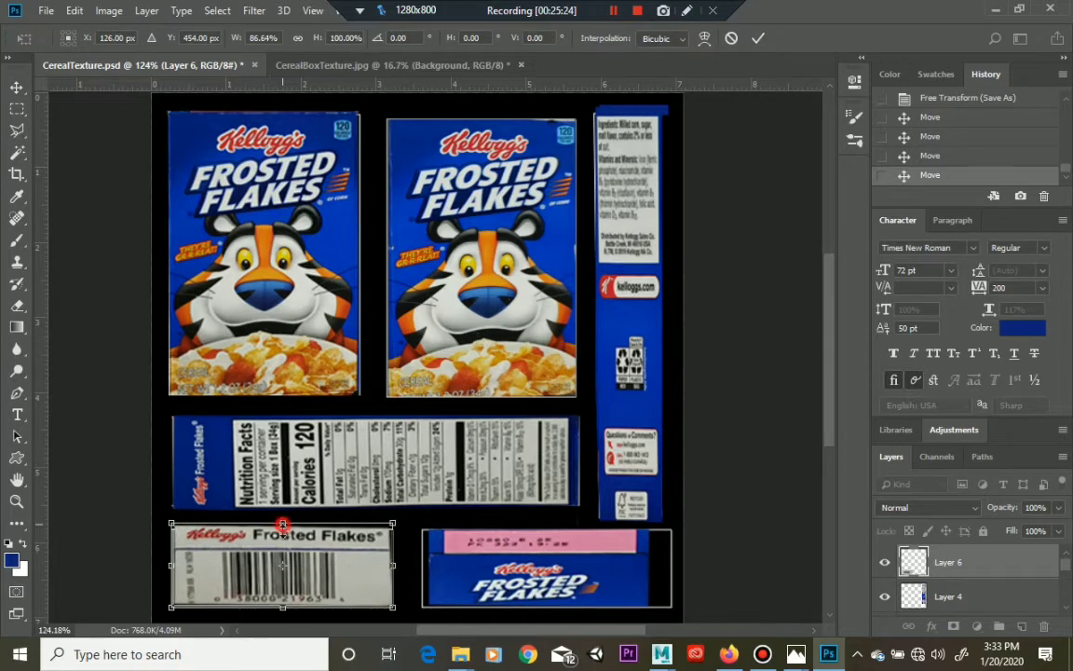
{"action": "left_click_drag", "start_coordinate": [282, 524], "coordinate": [282, 528]}
{"action": "mouse_move", "coordinate": [285, 609]}
{"action": "left_mouse_down"}
{"action": "mouse_move", "coordinate": [294, 591]}
{"action": "mouse_move", "coordinate": [291, 608]}
{"action": "left_mouse_up"}
{"action": "key", "text": "Return"}
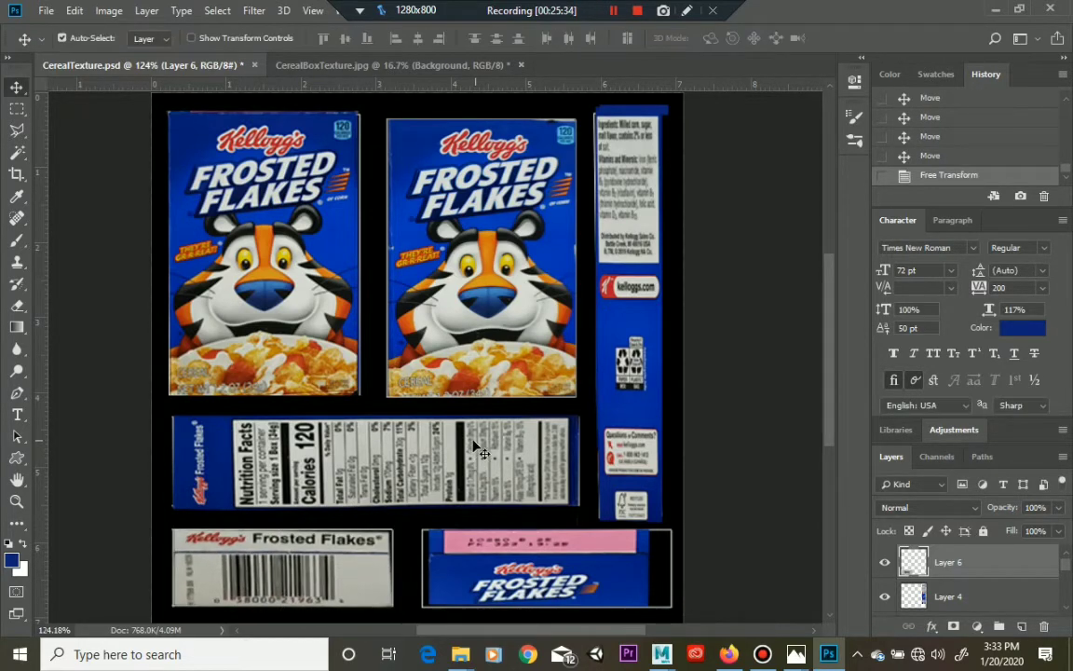
Center the blue-and-pink flap in the lower-right UV outline and scale it to about 112% width to fill the outline
{"action": "left_click", "coordinate": [592, 580]}
{"action": "left_click_drag", "start_coordinate": [546, 578], "coordinate": [569, 587]}
{"action": "left_click", "coordinate": [74, 12]}
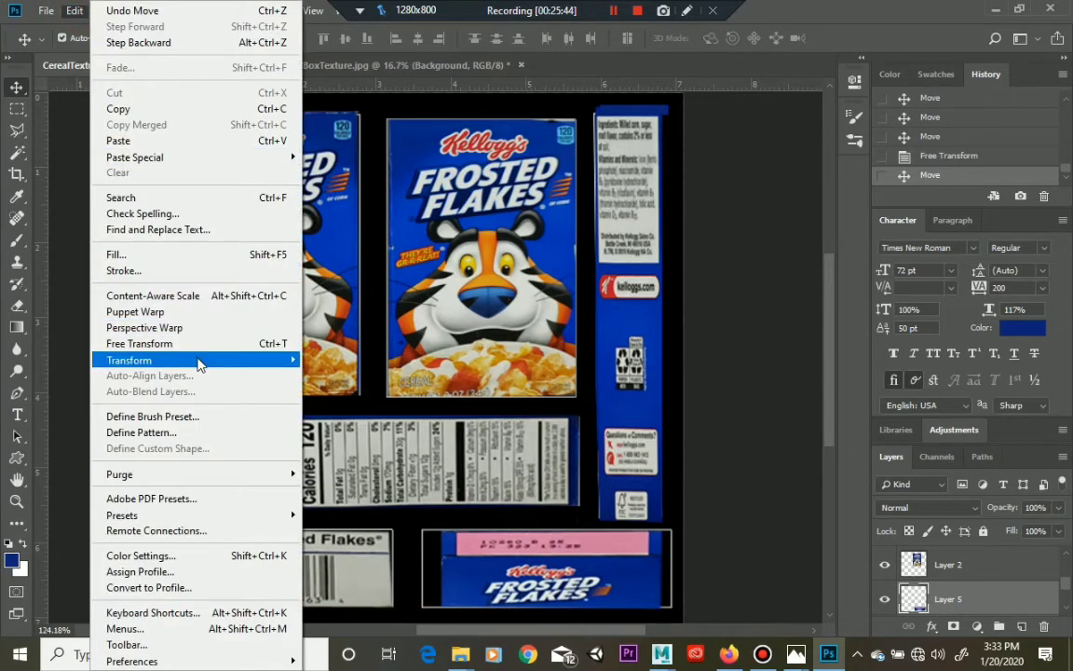
{"action": "mouse_move", "coordinate": [196, 360]}
{"action": "left_click", "coordinate": [324, 385]}
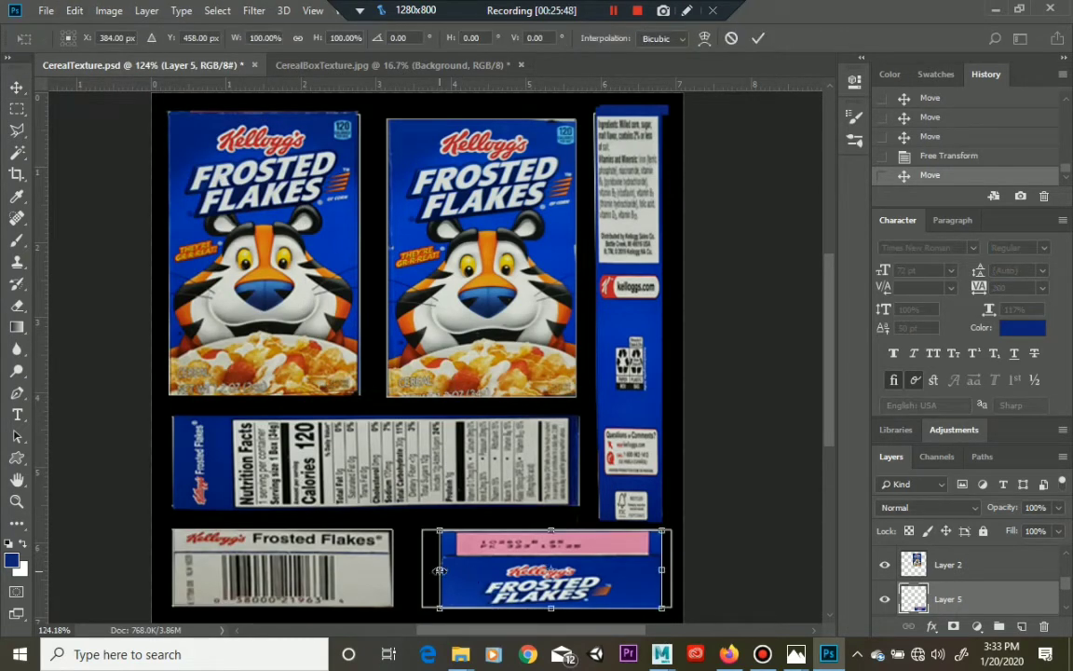
{"action": "left_click_drag", "start_coordinate": [439, 569], "coordinate": [421, 570]}
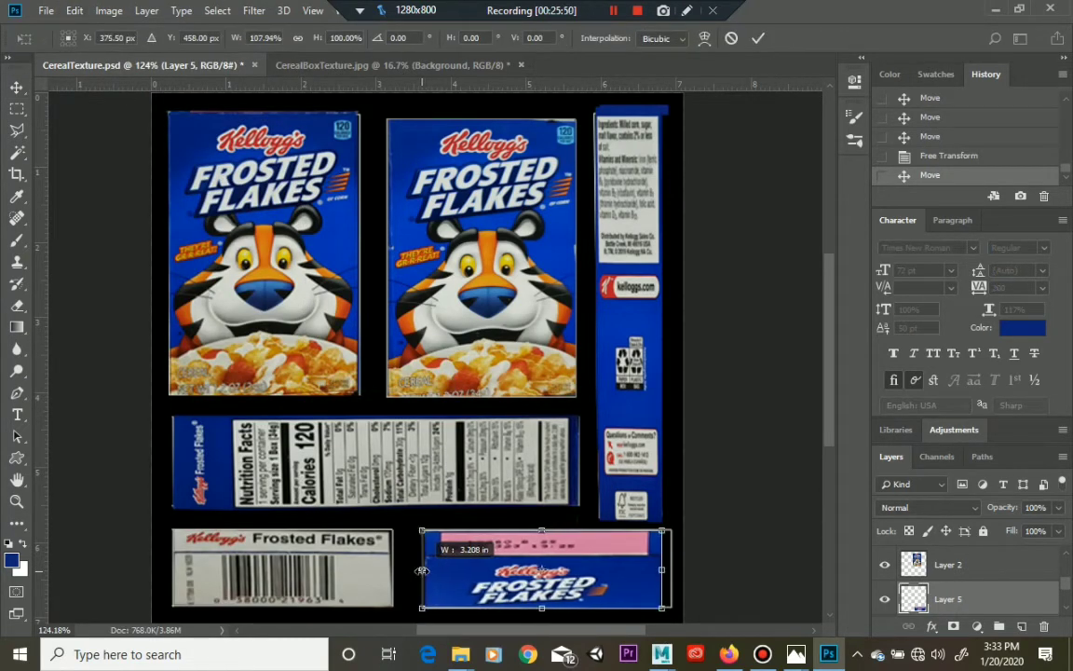
{"action": "left_click_drag", "start_coordinate": [662, 569], "coordinate": [667, 570]}
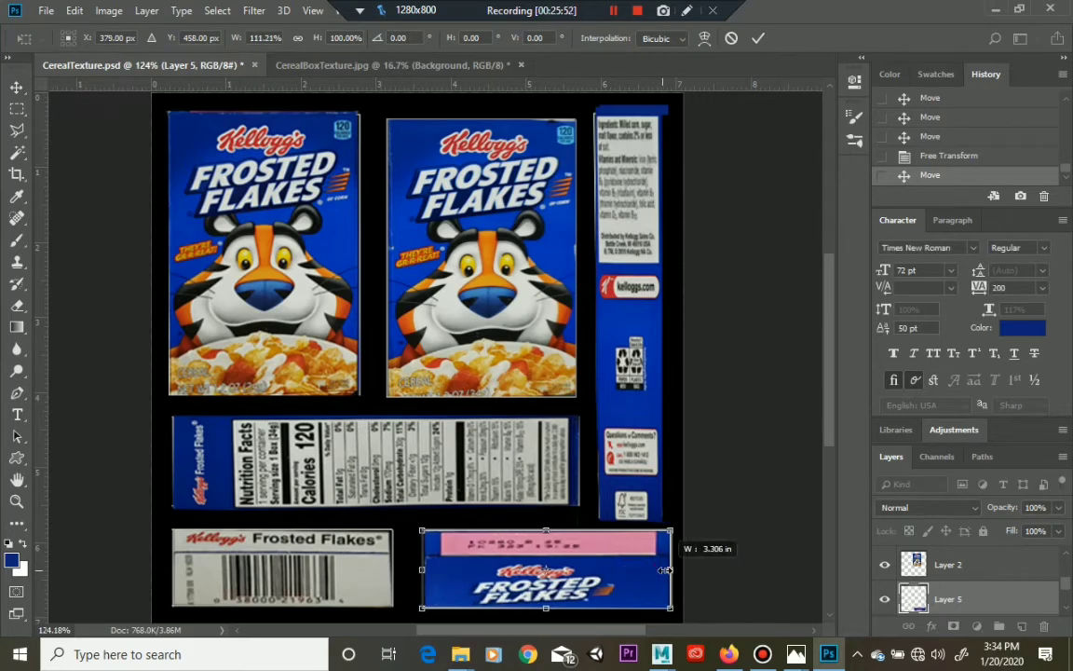
{"action": "mouse_move", "coordinate": [545, 530]}
{"action": "left_mouse_down"}
{"action": "mouse_move", "coordinate": [533, 535]}
{"action": "mouse_move", "coordinate": [542, 529]}
{"action": "left_mouse_up"}
{"action": "left_click_drag", "start_coordinate": [546, 610], "coordinate": [548, 610]}
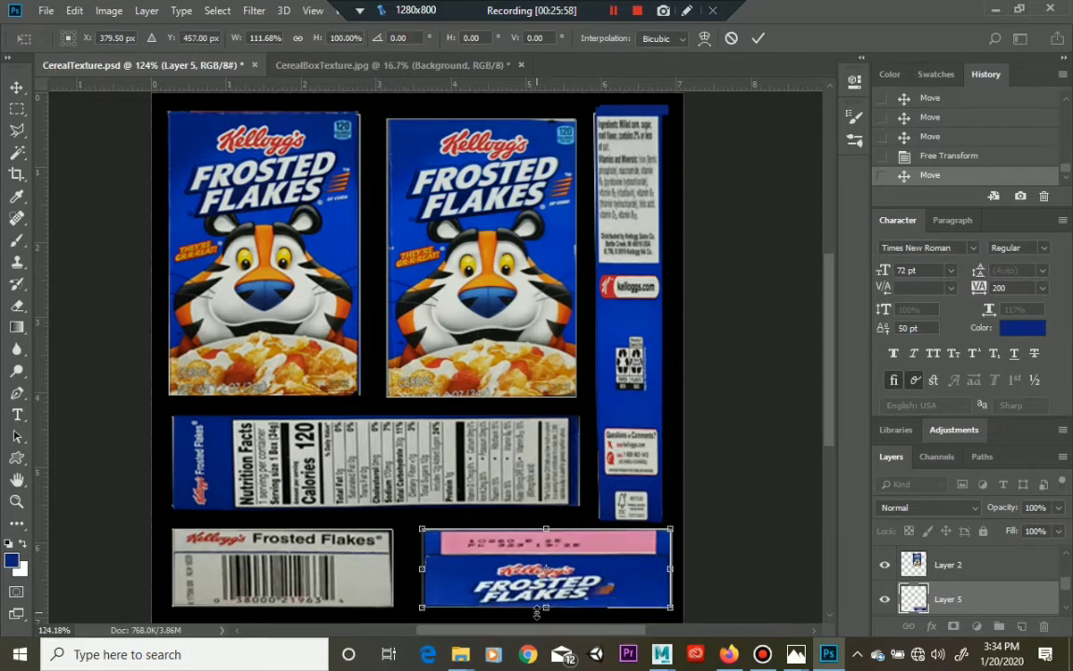
{"action": "key", "text": "Return"}
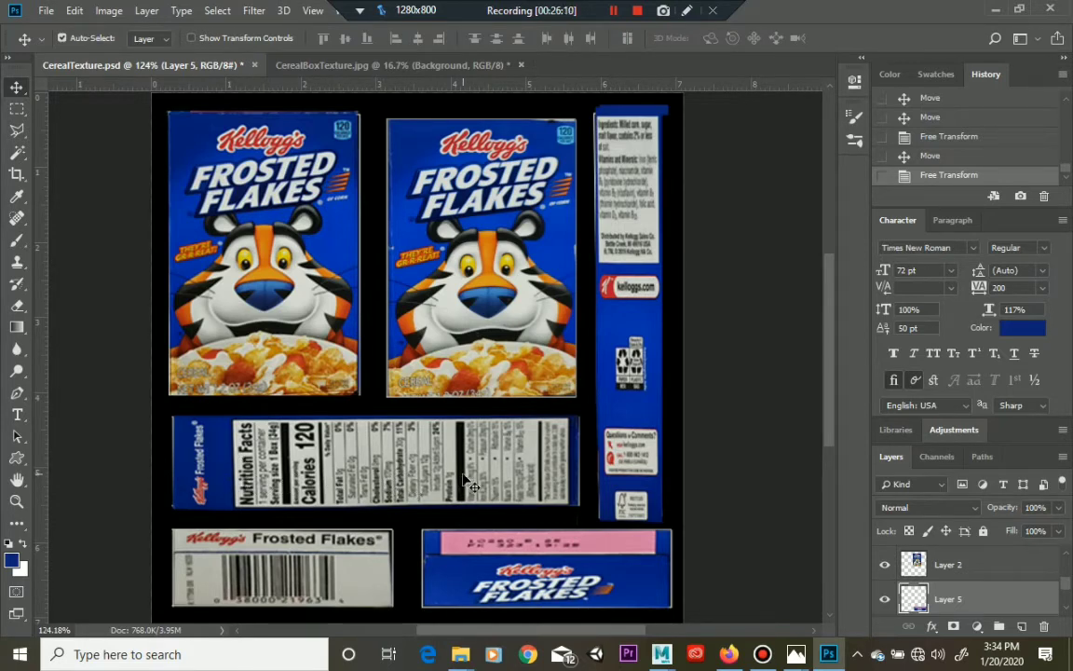
Skew the Nutrition Facts panel on Layer 3 slightly at its corners to straighten it against its UV outline
{"action": "left_click", "coordinate": [404, 463]}
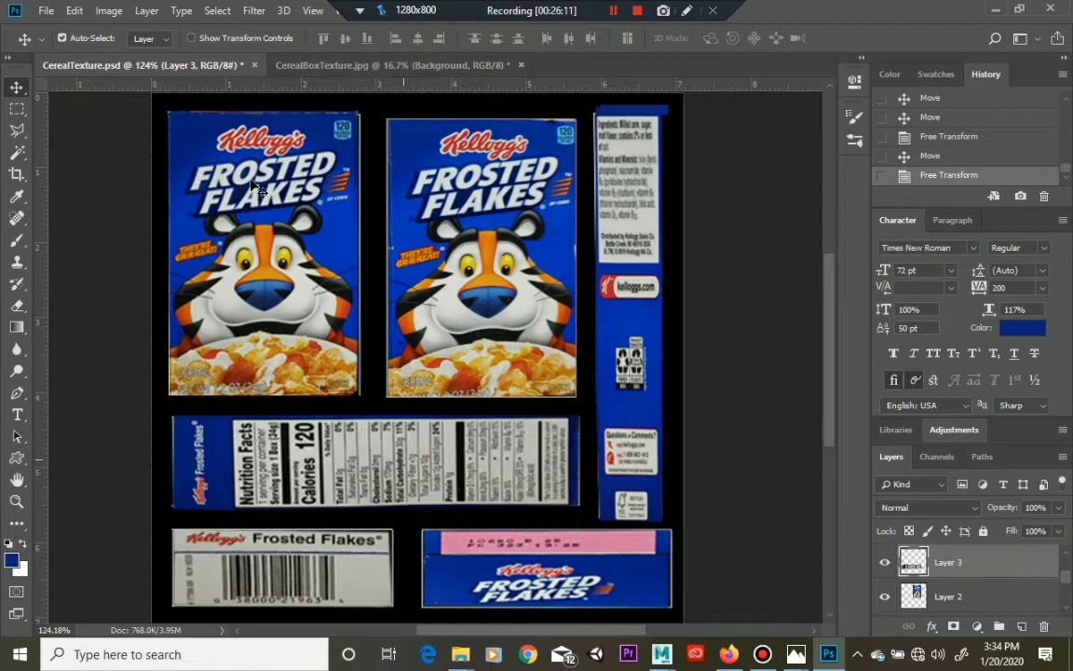
{"action": "left_click", "coordinate": [74, 10]}
{"action": "mouse_move", "coordinate": [231, 362]}
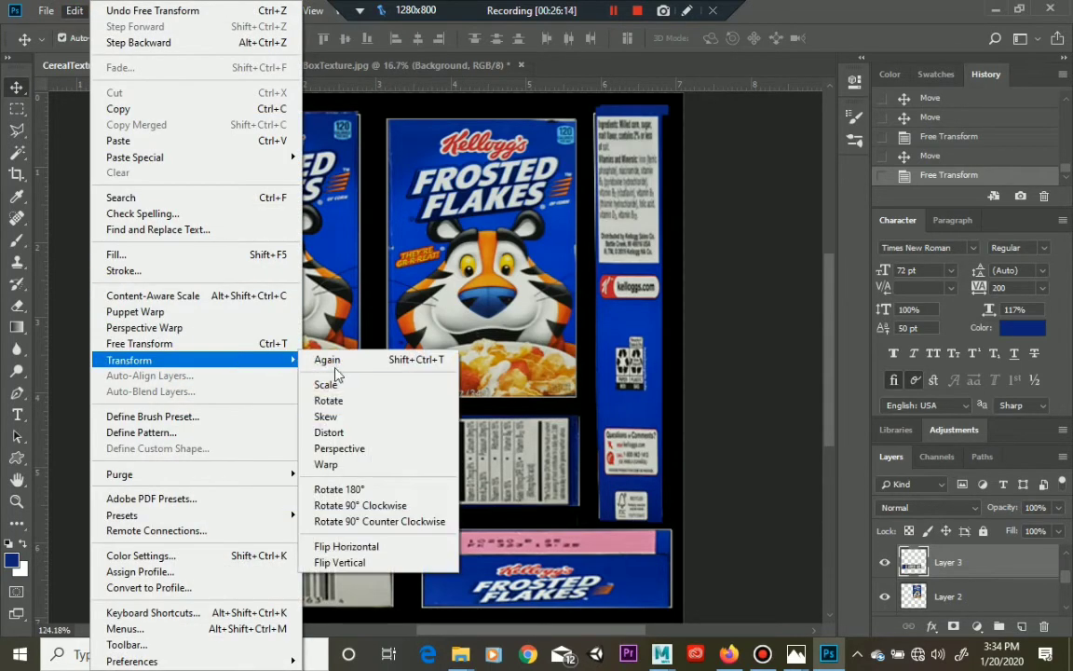
{"action": "left_click", "coordinate": [358, 419]}
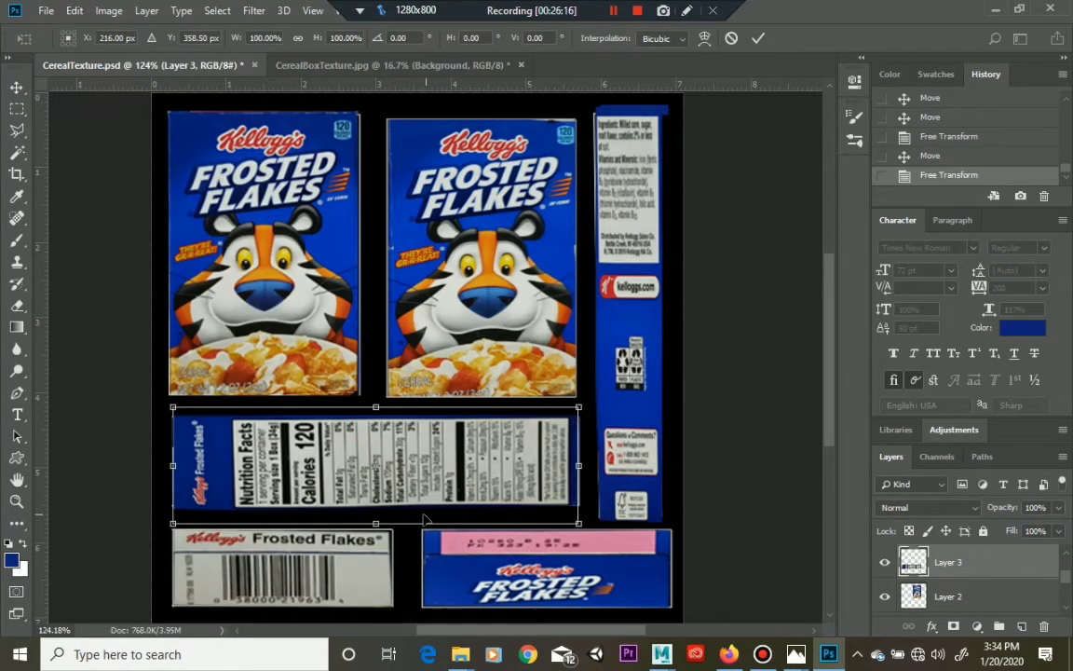
{"action": "left_click_drag", "start_coordinate": [577, 528], "coordinate": [584, 535]}
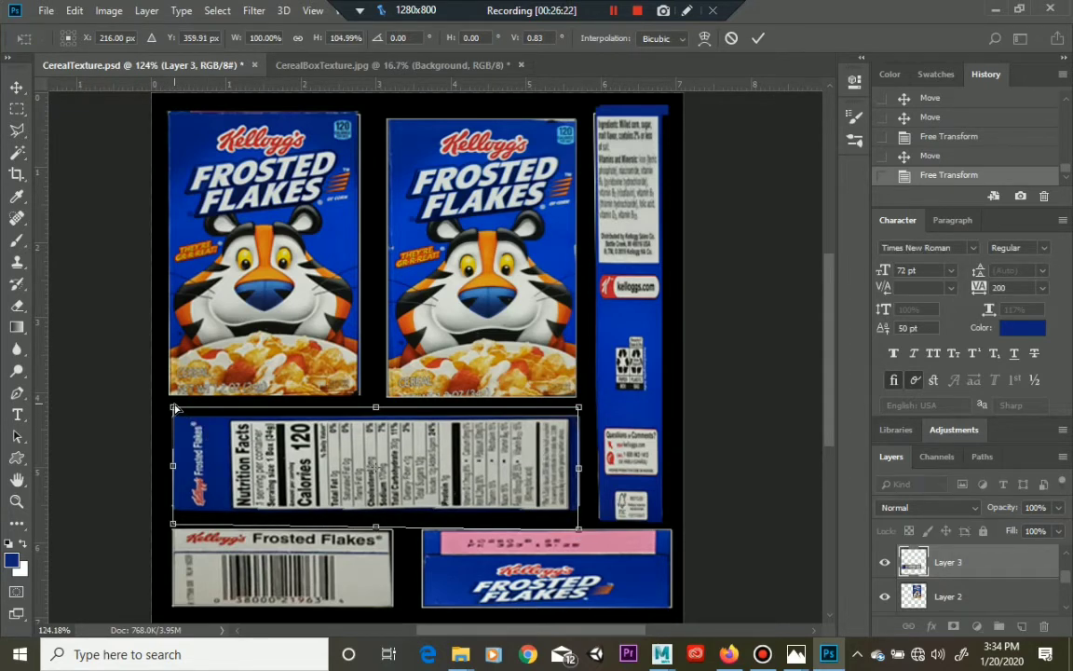
{"action": "left_click_drag", "start_coordinate": [177, 411], "coordinate": [174, 408]}
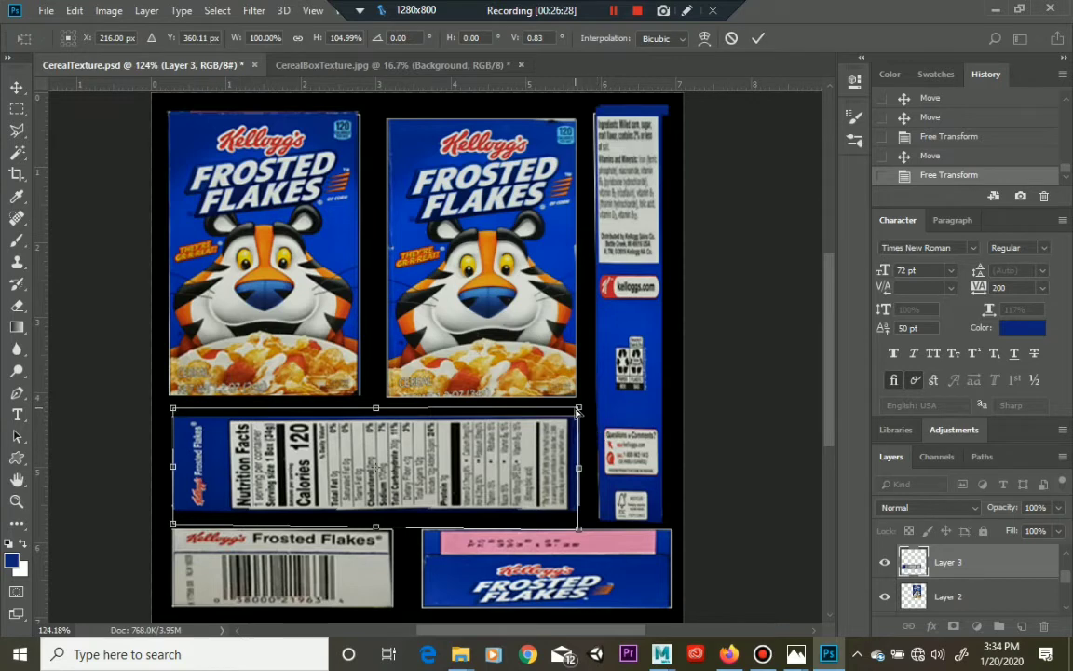
{"action": "left_click_drag", "start_coordinate": [577, 410], "coordinate": [576, 410]}
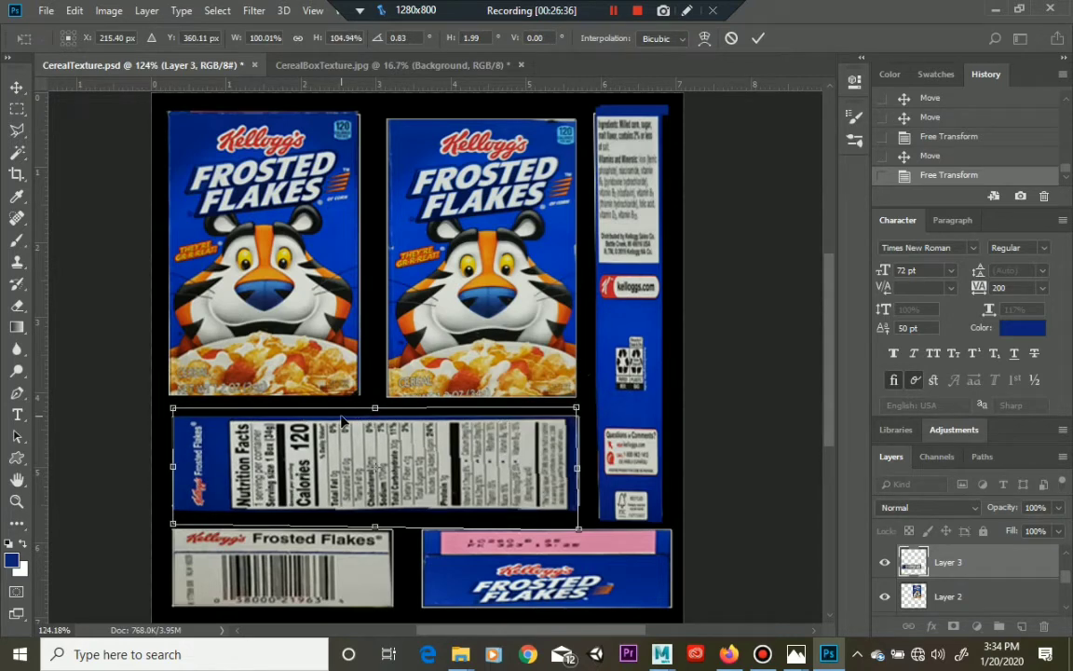
{"action": "key", "text": "Return"}
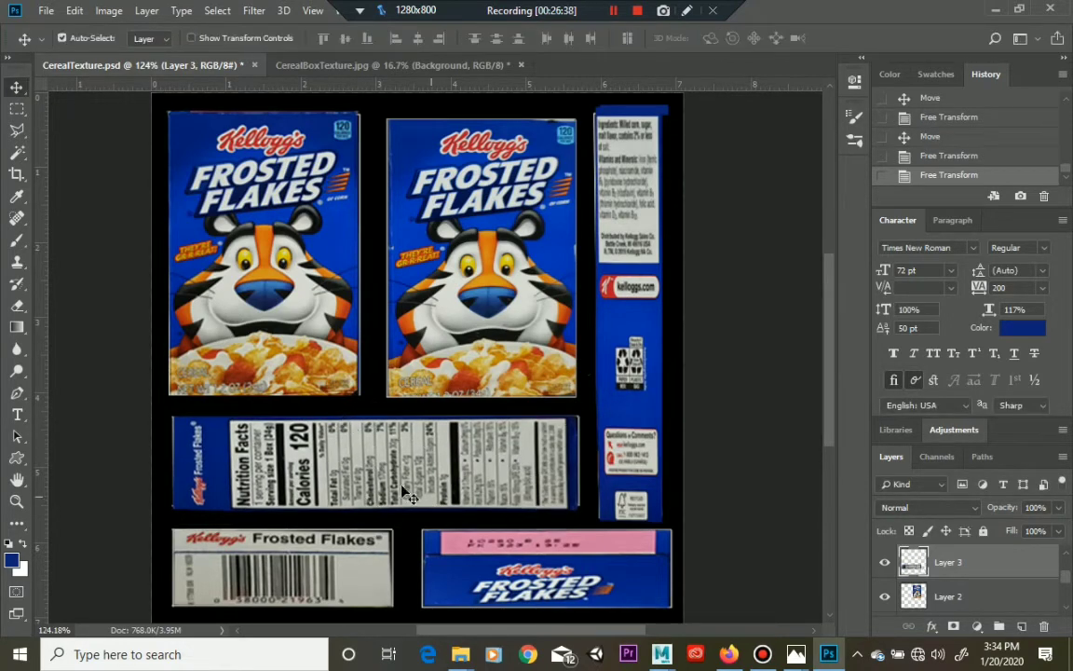
Distort the Nutrition Facts panel on Layer 3 slightly at its upper-right corner to fit the UV outline
{"action": "left_click", "coordinate": [74, 10]}
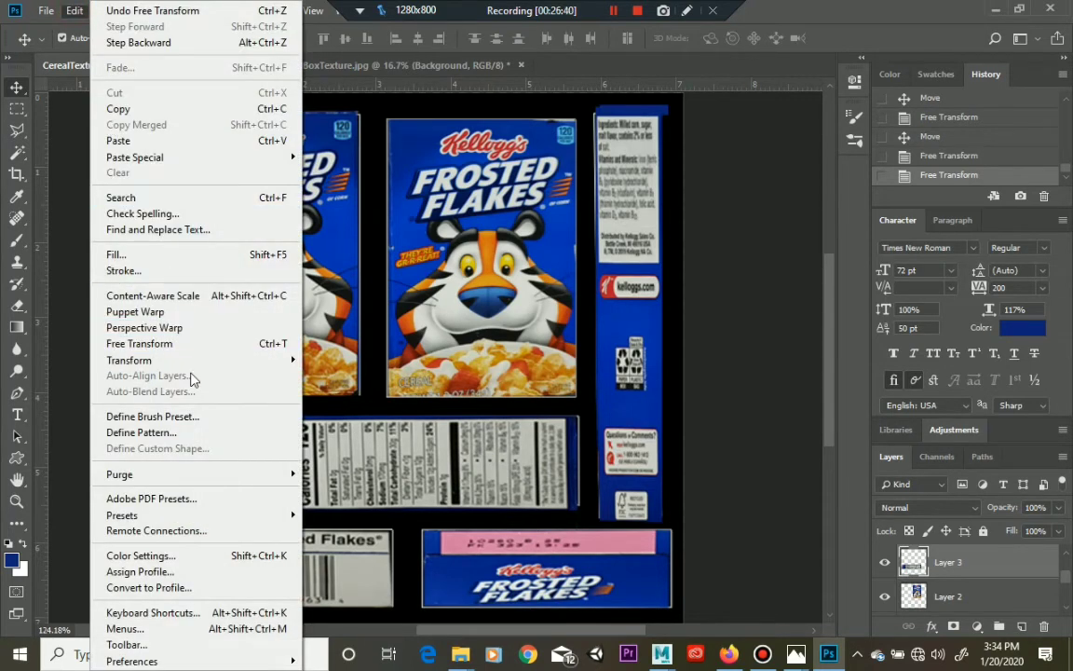
{"action": "mouse_move", "coordinate": [190, 359]}
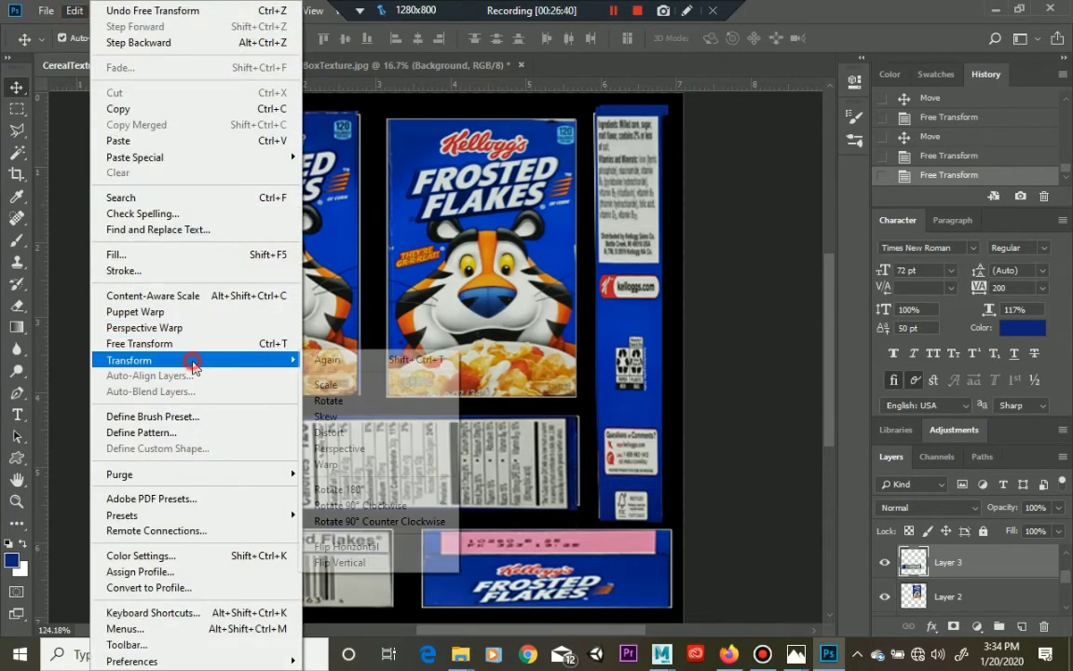
{"action": "left_click", "coordinate": [359, 438]}
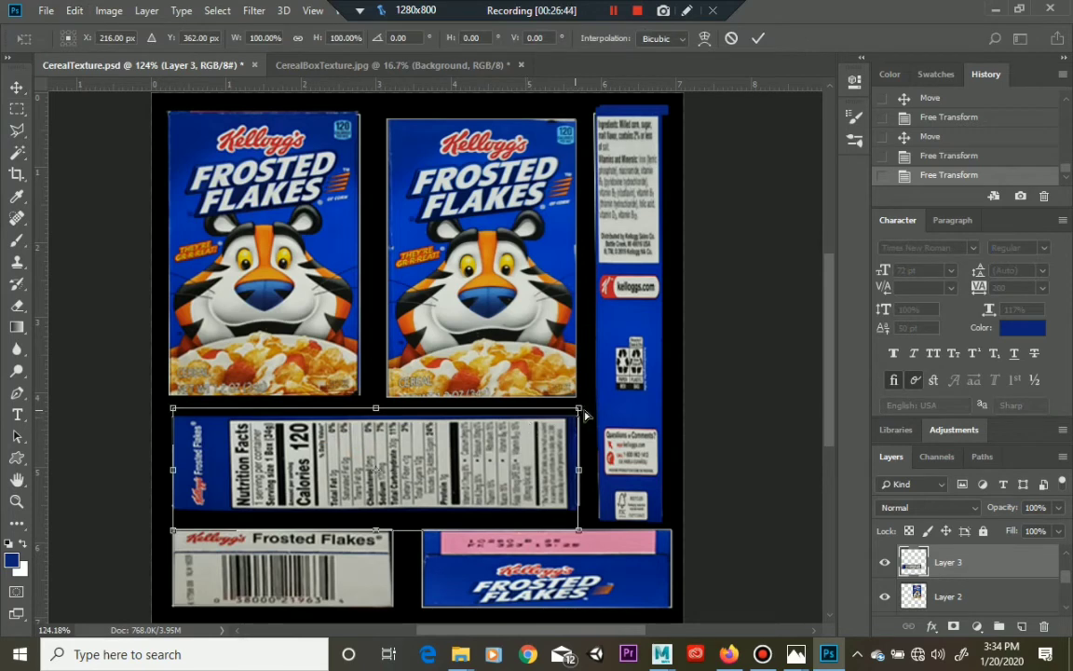
{"action": "left_click_drag", "start_coordinate": [581, 410], "coordinate": [585, 415]}
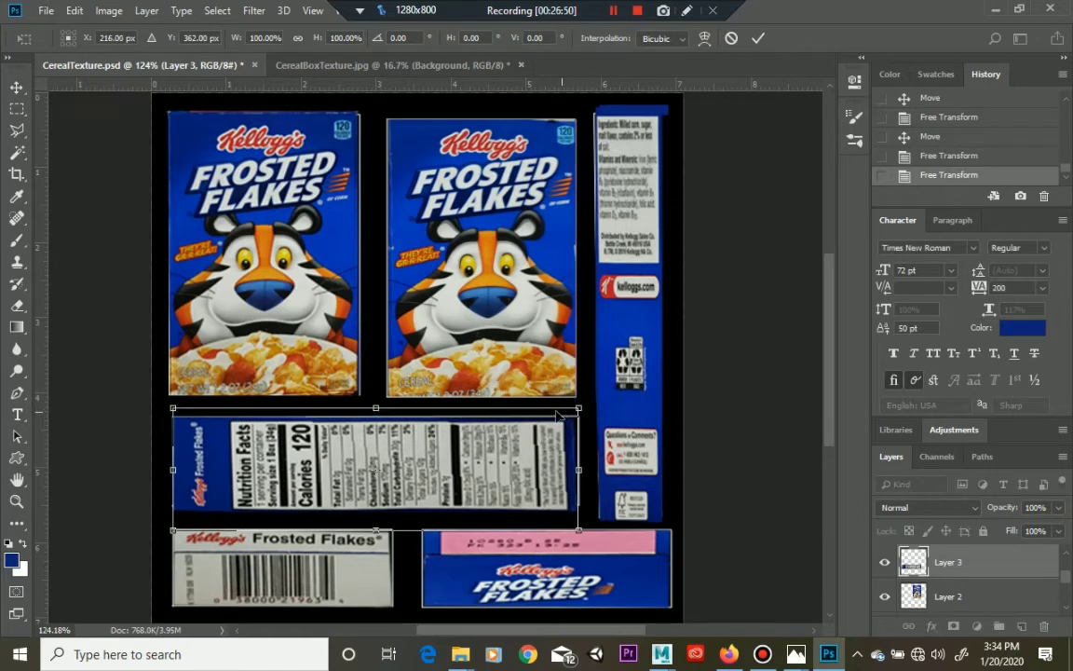
{"action": "key", "text": "Return"}
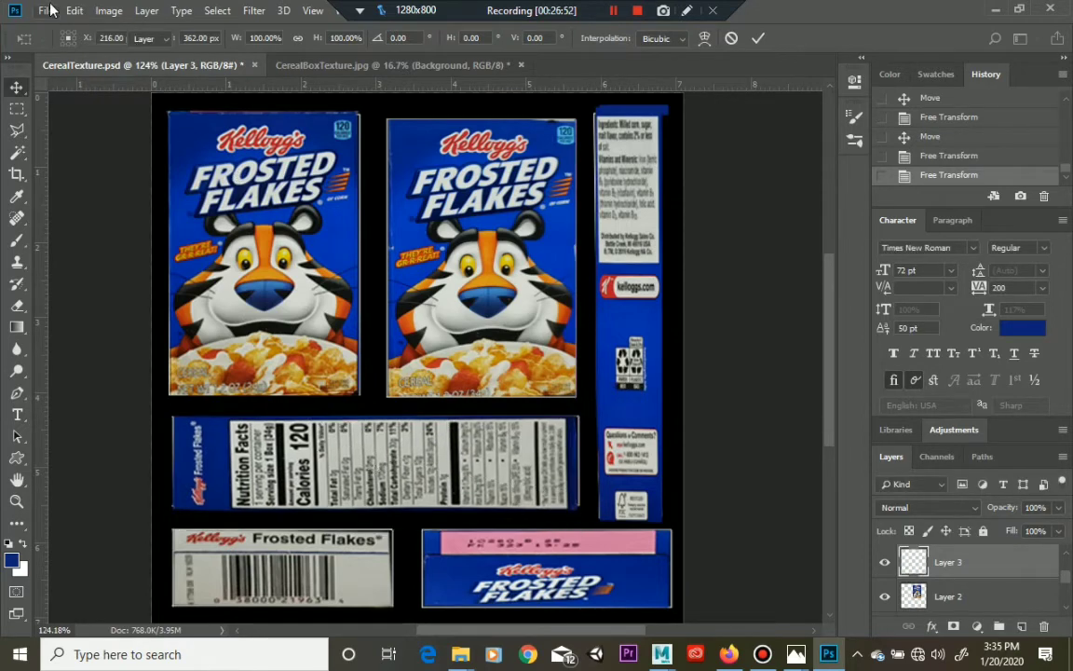
Warp the upper edge of the Nutrition Facts panel slightly downward at both ends to align it with the UV outline
{"action": "left_click", "coordinate": [74, 10]}
{"action": "mouse_move", "coordinate": [186, 361]}
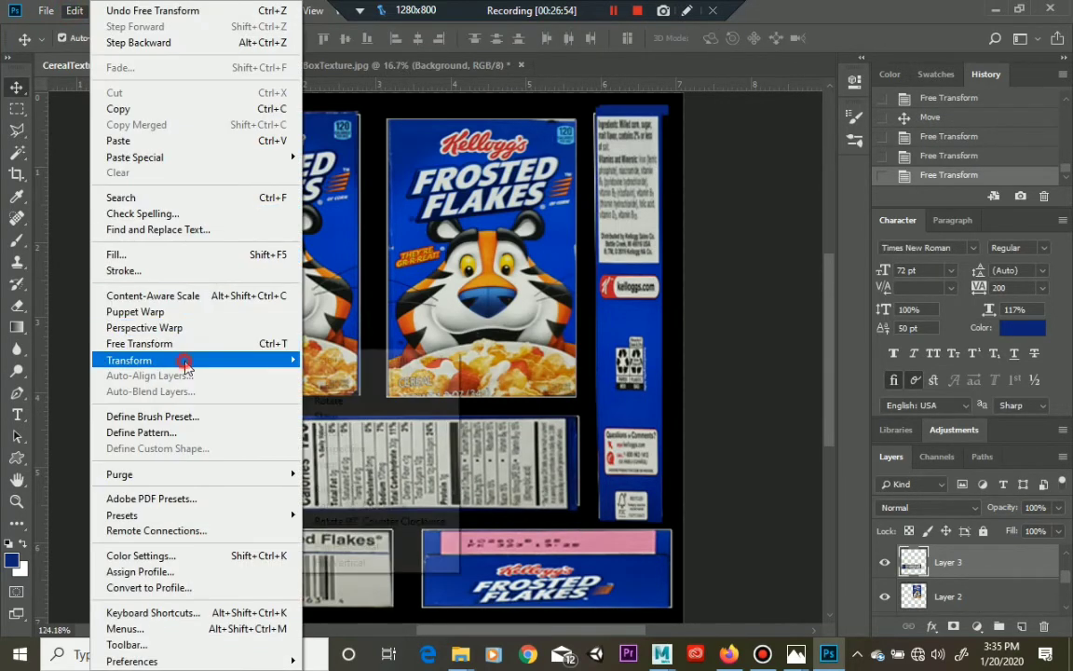
{"action": "left_click", "coordinate": [359, 466]}
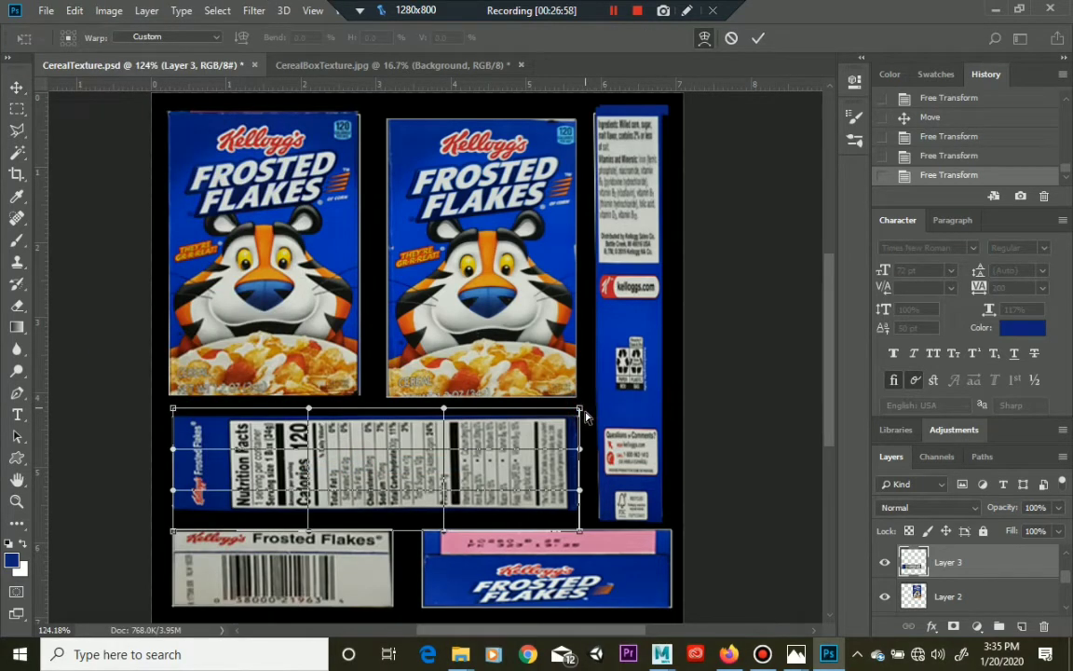
{"action": "left_click_drag", "start_coordinate": [581, 409], "coordinate": [584, 409]}
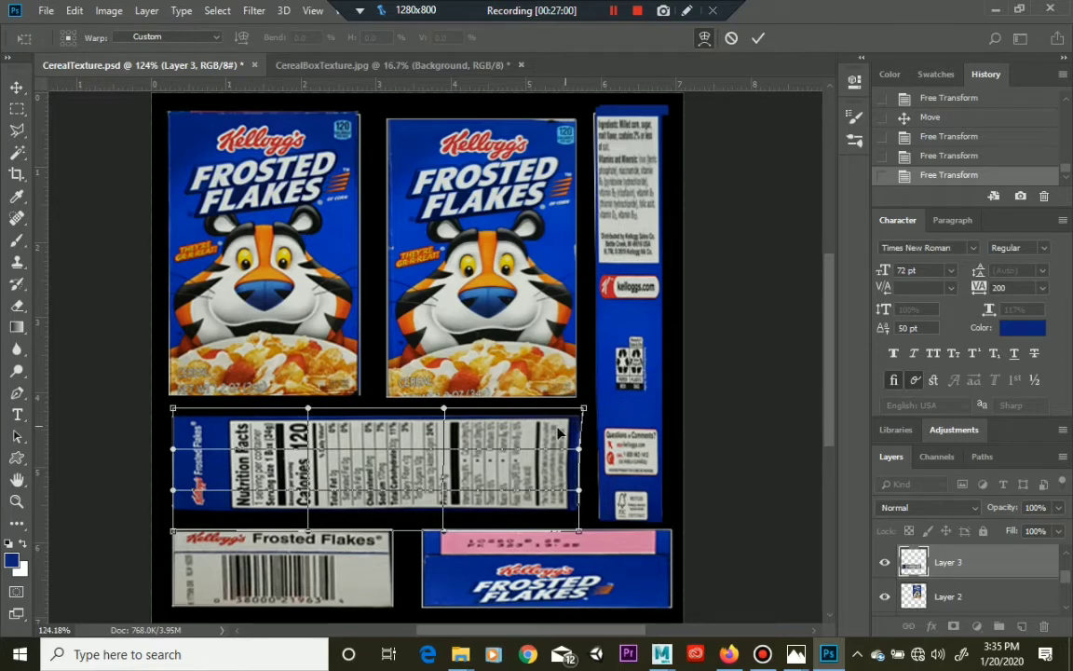
{"action": "key", "text": "ctrl+z"}
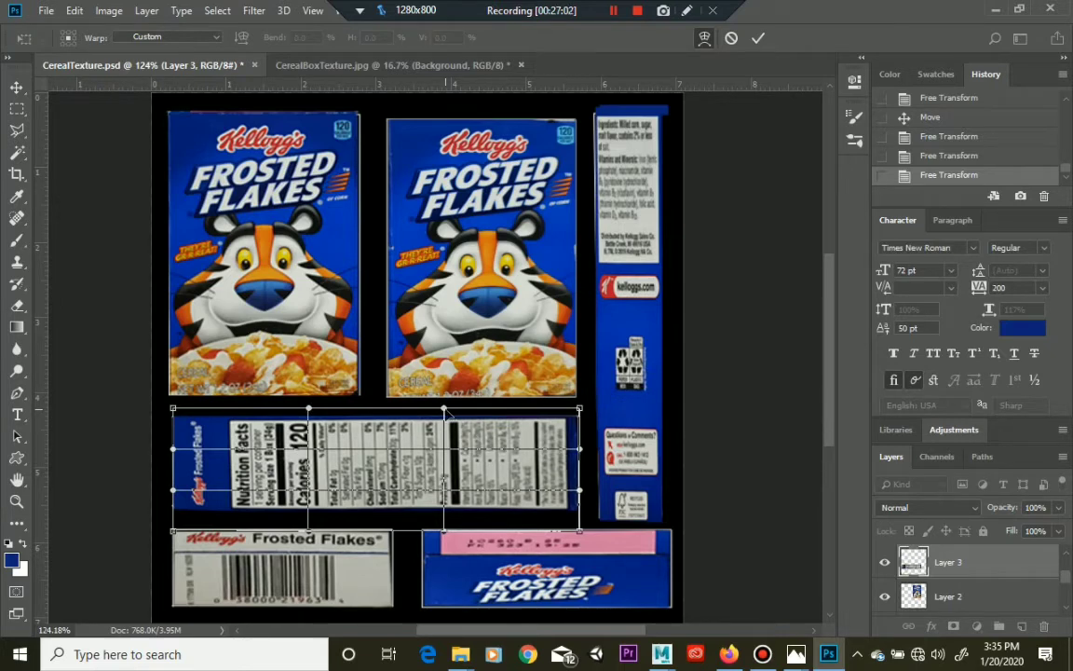
{"action": "left_click_drag", "start_coordinate": [308, 450], "coordinate": [310, 453]}
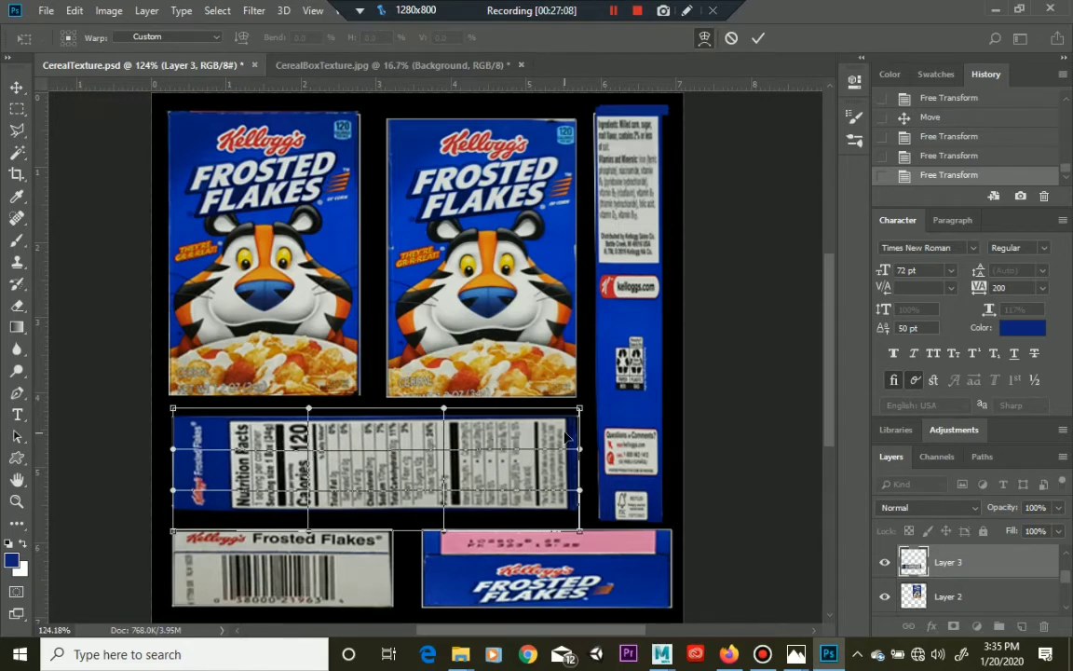
{"action": "left_click_drag", "start_coordinate": [569, 430], "coordinate": [572, 440]}
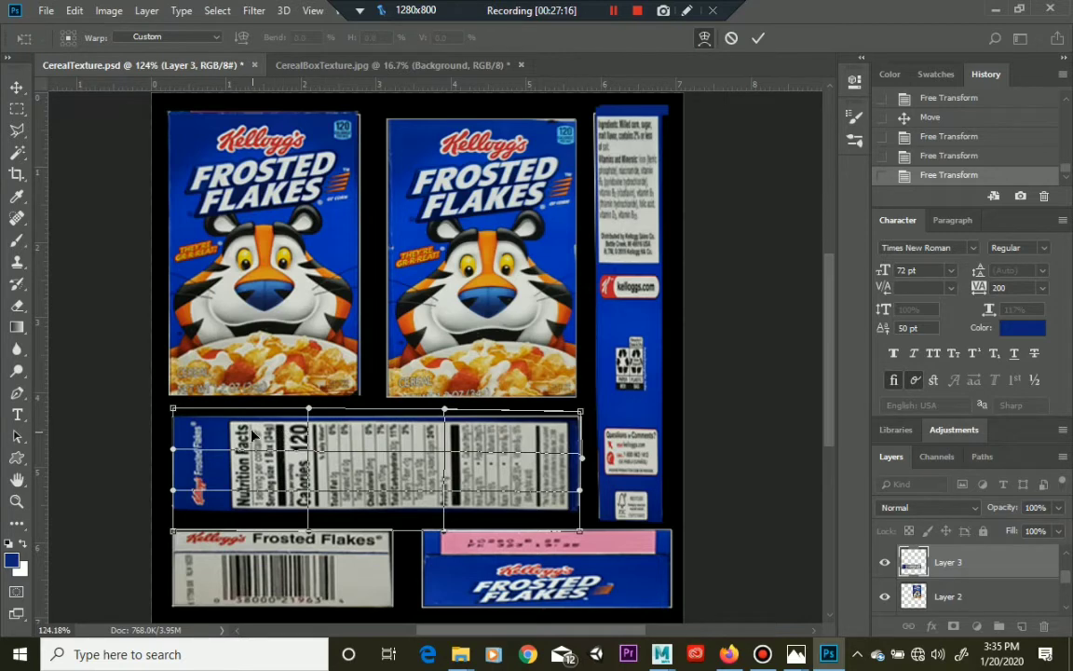
{"action": "left_click_drag", "start_coordinate": [253, 434], "coordinate": [195, 427]}
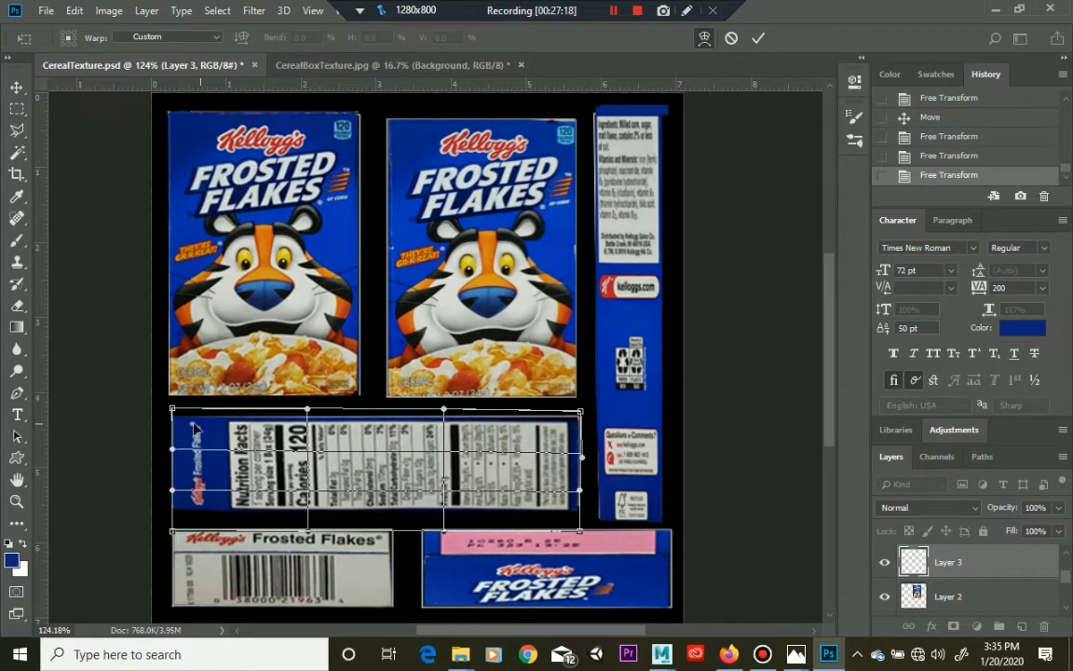
{"action": "left_click", "coordinate": [168, 433]}
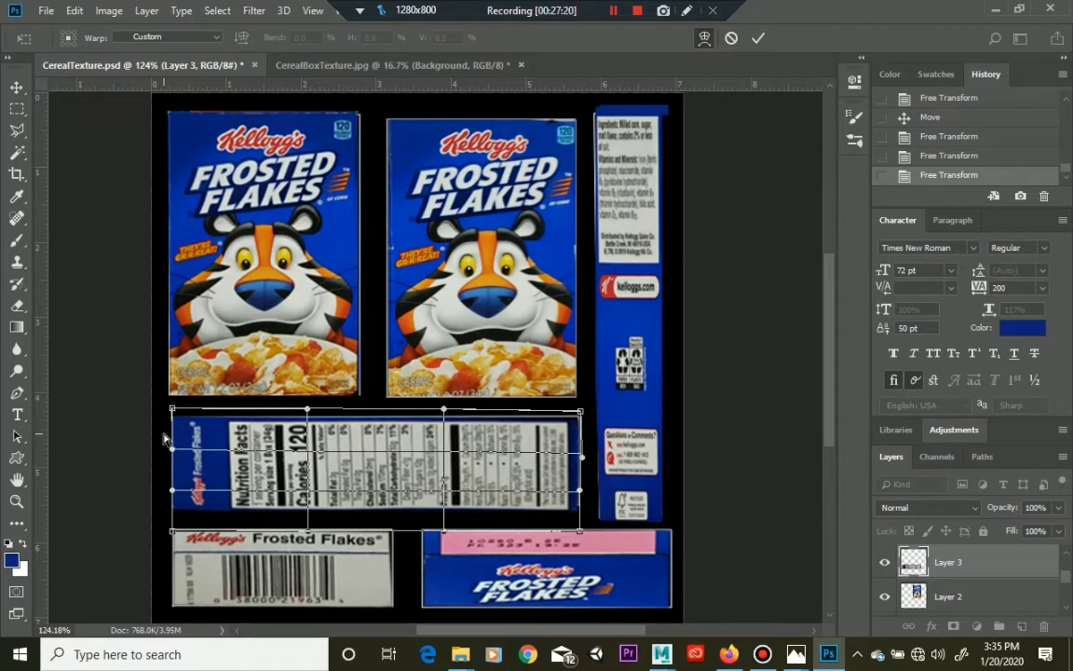
{"action": "mouse_move", "coordinate": [175, 431]}
{"action": "left_mouse_down"}
{"action": "mouse_move", "coordinate": [158, 434]}
{"action": "mouse_move", "coordinate": [174, 433]}
{"action": "left_mouse_up"}
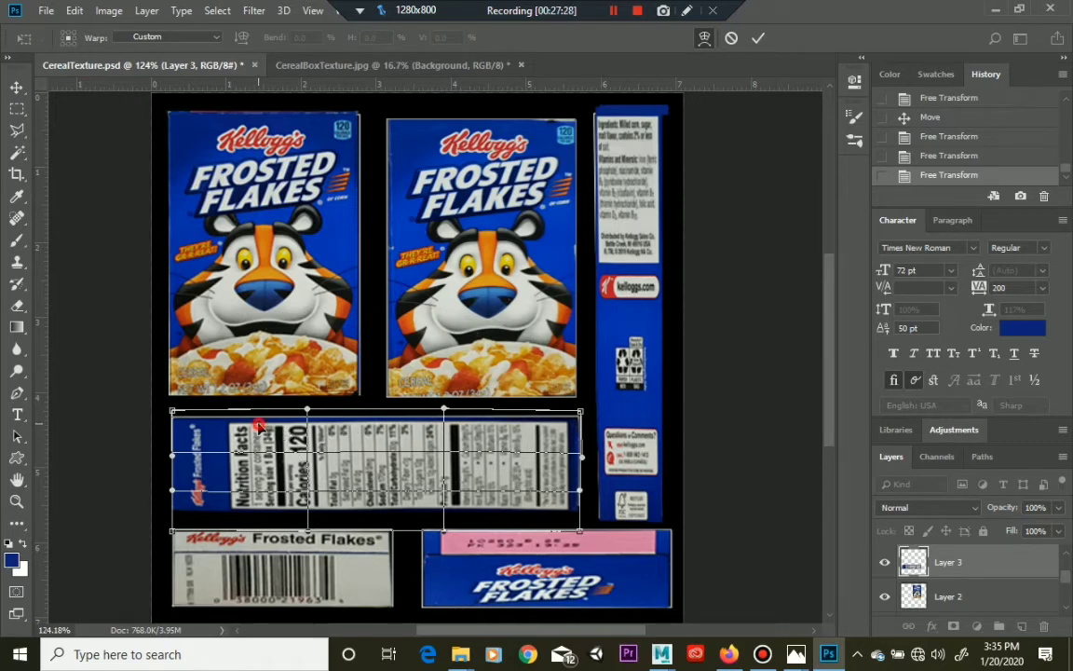
{"action": "left_click_drag", "start_coordinate": [262, 429], "coordinate": [264, 430]}
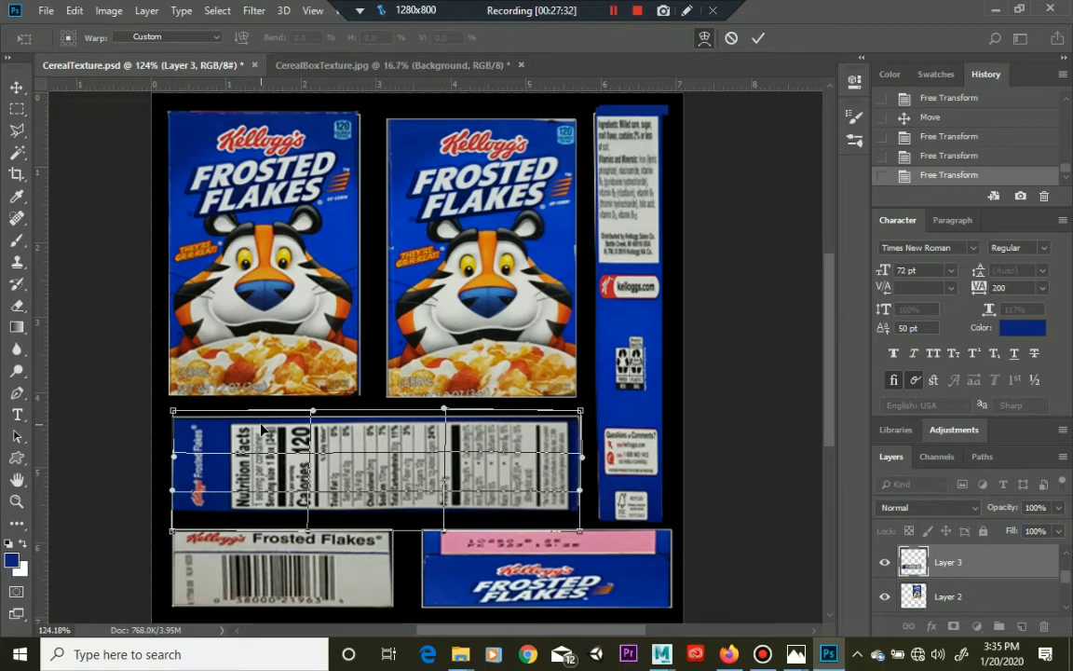
{"action": "key", "text": "Return"}
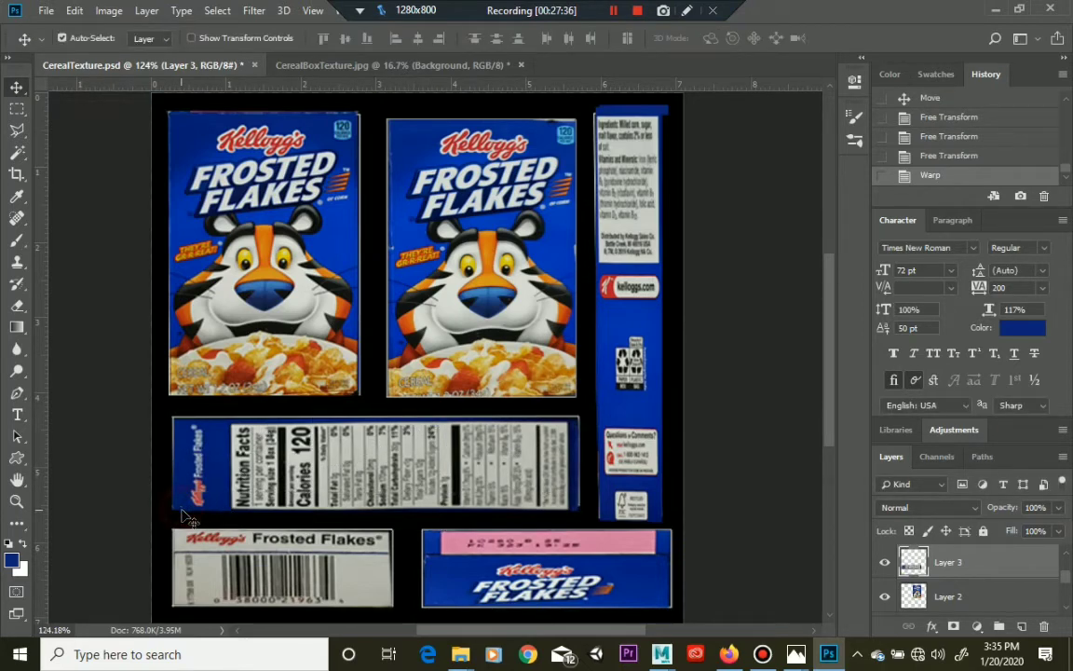
Warp the lower part of the Nutrition Facts panel's left edge slightly inward to straighten it
{"action": "left_click", "coordinate": [74, 11]}
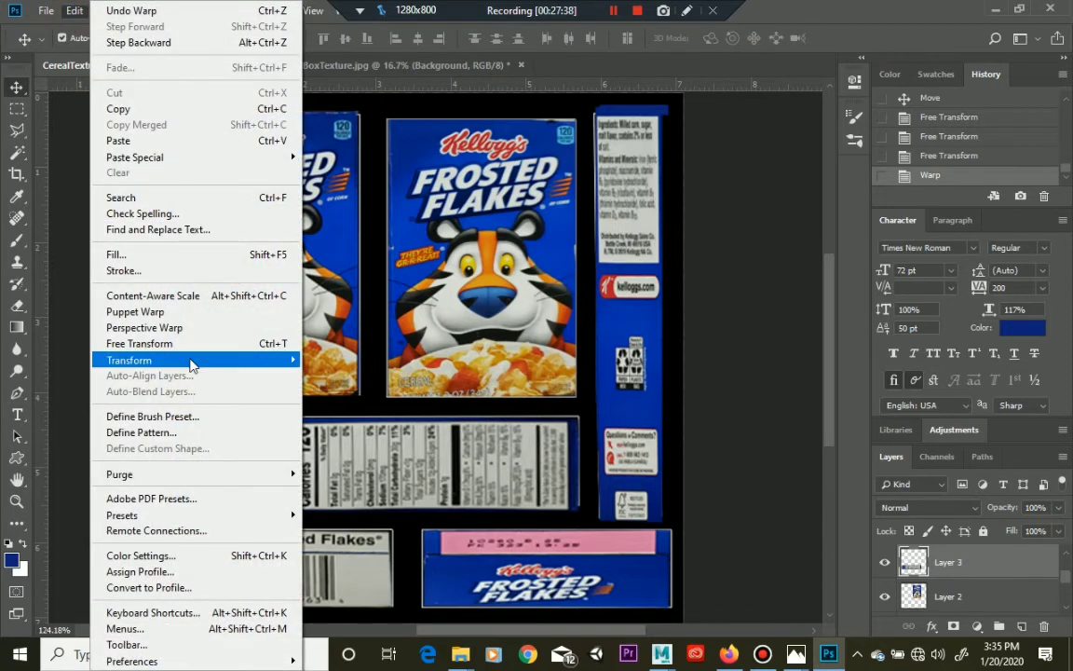
{"action": "mouse_move", "coordinate": [228, 360]}
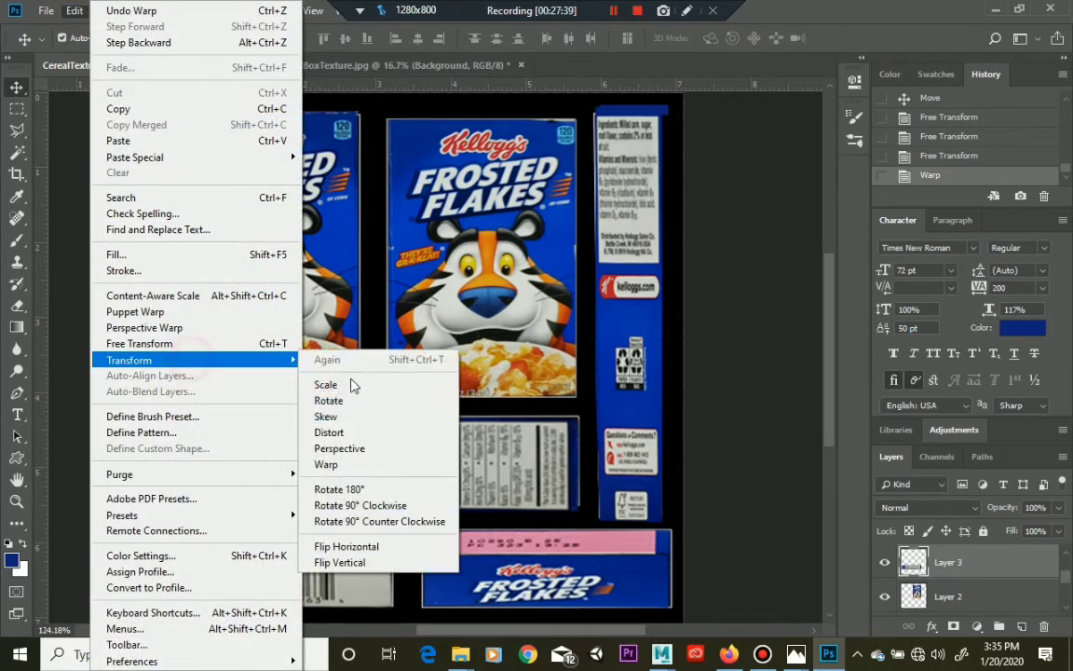
{"action": "left_click", "coordinate": [358, 465]}
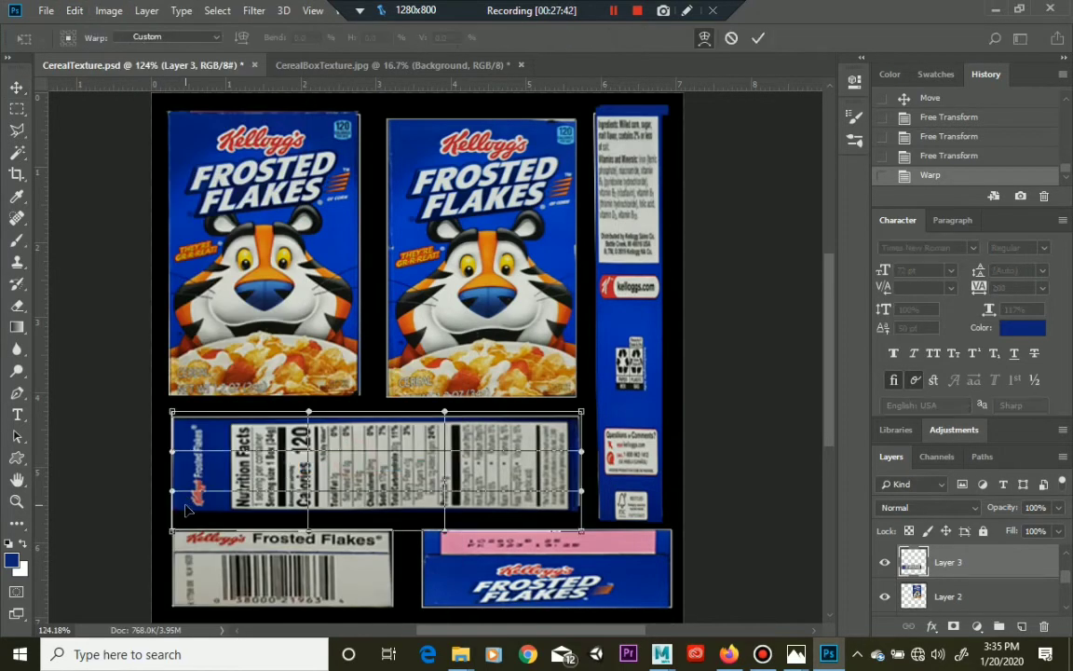
{"action": "left_click_drag", "start_coordinate": [172, 457], "coordinate": [187, 504]}
{"action": "key", "text": "ctrl+z"}
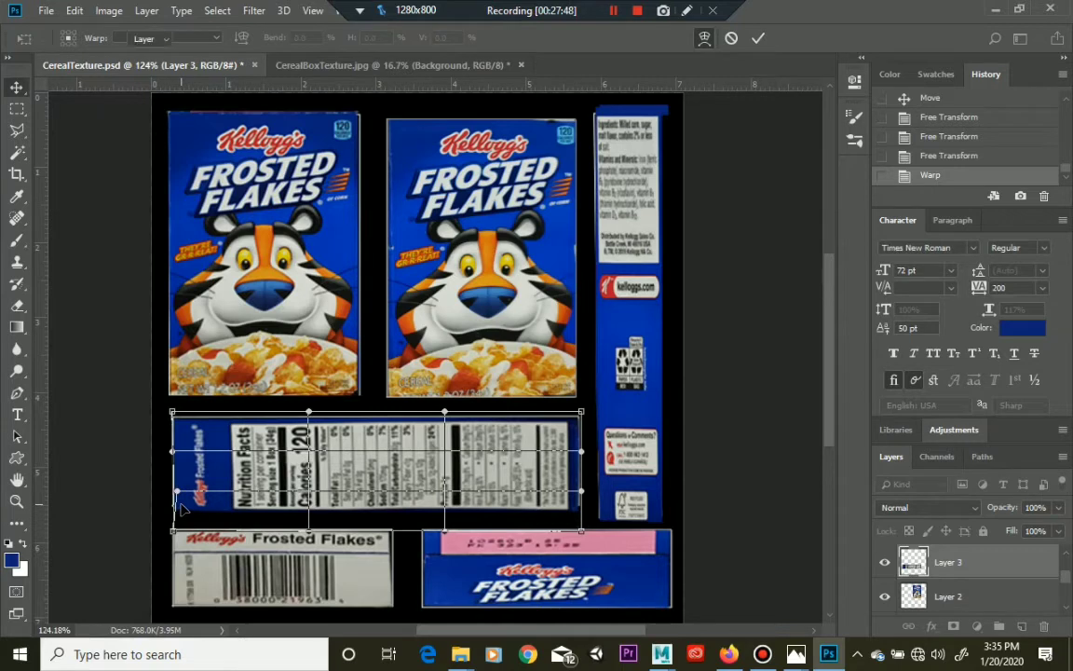
{"action": "key", "text": "Return"}
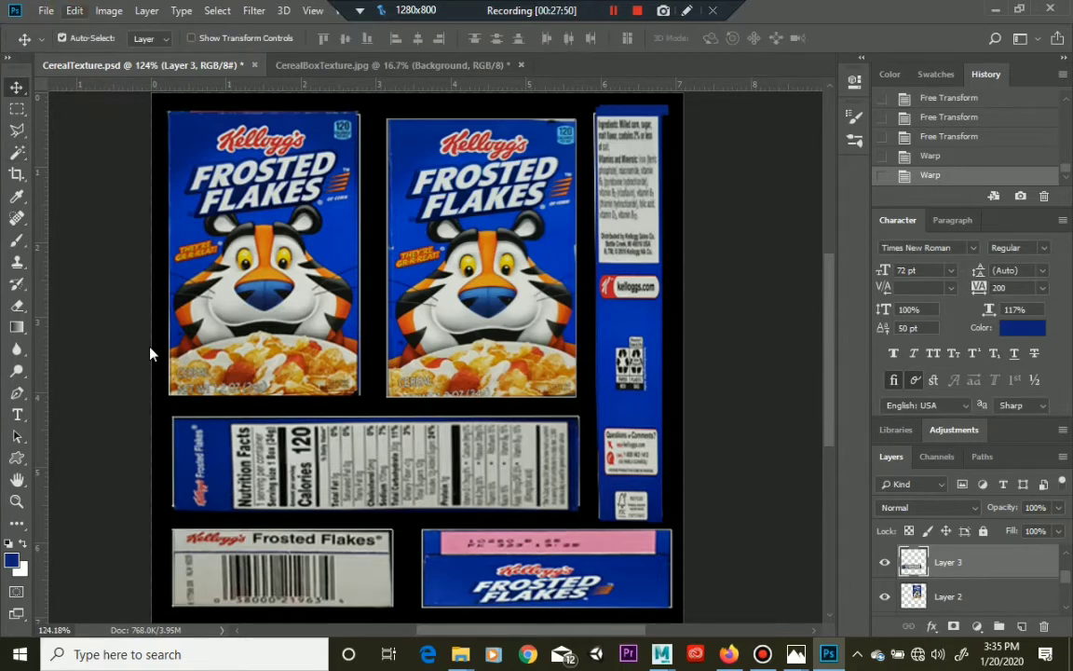
Scale the Nutrition Facts panel to about 100.3% width and 100.9% height, shifting it slightly upward within its UV outline
{"action": "key", "text": "alt+e"}
{"action": "mouse_move", "coordinate": [233, 360]}
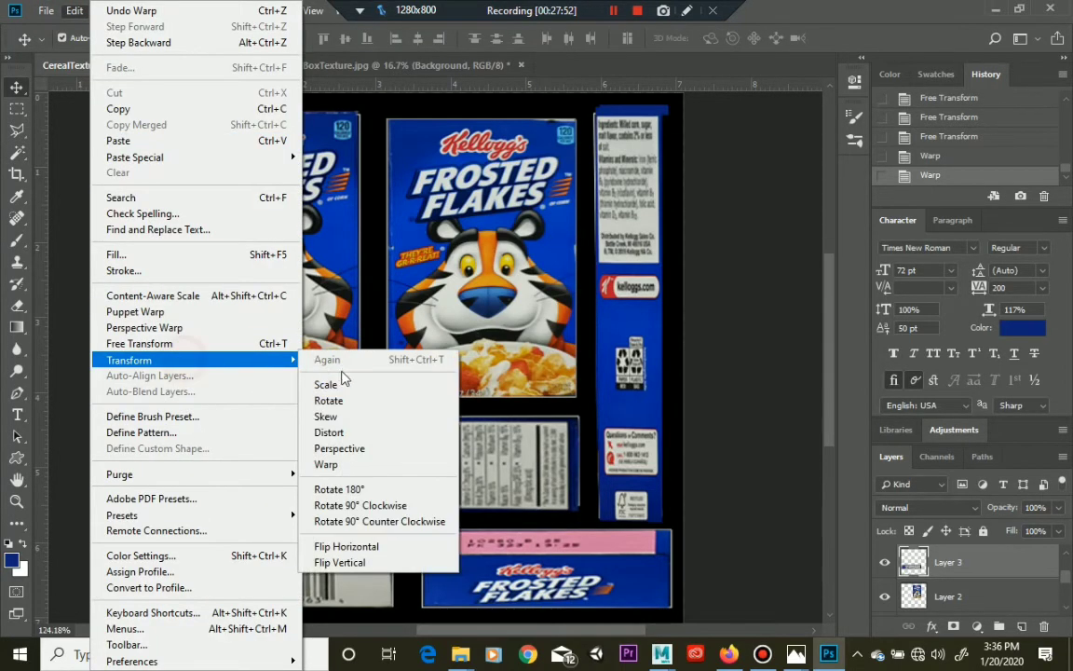
{"action": "left_click", "coordinate": [339, 382]}
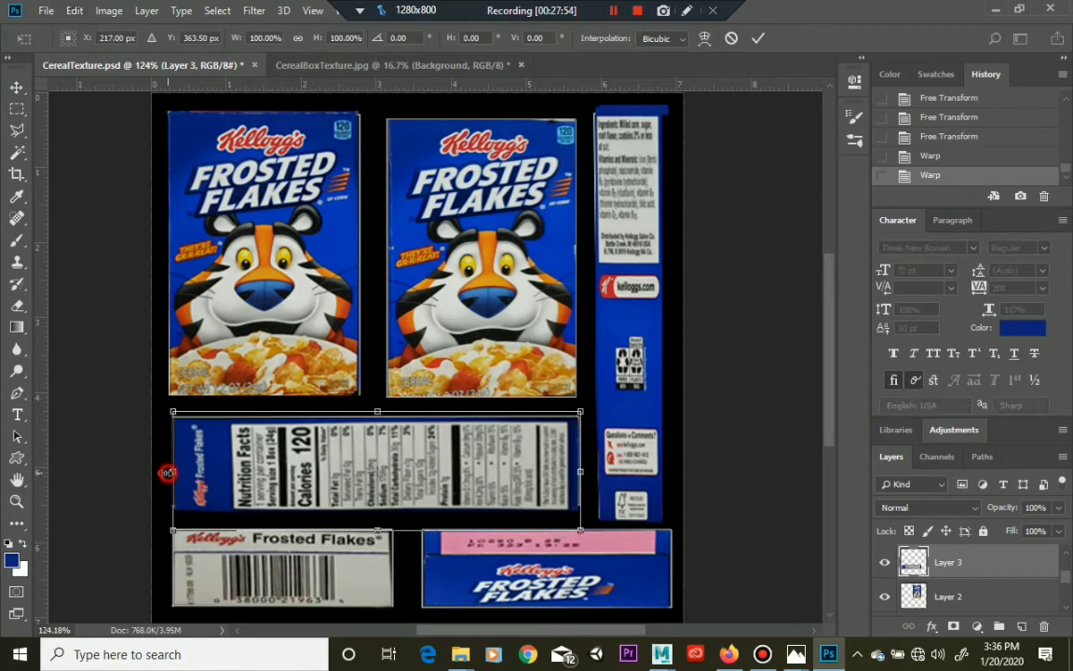
{"action": "left_click_drag", "start_coordinate": [167, 473], "coordinate": [166, 473]}
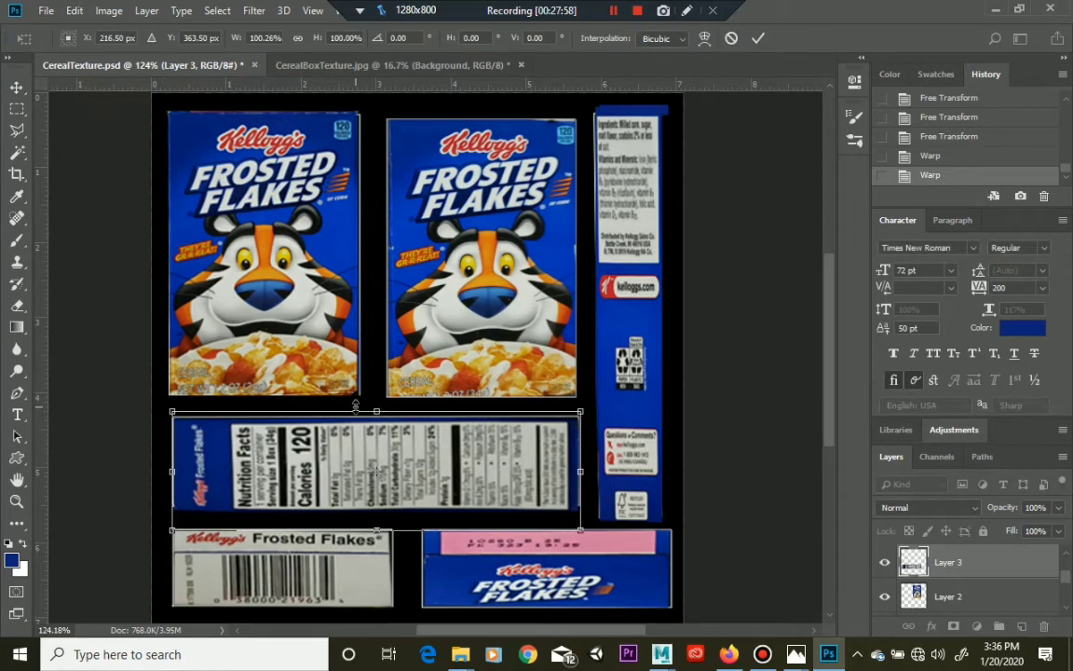
{"action": "left_click_drag", "start_coordinate": [376, 412], "coordinate": [375, 405]}
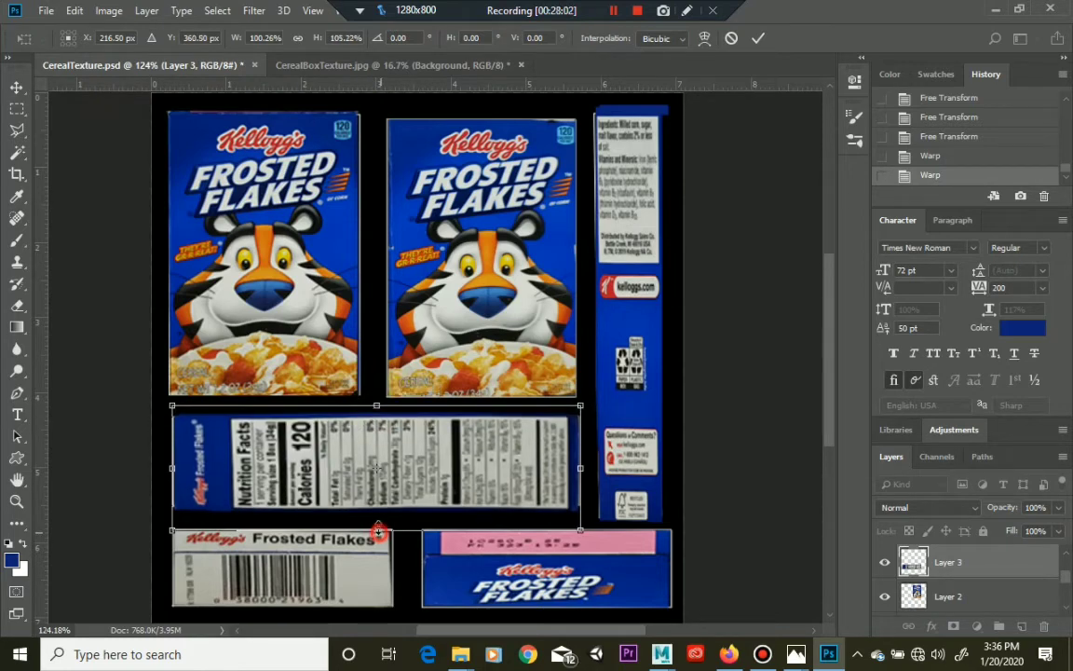
{"action": "mouse_move", "coordinate": [378, 530]}
{"action": "left_mouse_down"}
{"action": "mouse_move", "coordinate": [382, 499]}
{"action": "mouse_move", "coordinate": [381, 526]}
{"action": "left_mouse_up"}
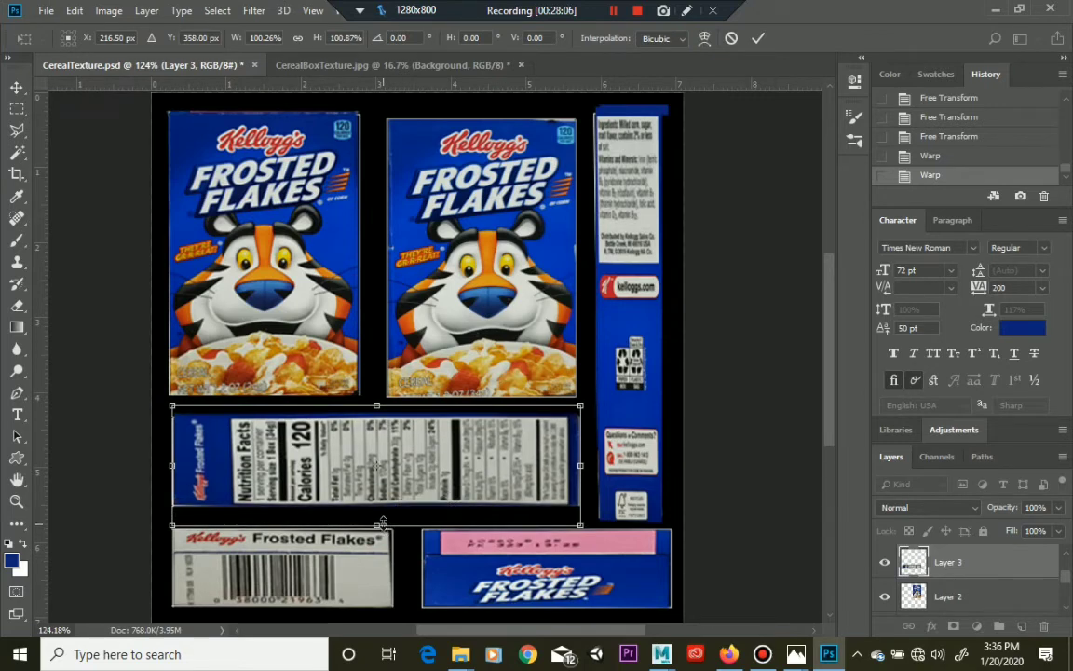
{"action": "key", "text": "Return"}
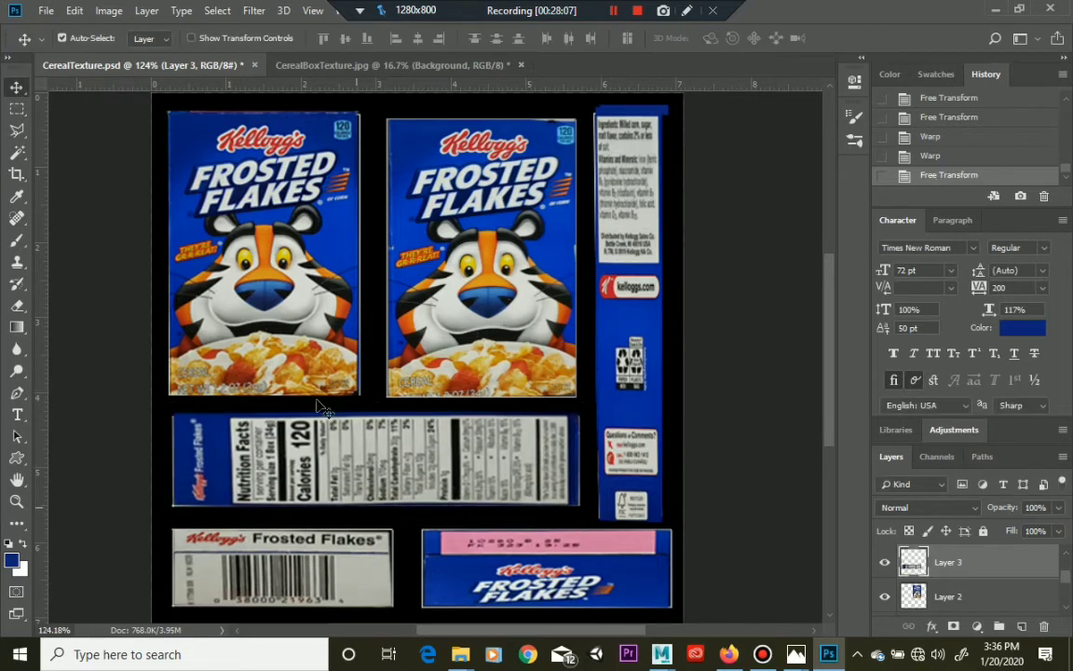
Save the CerealTexture Photoshop document and set up a JPEG copy of it in the sourceimages folder
{"action": "left_click", "coordinate": [43, 10]}
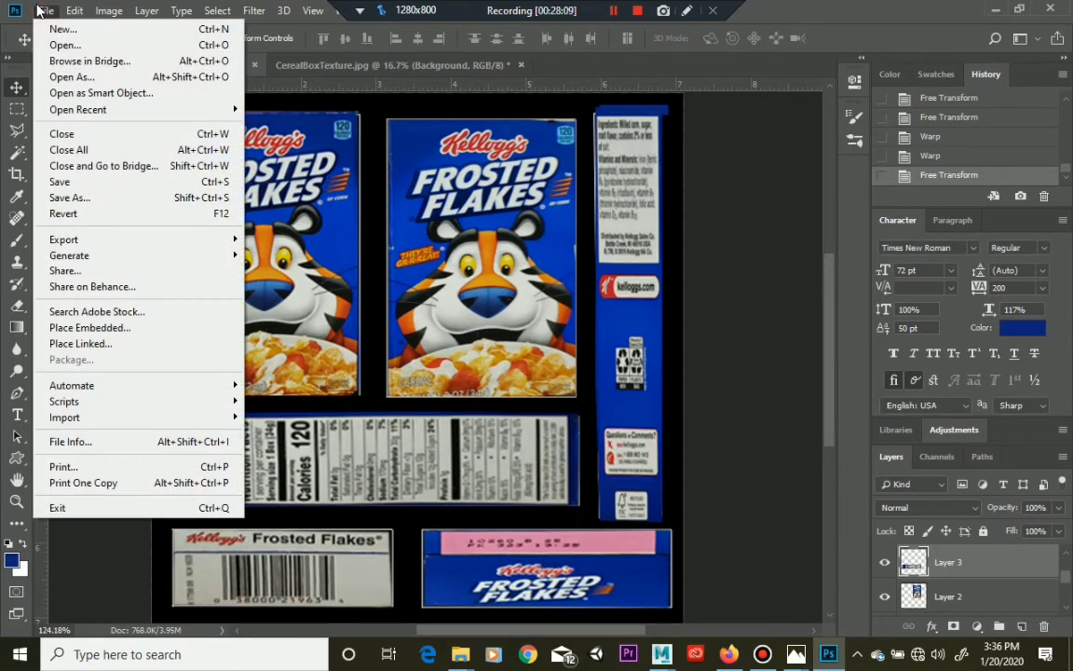
{"action": "left_click", "coordinate": [128, 181]}
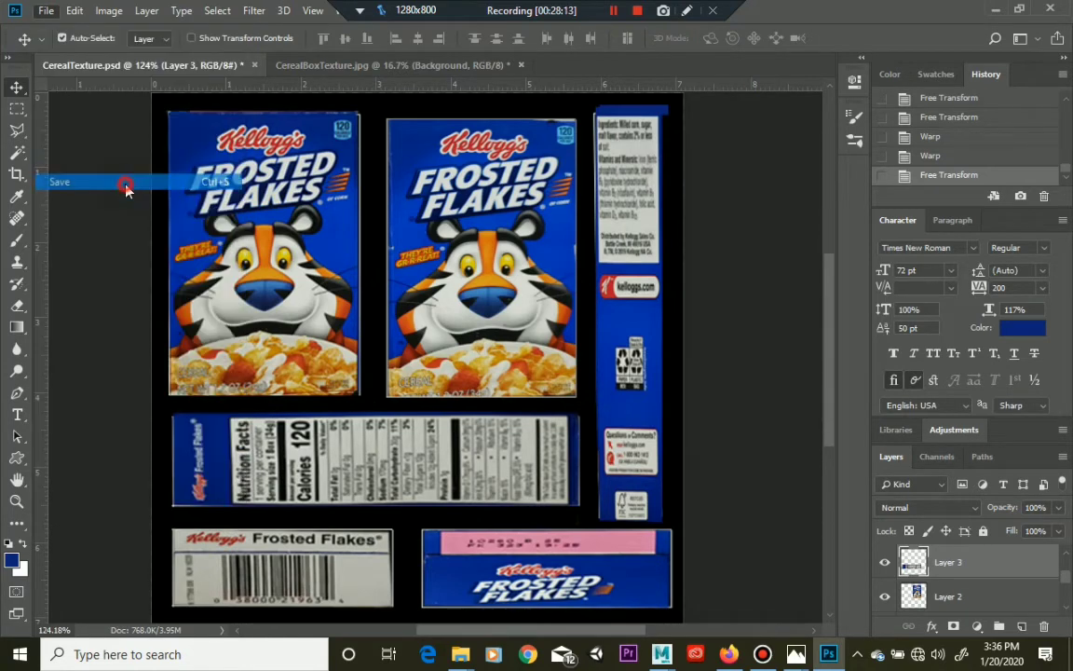
{"action": "left_click", "coordinate": [43, 10]}
{"action": "key", "text": "Escape"}
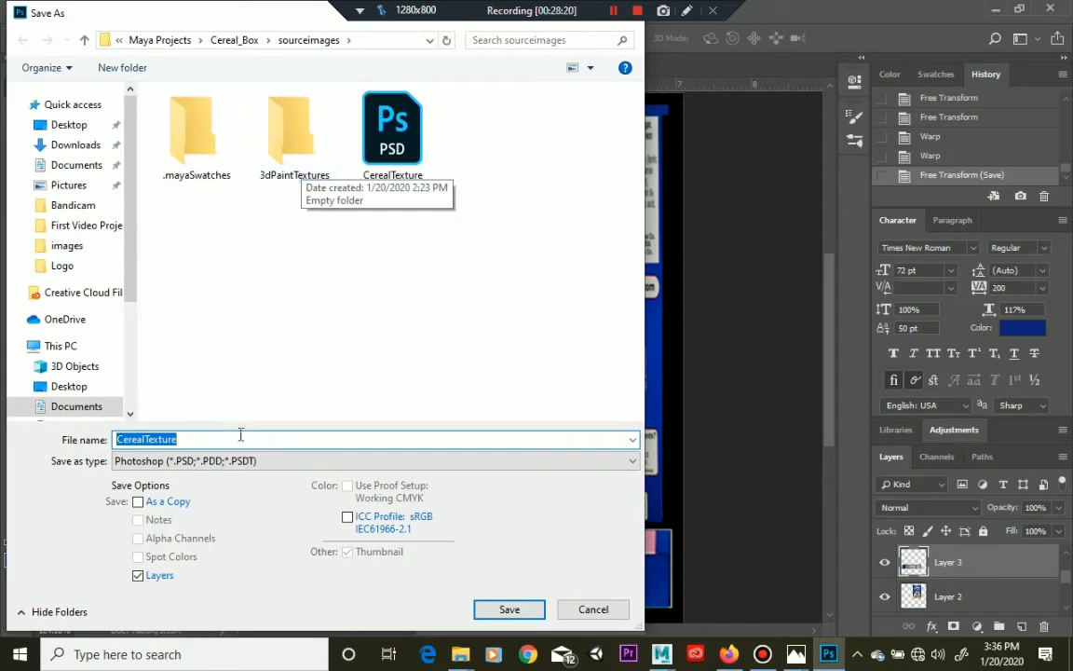
{"action": "left_click", "coordinate": [265, 470]}
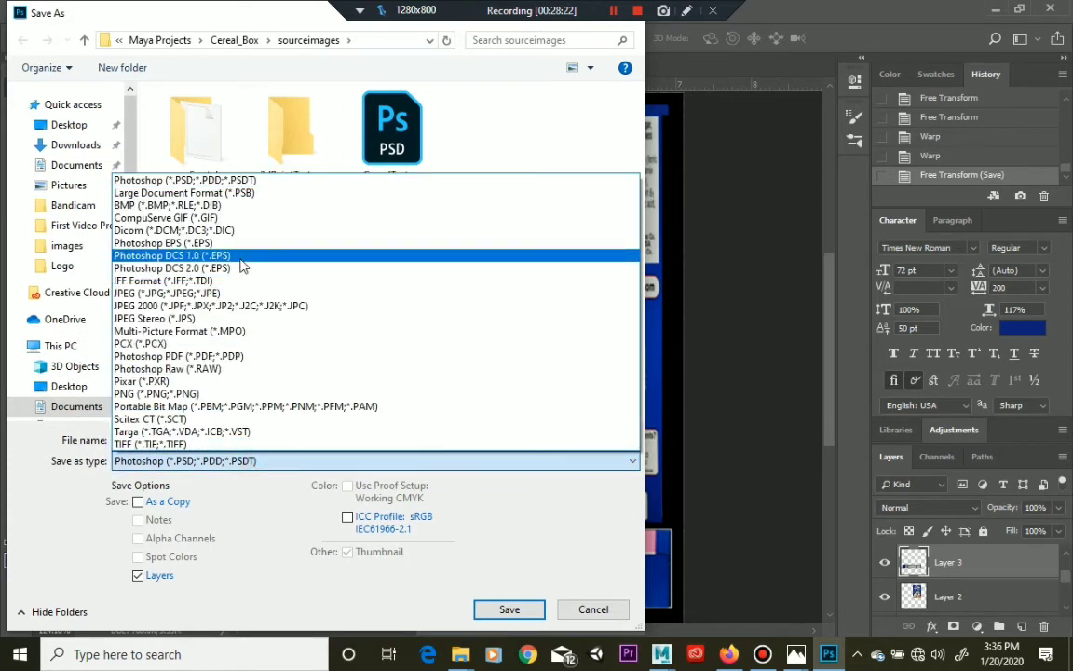
{"action": "left_click", "coordinate": [240, 294]}
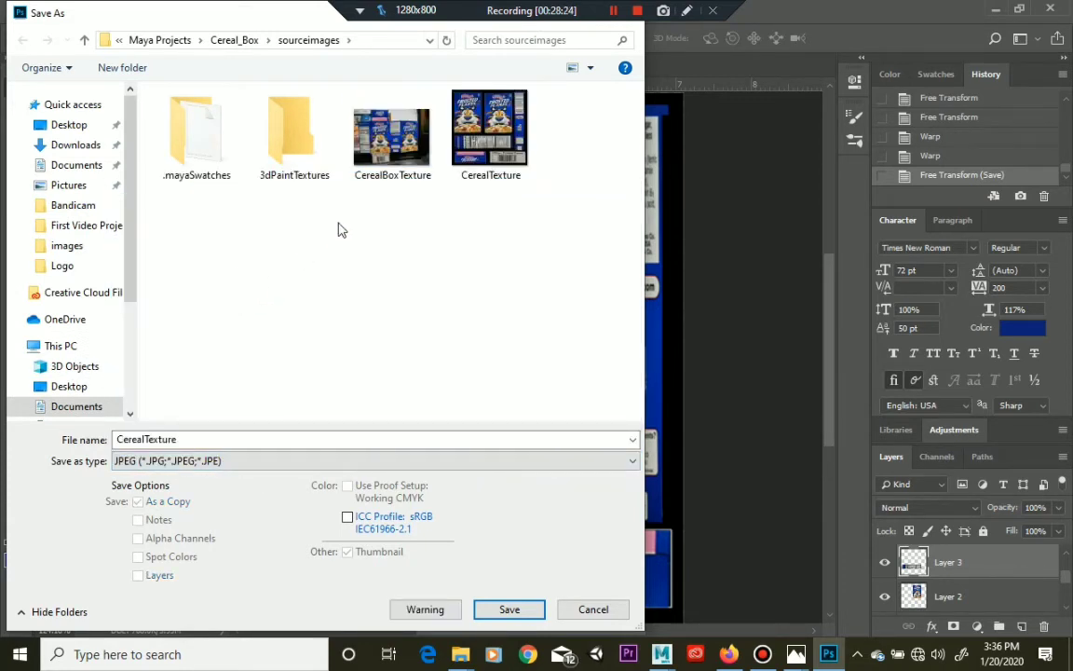
Overwrite the existing CerealTexture.jpg with the new copy at Maximum JPEG quality
{"action": "left_click", "coordinate": [438, 131]}
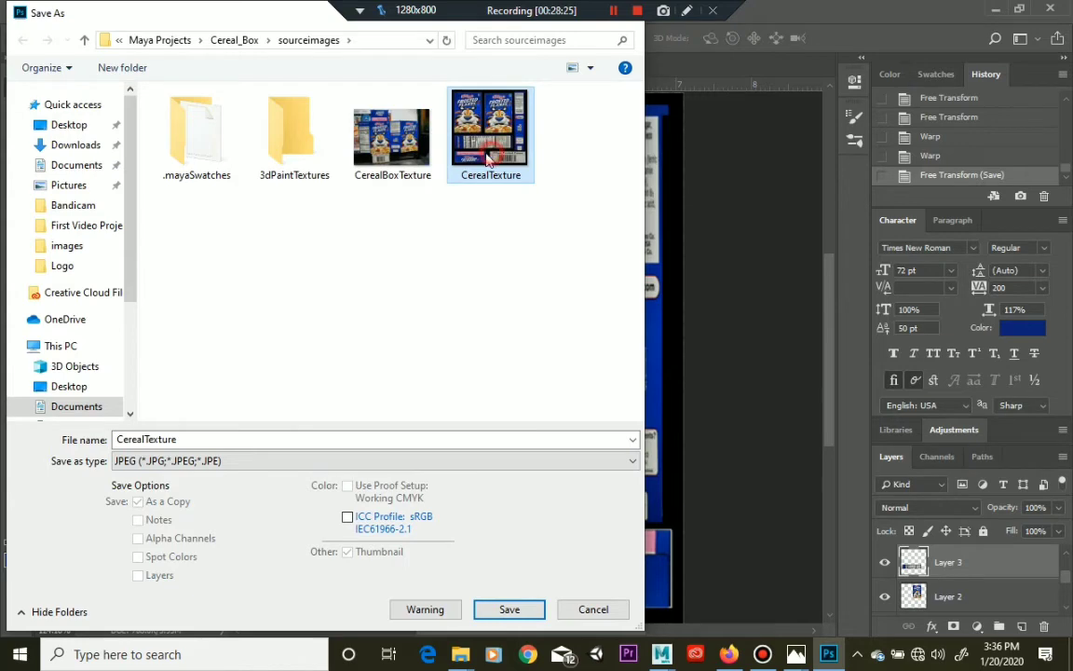
{"action": "left_click", "coordinate": [511, 609]}
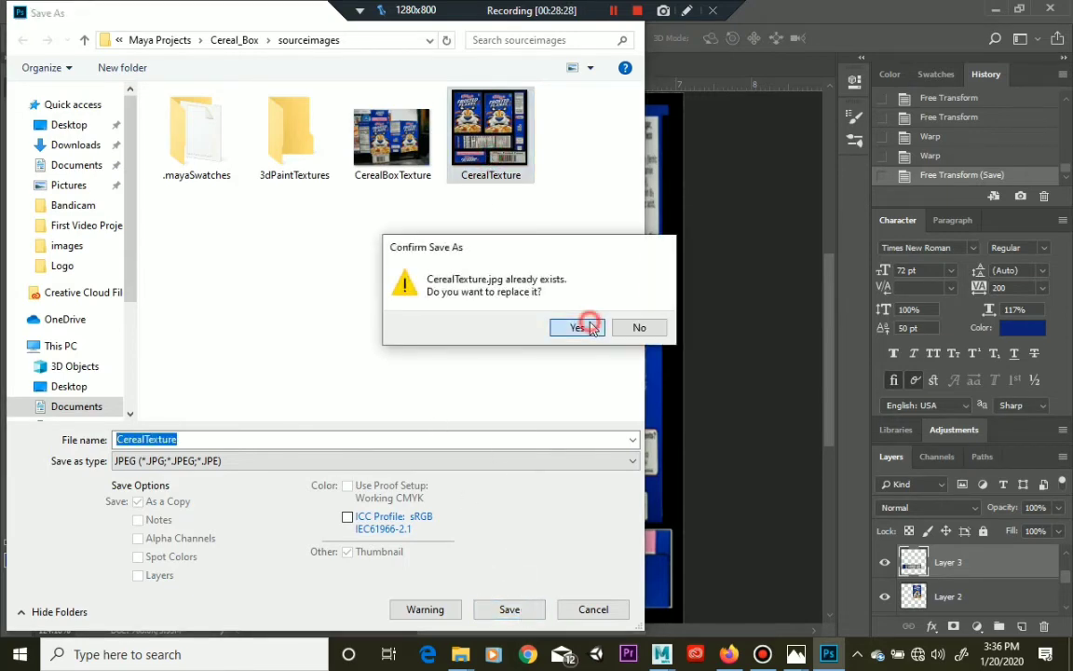
{"action": "left_click", "coordinate": [587, 328]}
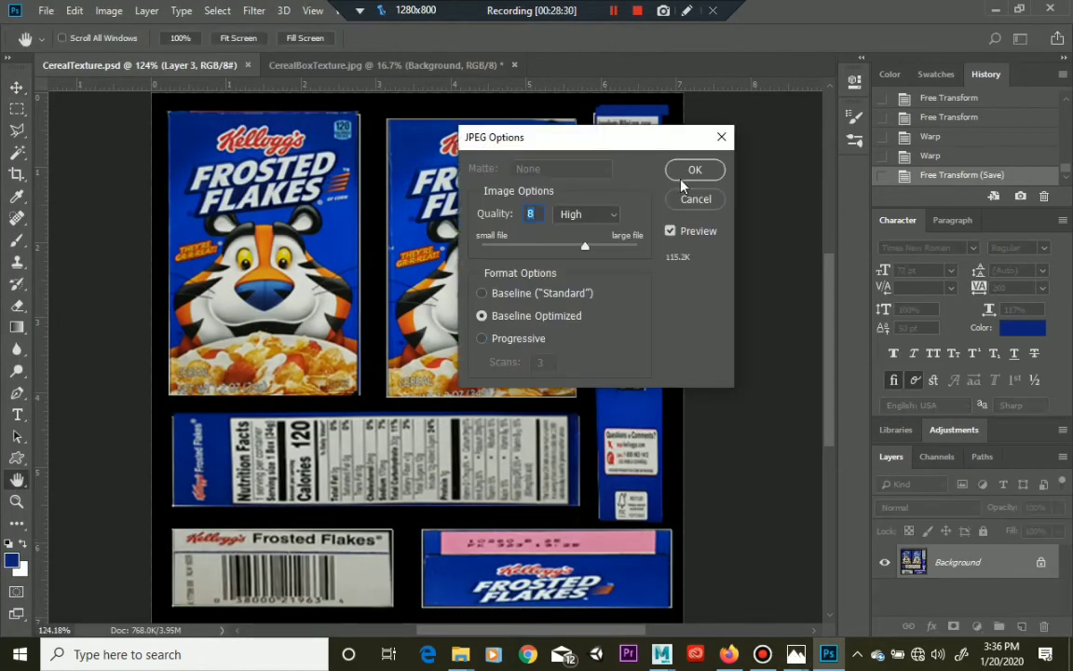
{"action": "left_click", "coordinate": [616, 215]}
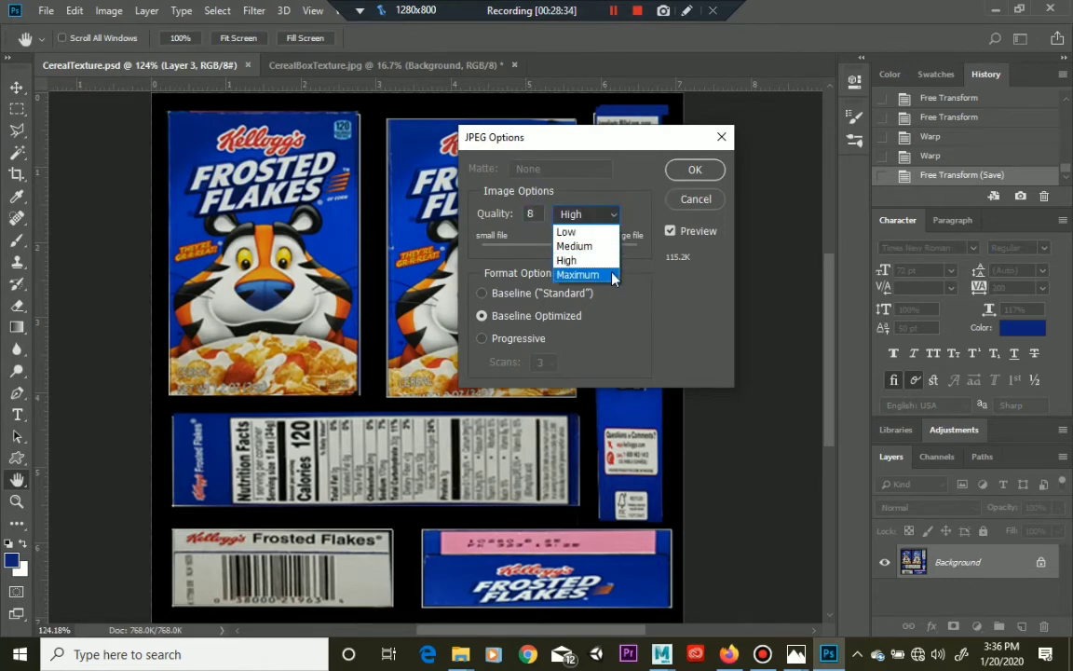
{"action": "left_click", "coordinate": [613, 277]}
{"action": "left_click", "coordinate": [689, 171]}
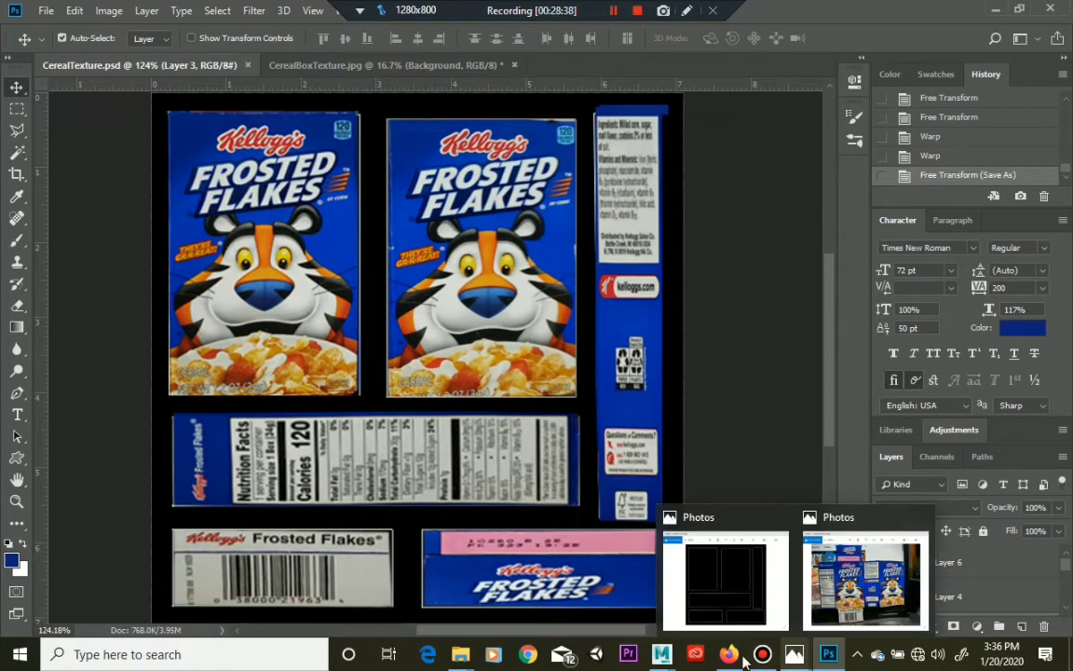
Switch to Maya and bring up the cereal box in the perspective view
{"action": "left_click", "coordinate": [666, 657]}
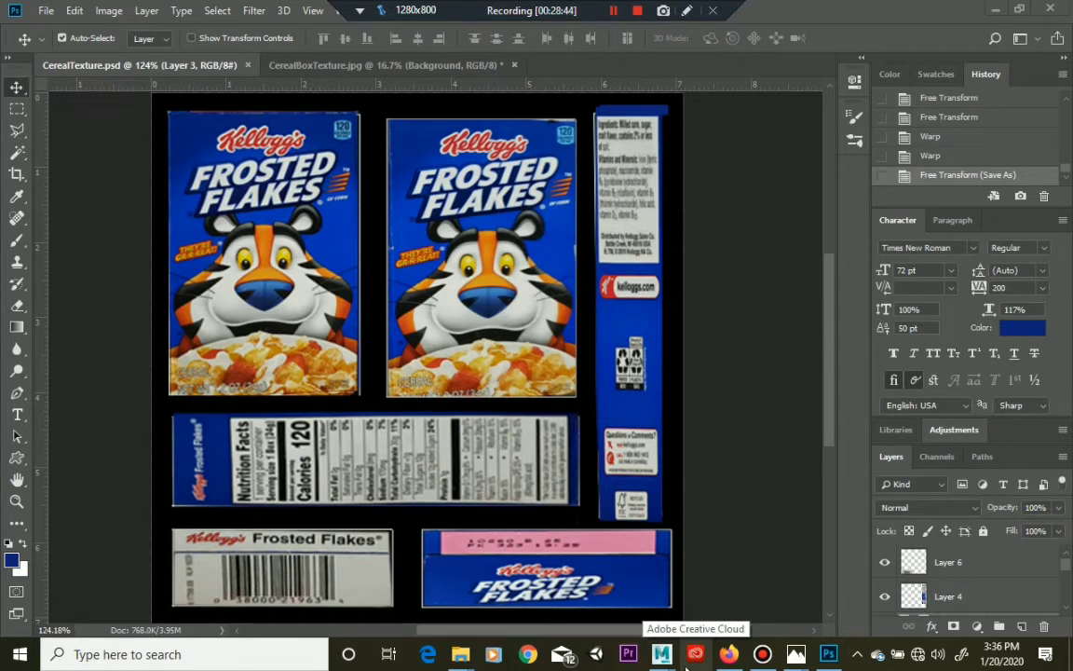
{"action": "mouse_move", "coordinate": [661, 655]}
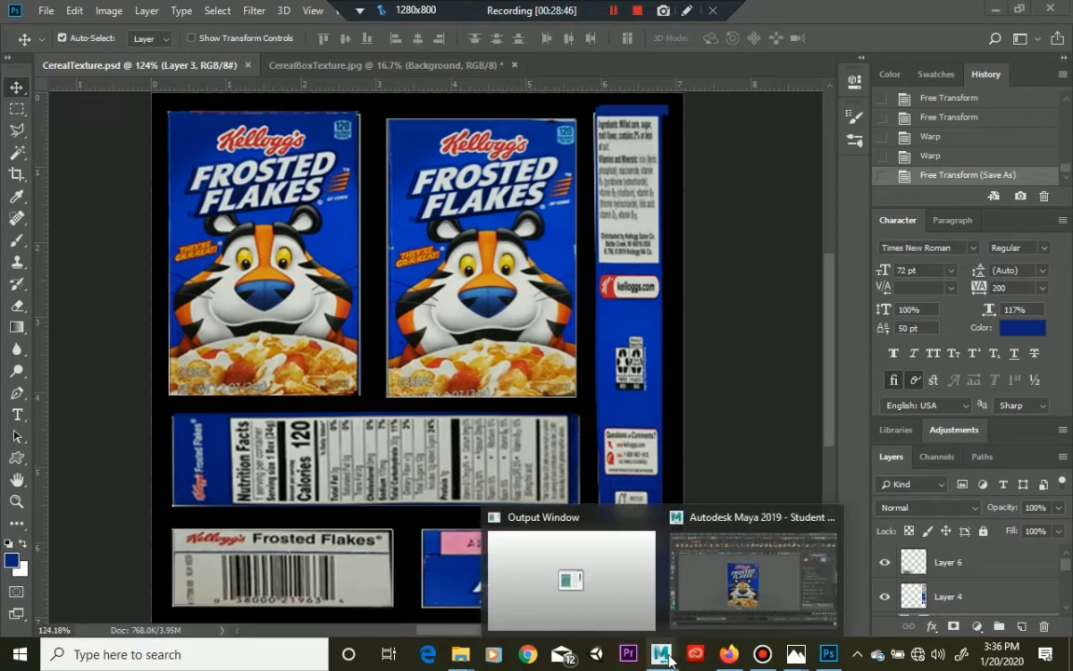
{"action": "left_click", "coordinate": [684, 597]}
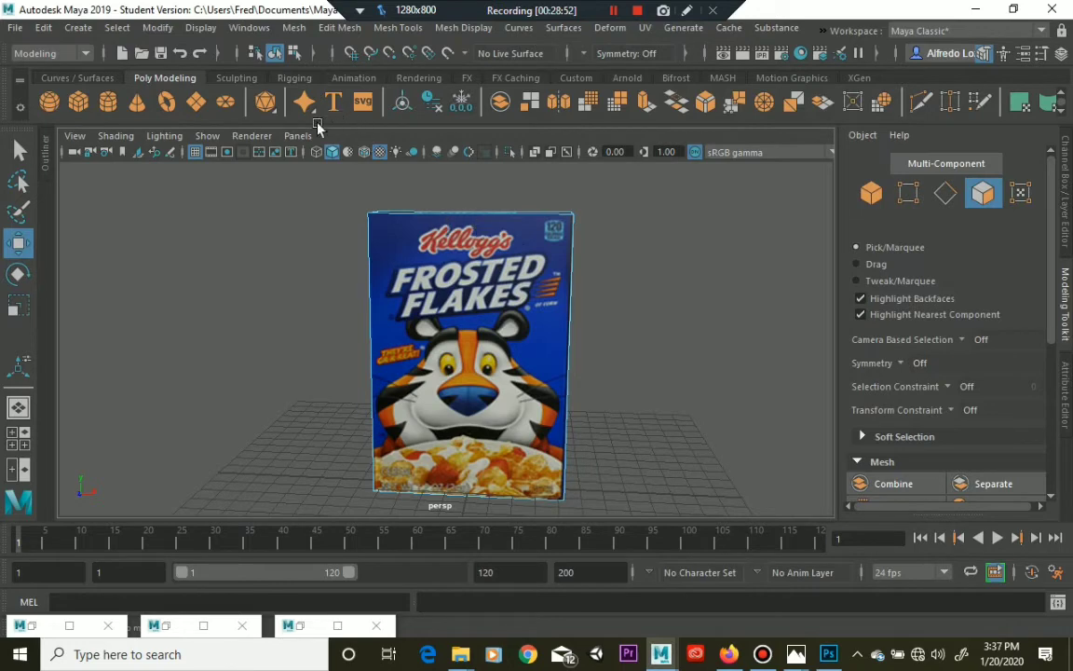
{"action": "left_click_drag", "start_coordinate": [623, 333], "coordinate": [587, 363], "text": "alt"}
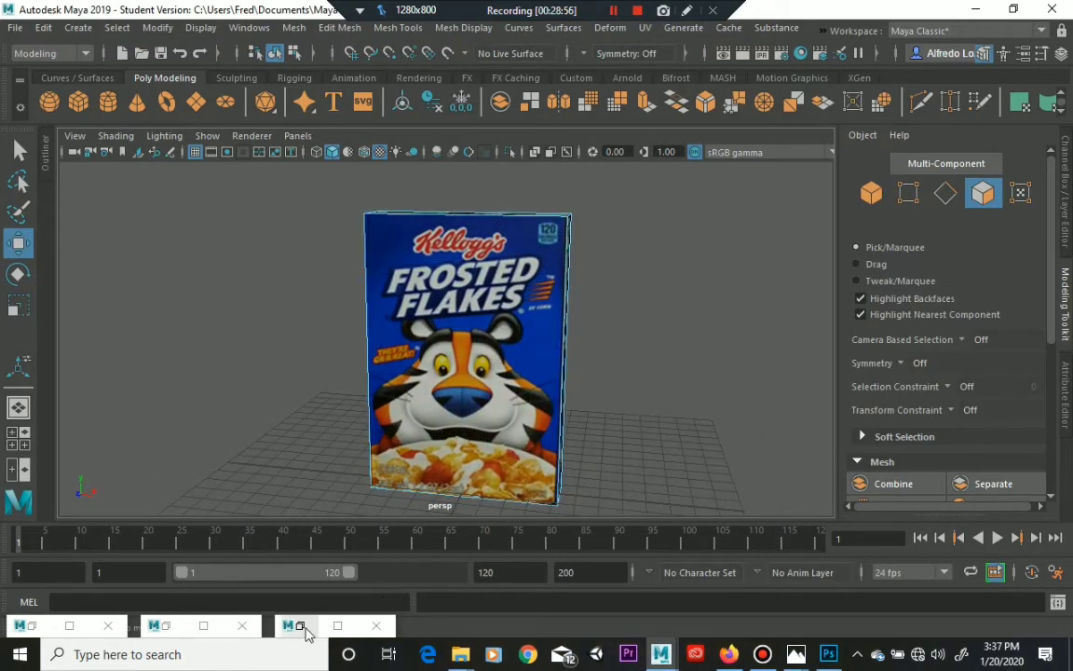
{"action": "left_click", "coordinate": [298, 627]}
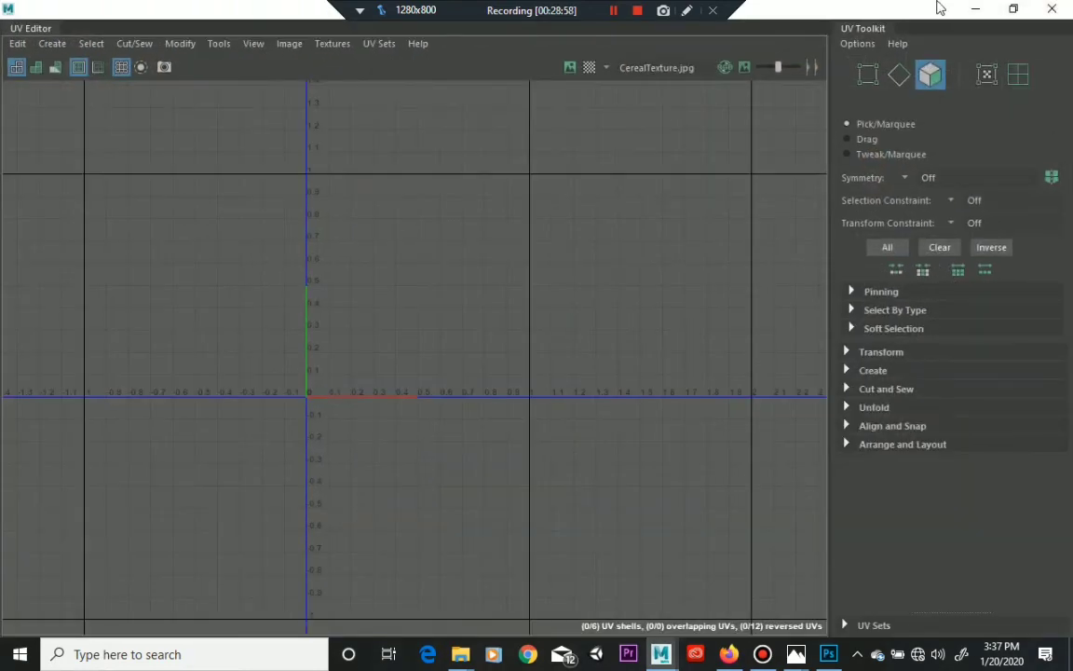
{"action": "left_click", "coordinate": [975, 9]}
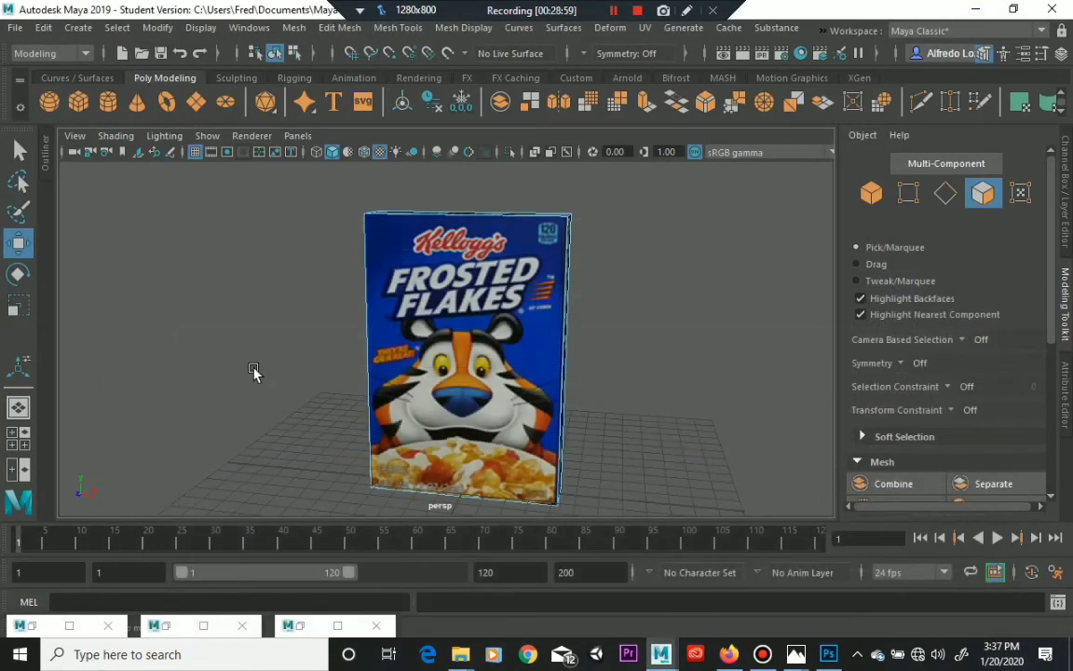
Reload CerealTexture.jpg from sourceimages as the image of the file2 texture node feeding CerealBoxPhong
{"action": "left_click", "coordinate": [163, 630]}
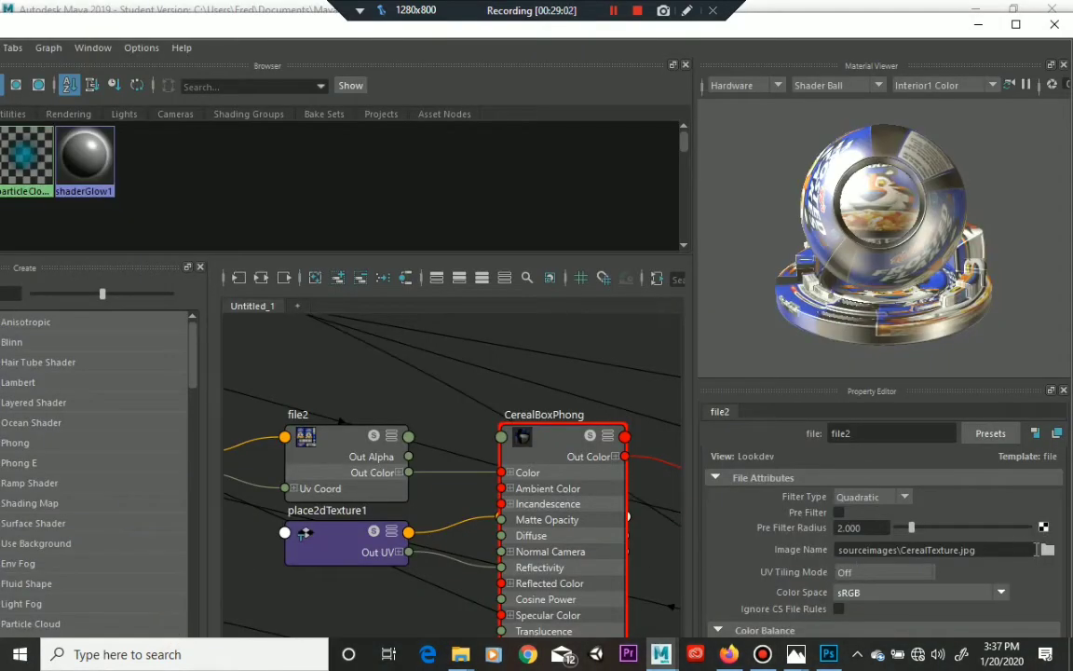
{"action": "left_click", "coordinate": [1047, 549]}
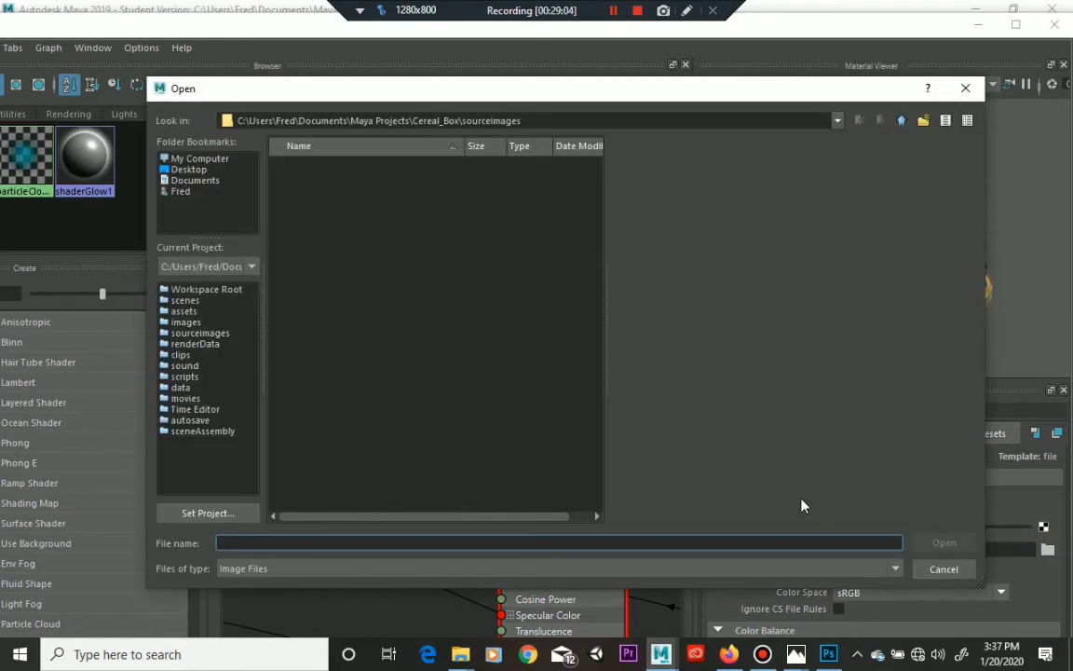
{"action": "left_click", "coordinate": [966, 89]}
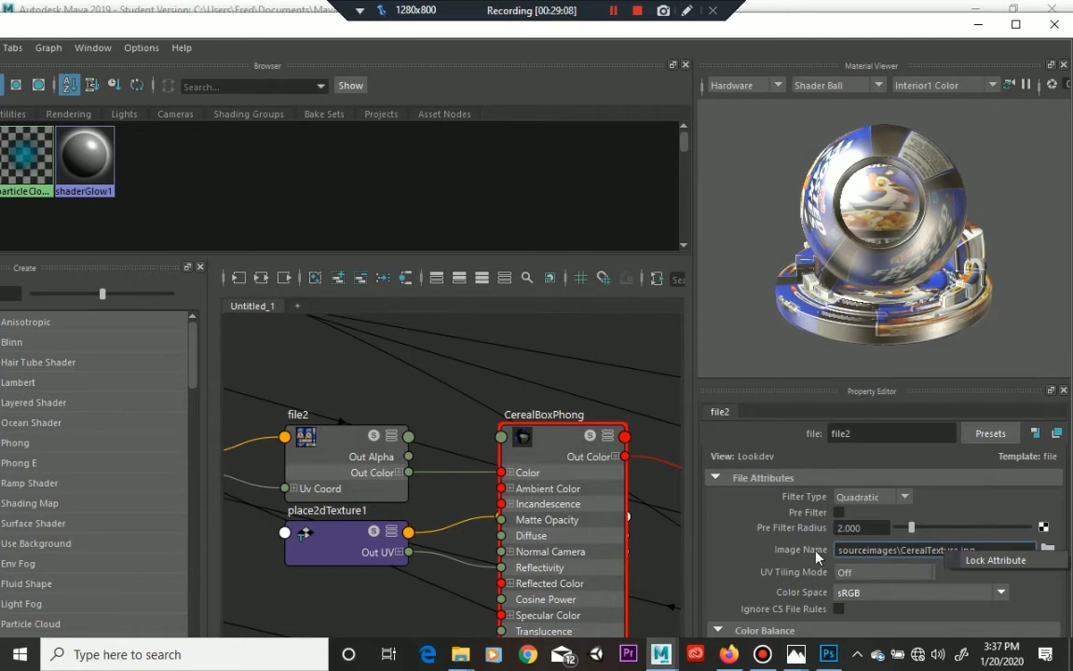
{"action": "left_click", "coordinate": [1047, 550]}
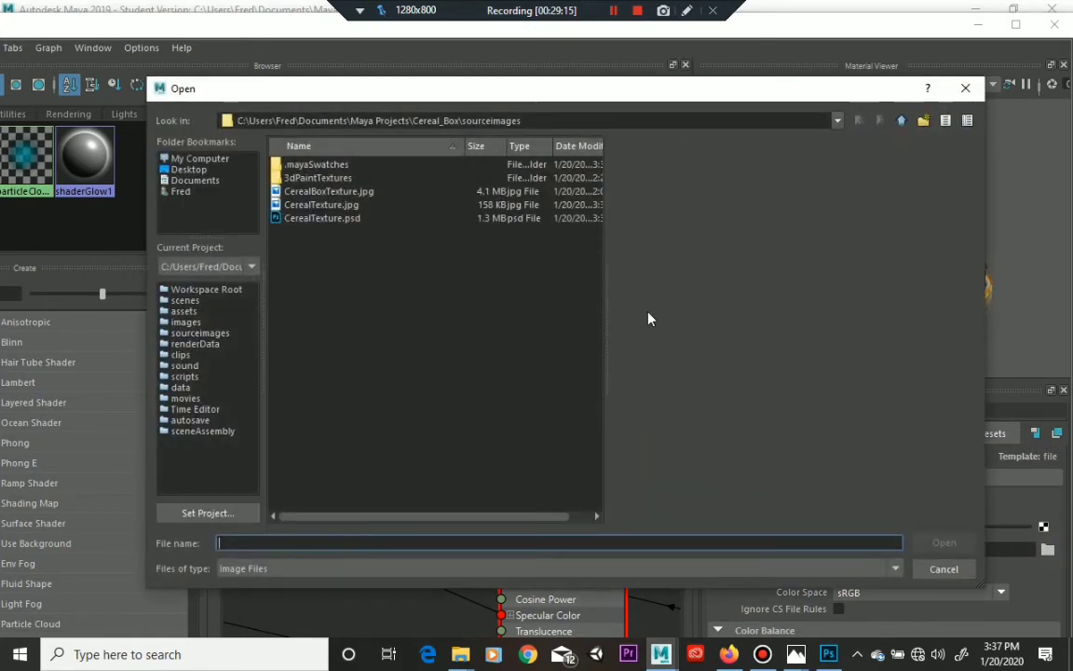
{"action": "left_click", "coordinate": [349, 206]}
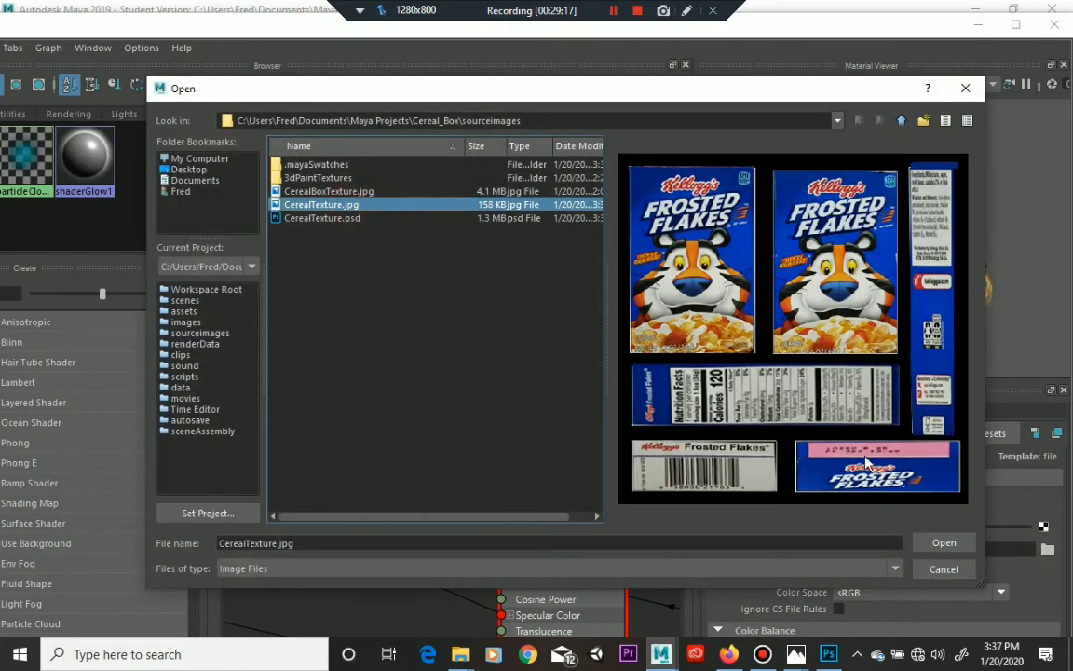
{"action": "left_click", "coordinate": [942, 543]}
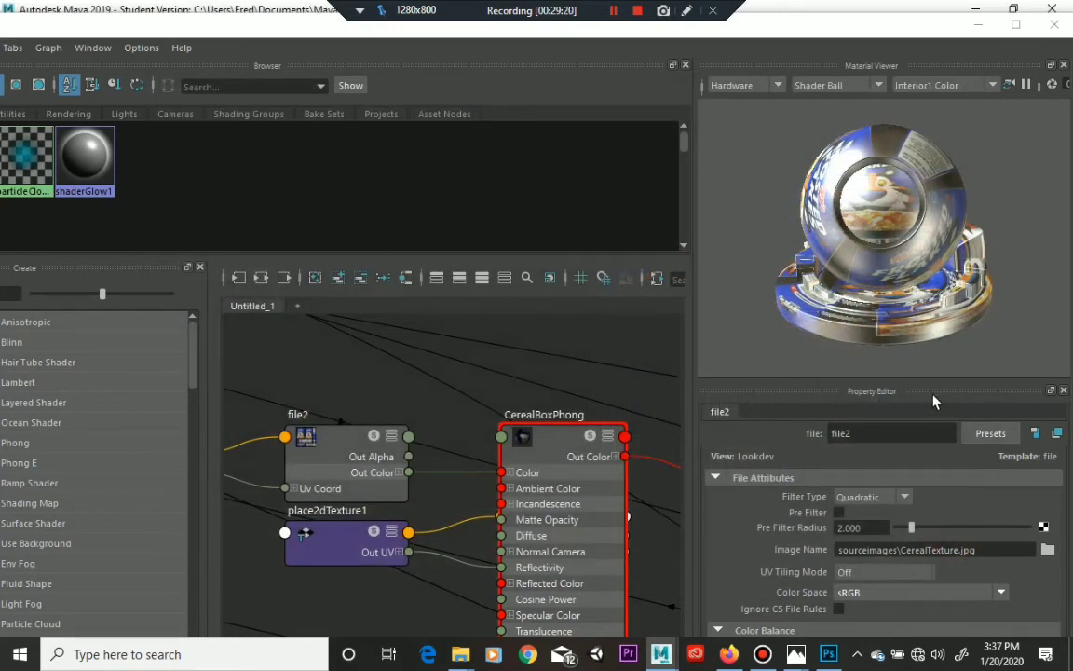
{"action": "left_click", "coordinate": [977, 30]}
Examine the updated texture on the cereal box from several sides, including the barcode face
{"action": "mouse_move", "coordinate": [536, 411]}
{"action": "left_mouse_down", "text": "alt"}
{"action": "mouse_move", "coordinate": [517, 400]}
{"action": "mouse_move", "coordinate": [520, 417]}
{"action": "left_mouse_up", "text": "alt"}
{"action": "left_click_drag", "start_coordinate": [661, 384], "coordinate": [580, 307], "text": "alt"}
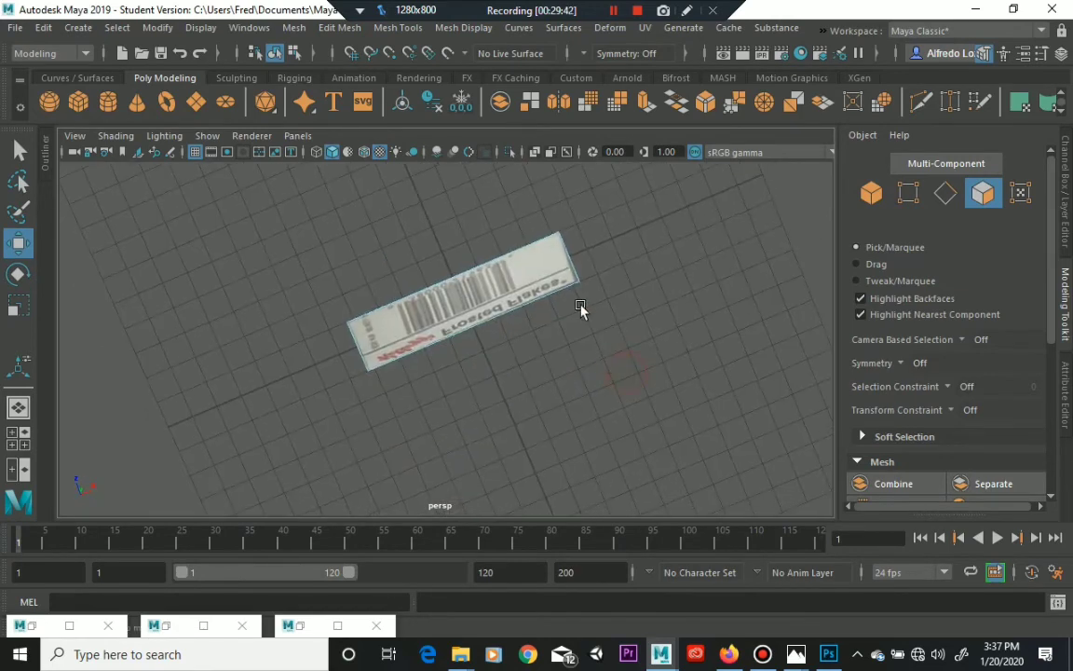
{"action": "scroll", "coordinate": [605, 284], "scroll_direction": "up", "scroll_amount": 3}
{"action": "scroll", "coordinate": [634, 283], "scroll_direction": "down", "scroll_amount": 2}
{"action": "left_click_drag", "start_coordinate": [648, 299], "coordinate": [693, 348], "text": "alt"}
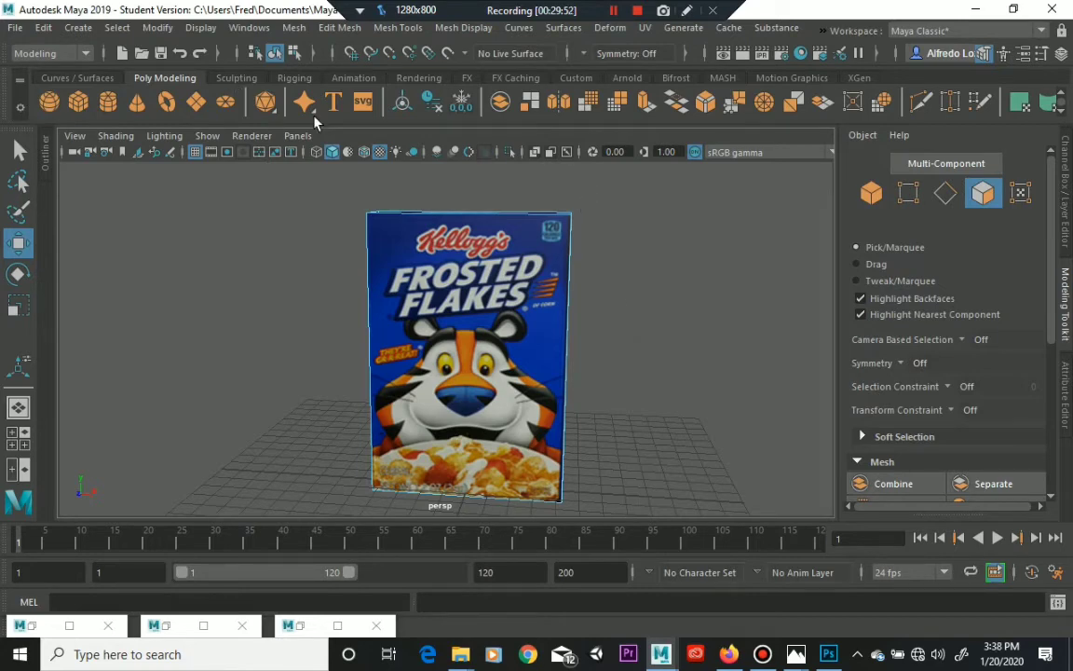
Create a polygon plane and scale it up to about the size of the grid as a floor under the cereal box
{"action": "left_click", "coordinate": [75, 29]}
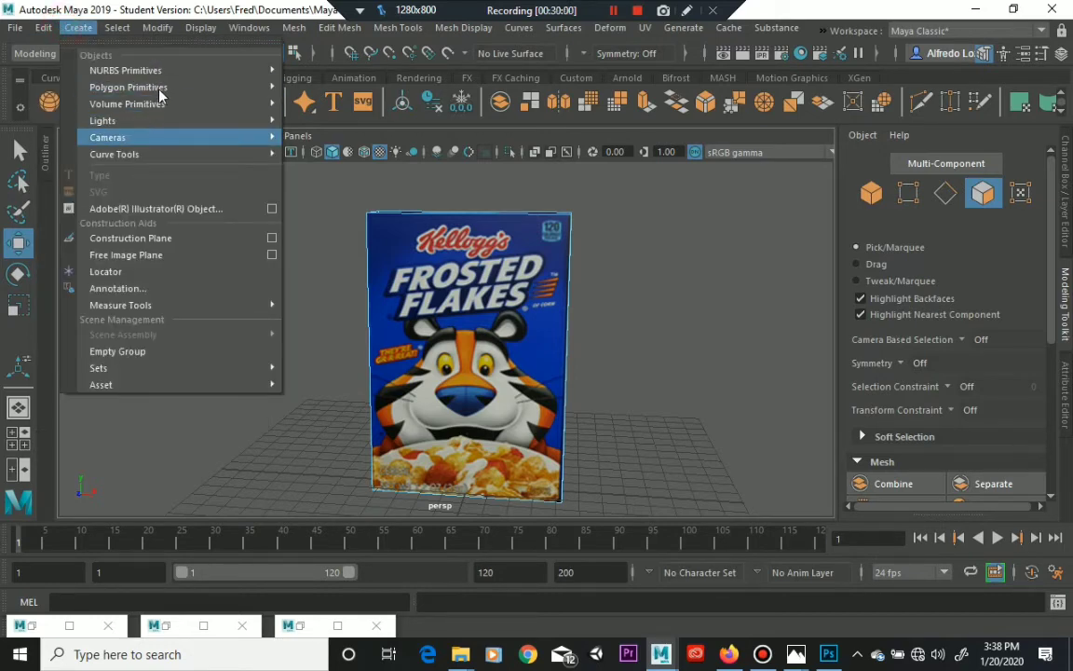
{"action": "mouse_move", "coordinate": [149, 87]}
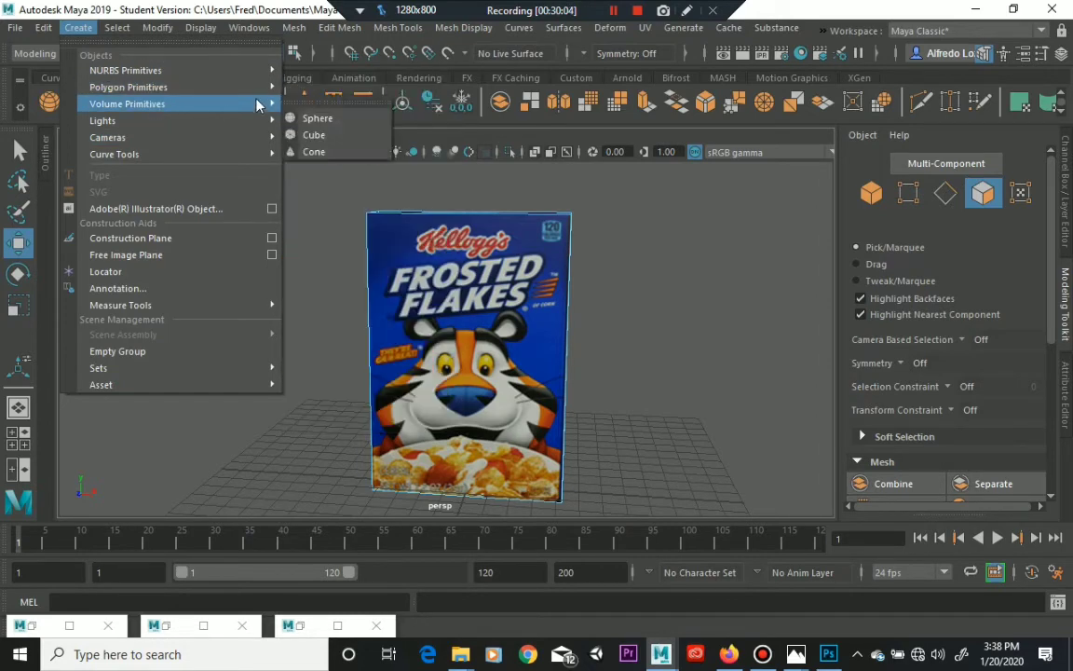
{"action": "mouse_move", "coordinate": [228, 87]}
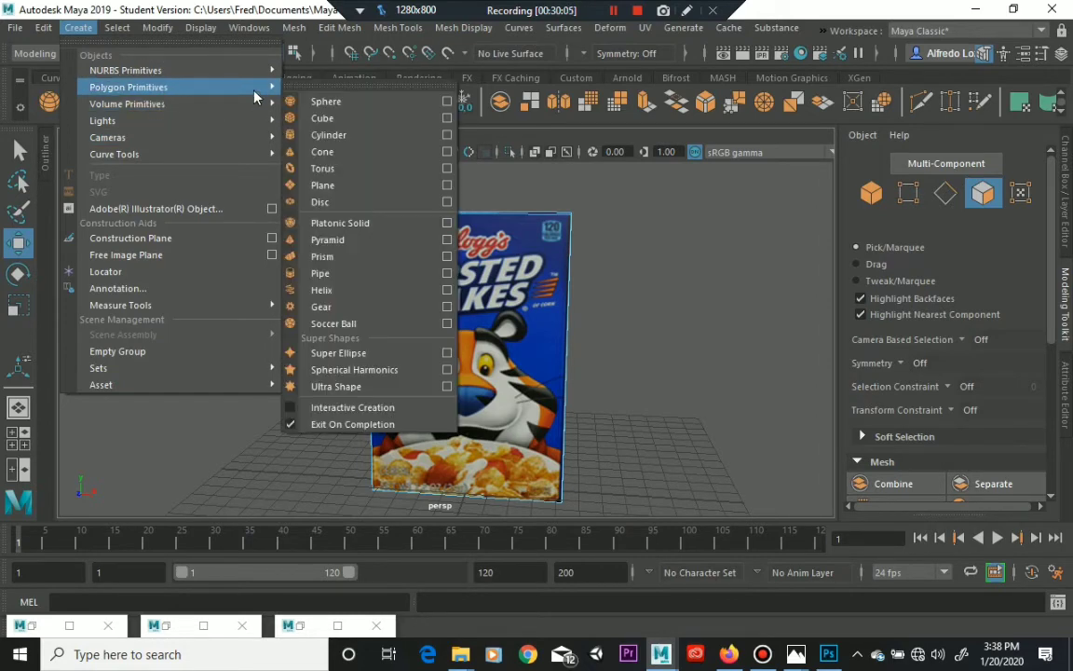
{"action": "left_click", "coordinate": [376, 189]}
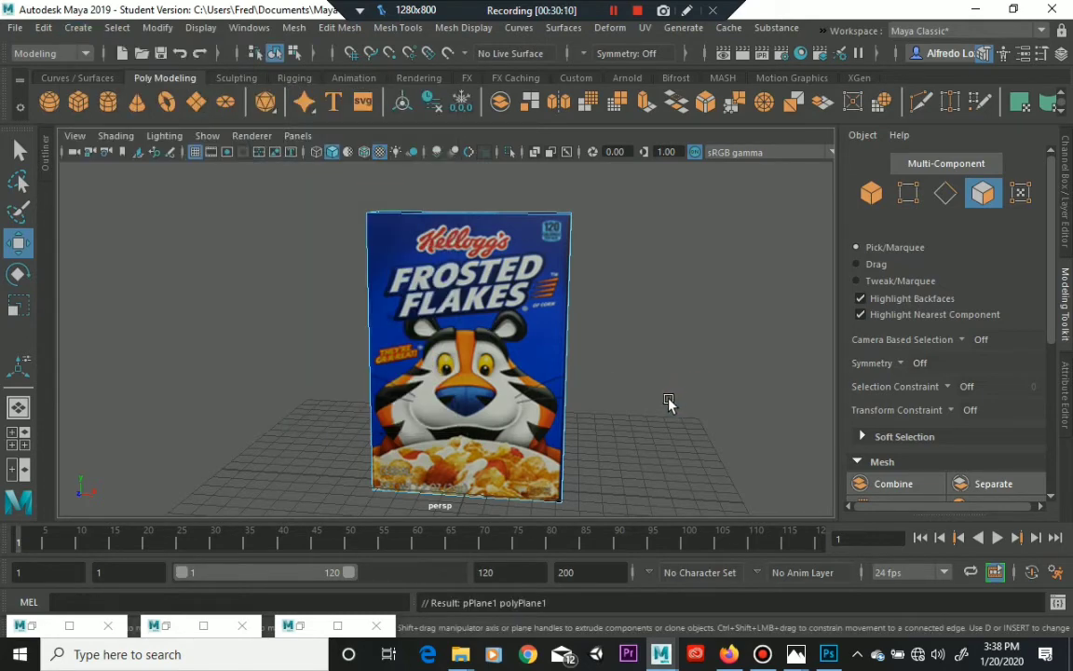
{"action": "left_click_drag", "start_coordinate": [663, 400], "coordinate": [625, 402], "text": "alt"}
{"action": "left_click_drag", "start_coordinate": [562, 410], "coordinate": [743, 498], "text": "alt"}
{"action": "key", "text": "r"}
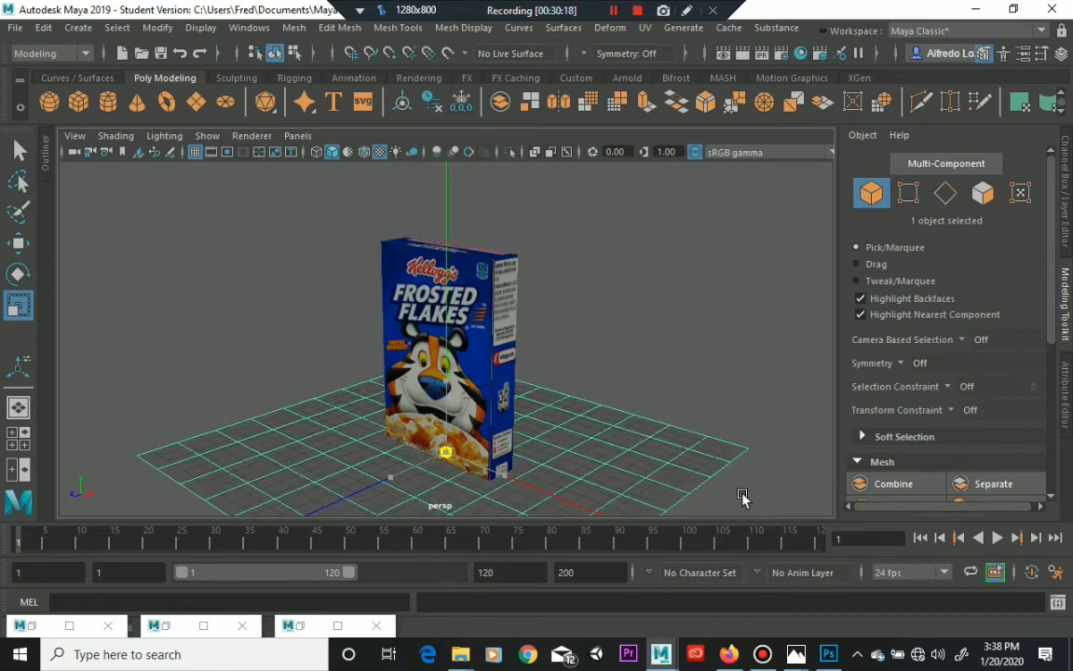
{"action": "left_click", "coordinate": [635, 352]}
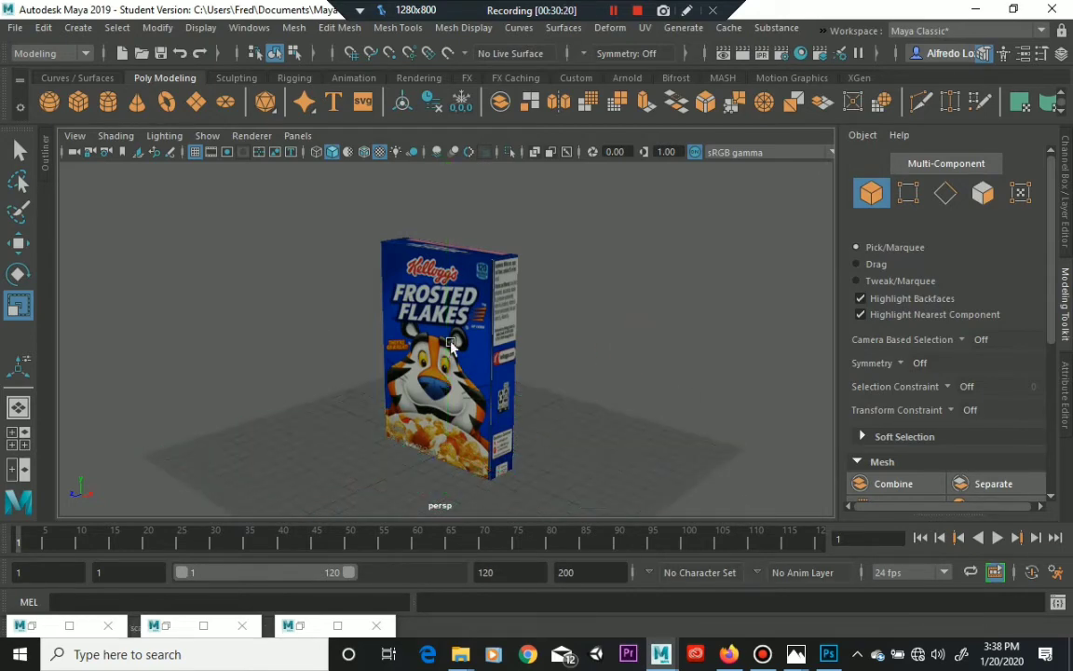
{"action": "left_click_drag", "start_coordinate": [310, 313], "coordinate": [360, 314], "text": "alt"}
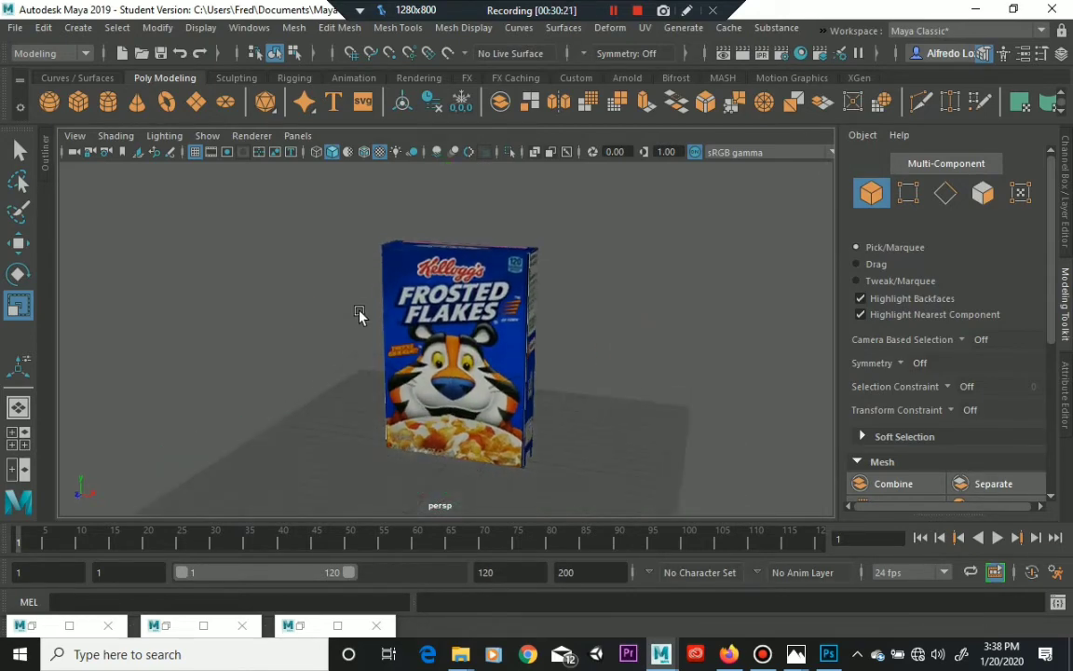
Add a directional light to the scene at the base of the cereal box
{"action": "left_click", "coordinate": [77, 27]}
{"action": "mouse_move", "coordinate": [109, 122]}
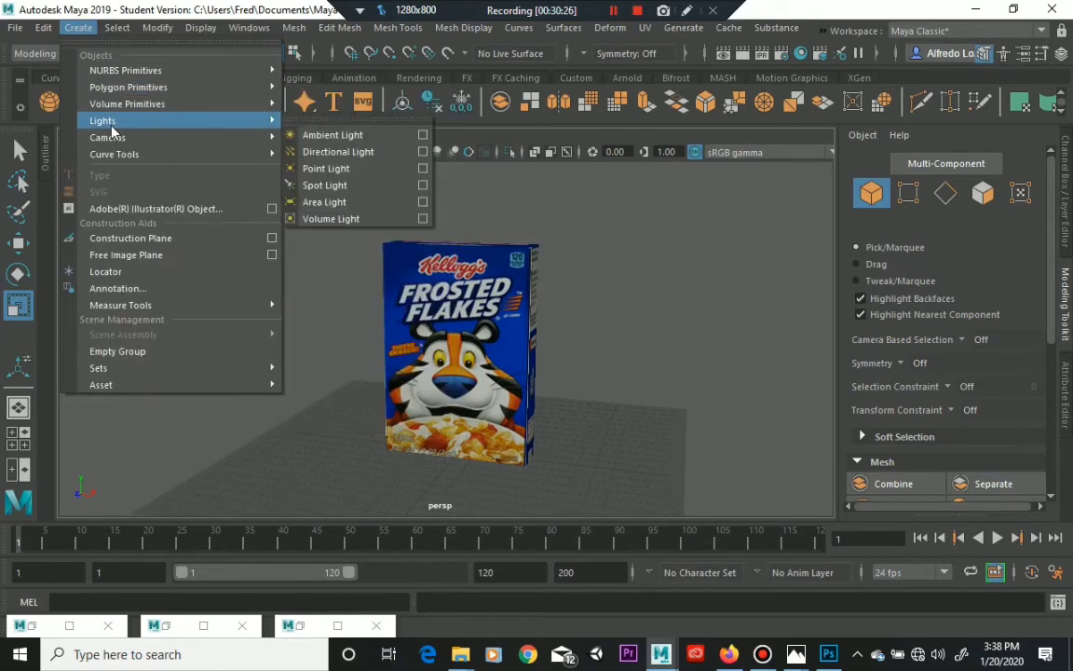
{"action": "left_click", "coordinate": [360, 153]}
{"action": "left_click", "coordinate": [460, 448]}
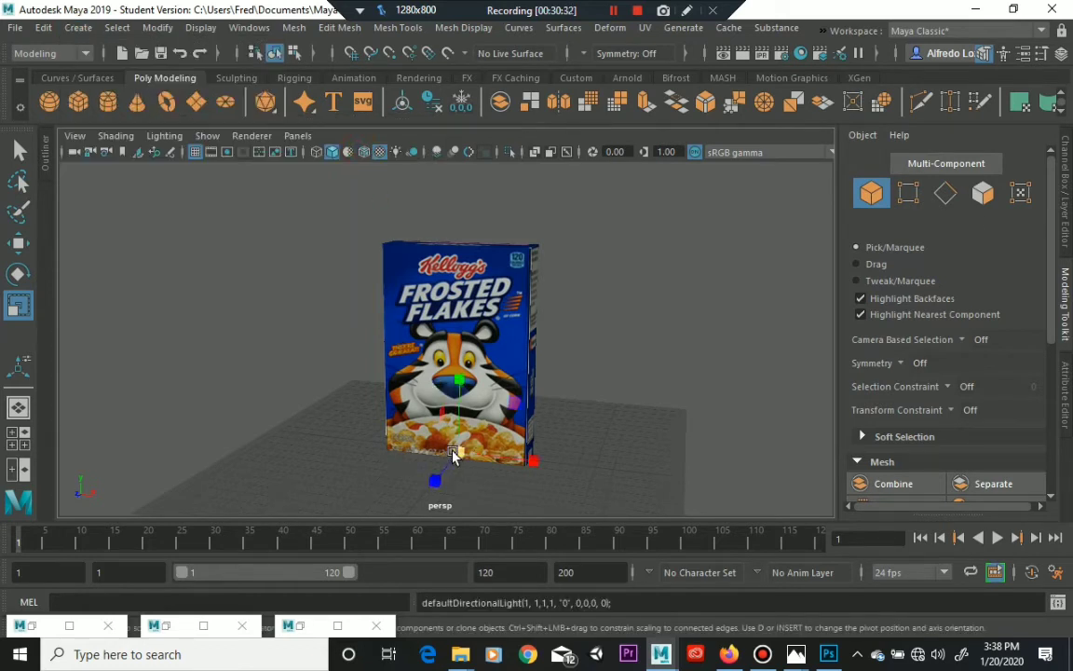
Try to move the directional light out from the base of the cereal box along its Z axis
{"action": "key", "text": "w"}
{"action": "left_click", "coordinate": [445, 480]}
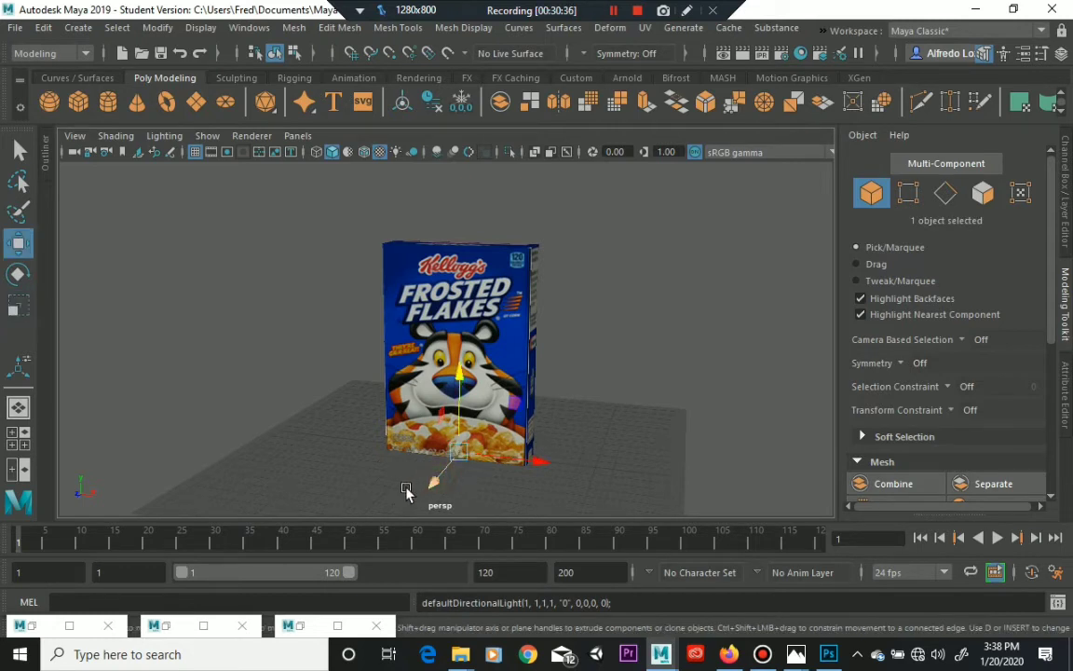
{"action": "mouse_move", "coordinate": [426, 437]}
{"action": "right_mouse_down"}
{"action": "mouse_move", "coordinate": [387, 388]}
{"action": "mouse_move", "coordinate": [430, 434]}
{"action": "right_mouse_up"}
{"action": "left_click_drag", "start_coordinate": [439, 477], "coordinate": [491, 407]}
{"action": "right_click_drag", "start_coordinate": [491, 407], "coordinate": [558, 395], "text": "alt"}
{"action": "left_click_drag", "start_coordinate": [558, 394], "coordinate": [331, 472], "text": "alt"}
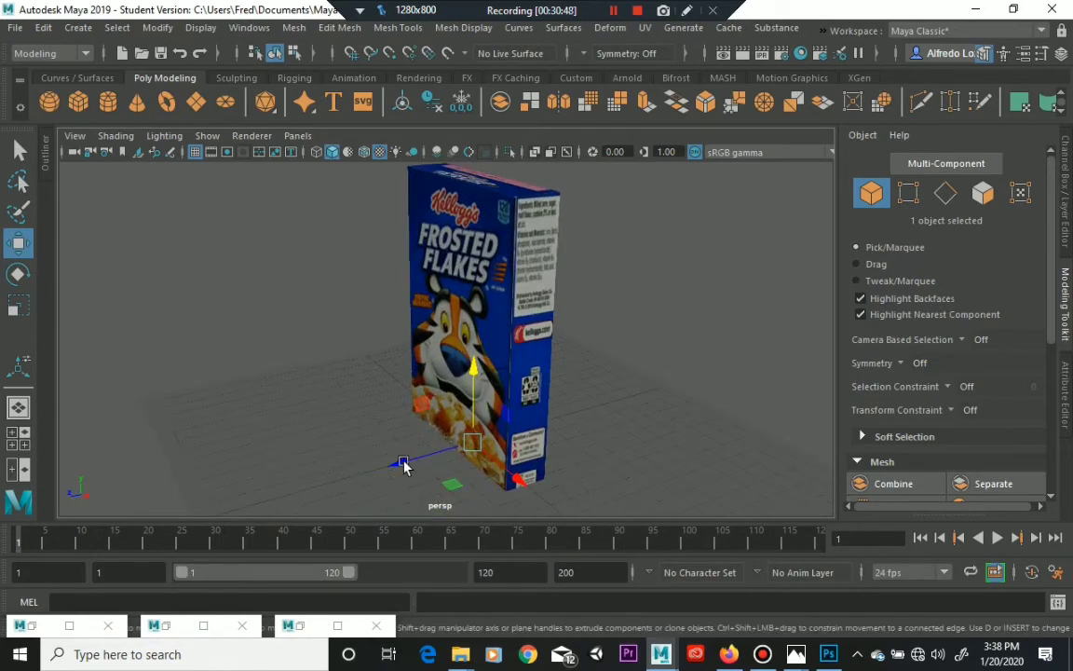
{"action": "left_click_drag", "start_coordinate": [402, 427], "coordinate": [407, 436]}
{"action": "key", "text": "space"}
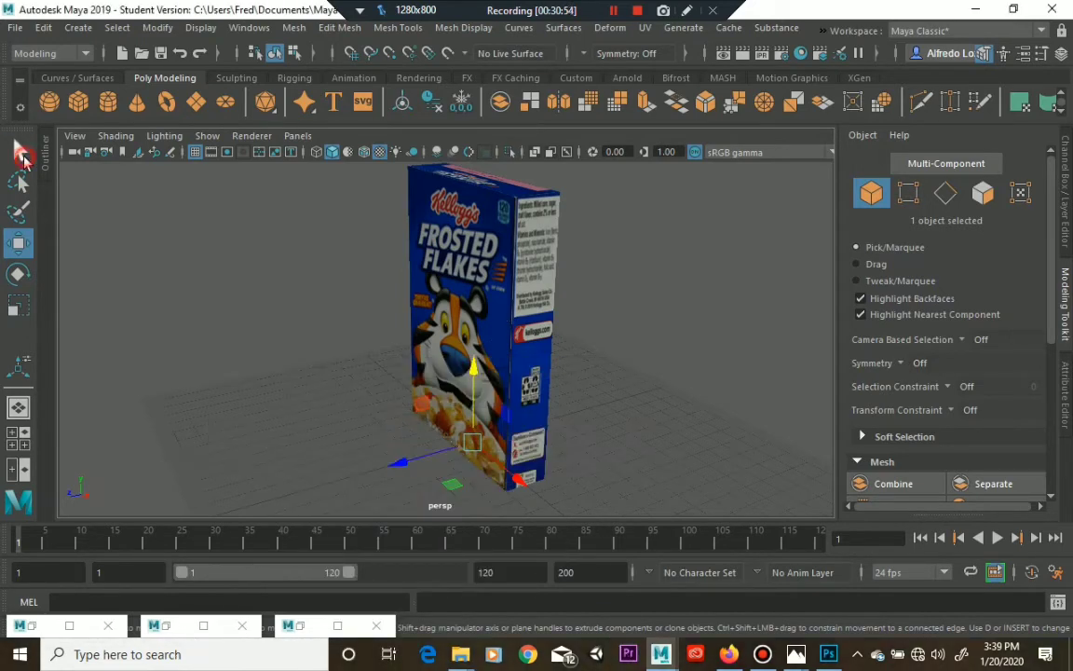
{"action": "key", "text": "q"}
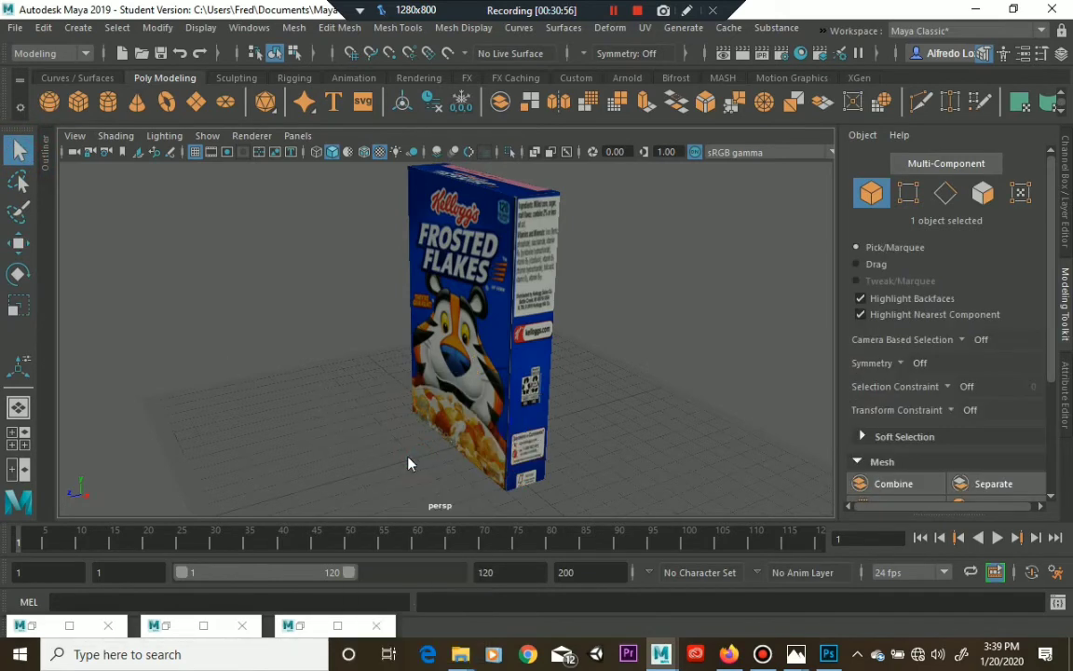
{"action": "key", "text": "ctrl+z"}
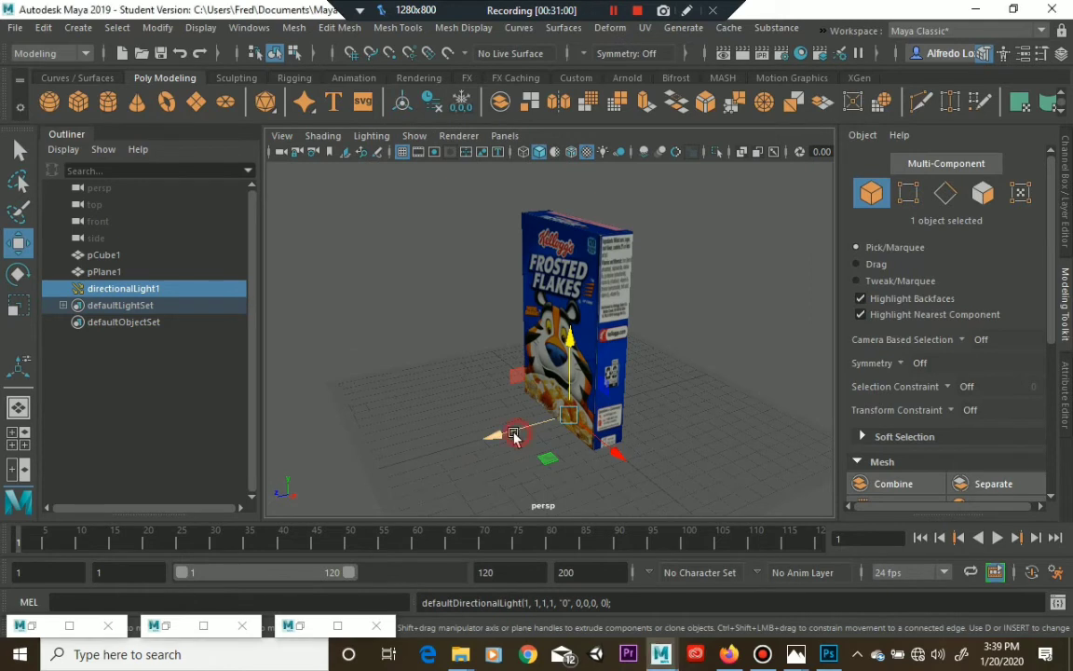
Move the directional light above and in front of the cereal box, to Translate Y 40 and Translate Z 15
{"action": "mouse_move", "coordinate": [517, 425]}
{"action": "left_mouse_down"}
{"action": "mouse_move", "coordinate": [455, 391]}
{"action": "mouse_move", "coordinate": [535, 438]}
{"action": "mouse_move", "coordinate": [466, 408]}
{"action": "mouse_move", "coordinate": [505, 435]}
{"action": "left_mouse_up"}
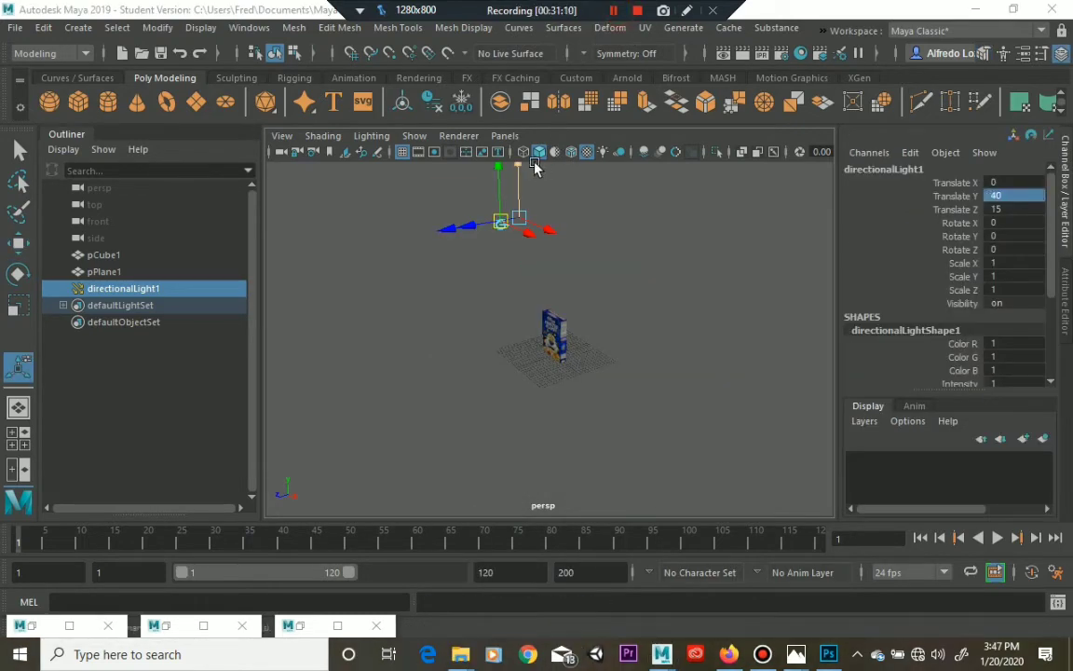
{"action": "left_click_drag", "start_coordinate": [521, 197], "coordinate": [521, 200]}
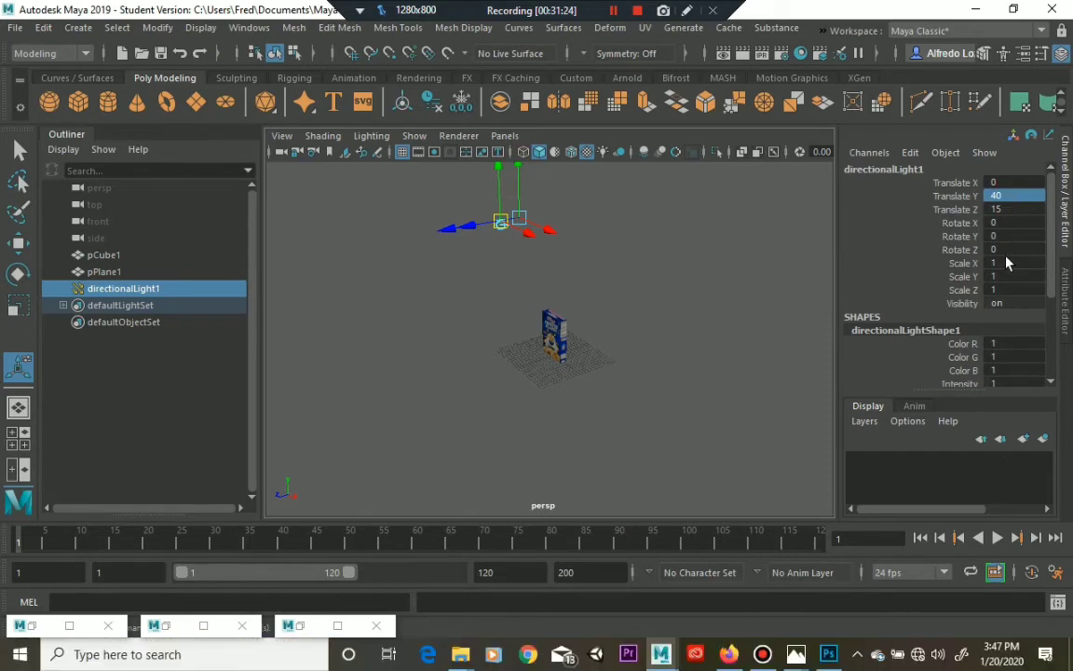
{"action": "scroll", "coordinate": [1006, 263], "scroll_direction": "down", "scroll_amount": 3}
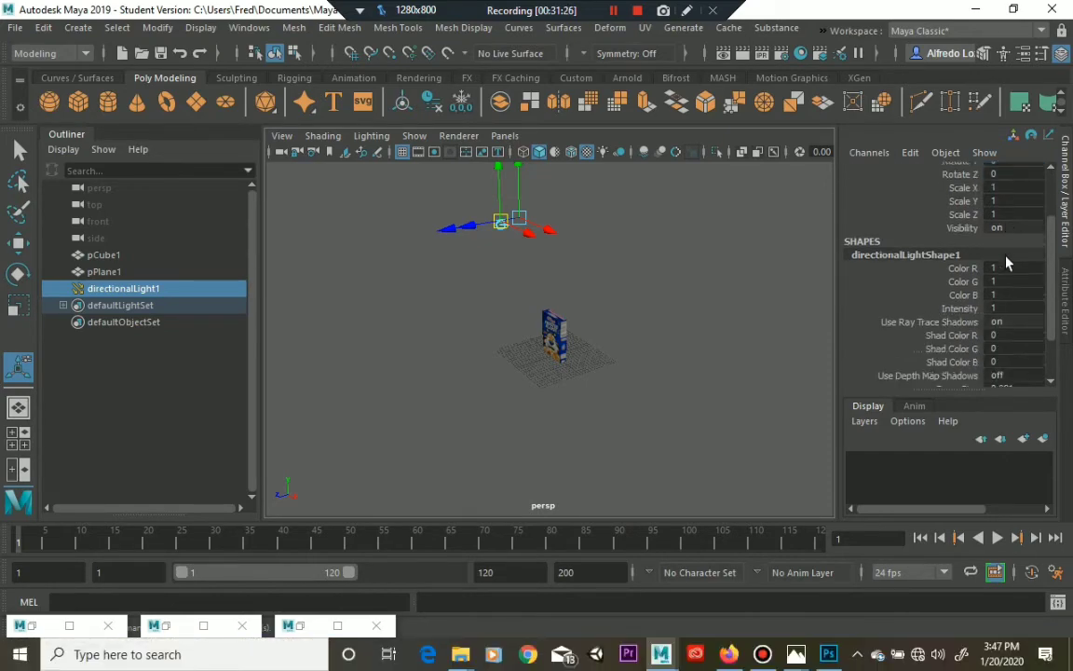
{"action": "scroll", "coordinate": [1005, 288], "scroll_direction": "up", "scroll_amount": 3}
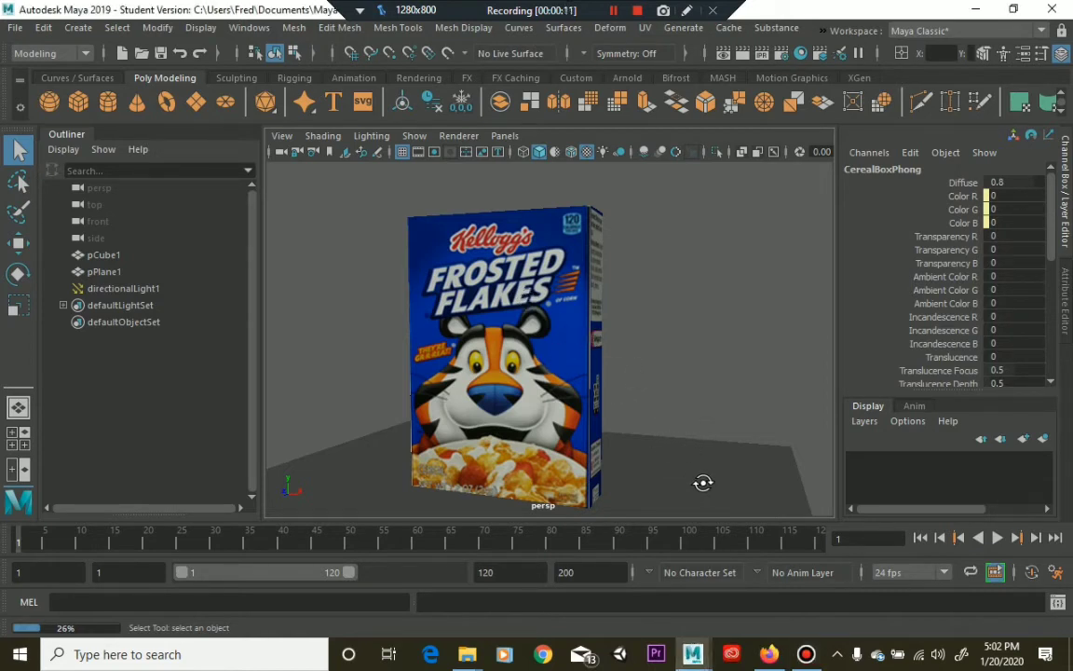
Select directionalLight1 and rotate it about its X axis to about -52.4 degrees, tilted down toward the cereal box
{"action": "left_click_drag", "start_coordinate": [613, 443], "coordinate": [540, 407], "text": "alt"}
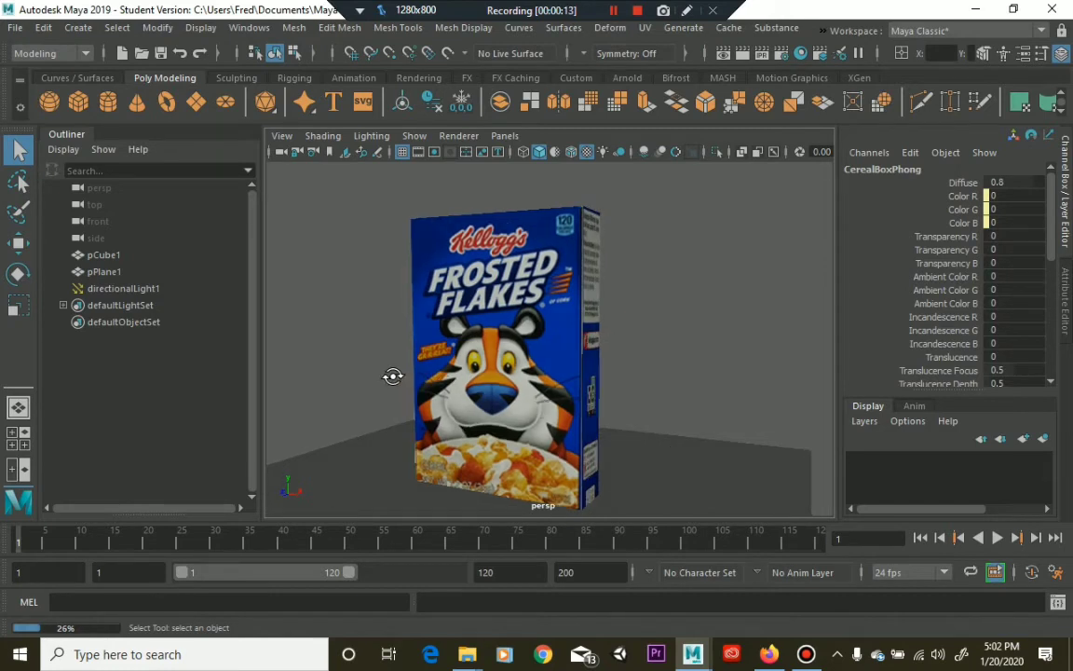
{"action": "left_click_drag", "start_coordinate": [326, 303], "coordinate": [359, 333], "text": "alt"}
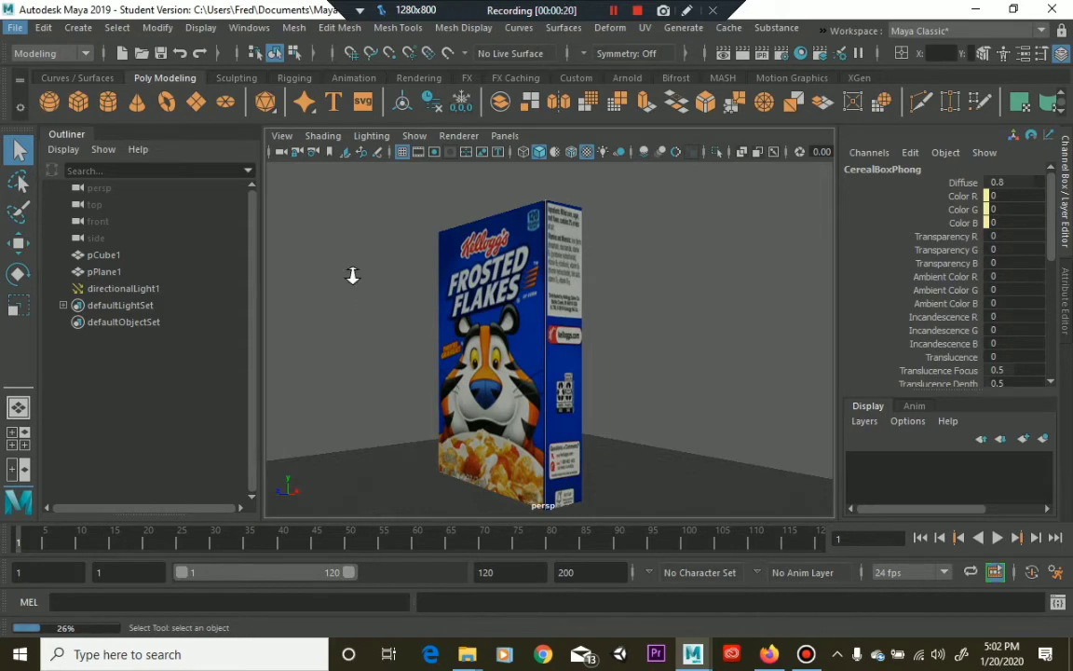
{"action": "scroll", "coordinate": [352, 275], "scroll_direction": "down", "scroll_amount": 4}
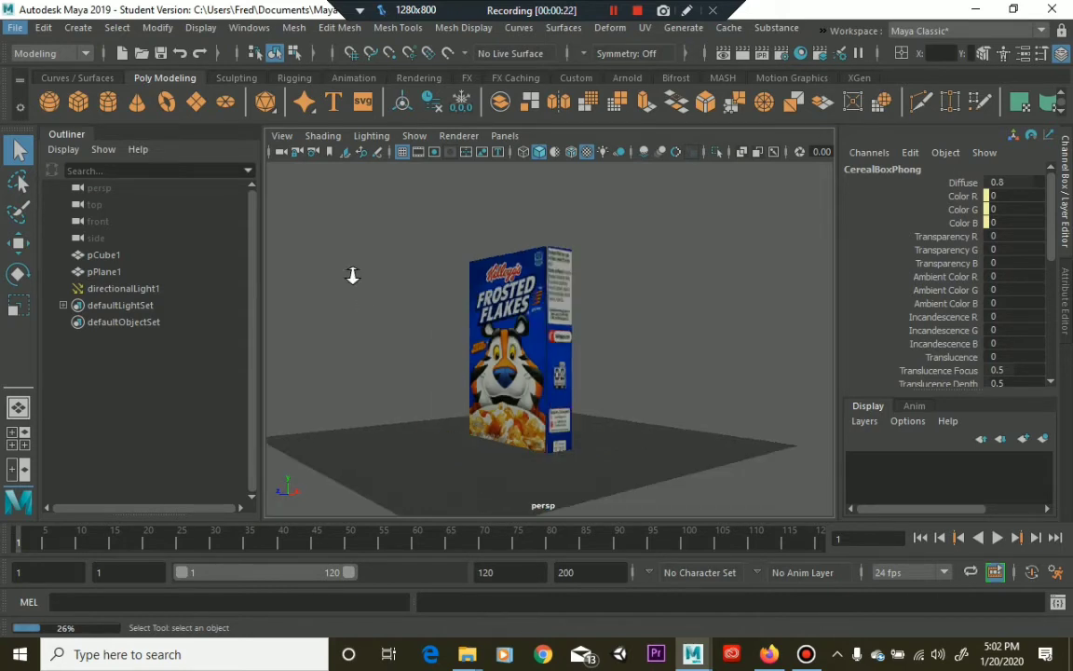
{"action": "scroll", "coordinate": [364, 285], "scroll_direction": "down", "scroll_amount": 4}
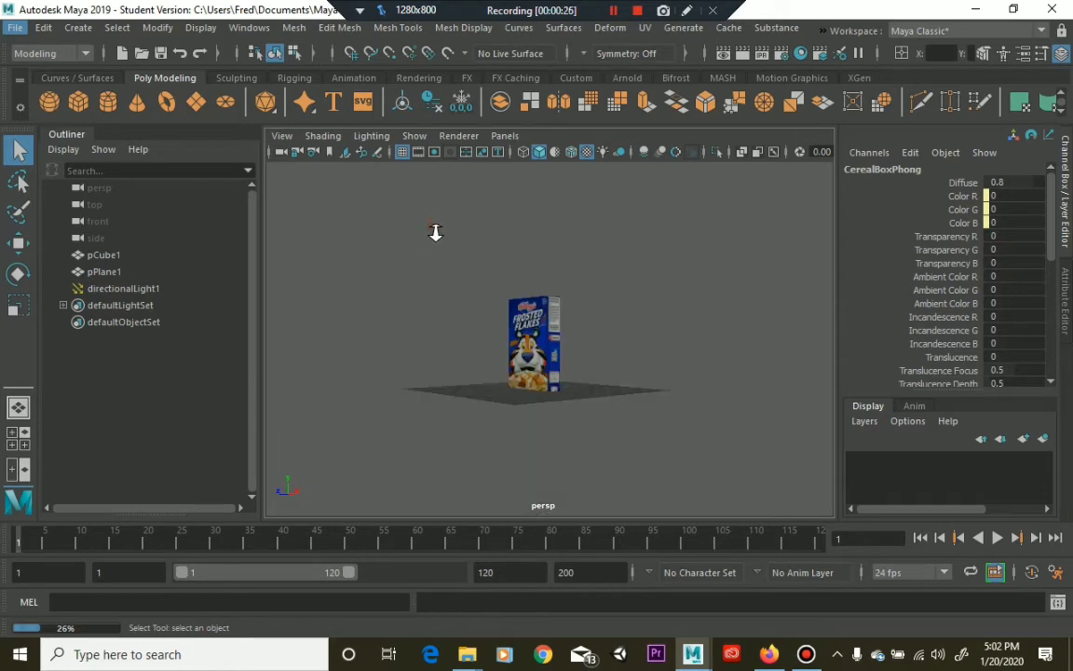
{"action": "scroll", "coordinate": [457, 272], "scroll_direction": "down", "scroll_amount": 2}
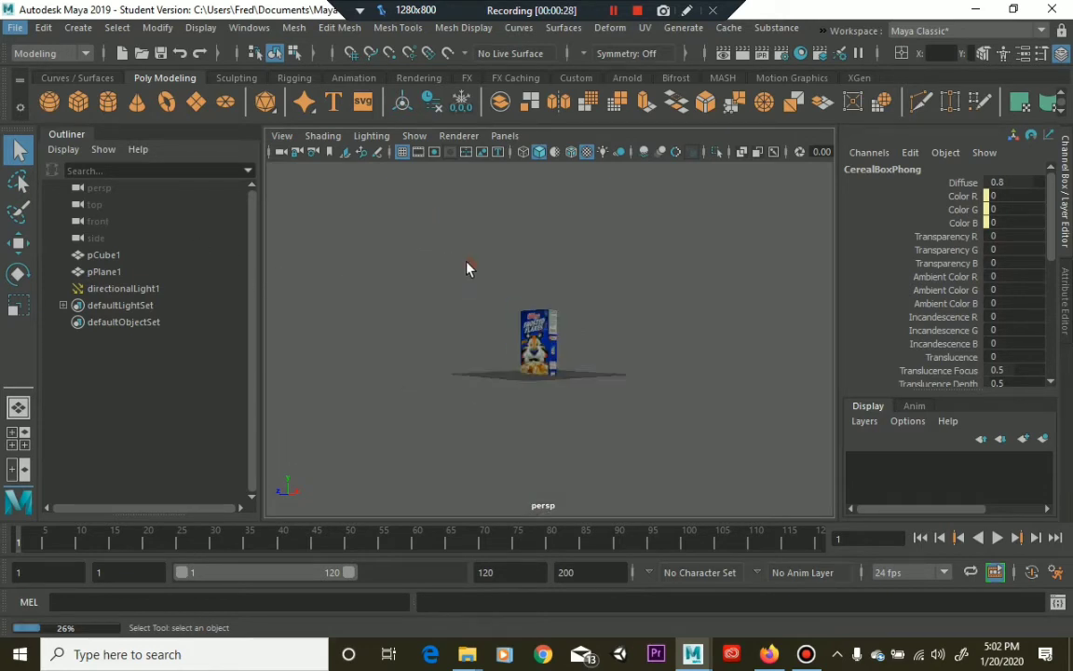
{"action": "left_click", "coordinate": [144, 291]}
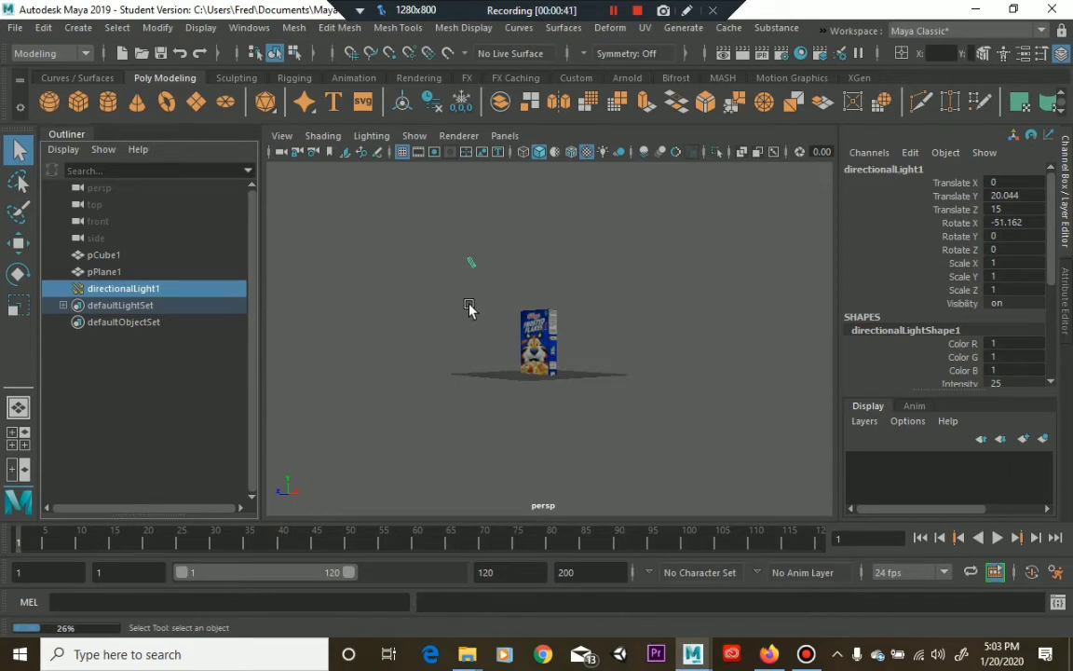
{"action": "key", "text": "w"}
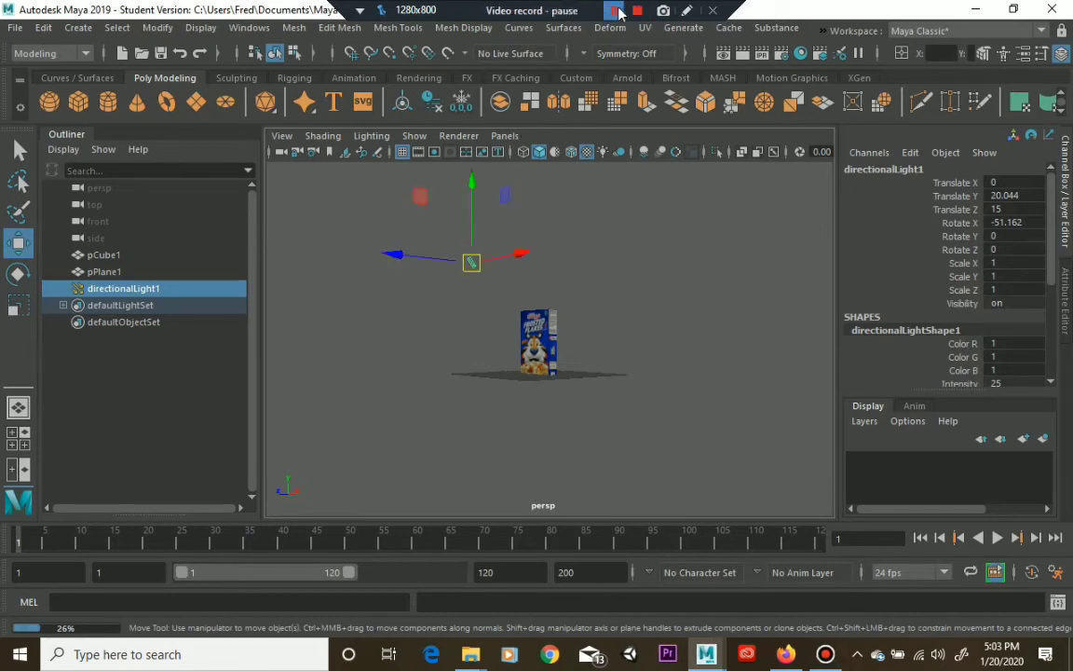
{"action": "left_click", "coordinate": [614, 11]}
{"action": "left_click_drag", "start_coordinate": [448, 314], "coordinate": [460, 345], "text": "alt"}
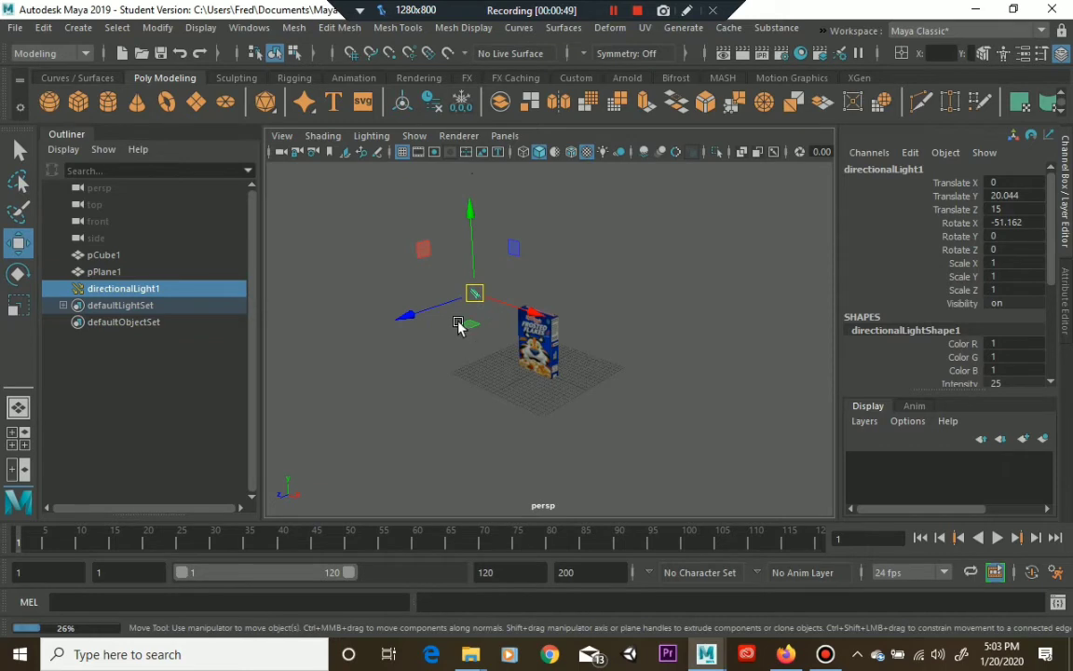
{"action": "key", "text": "e"}
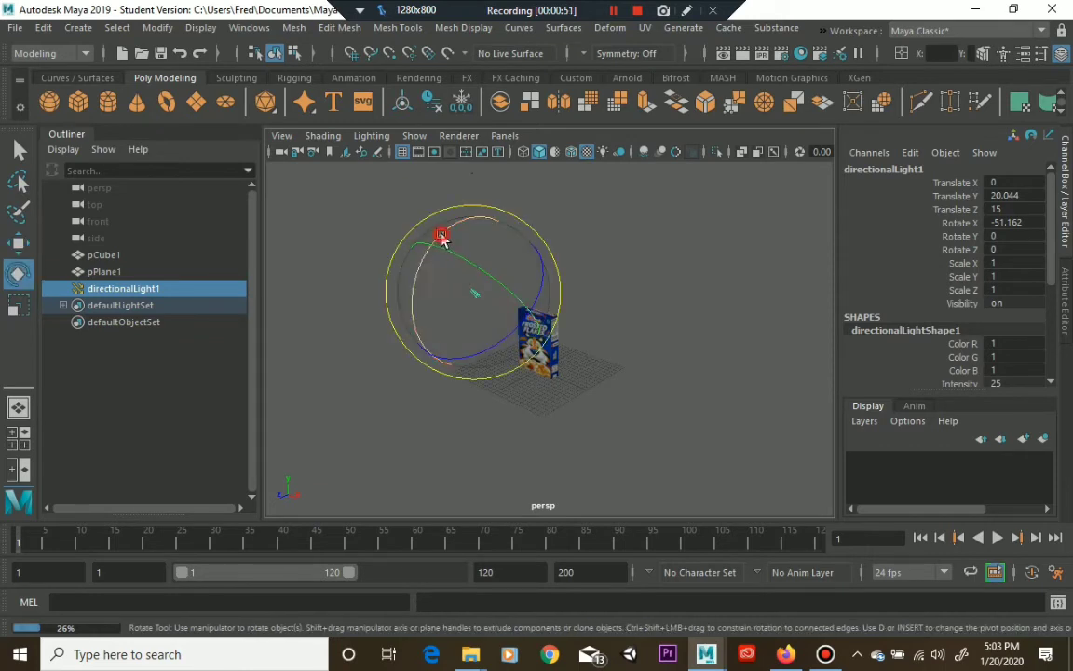
{"action": "left_click_drag", "start_coordinate": [468, 227], "coordinate": [480, 221]}
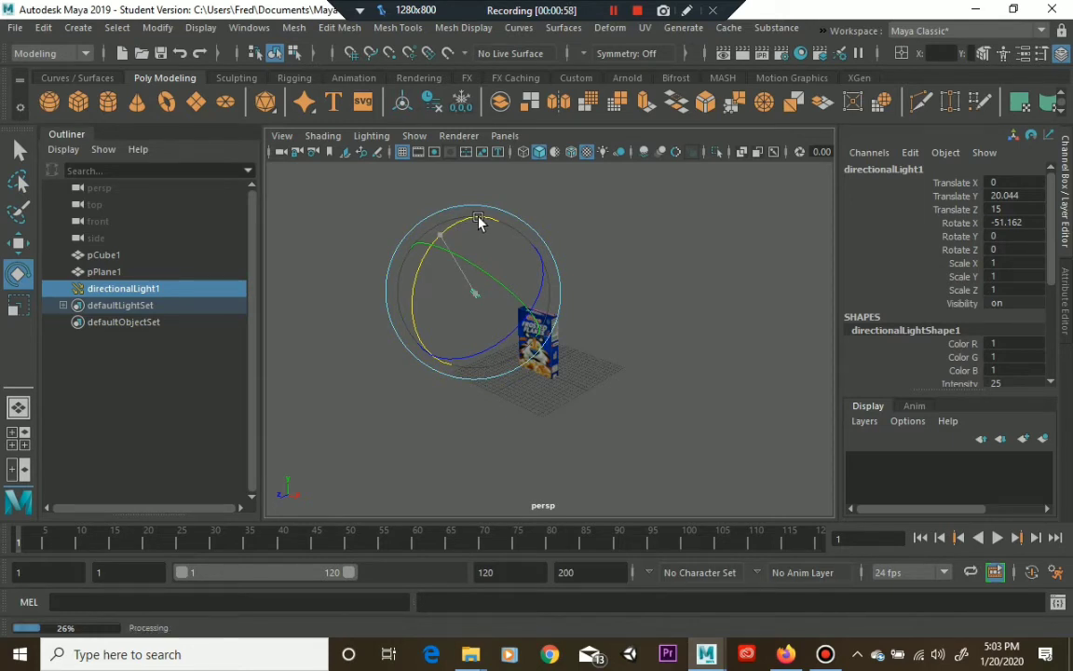
{"action": "left_click_drag", "start_coordinate": [479, 222], "coordinate": [448, 240]}
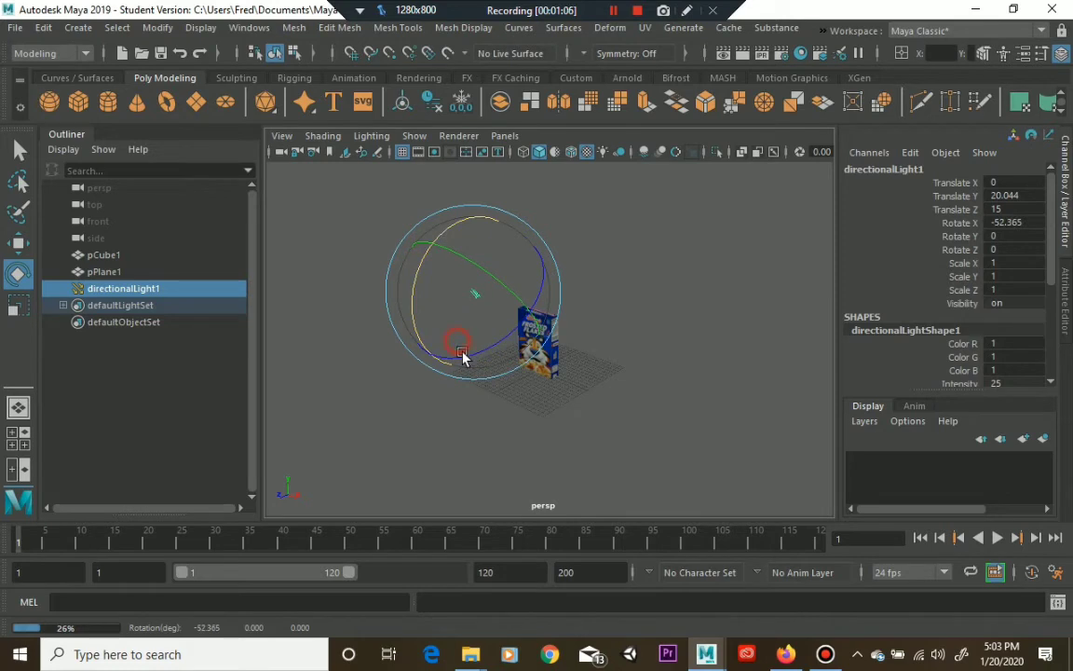
Rotate the directional light freely to about -59.9, 11.6 and -19.3 degrees in X, Y and Z, and check the box
{"action": "left_click_drag", "start_coordinate": [462, 360], "coordinate": [531, 359], "text": "alt"}
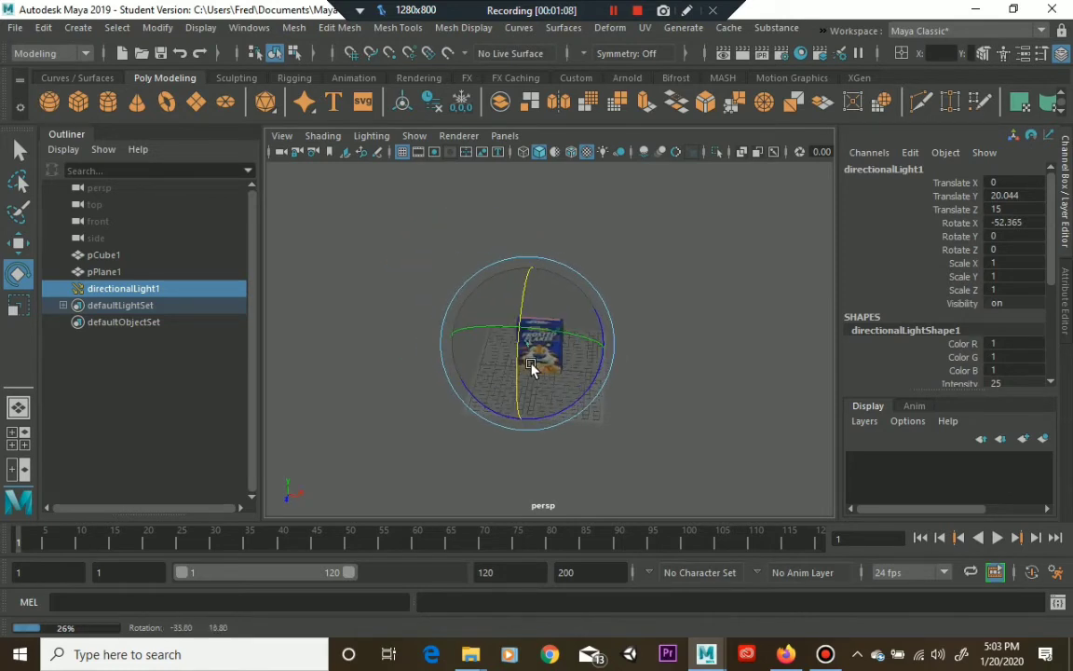
{"action": "scroll", "coordinate": [650, 368], "scroll_direction": "up", "scroll_amount": 4}
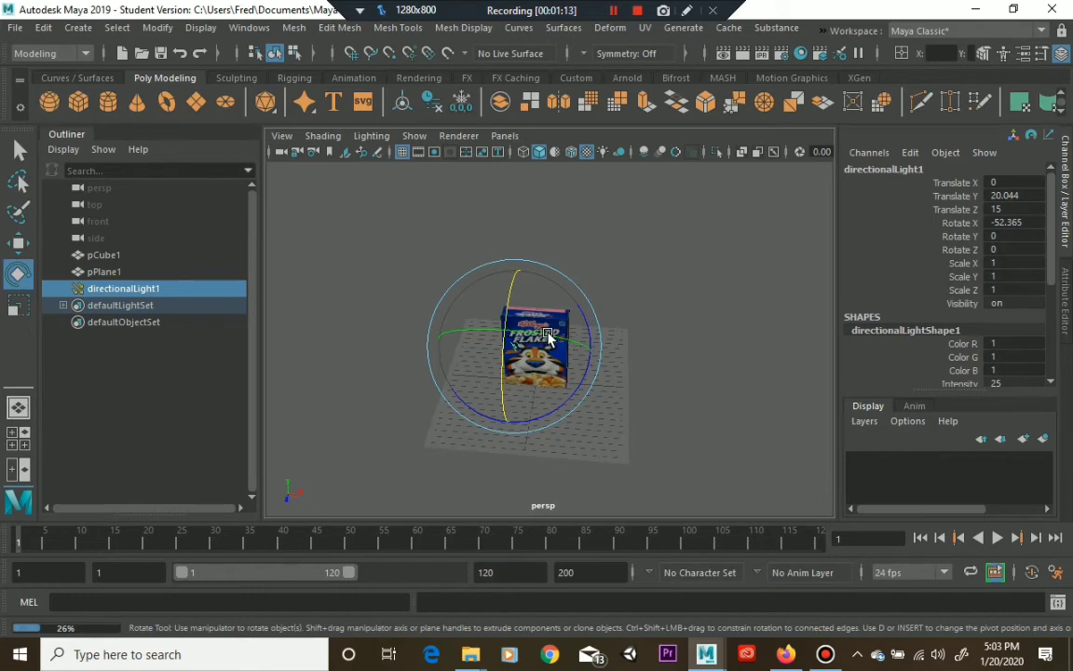
{"action": "scroll", "coordinate": [550, 337], "scroll_direction": "up", "scroll_amount": 3}
{"action": "mouse_move", "coordinate": [550, 337]}
{"action": "left_mouse_down"}
{"action": "mouse_move", "coordinate": [579, 345]}
{"action": "mouse_move", "coordinate": [559, 342]}
{"action": "left_mouse_up"}
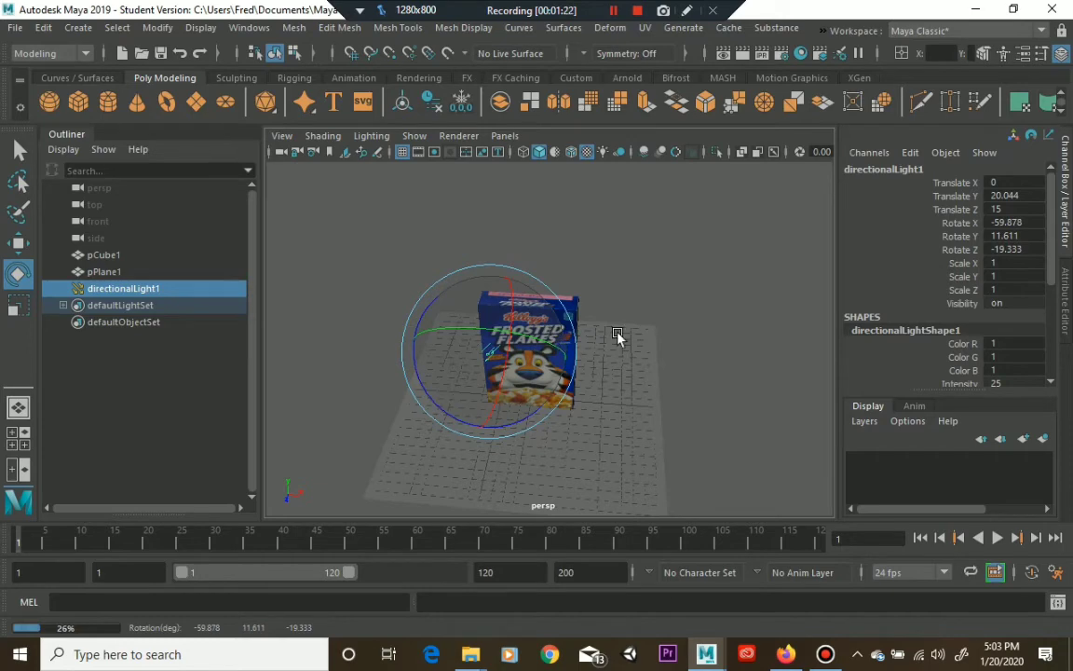
{"action": "left_click_drag", "start_coordinate": [617, 336], "coordinate": [582, 293], "text": "alt"}
{"action": "scroll", "coordinate": [583, 326], "scroll_direction": "up", "scroll_amount": 4}
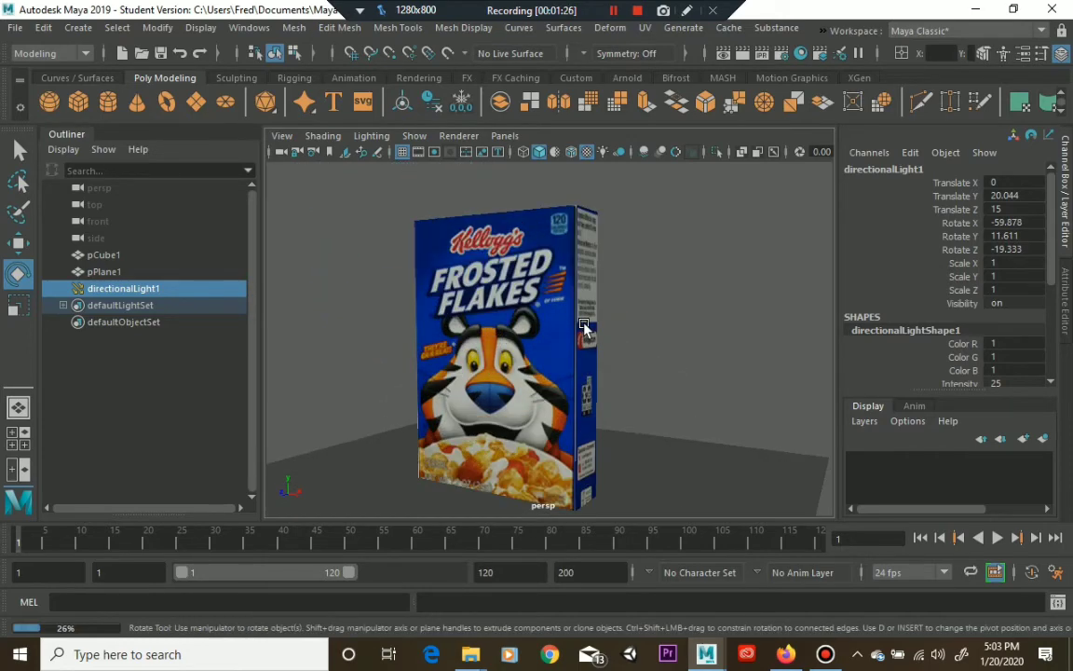
{"action": "scroll", "coordinate": [584, 326], "scroll_direction": "down", "scroll_amount": 2}
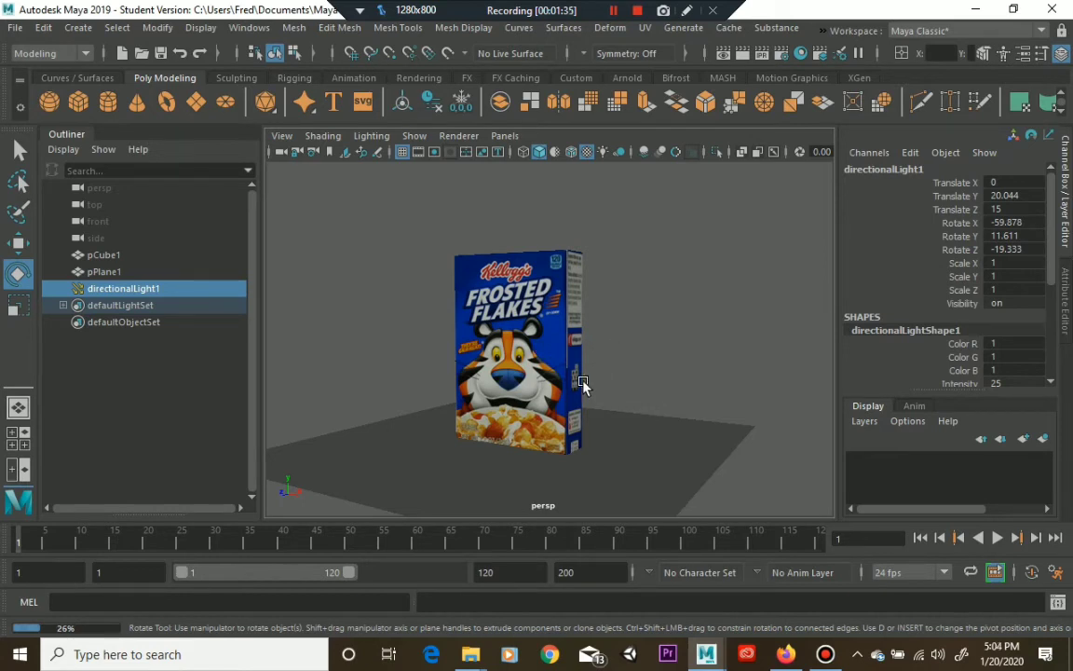
{"action": "scroll", "coordinate": [583, 384], "scroll_direction": "up", "scroll_amount": 3}
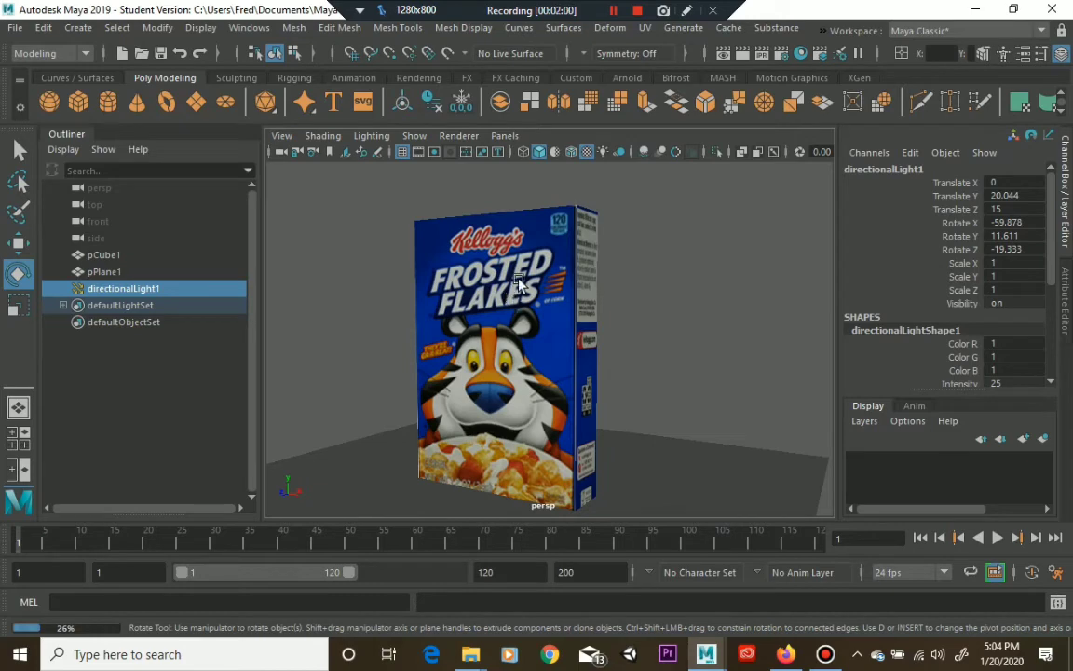
Open the cereal box's UVs in the UV Editor and display CerealTexture.jpg behind the shells
{"action": "left_click", "coordinate": [645, 28]}
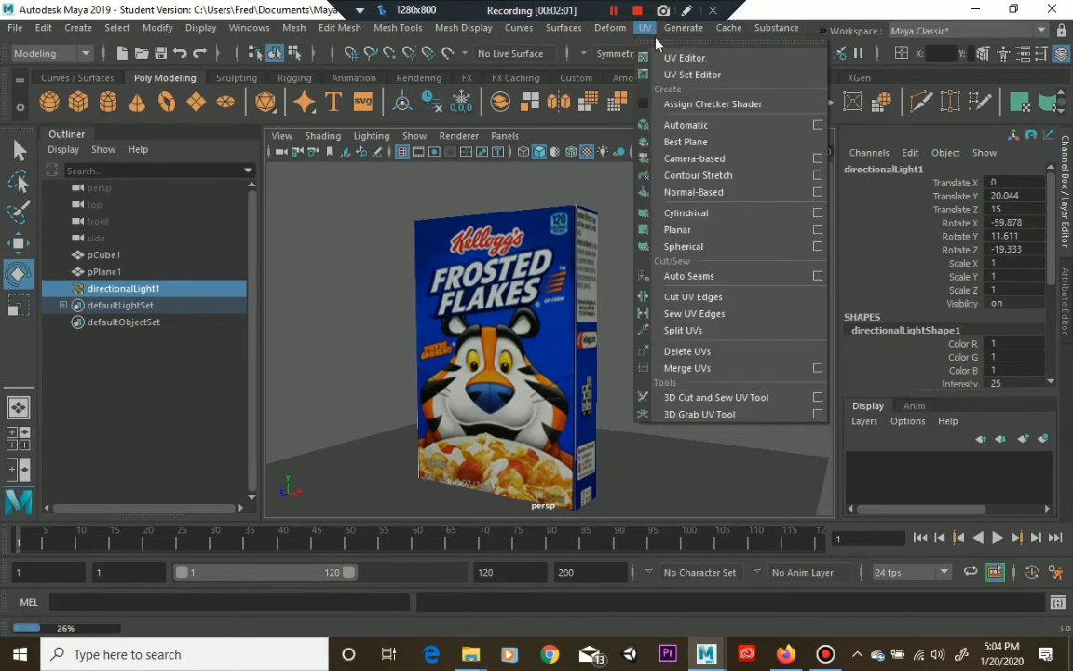
{"action": "left_click", "coordinate": [673, 60]}
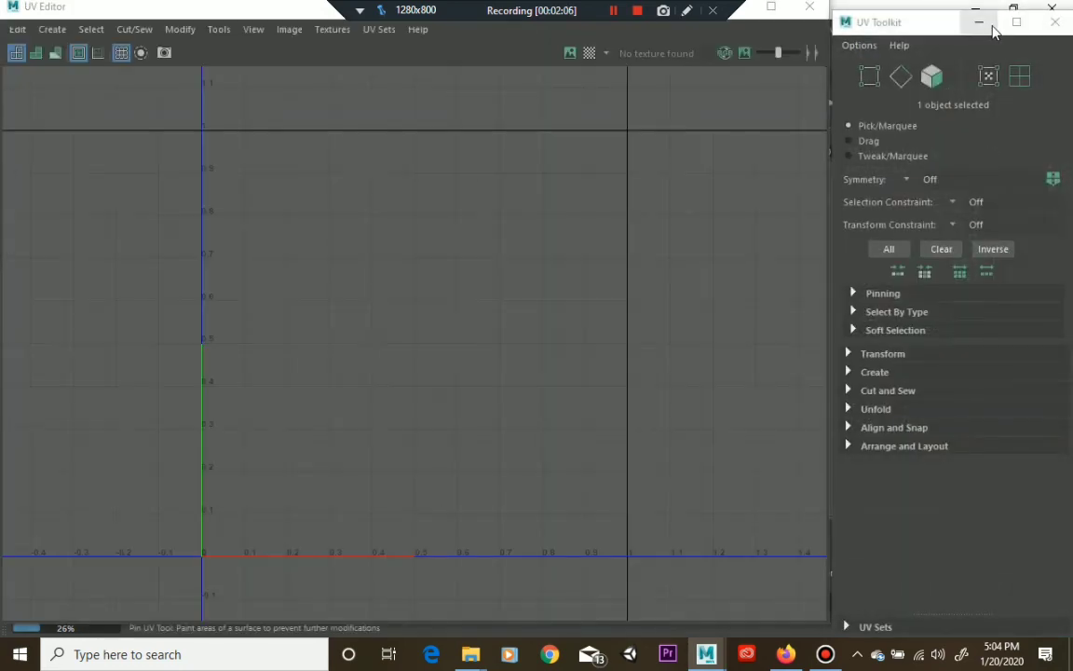
{"action": "left_click", "coordinate": [746, 14]}
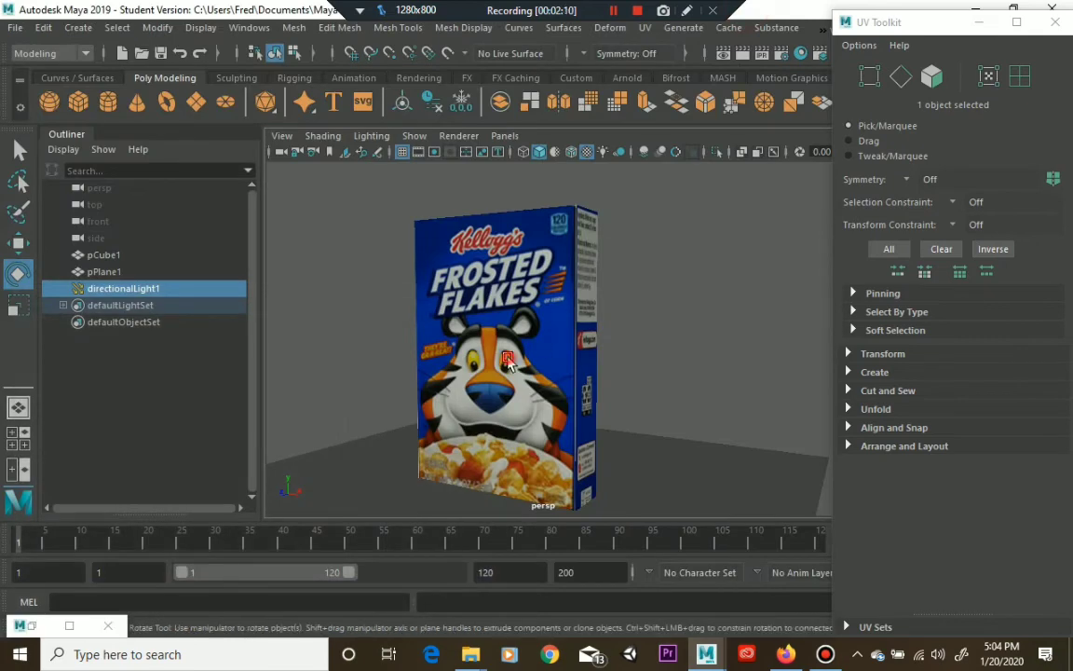
{"action": "left_click", "coordinate": [458, 326]}
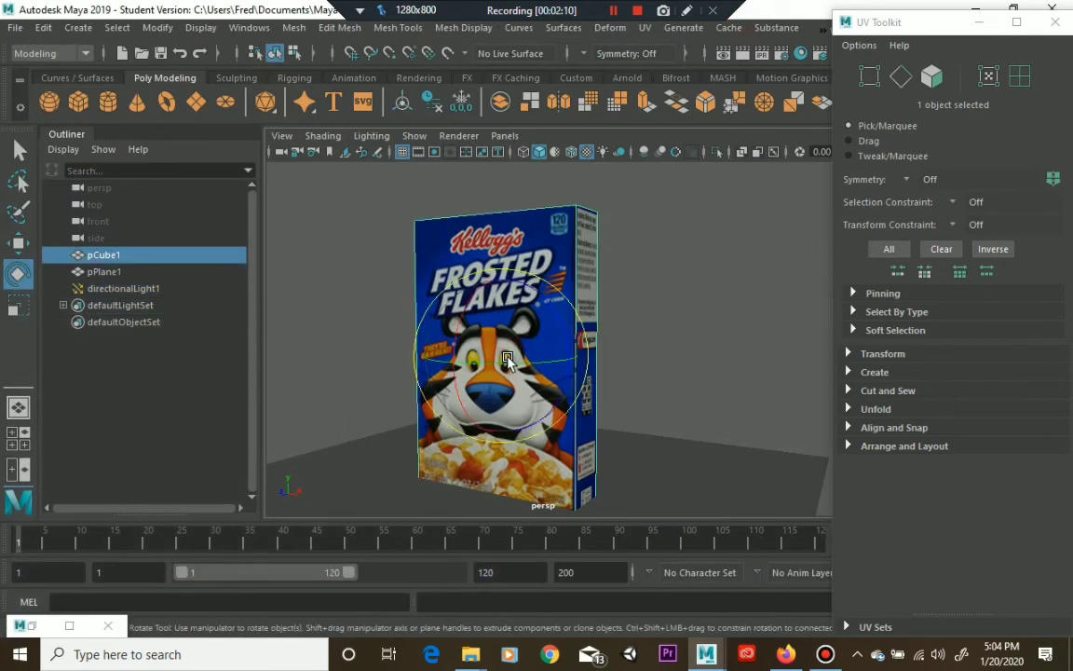
{"action": "left_click", "coordinate": [70, 626]}
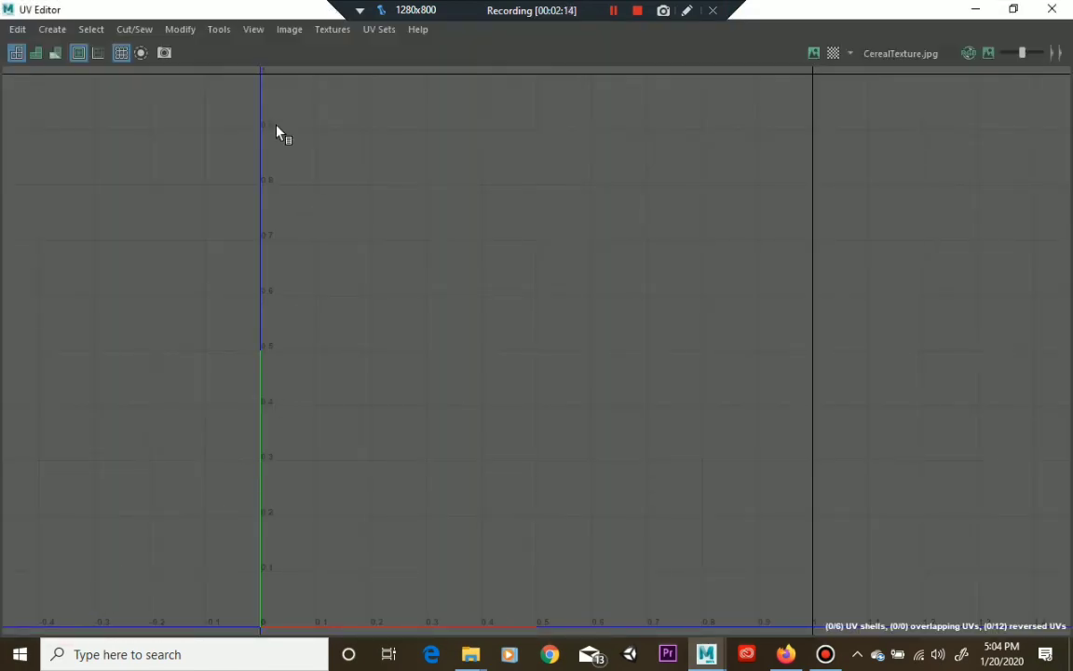
{"action": "left_click", "coordinate": [811, 54]}
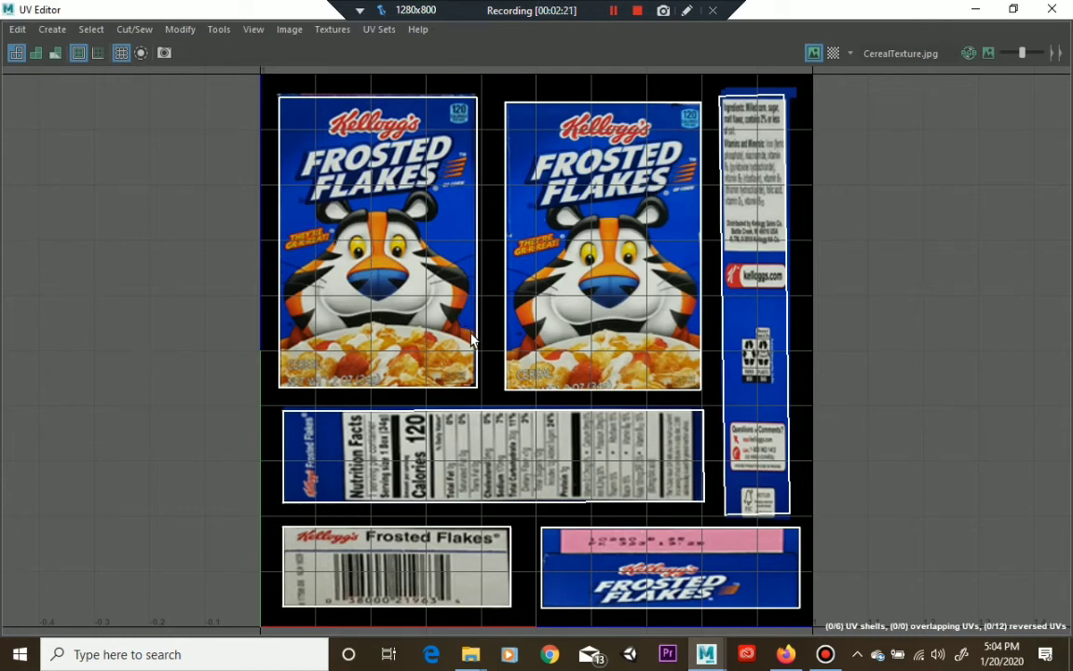
Select the lower-right UV of the first front-panel shell and nudge it vertically against the bottom edge of the artwork
{"action": "right_click", "coordinate": [476, 387]}
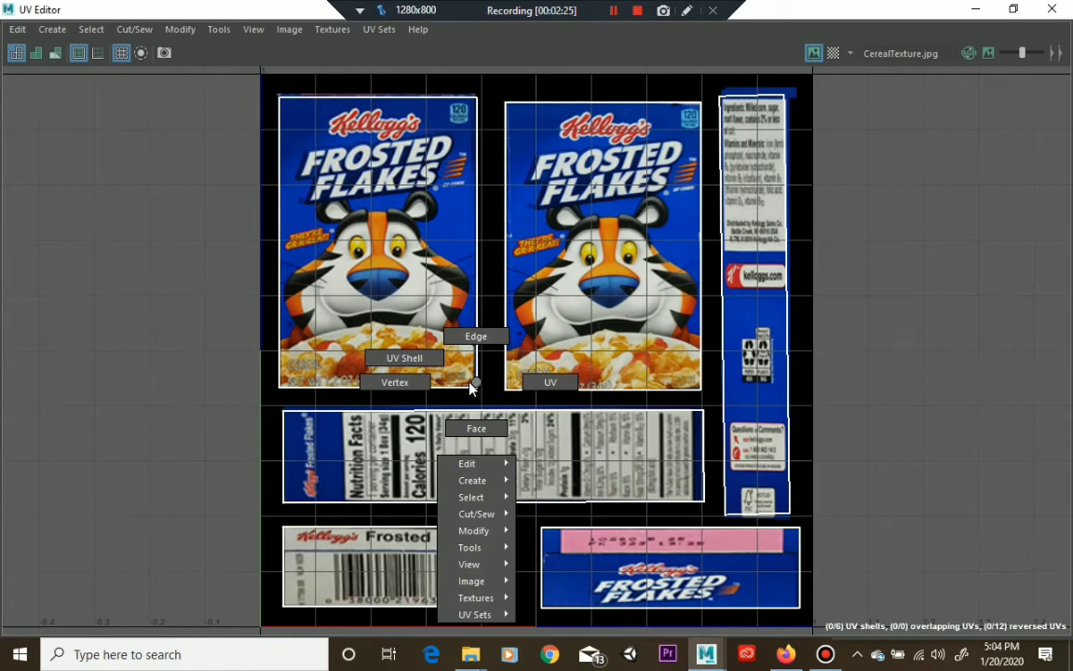
{"action": "right_click_drag", "start_coordinate": [469, 383], "coordinate": [549, 378]}
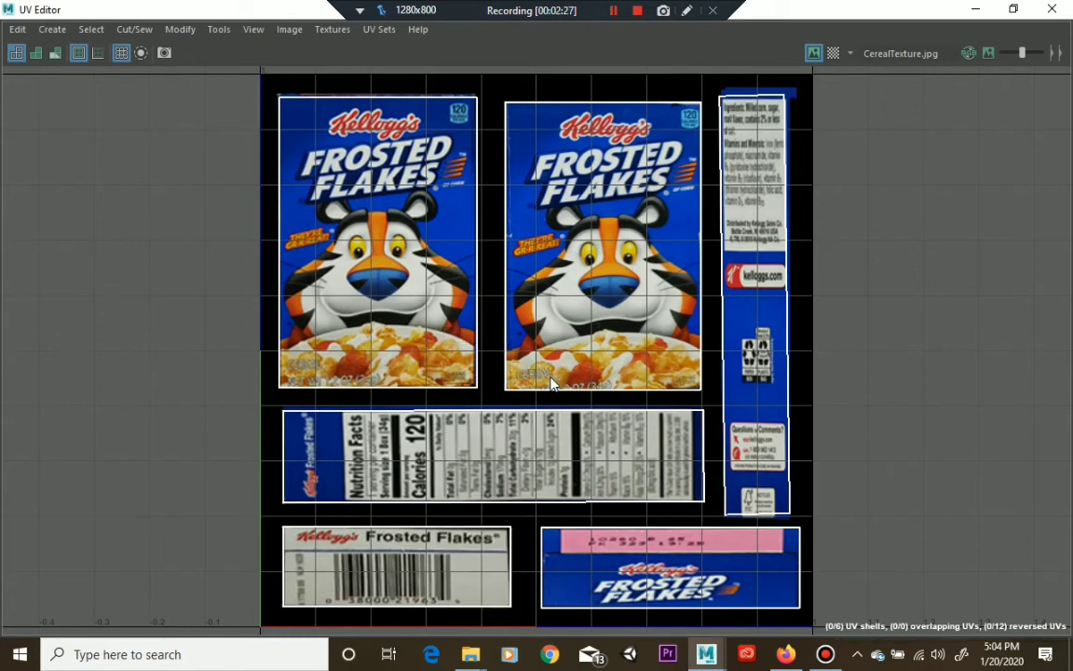
{"action": "left_click", "coordinate": [476, 388]}
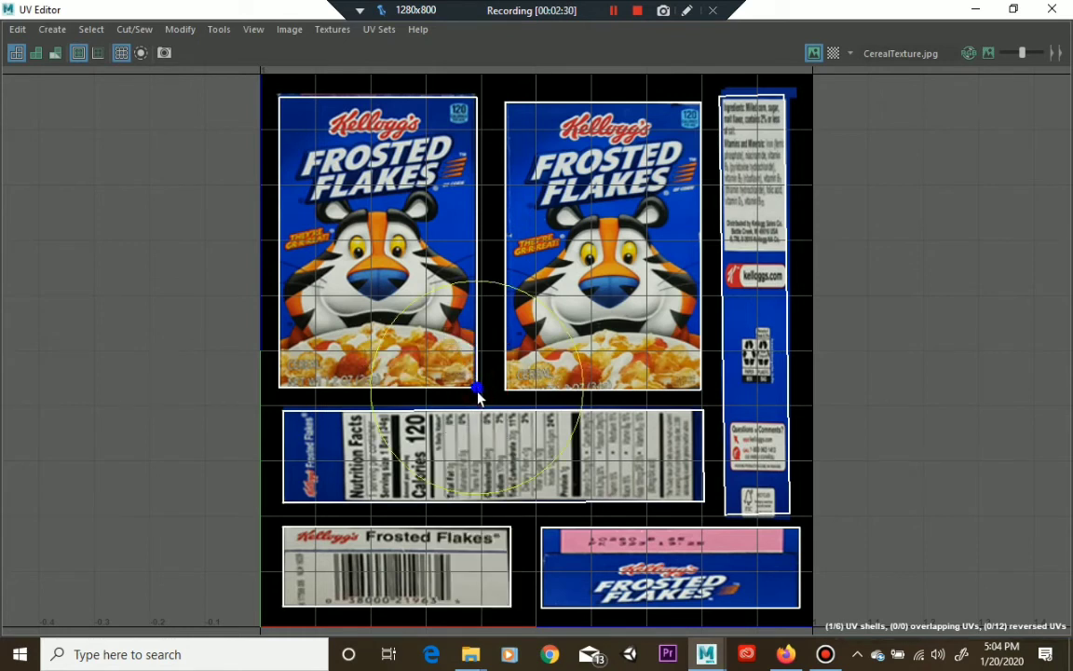
{"action": "key", "text": "w"}
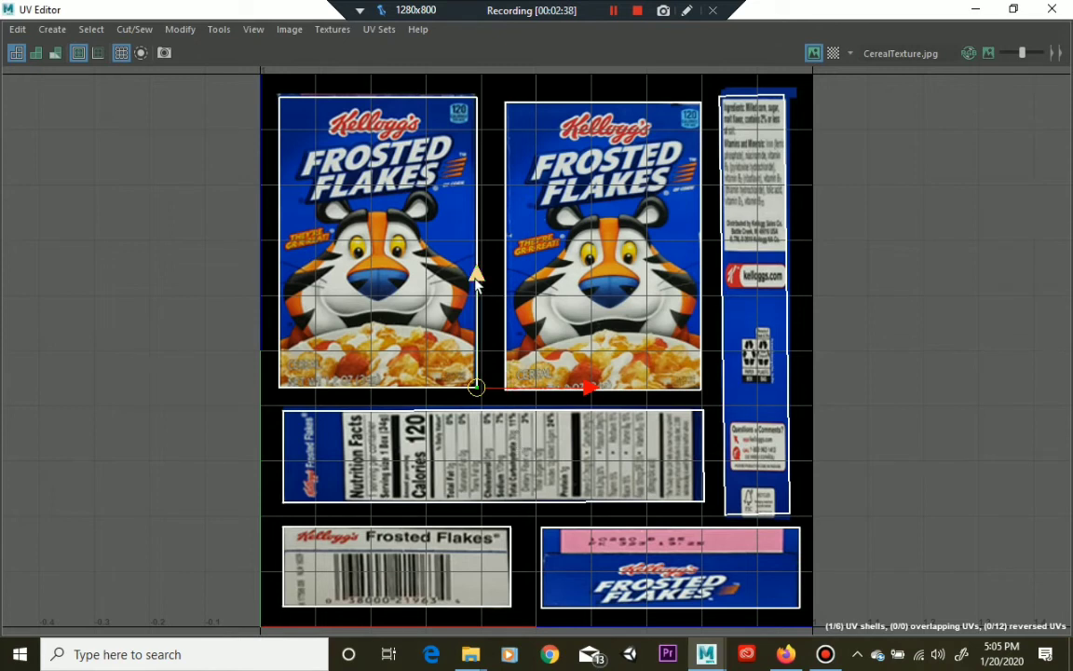
{"action": "mouse_move", "coordinate": [476, 277]}
{"action": "left_mouse_down"}
{"action": "mouse_move", "coordinate": [483, 259]}
{"action": "mouse_move", "coordinate": [479, 282]}
{"action": "left_mouse_up"}
Reduce the UV Editor to a smaller window and place it beside the viewport with the box's front in view
{"action": "left_click", "coordinate": [1012, 11]}
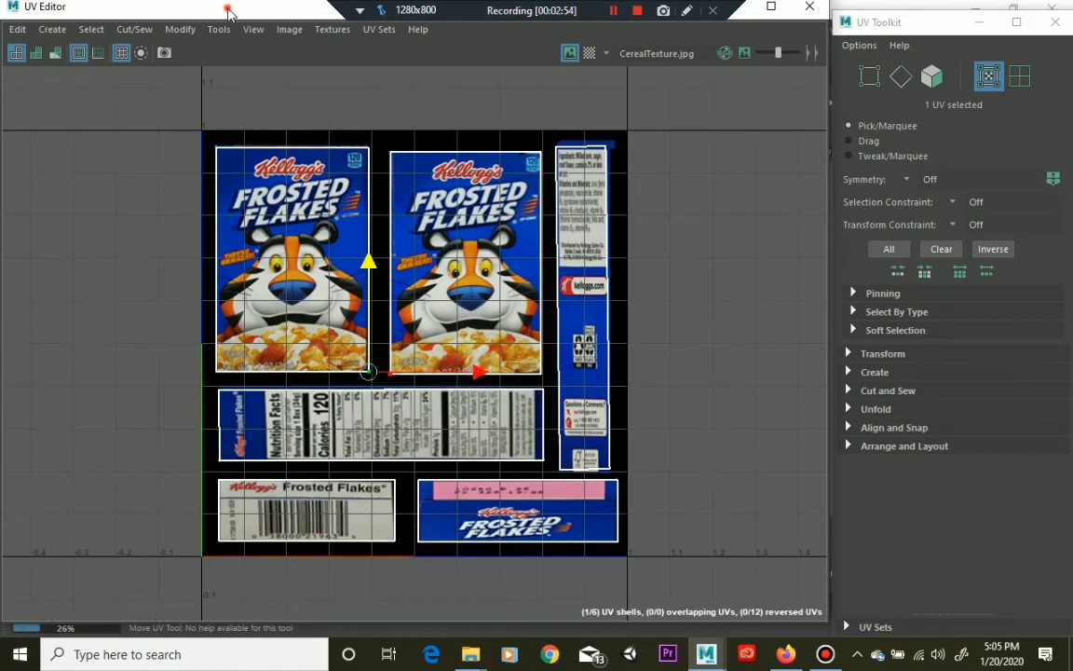
{"action": "left_click_drag", "start_coordinate": [256, 10], "coordinate": [811, 43]}
{"action": "left_click", "coordinate": [363, 331]}
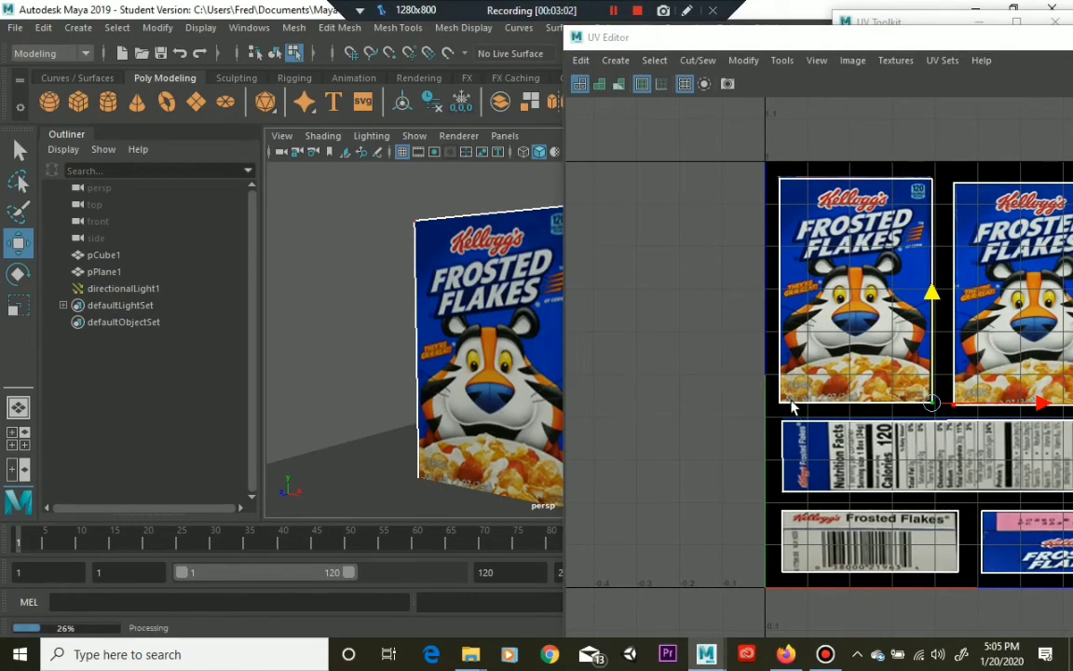
Try moving the lower-left UV of the first front-panel shell up and down over the texture, and undo both moves
{"action": "right_click_drag", "start_coordinate": [790, 405], "coordinate": [788, 448]}
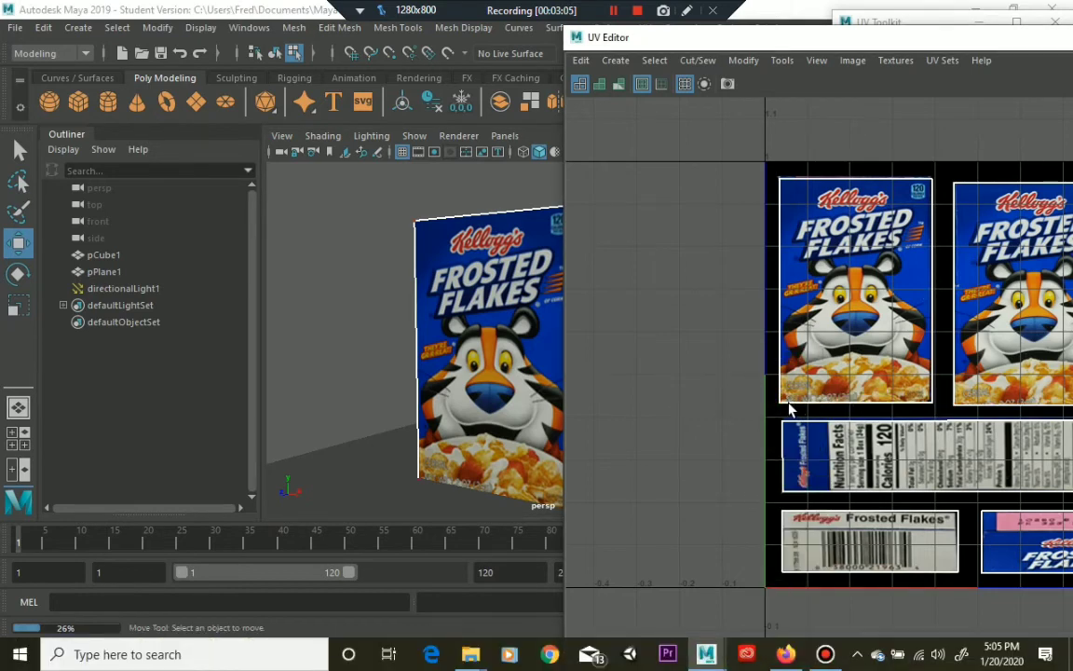
{"action": "left_click", "coordinate": [781, 403]}
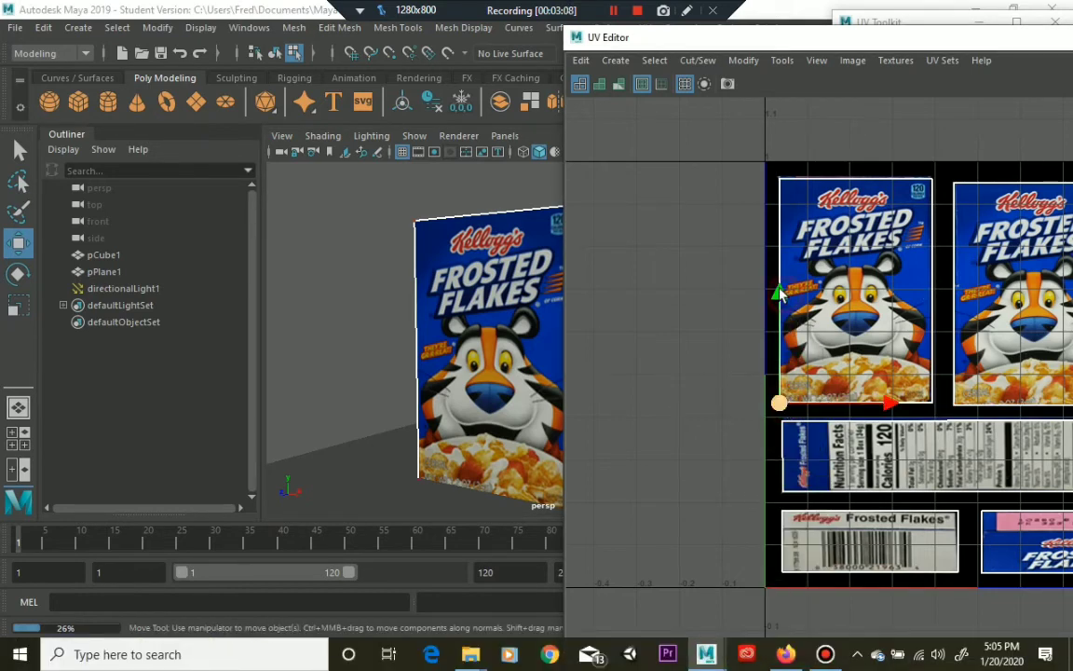
{"action": "middle_click_drag", "start_coordinate": [779, 292], "coordinate": [779, 282]}
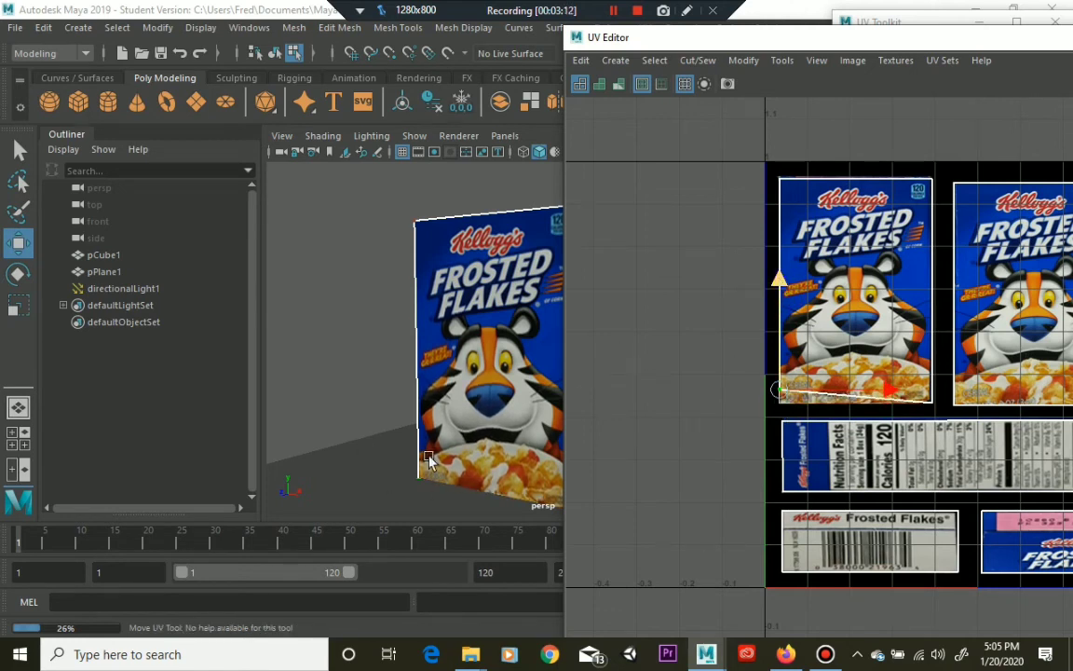
{"action": "left_click", "coordinate": [782, 286]}
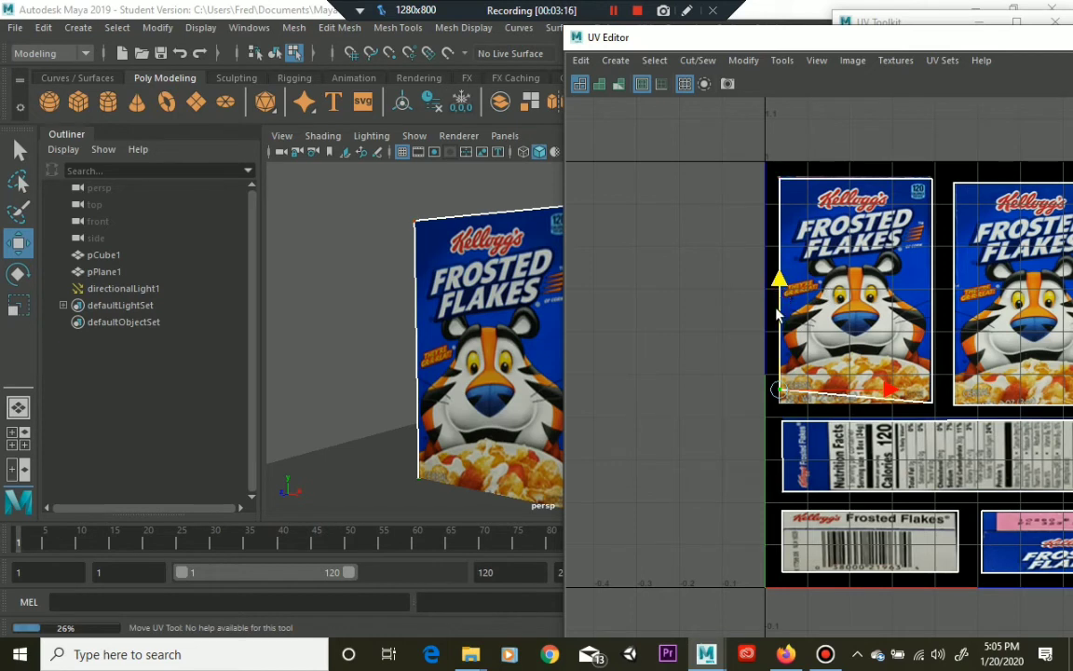
{"action": "mouse_move", "coordinate": [779, 315]}
{"action": "middle_mouse_down"}
{"action": "mouse_move", "coordinate": [776, 344]}
{"action": "mouse_move", "coordinate": [775, 323]}
{"action": "middle_mouse_up"}
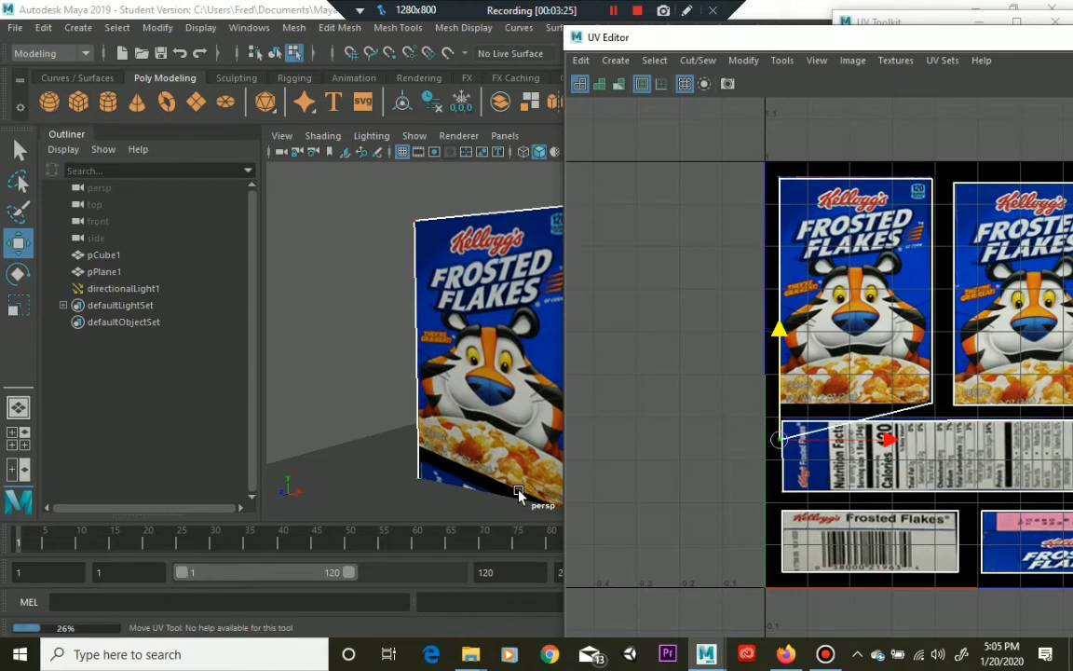
{"action": "key", "text": "ctrl+z"}
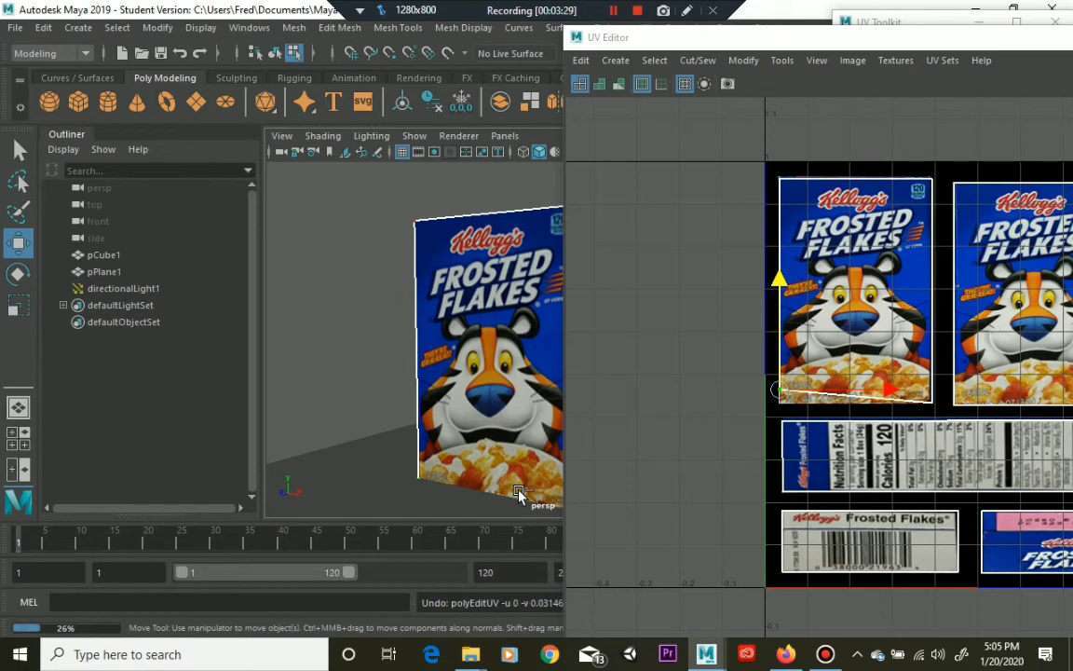
{"action": "key", "text": "ctrl+z"}
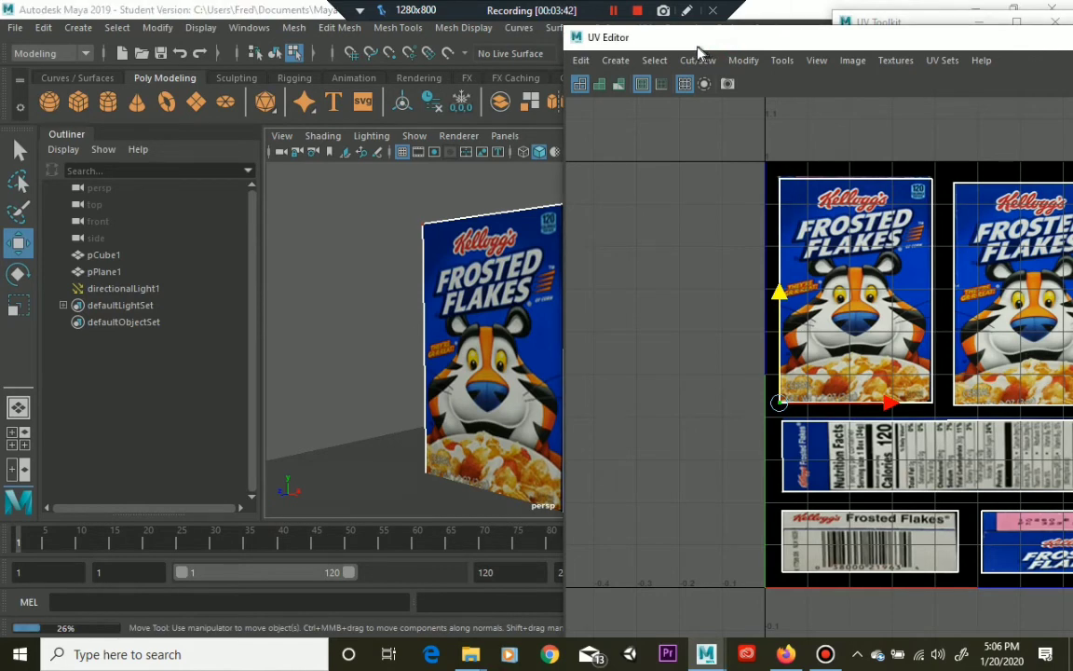
Minimize the UV Editor and examine how the texture sits on the cereal box's side and back faces
{"action": "left_click_drag", "start_coordinate": [698, 51], "coordinate": [345, 53]}
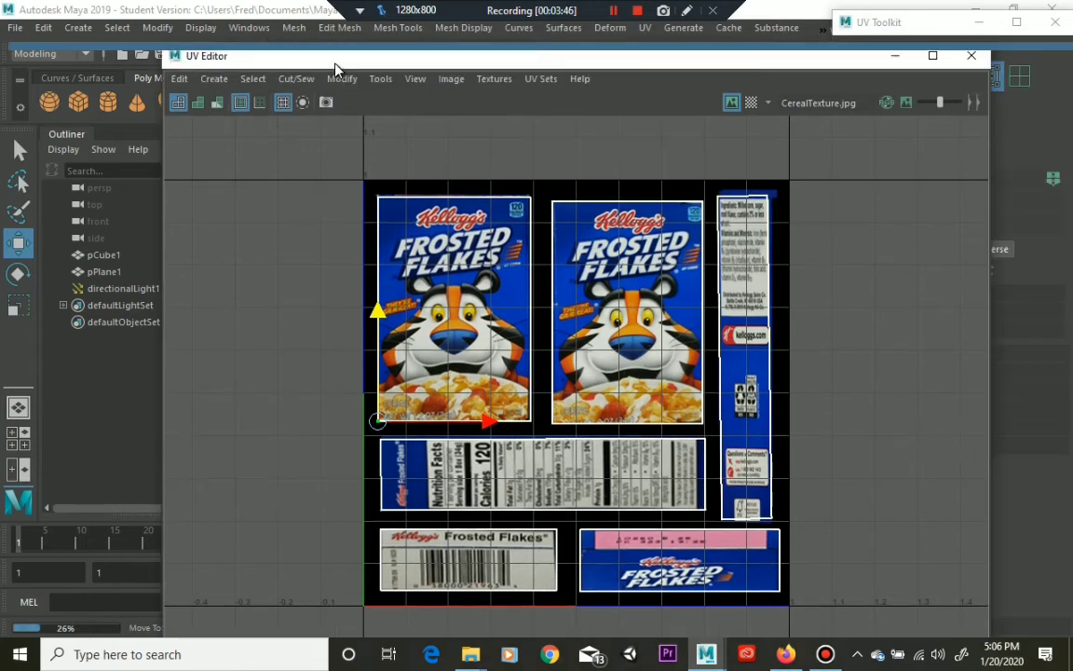
{"action": "left_click", "coordinate": [894, 58]}
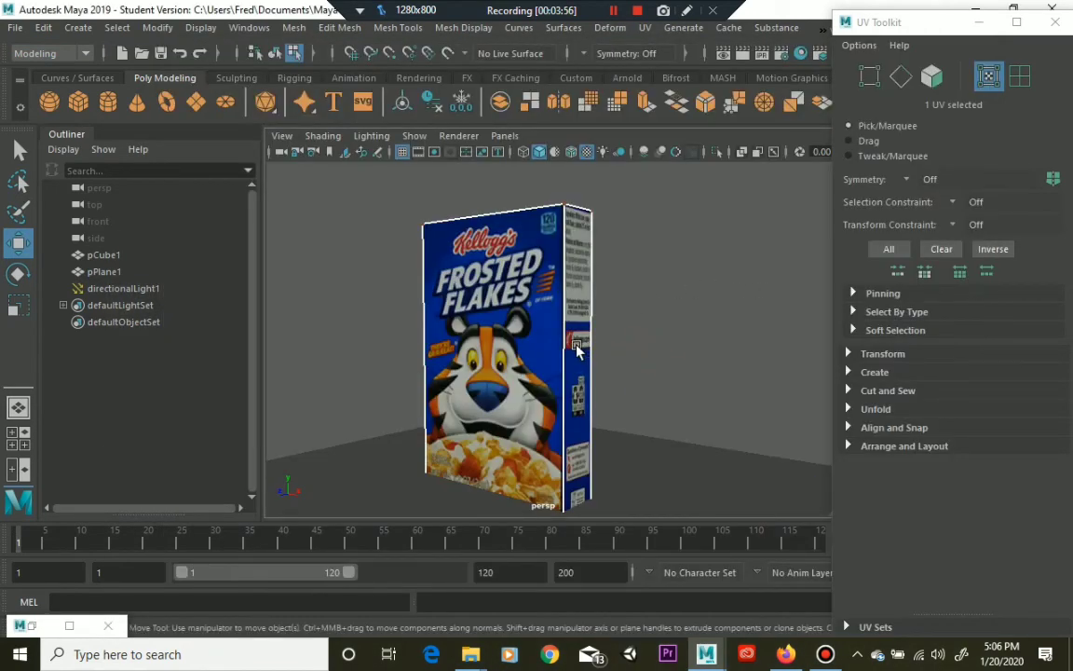
{"action": "left_click_drag", "start_coordinate": [571, 343], "coordinate": [566, 339], "text": "alt"}
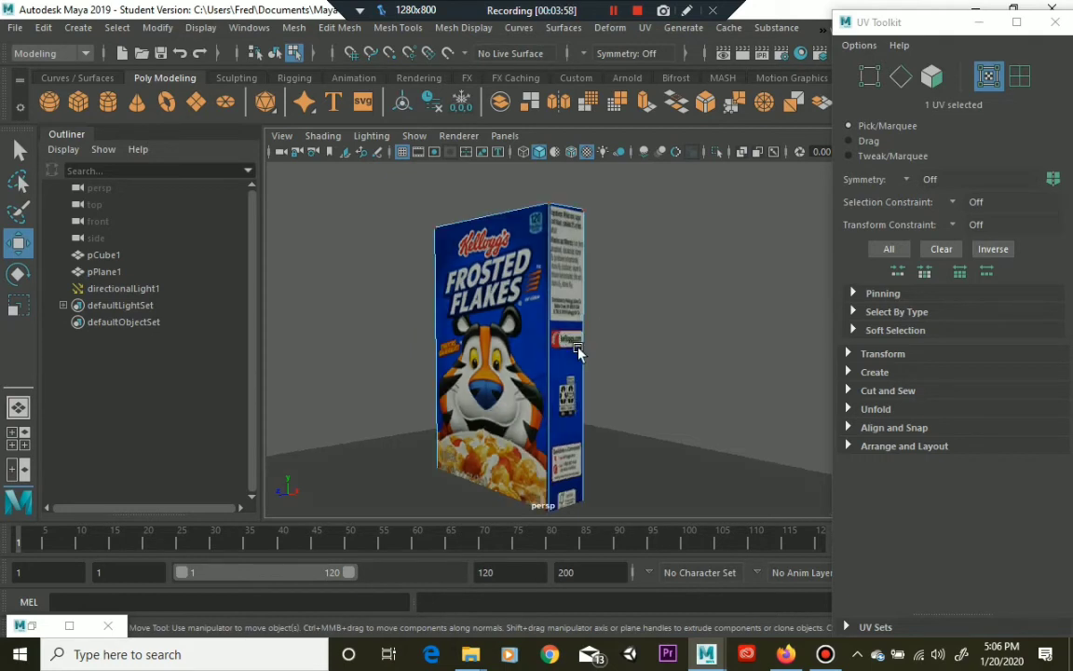
{"action": "left_click_drag", "start_coordinate": [588, 503], "coordinate": [578, 500], "text": "alt"}
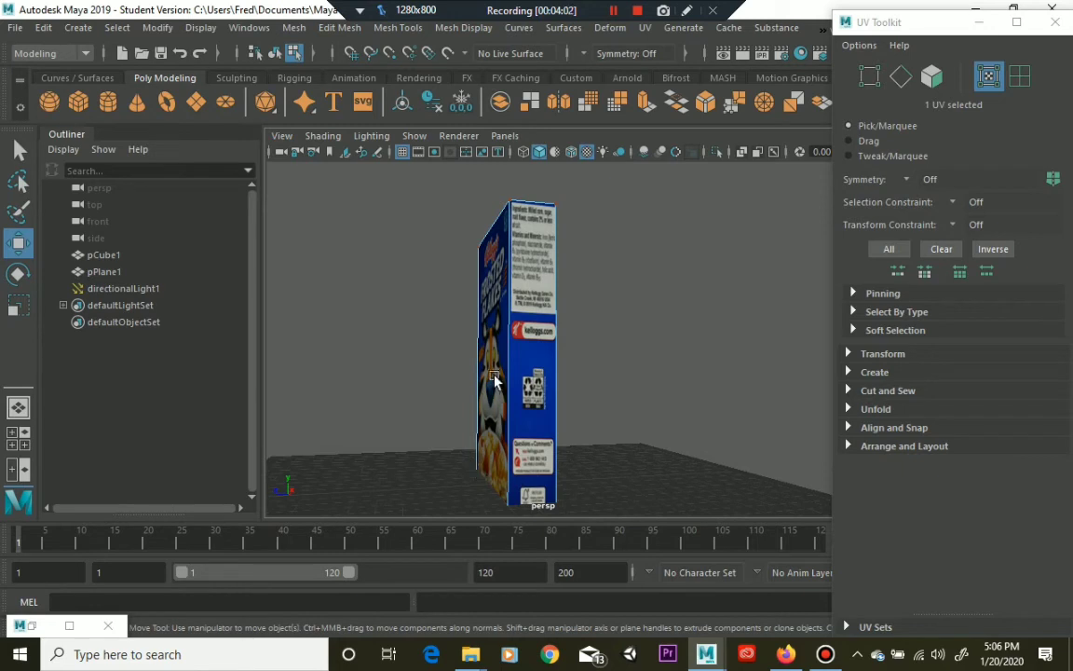
{"action": "left_click", "coordinate": [628, 384]}
{"action": "left_click_drag", "start_coordinate": [593, 385], "coordinate": [368, 388], "text": "alt"}
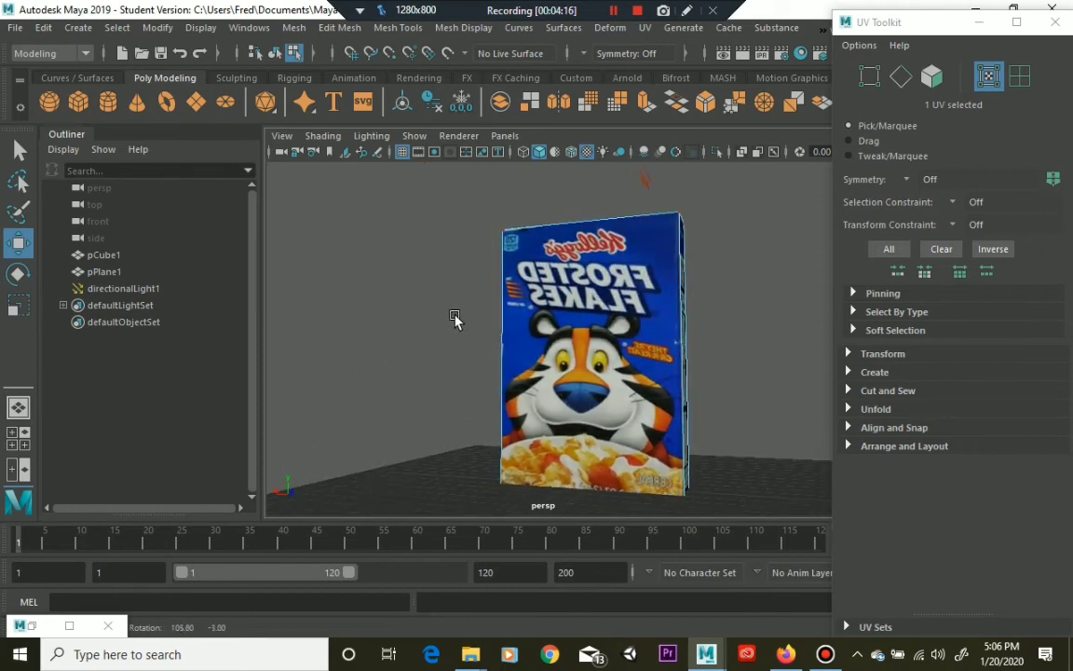
{"action": "left_click_drag", "start_coordinate": [472, 347], "coordinate": [391, 344], "text": "alt"}
{"action": "scroll", "coordinate": [392, 343], "scroll_direction": "down", "scroll_amount": 2}
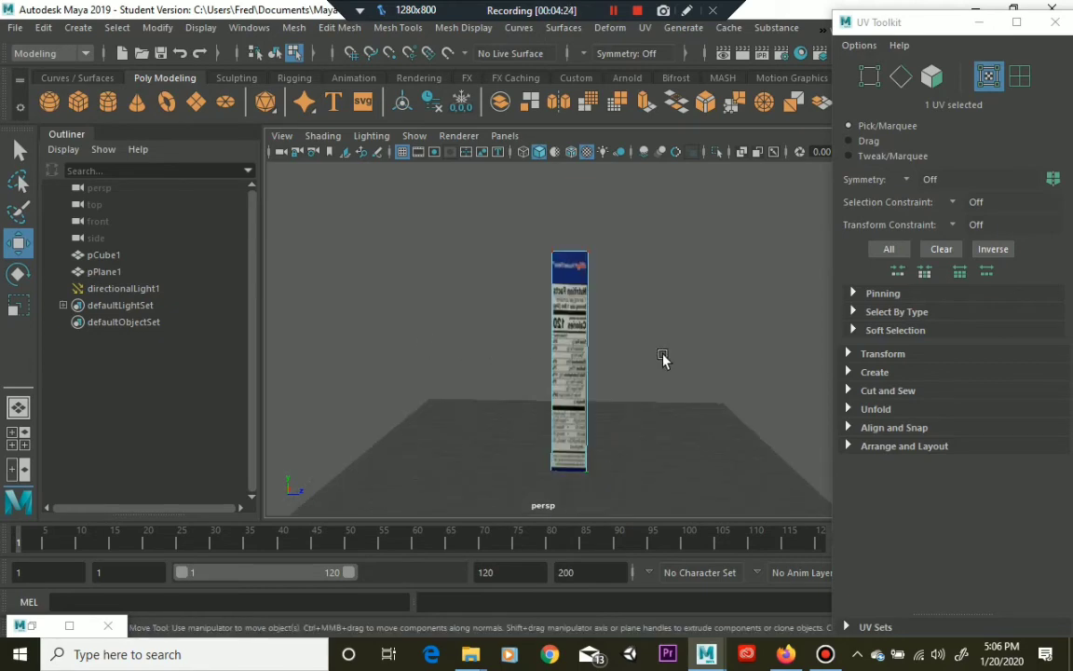
Reopen the UV Editor as a smaller window and place it beside the view of the box's Nutrition Facts side
{"action": "left_click", "coordinate": [68, 626]}
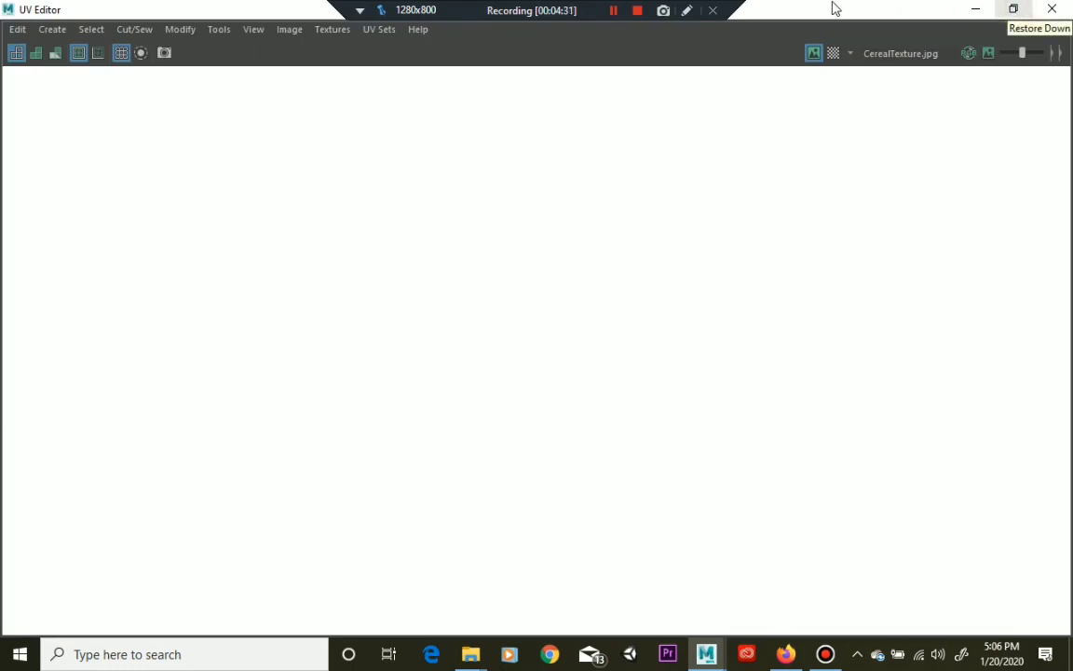
{"action": "left_click", "coordinate": [613, 11]}
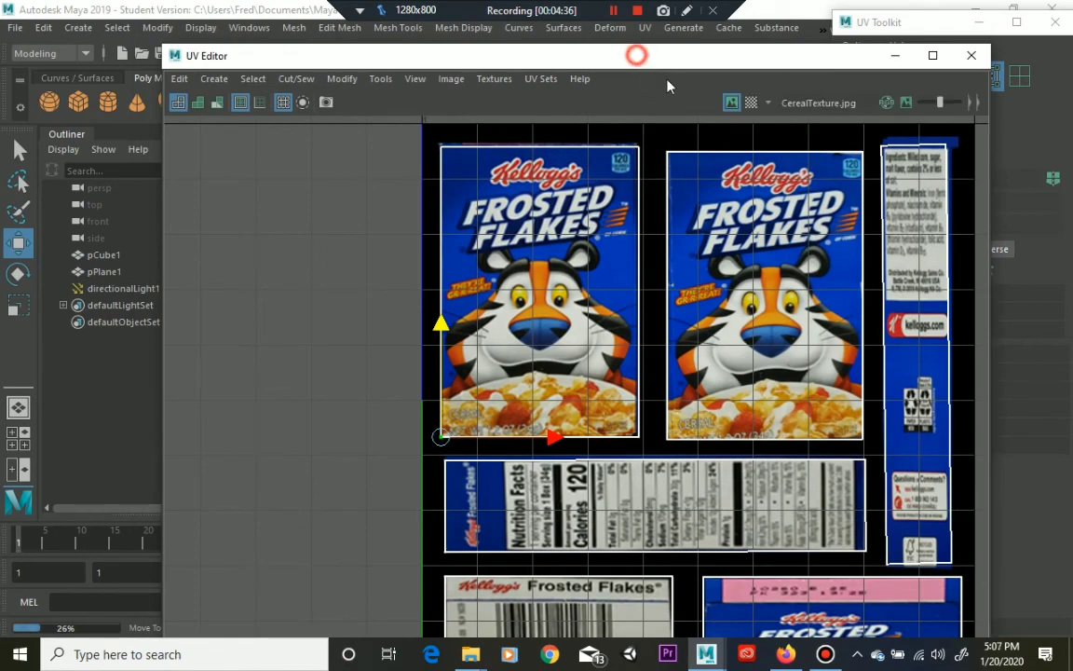
{"action": "left_click_drag", "start_coordinate": [636, 55], "coordinate": [895, 131]}
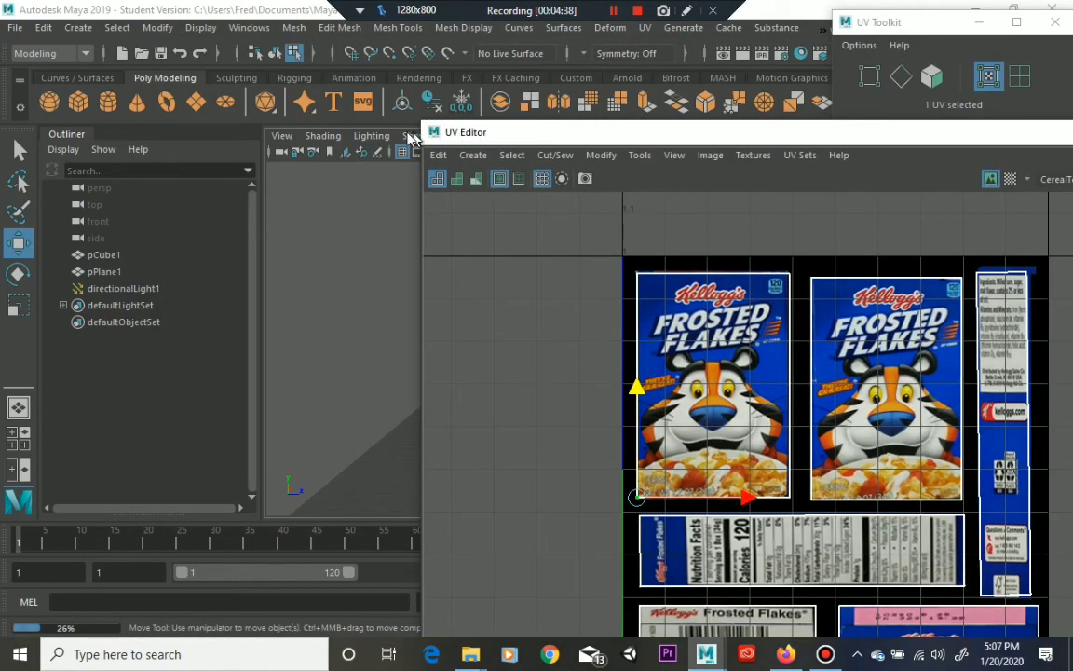
{"action": "left_click_drag", "start_coordinate": [408, 132], "coordinate": [371, 131]}
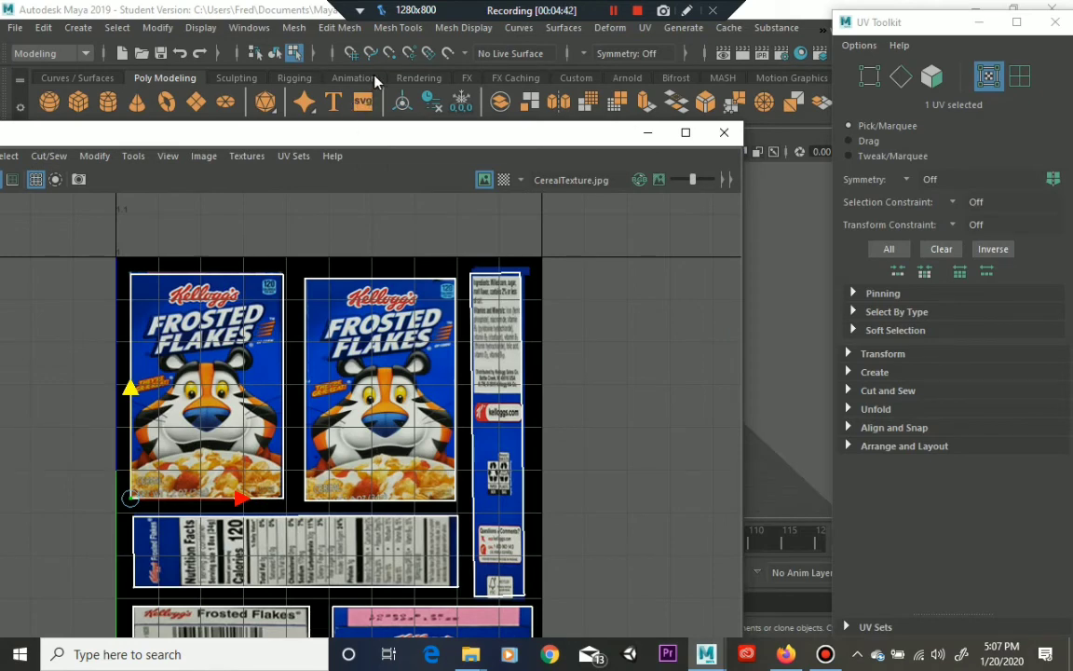
{"action": "left_click_drag", "start_coordinate": [380, 75], "coordinate": [380, 71]}
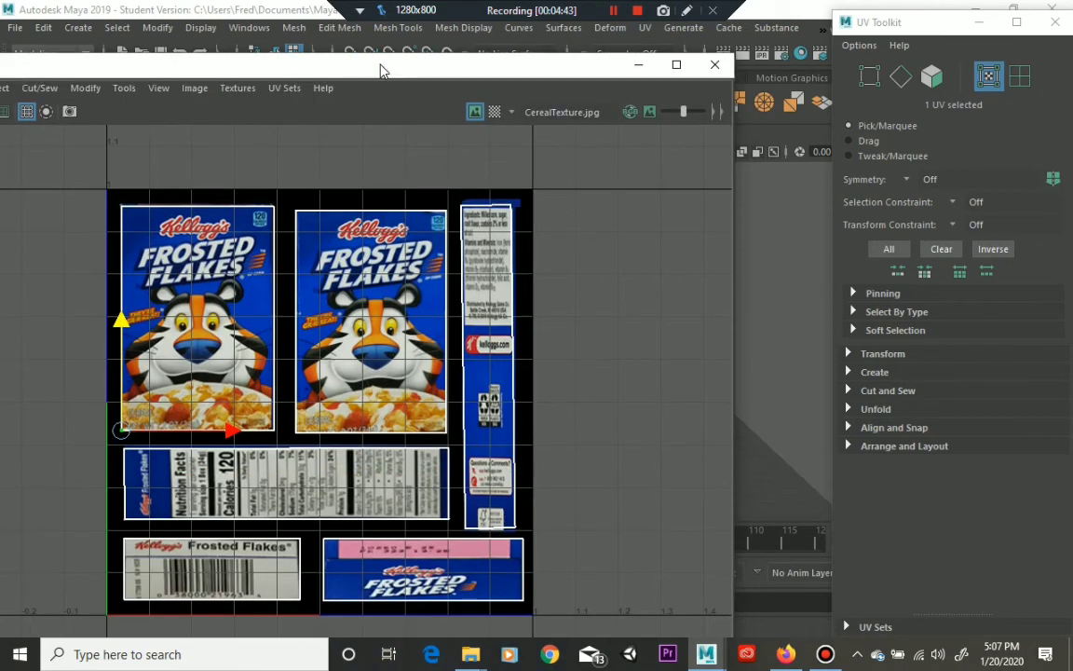
{"action": "left_click", "coordinate": [612, 10]}
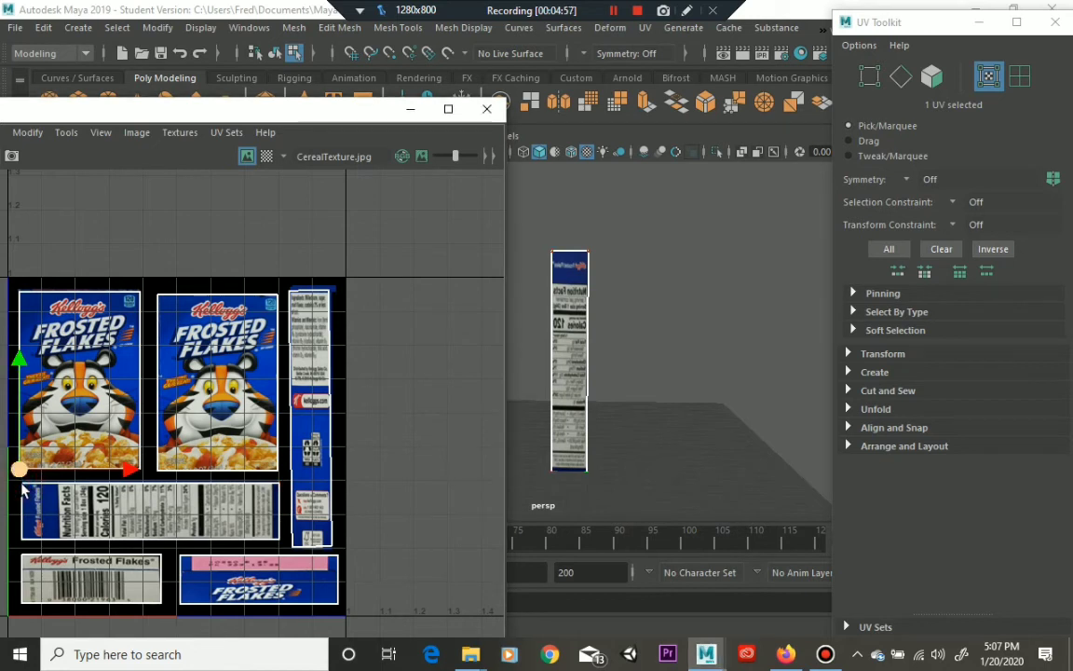
Select the upper-left UV of the Nutrition Facts shell and shift it horizontally to line up with the panel's left edge
{"action": "right_click_drag", "start_coordinate": [24, 491], "coordinate": [48, 493]}
{"action": "left_click", "coordinate": [22, 485]}
{"action": "left_click_drag", "start_coordinate": [130, 485], "coordinate": [136, 484]}
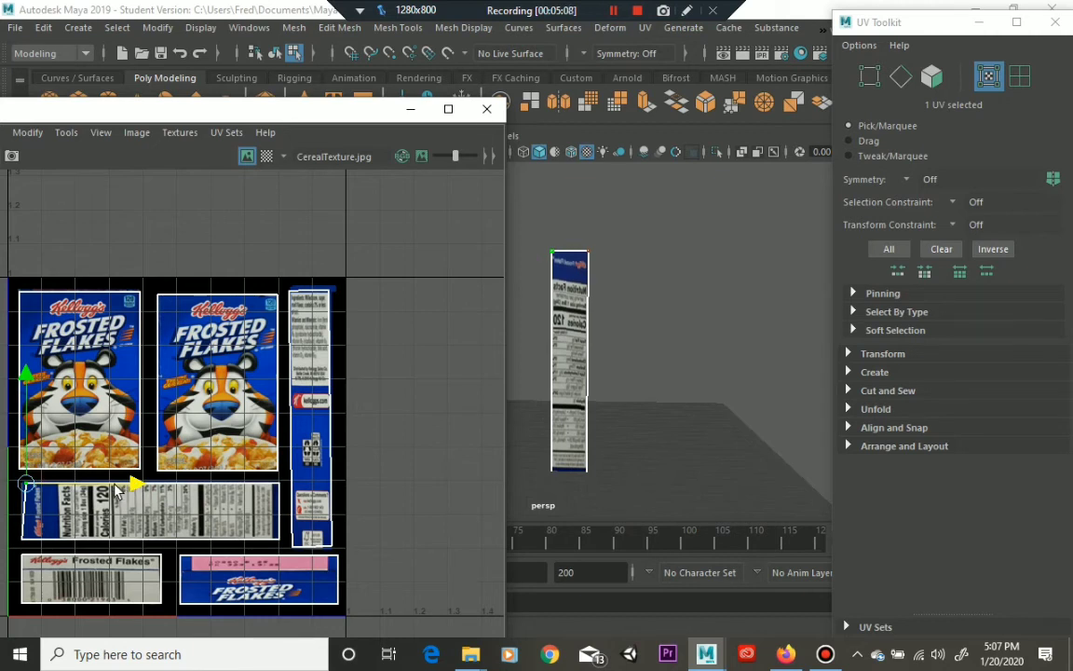
{"action": "mouse_move", "coordinate": [132, 481]}
{"action": "left_mouse_down"}
{"action": "mouse_move", "coordinate": [106, 482]}
{"action": "mouse_move", "coordinate": [116, 489]}
{"action": "left_mouse_up"}
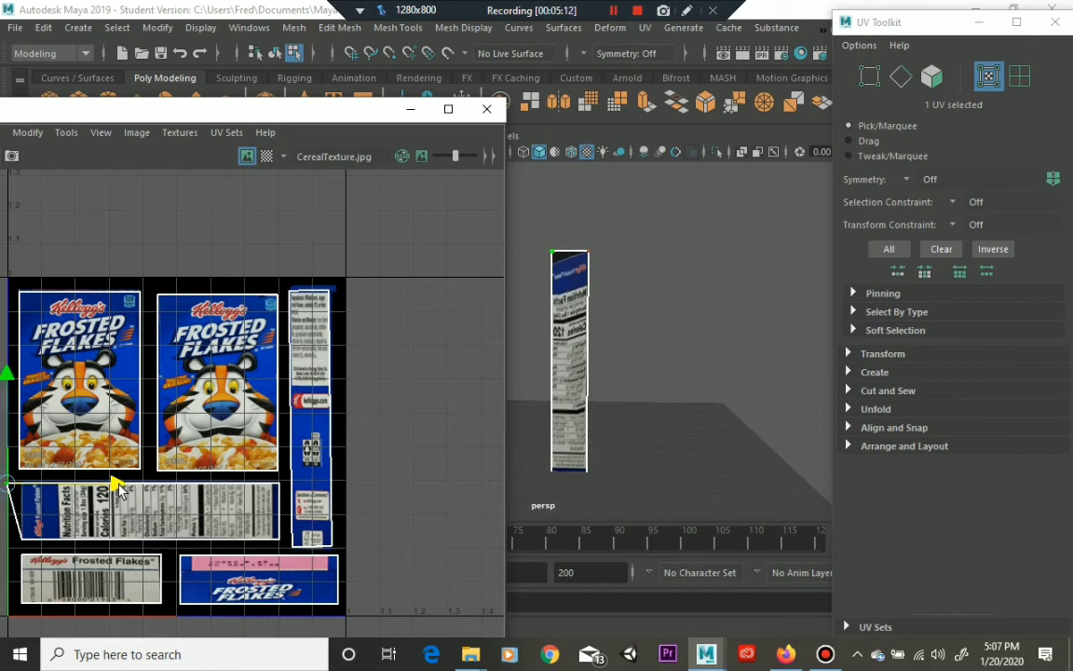
{"action": "middle_click_drag", "start_coordinate": [112, 479], "coordinate": [118, 478]}
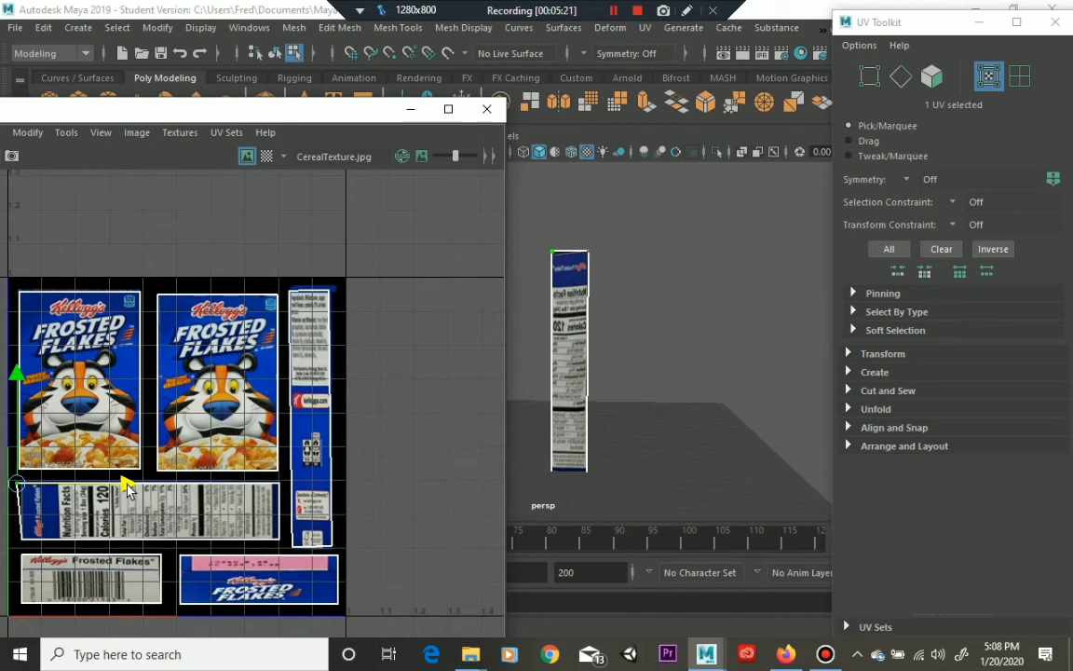
{"action": "middle_click_drag", "start_coordinate": [125, 487], "coordinate": [129, 491]}
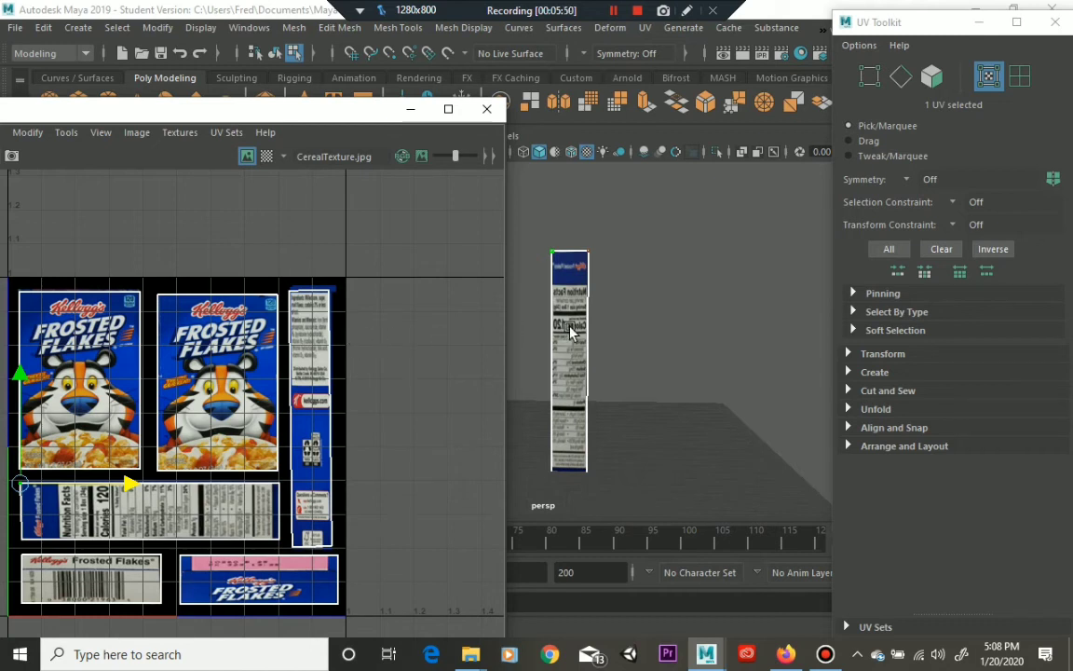
Select the whole Nutrition Facts shell and scale it vertically, trying to flip the mirrored panel
{"action": "scroll", "coordinate": [580, 332], "scroll_direction": "up", "scroll_amount": 2}
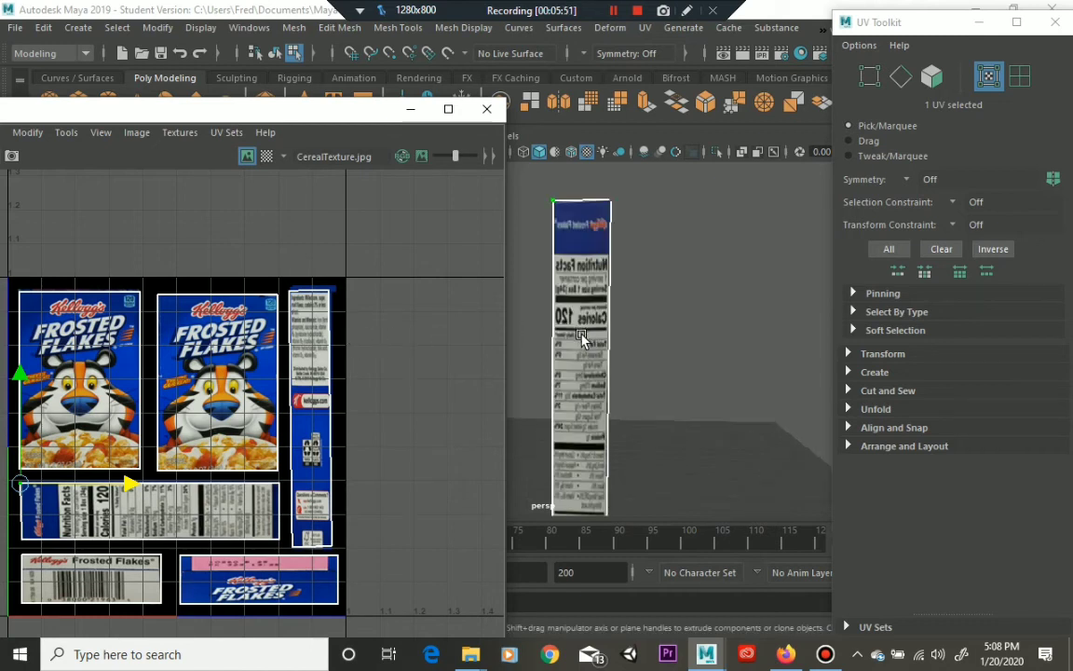
{"action": "scroll", "coordinate": [586, 343], "scroll_direction": "up", "scroll_amount": 2}
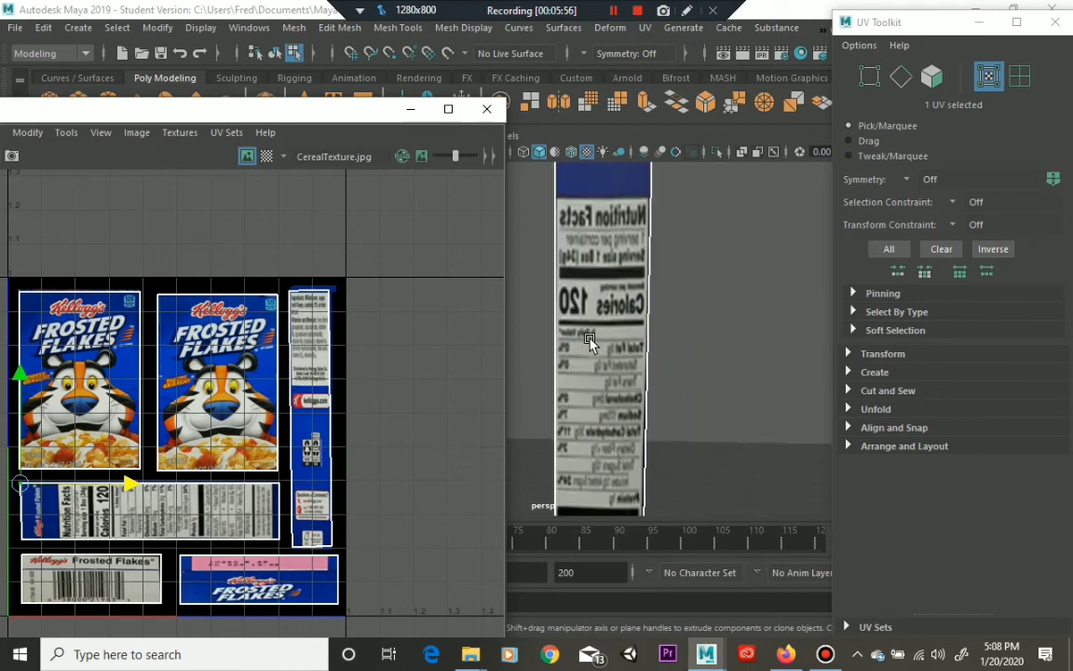
{"action": "scroll", "coordinate": [540, 370], "scroll_direction": "down", "scroll_amount": 2}
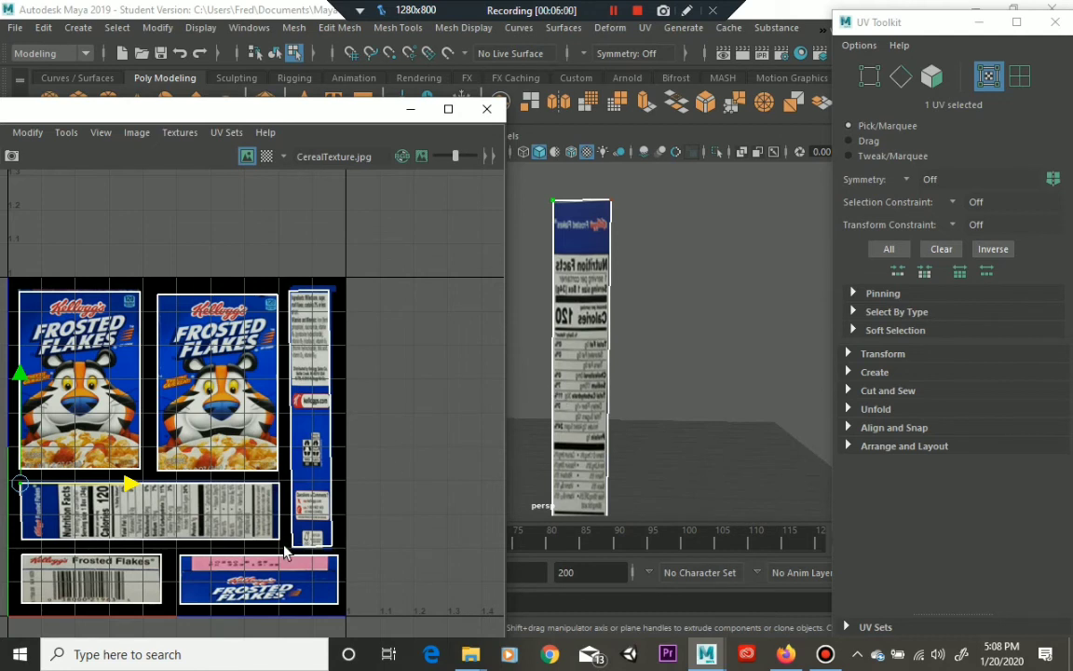
{"action": "double_click", "coordinate": [18, 478]}
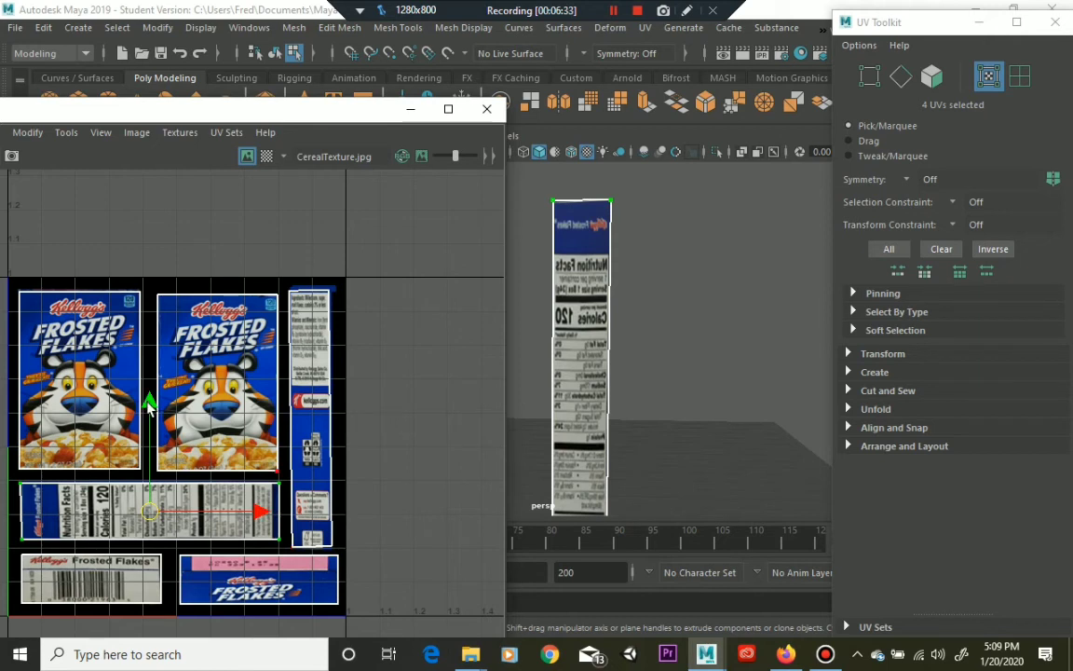
{"action": "key", "text": "r"}
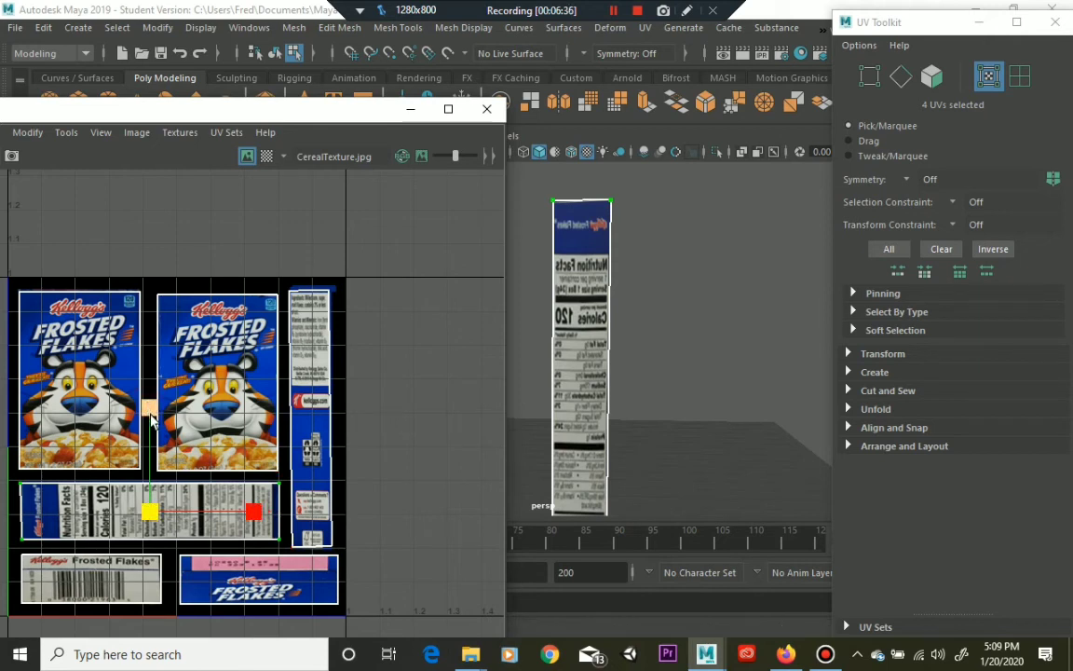
{"action": "left_click_drag", "start_coordinate": [149, 410], "coordinate": [146, 544]}
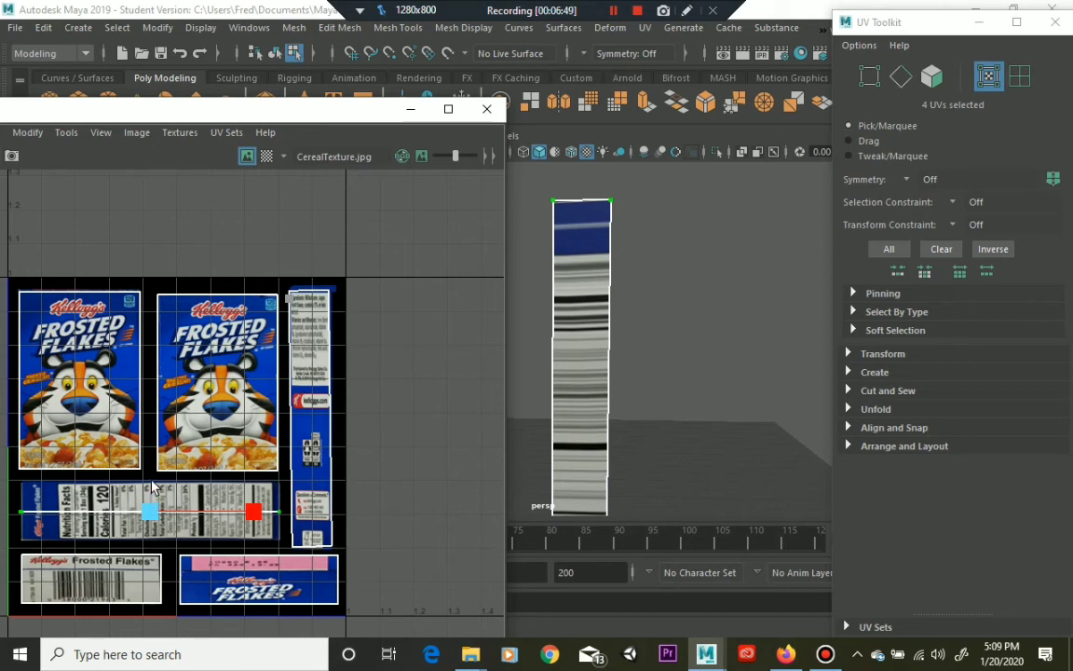
{"action": "left_click_drag", "start_coordinate": [153, 486], "coordinate": [175, 398]}
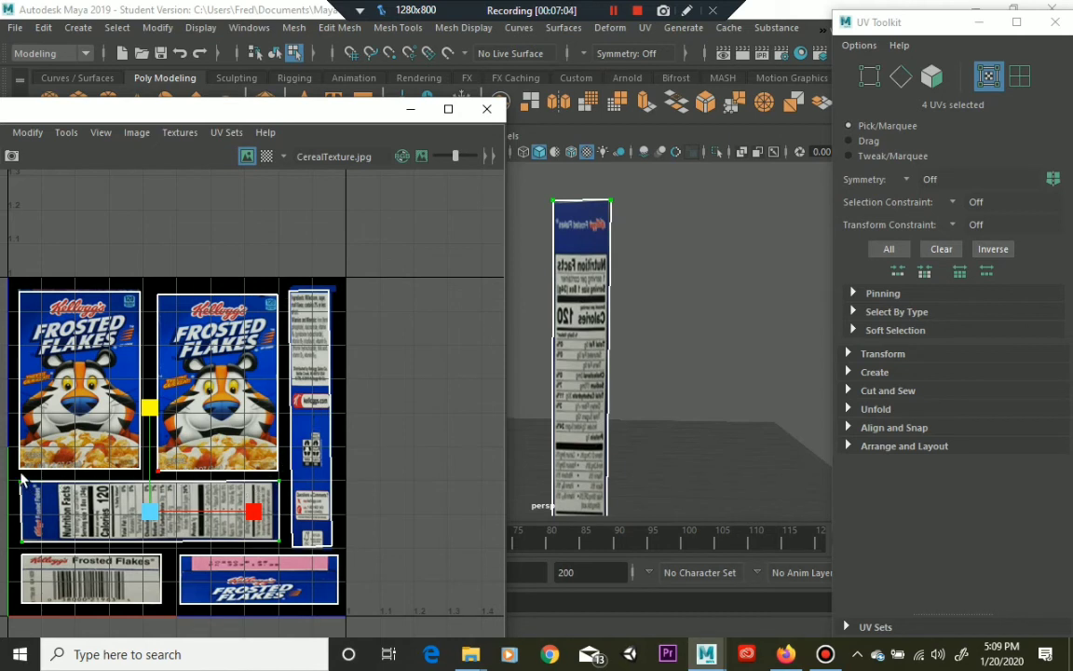
Select the Nutrition Facts shell's two upper UVs, try moving them down to its lower edge, and undo the move
{"action": "left_click_drag", "start_coordinate": [12, 479], "coordinate": [282, 493]}
{"action": "key", "text": "w"}
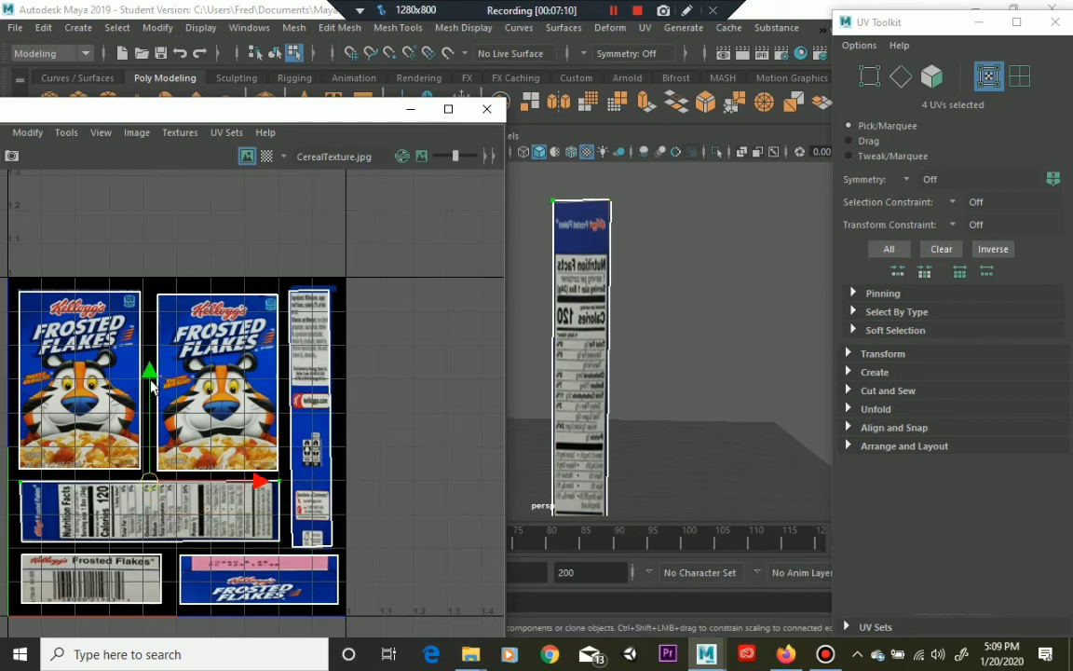
{"action": "left_click_drag", "start_coordinate": [150, 374], "coordinate": [164, 426]}
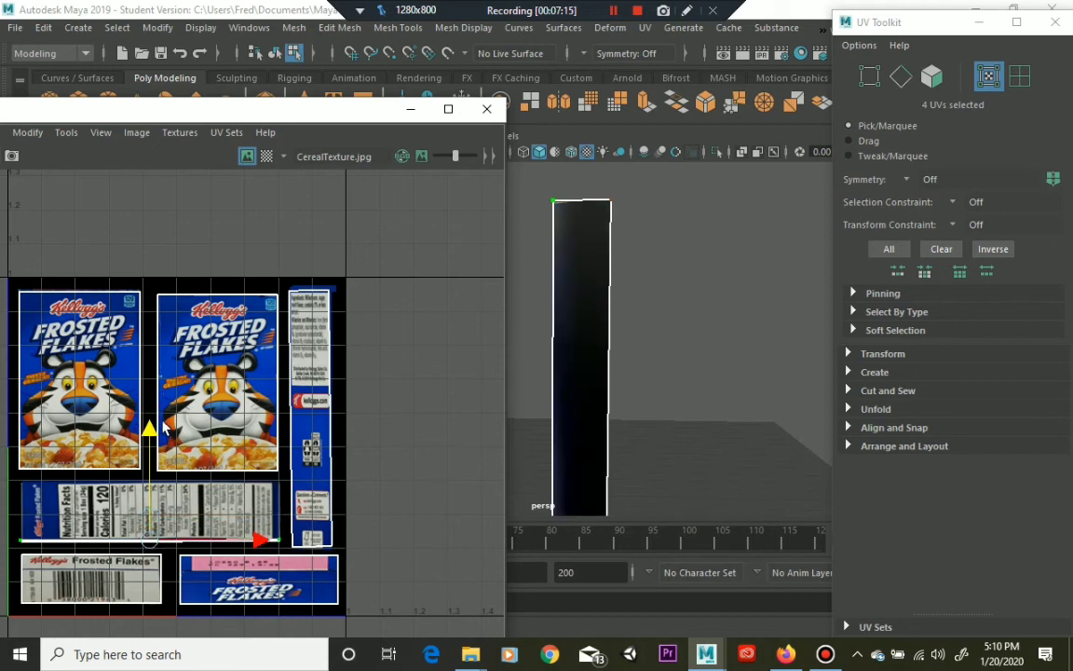
{"action": "key", "text": "ctrl+z"}
{"action": "key", "text": "ctrl+z"}
{"action": "key", "text": "ctrl+z"}
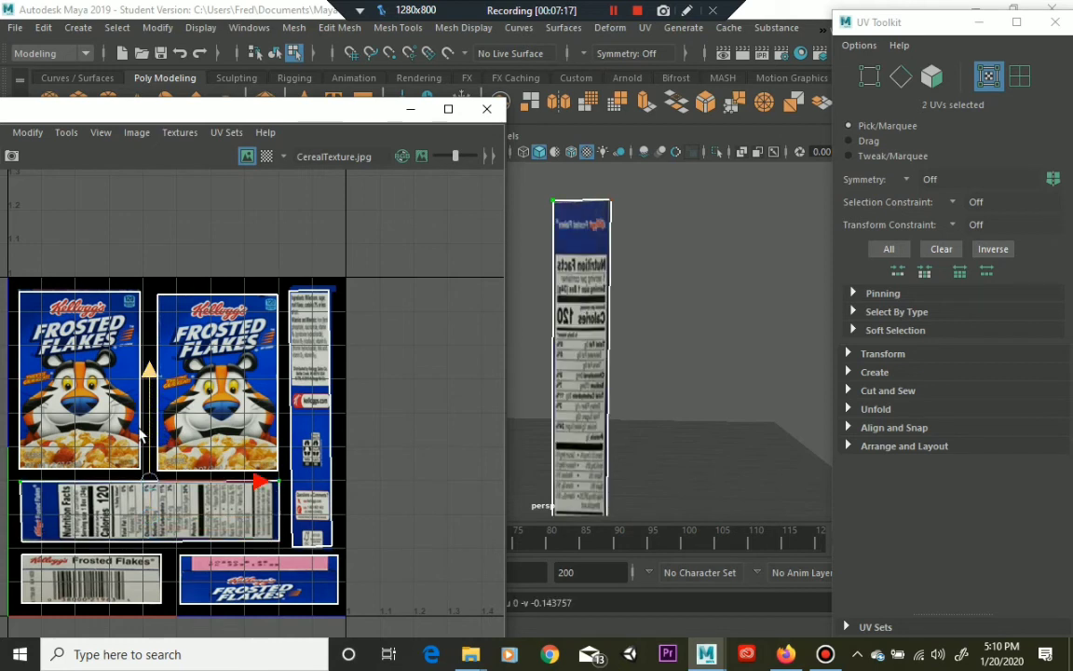
Finish flipping the Nutrition Facts shell by moving its selected UV pair down to the lower edge, and nudge the lower-left UV slightly right
{"action": "left_click", "coordinate": [614, 12]}
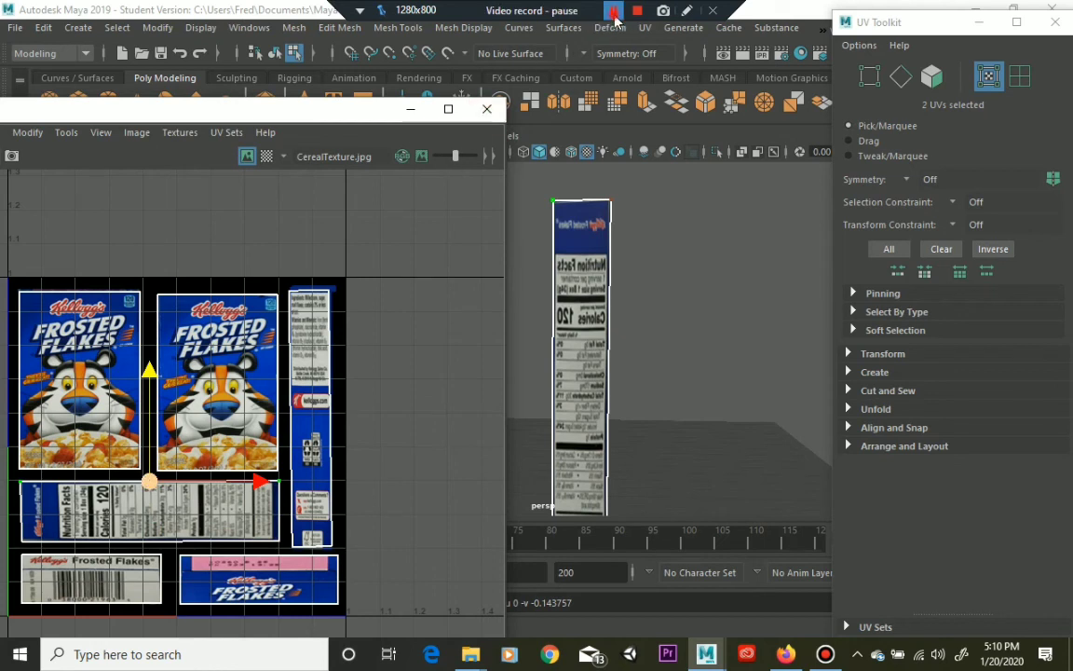
{"action": "left_click", "coordinate": [613, 12]}
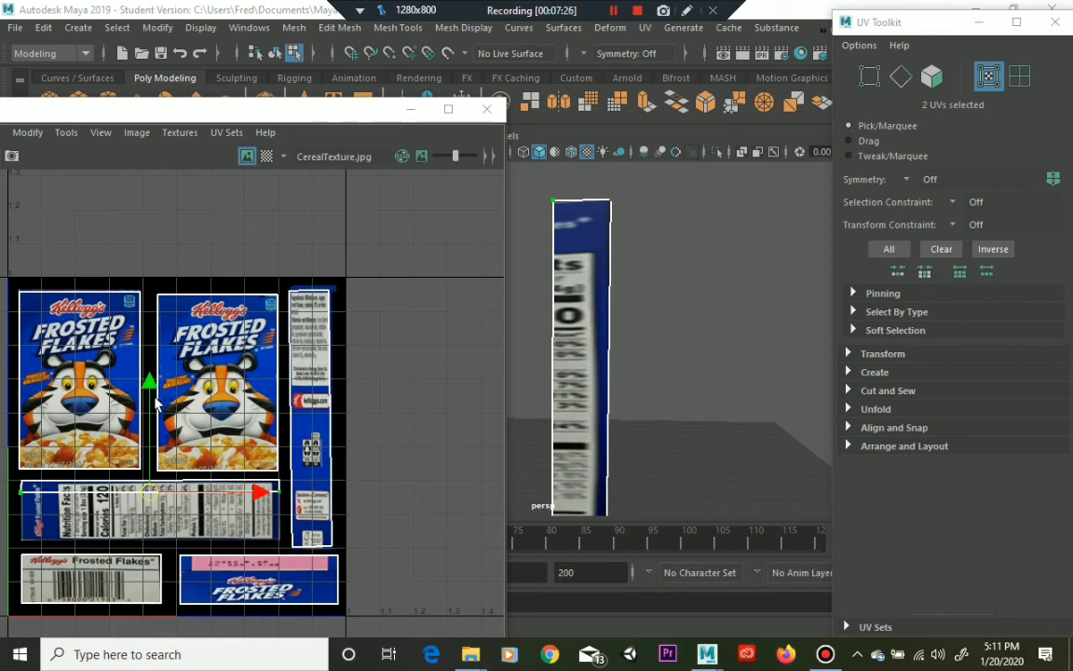
{"action": "left_click_drag", "start_coordinate": [156, 405], "coordinate": [160, 439]}
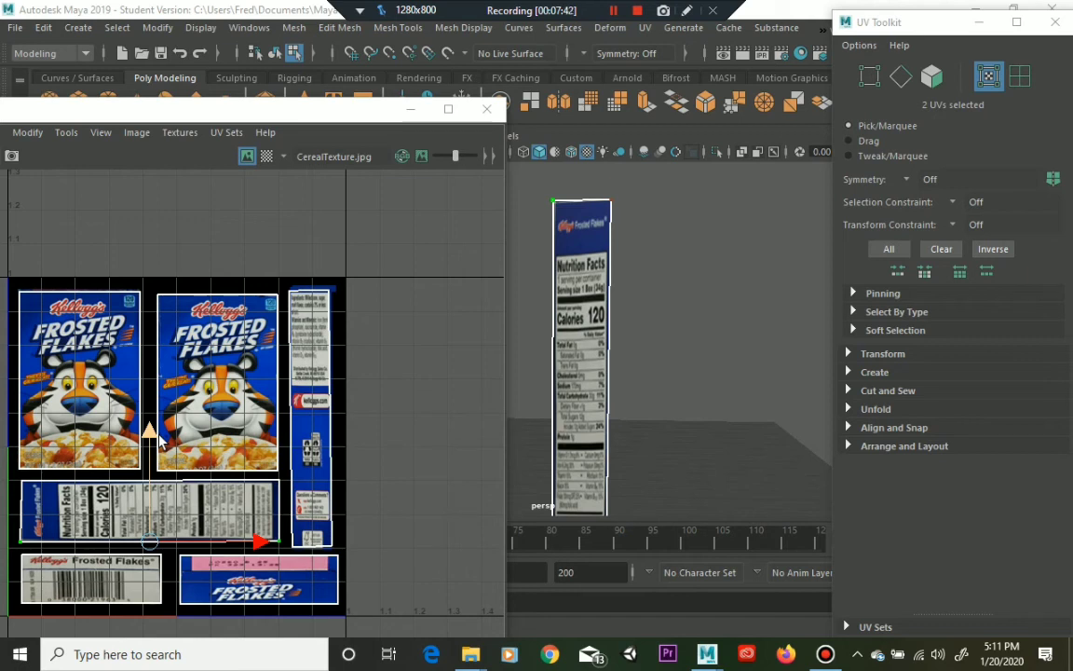
{"action": "left_click", "coordinate": [20, 543]}
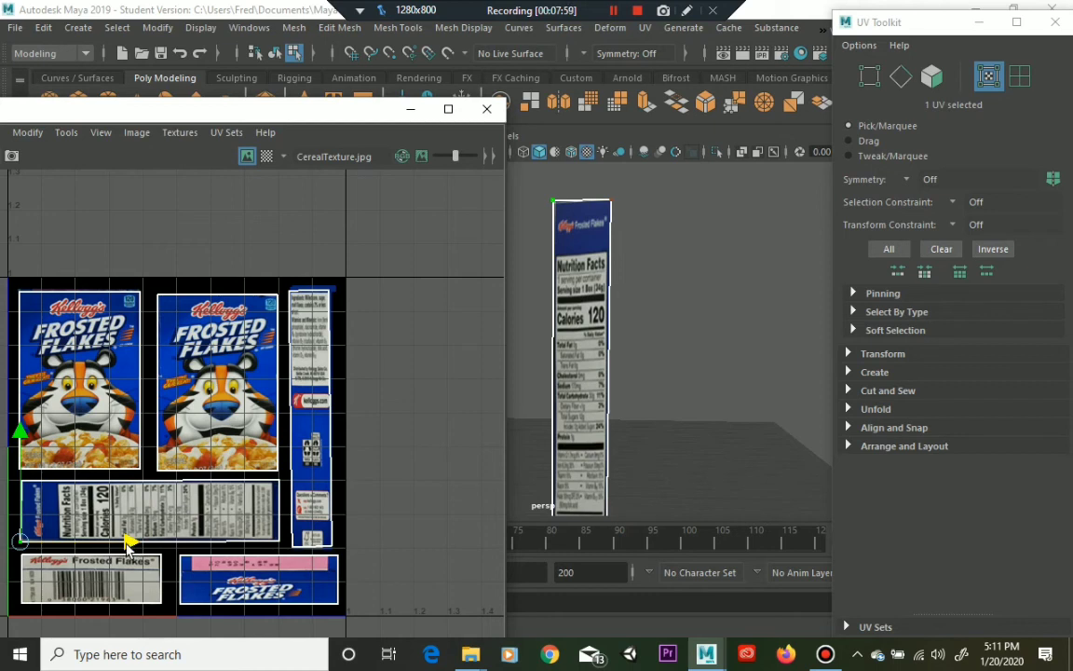
{"action": "left_click_drag", "start_coordinate": [125, 543], "coordinate": [130, 543]}
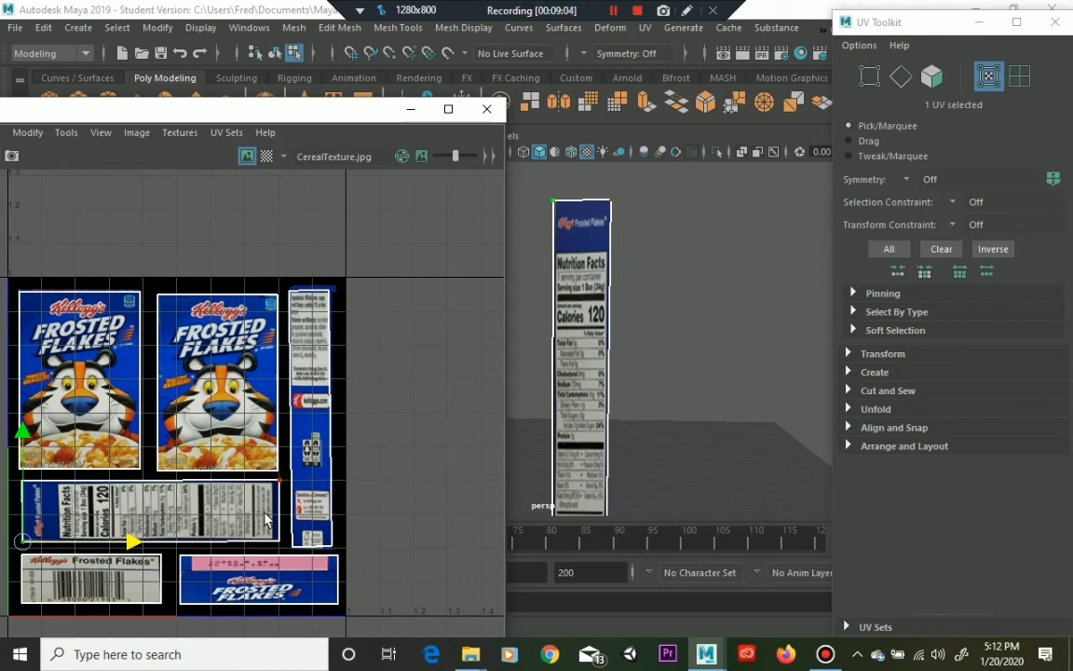
Minimize the UV Editor and orbit from the Nutrition Facts side to inspect the box's large tiger panel
{"action": "left_click", "coordinate": [364, 127]}
{"action": "left_click", "coordinate": [401, 111]}
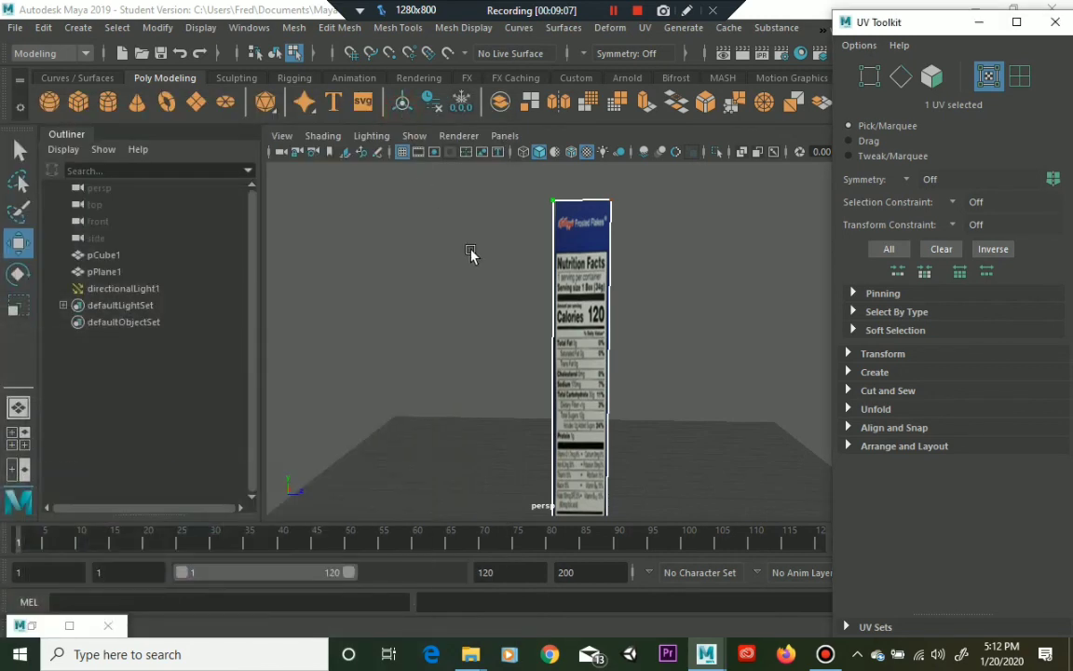
{"action": "left_click_drag", "start_coordinate": [426, 364], "coordinate": [525, 327], "text": "alt"}
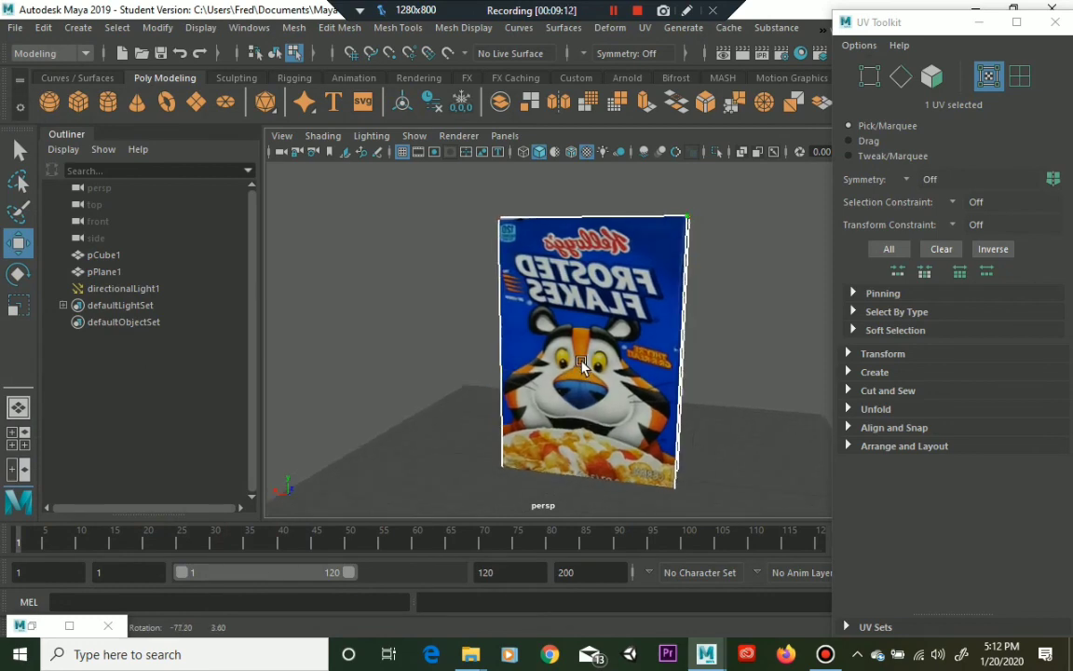
Render the cereal box with the Arnold Renderer and minimize the Render View
{"action": "left_click", "coordinate": [742, 58]}
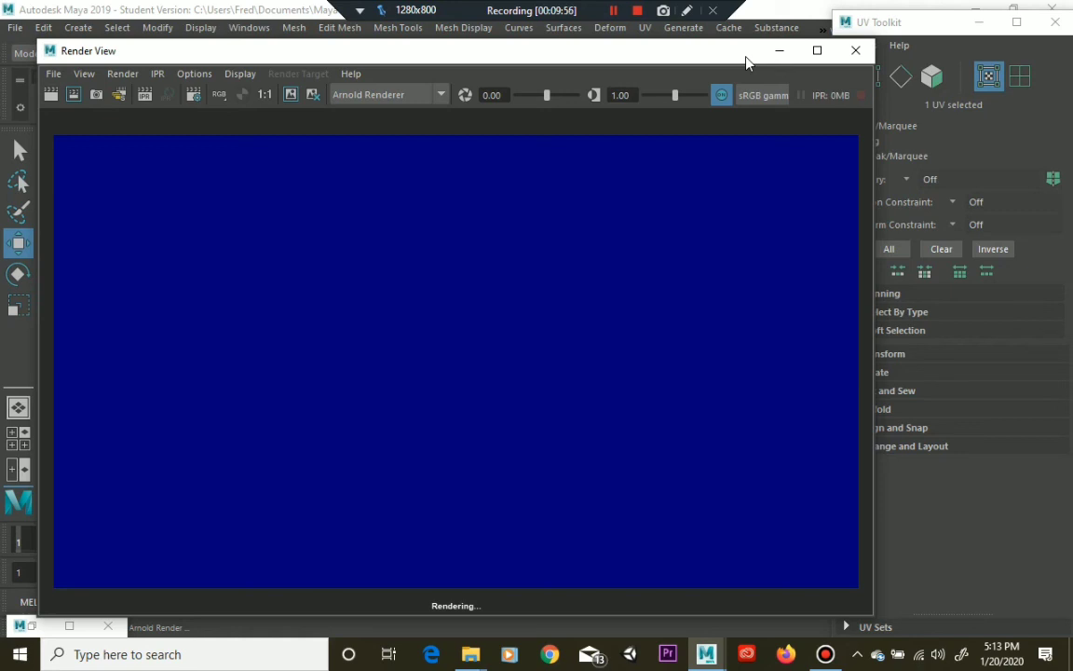
{"action": "left_click", "coordinate": [611, 10]}
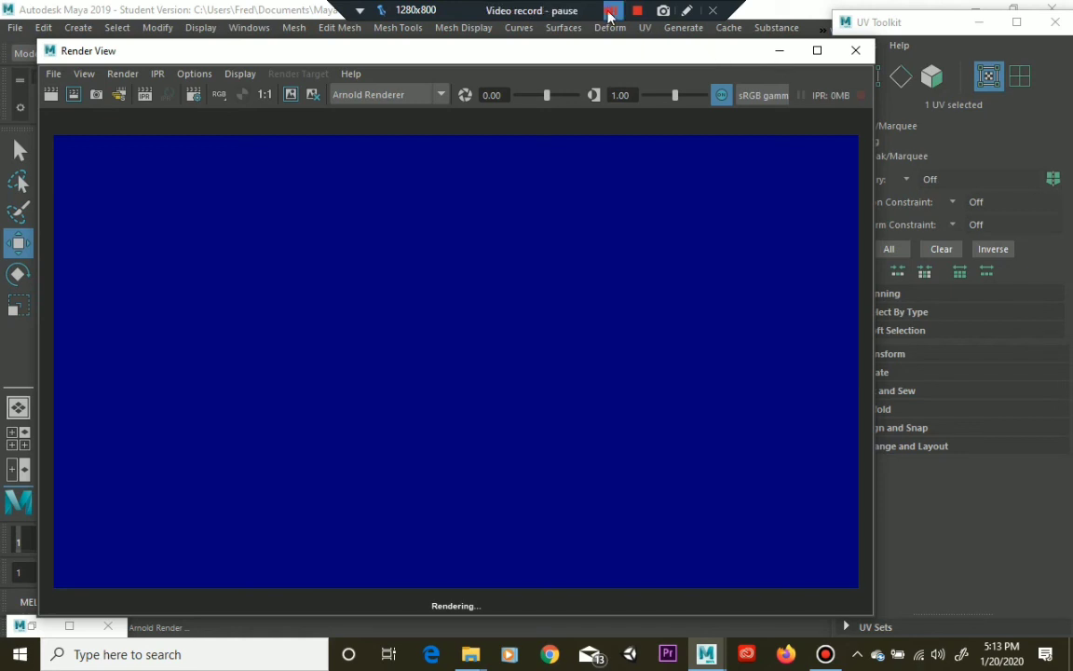
{"action": "left_click", "coordinate": [612, 11]}
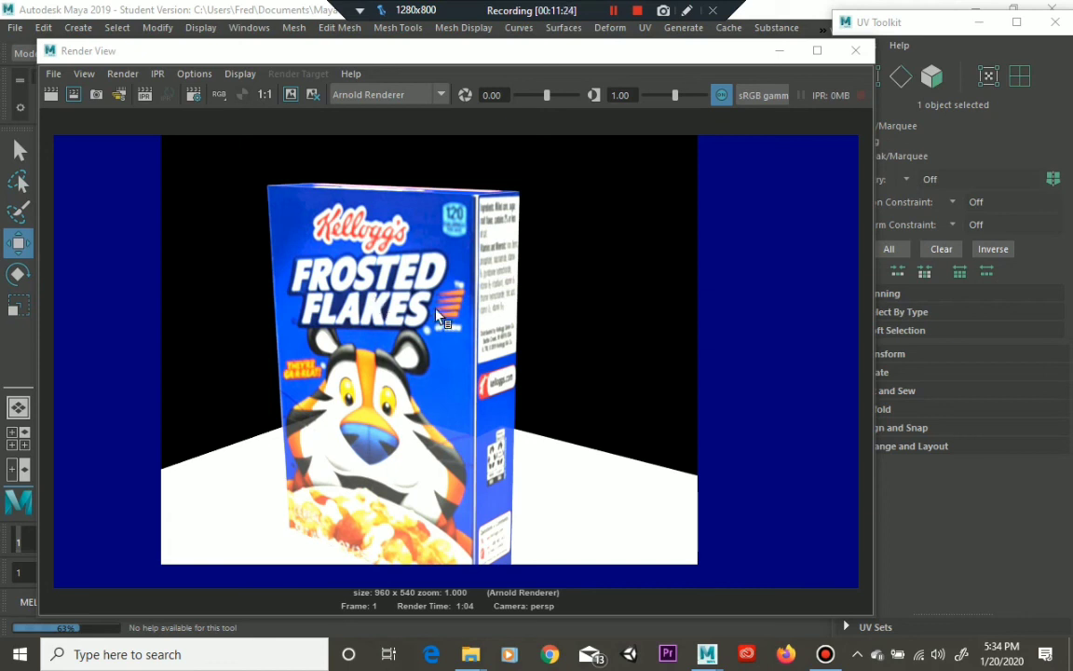
{"action": "left_click", "coordinate": [785, 50]}
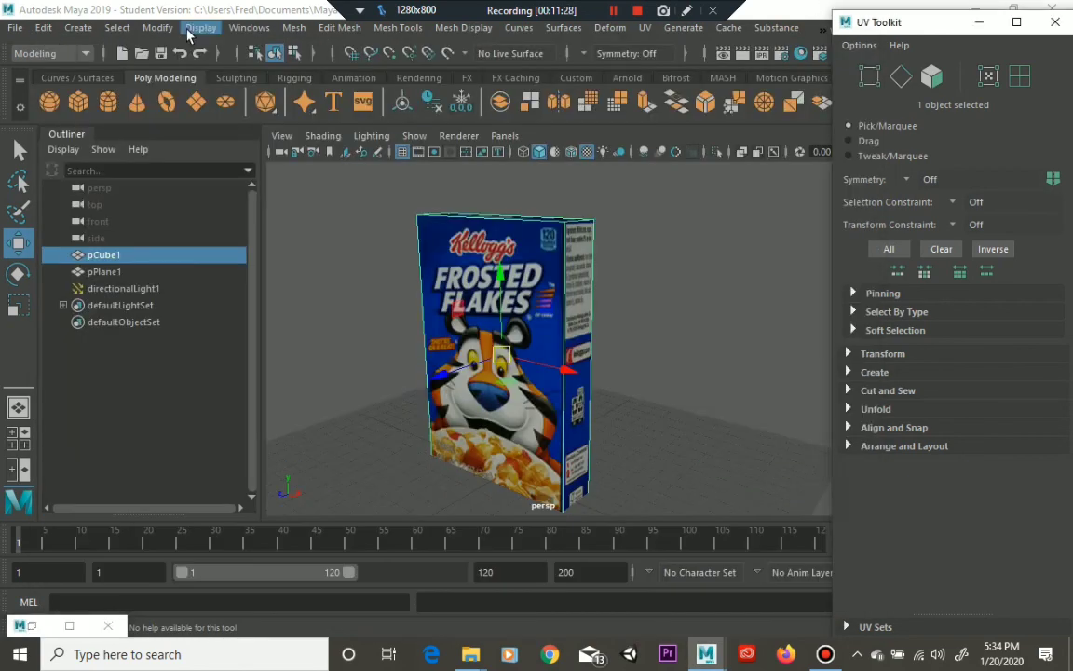
Open the Hypershade, test a brighter Specular Color on the CerealBoxPhong material, and lower it to nearly black
{"action": "left_click", "coordinate": [247, 28]}
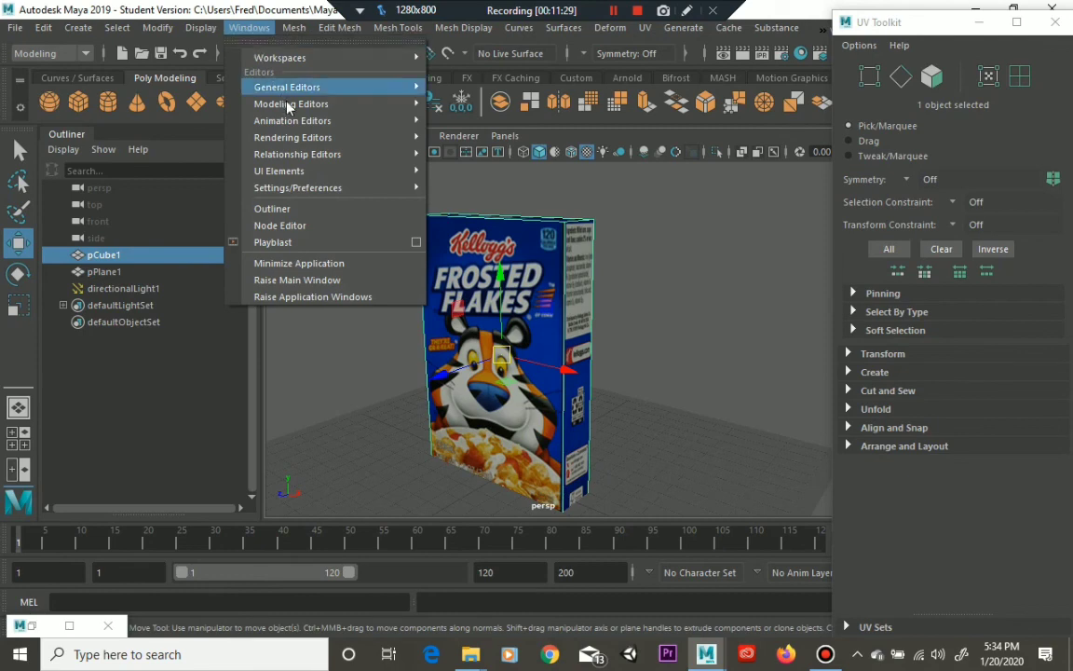
{"action": "mouse_move", "coordinate": [310, 140]}
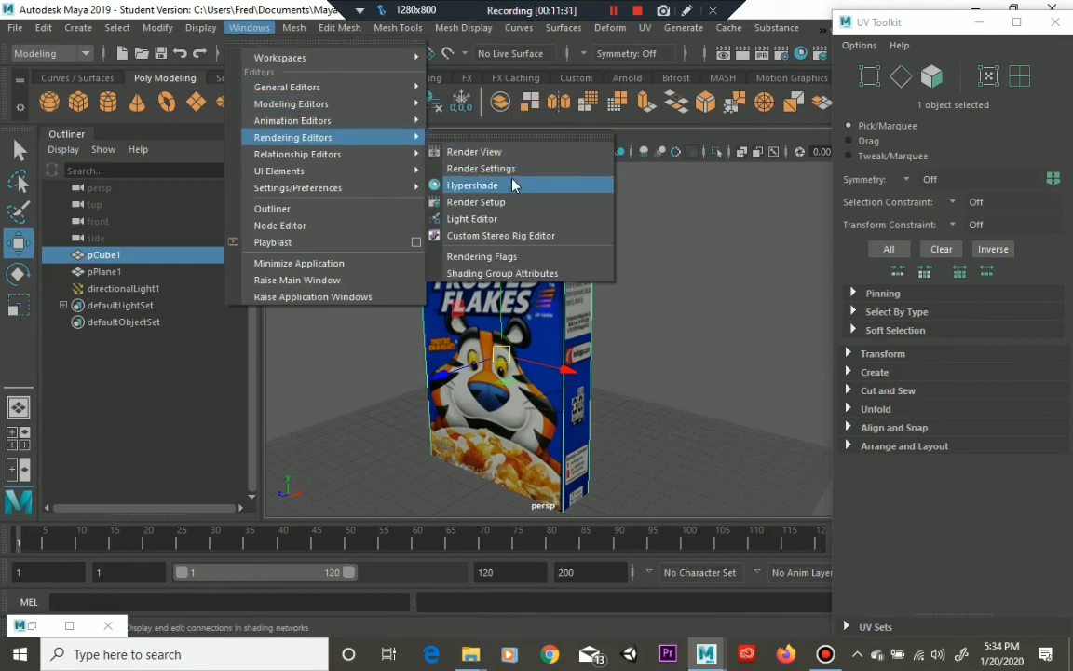
{"action": "left_click", "coordinate": [455, 184]}
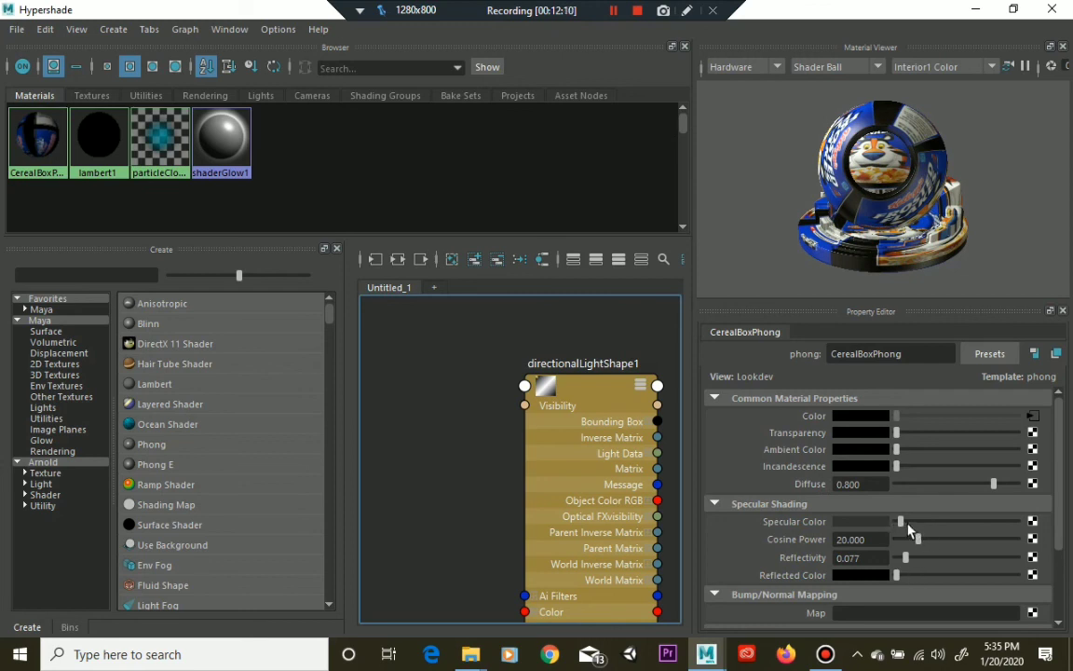
{"action": "left_click_drag", "start_coordinate": [904, 527], "coordinate": [932, 524]}
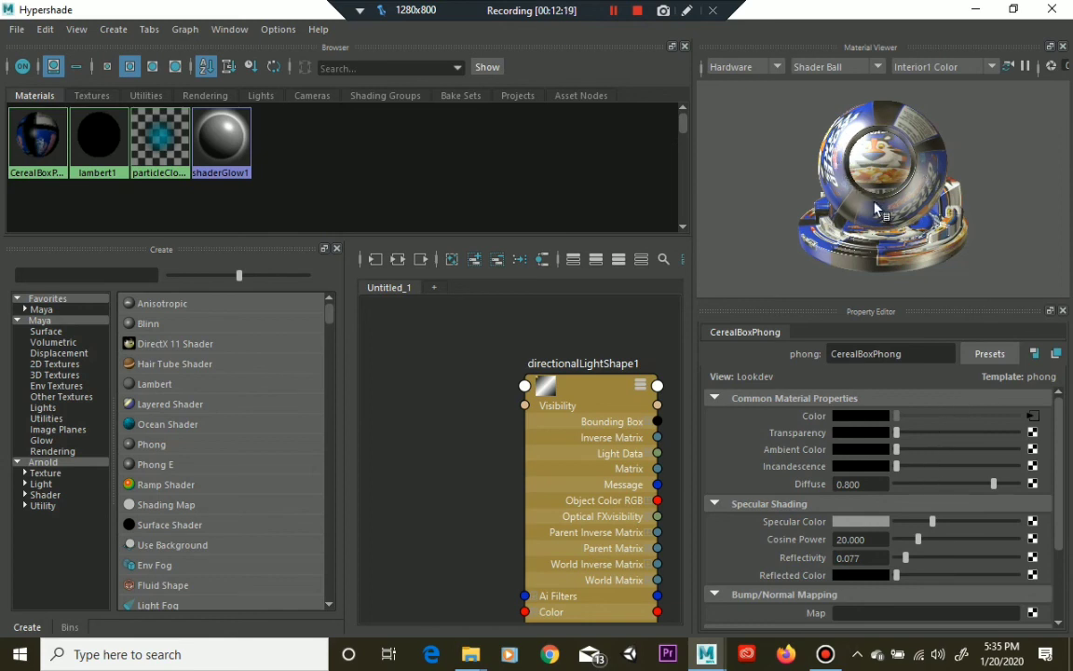
{"action": "left_click_drag", "start_coordinate": [934, 523], "coordinate": [899, 525]}
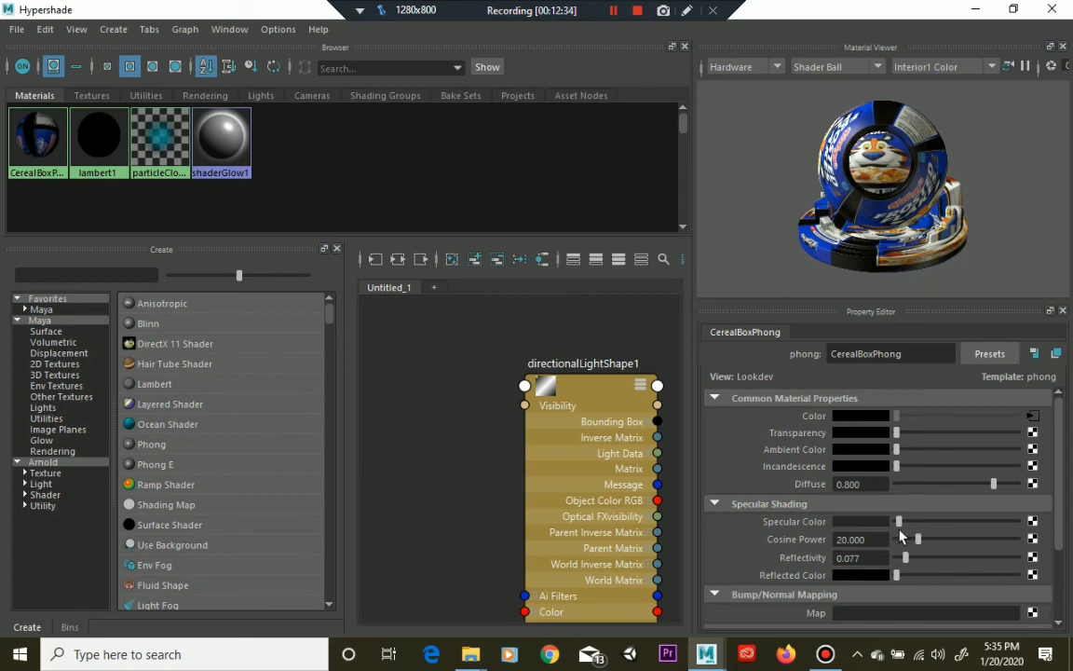
Look through the remaining CerealBoxPhong shading properties and minimize the Hypershade
{"action": "scroll", "coordinate": [805, 493], "scroll_direction": "down", "scroll_amount": 3}
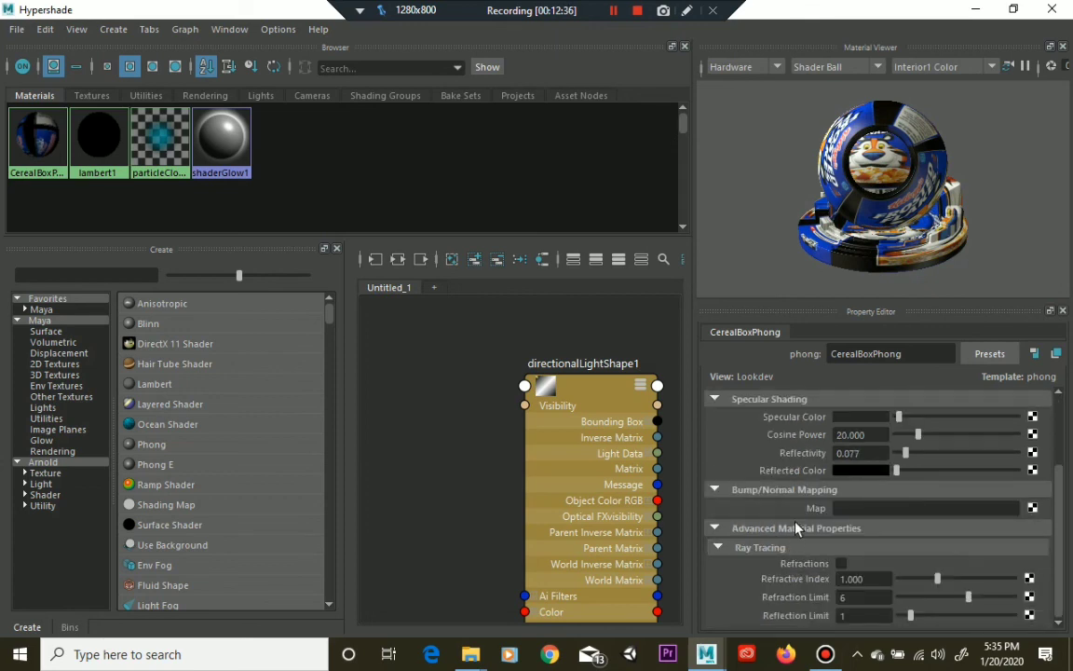
{"action": "scroll", "coordinate": [796, 527], "scroll_direction": "up", "scroll_amount": 2}
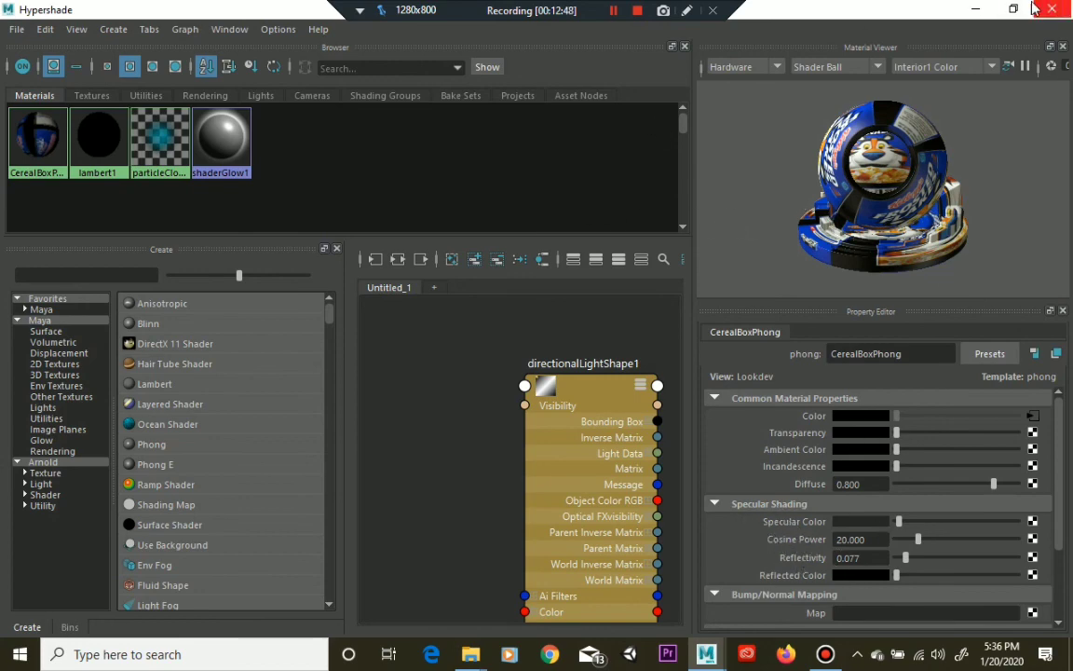
{"action": "left_click", "coordinate": [976, 9]}
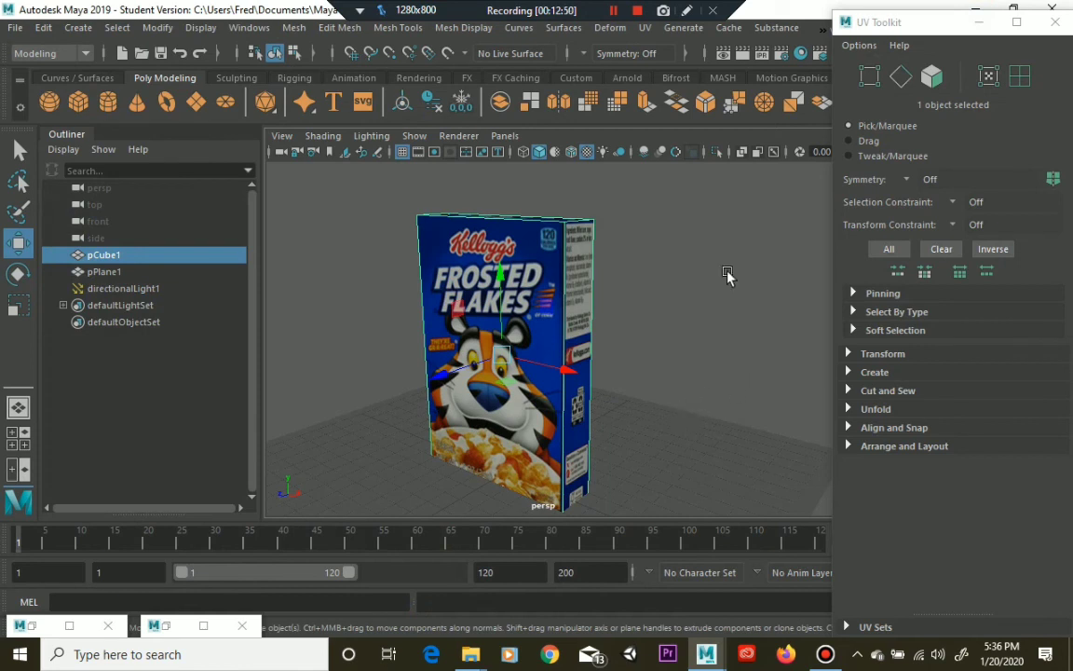